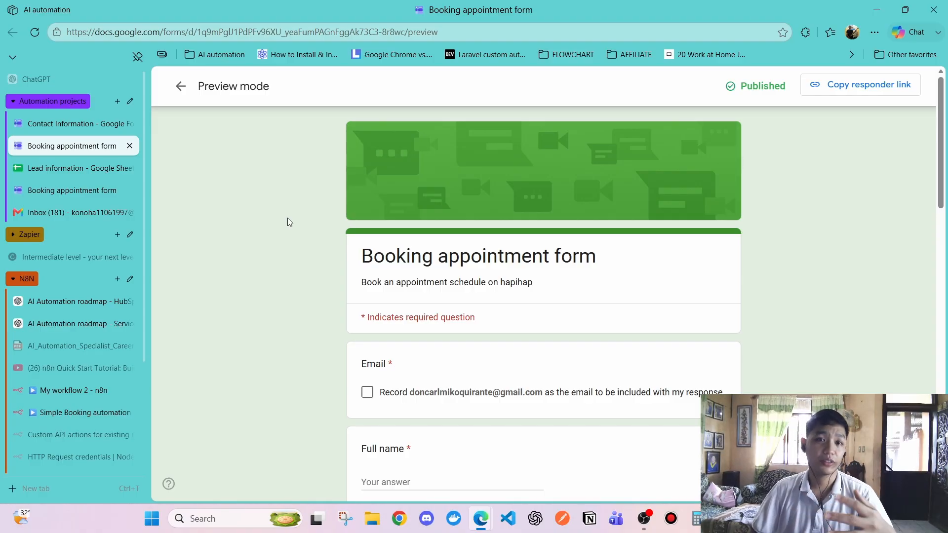
Switch to the second 'Booking appointment form' tab showing the live fillable form
left_click(72, 192)
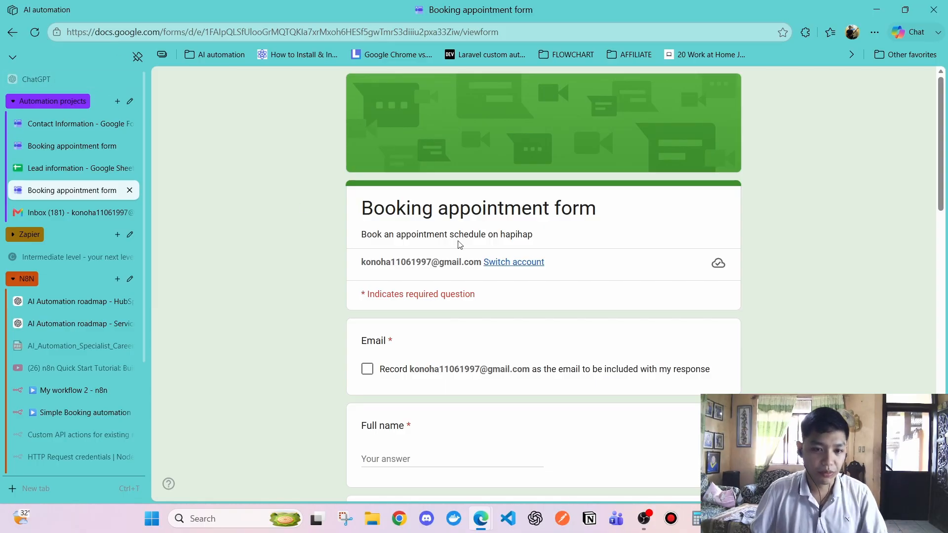
Tick Record email and enter the respondent's full name
scroll(371, 281, "down", 2)
left_click(368, 246)
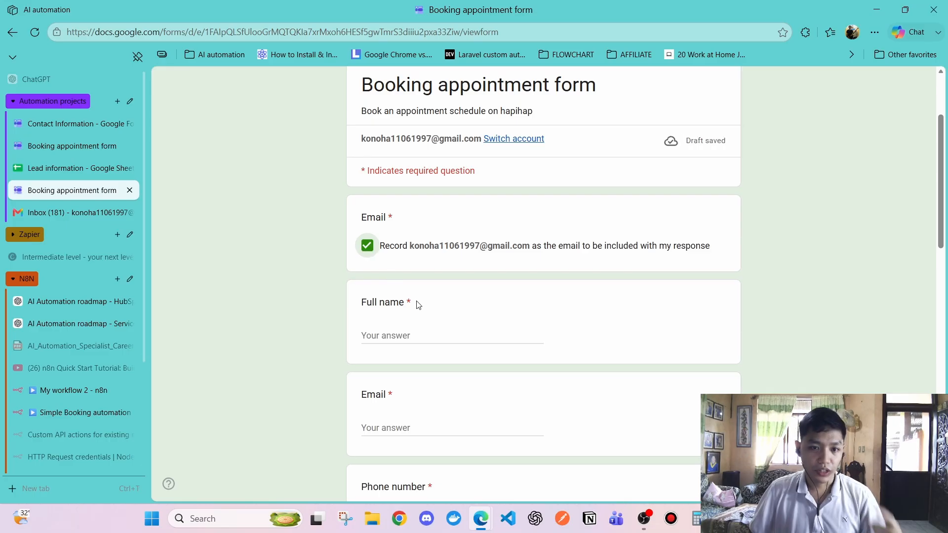
left_click(422, 328)
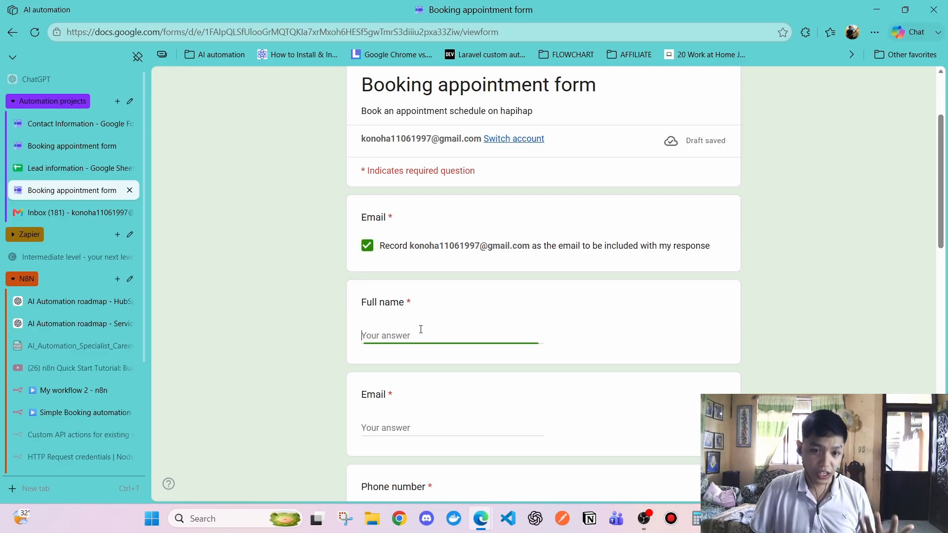
scroll(430, 311, "down", 10)
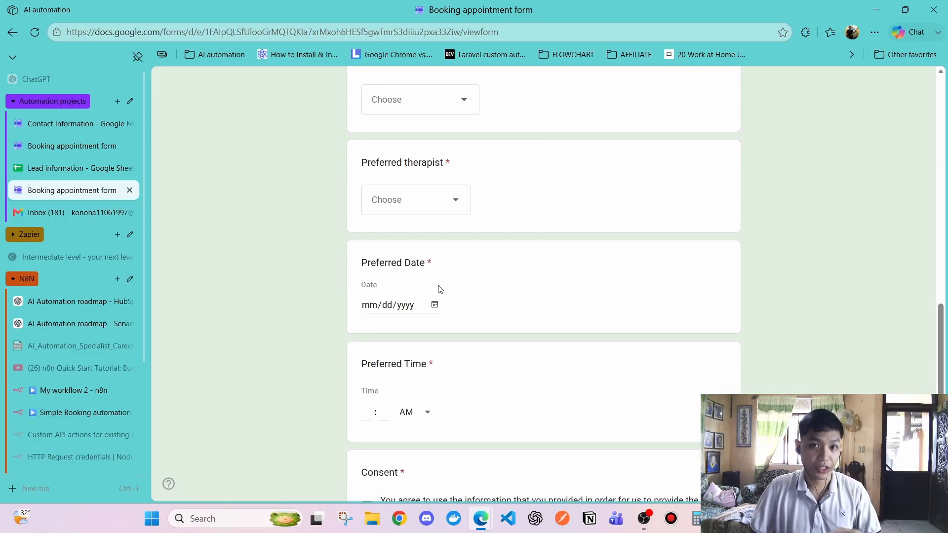
scroll(441, 289, "up", 9)
left_click(416, 254)
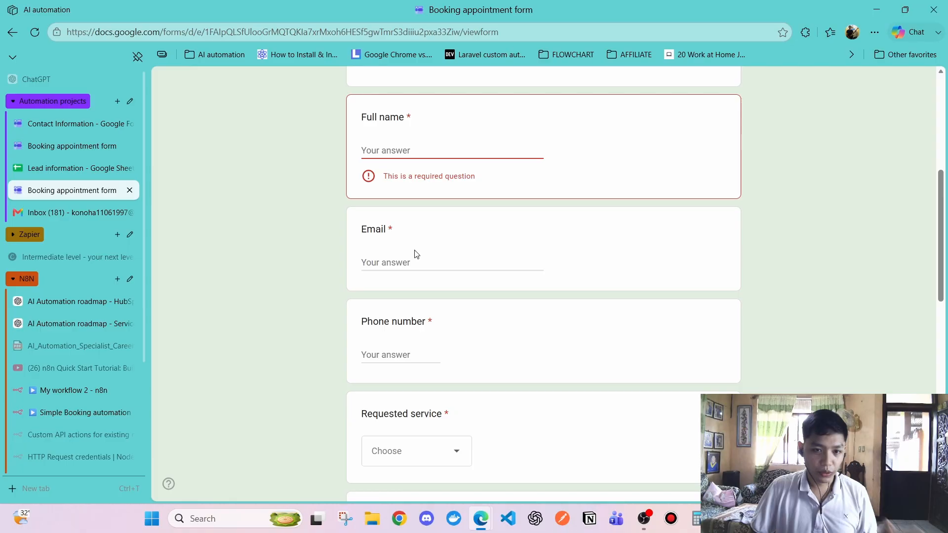
left_click(407, 148)
type("Don uzumaki")
key("Tab")
Fill in the respondent's e-mail address and begin the phone number
type("doncar")
scroll(475, 227, "up", 5)
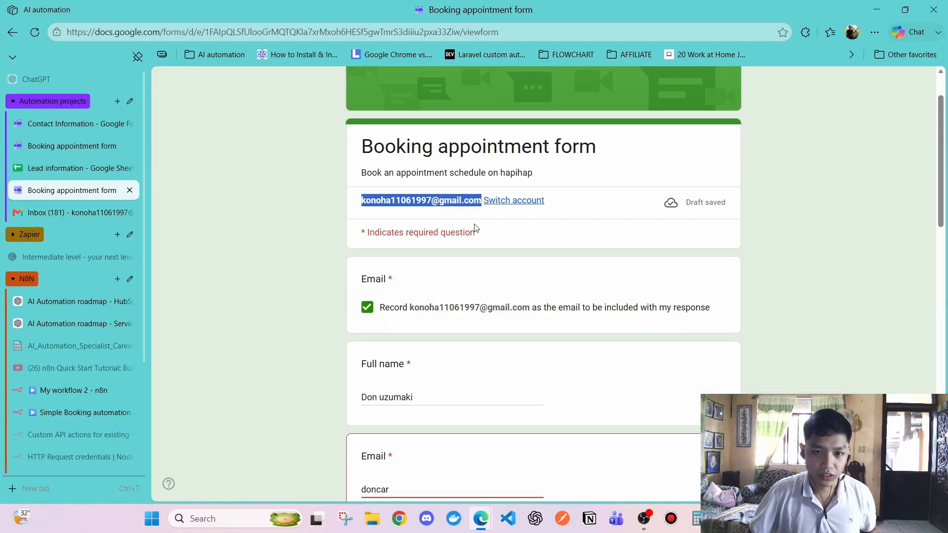
scroll(475, 227, "down", 5)
left_click(493, 181)
key("BackSpace")
key("BackSpace")
key("BackSpace")
key("BackSpace")
key("BackSpace")
key("BackSpace")
key("BackSpace")
key("Tab")
type("+639")
Choose Full body ventosa, branch, therapist, 08/15/2026 at 10:00, submit, then view the Lead information sheet
left_click(380, 377)
scroll(405, 276, "down", 4)
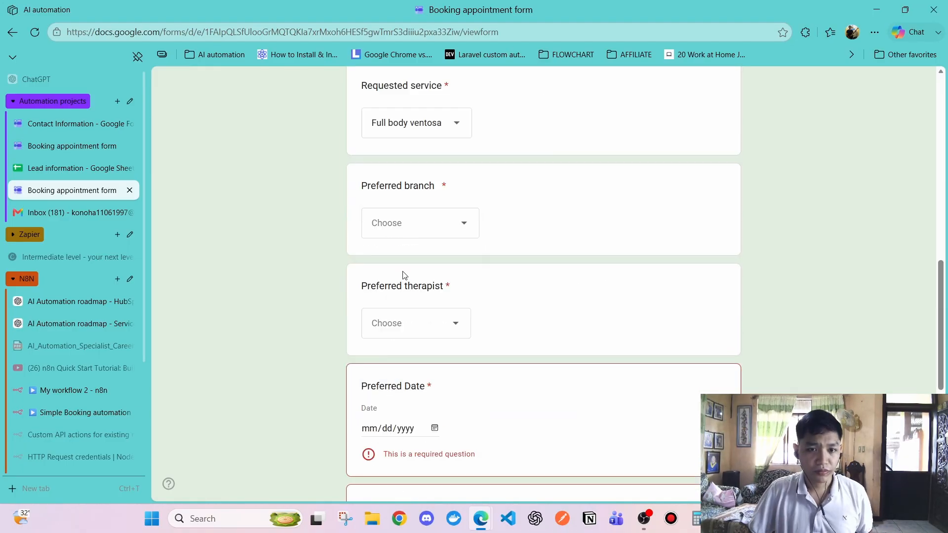
left_click(420, 223)
left_click(416, 323)
scroll(436, 301, "down", 3)
left_click(435, 303)
left_click(366, 351)
type("1000")
left_click(367, 444)
left_click(375, 386)
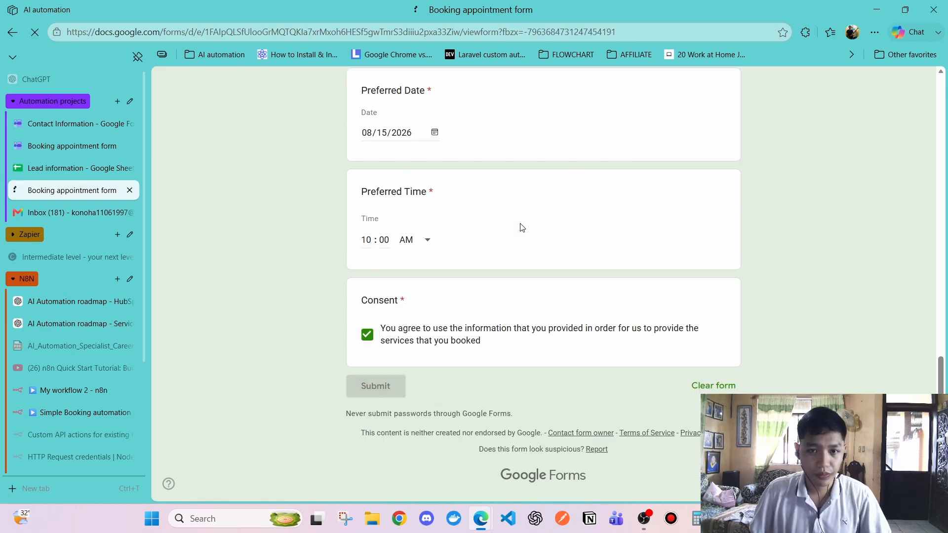
left_click(68, 170)
left_click(232, 233)
Read the booking details in Gmail's 'Spa booking schedule details' email, then go to HubSpot contacts
left_click_drag(346, 463, 537, 462)
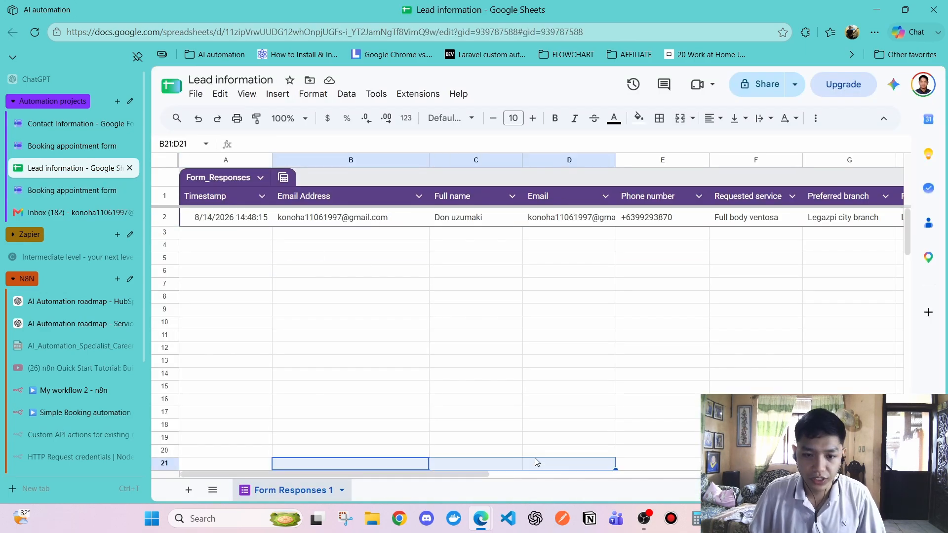
left_click(72, 213)
left_click(493, 180)
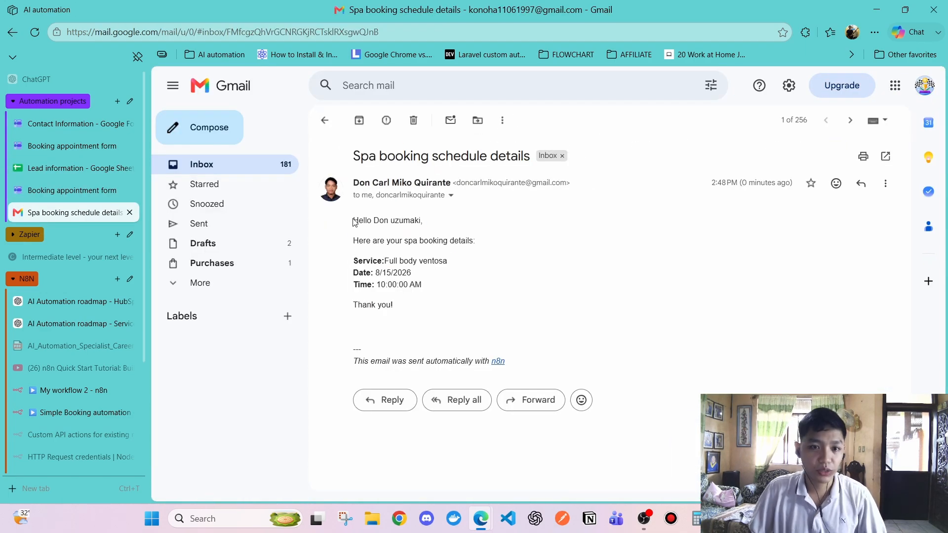
left_click_drag(354, 221, 423, 285)
left_click(400, 225)
left_click_drag(394, 241, 460, 241)
left_click_drag(353, 262, 387, 305)
left_click(390, 301)
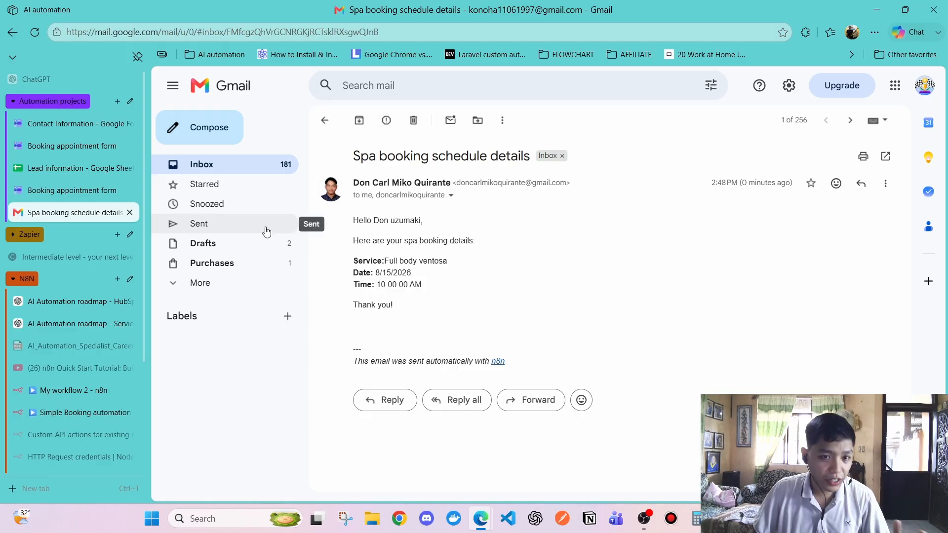
scroll(36, 287, "down", 3)
left_click(65, 375)
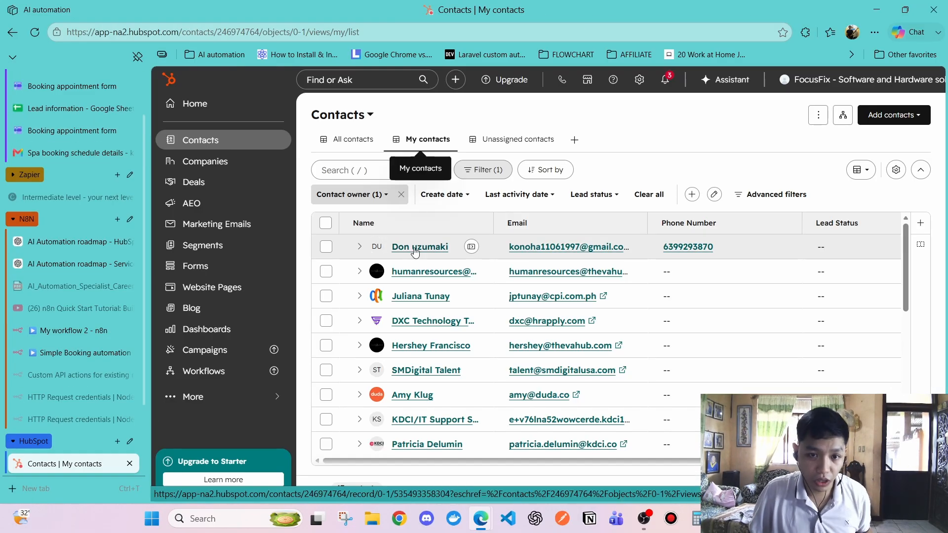
Open the new lead's HubSpot record and scroll its activities to the logged booking email
left_click(415, 248)
scroll(391, 143, "down", 3)
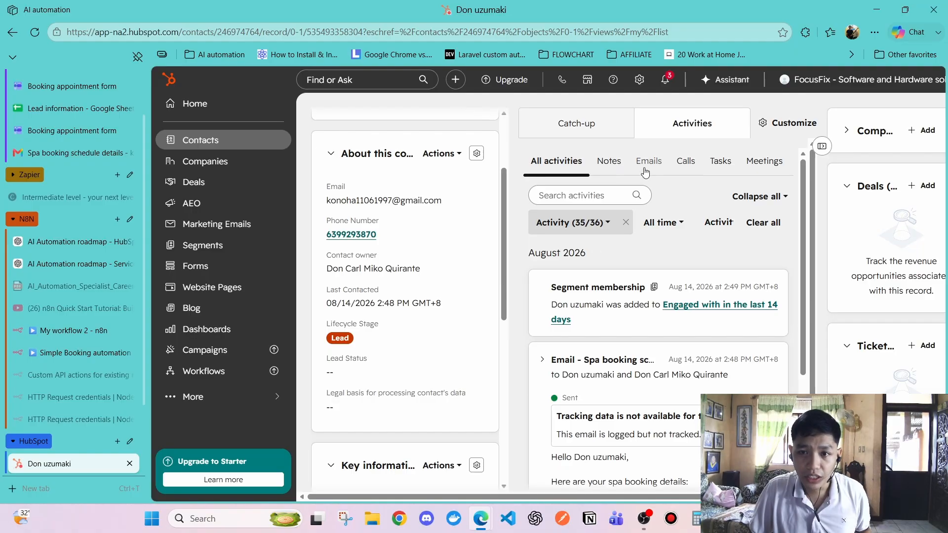
scroll(636, 321, "down", 5)
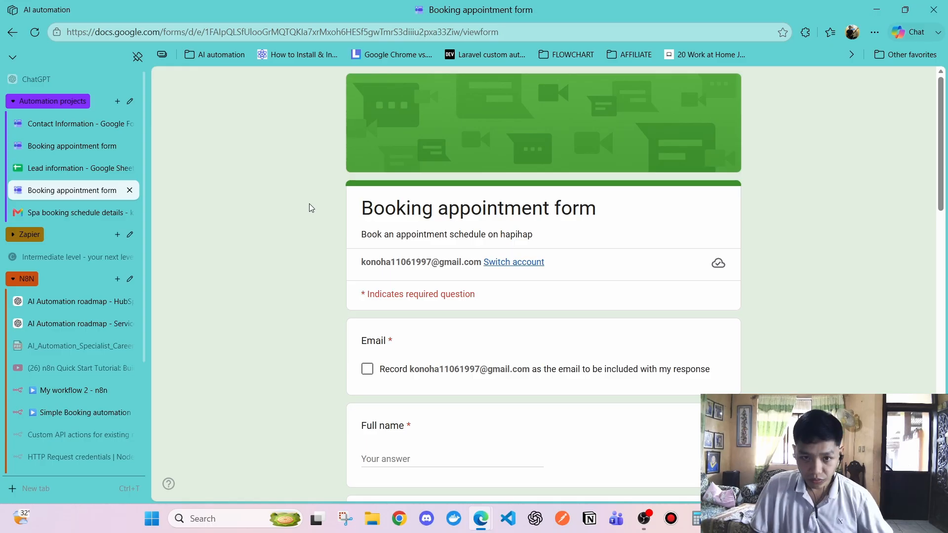
Tick Record email, enter the full name, and paste the copied account e-mail as the Email answer
scroll(353, 229, "down", 1)
left_click(367, 307)
left_click(417, 393)
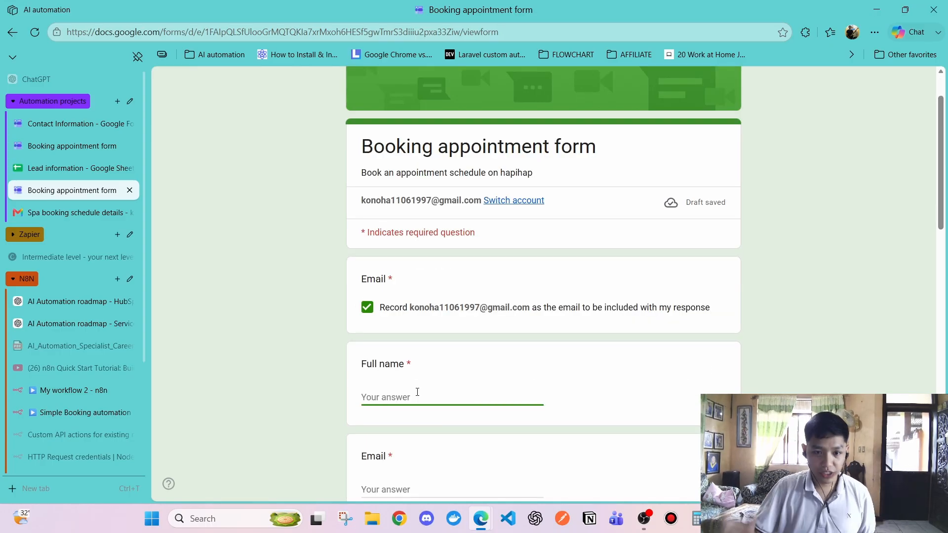
type("Don uchiha")
scroll(417, 392, "down", 3)
left_click_drag(410, 123, 531, 126)
left_click(417, 304)
key("ctrl+v")
Enter the phone number in local format starting with 0
left_click(398, 337)
type("+6")
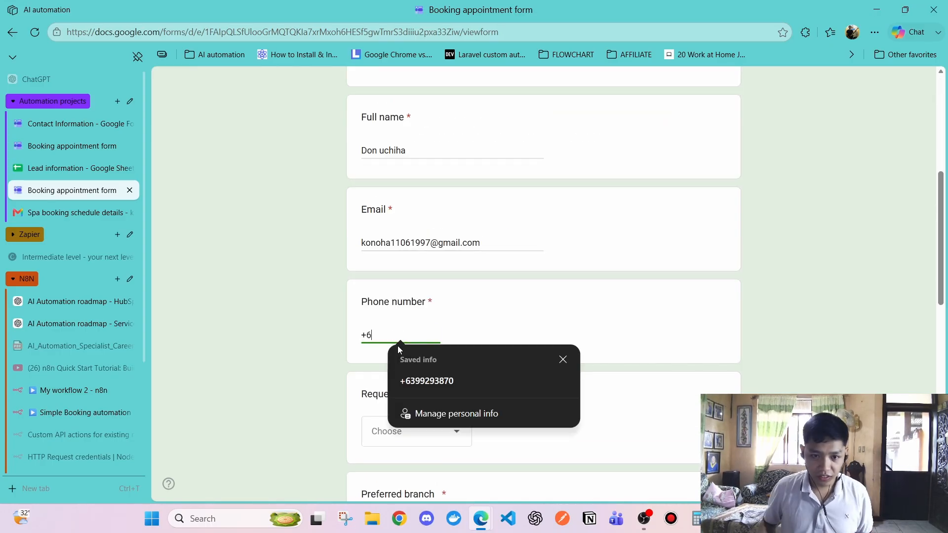
left_click(429, 379)
left_click_drag(362, 328, 413, 335)
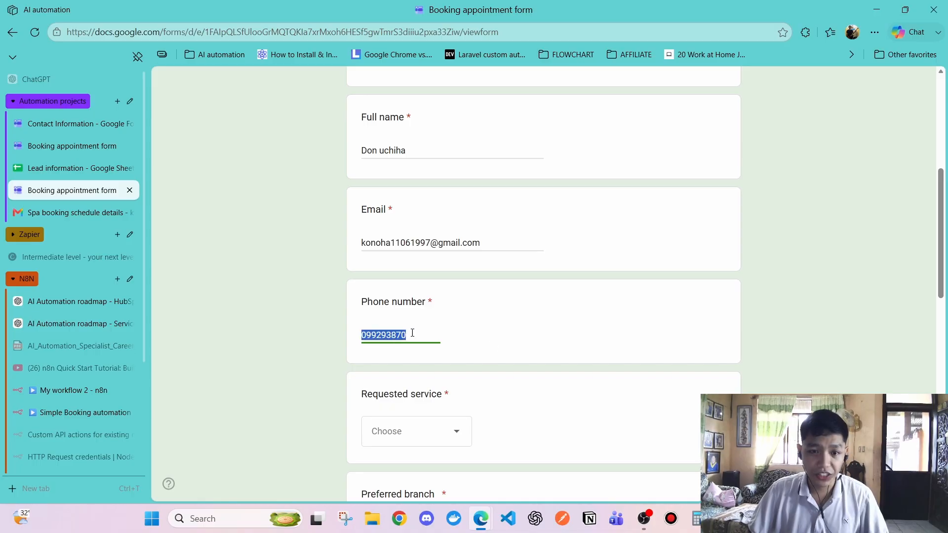
left_click(377, 336)
type("59")
left_click(397, 378)
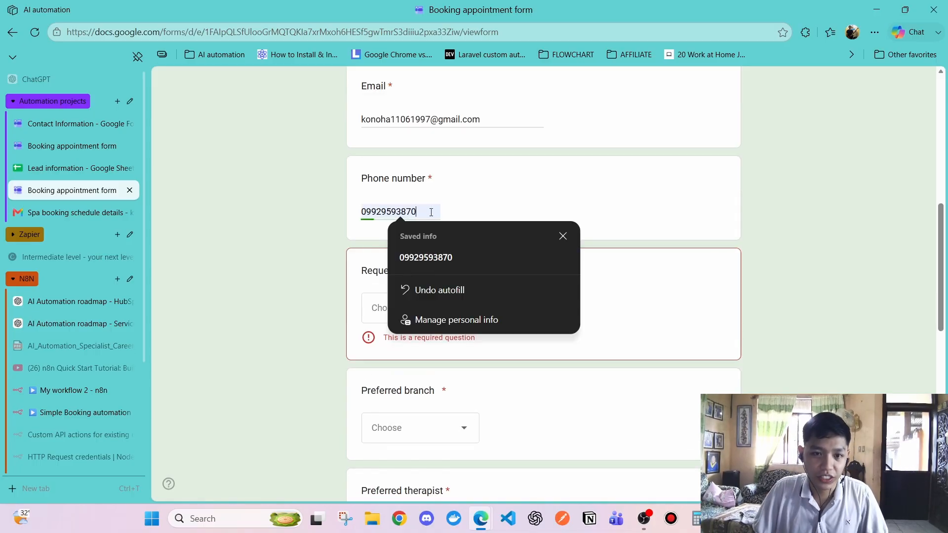
left_click_drag(432, 211, 377, 210)
left_click(371, 180)
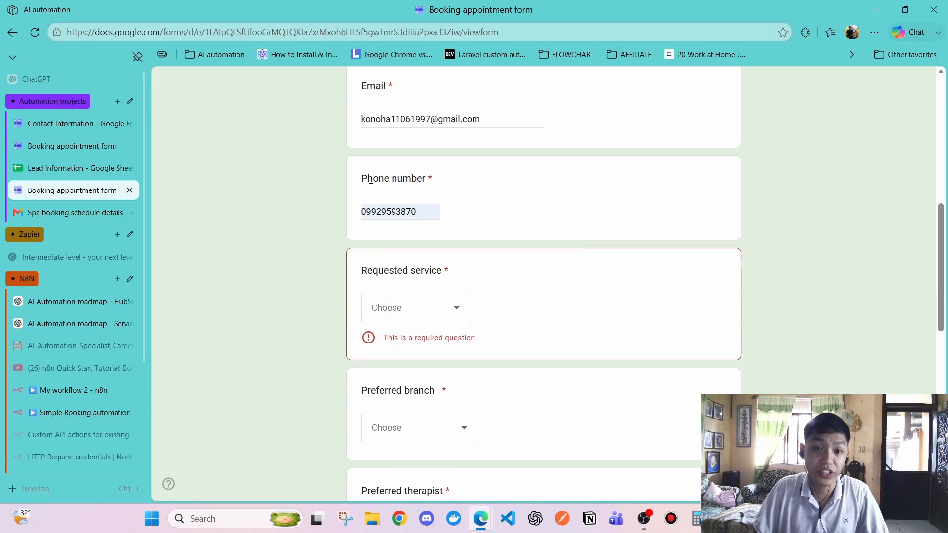
Choose Face massage, Viga branch and a therapist at 11:00, consent, submit, then open Gmail
left_click(418, 321)
left_click(415, 398)
left_click(383, 437)
scroll(415, 395, "down", 4)
type("11 : 00")
left_click(367, 383)
left_click(375, 435)
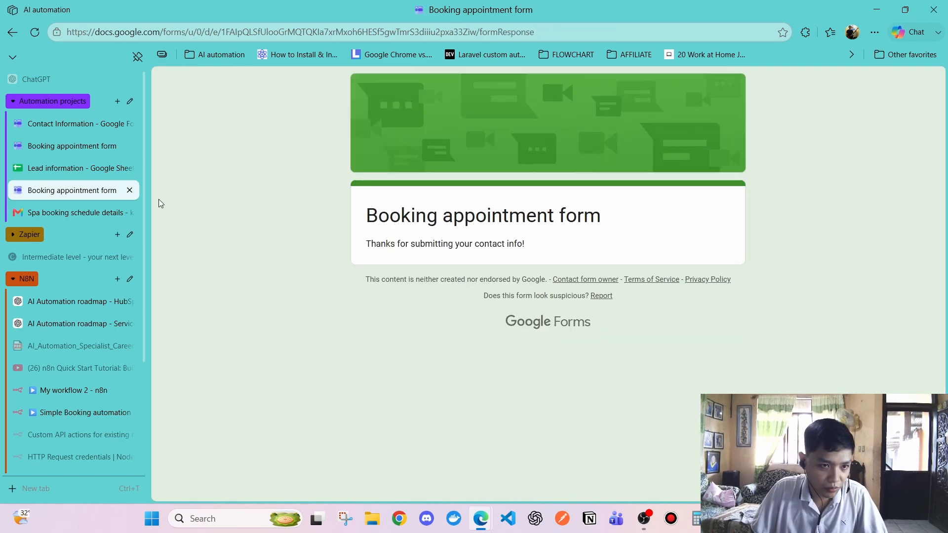
left_click(74, 212)
Return to the Gmail inbox and submit the filled 10:00 booking form
left_click(323, 120)
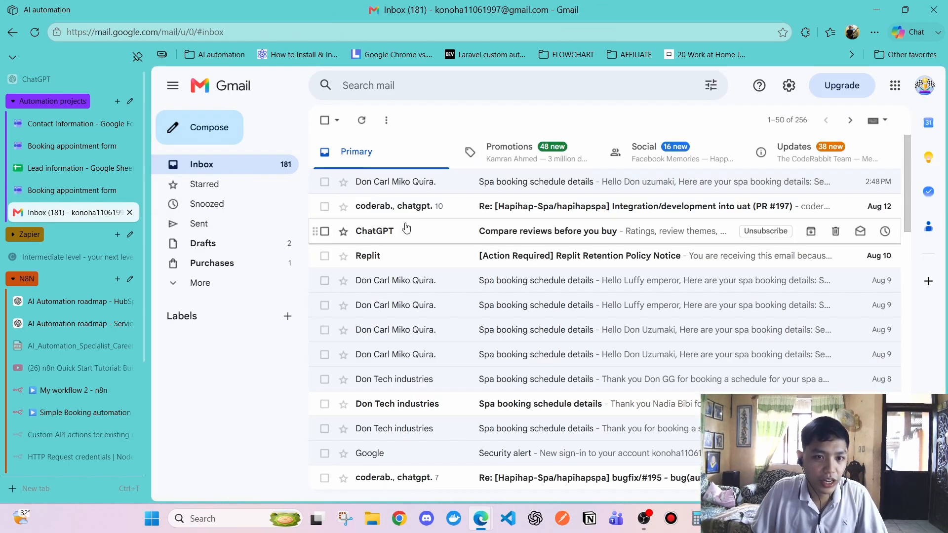
key("ctrl+shift+Tab")
left_click(376, 386)
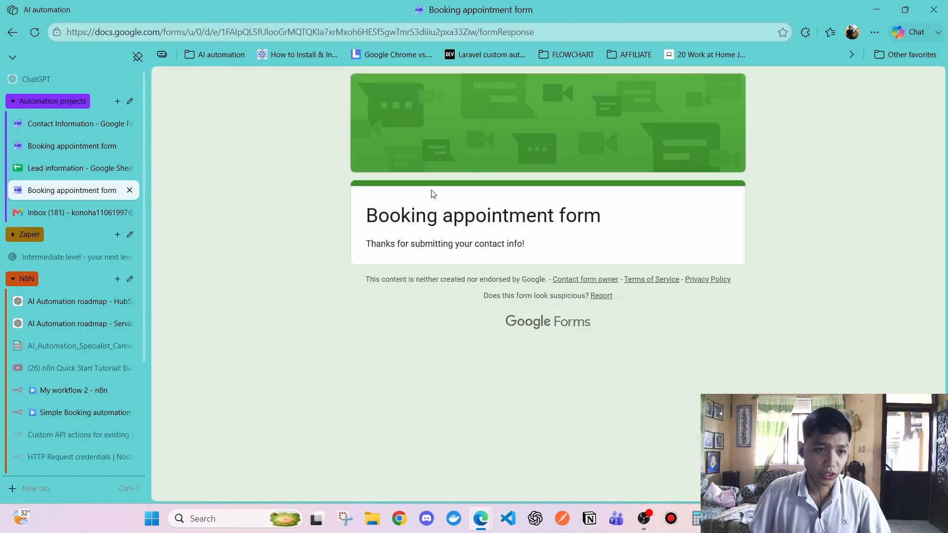
Check cells B2 and A3 in the Lead information sheet, then return to the Gmail inbox
left_click(72, 172)
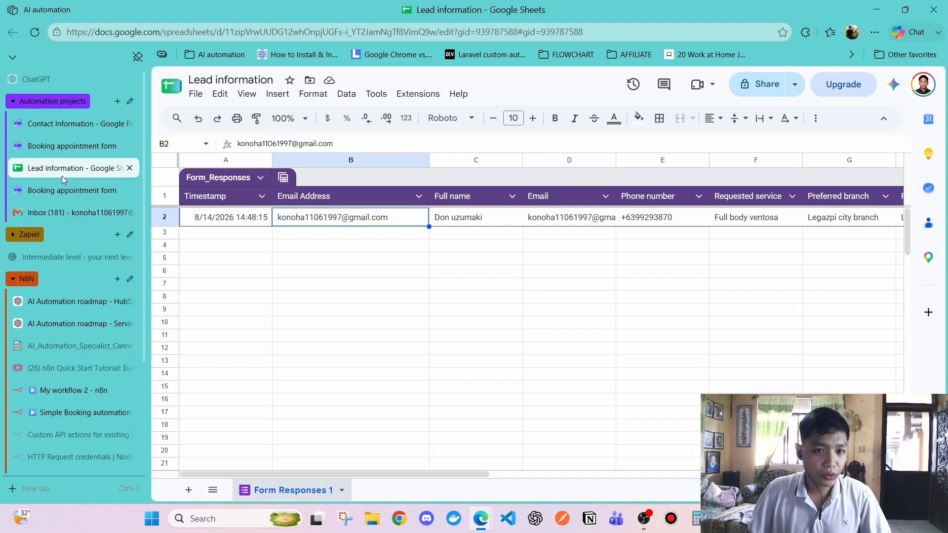
left_click(242, 237)
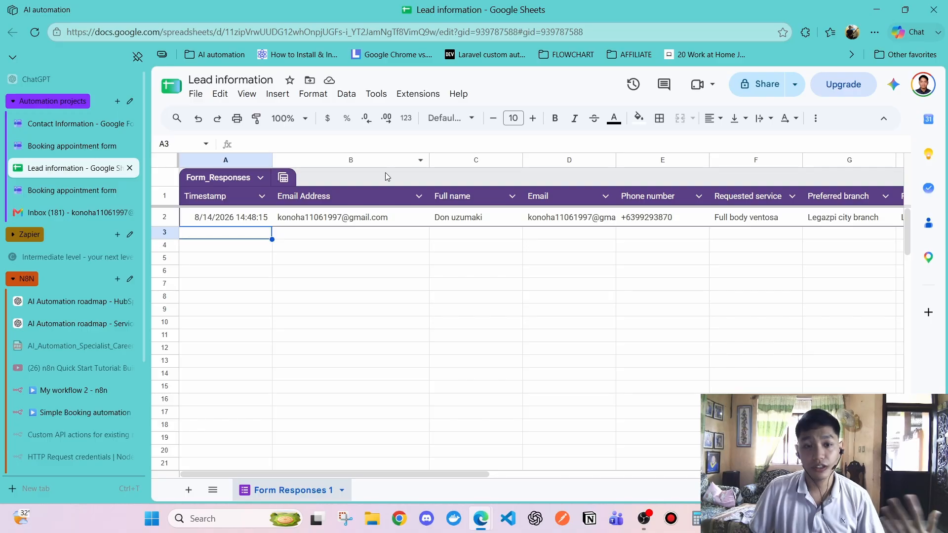
left_click(347, 217)
left_click_drag(383, 469, 503, 462)
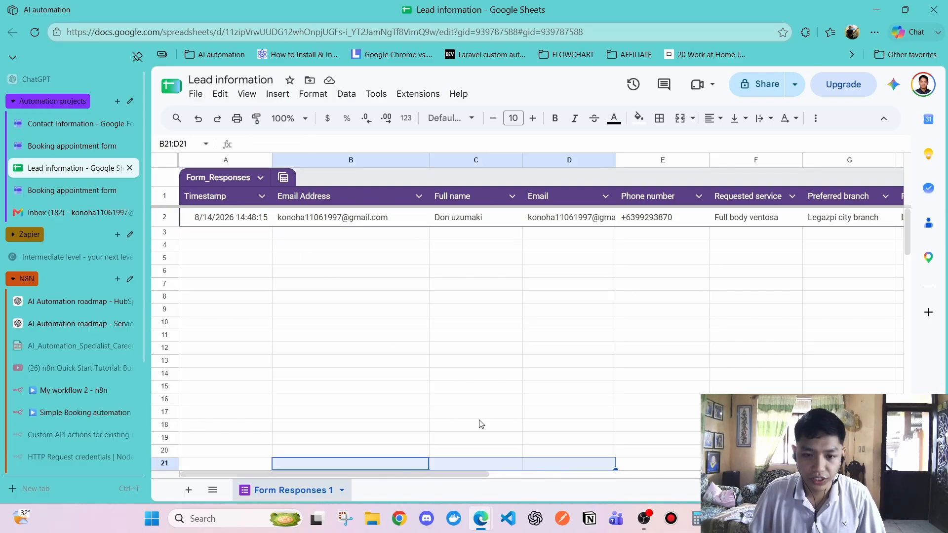
left_click(384, 272)
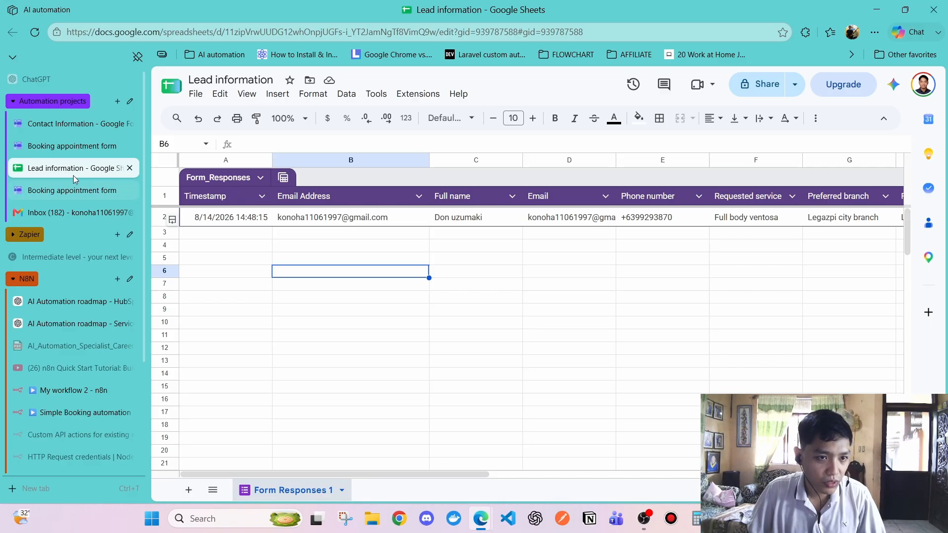
left_click(89, 215)
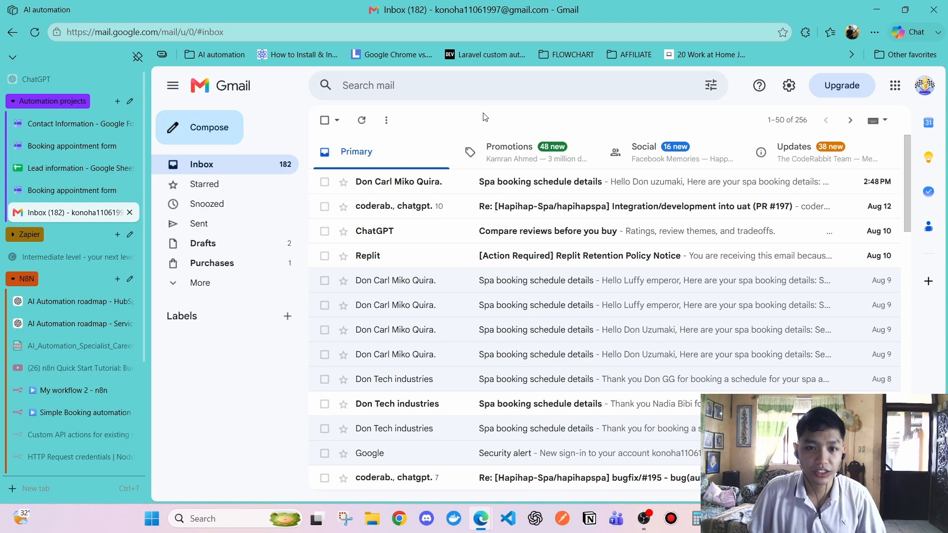
left_click(449, 185)
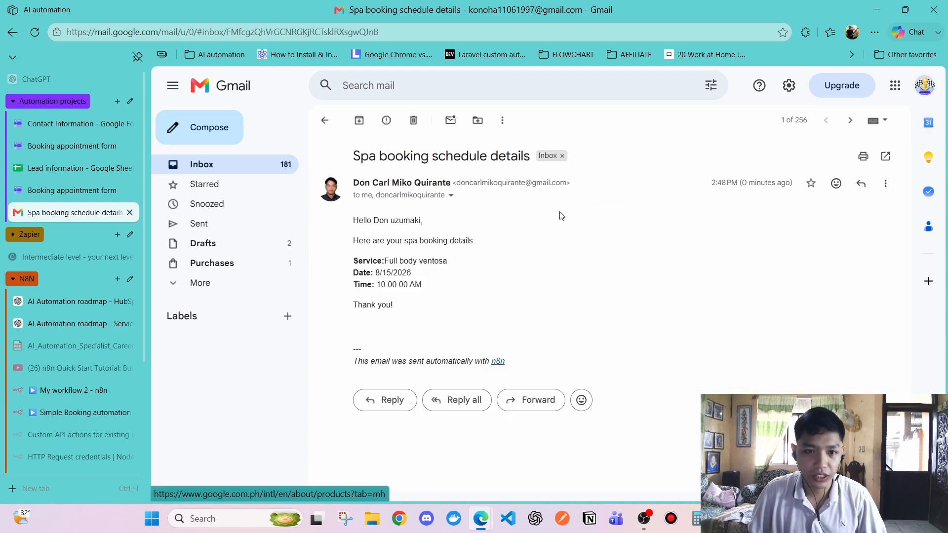
left_click_drag(348, 220, 439, 253)
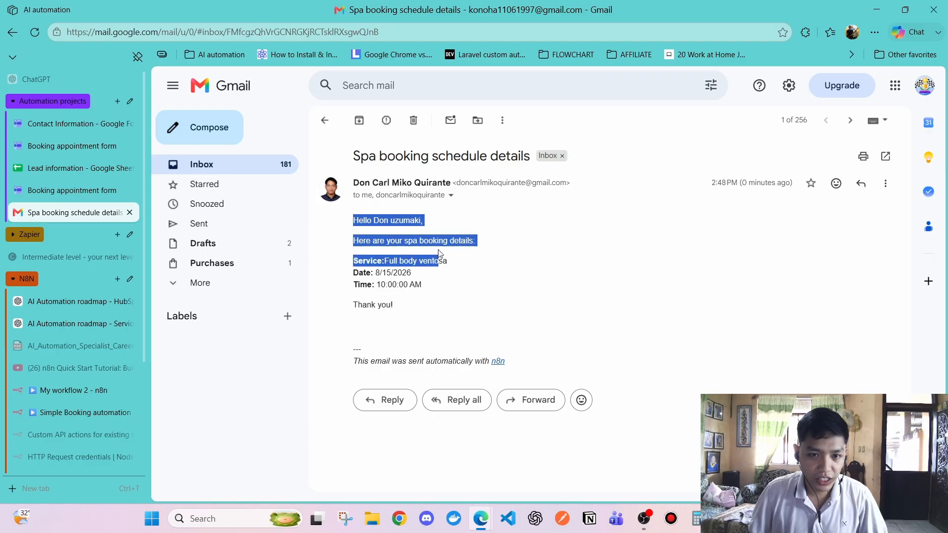
left_click(376, 243)
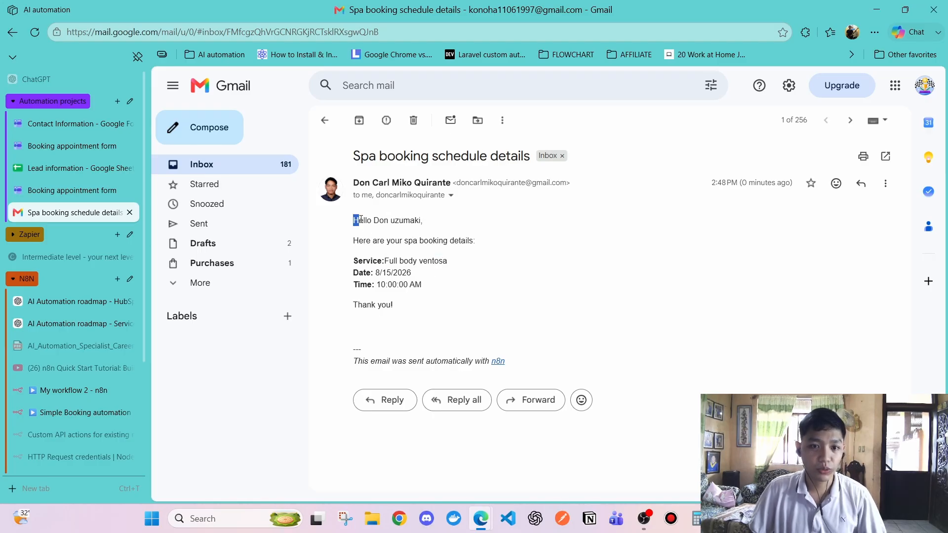
left_click_drag(361, 219, 450, 285)
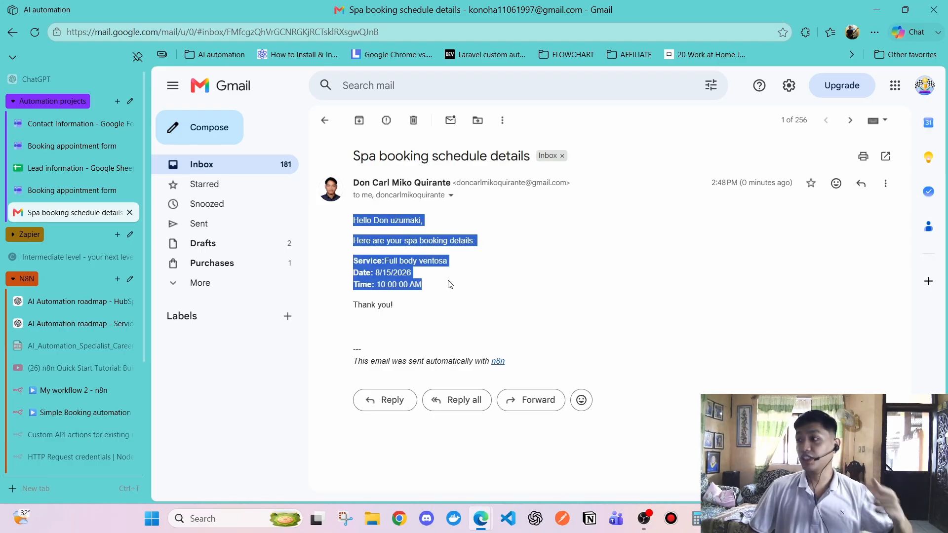
left_click(449, 287)
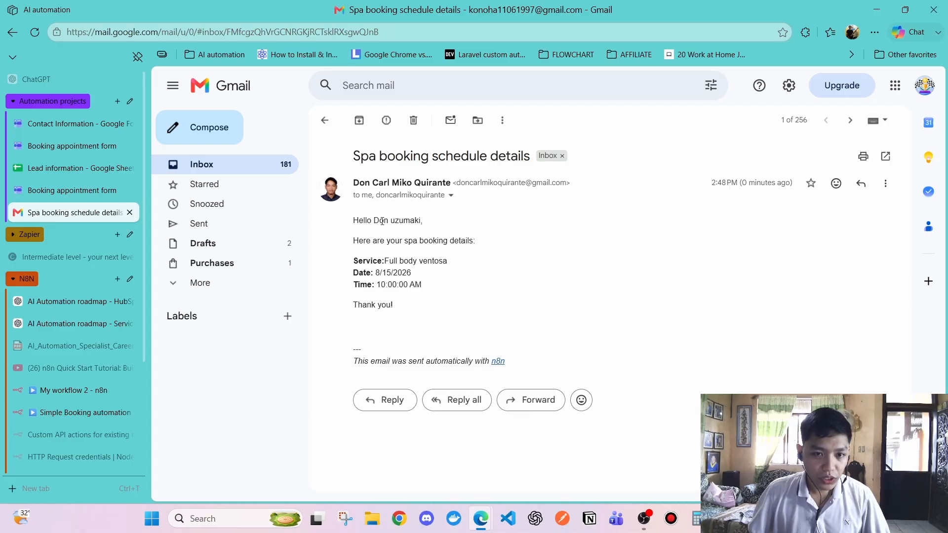
left_click_drag(356, 220, 478, 260)
left_click(445, 259)
left_click(456, 288)
left_click_drag(352, 261, 387, 273)
left_click(392, 282)
left_click_drag(380, 285, 403, 309)
left_click(347, 282)
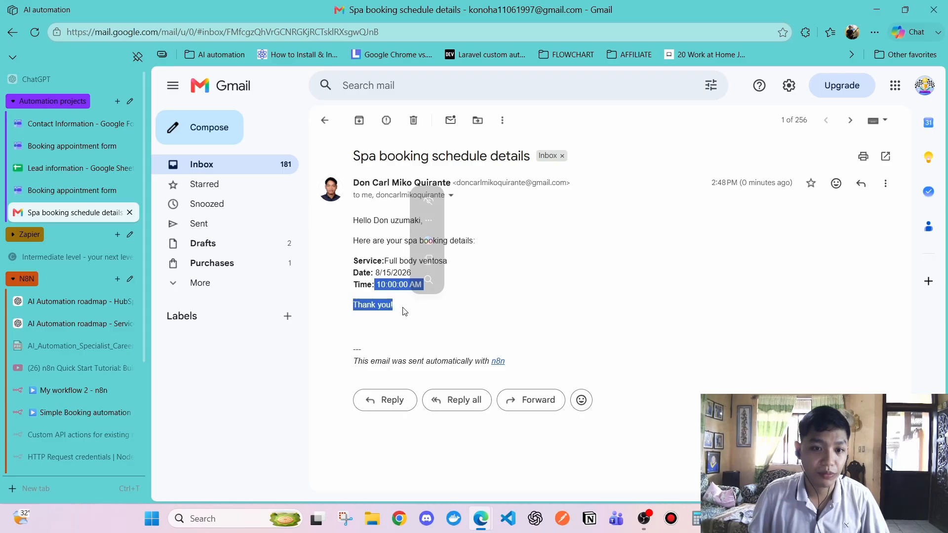
left_click(419, 316)
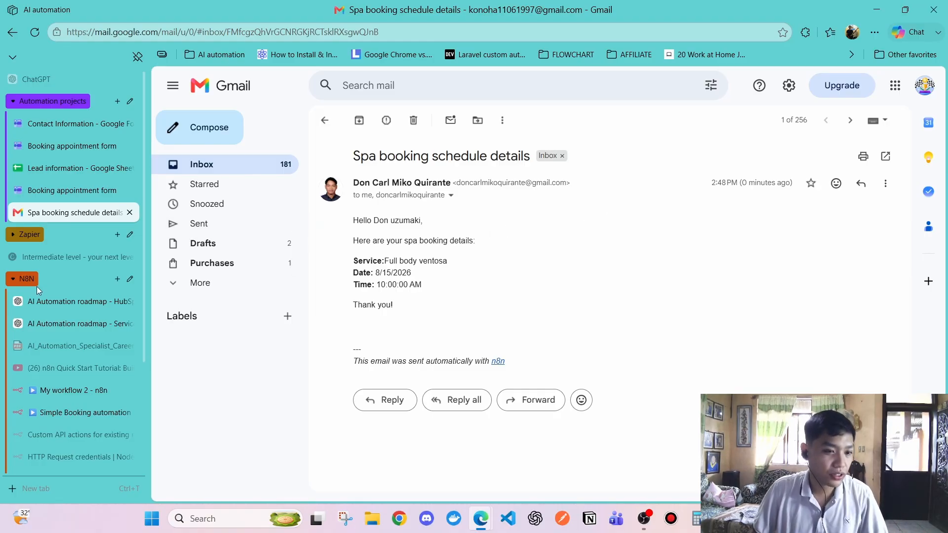
scroll(53, 268, "down", 3)
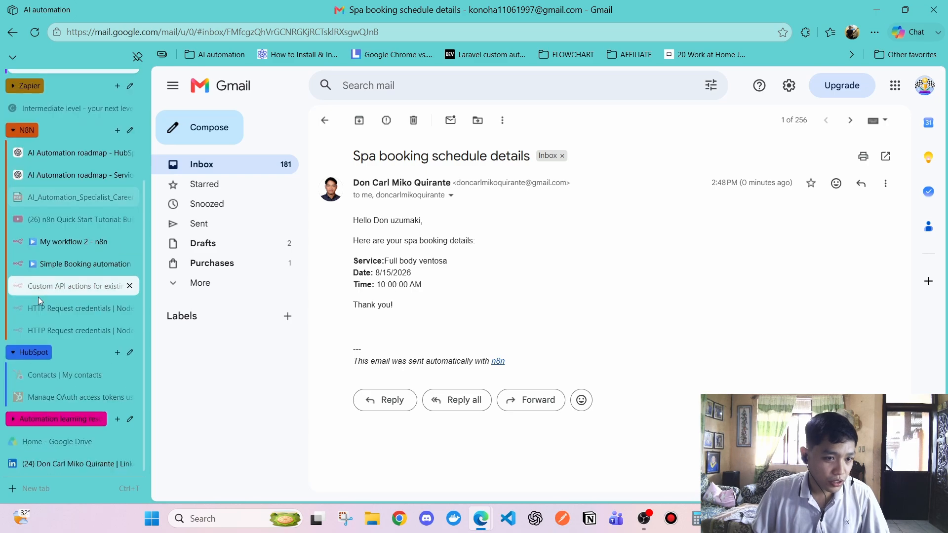
Open HubSpot's My contacts list and scroll to the top to find the new customer
left_click(43, 378)
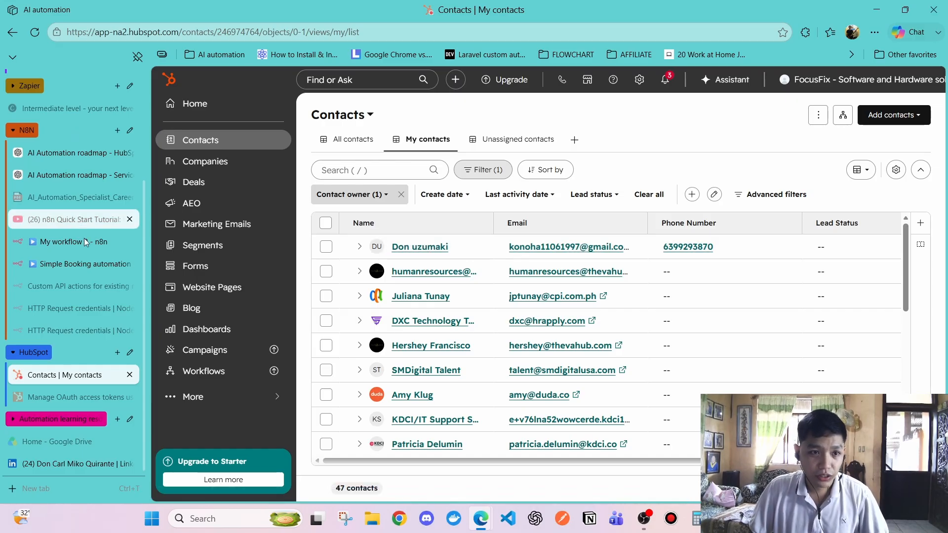
scroll(56, 170, "up", 3)
left_click(55, 170)
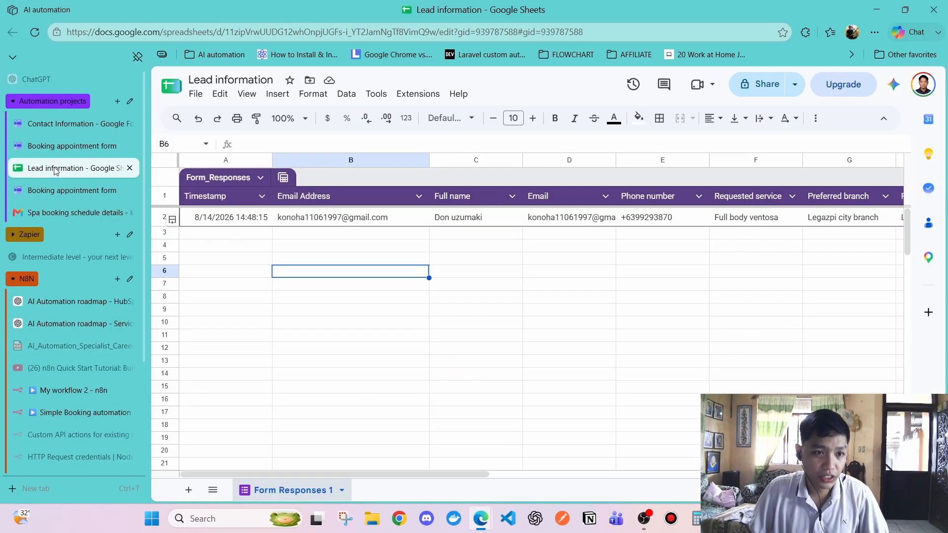
left_click(299, 220)
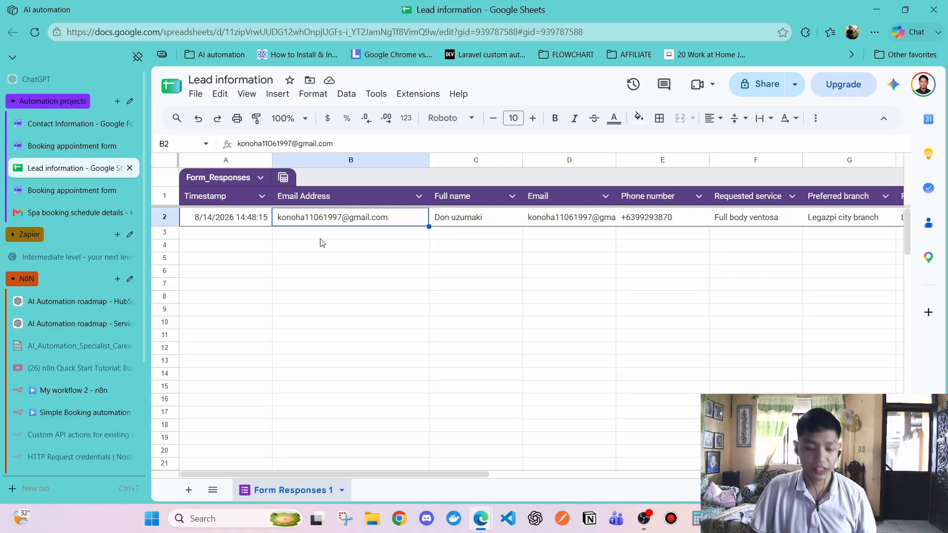
key("alt+Tab")
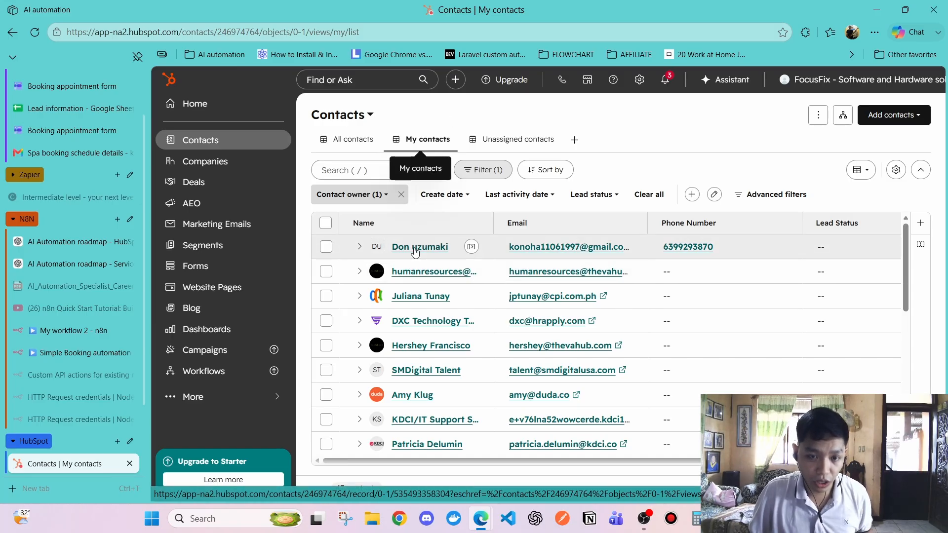
Open the new contact's record and expand the spa booking email in its activities
left_click(411, 248)
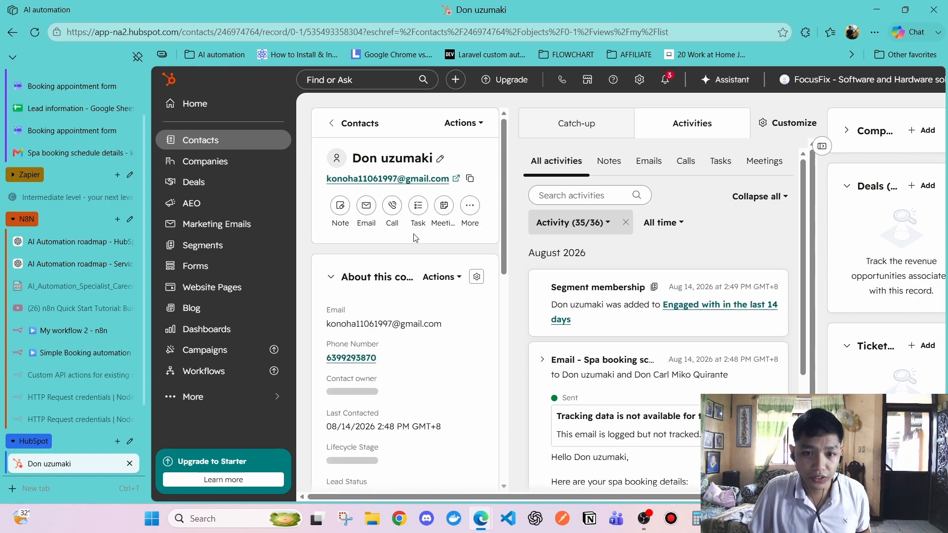
scroll(346, 351, "down", 1)
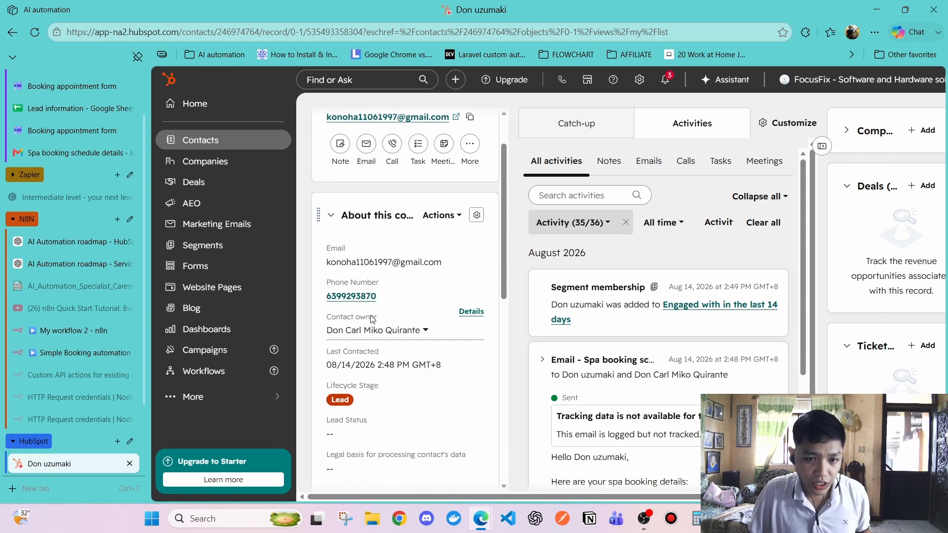
scroll(341, 207, "down", 1)
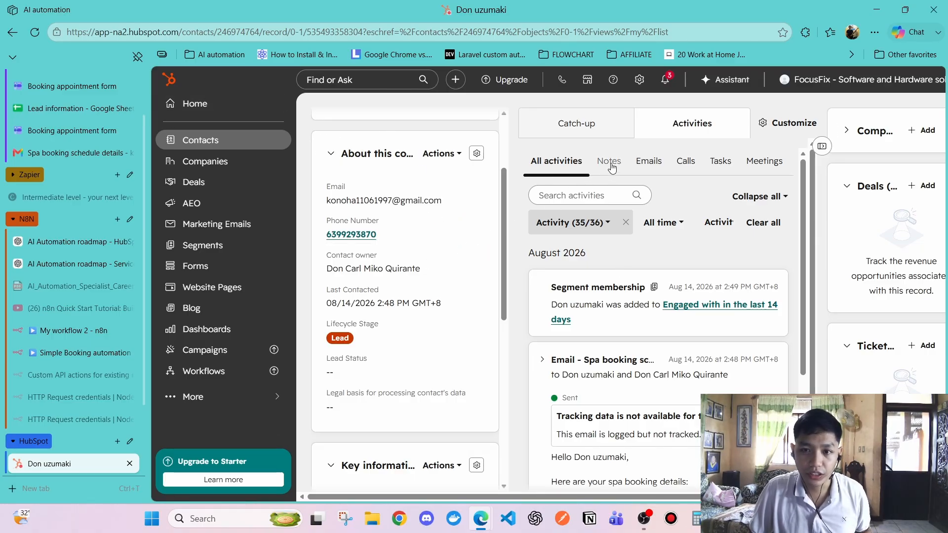
left_click(645, 166)
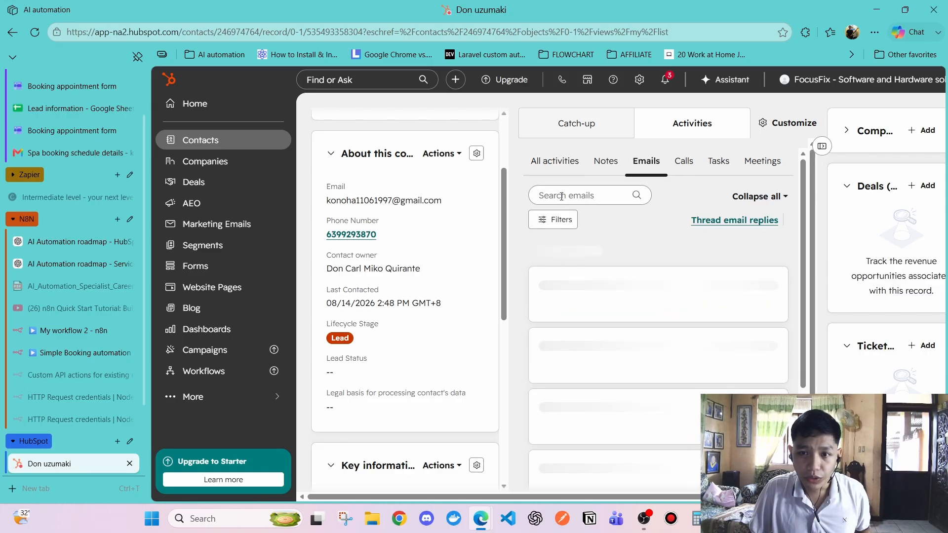
left_click(548, 162)
scroll(556, 309, "down", 2)
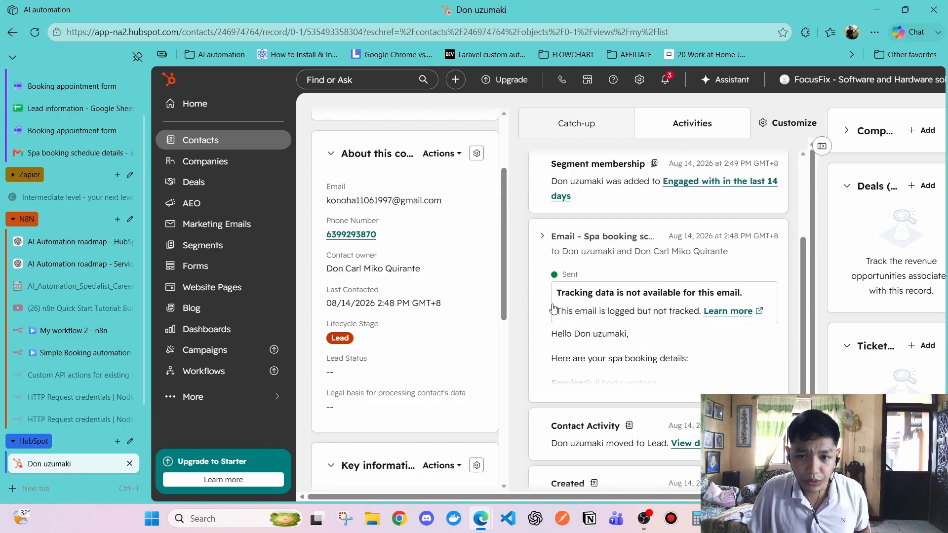
left_click(542, 237)
Read through the booking details in the logged spa booking email
scroll(561, 254, "down", 4)
scroll(560, 279, "up", 3)
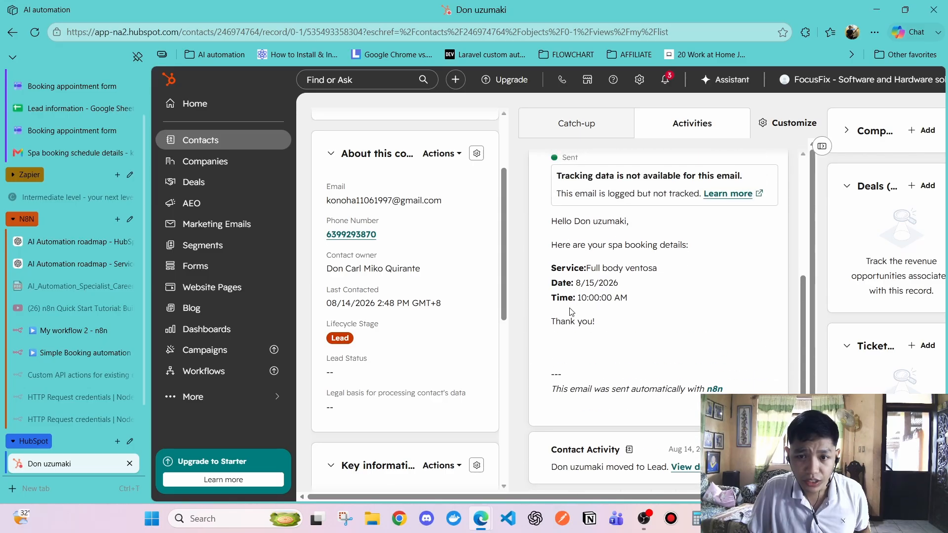
left_click_drag(560, 279, 592, 307)
left_click(637, 364)
left_click(604, 367)
left_click_drag(609, 390, 593, 363)
left_click(552, 282)
left_click(593, 362)
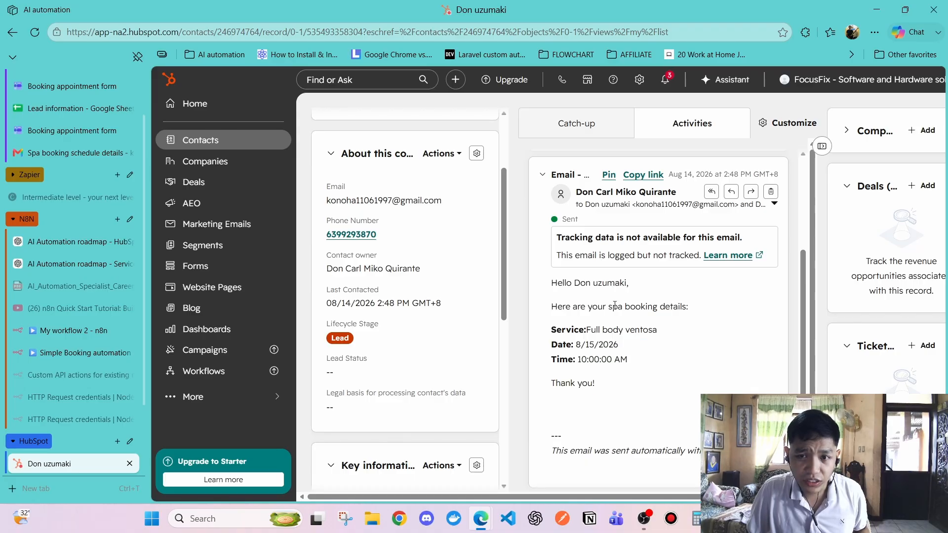
scroll(637, 247, "up", 5)
Filter the activity history to emails only, review it, then leave HubSpot
left_click(638, 164)
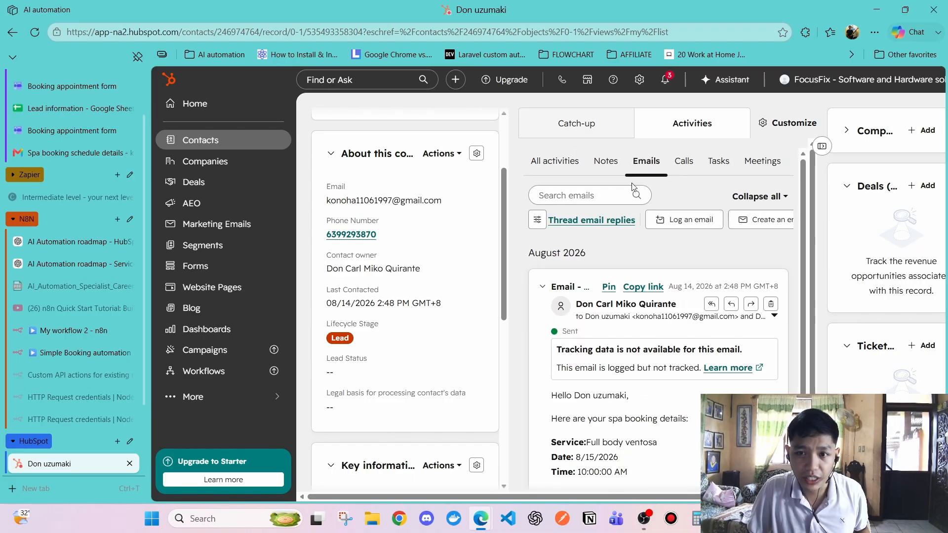
scroll(620, 286, "down", 3)
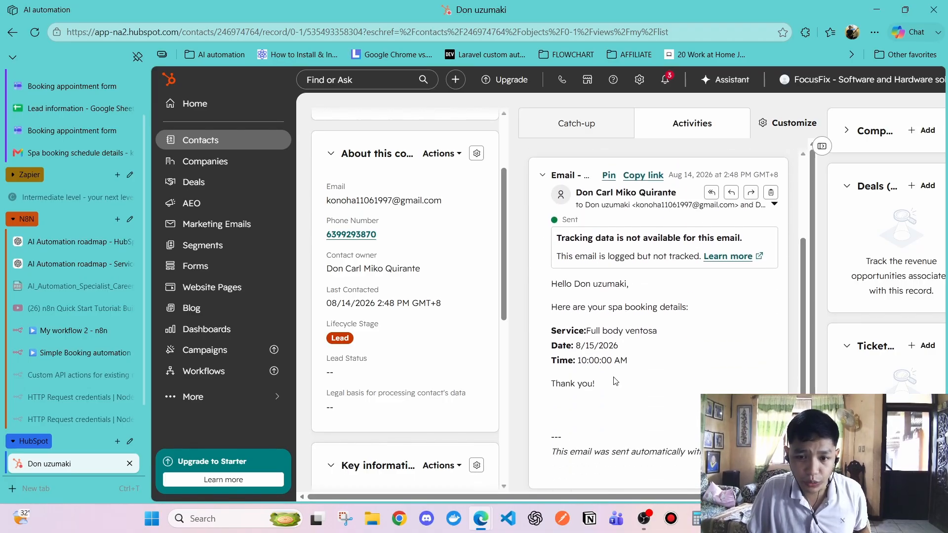
left_click_drag(617, 384, 552, 282)
left_click(636, 284)
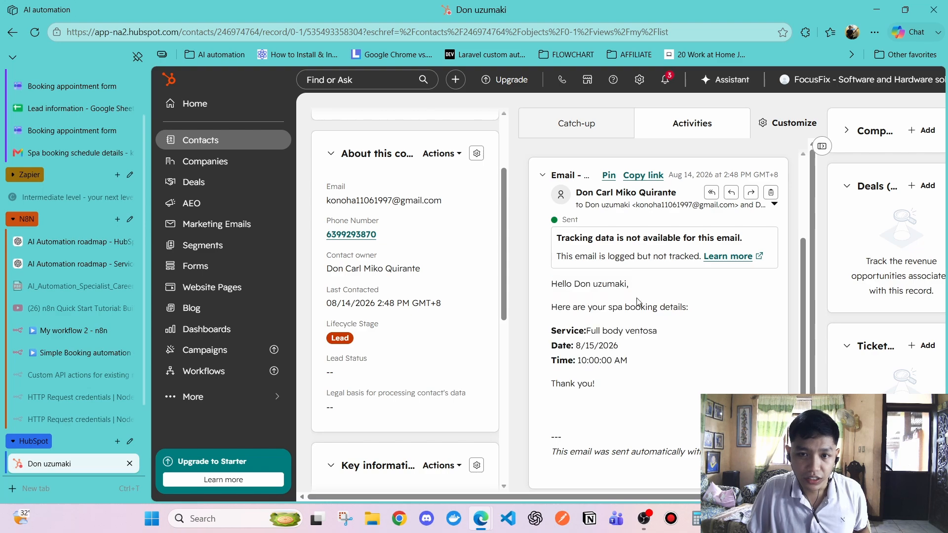
scroll(631, 223, "up", 2)
scroll(625, 188, "up", 1)
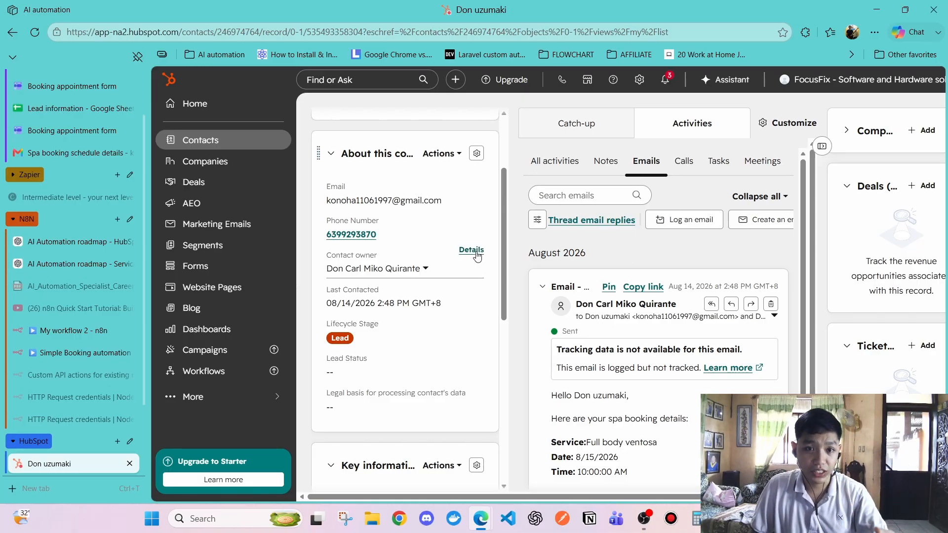
scroll(454, 254, "up", 3)
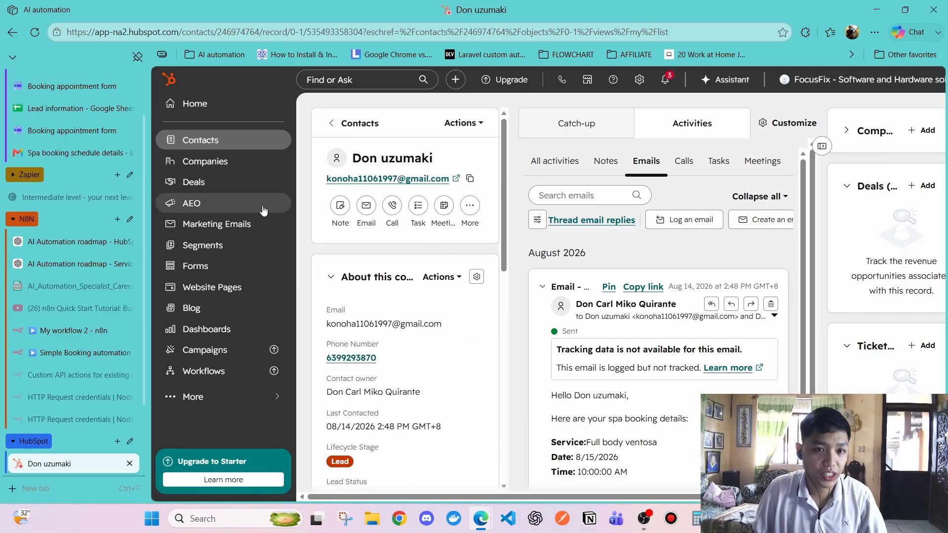
scroll(74, 187, "up", 2)
left_click(74, 169)
From the form's thank-you page, start a new blank Booking appointment response
left_click(65, 191)
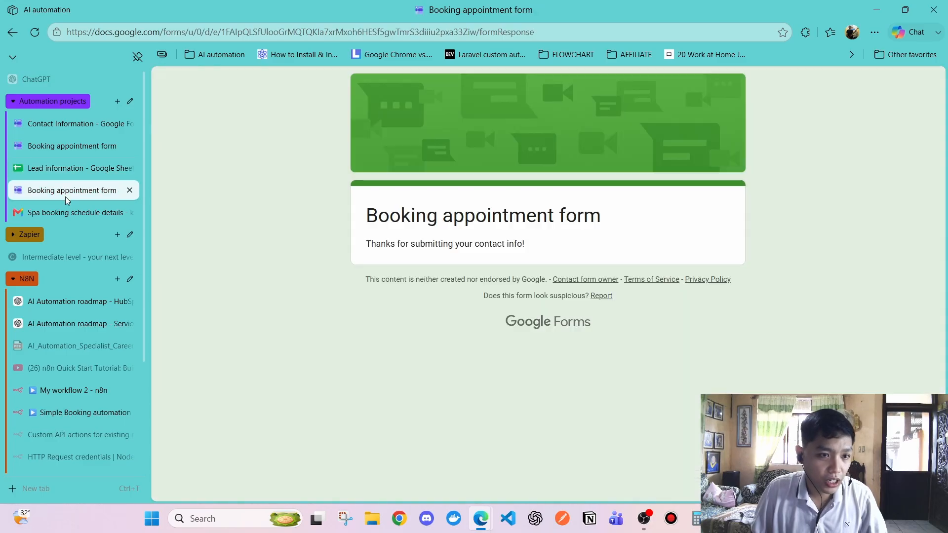
left_click(43, 40)
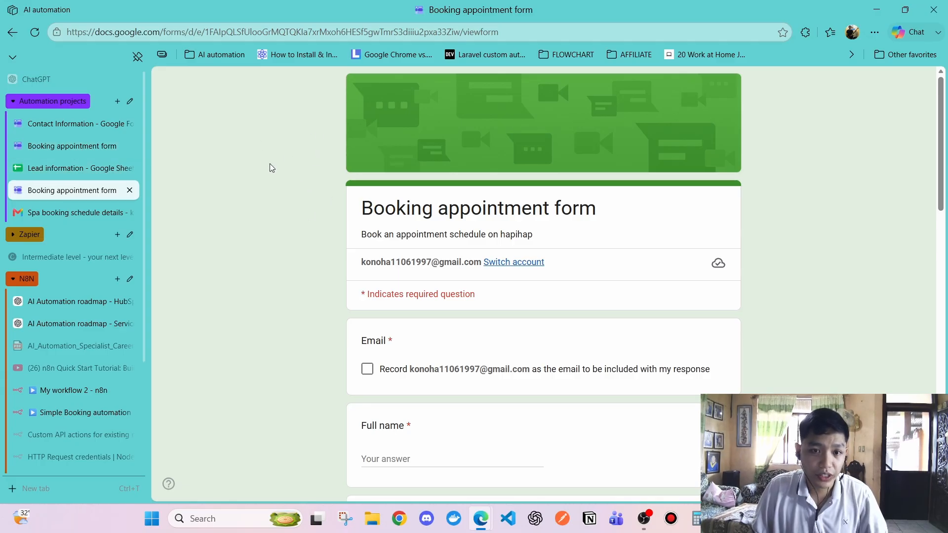
left_click_drag(354, 262, 482, 263)
left_click(318, 169)
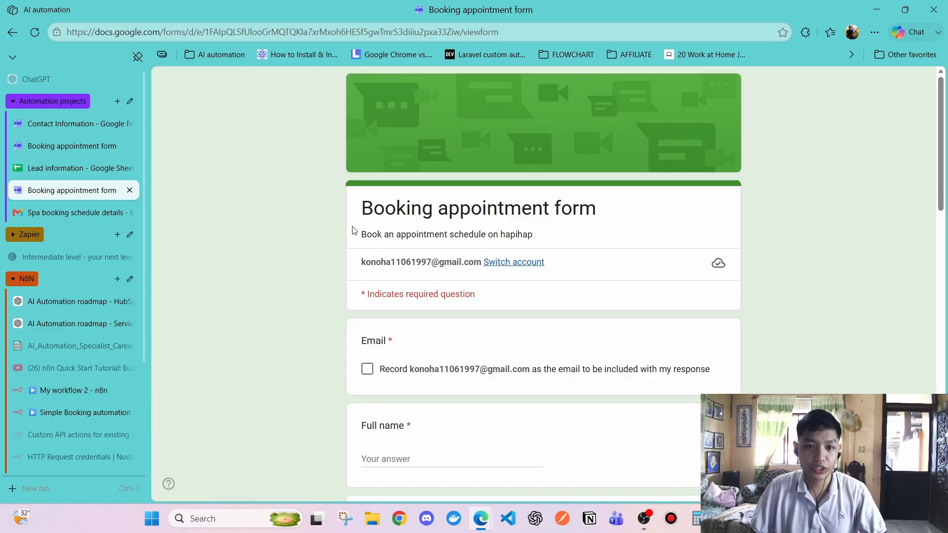
scroll(354, 230, "down", 2)
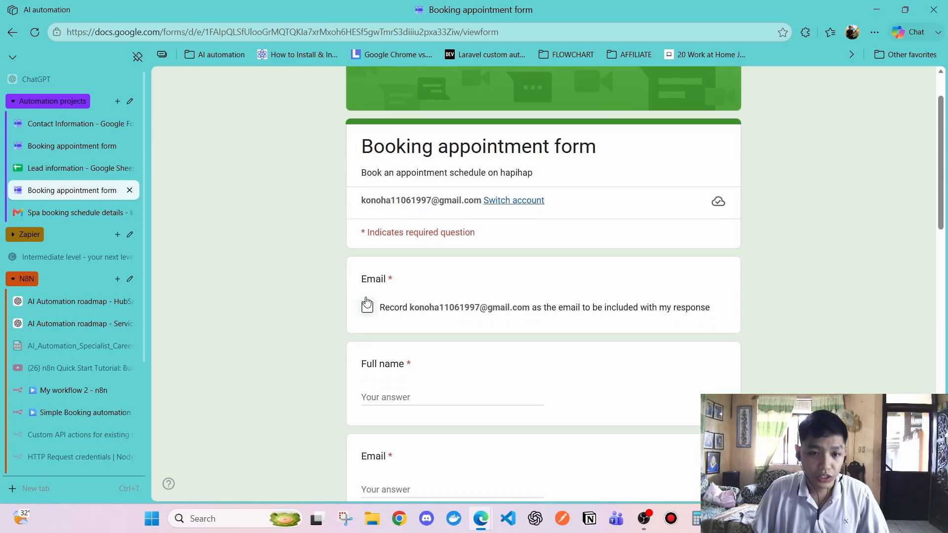
Tick Record email, type the full name, and paste the recorded address as the Email answer
left_click(367, 307)
left_click(417, 395)
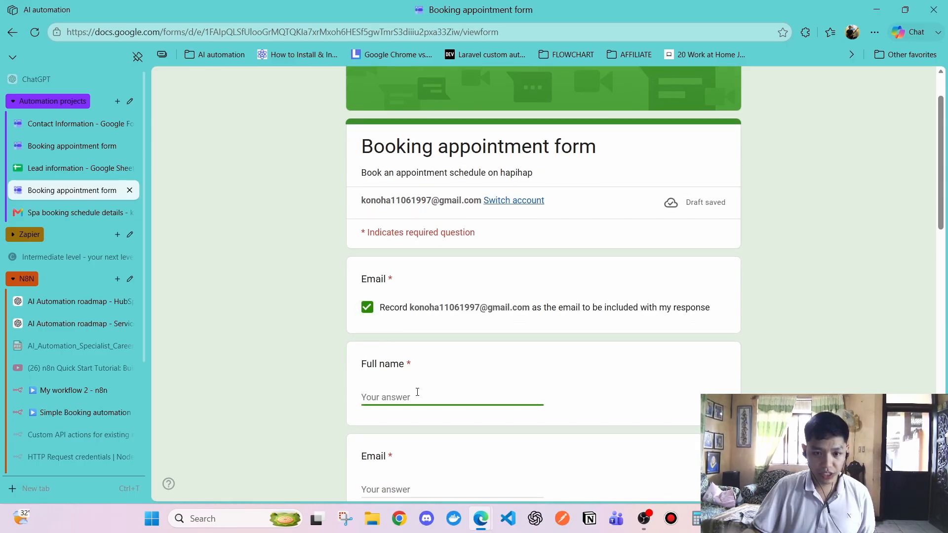
type("DO")
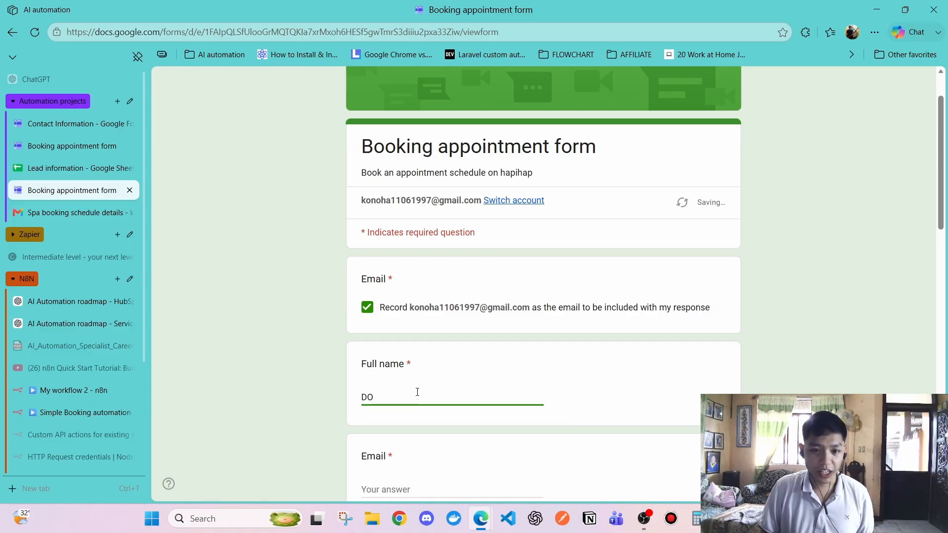
type("on ")
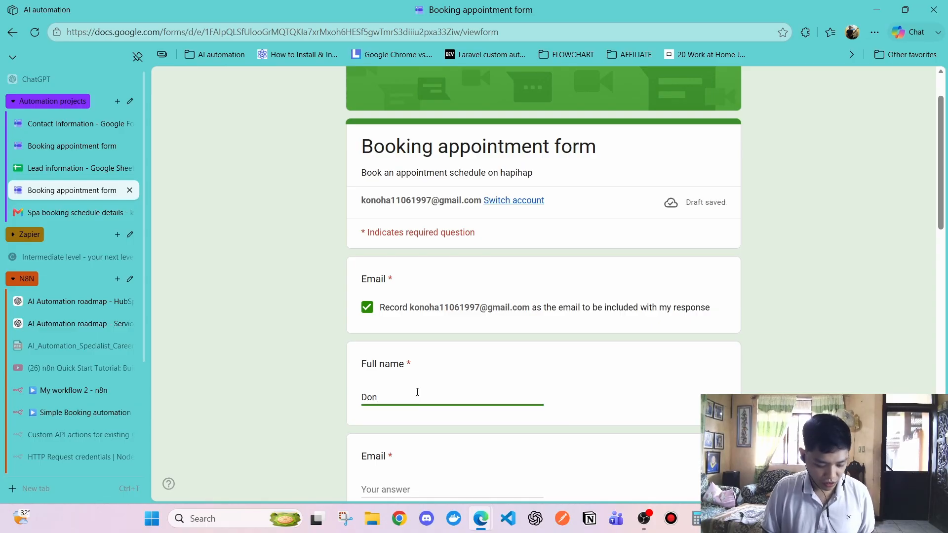
type("uchiha")
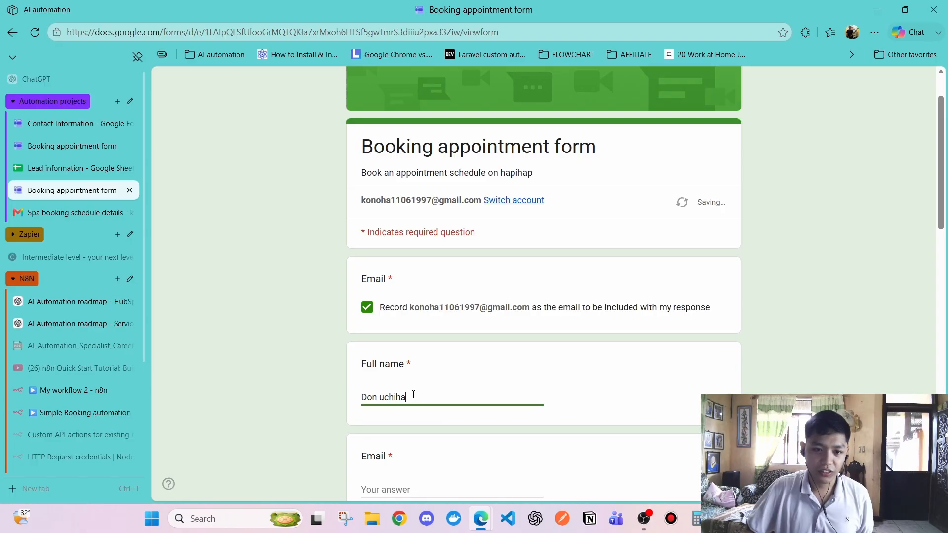
scroll(411, 395, "down", 3)
left_click(425, 307)
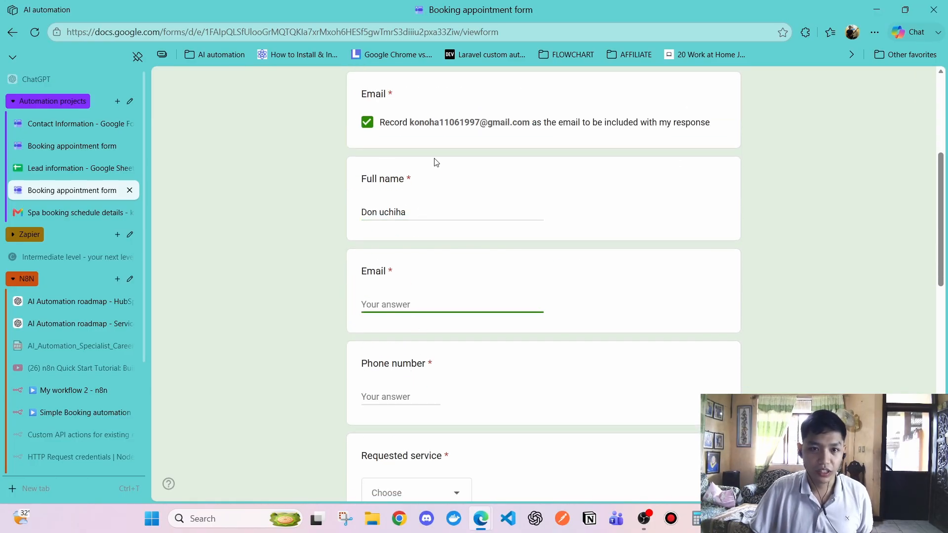
left_click_drag(411, 127, 533, 138)
key("ctrl+c")
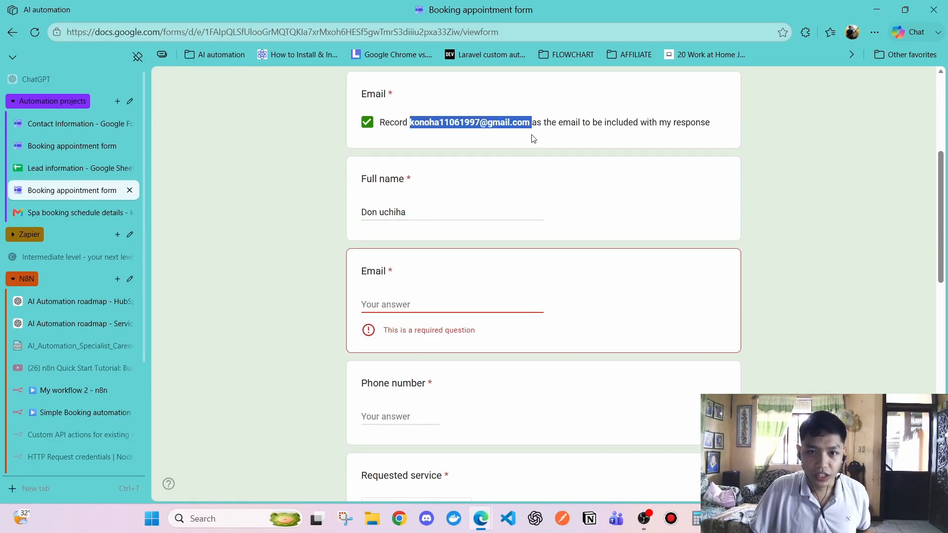
left_click(457, 302)
key("ctrl+v")
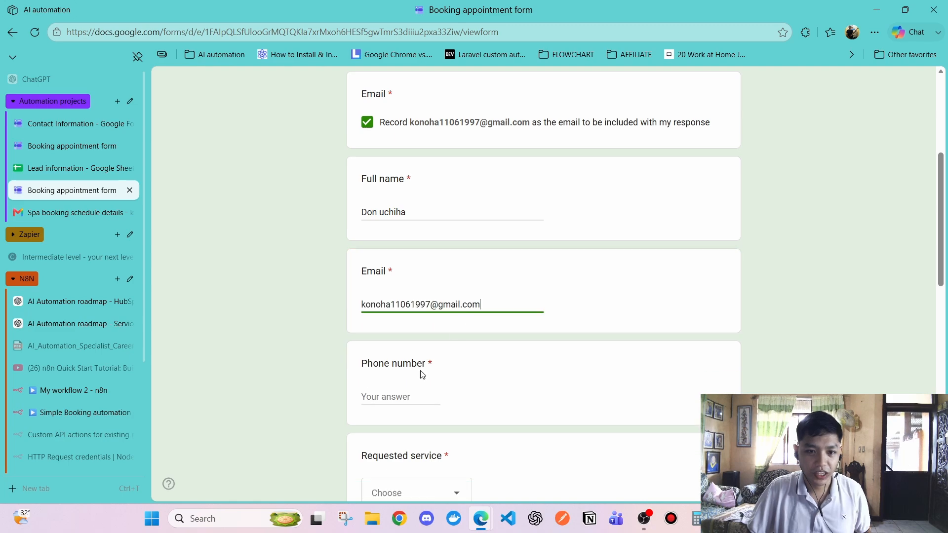
Autofill the saved phone number, then convert it to local 09 format by replacing +63 with 0
scroll(421, 376, "down", 1)
left_click(390, 335)
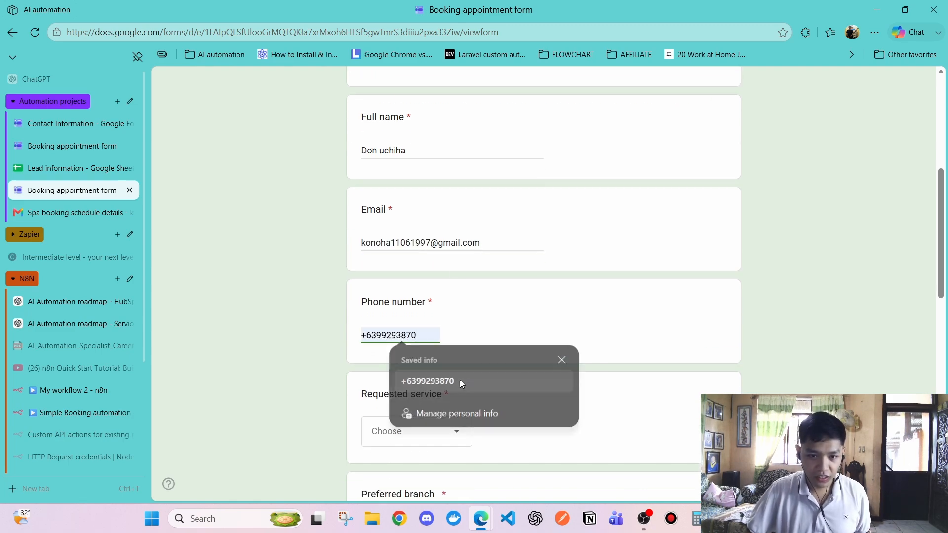
left_click(460, 380)
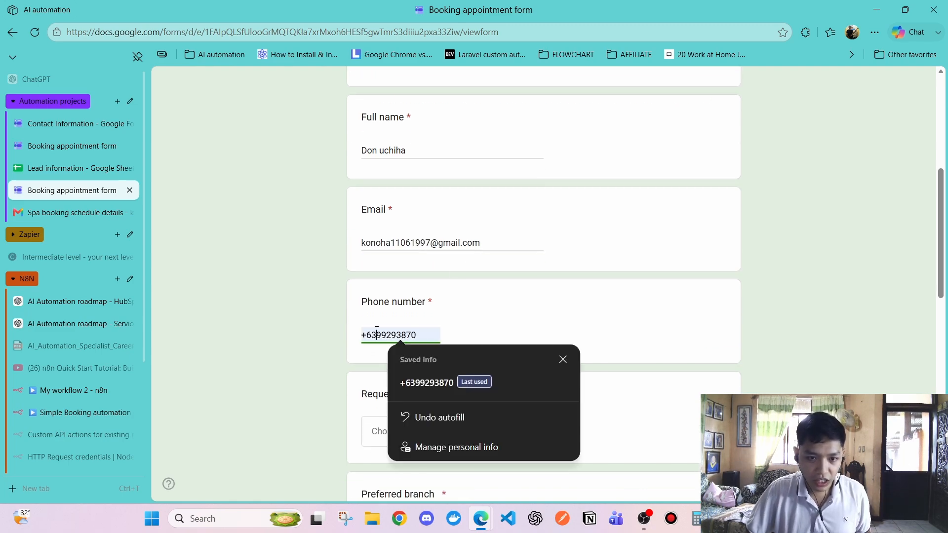
key("BackSpace")
key("BackSpace")
key("BackSpace")
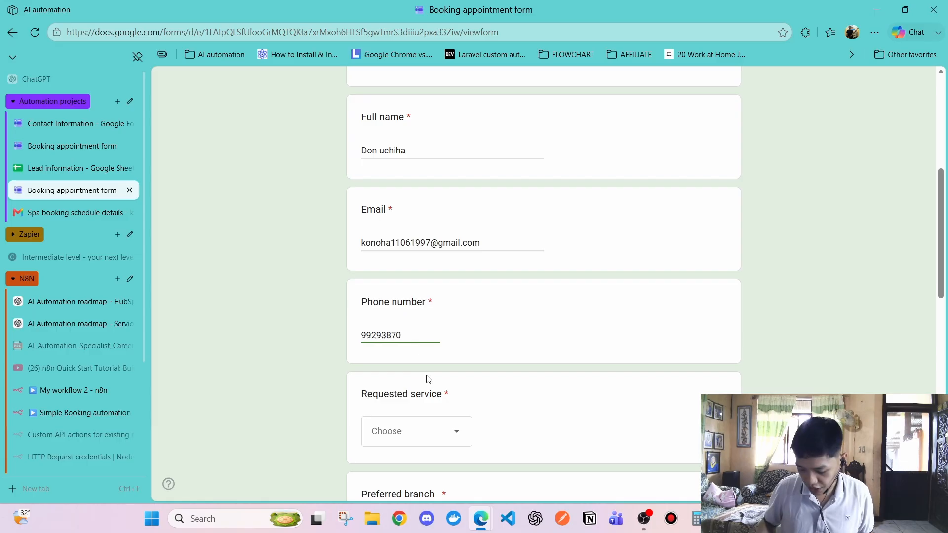
type("0")
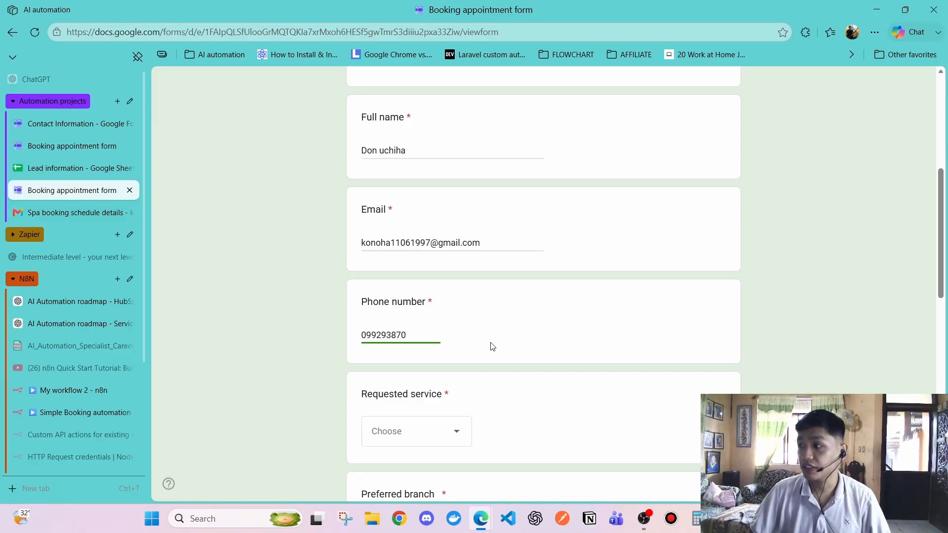
left_click(389, 326)
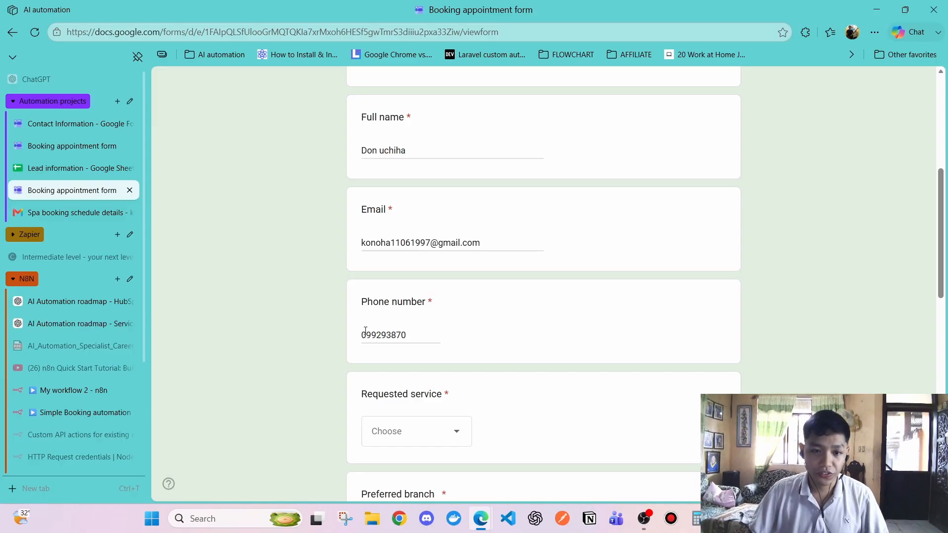
left_click_drag(363, 334, 424, 342)
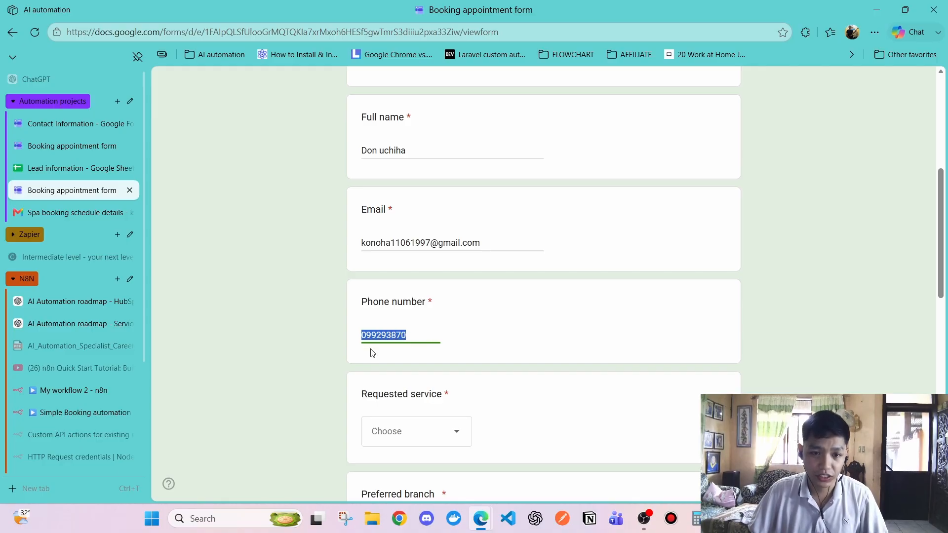
left_click(373, 334)
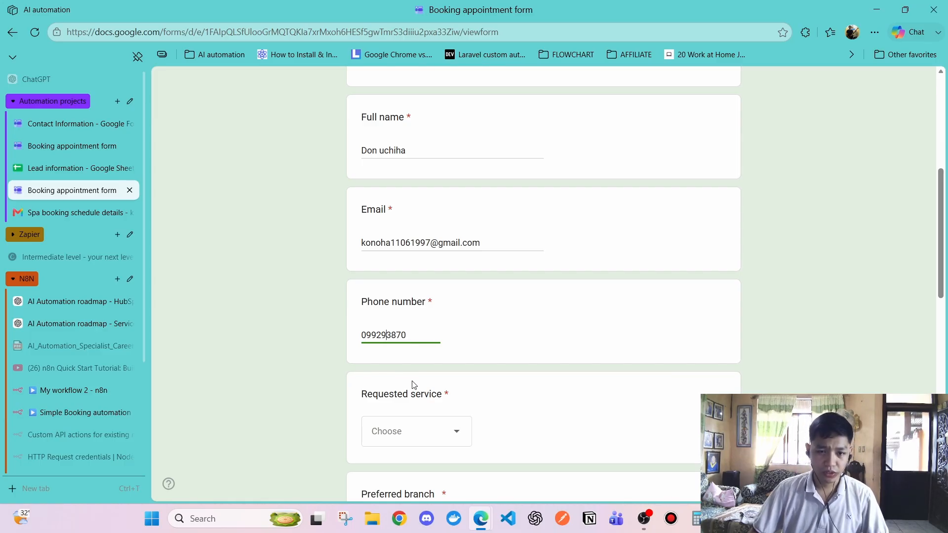
type("59")
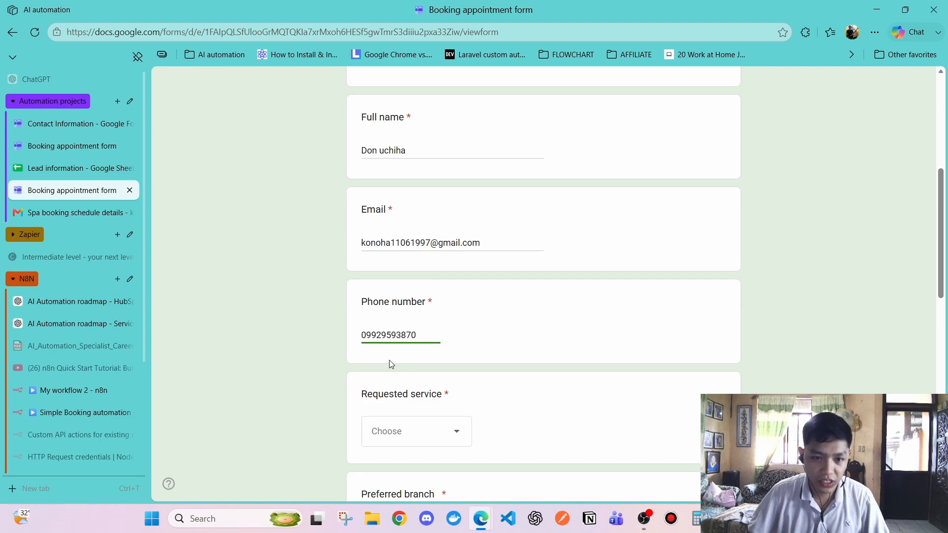
left_click(419, 334)
left_click(434, 379)
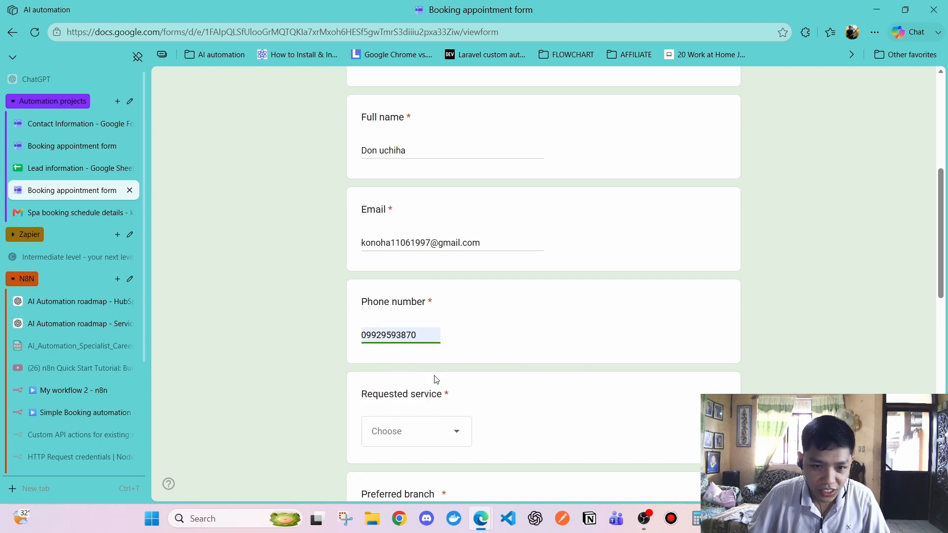
Keep the phone number answer as entered, dismissing the autofill suggestion
scroll(393, 311, "down", 2)
left_click(394, 303)
left_click(365, 211)
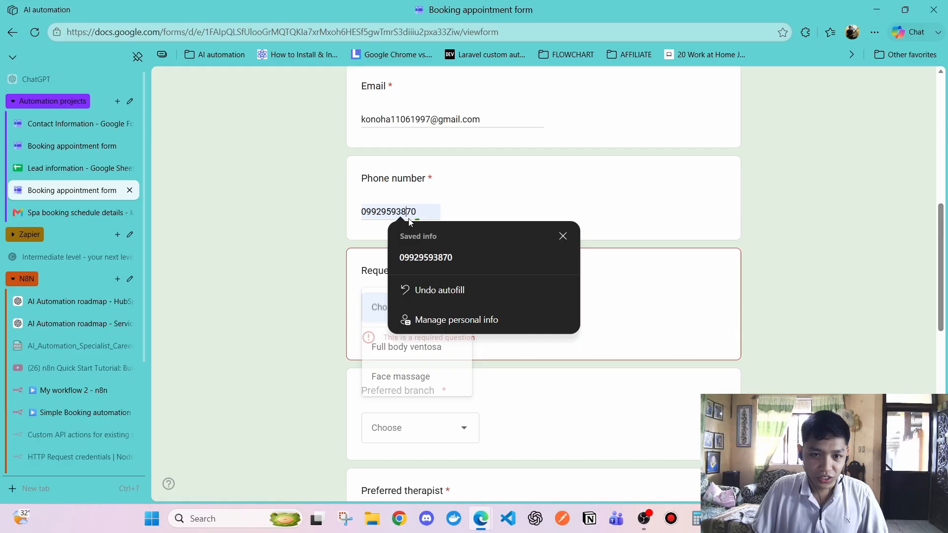
left_click(362, 211)
double_click(362, 211)
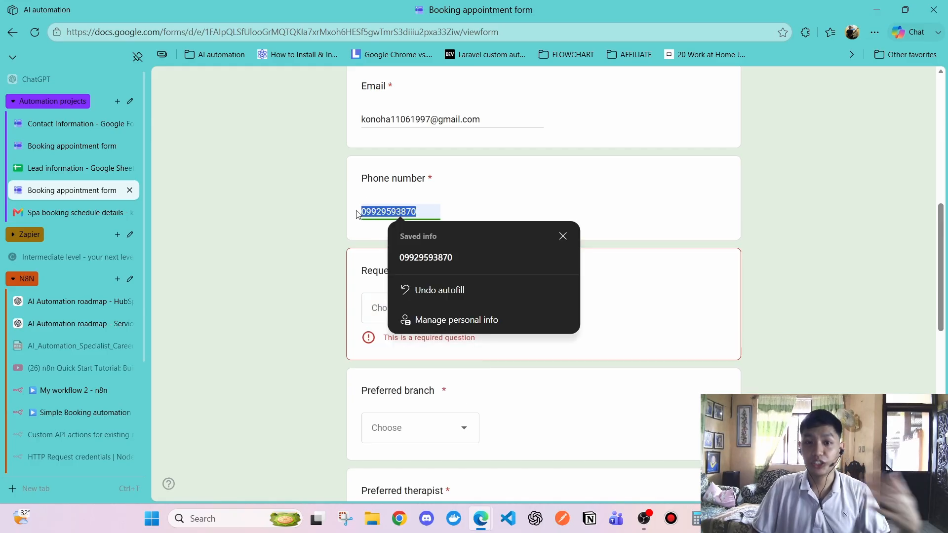
mouse_move(359, 215)
left_mouse_down()
mouse_move(388, 209)
mouse_move(366, 210)
left_mouse_up()
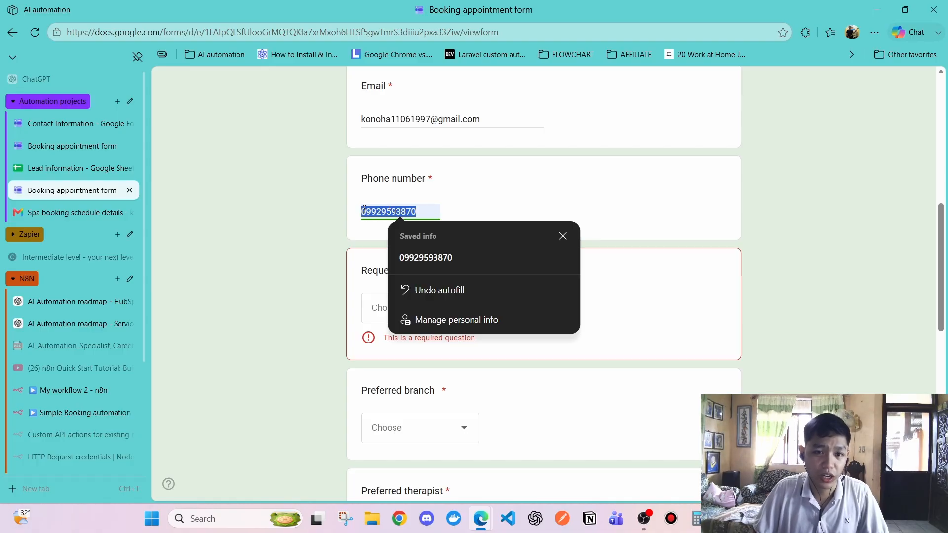
left_click(371, 182)
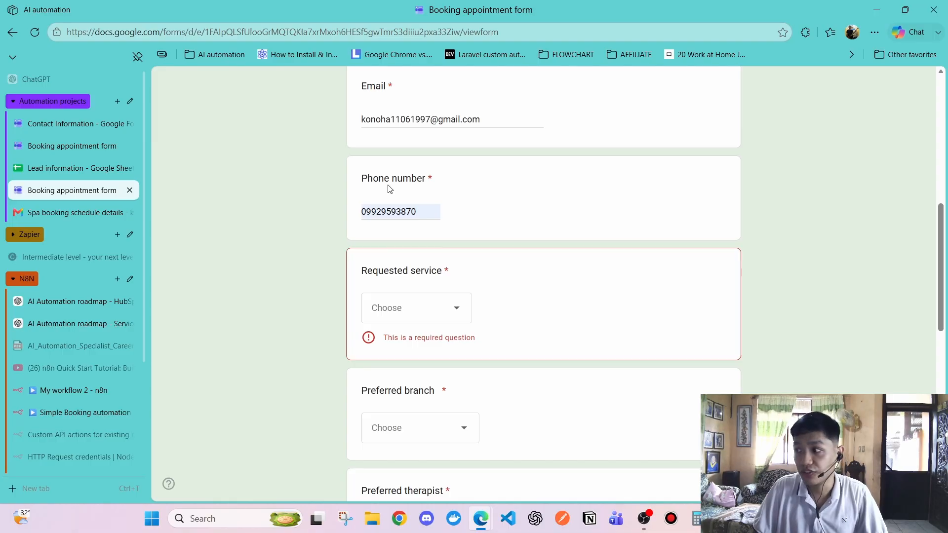
Choose Face massage as the service, Iriga branch, and Luffy as therapist
left_click(417, 307)
left_click(414, 377)
scroll(419, 330, "down", 2)
left_click(415, 280)
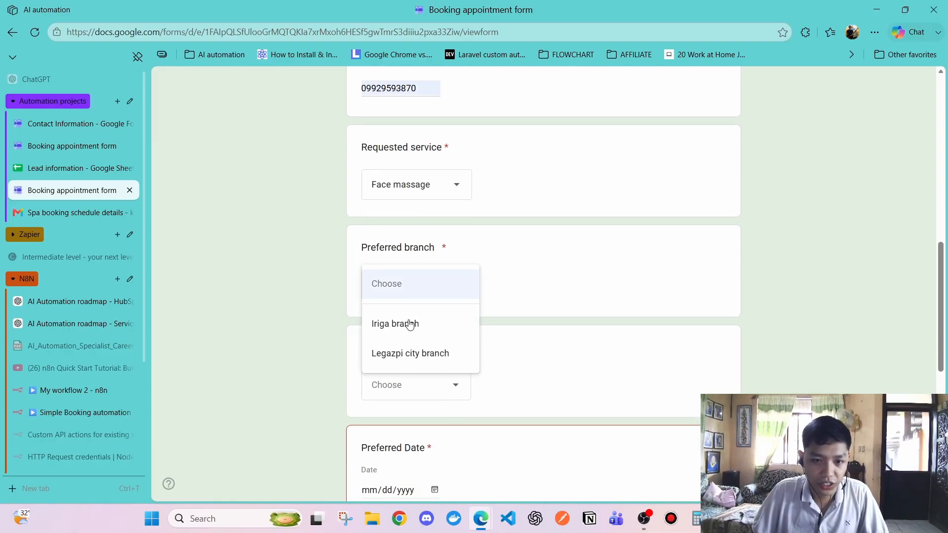
left_click(410, 328)
left_click(413, 388)
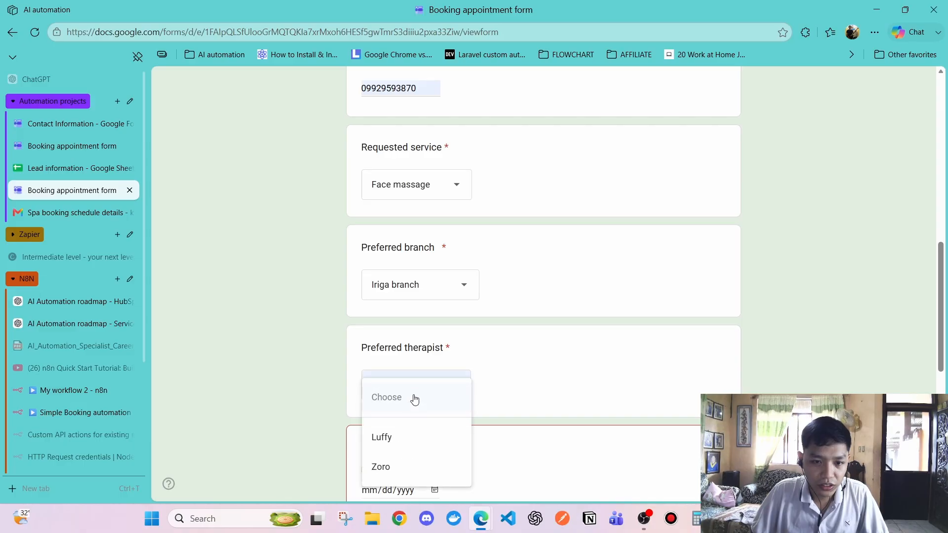
left_click(417, 434)
scroll(411, 338, "down", 4)
Set the date to 08/17/2026 at 11:00 AM, accept consent, and submit the form
left_click(413, 252)
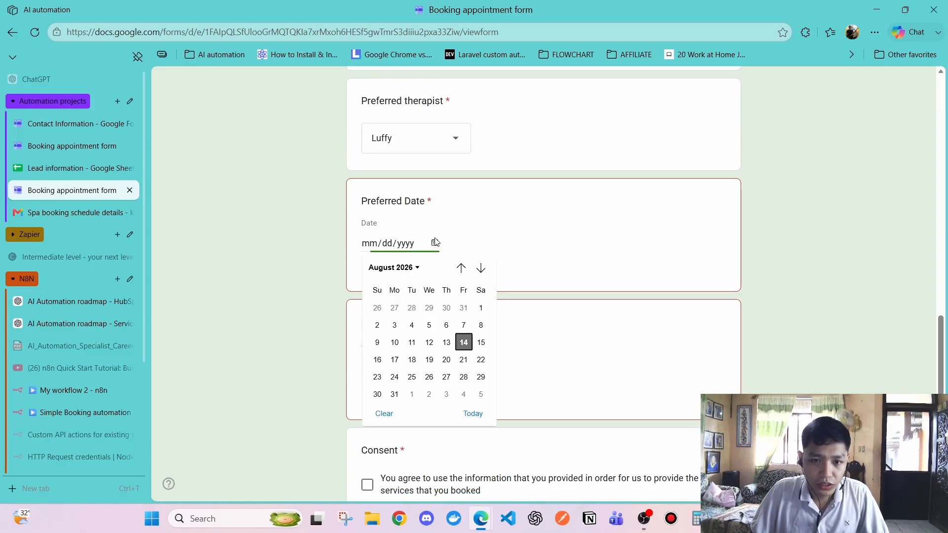
left_click(398, 362)
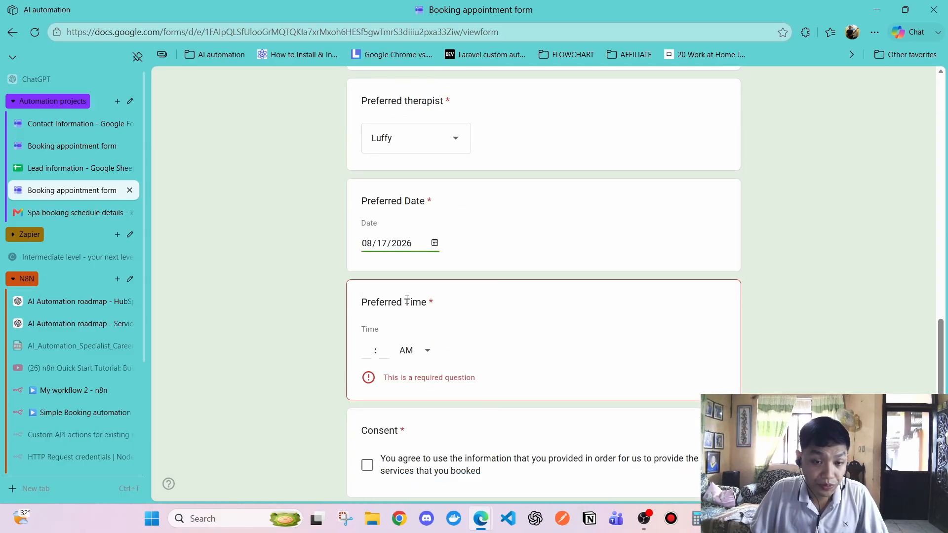
left_click(366, 351)
type("11")
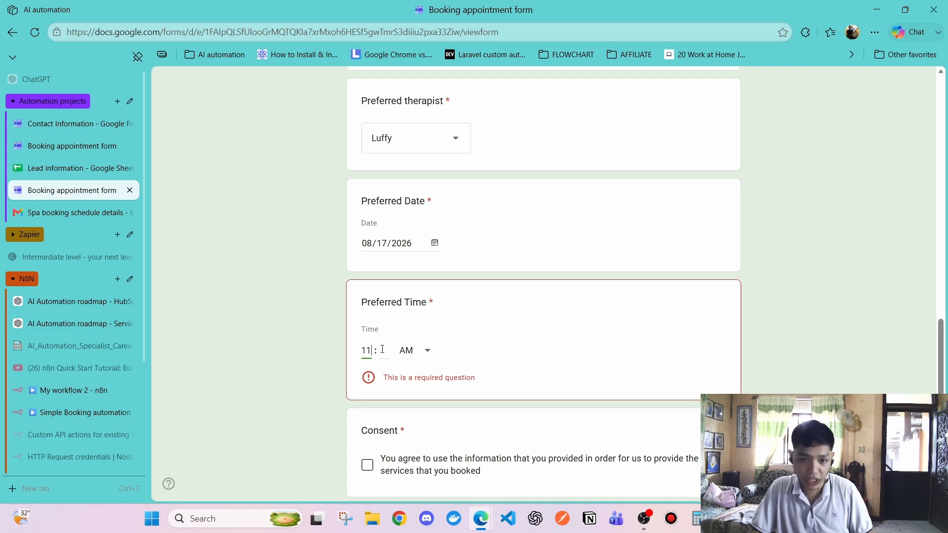
left_click(382, 351)
type("00")
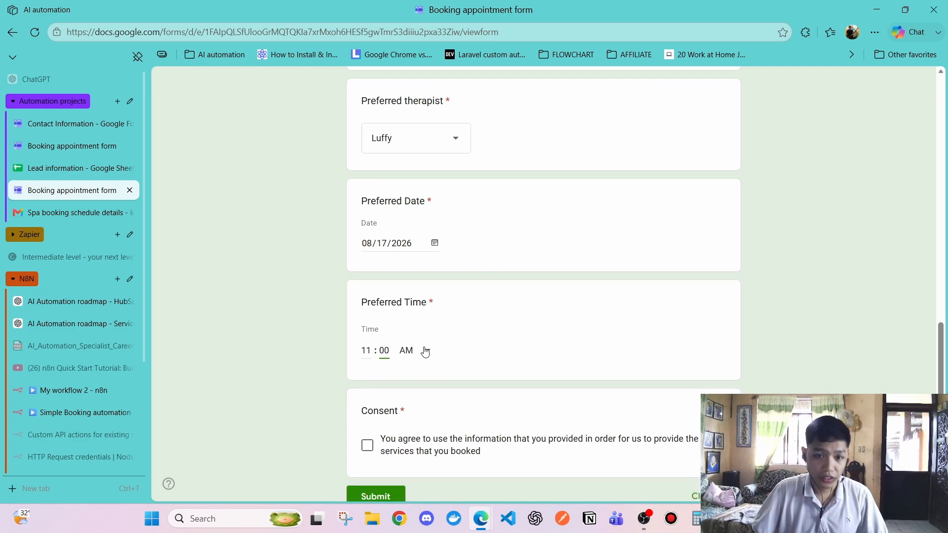
scroll(445, 340, "down", 2)
left_click(367, 384)
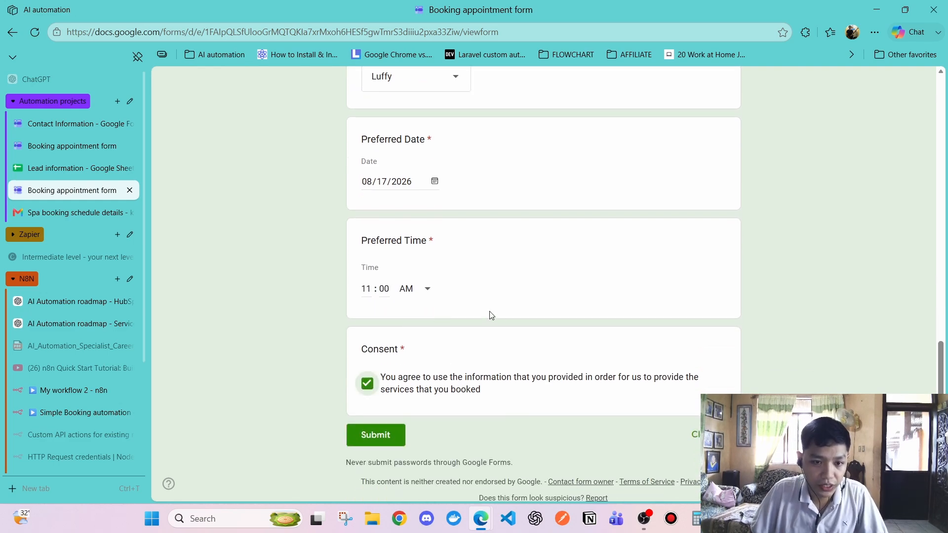
left_click(371, 436)
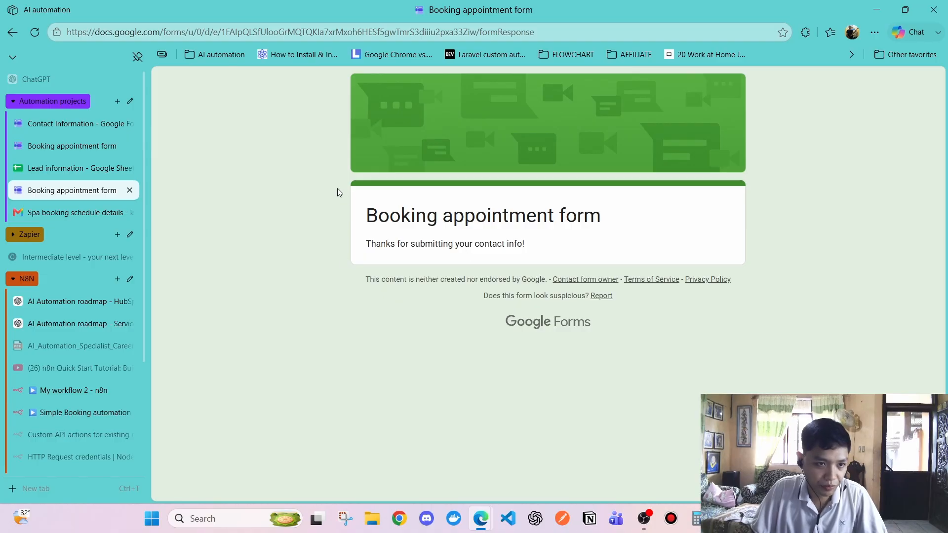
Look over the spa booking email, form confirmation page and Lead information sheet
left_click(87, 215)
left_click(324, 120)
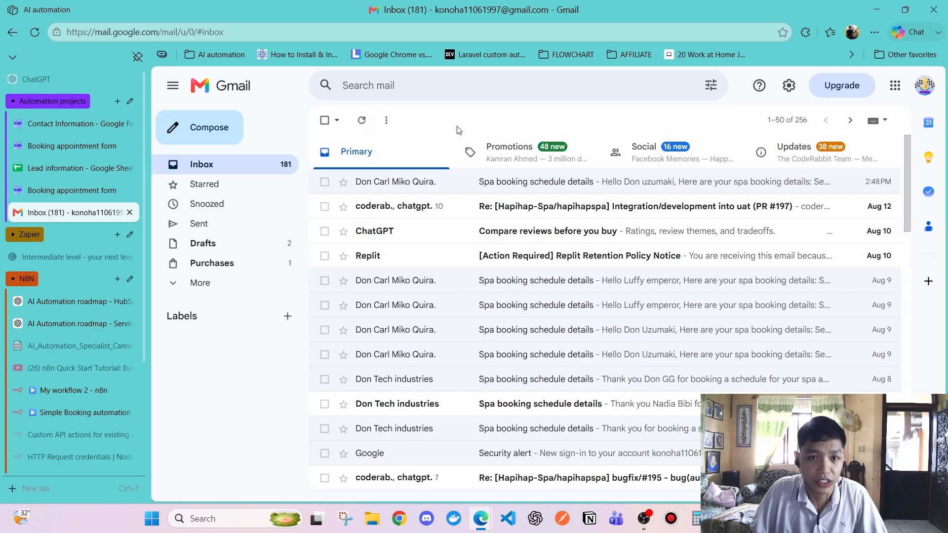
left_click(74, 191)
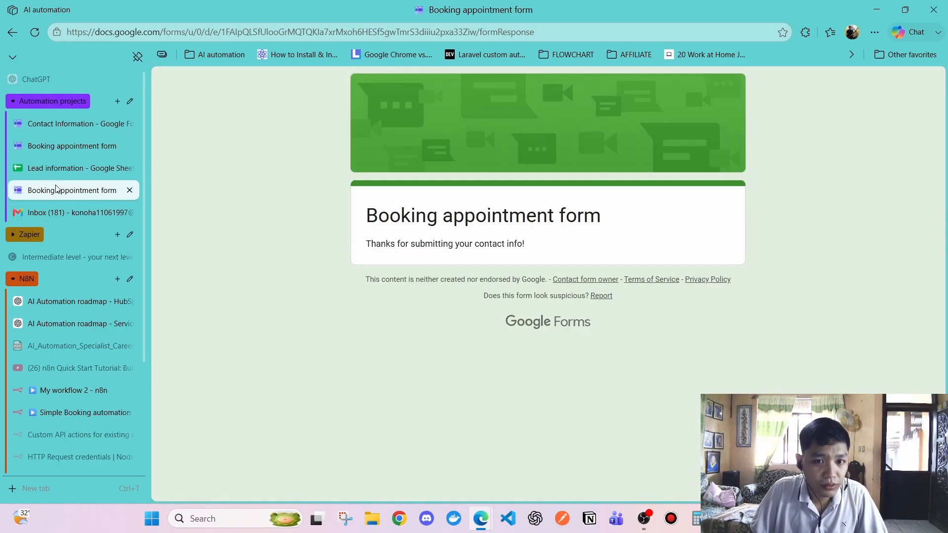
left_click(54, 170)
left_click(69, 212)
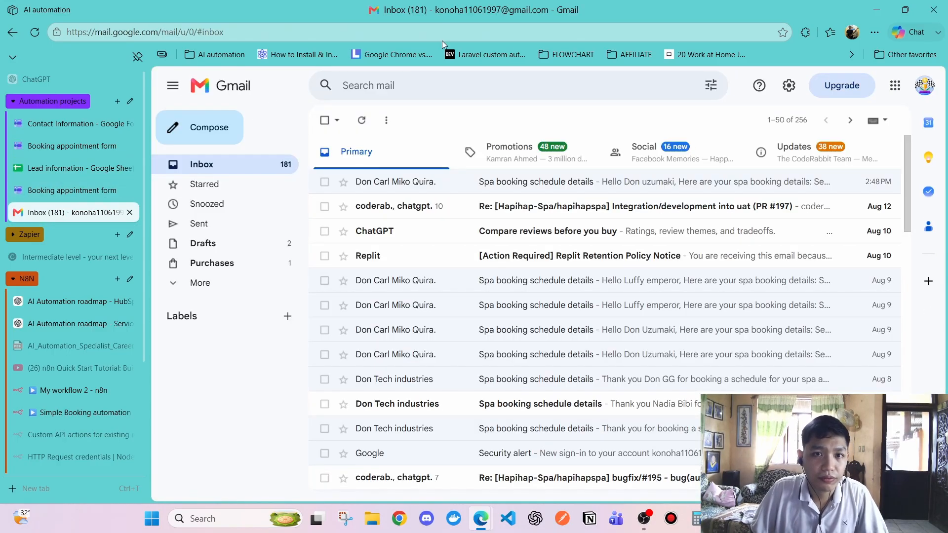
Refresh the inbox and open the new Spa booking schedule details email for Face massage
left_click(363, 121)
left_click(363, 121)
left_click(363, 121)
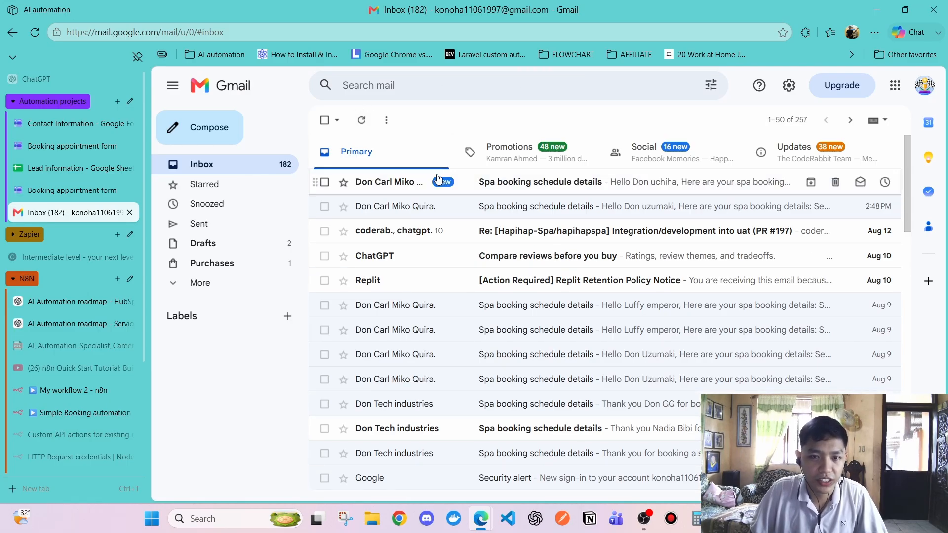
left_click(510, 184)
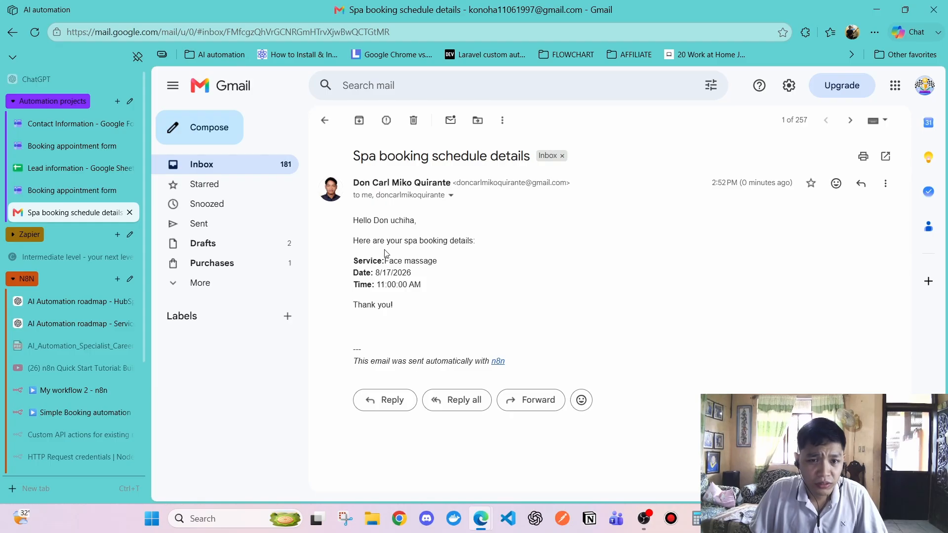
left_click_drag(370, 217, 413, 220)
left_click(411, 217)
left_click(412, 220)
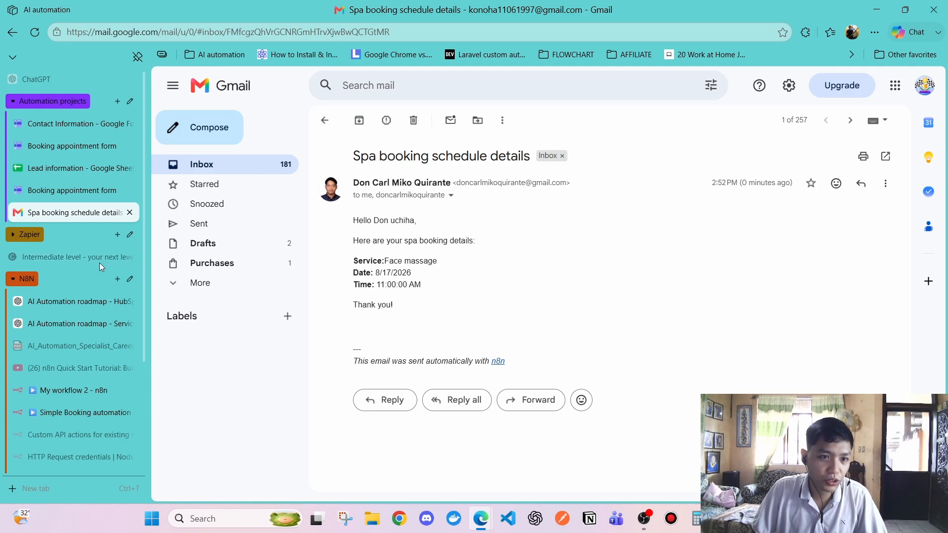
scroll(74, 296, "down", 3)
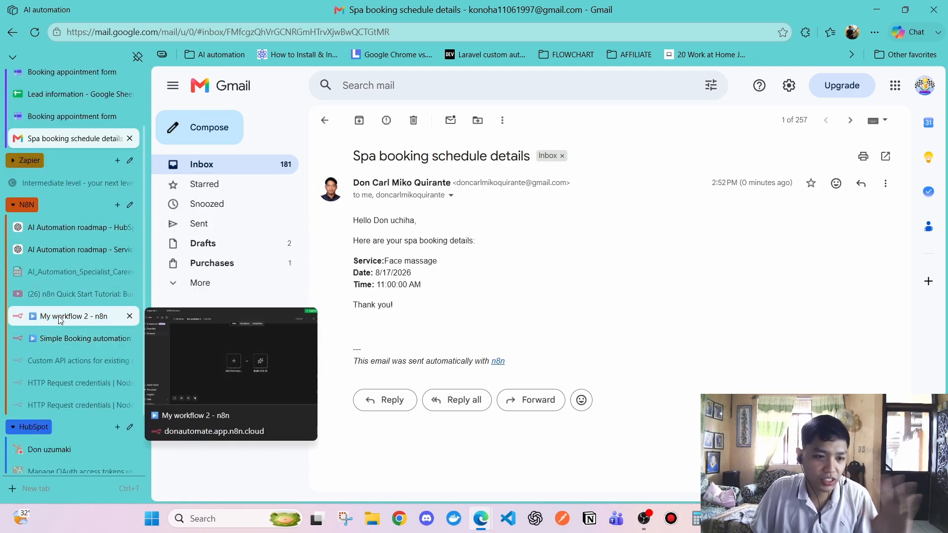
Reload the HubSpot contact record and check its updated name
scroll(63, 400, "down", 3)
left_click(63, 374)
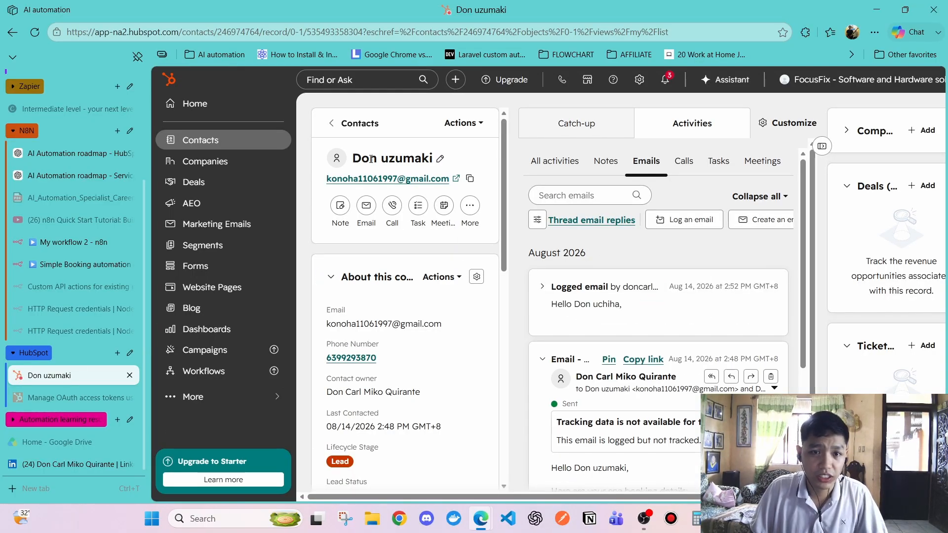
left_click_drag(354, 159, 435, 166)
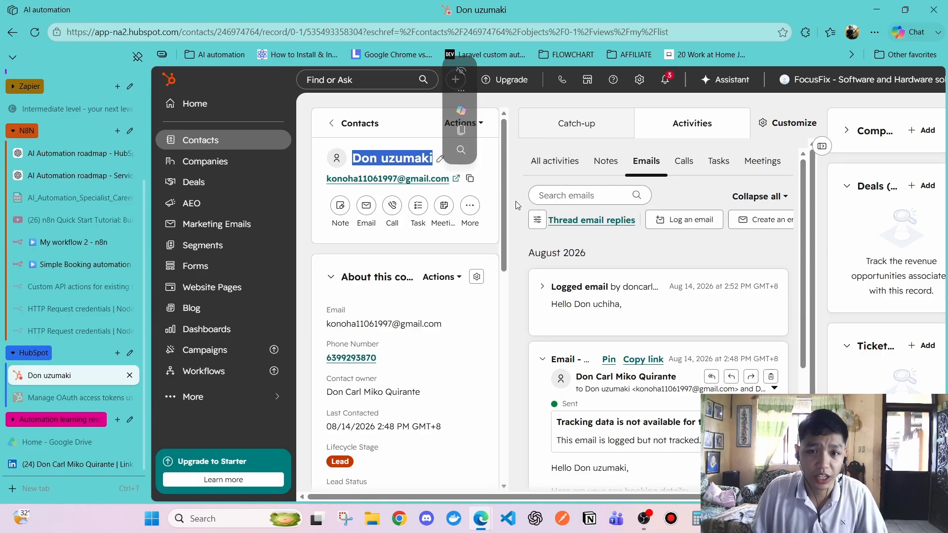
left_click_drag(516, 203, 515, 190)
mouse_move(388, 158)
left_mouse_down()
mouse_move(432, 157)
mouse_move(393, 157)
mouse_move(402, 158)
left_mouse_up()
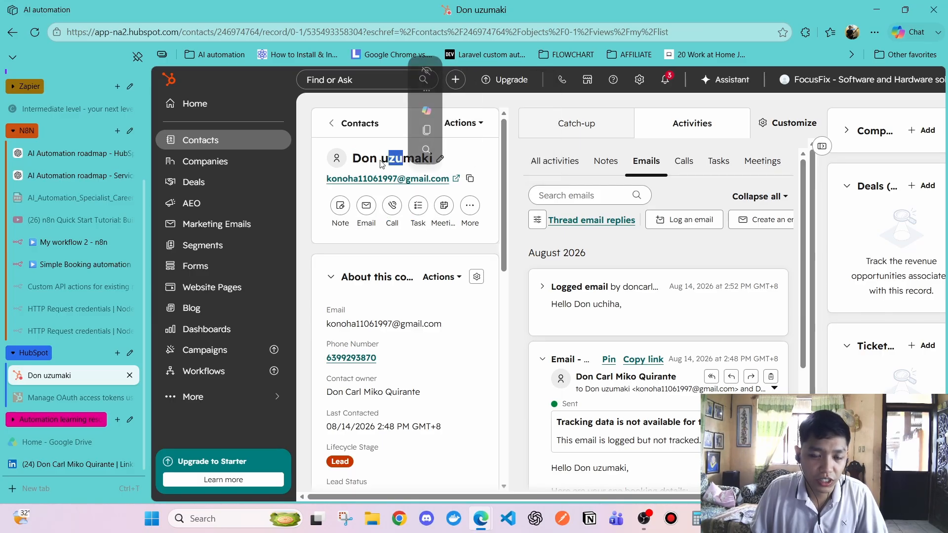
left_click(385, 157)
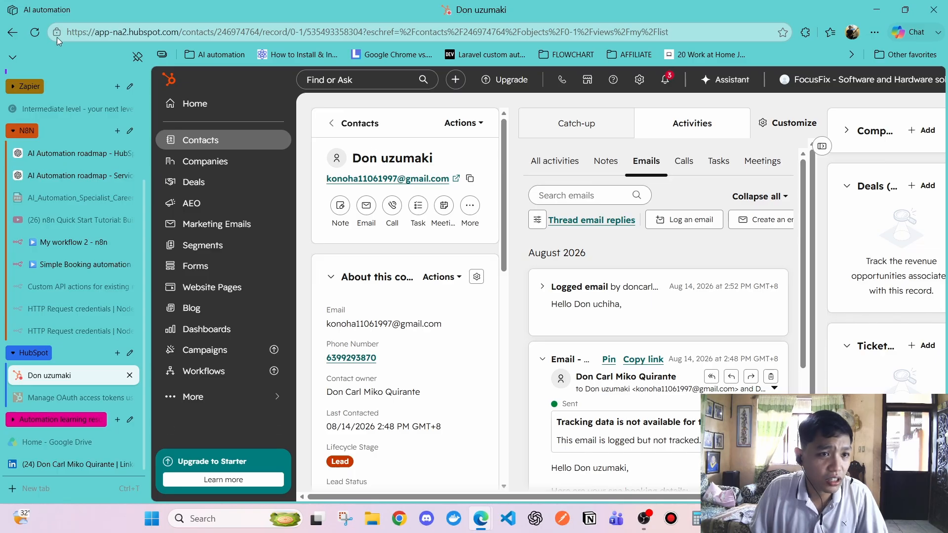
left_click(34, 31)
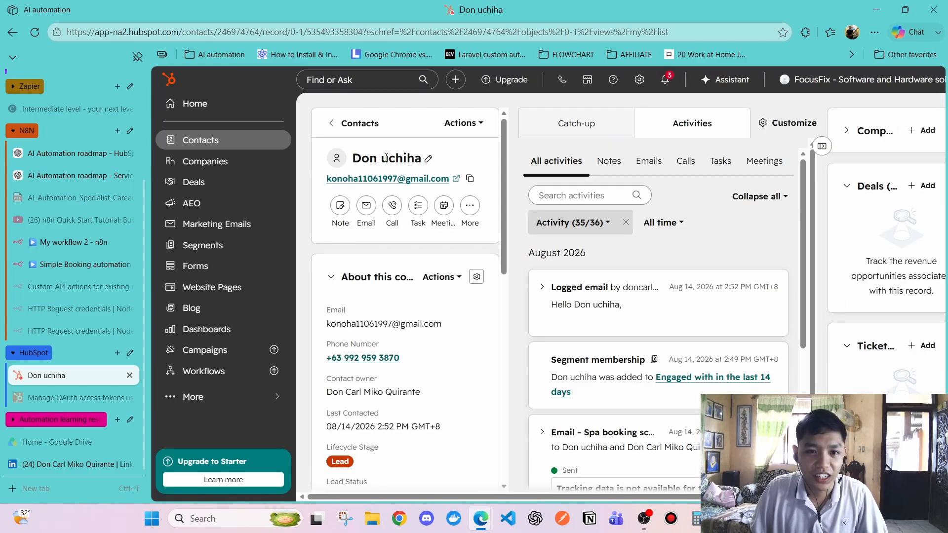
left_click_drag(388, 156, 423, 159)
left_click(385, 156)
left_click(382, 158)
left_click(629, 259)
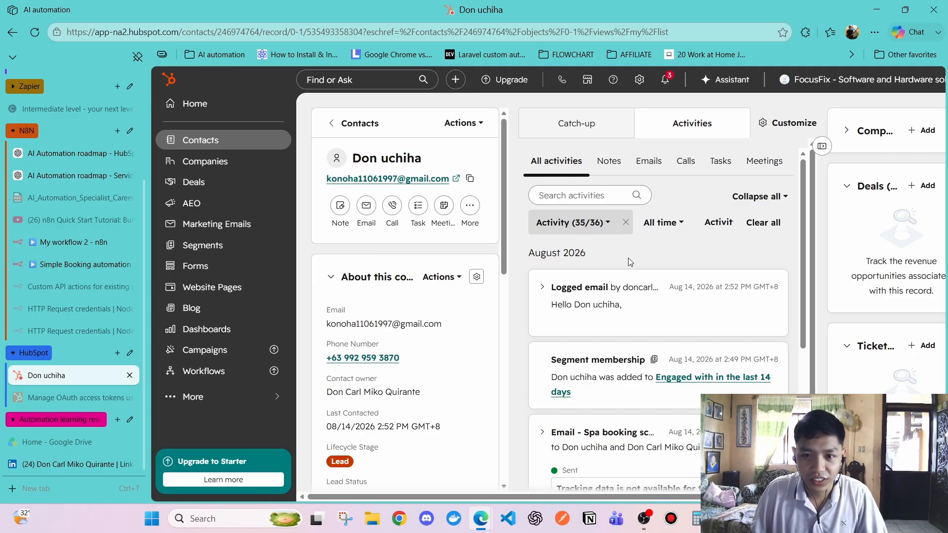
Filter the activity feed to emails and expand the logged Face massage 8/17/2026 booking email
left_click(649, 166)
left_click(555, 161)
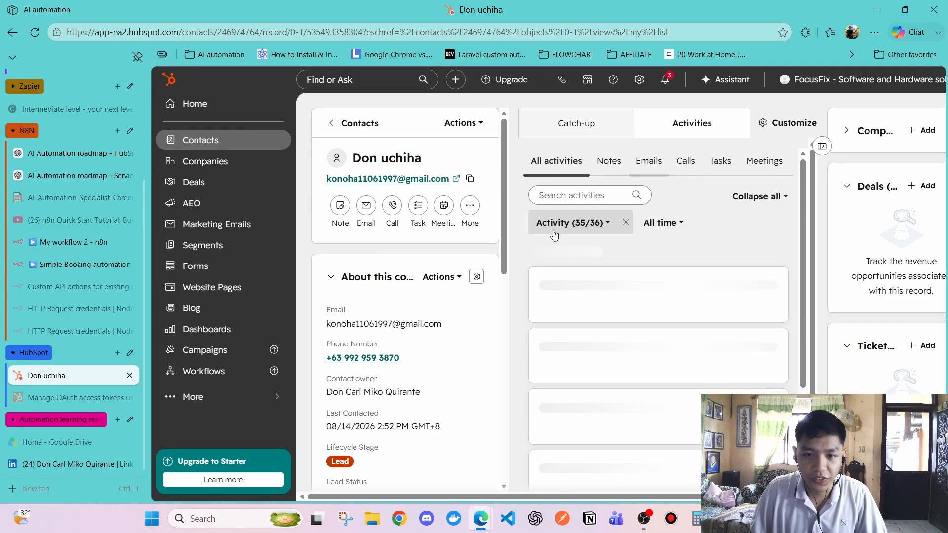
scroll(584, 262, "down", 3)
scroll(584, 261, "down", 3)
scroll(563, 249, "up", 3)
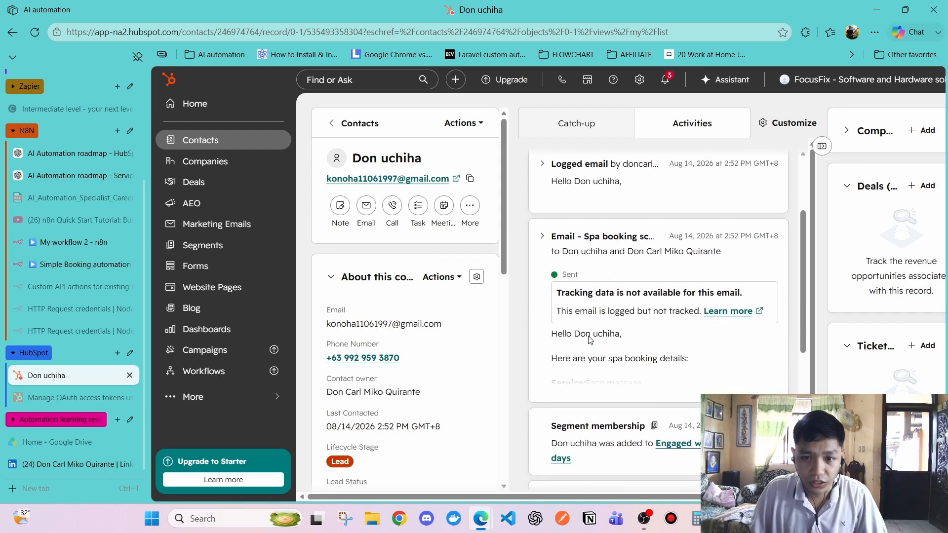
left_click(543, 237)
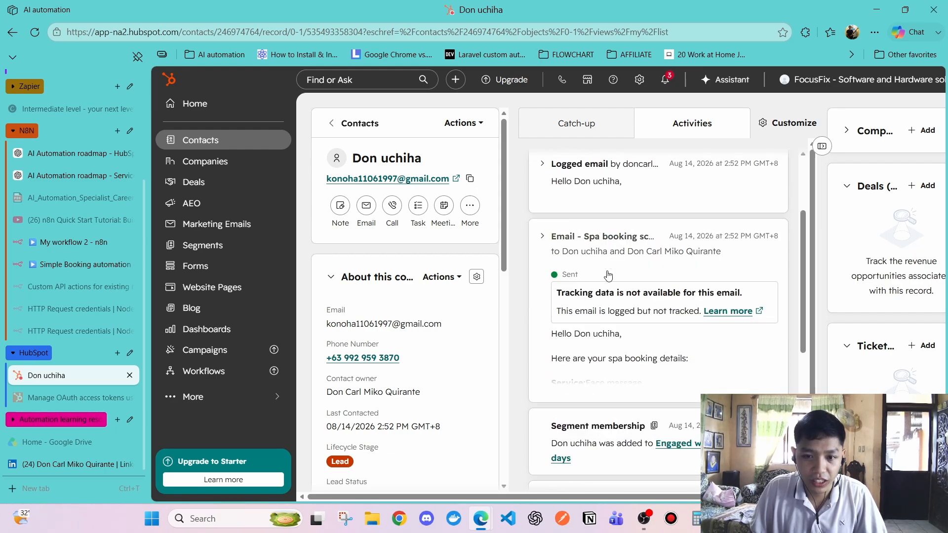
scroll(574, 326, "down", 4)
scroll(617, 276, "up", 6)
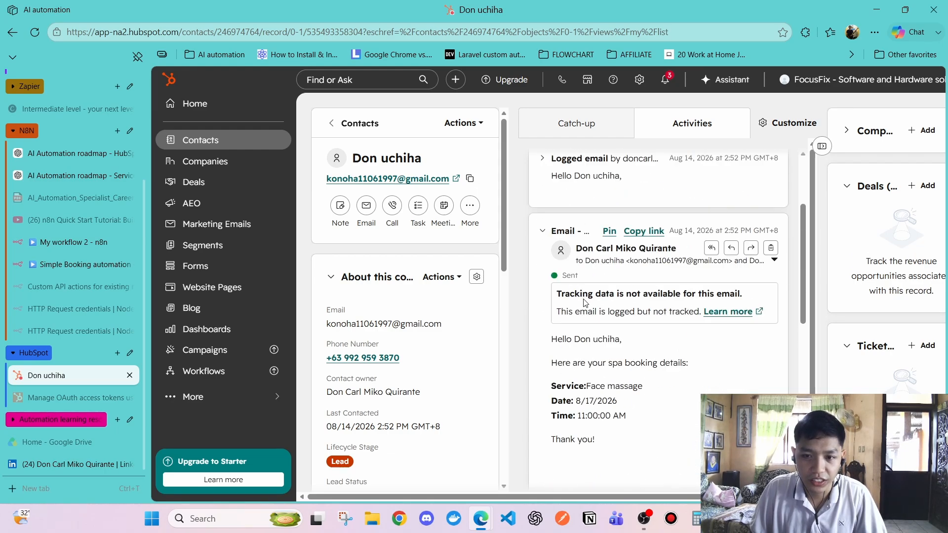
left_click(649, 163)
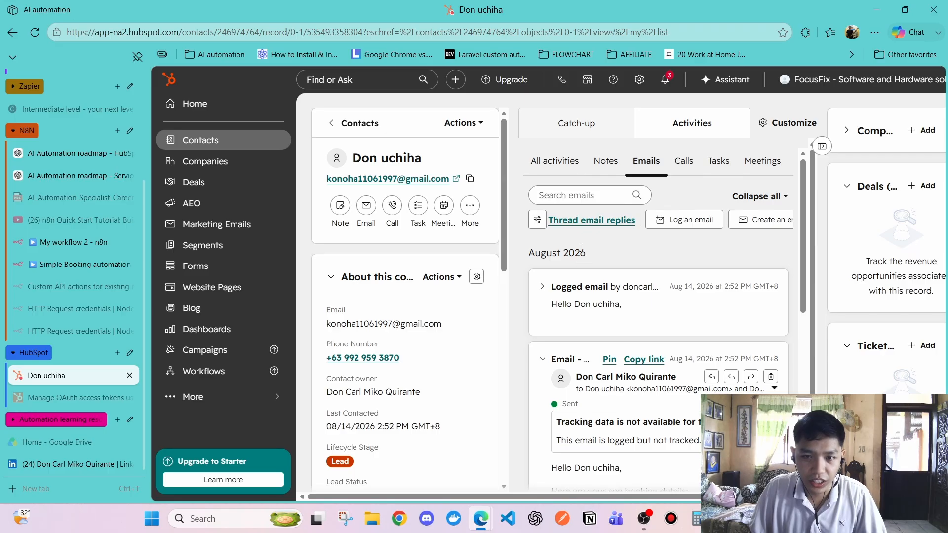
scroll(580, 249, "down", 3)
left_click(545, 166)
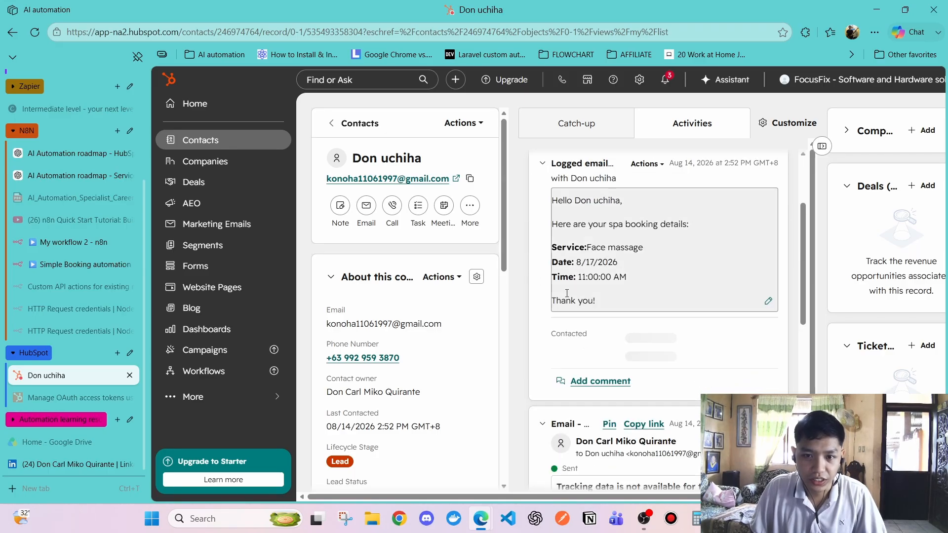
scroll(567, 293, "up", 3)
scroll(607, 257, "down", 4)
scroll(592, 256, "up", 3)
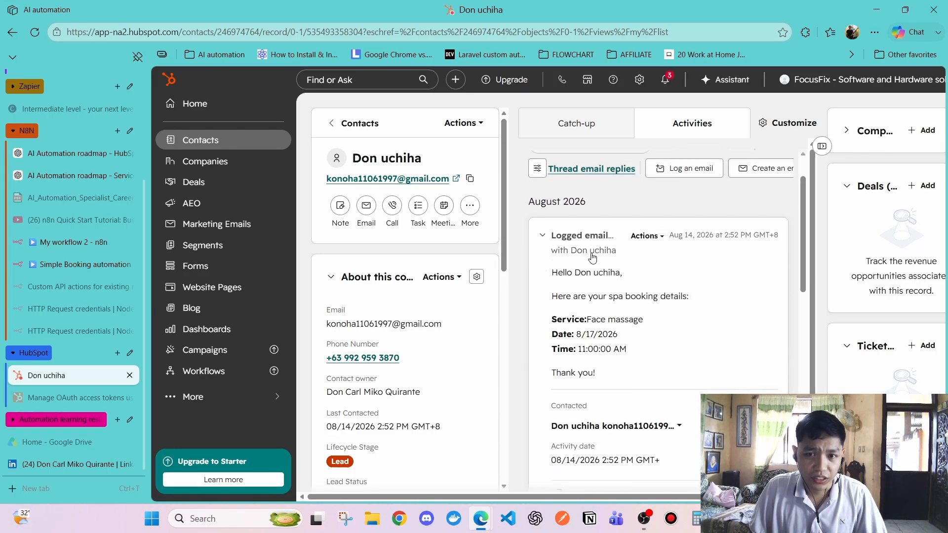
scroll(592, 257, "up", 1)
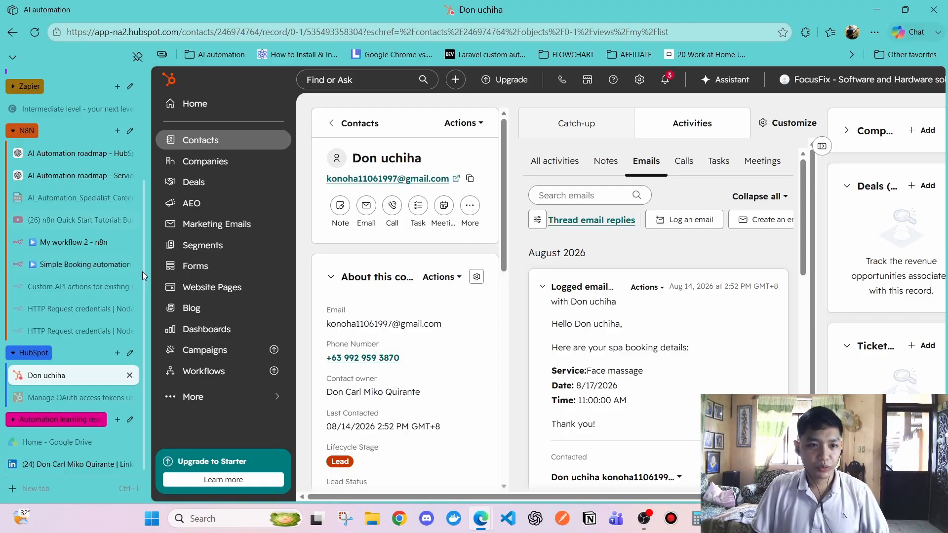
mouse_move(97, 262)
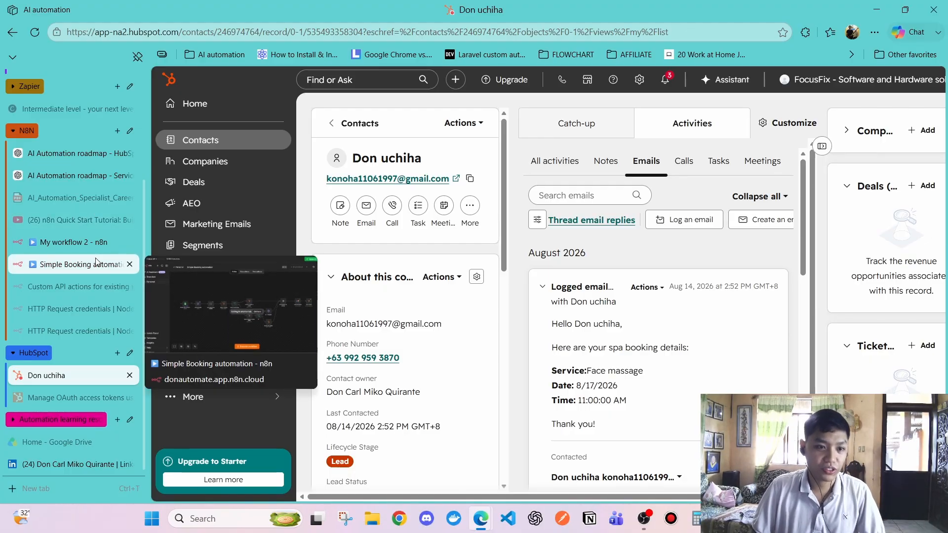
In My workflow 2, add a first step by searching 'google shee' and choosing Google Sheets
left_click(74, 242)
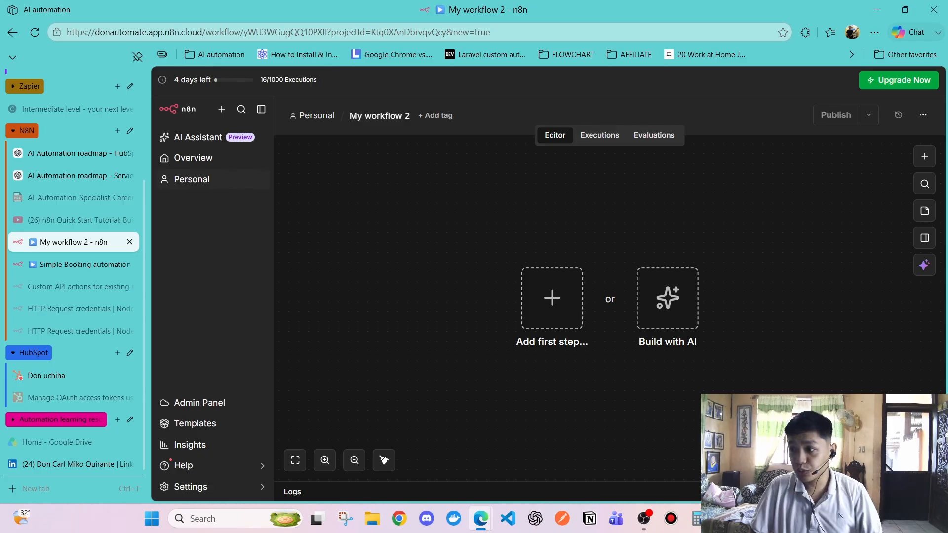
double_click(546, 302)
left_click(546, 302)
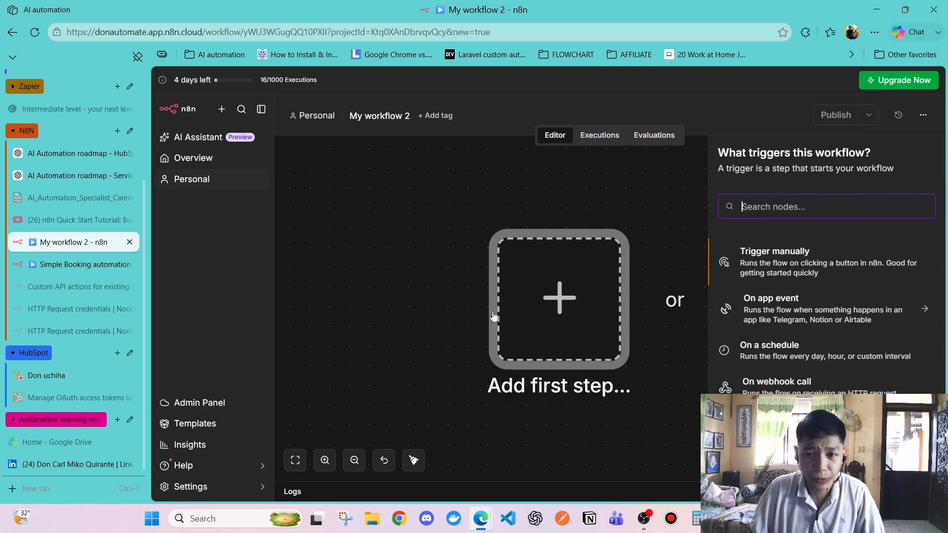
scroll(448, 337, "down", 4)
scroll(526, 332, "up", 2)
scroll(533, 328, "down", 3)
scroll(547, 324, "up", 2)
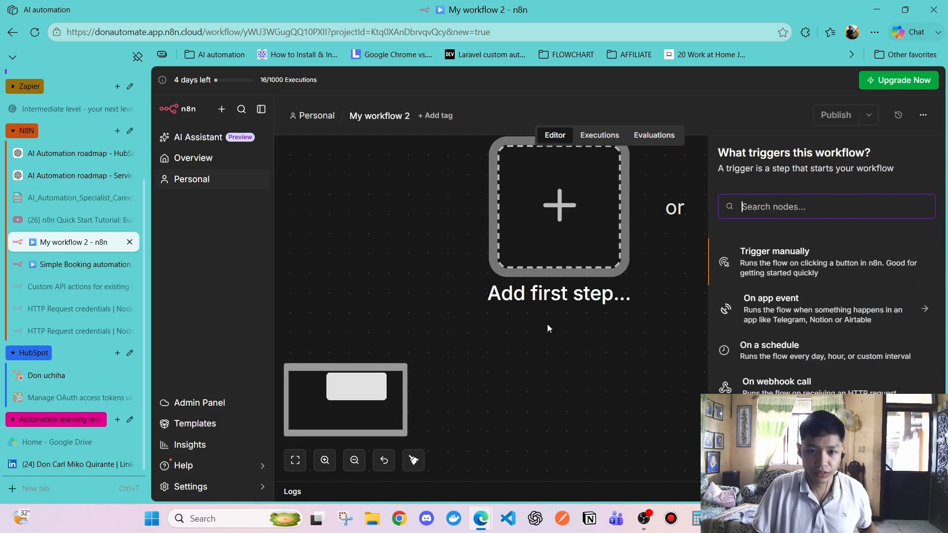
left_click(560, 392)
scroll(612, 353, "down", 3)
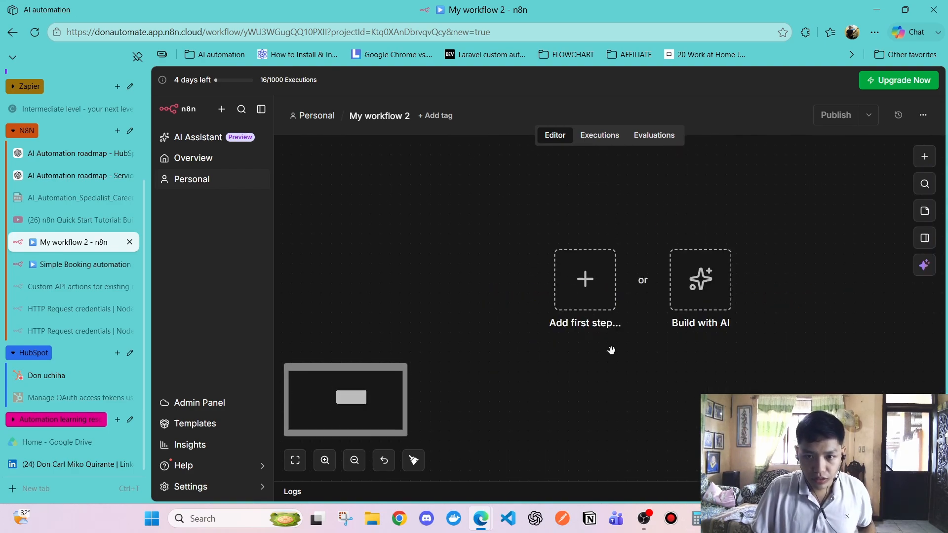
left_click(585, 279)
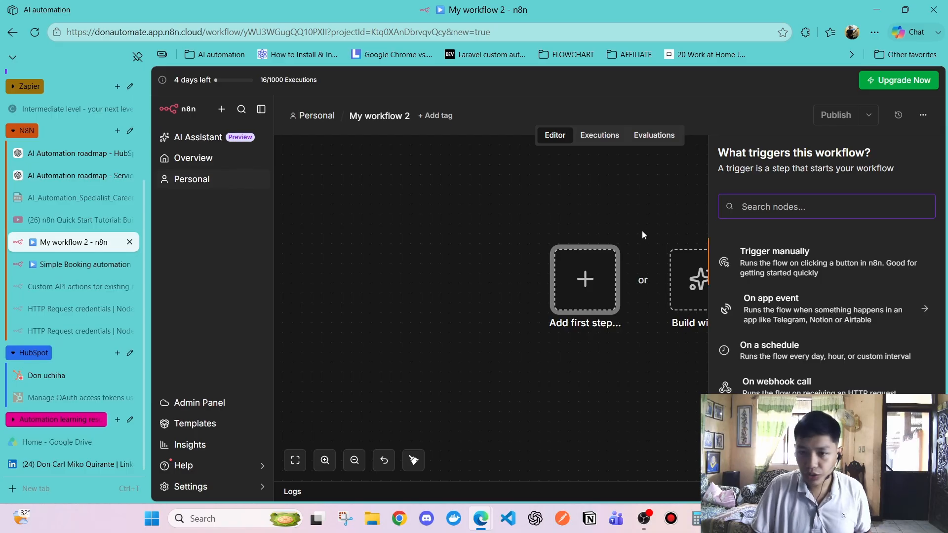
type("google shee")
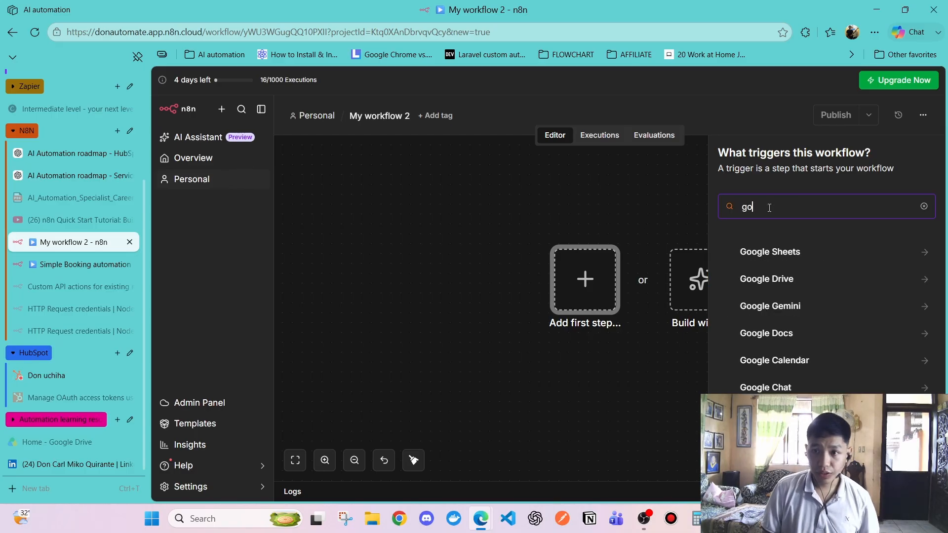
left_click(781, 245)
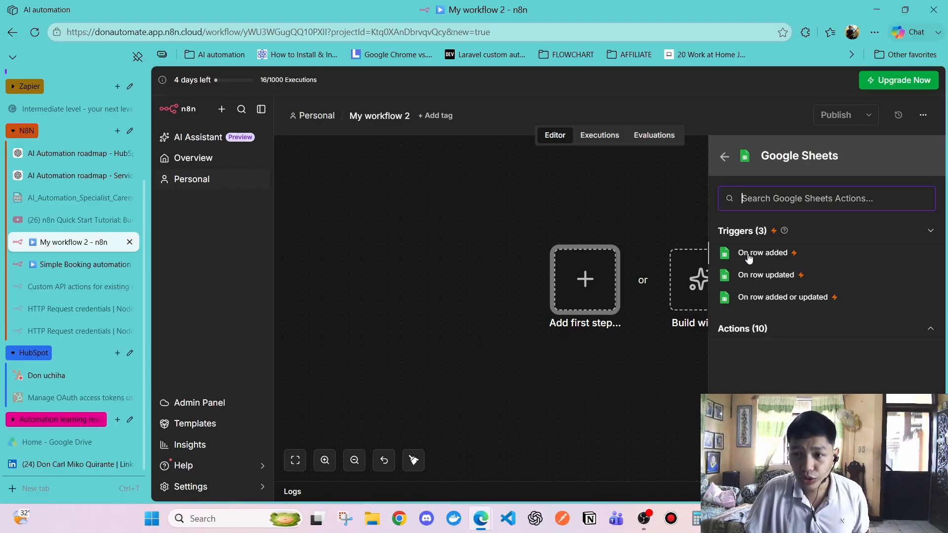
Add the On row added trigger, keeping the existing credential and every-minute polling
left_click(751, 255)
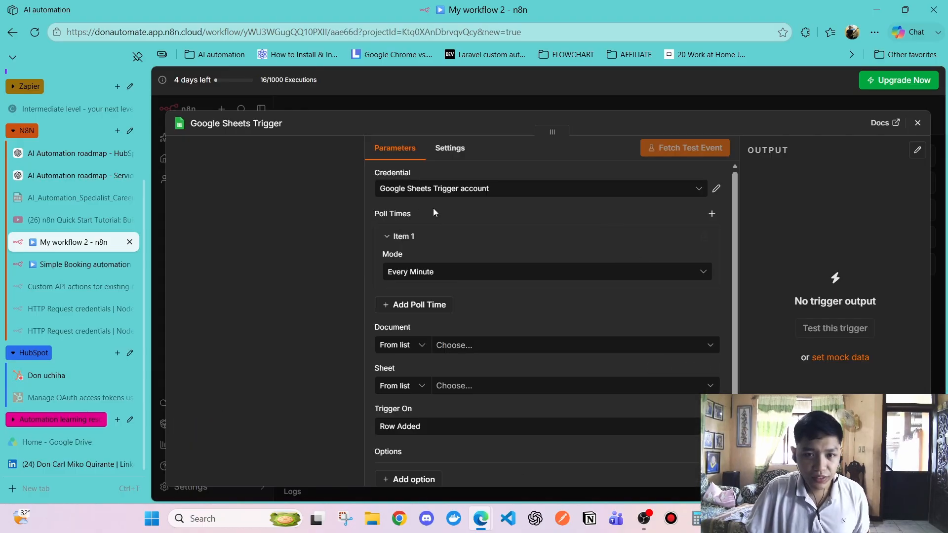
left_click(542, 193)
left_click(542, 192)
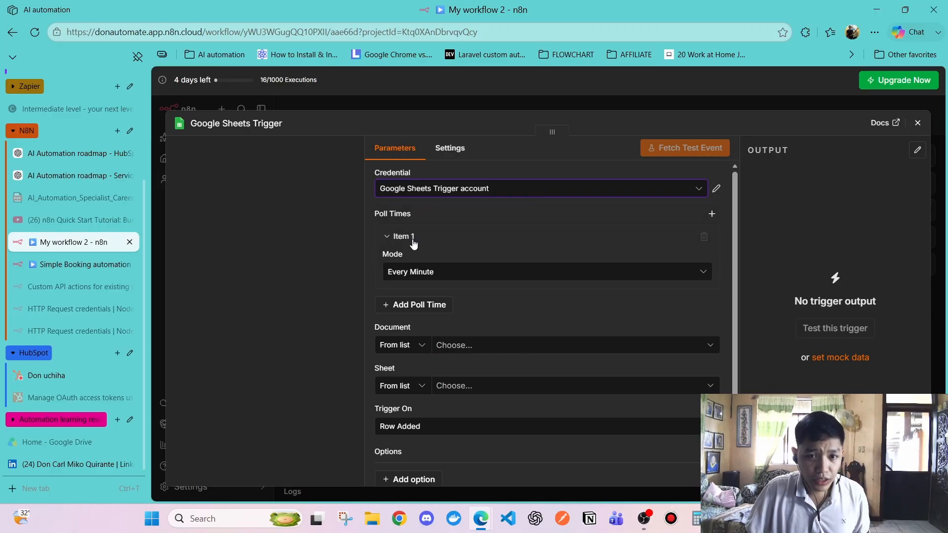
left_click(450, 273)
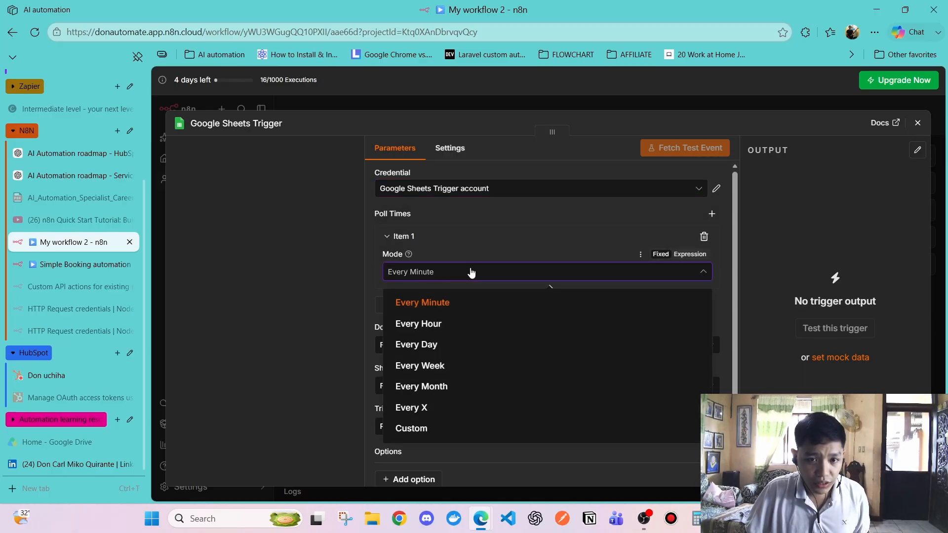
left_click(307, 267)
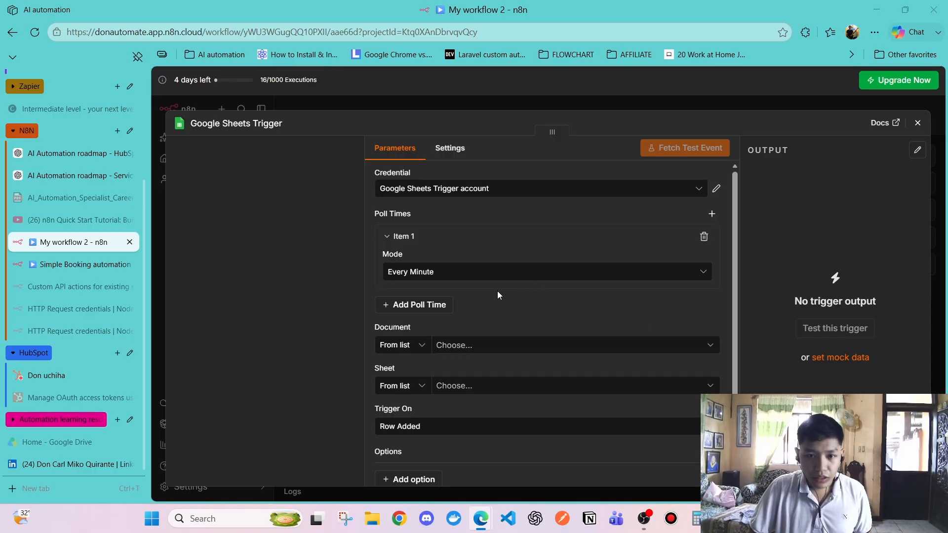
Browse the spreadsheet list and verify which Google Sheets credential is in use
left_click(426, 347)
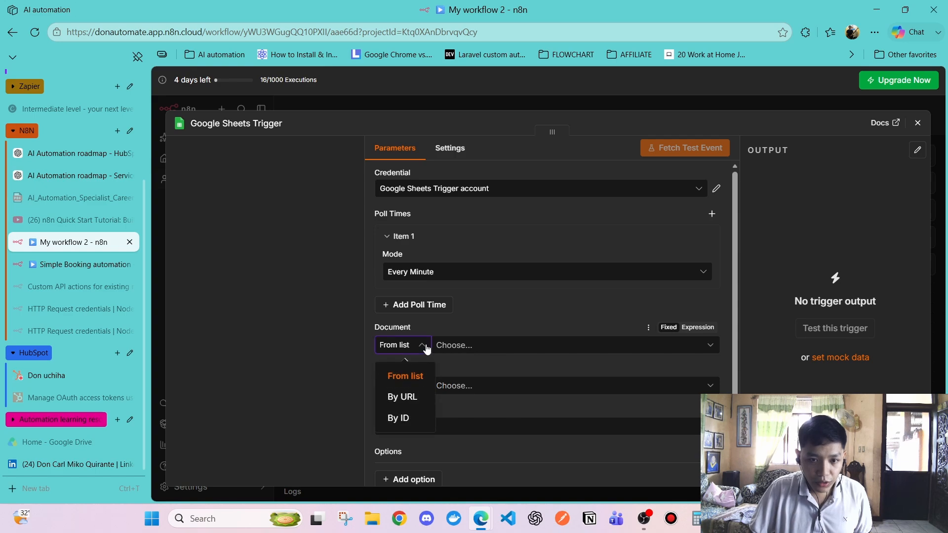
left_click(428, 348)
left_click(692, 344)
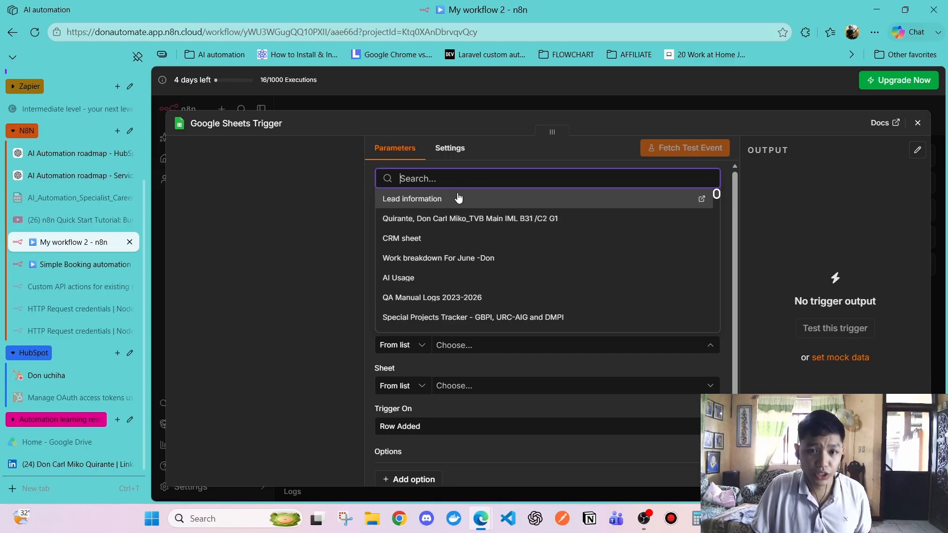
left_click(373, 322)
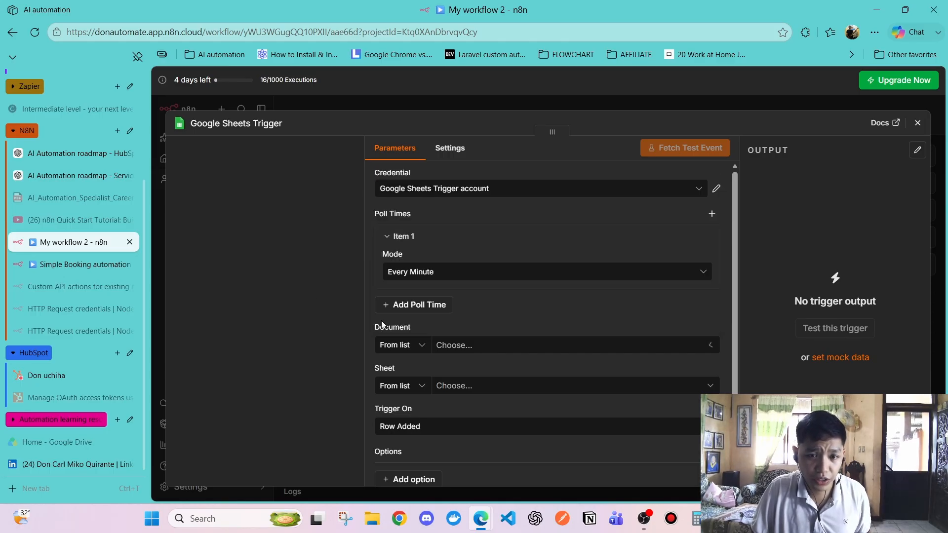
left_click(600, 345)
scroll(435, 246, "down", 10)
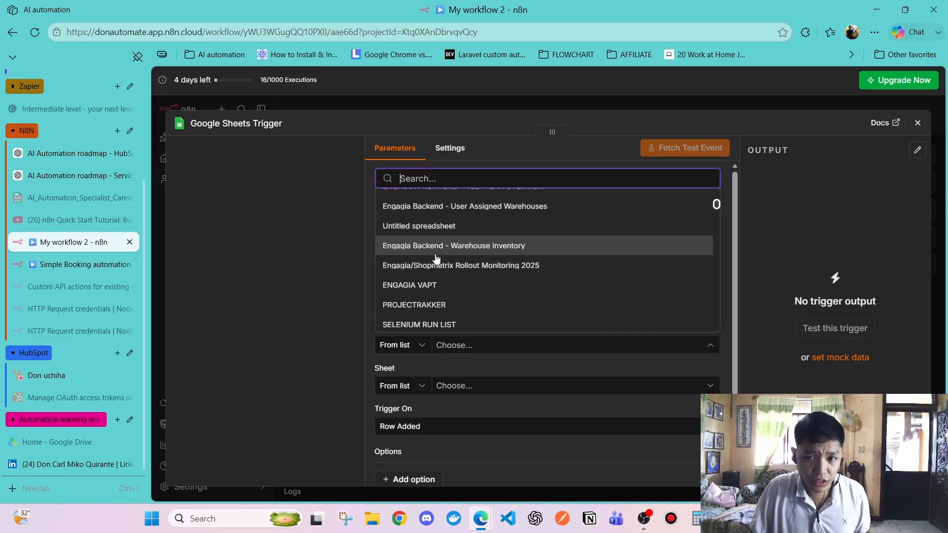
scroll(437, 259, "up", 5)
left_click(290, 248)
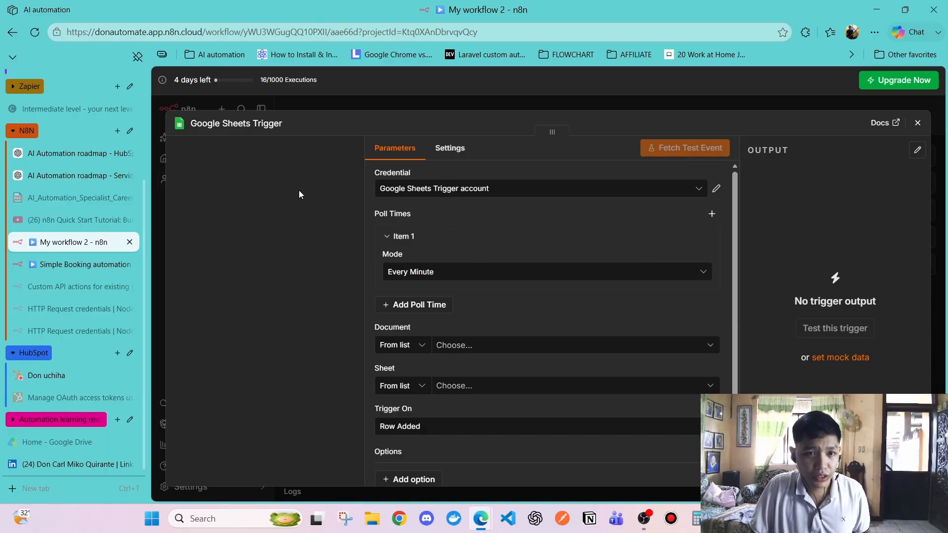
left_click(436, 195)
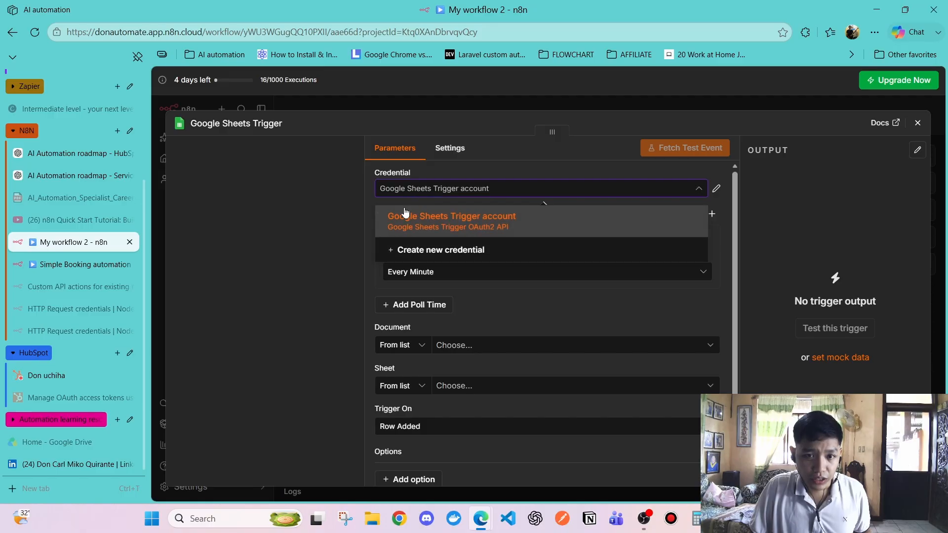
left_click(298, 224)
left_click(445, 192)
left_click(389, 316)
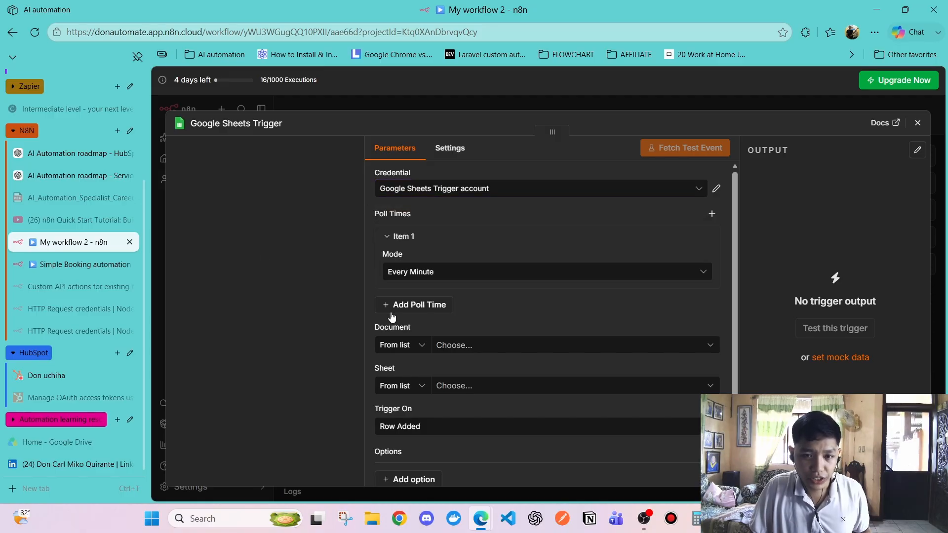
Select the Lead information spreadsheet and its Form Responses 1 sheet
left_click(484, 347)
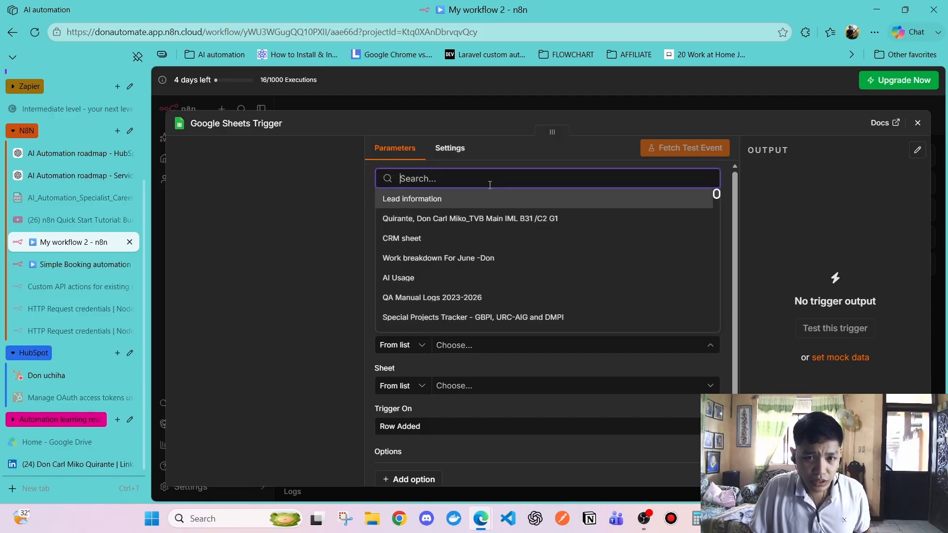
left_click(434, 200)
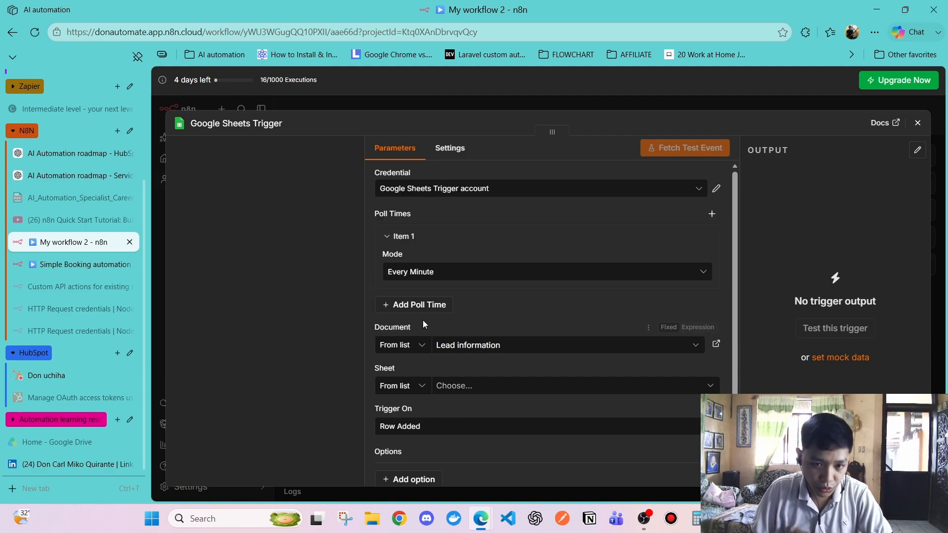
scroll(429, 299, "down", 1)
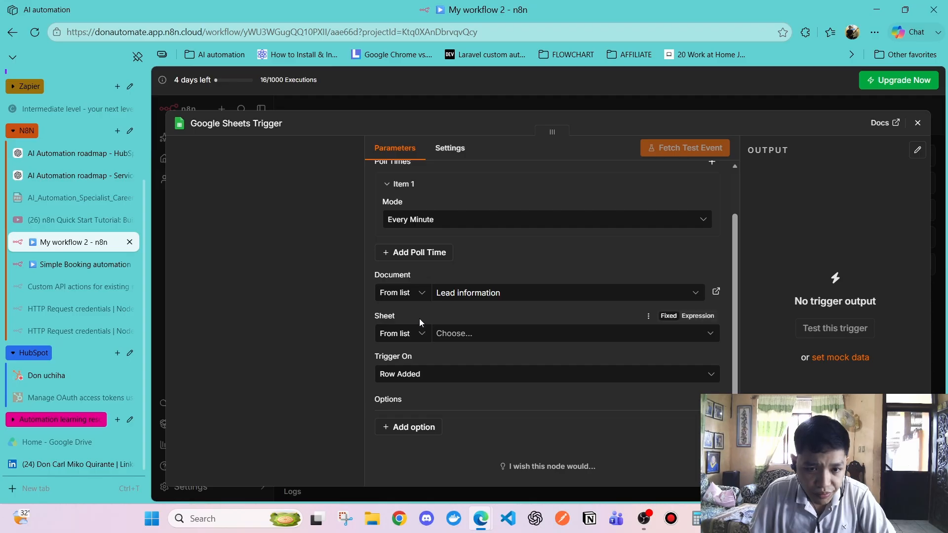
left_click(476, 333)
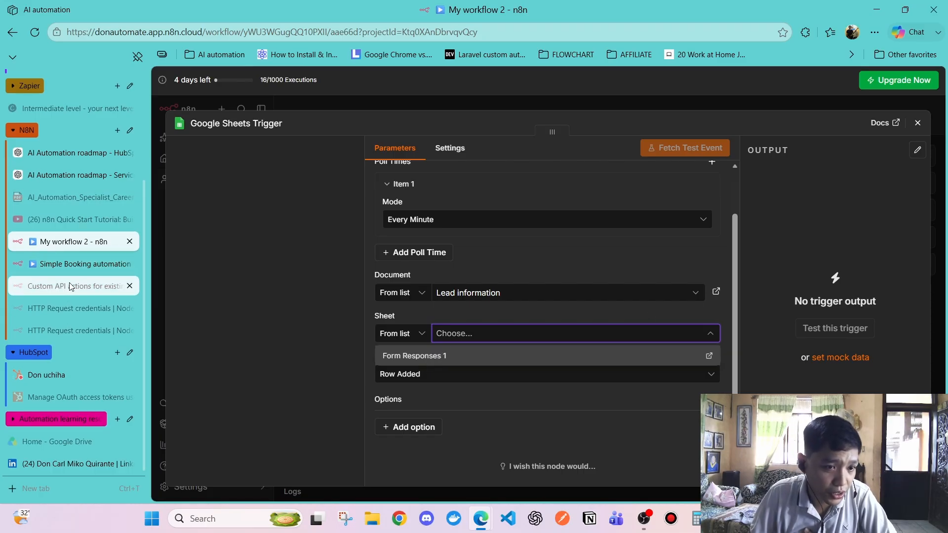
scroll(58, 218, "up", 3)
left_click(55, 168)
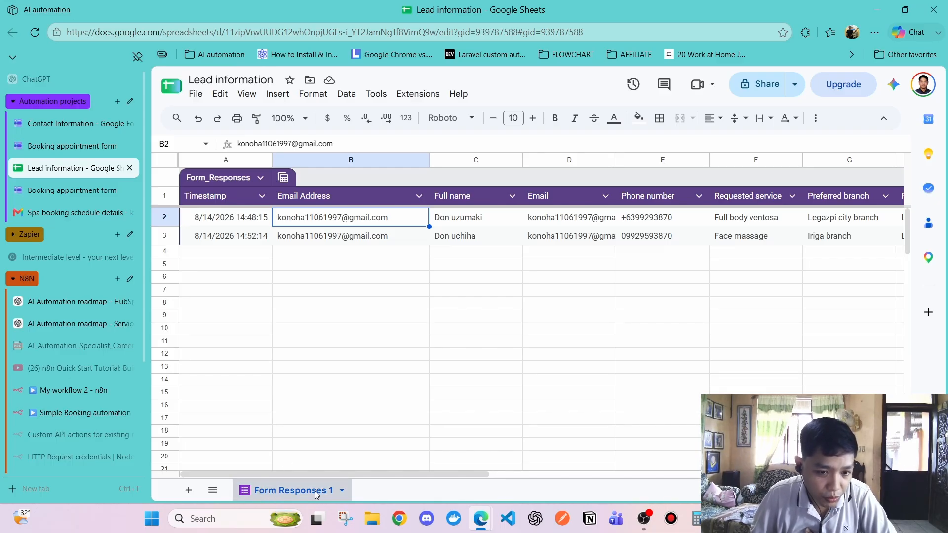
left_click(320, 341)
left_click(74, 391)
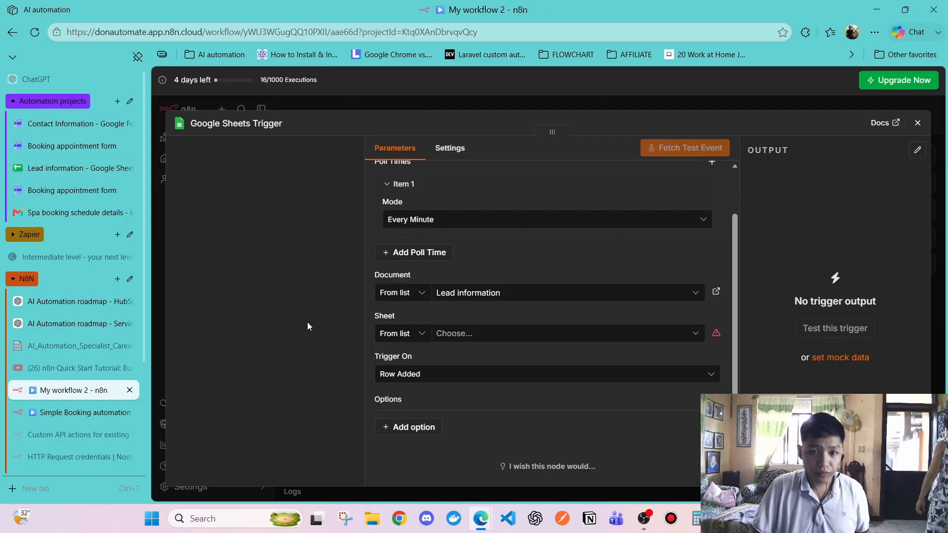
left_click(497, 296)
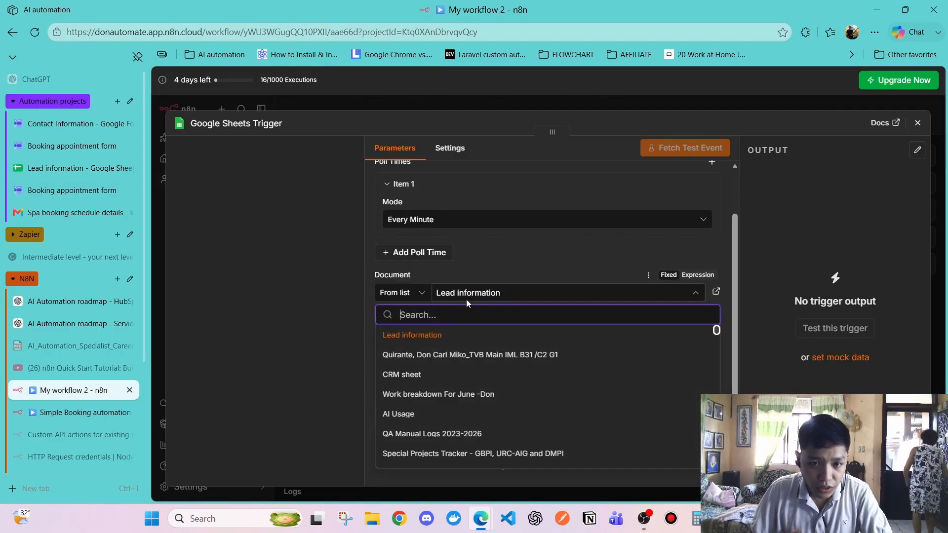
left_click(461, 264)
left_click(456, 334)
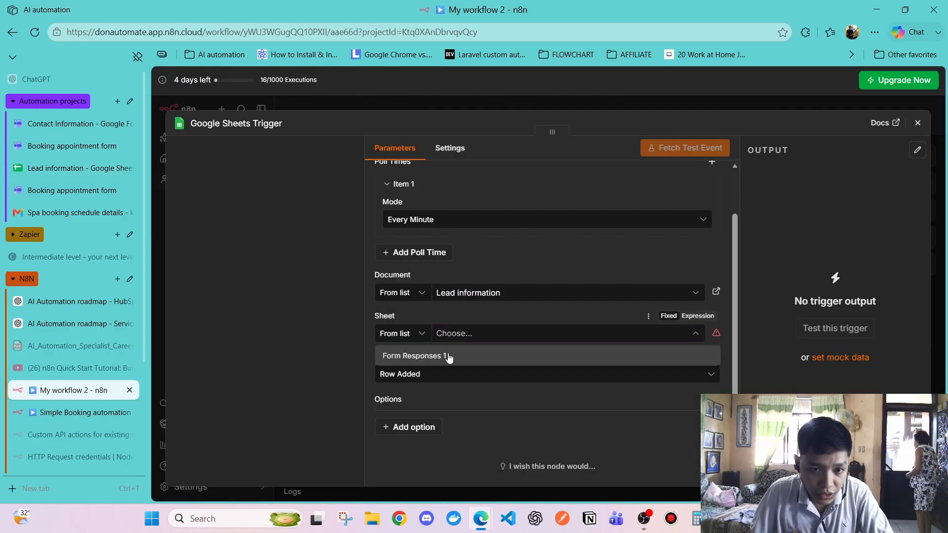
left_click(449, 356)
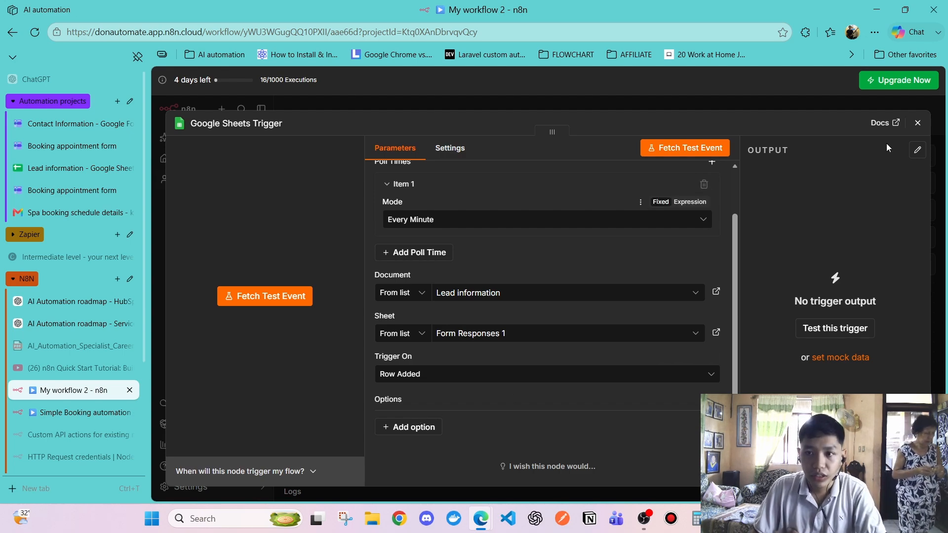
Close the trigger panel and search 'edit' for a node after the Google Sheets Trigger
left_click(918, 123)
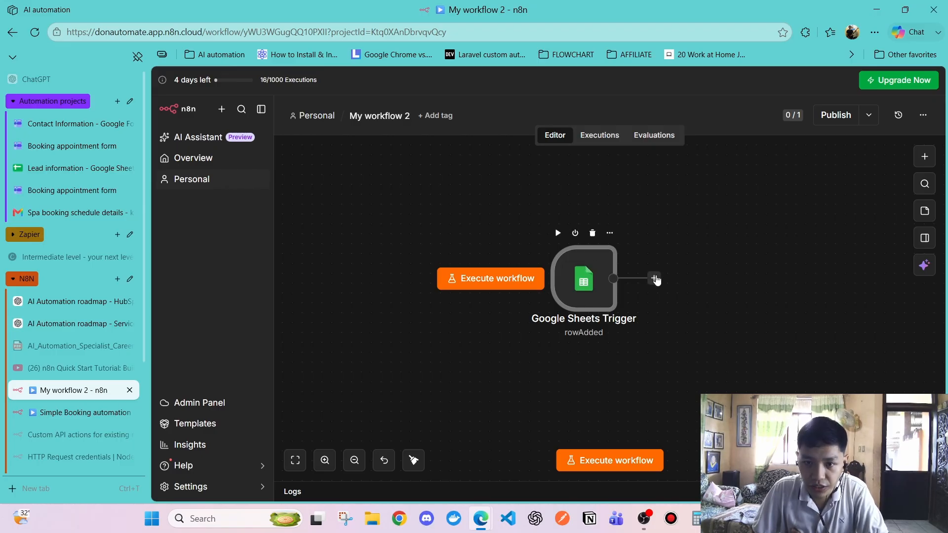
left_click(654, 280)
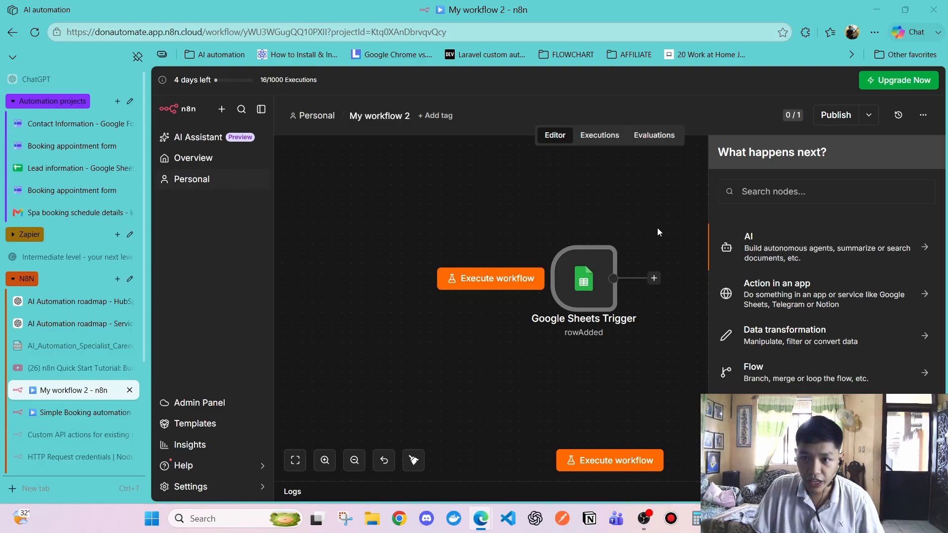
left_click(772, 189)
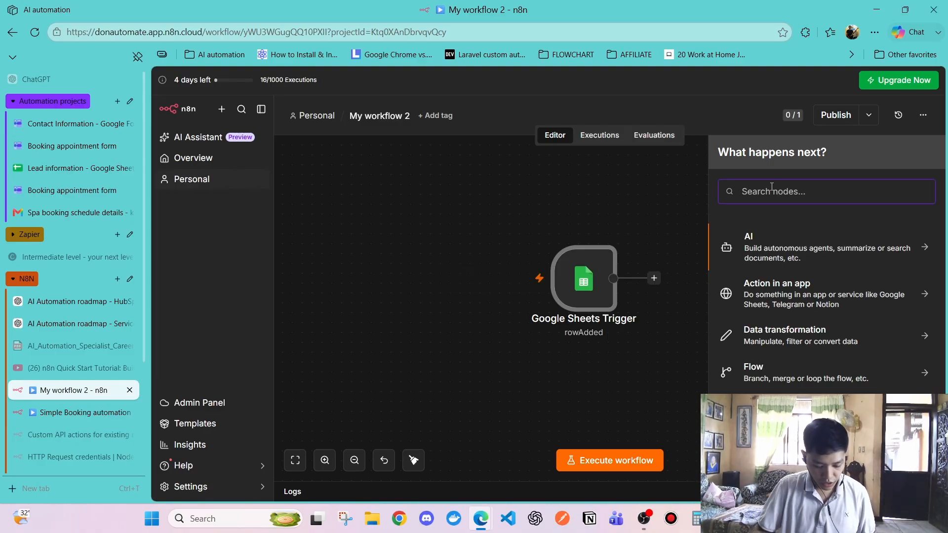
type("edit")
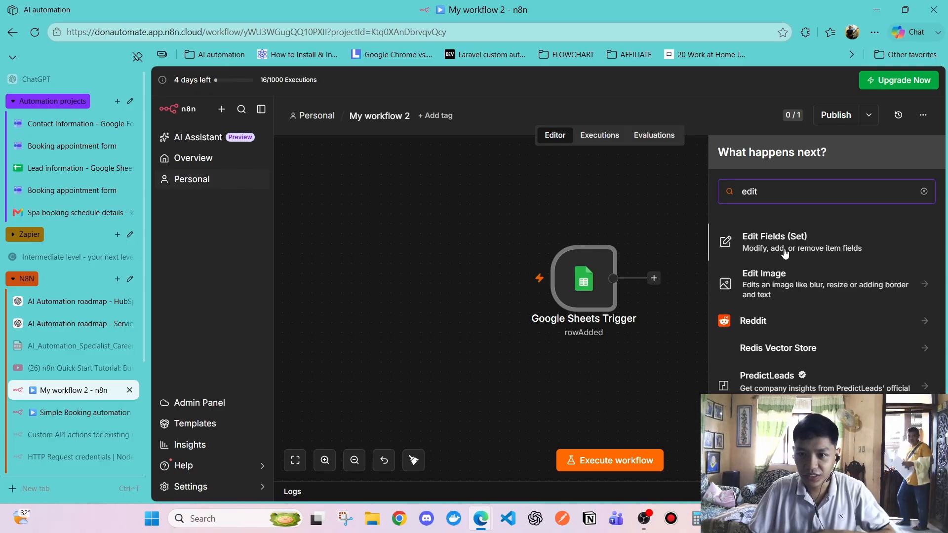
Add Edit Fields (Set) with a 'Trimmed whitespace Name' field, then execute the workflow
left_click(789, 249)
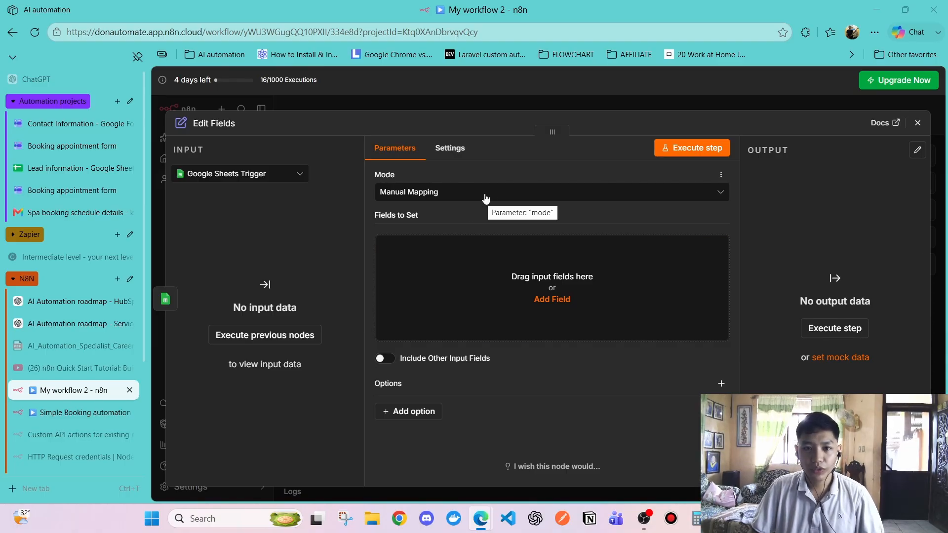
left_click(521, 284)
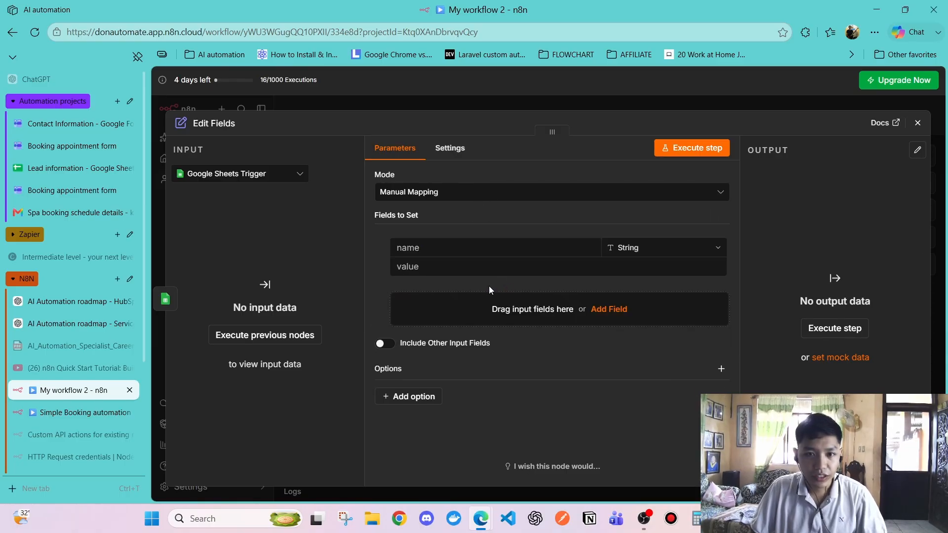
left_click(456, 248)
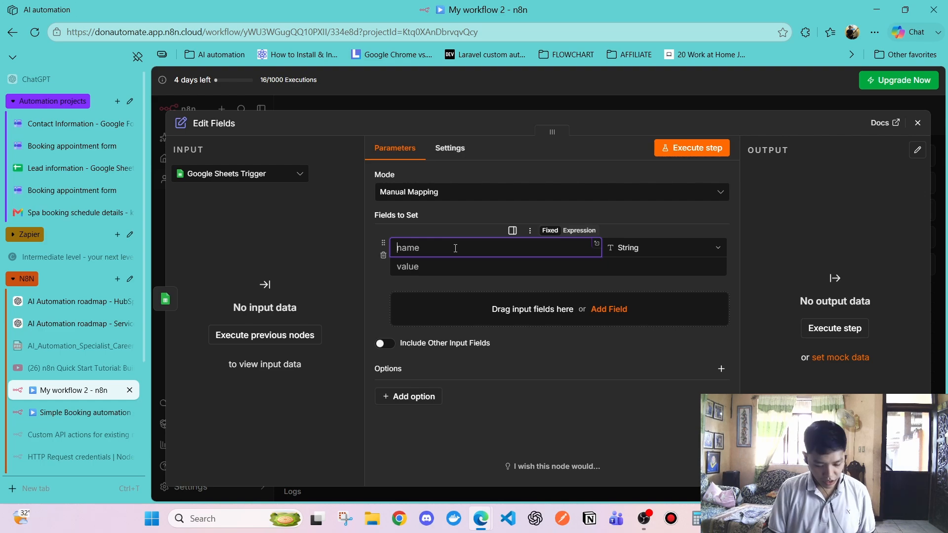
type("Trimmed whitespace Name")
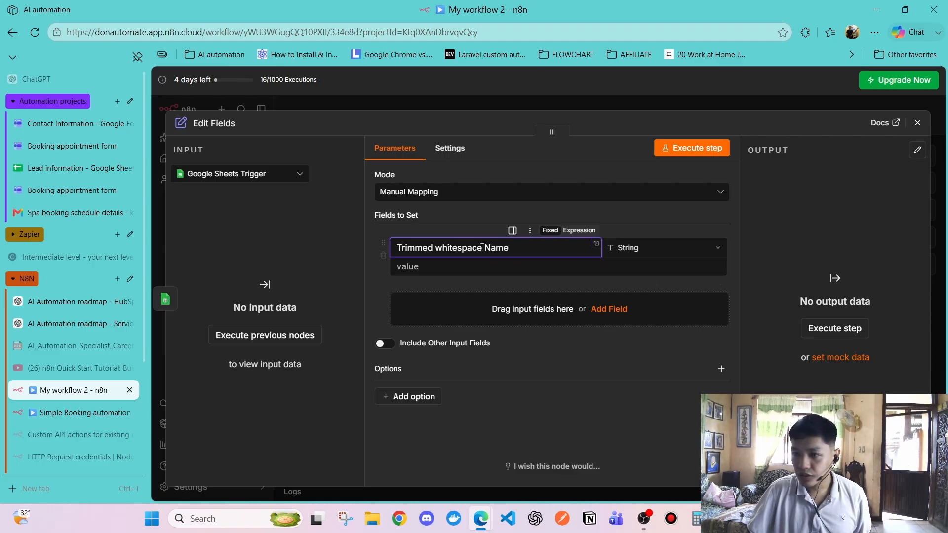
left_click(280, 222)
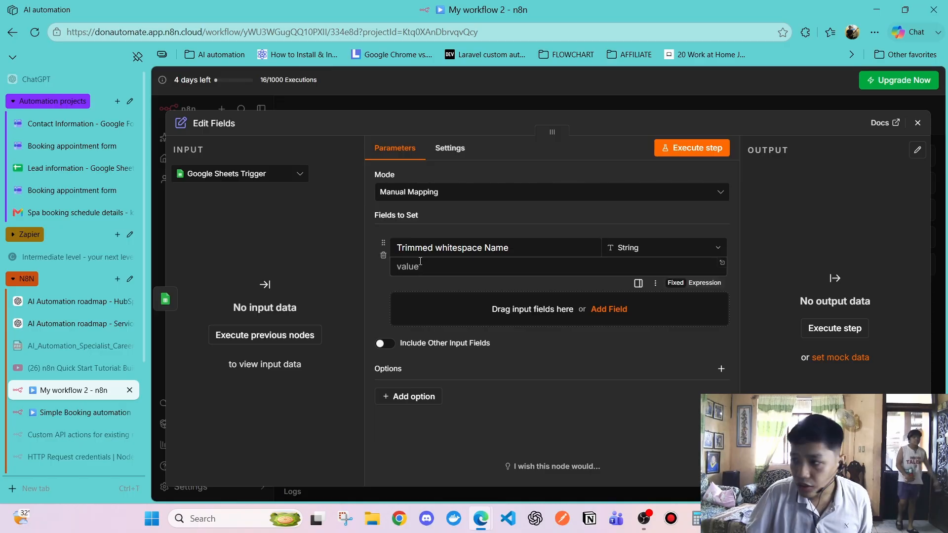
left_click(246, 171)
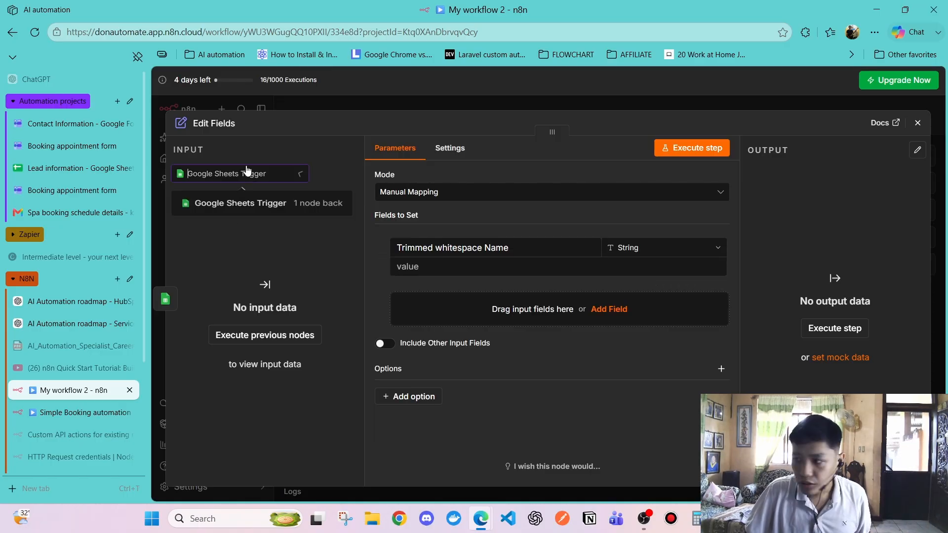
left_click(246, 207)
left_click(918, 123)
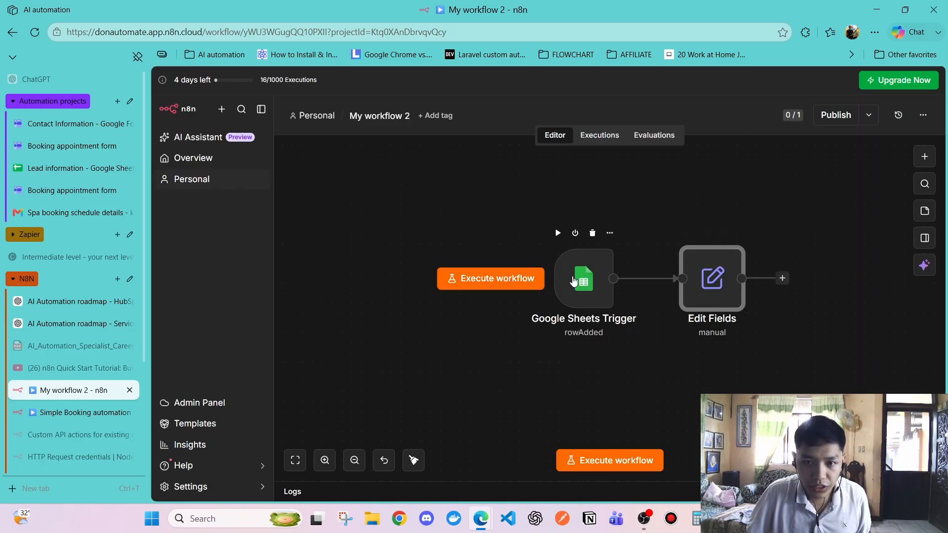
left_click(459, 279)
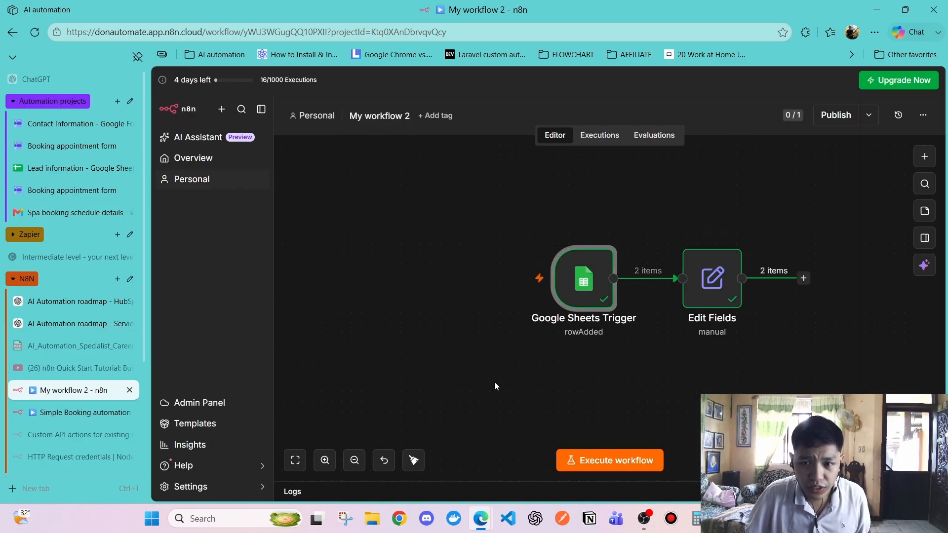
Reopen Edit Fields and widen its input table to reveal the Full name and Email columns
double_click(712, 279)
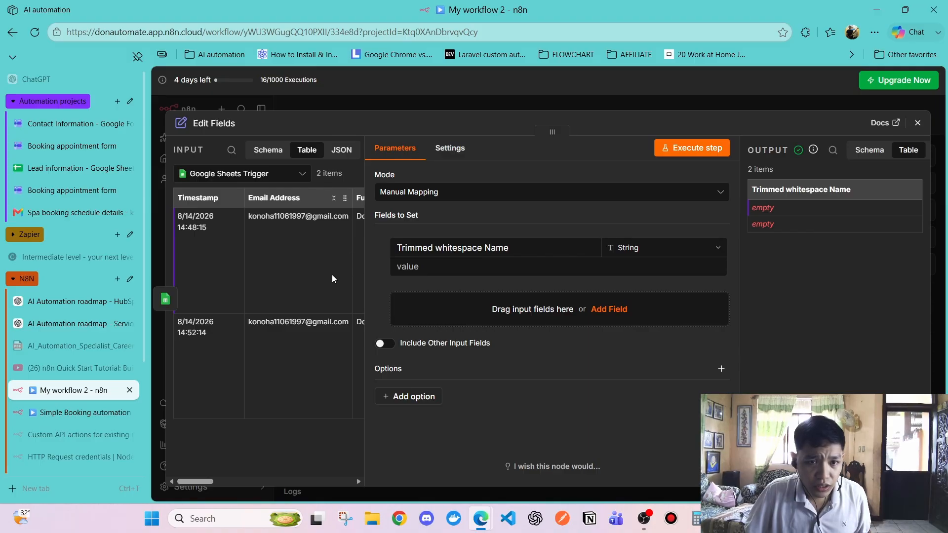
left_click_drag(366, 247, 386, 246)
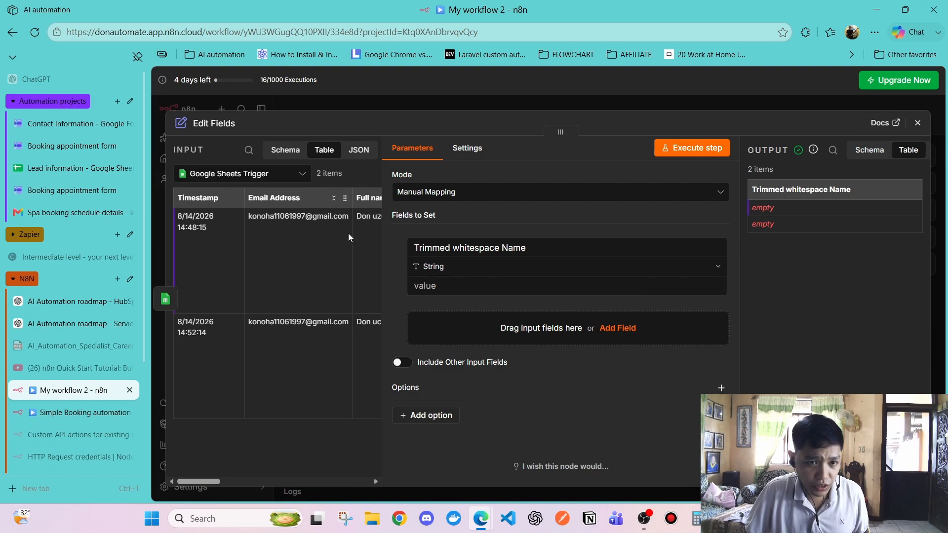
left_click(262, 174)
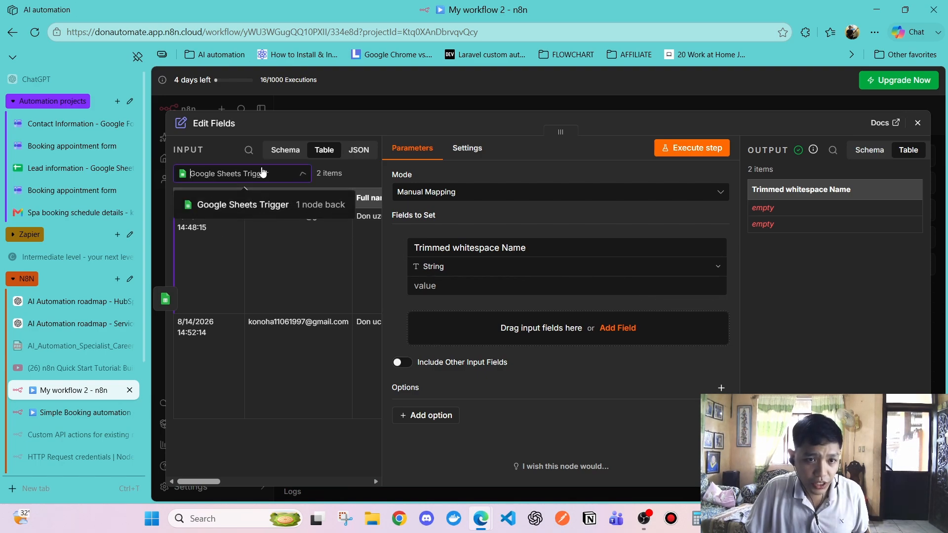
left_click(226, 171)
left_click(227, 172)
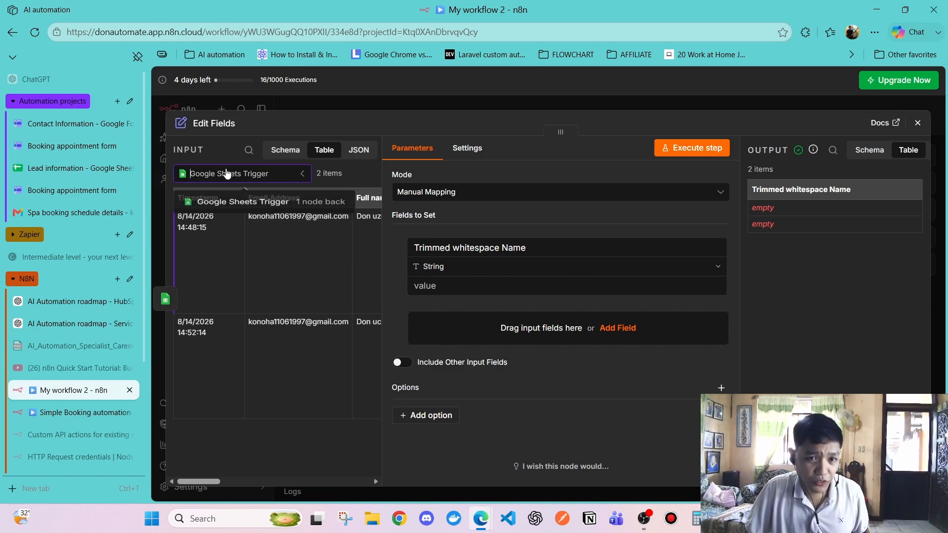
left_click(227, 180)
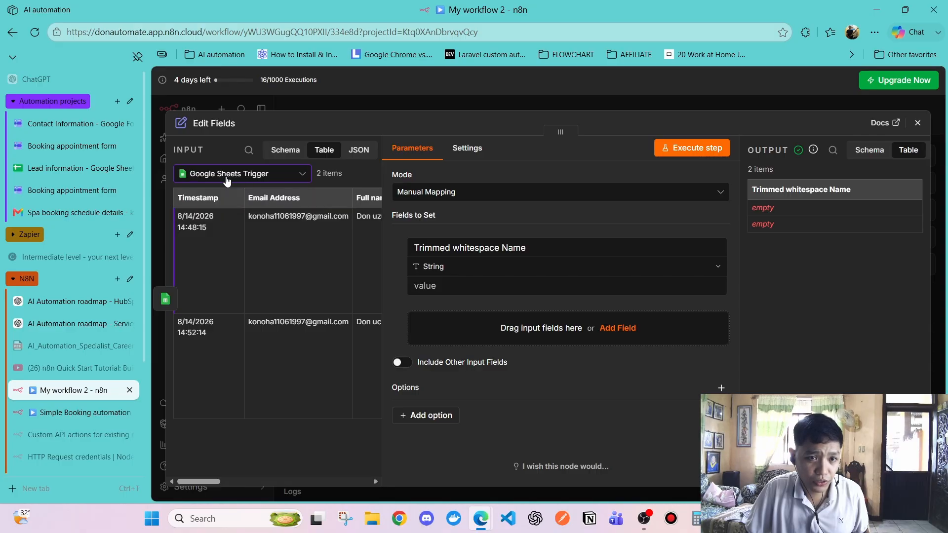
left_click(226, 179)
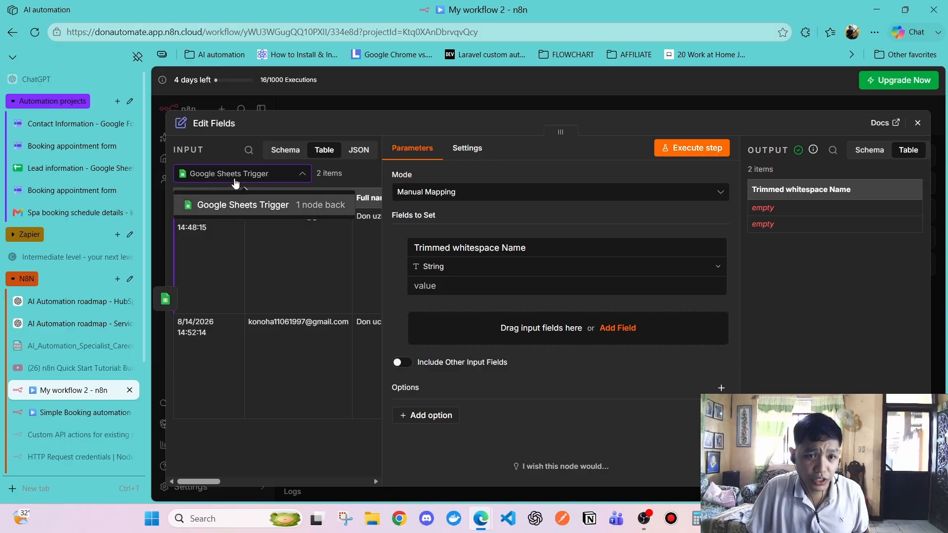
left_click(232, 177)
left_click_drag(384, 289, 491, 306)
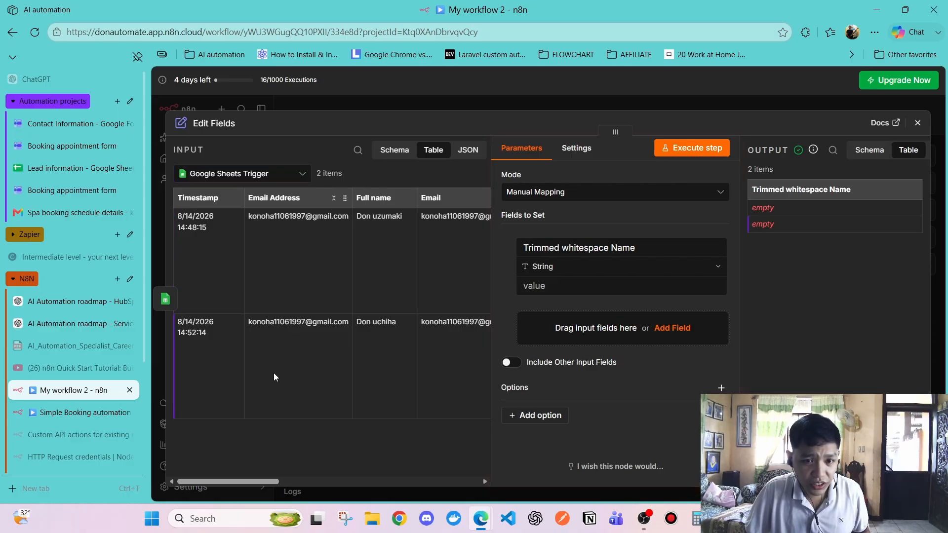
mouse_move(248, 481)
left_mouse_down()
mouse_move(366, 482)
mouse_move(248, 480)
left_mouse_up()
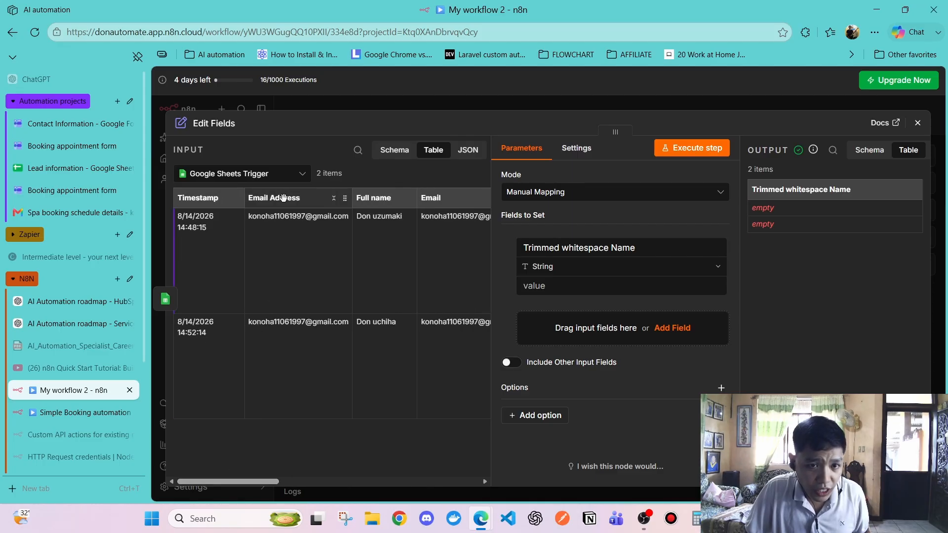
View the two Google Sheets Trigger items as raw JSON and scroll through both
left_click(392, 157)
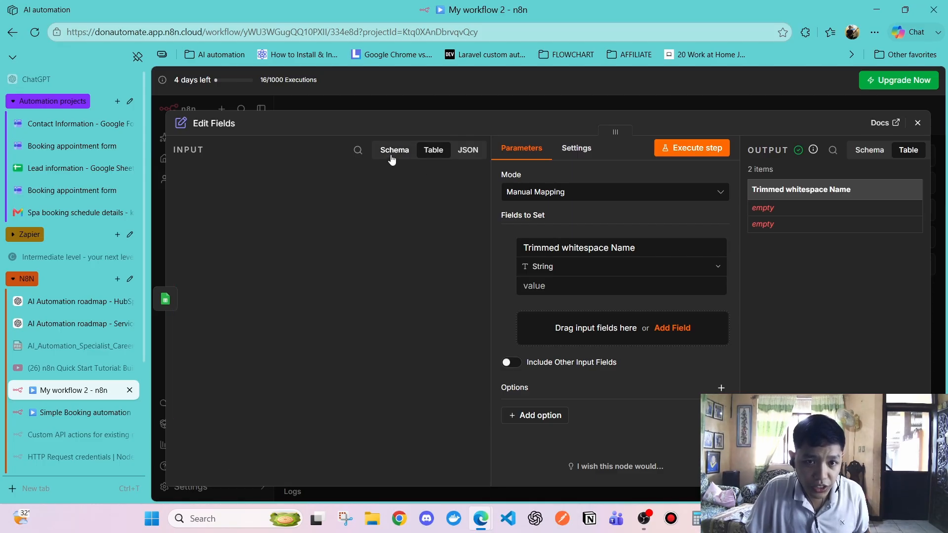
left_click(434, 157)
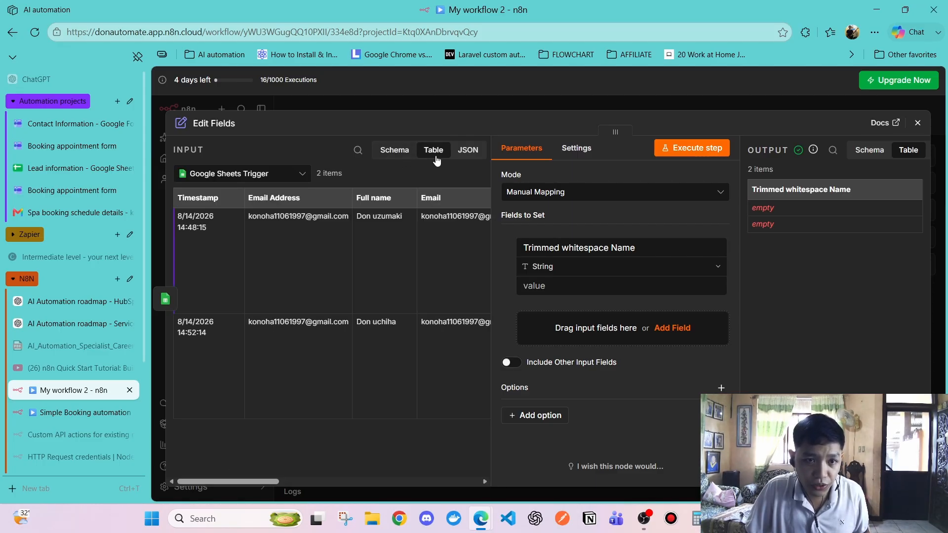
left_click(469, 150)
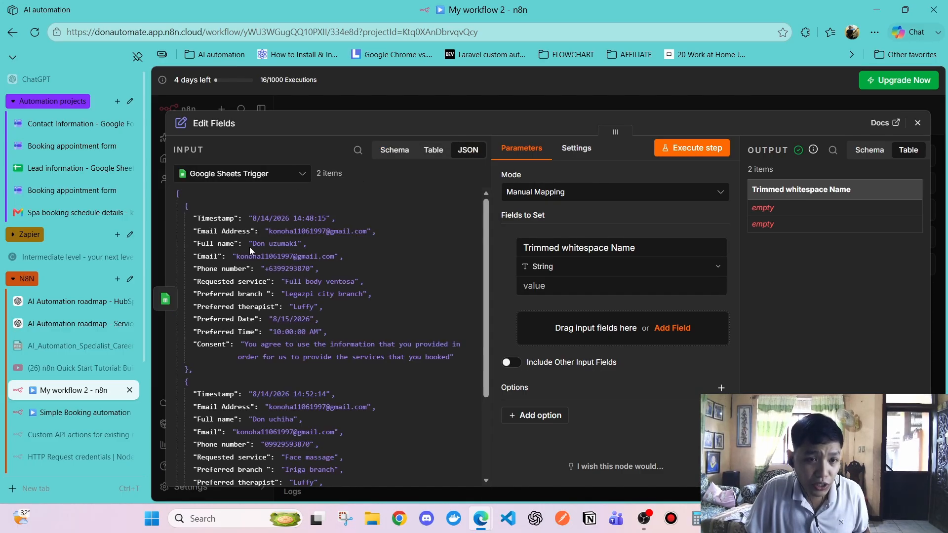
scroll(271, 263, "down", 3)
scroll(277, 305, "up", 3)
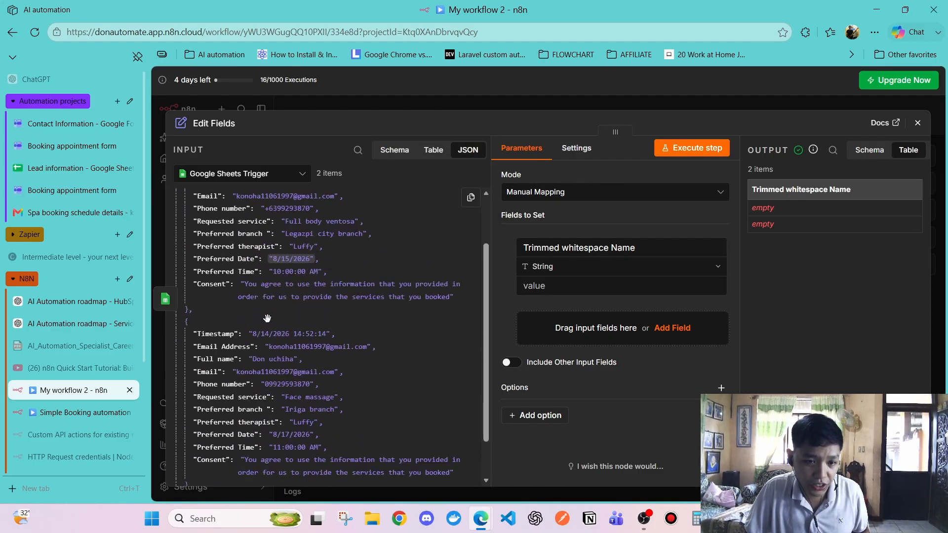
scroll(293, 300, "down", 3)
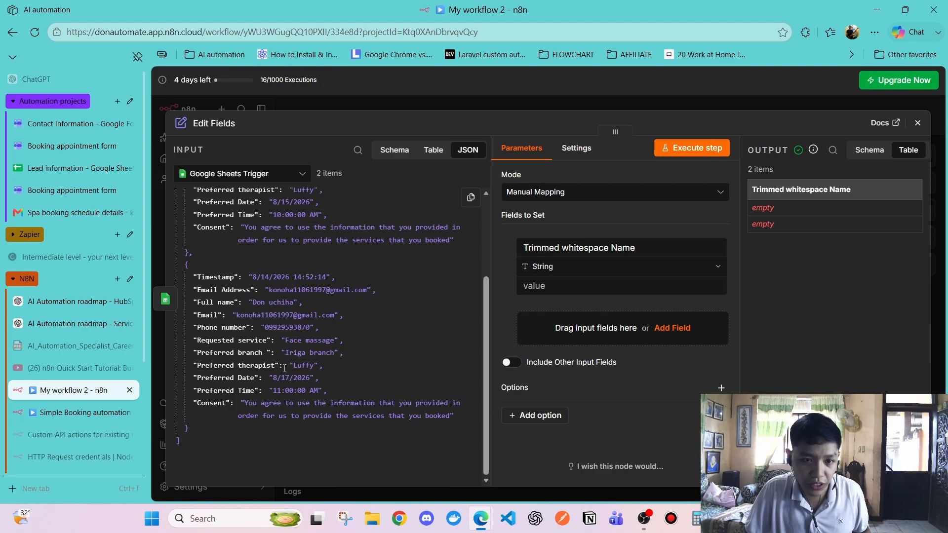
scroll(256, 247, "up", 2)
scroll(229, 321, "down", 2)
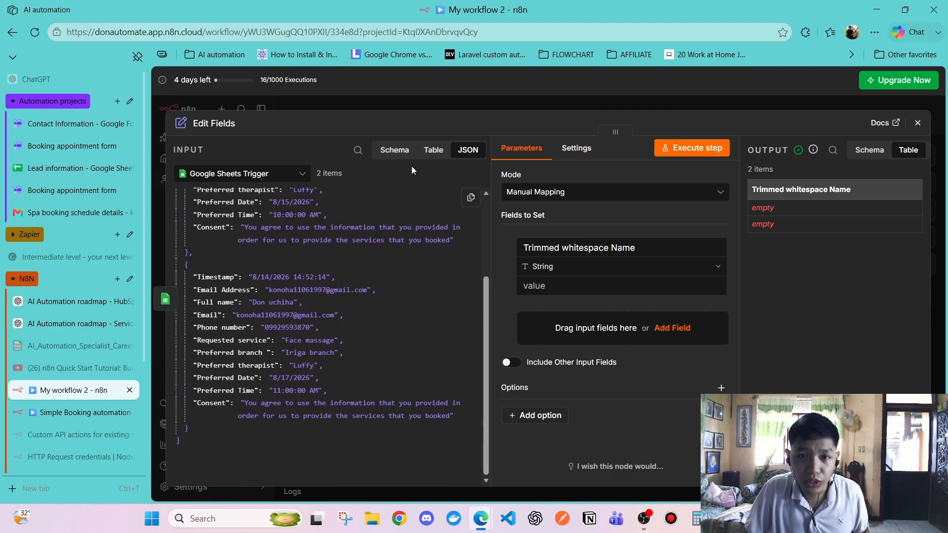
left_click(427, 154)
left_click(393, 152)
left_click(442, 152)
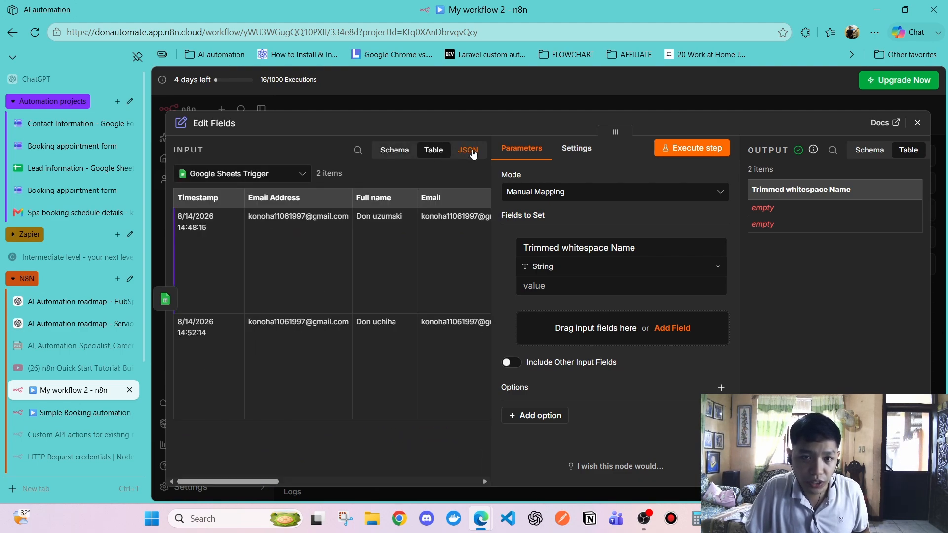
left_click(473, 155)
scroll(228, 297, "down", 3)
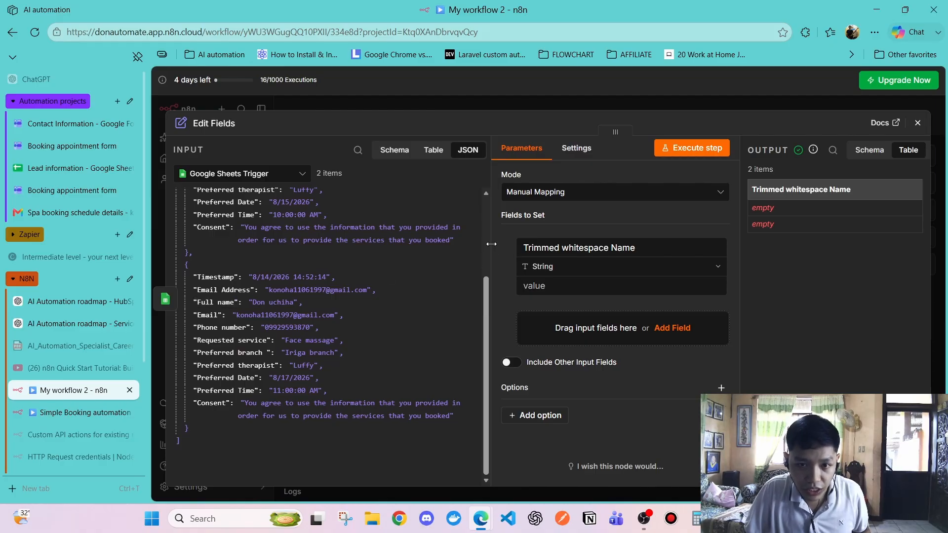
Narrow the input panel and map Full name into the Trimmed whitespace Name value
left_click_drag(491, 244, 417, 247)
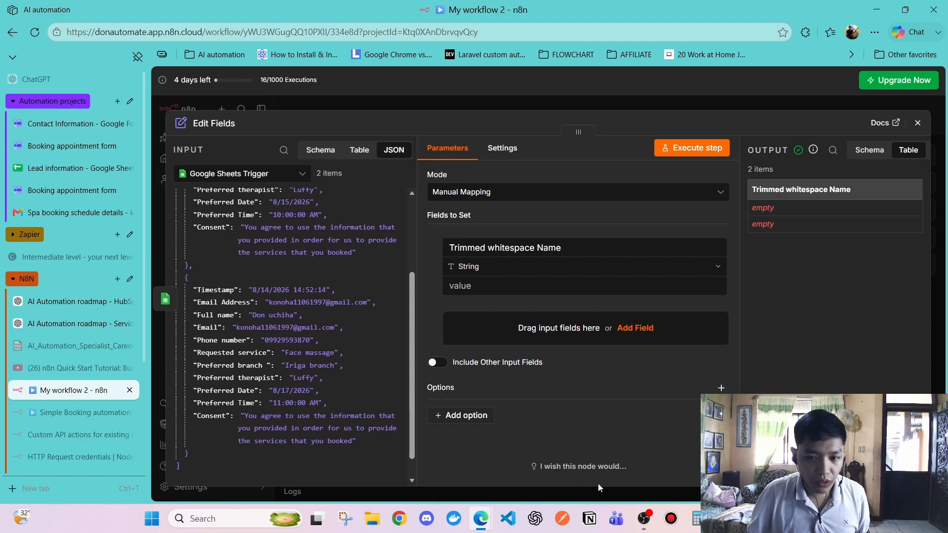
scroll(299, 270, "up", 1)
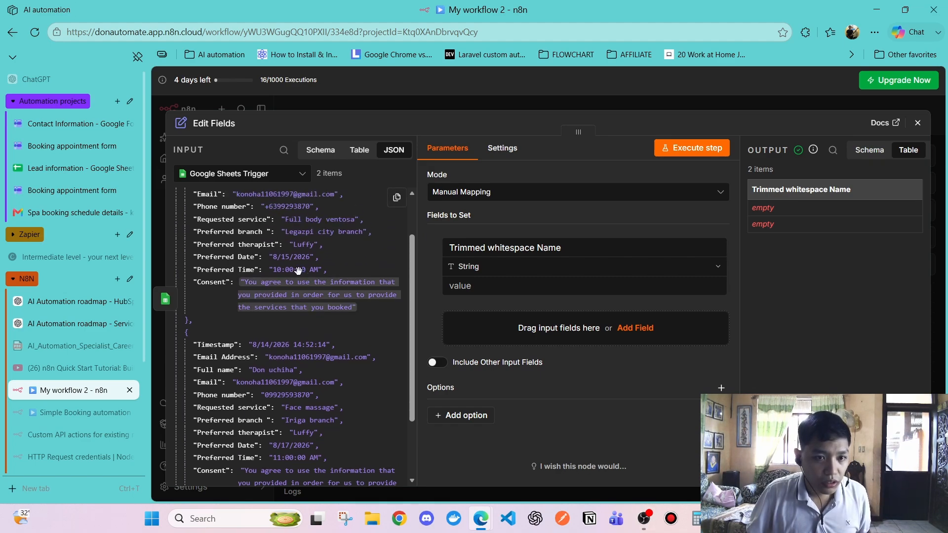
scroll(299, 270, "up", 1)
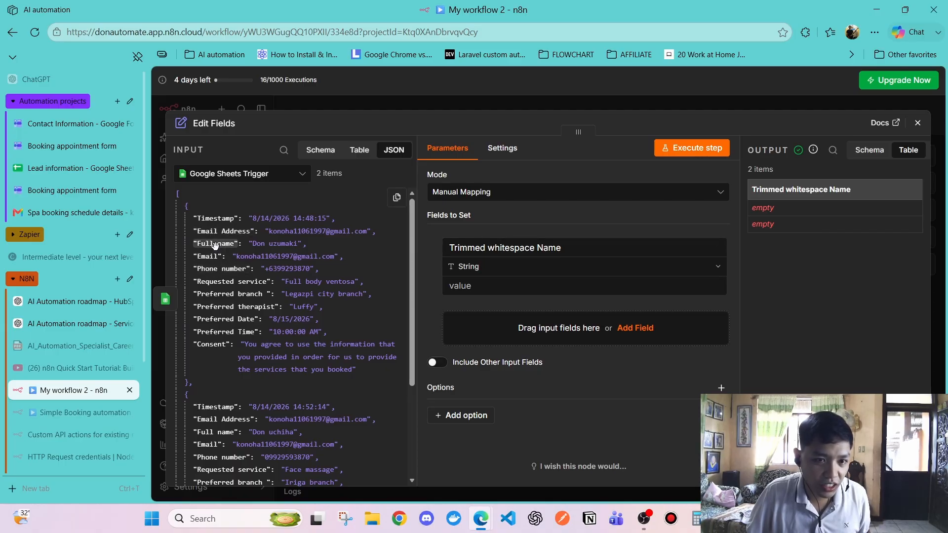
left_click_drag(208, 245, 466, 291)
Map the Full name column into the value and open the larger expression editor
left_click(365, 149)
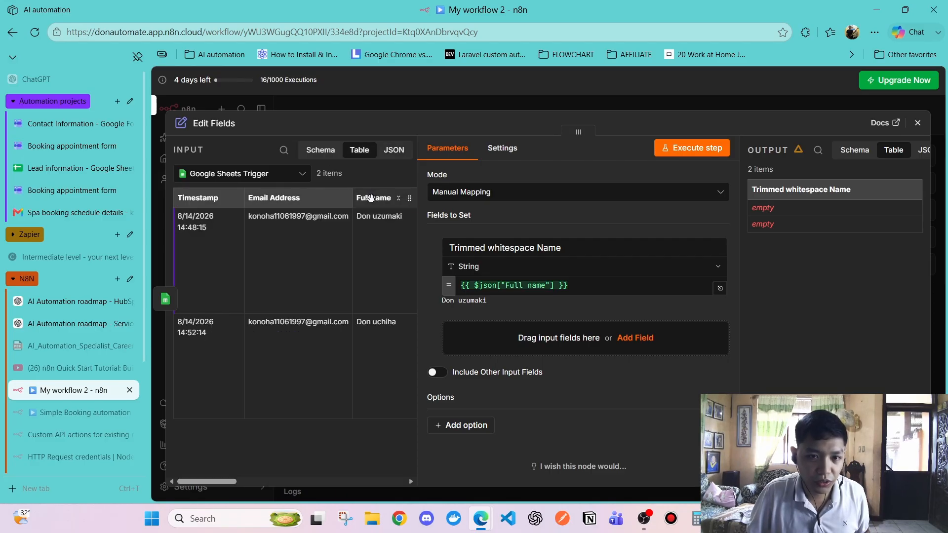
left_click_drag(371, 196, 387, 208)
left_click_drag(266, 198, 296, 207)
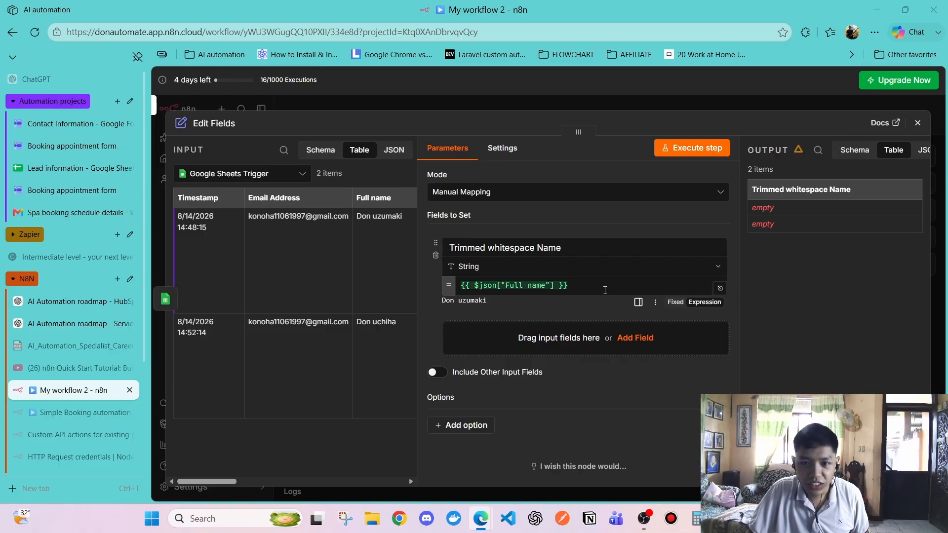
left_click(559, 288)
double_click(554, 284)
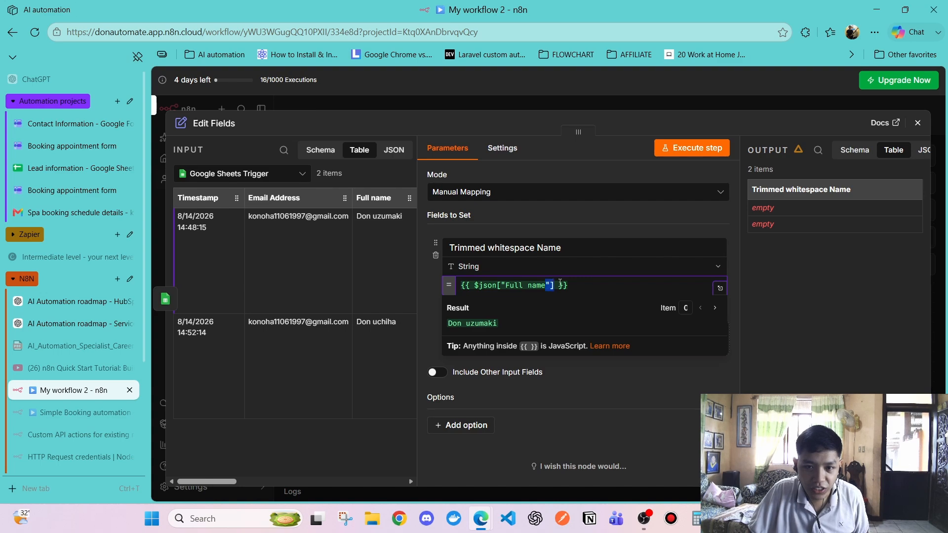
left_click(720, 288)
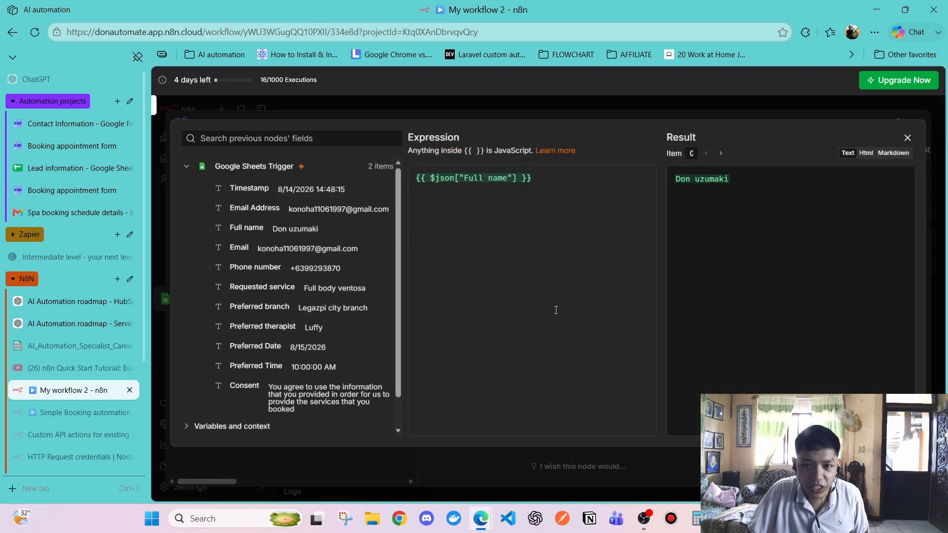
left_click(907, 138)
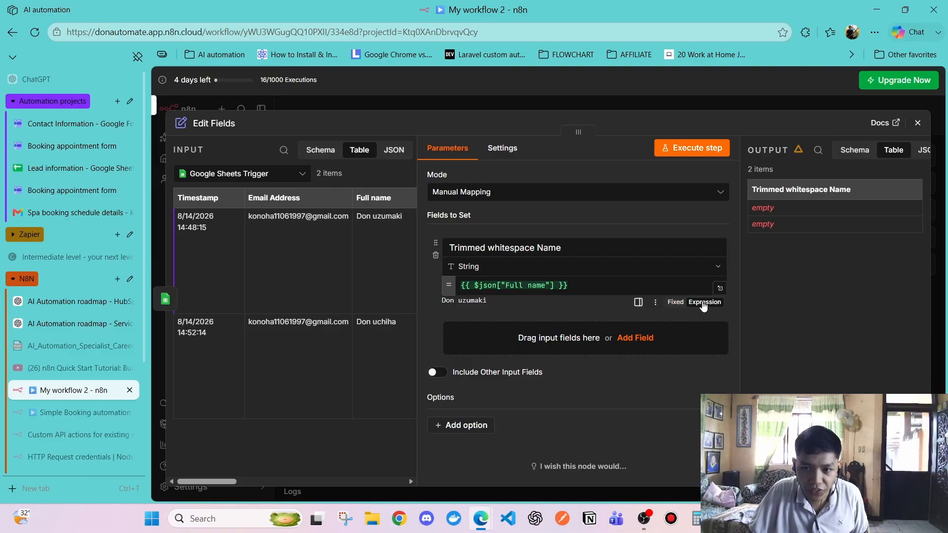
left_click(720, 288)
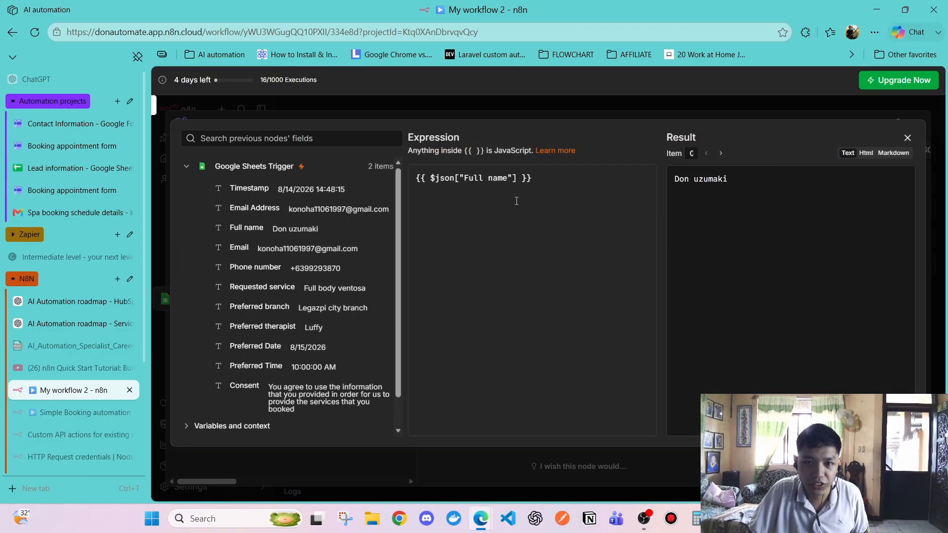
Append .trim().replace(/\s+/g, ' ') after the Full name reference and check the cleaned result
mouse_move(535, 179)
left_mouse_down()
mouse_move(416, 179)
mouse_move(516, 179)
left_mouse_up()
left_click(433, 200)
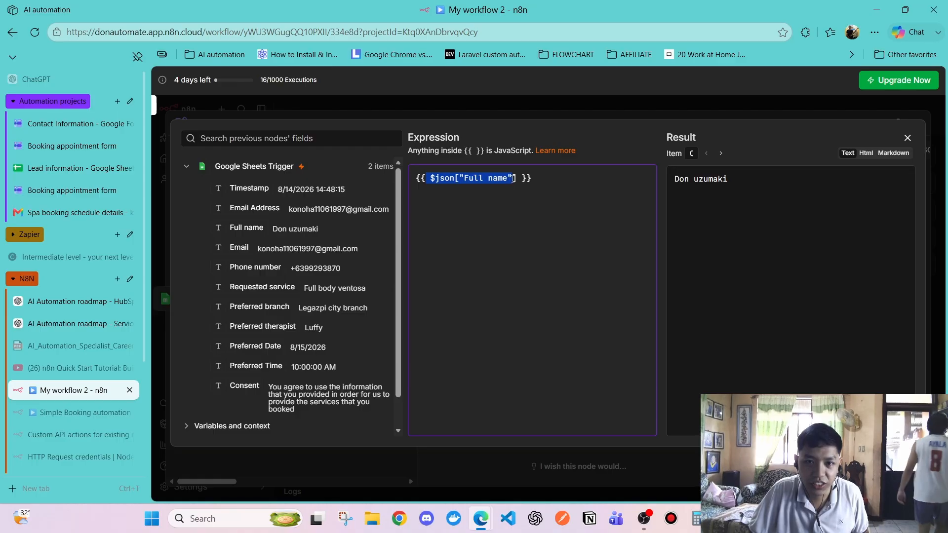
left_click(439, 178)
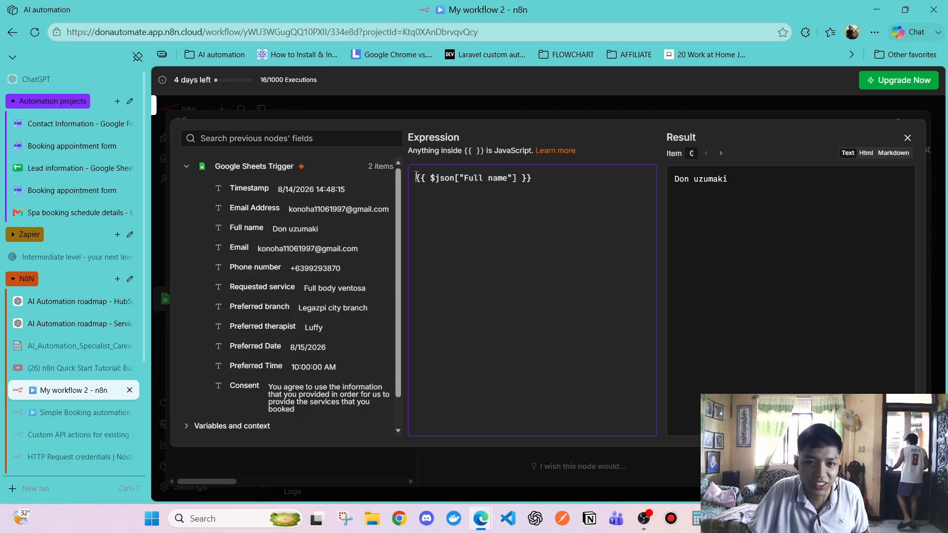
left_click_drag(416, 177, 428, 180)
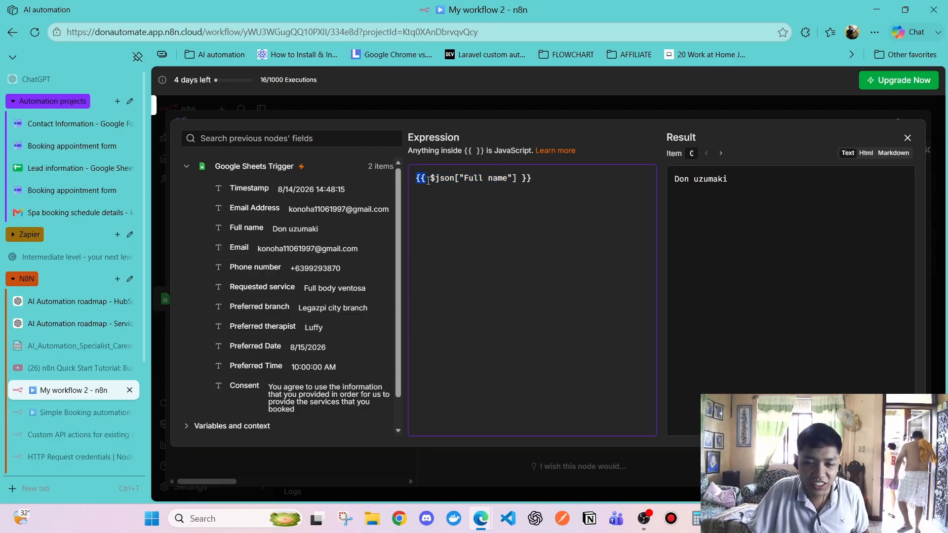
left_click(436, 193)
left_click_drag(428, 176, 533, 180)
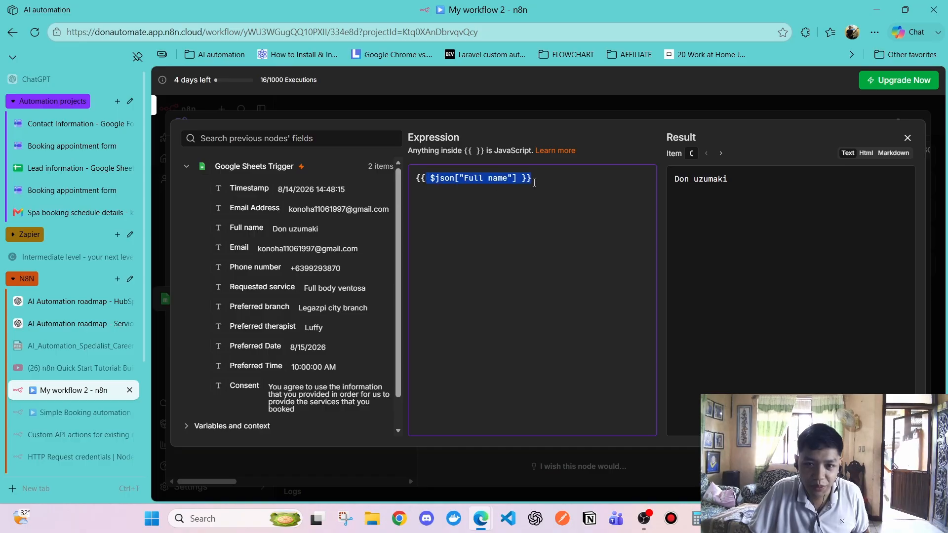
left_click(532, 179)
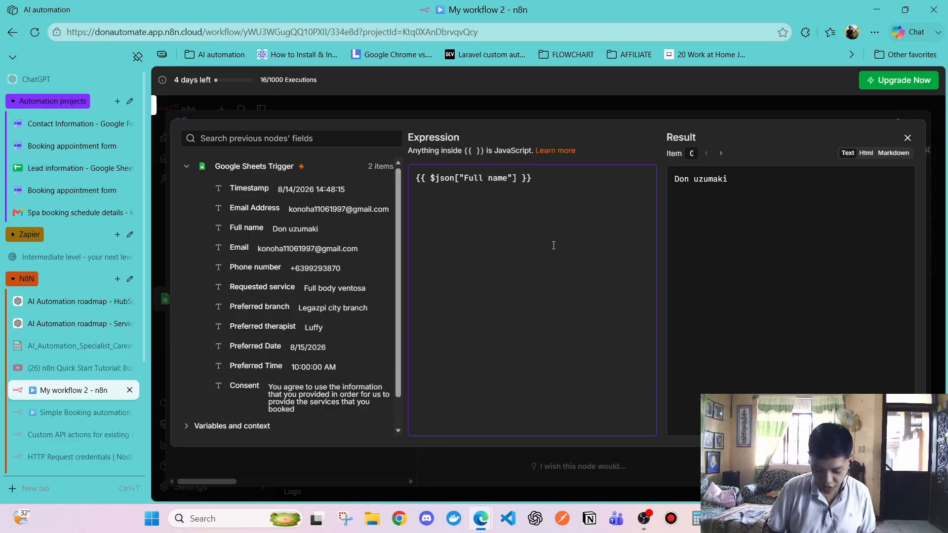
type(".trim().replace(/\\s+/g, ' ')")
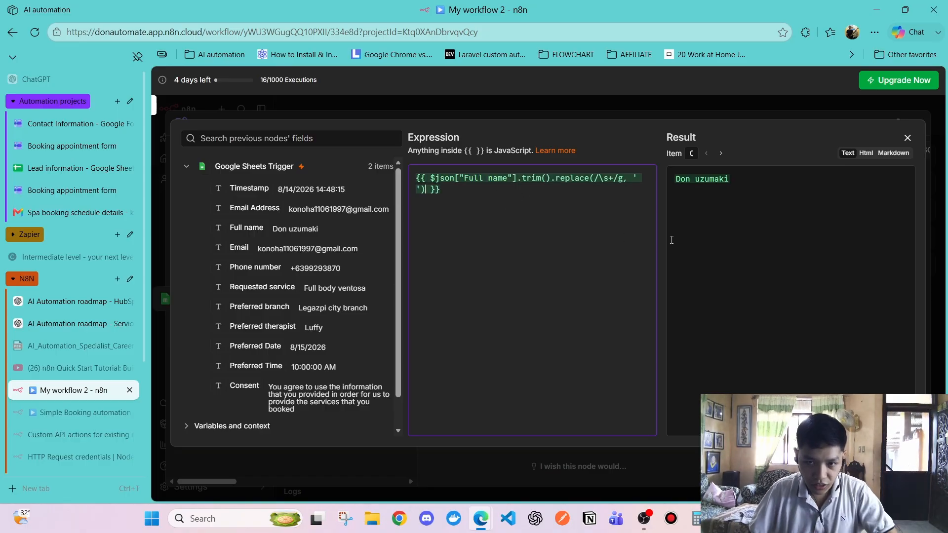
left_click(705, 240)
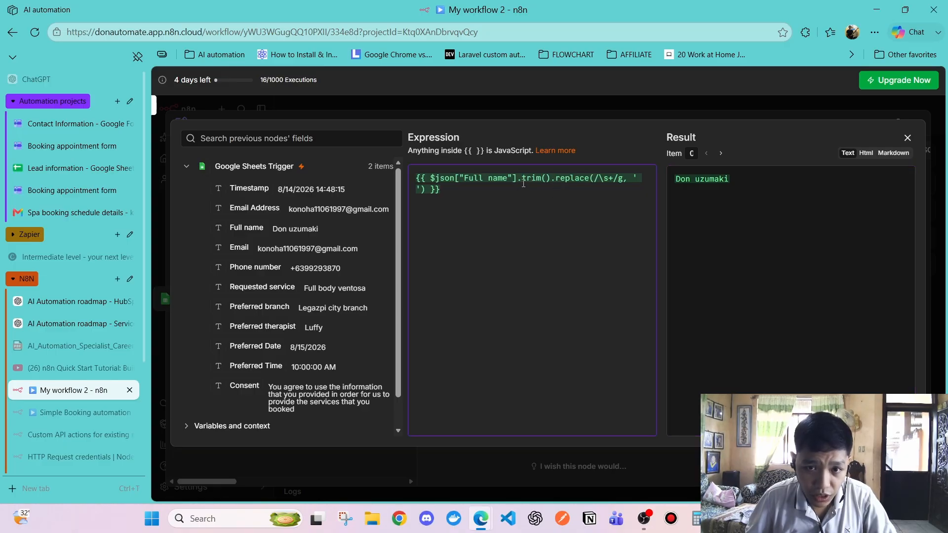
Point out the trim and replace parts of the expression, then close the editor
left_click_drag(518, 178, 547, 178)
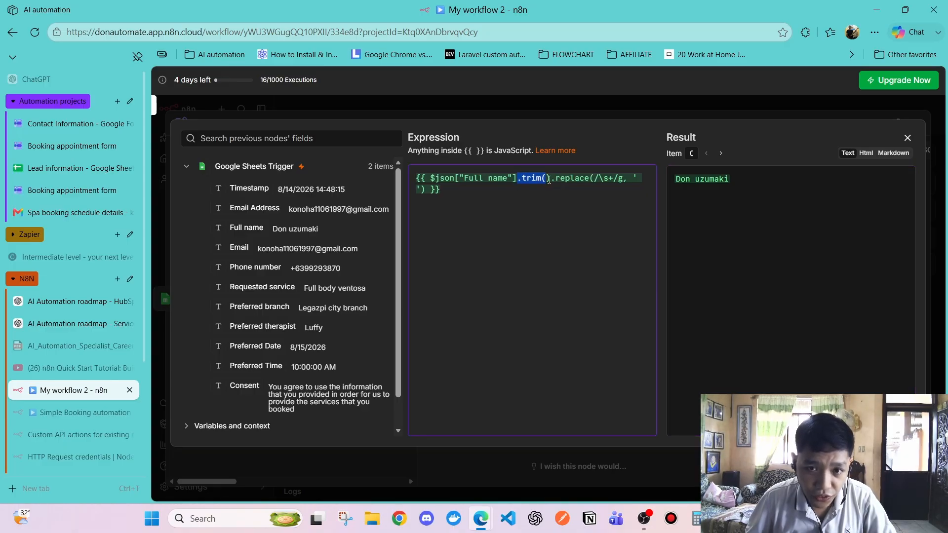
left_click(520, 180)
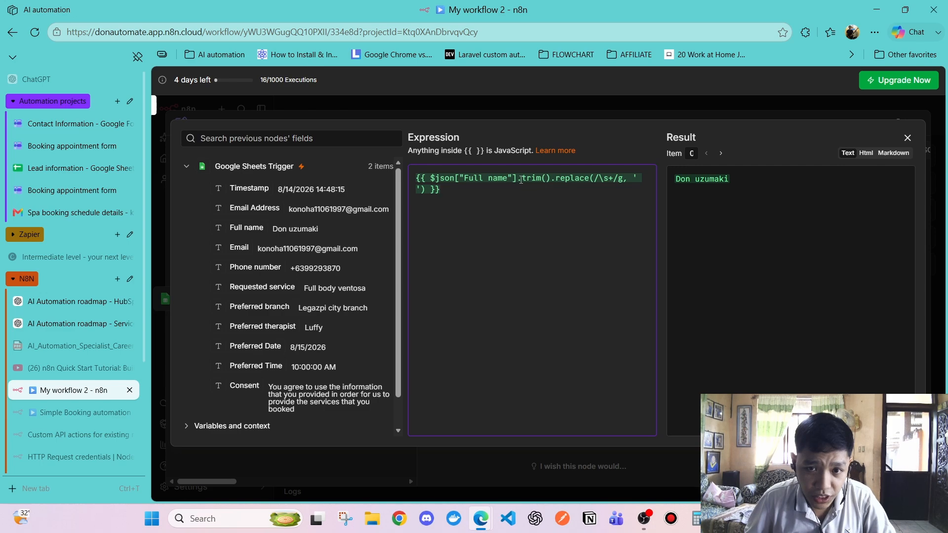
left_click_drag(517, 179, 550, 182)
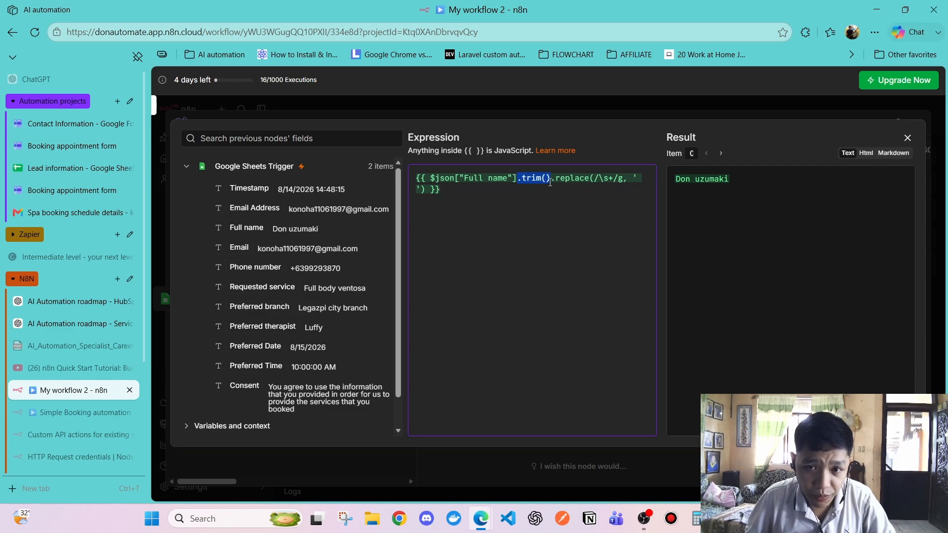
left_click(532, 191)
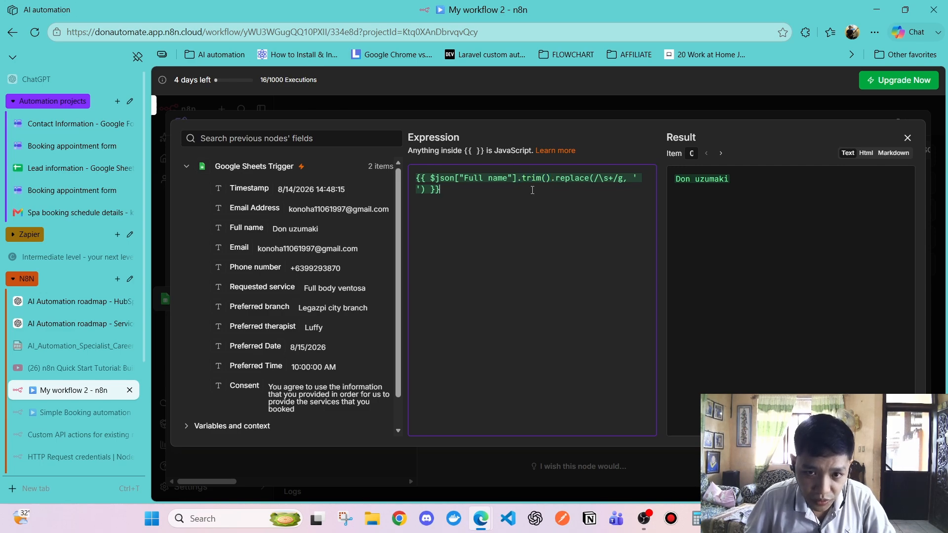
left_click_drag(517, 179, 441, 190)
left_click(550, 189)
left_click(508, 208)
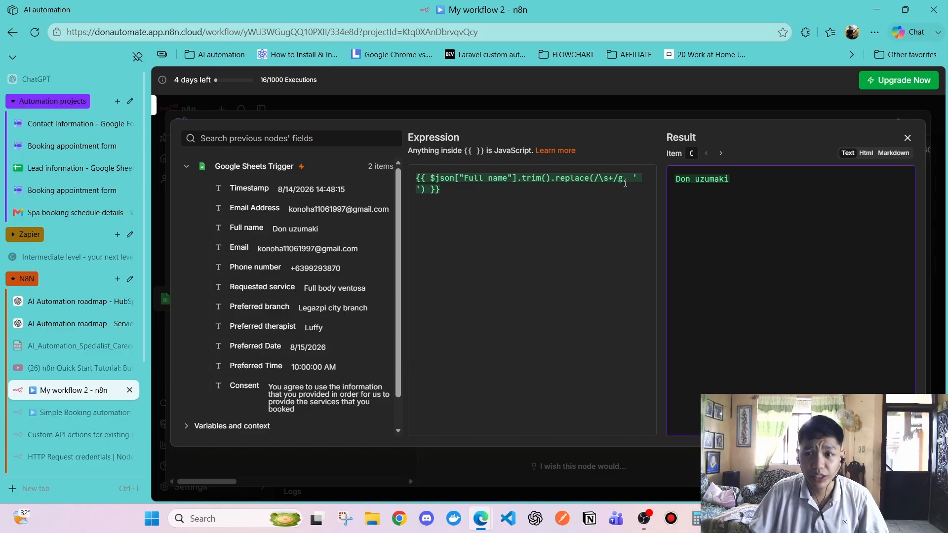
left_click(907, 137)
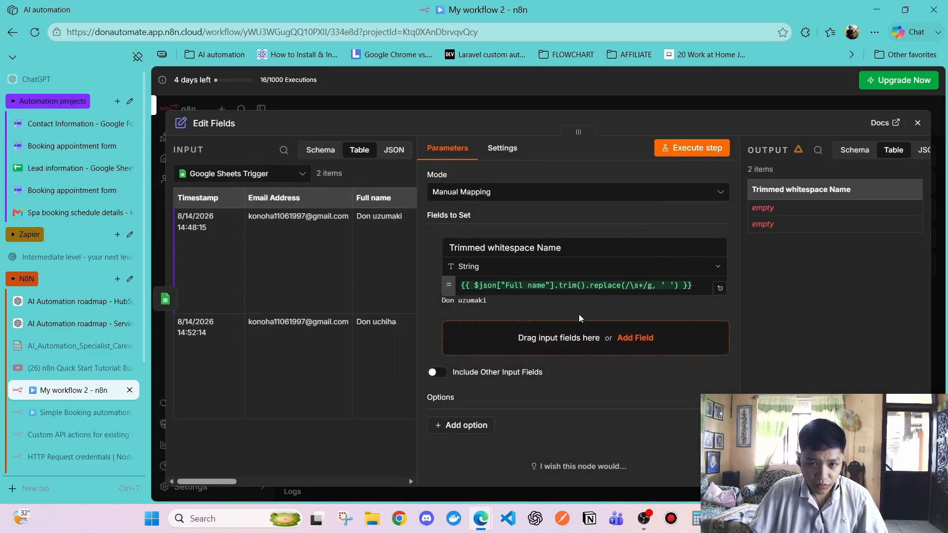
Add a second field named Normalized Email with String type
left_click(636, 339)
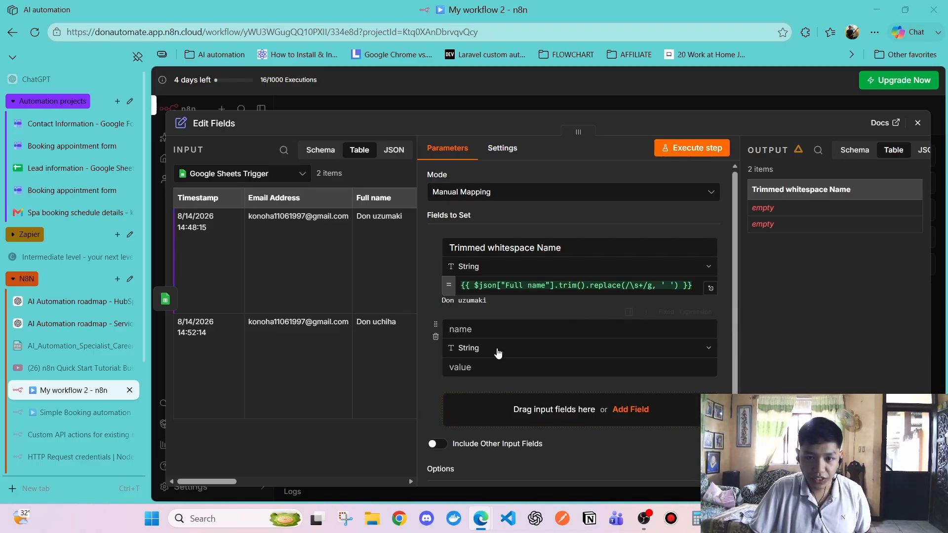
left_click(543, 329)
type("Normalized Email")
left_click(573, 312)
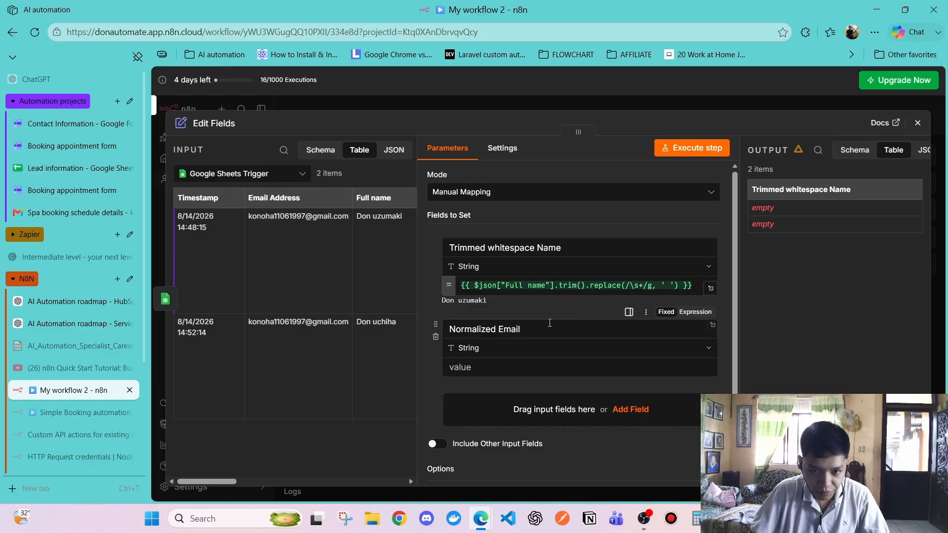
left_click(525, 350)
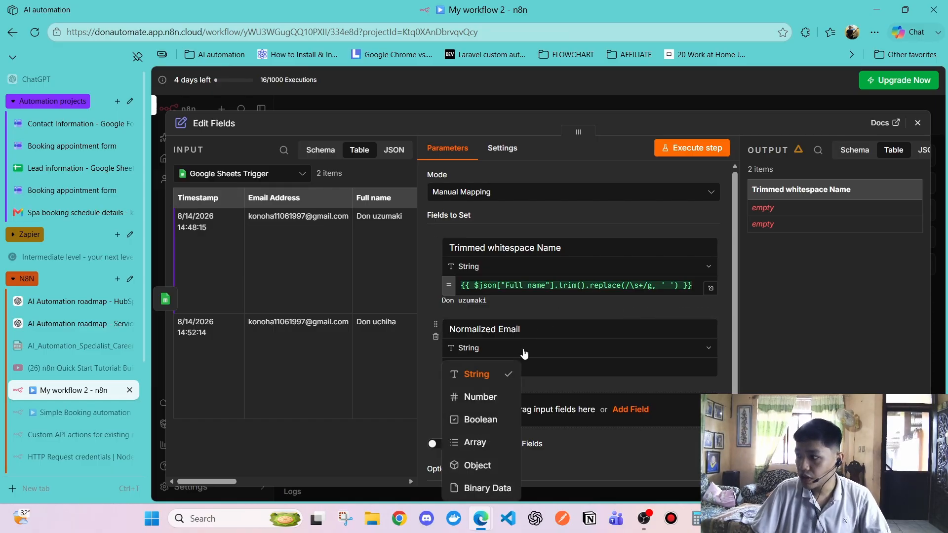
left_click(498, 375)
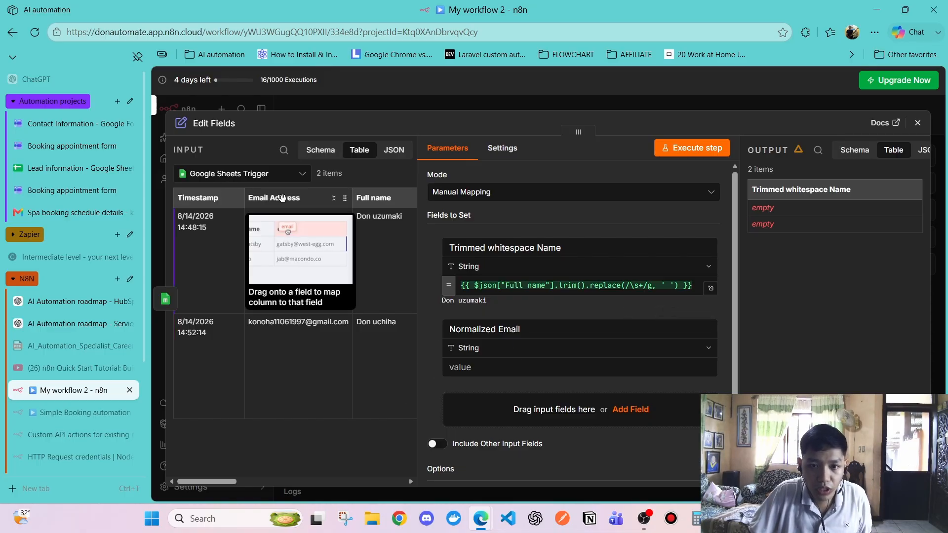
Map Email Address into Normalized Email and append .trim().toLowerCase() to the expression
left_click_drag(281, 198, 476, 367)
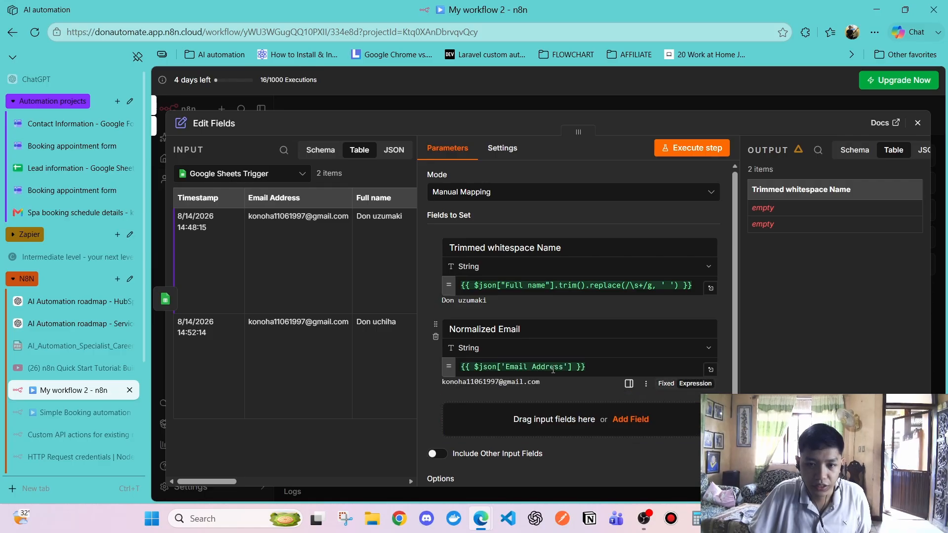
left_click(711, 369)
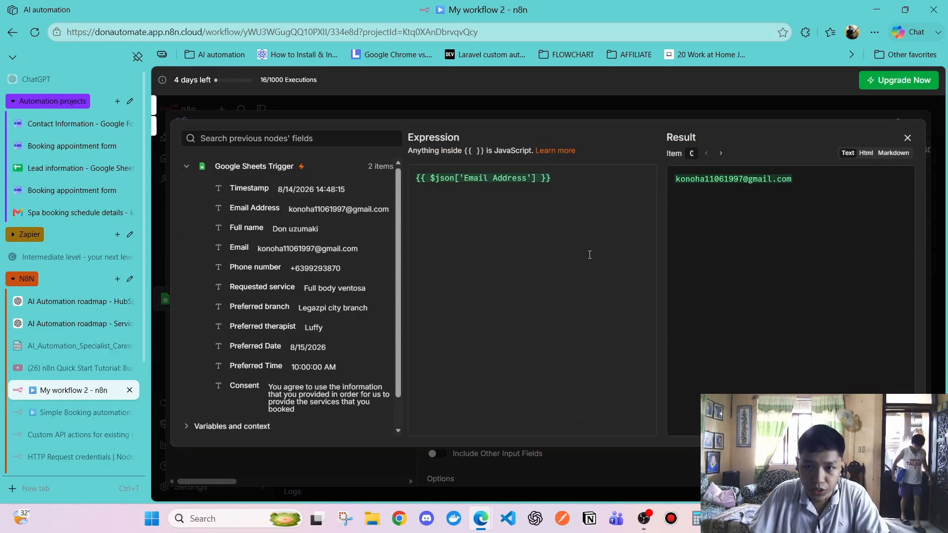
left_click(535, 179)
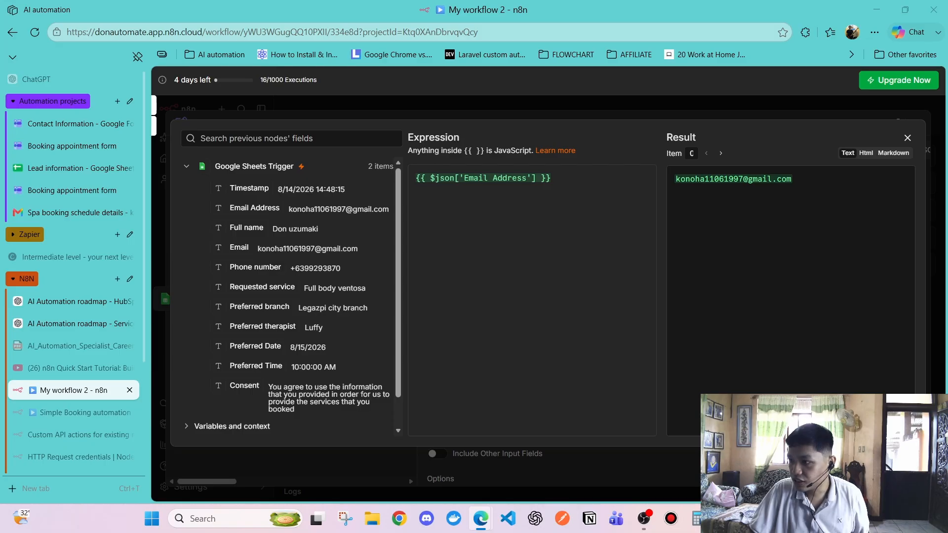
left_click(539, 177)
type(".trim().toLowerCase()")
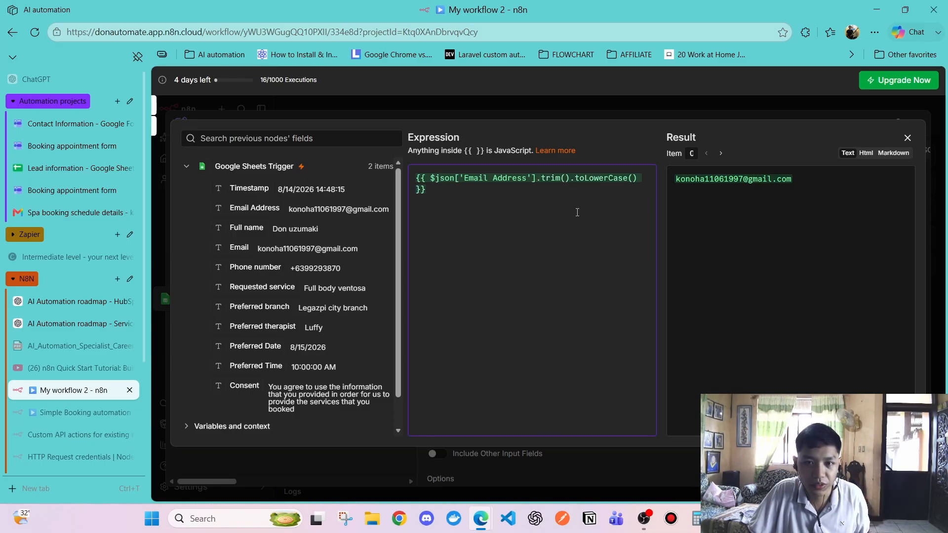
left_click(703, 197)
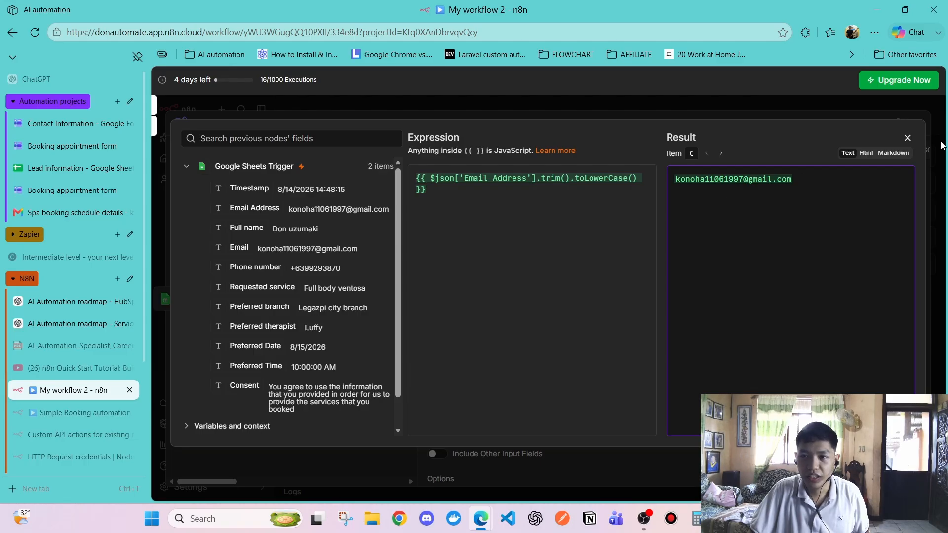
left_click(907, 138)
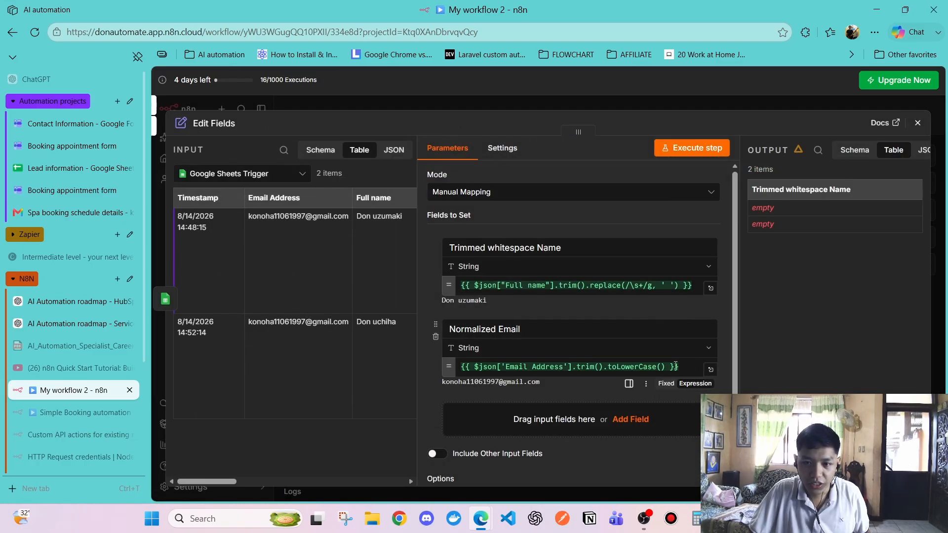
Review the lowercase email result in the expression editor and the name field's inline preview
left_click(711, 370)
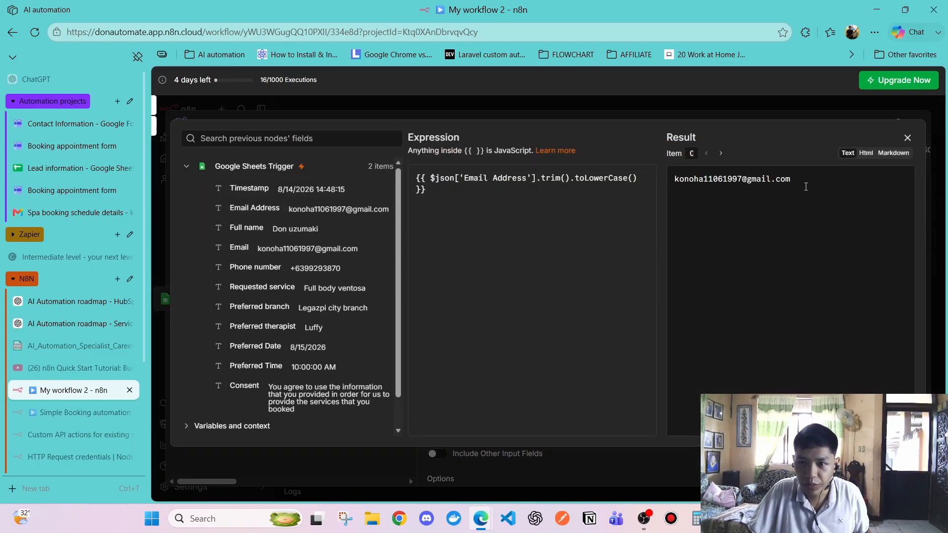
left_click_drag(806, 187, 703, 170)
left_click(672, 248)
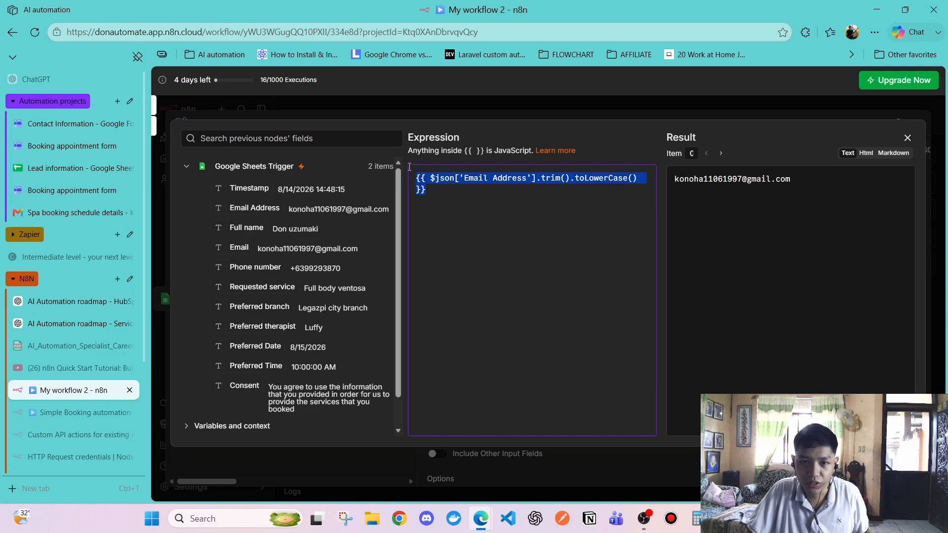
left_click_drag(494, 194, 413, 181)
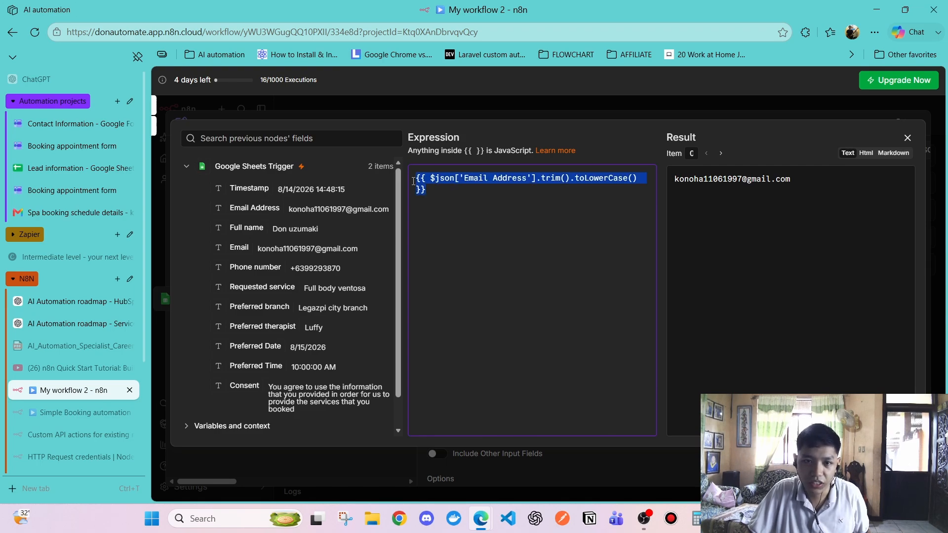
left_click(474, 208)
left_click(866, 153)
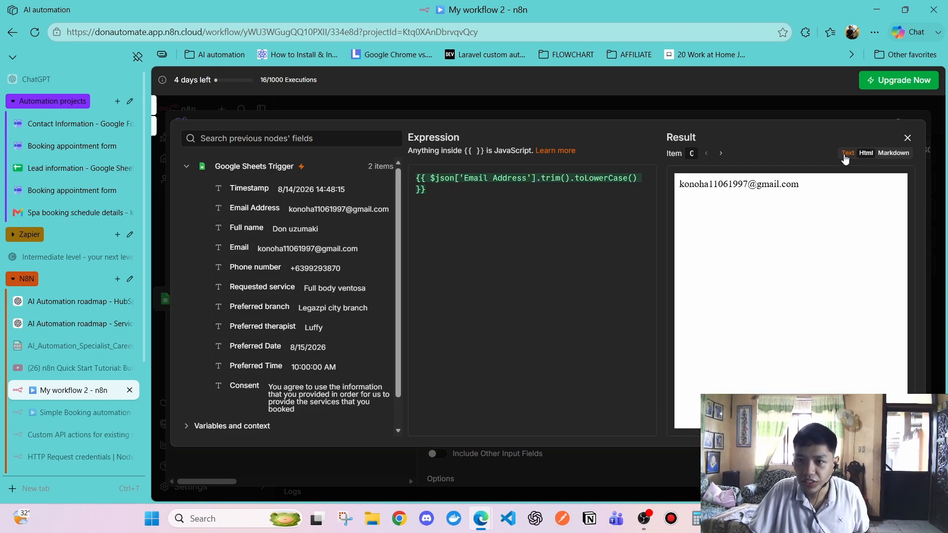
left_click(848, 153)
left_click(907, 137)
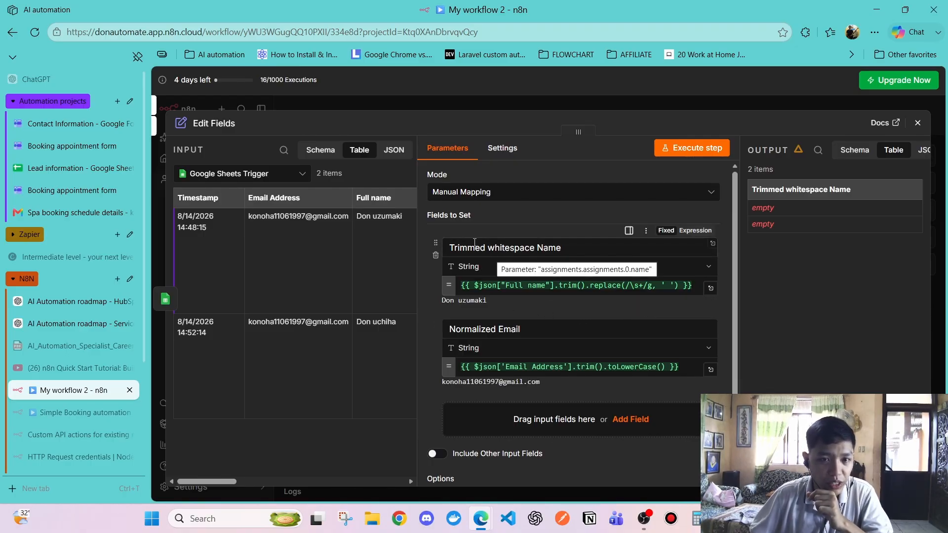
left_click(515, 289)
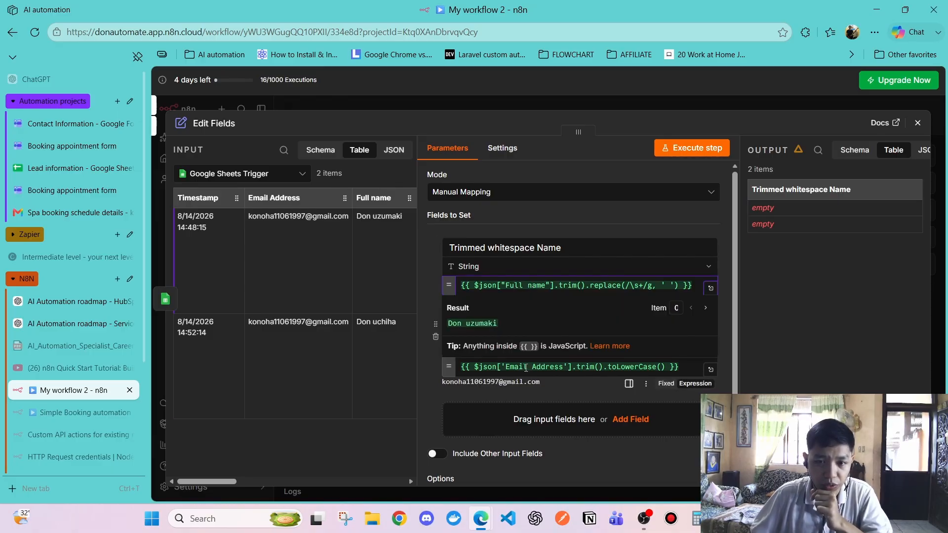
left_click(740, 338)
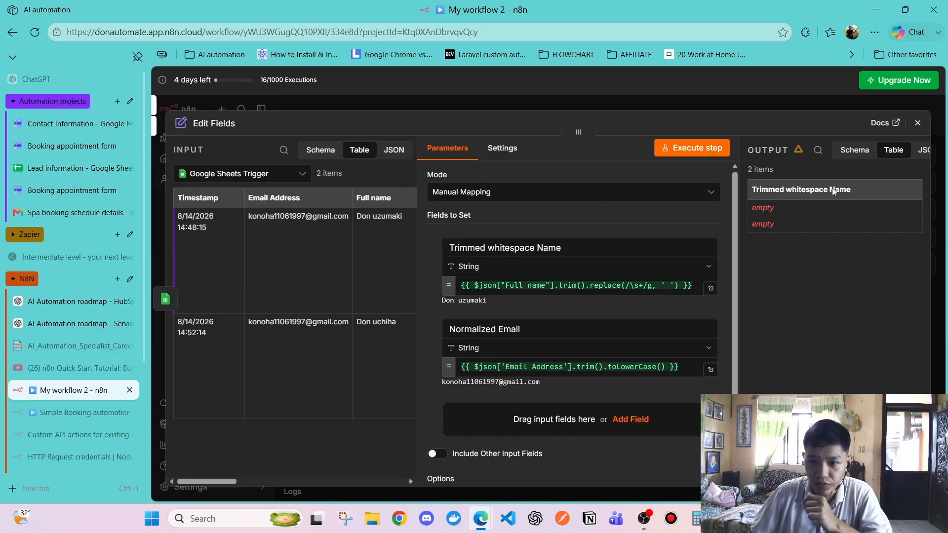
Reopen Edit Fields, widen its output panel, and cycle through Schema, JSON and Table views
left_click(921, 128)
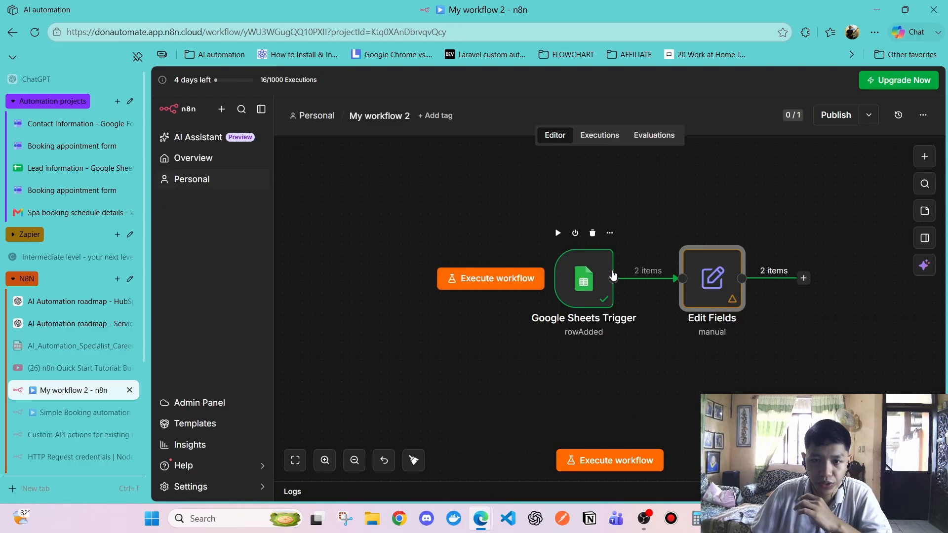
double_click(721, 295)
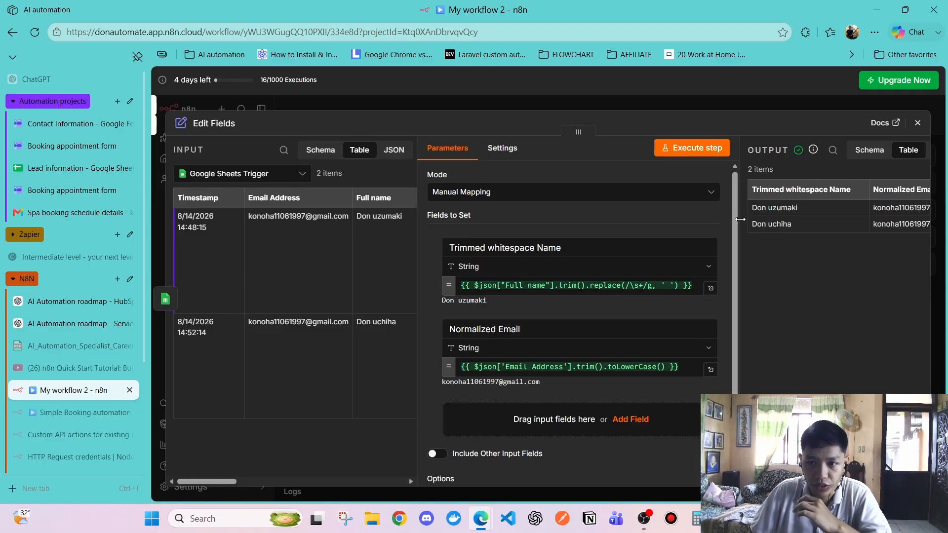
left_click_drag(742, 226, 643, 226)
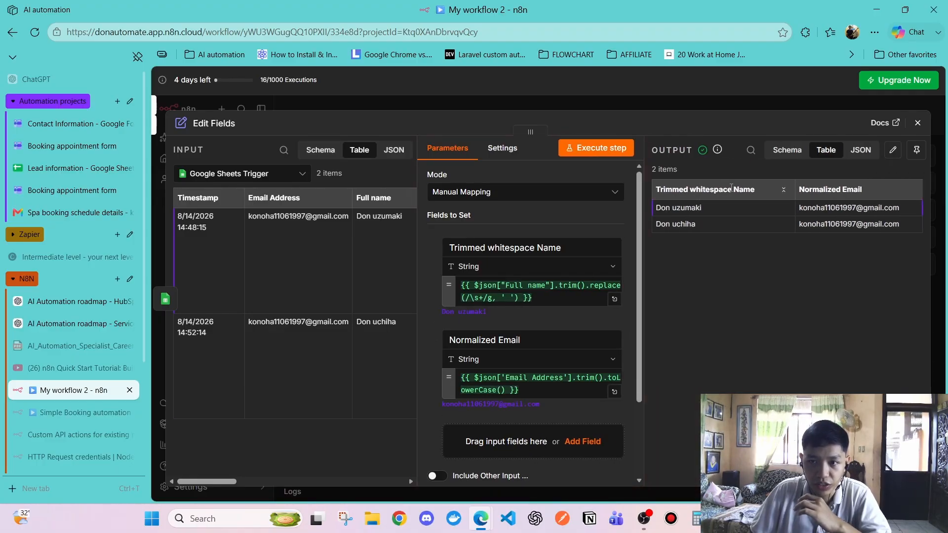
left_click(790, 152)
left_click(851, 154)
left_click(826, 153)
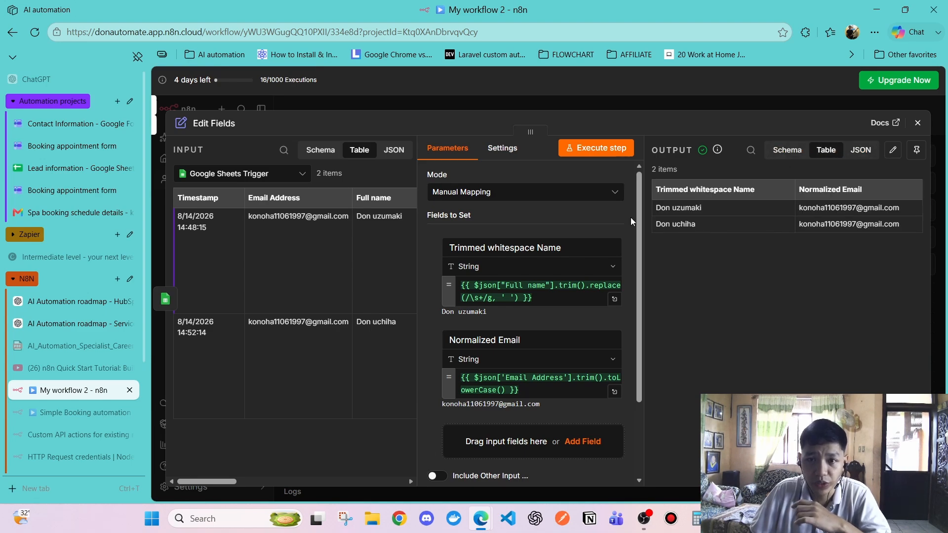
Execute the Edit Fields step, check the two output rows and its Settings, then close it
left_click(596, 148)
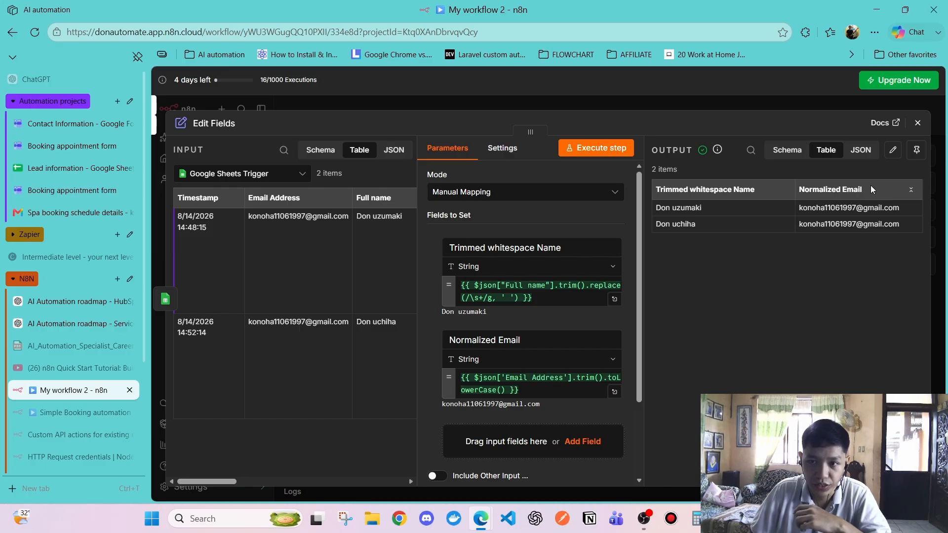
left_click_drag(789, 287, 913, 141)
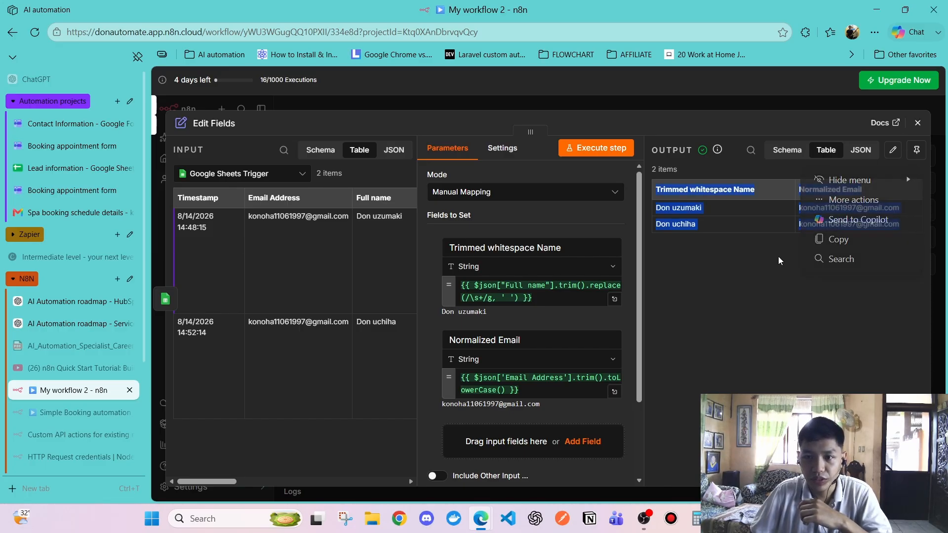
key("Escape")
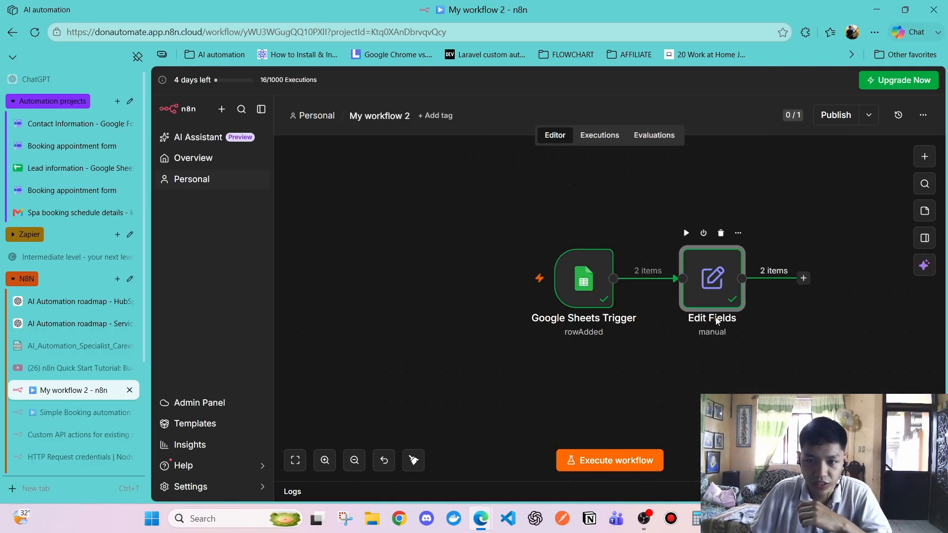
double_click(710, 295)
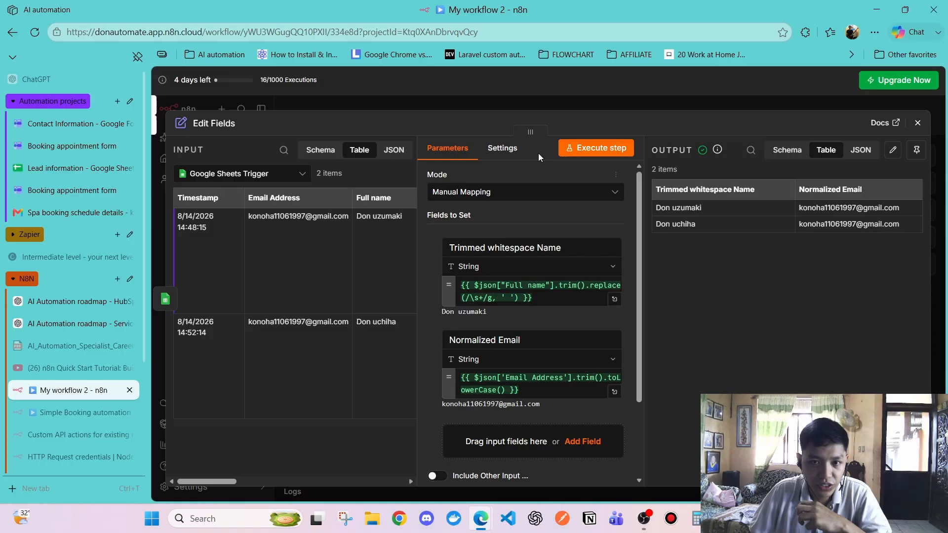
left_click(502, 148)
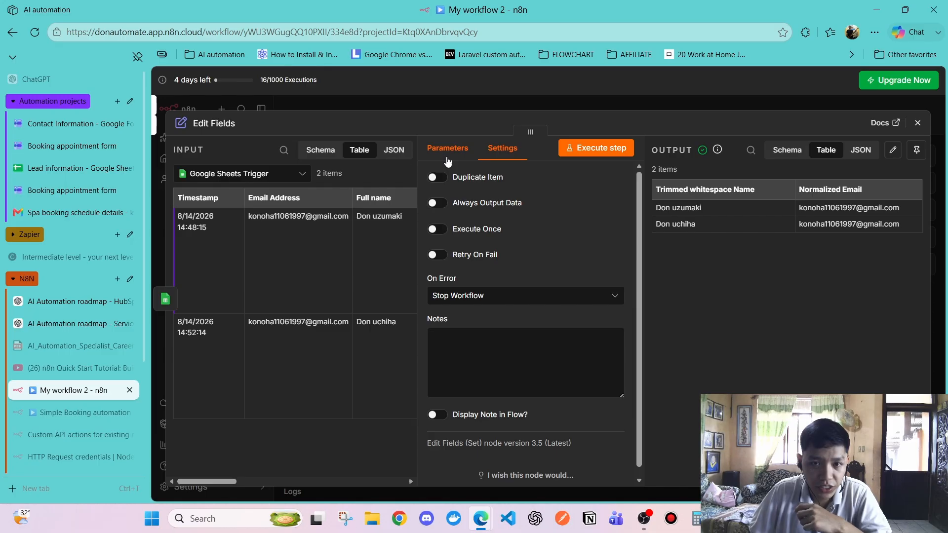
left_click(917, 123)
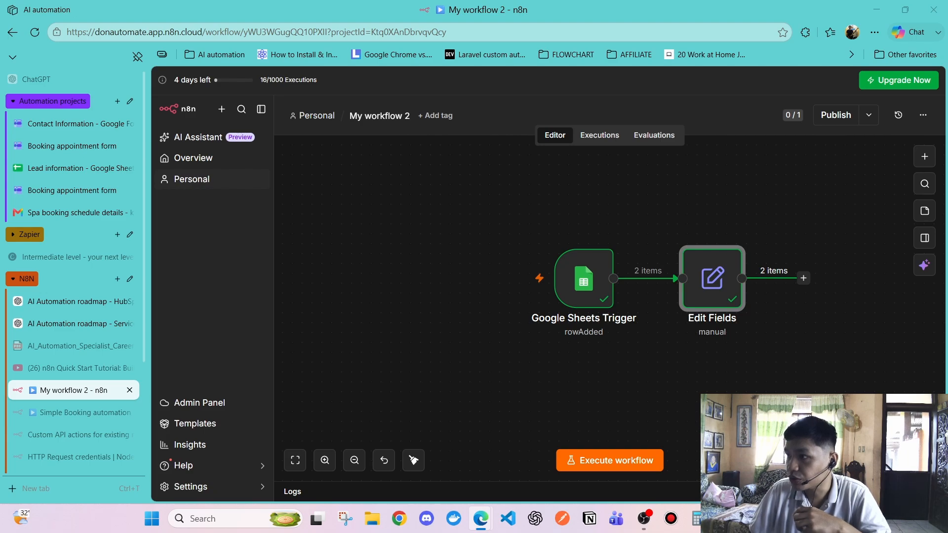
Enable Always Output Data in the Google Sheets Trigger settings
double_click(582, 275)
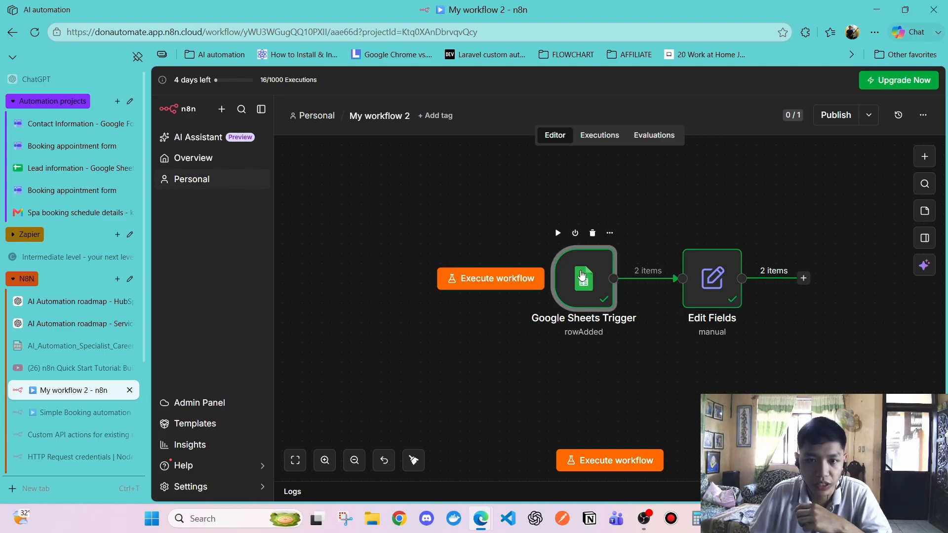
left_click(500, 148)
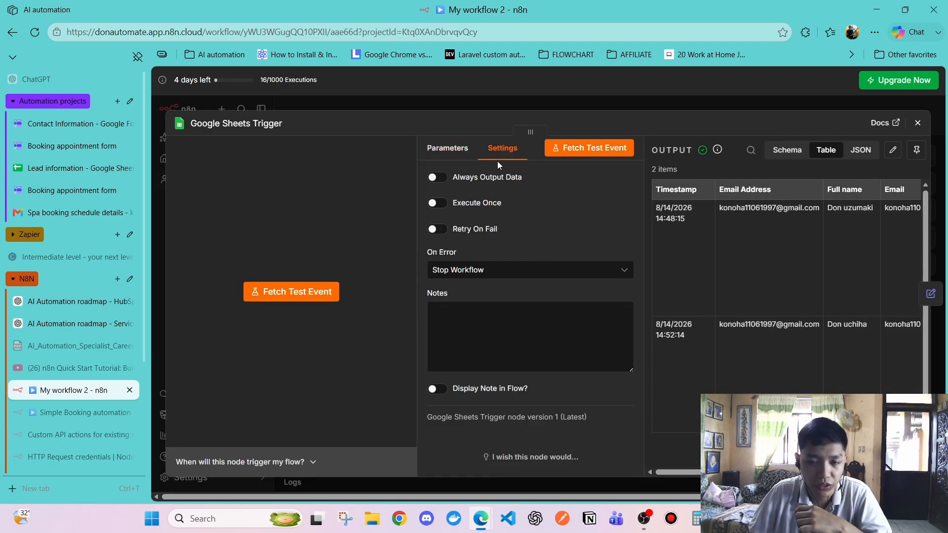
left_click(437, 177)
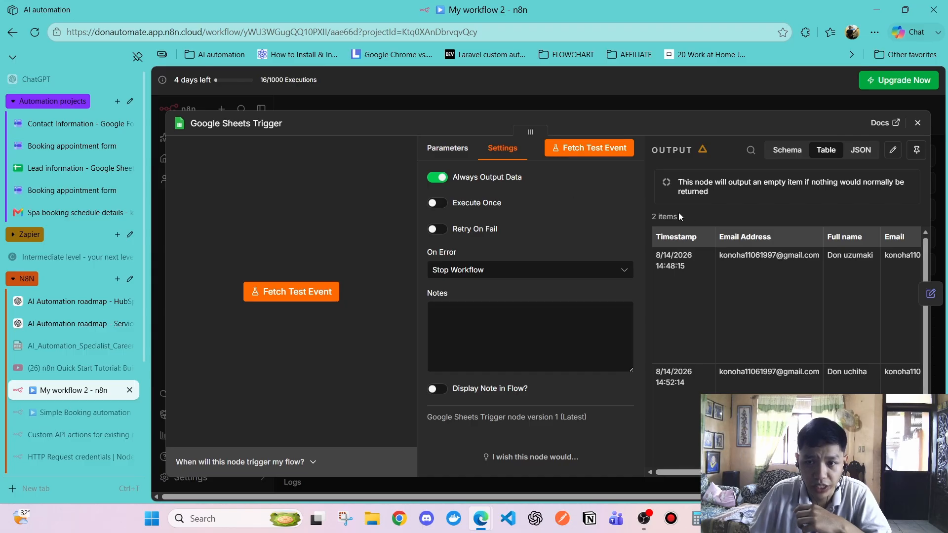
scroll(764, 298, "down", 2)
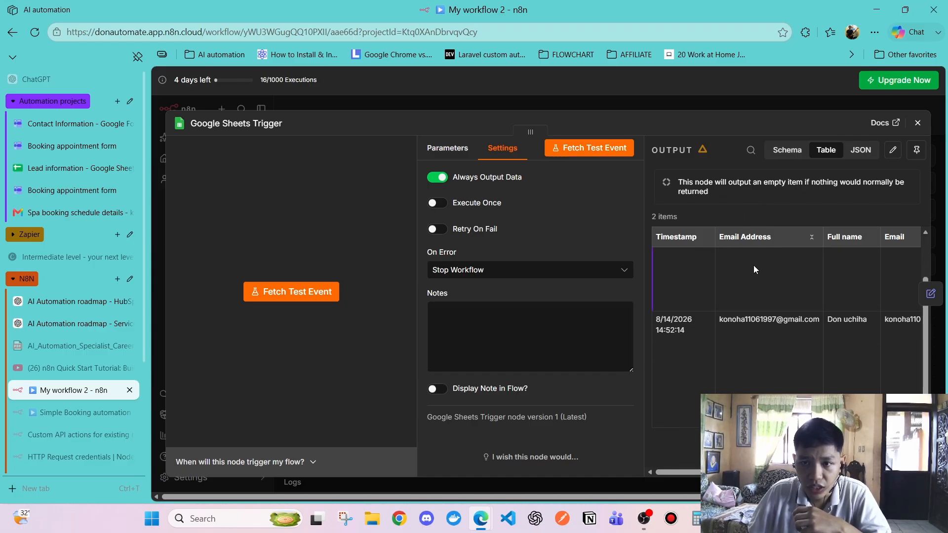
scroll(754, 267, "up", 2)
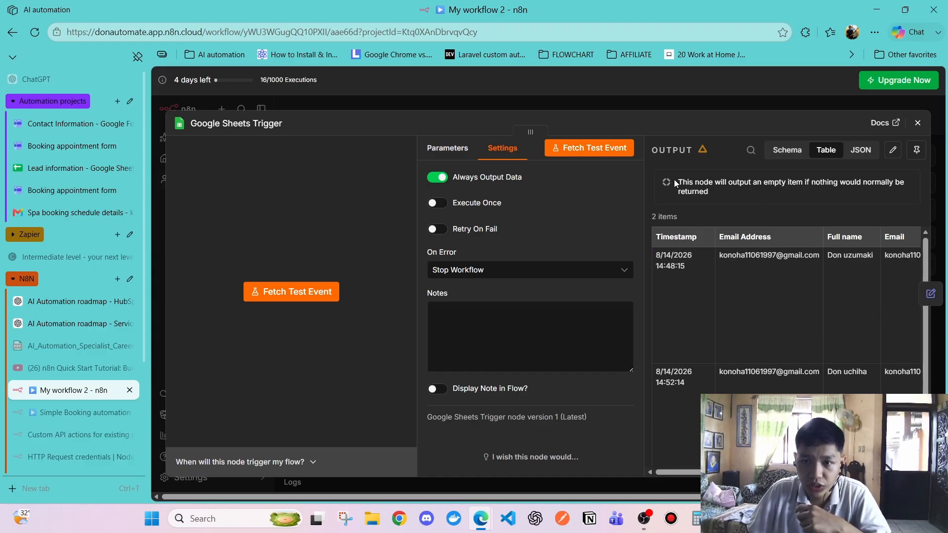
Point out the empty-item notice, check empty cell B5 in the Lead information sheet, then close the trigger
left_click_drag(676, 184, 724, 188)
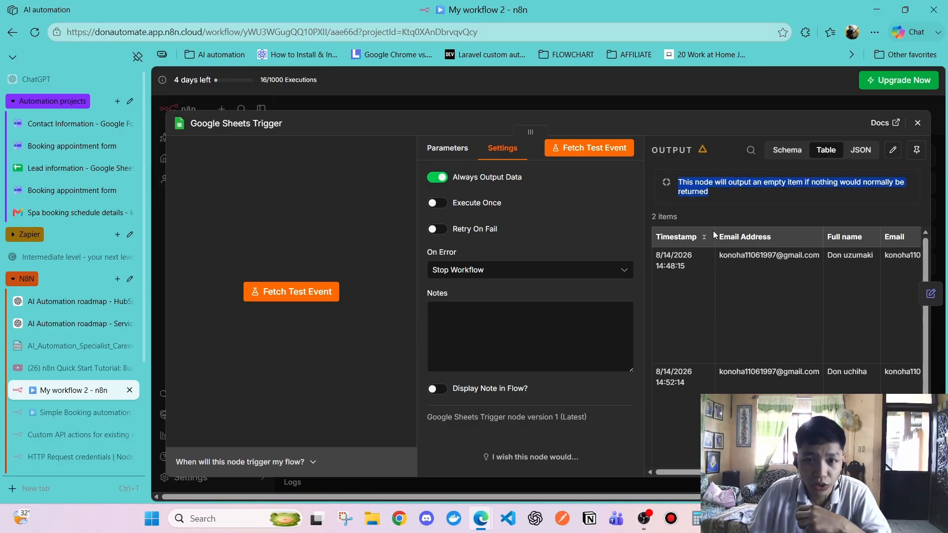
left_click(714, 201)
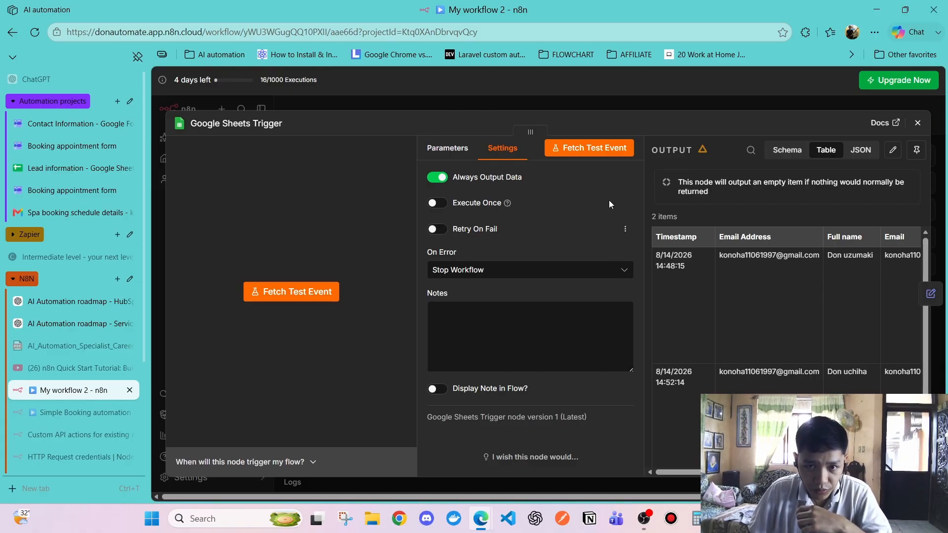
left_click_drag(678, 182, 717, 191)
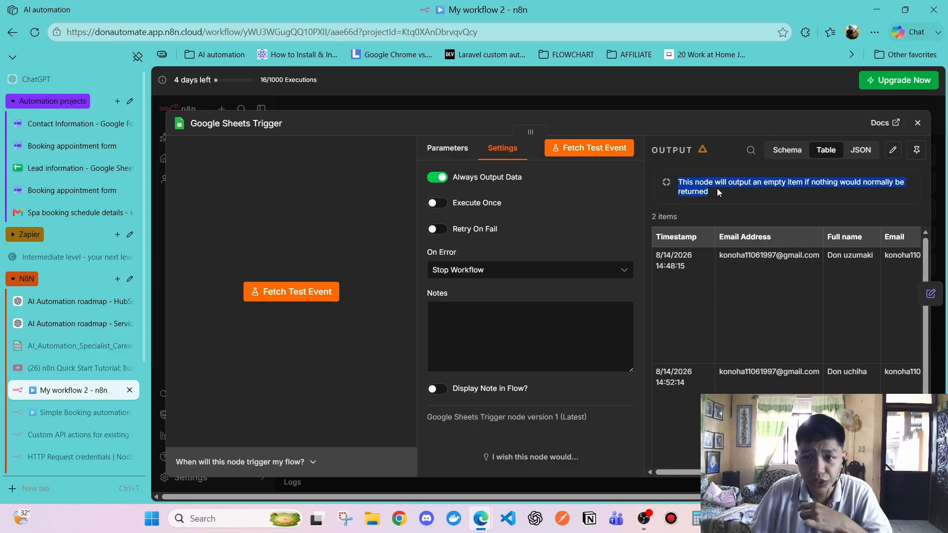
left_click(721, 199)
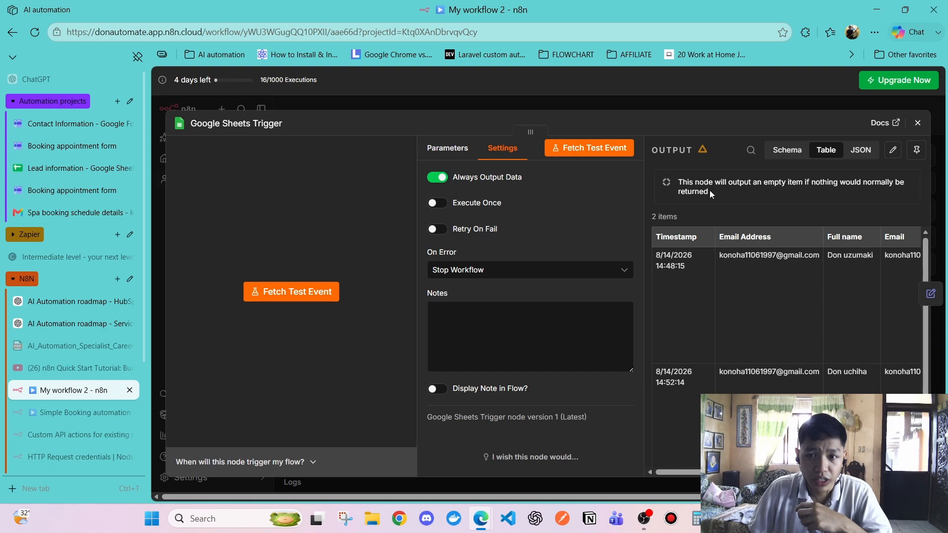
left_click_drag(709, 190, 680, 179)
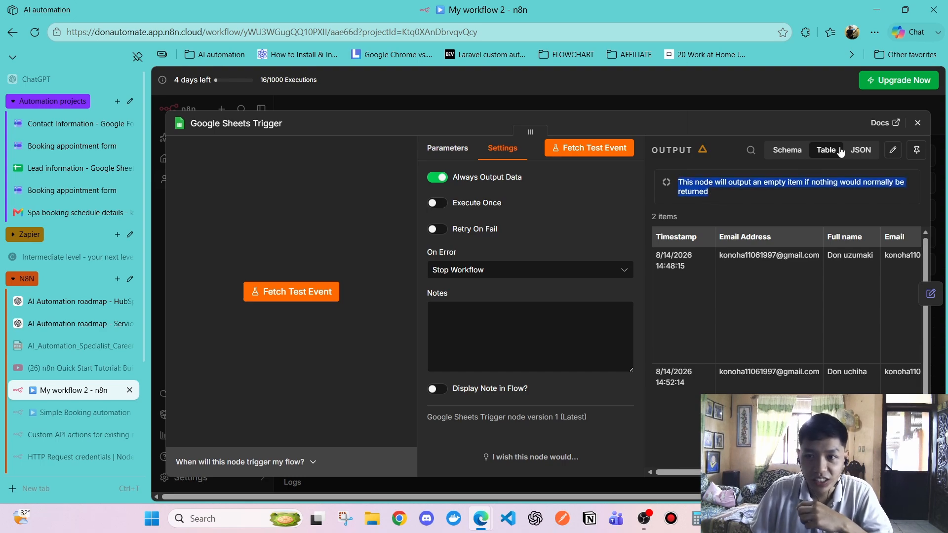
left_click(354, 116)
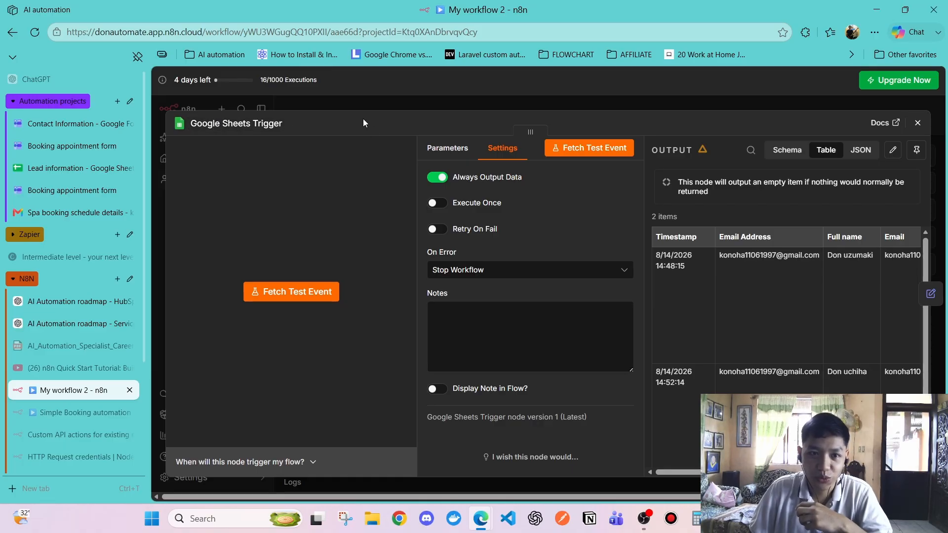
left_click(104, 167)
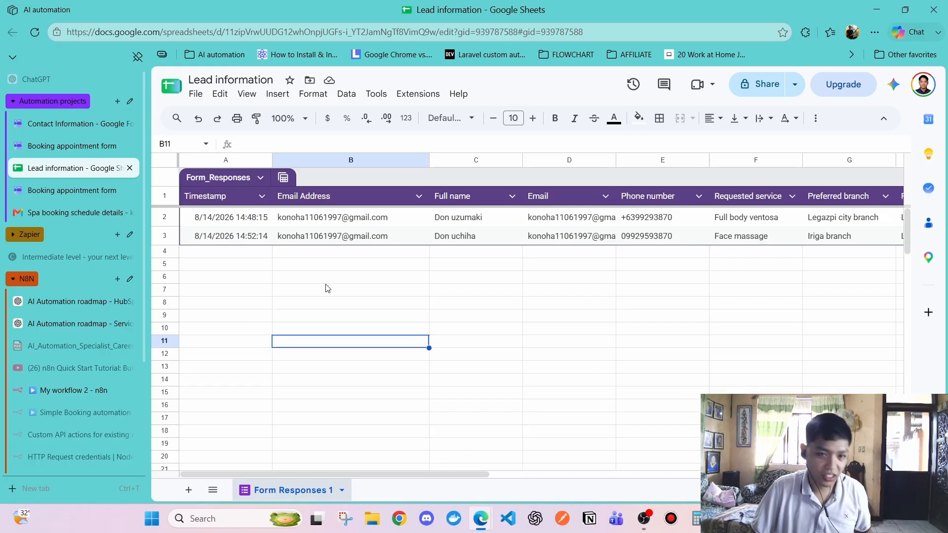
left_click(347, 266)
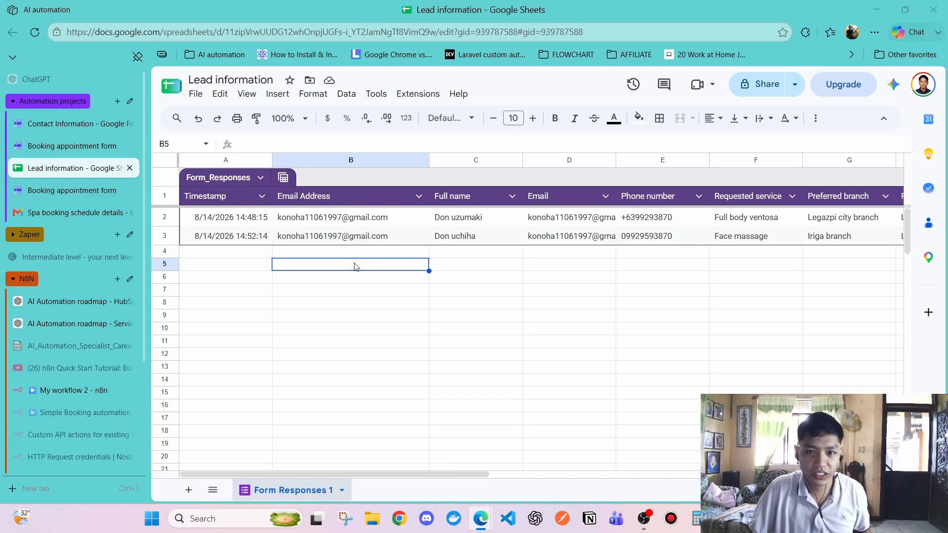
left_click(74, 390)
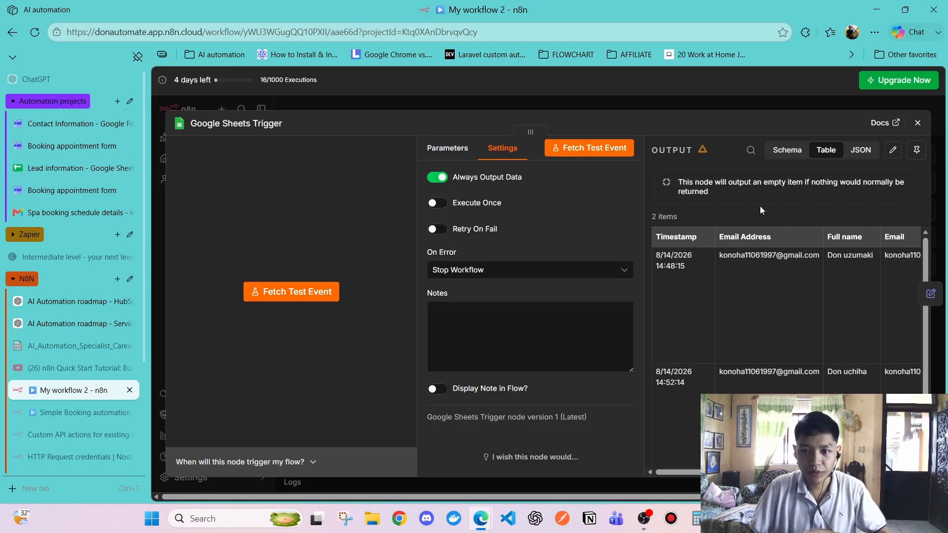
left_click(917, 122)
Switch on Always Output Data in the Edit Fields settings, toggling it several times, then close the node
double_click(705, 289)
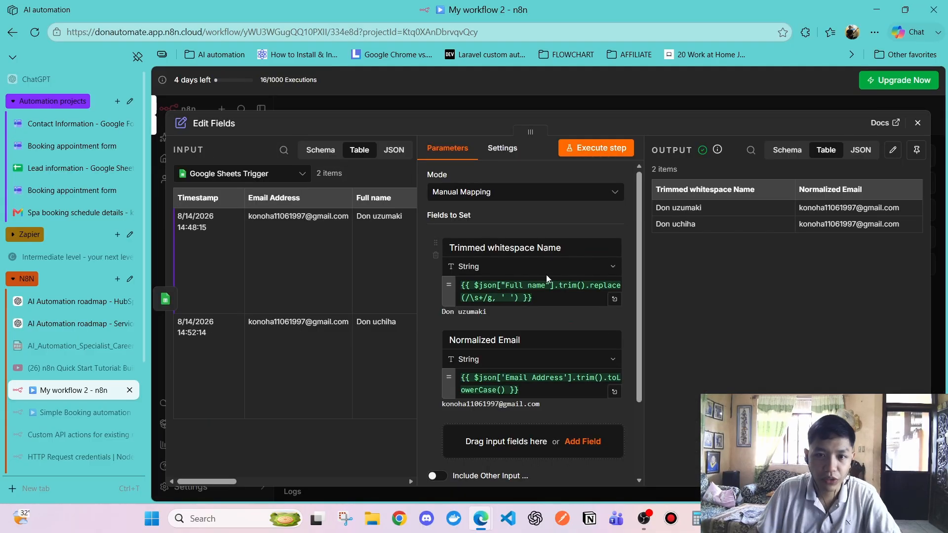
left_click(502, 148)
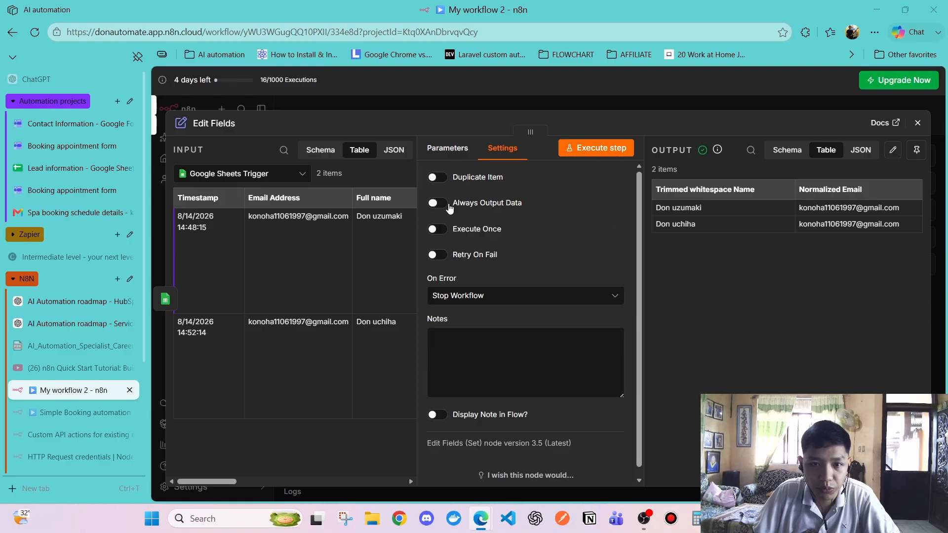
left_click(438, 202)
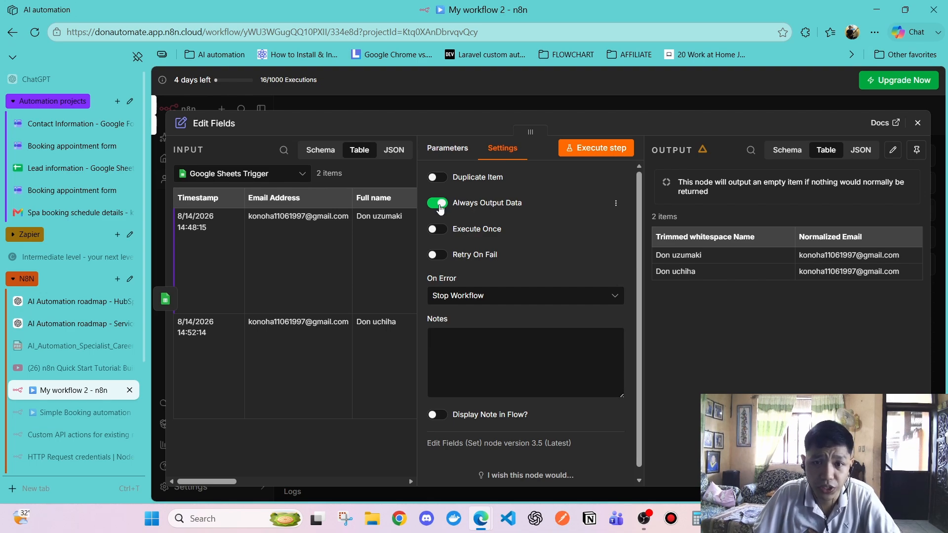
left_click(439, 206)
left_click(439, 206)
left_click(440, 208)
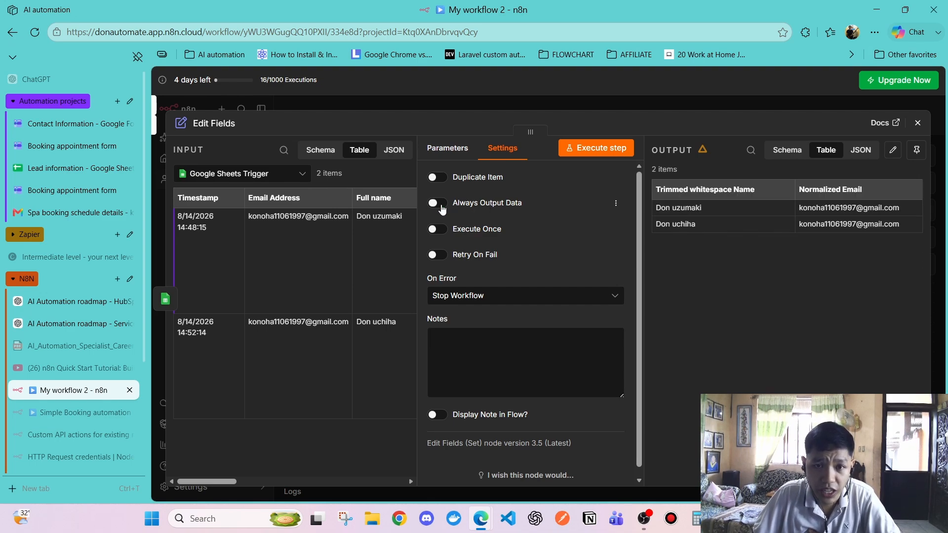
left_click(441, 207)
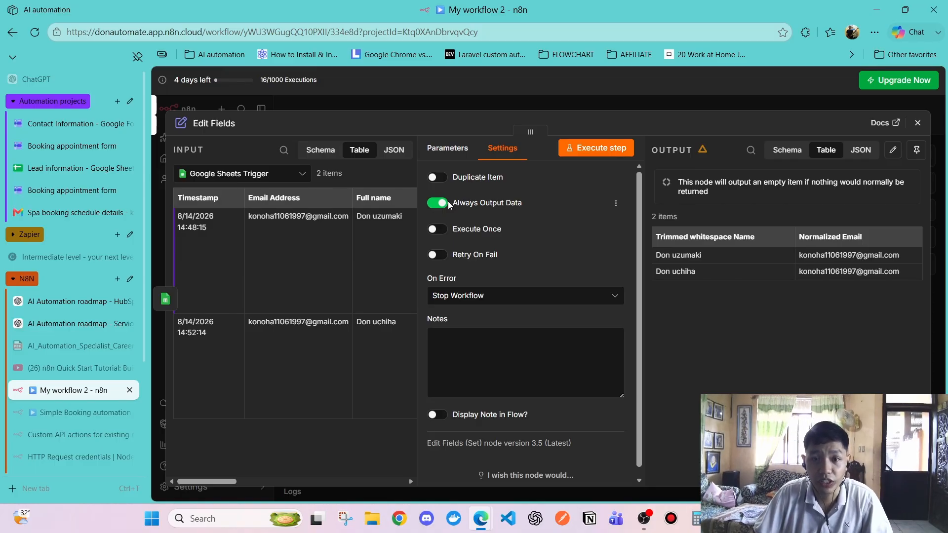
left_click(439, 204)
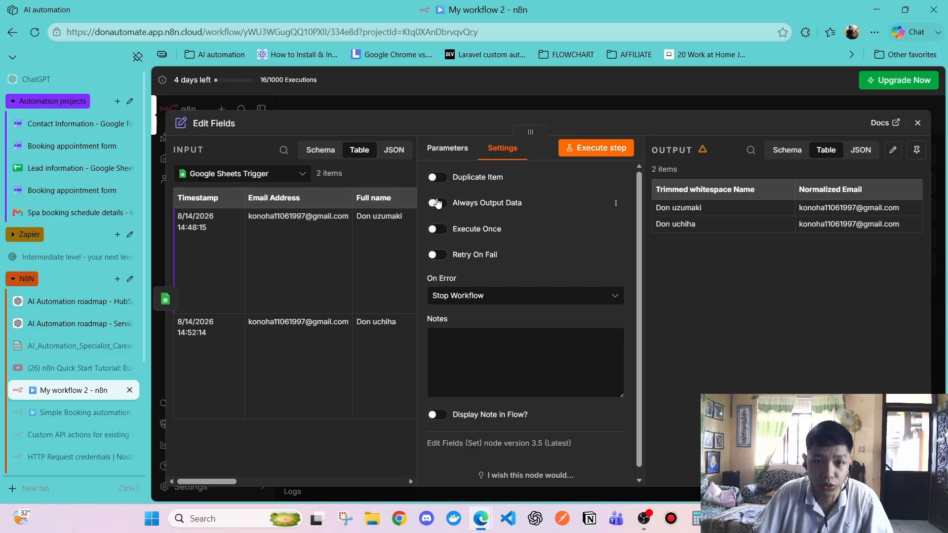
left_click(440, 204)
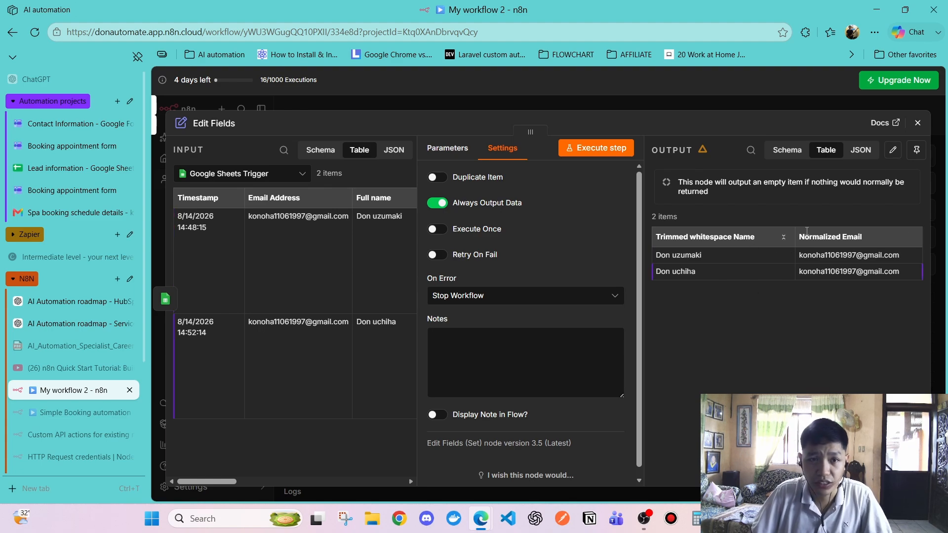
left_click(917, 123)
Scroll the canvas right and briefly reopen the Edit Fields node to look it over
left_click(625, 373)
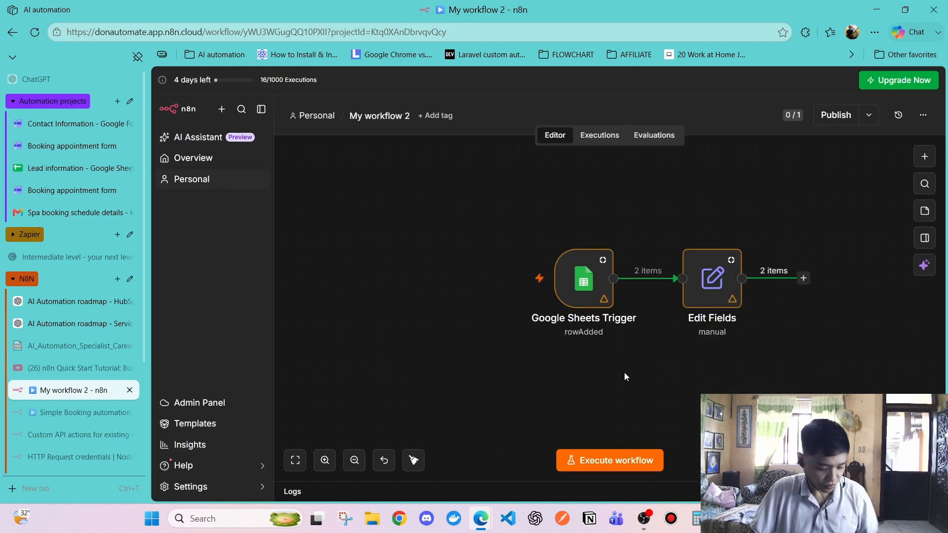
scroll(624, 372, "right", 5)
scroll(636, 363, "right", 5)
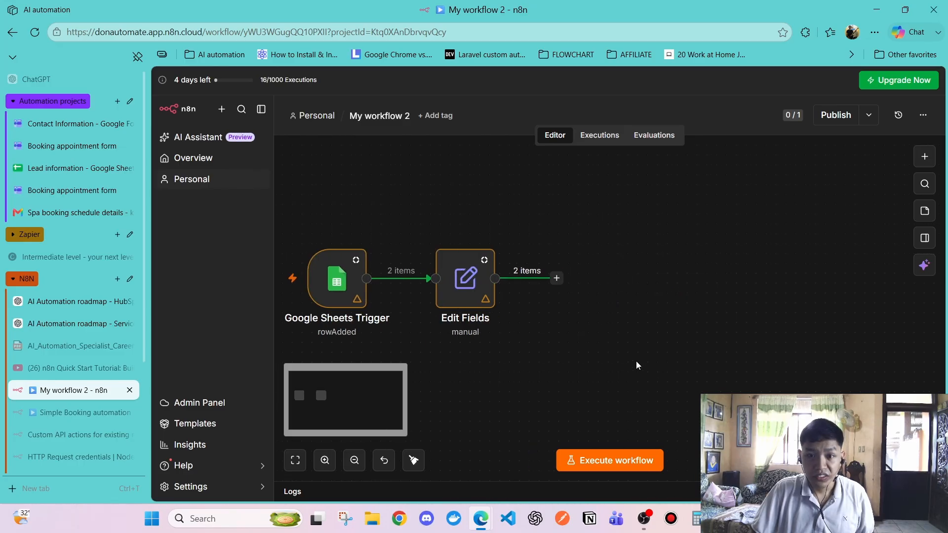
left_click(556, 278)
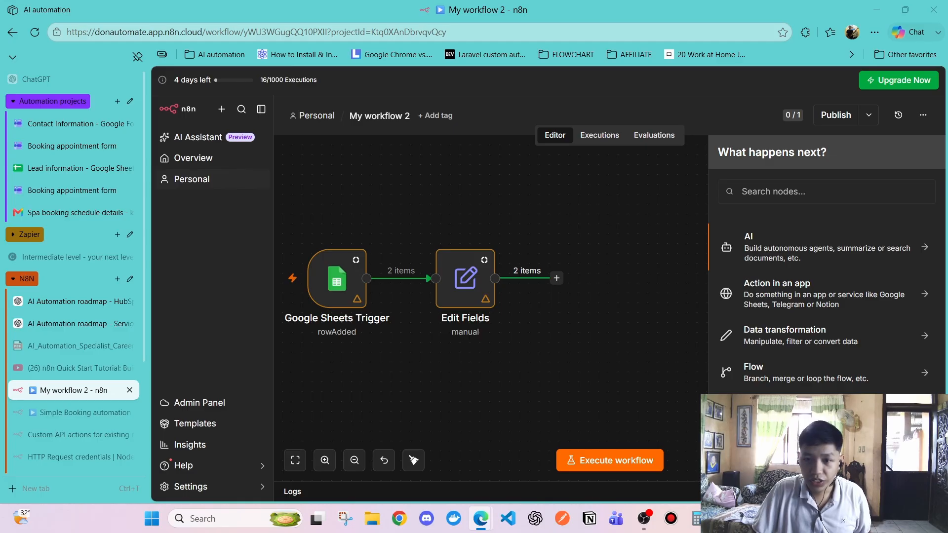
double_click(465, 279)
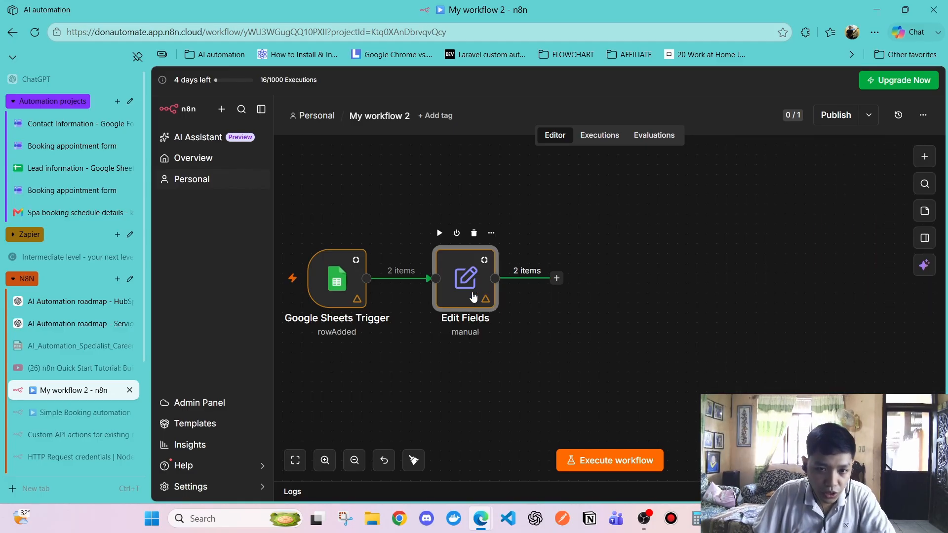
scroll(602, 326, "down", 2)
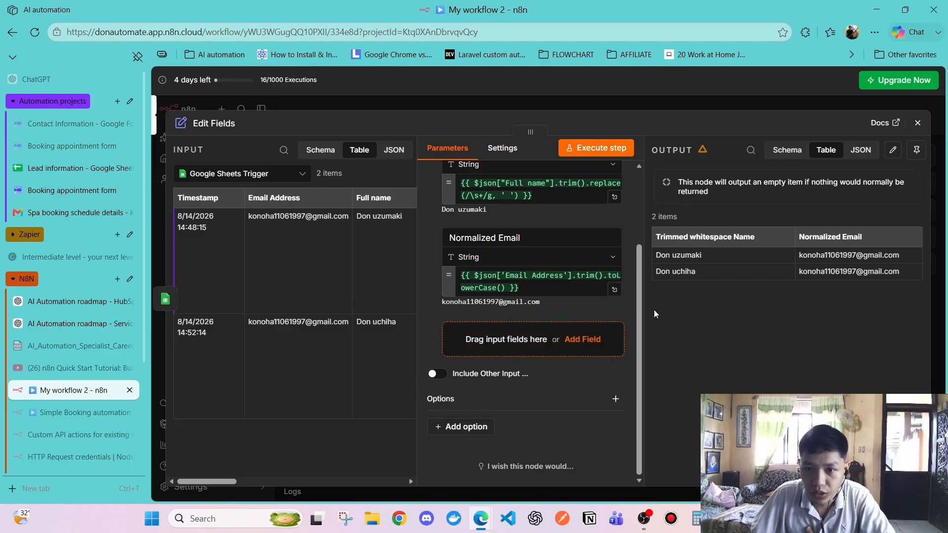
left_click(918, 123)
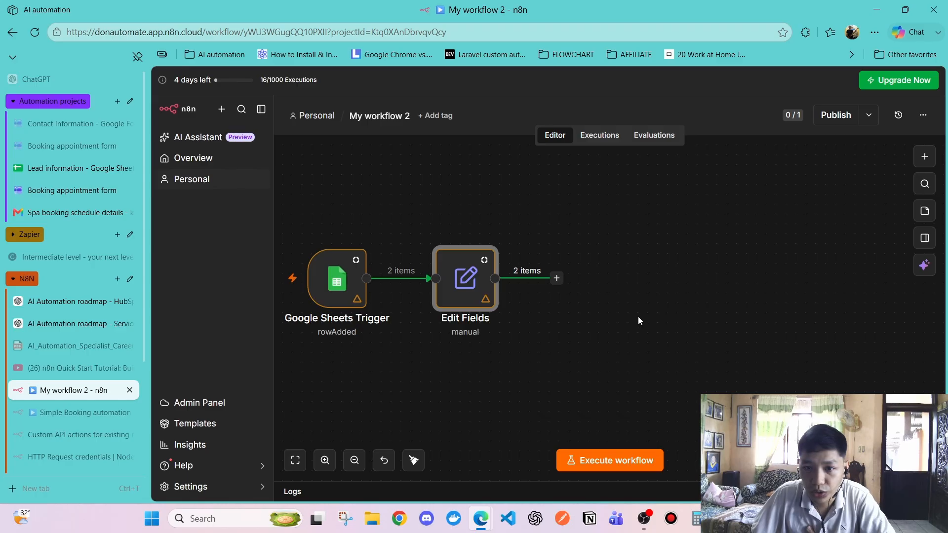
Search the node picker after Edit Fields for 'code node'
left_click(557, 278)
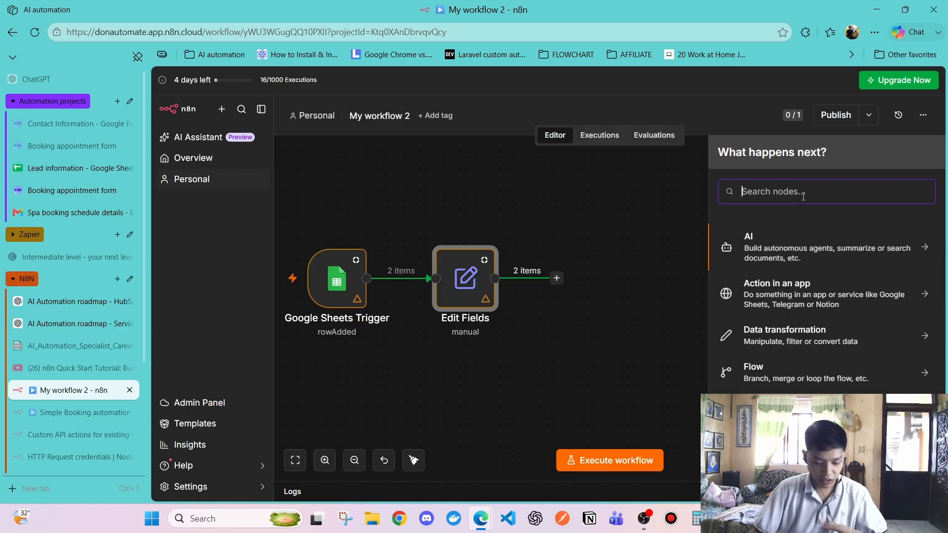
type("co")
key("BackSpace")
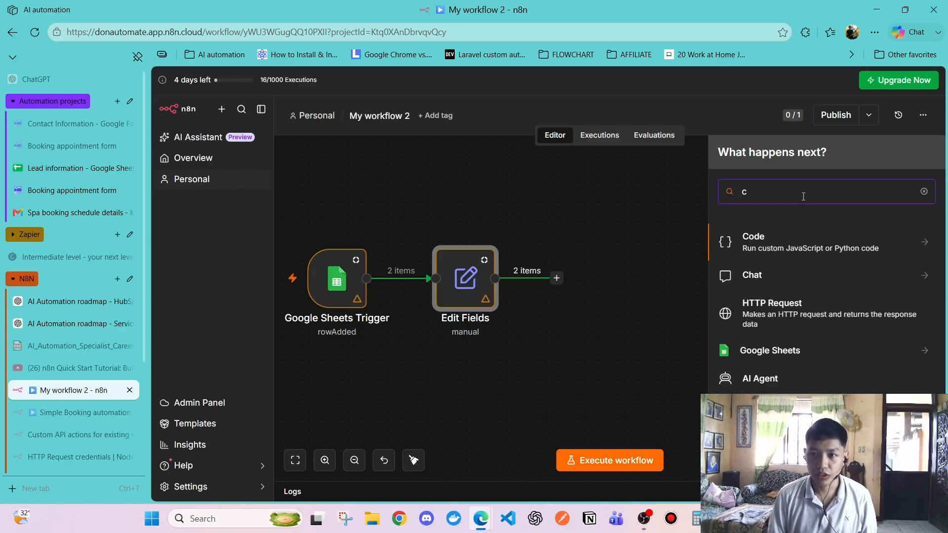
type("ode node")
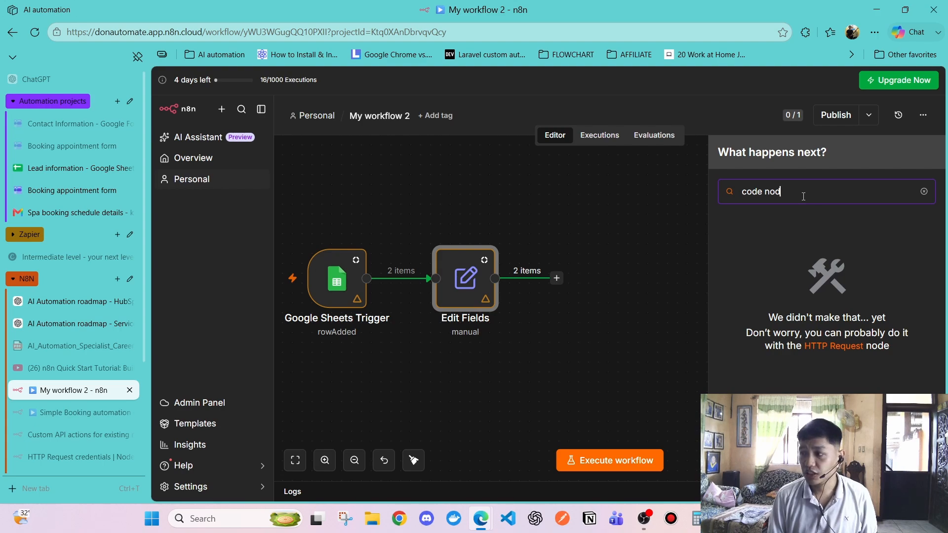
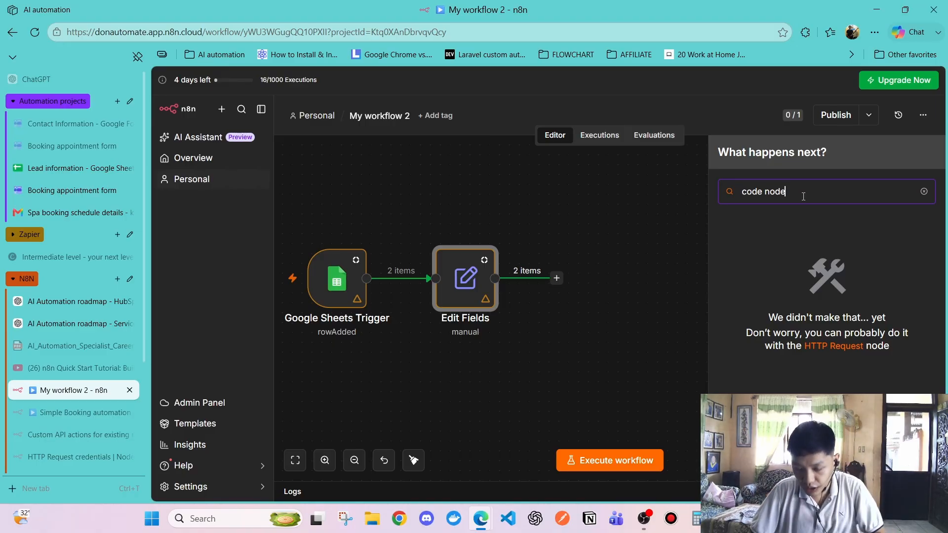
Add a Code in JavaScript node after Edit Fields from the 'code' search results
key("BackSpace")
key("BackSpace")
key("BackSpace")
key("BackSpace")
key("BackSpace")
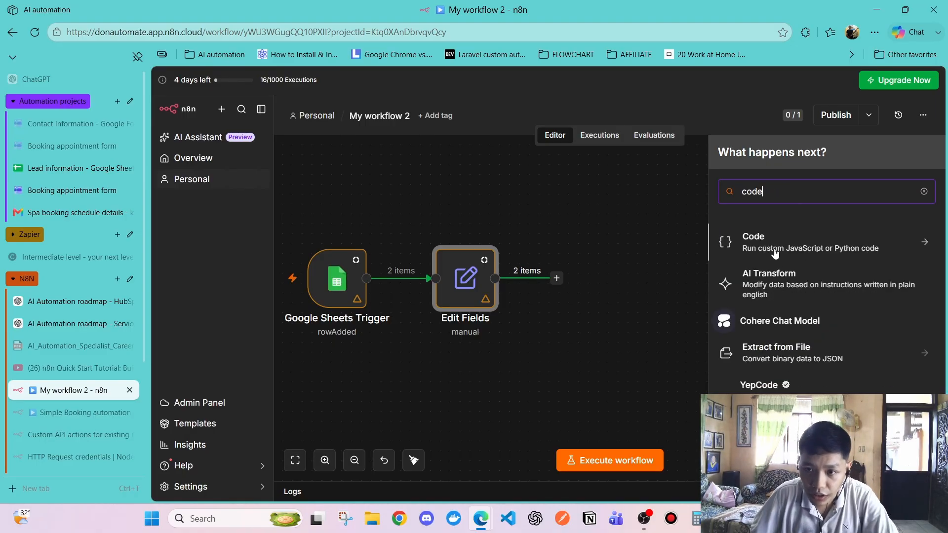
left_click(801, 242)
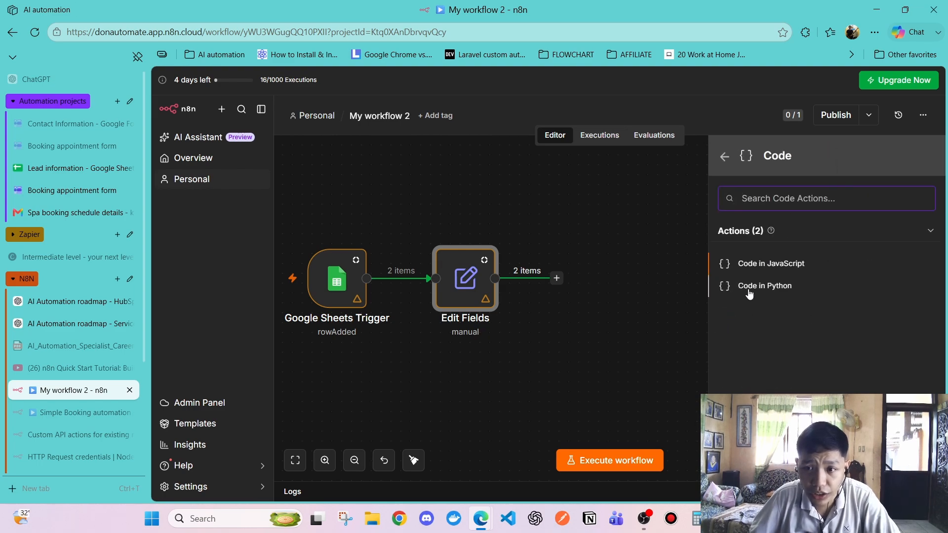
left_click(748, 269)
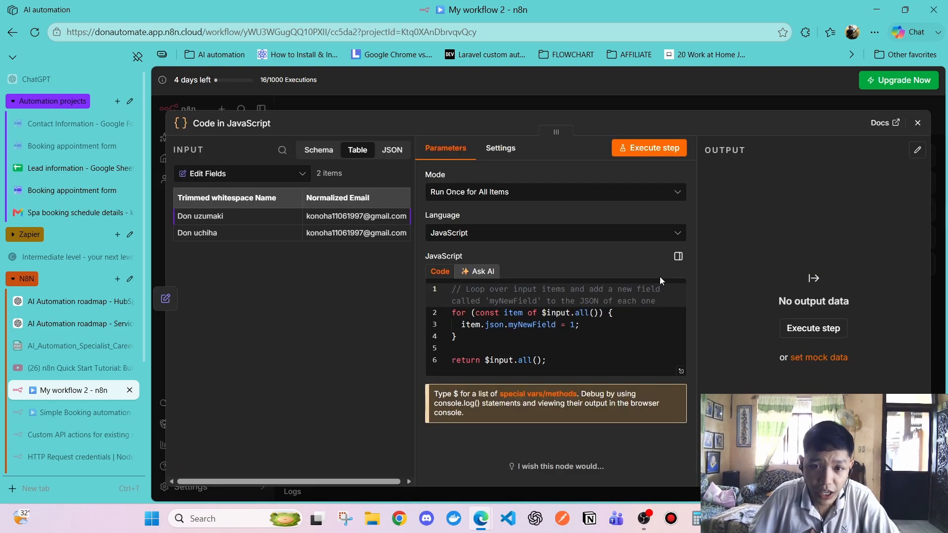
left_click(486, 271)
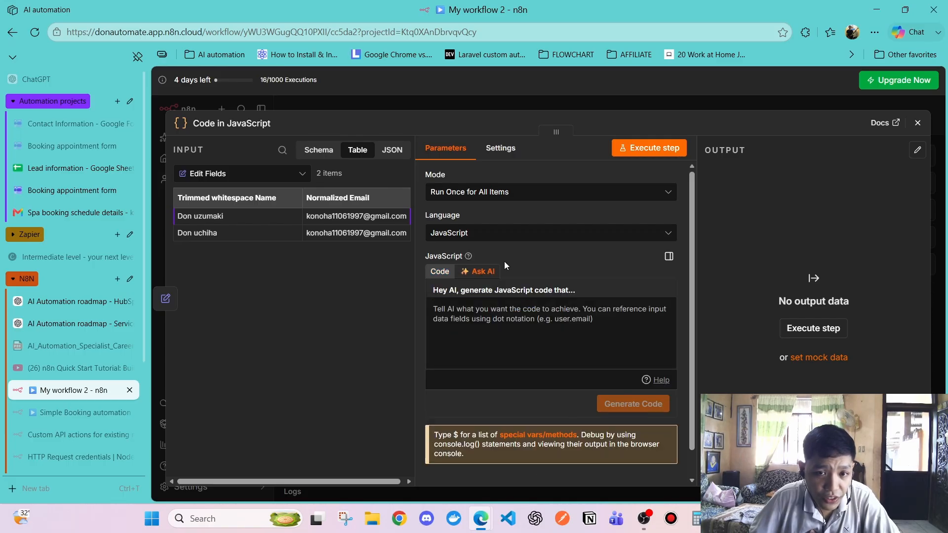
left_click(441, 276)
left_click(493, 276)
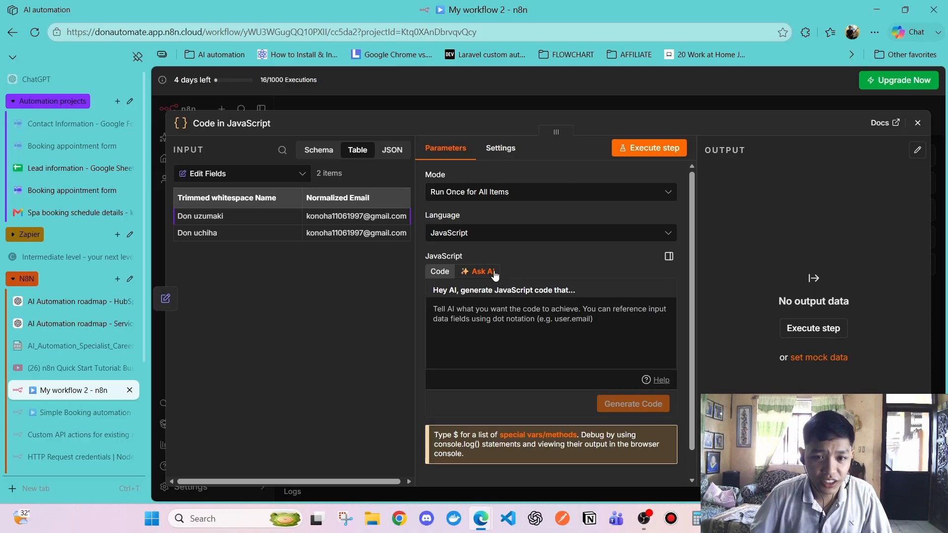
left_click(499, 315)
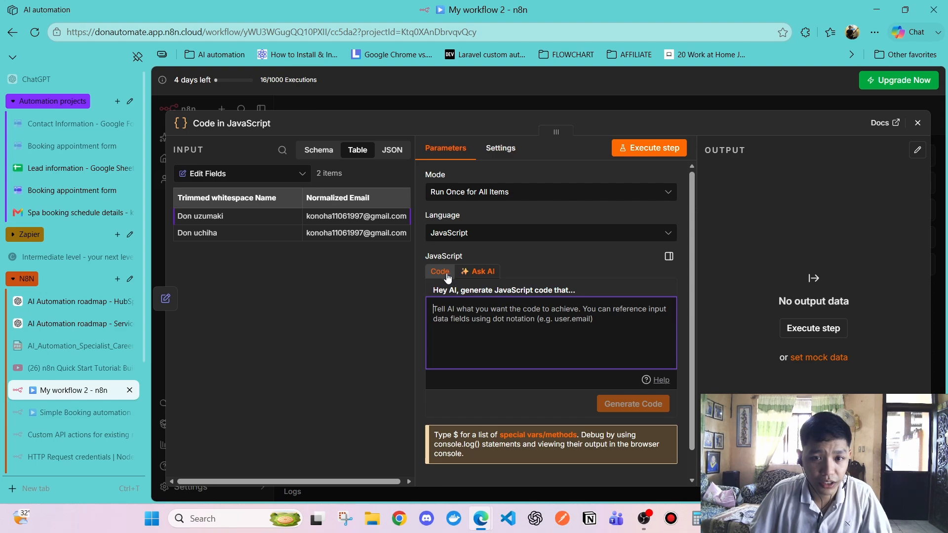
left_click(440, 272)
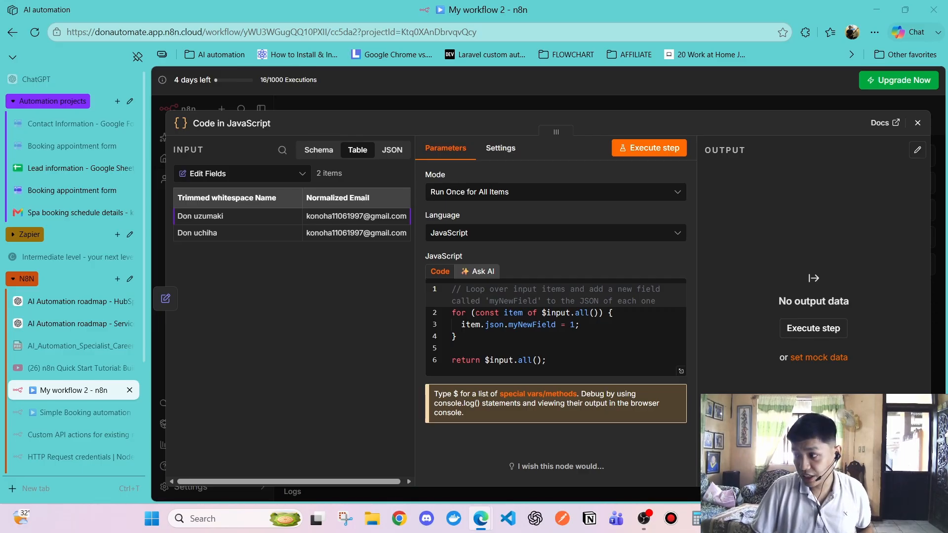
left_click(614, 369)
Replace all the sample code with the pasted phone-normalizing script
key("ctrl+a")
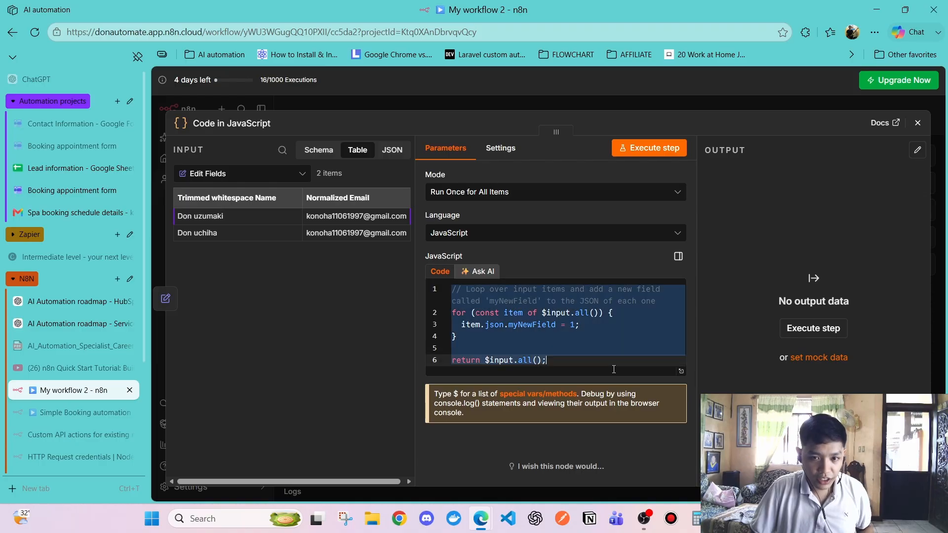
key("ctrl+v")
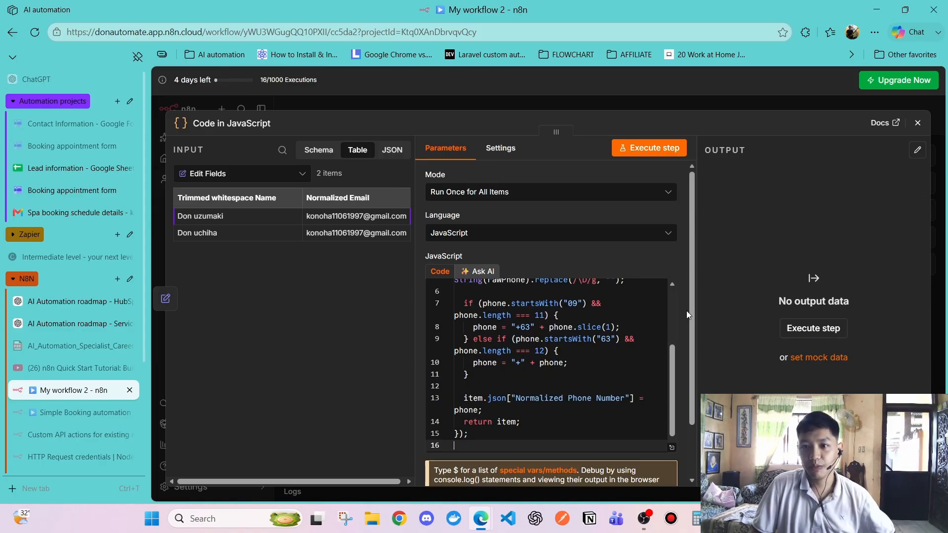
scroll(633, 319, "up", 3)
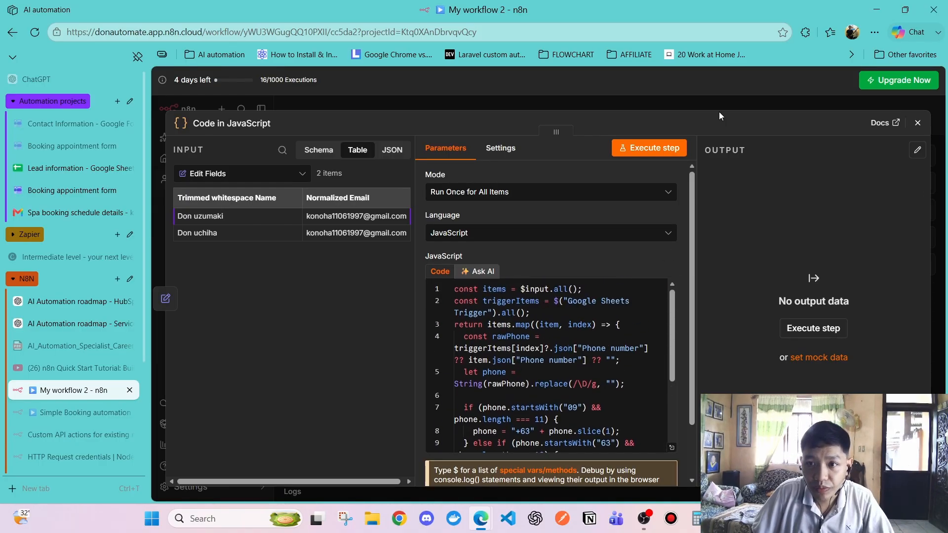
scroll(692, 357, "down", 2)
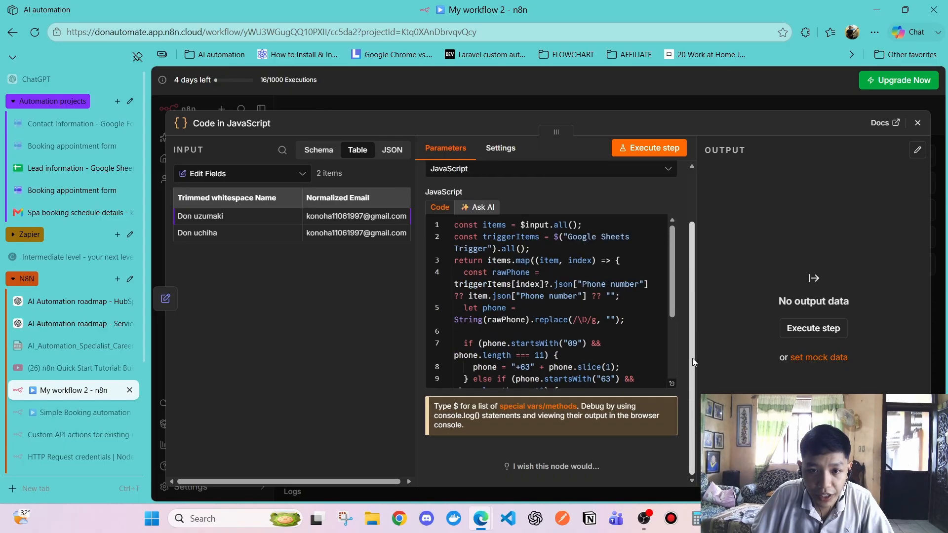
scroll(533, 331, "up", 2)
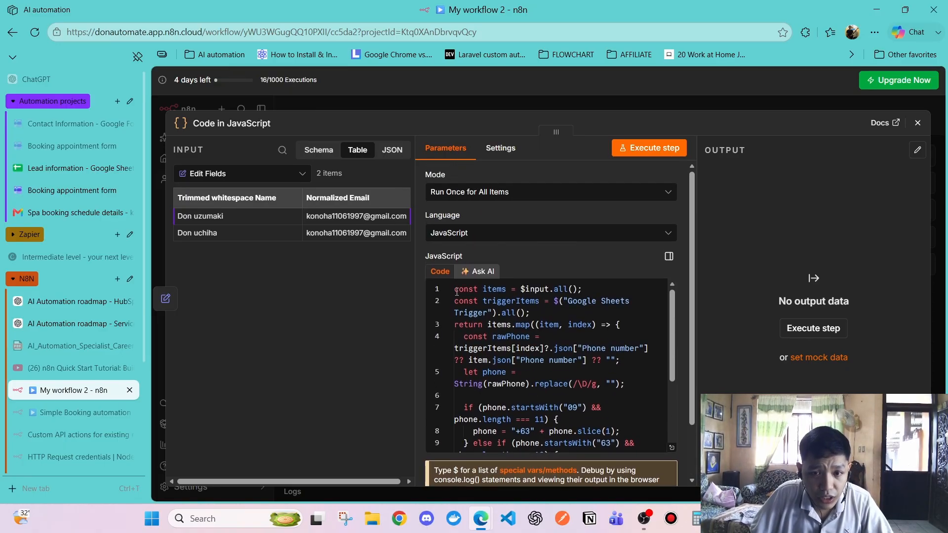
Explain line 1, highlighting the items variable and its $input.all() call, then list the input nodes
left_click_drag(457, 292, 474, 298)
left_click_drag(492, 291, 565, 290)
key("Down")
left_click(512, 295)
left_click(542, 310)
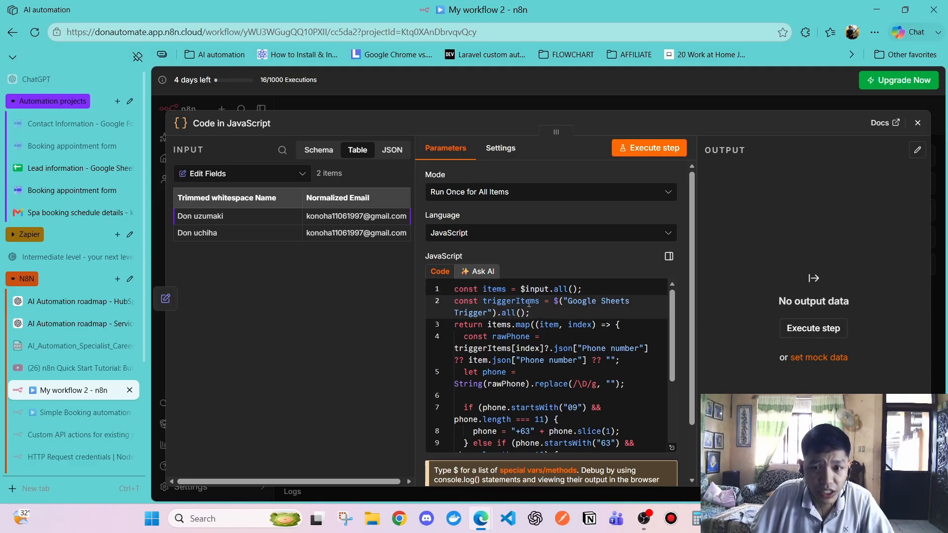
left_click_drag(516, 290, 578, 290)
left_click(566, 301)
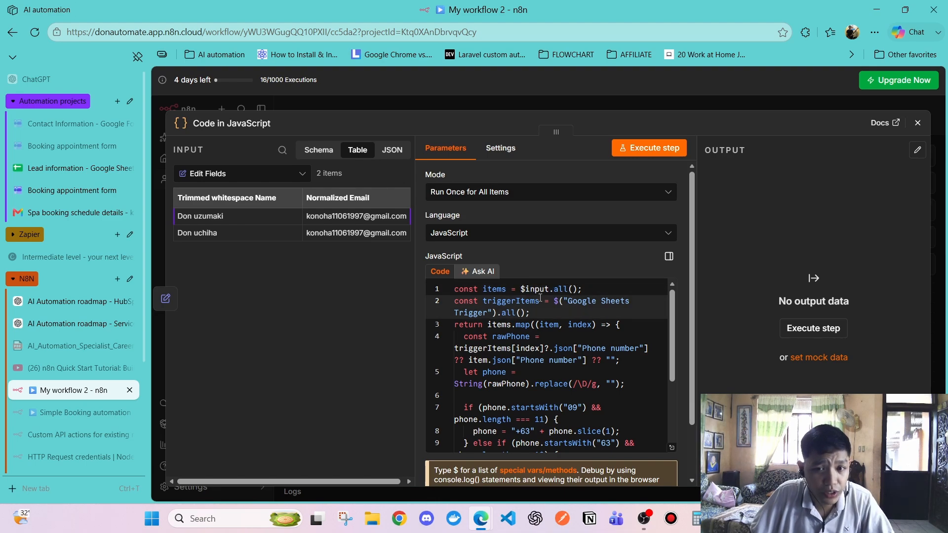
left_click(553, 290)
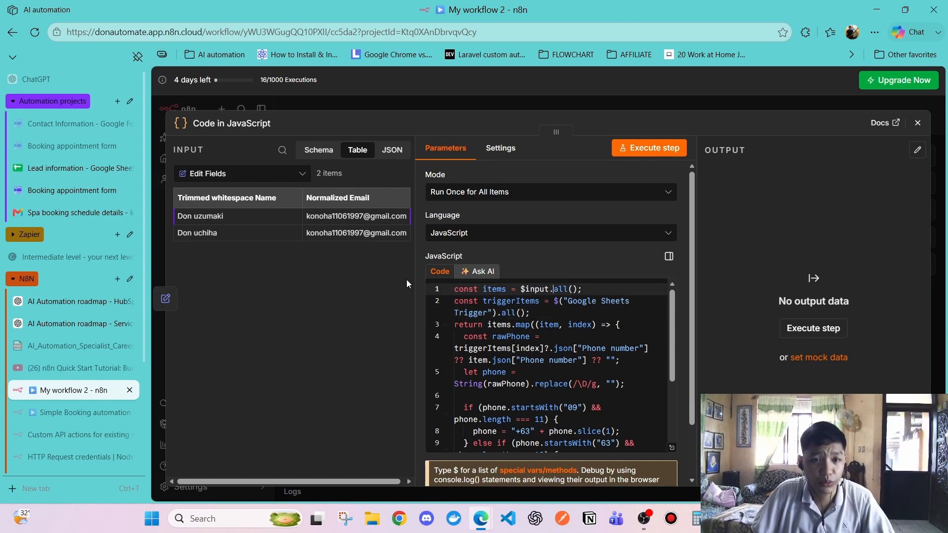
left_click(263, 176)
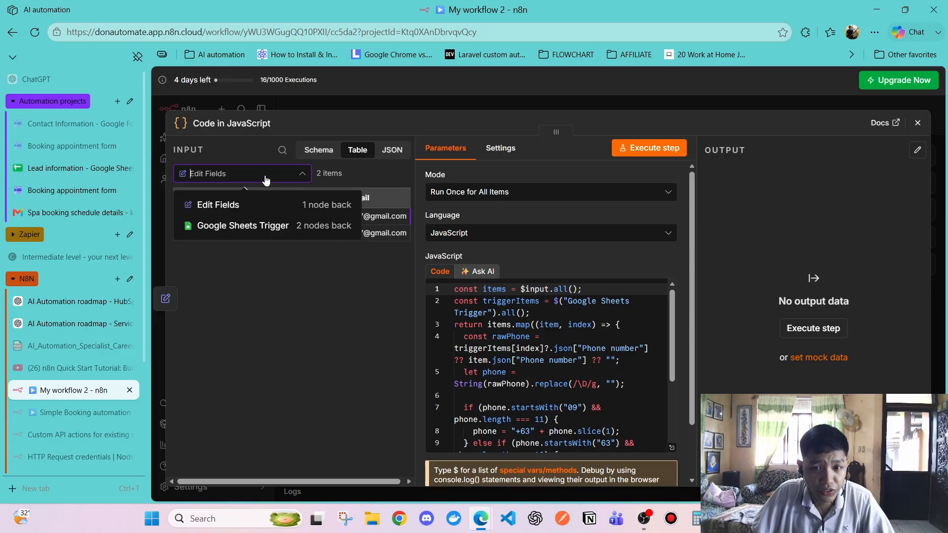
Explain $input.all() on line 1 by switching the input view between Google Sheets Trigger and Edit Fields
left_click_drag(520, 289, 577, 290)
left_click(248, 176)
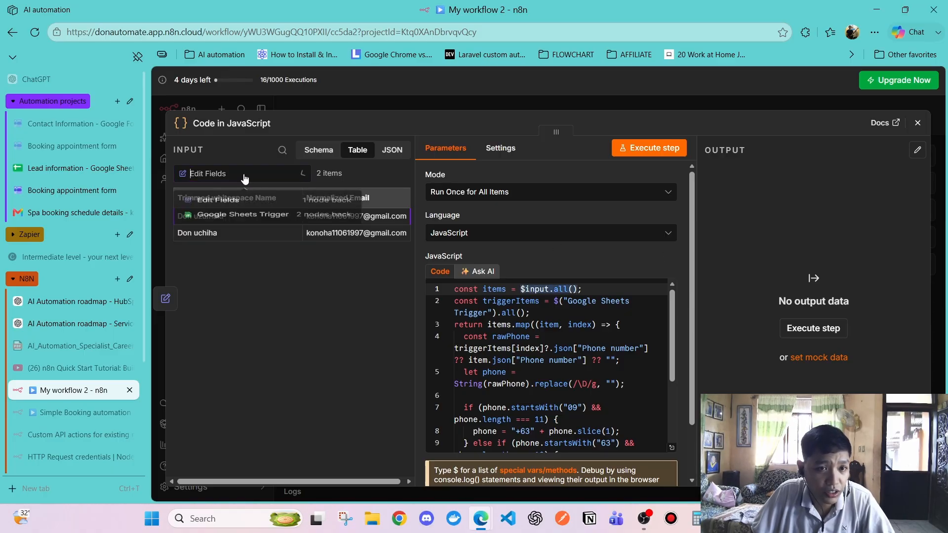
left_click(268, 226)
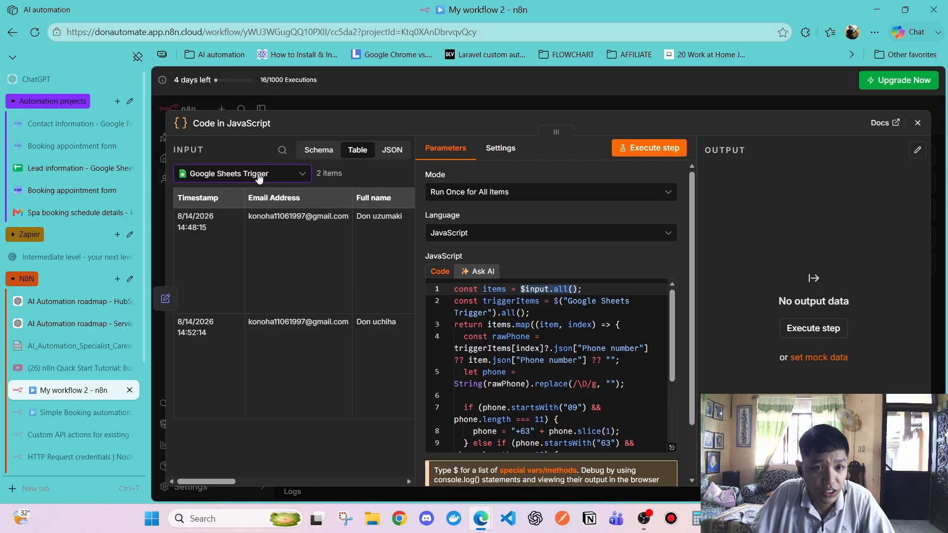
left_click(257, 175)
left_click(539, 302)
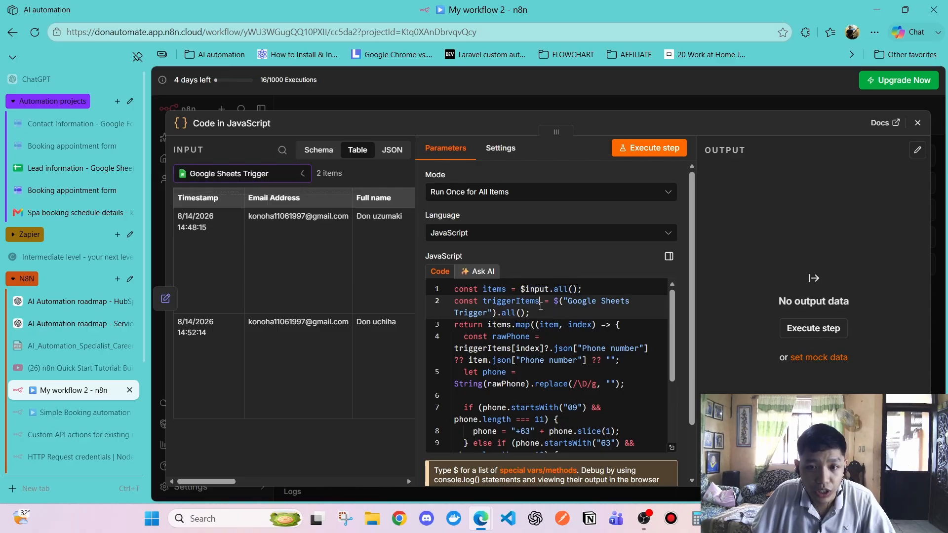
left_click_drag(515, 292, 539, 352)
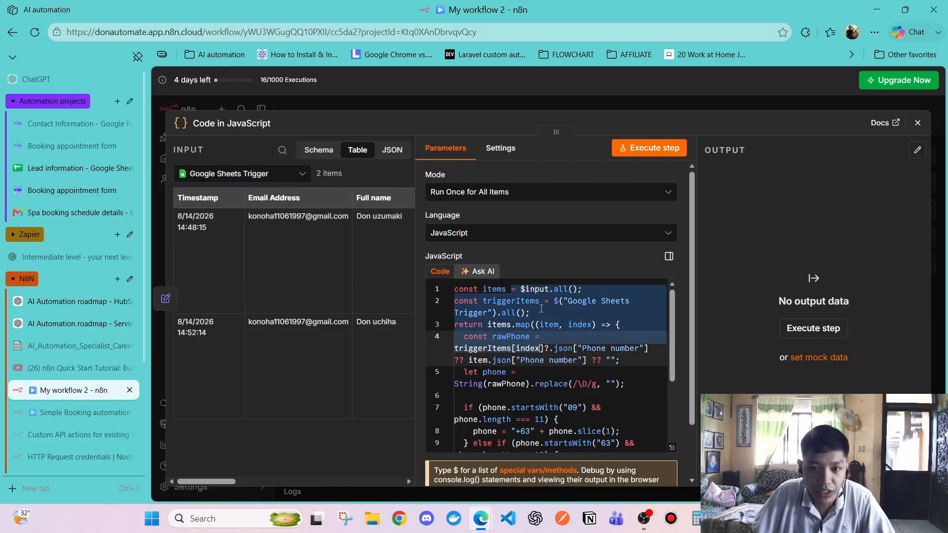
left_click(541, 308)
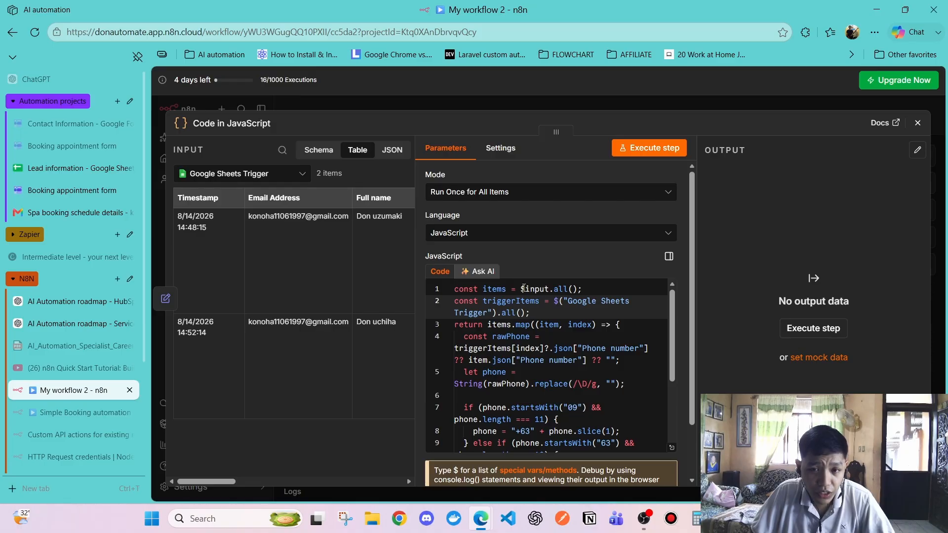
left_click_drag(521, 289, 585, 289)
left_click(584, 289)
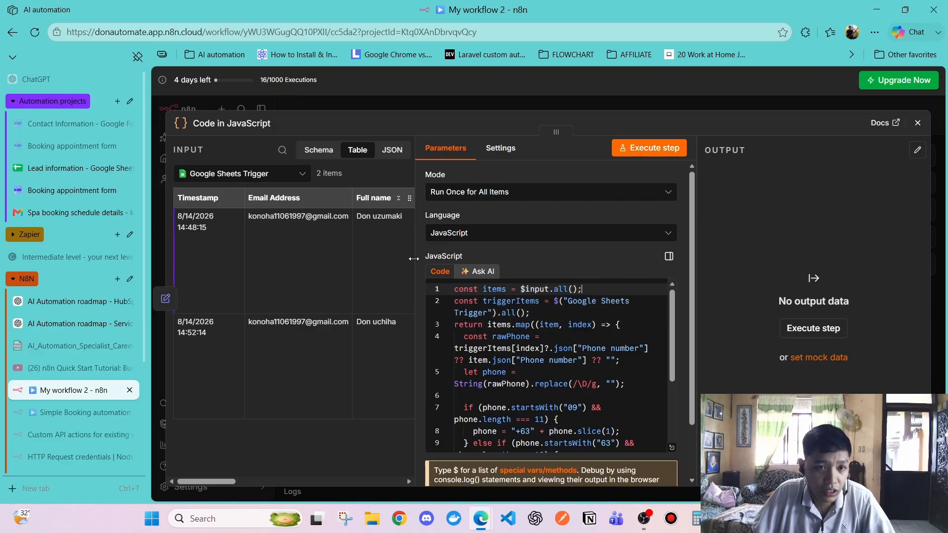
left_click(213, 177)
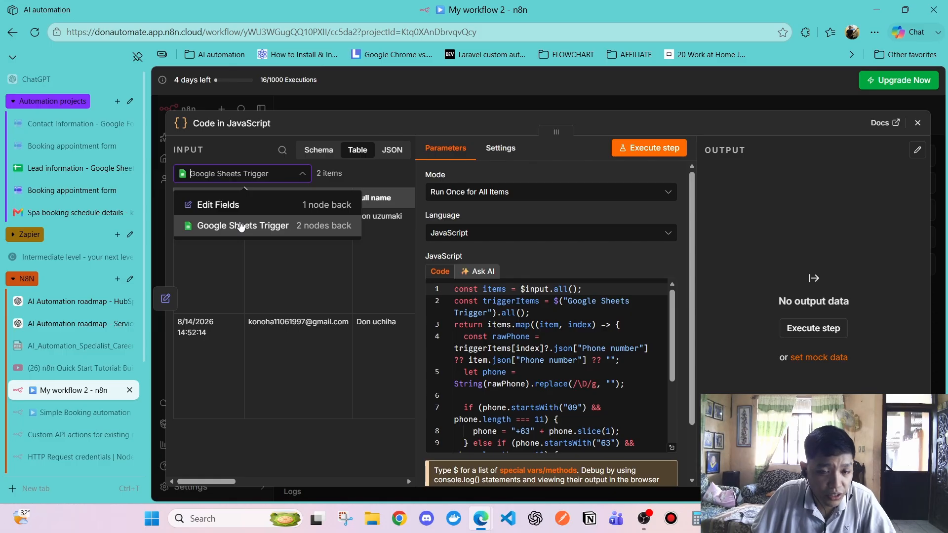
left_click(241, 227)
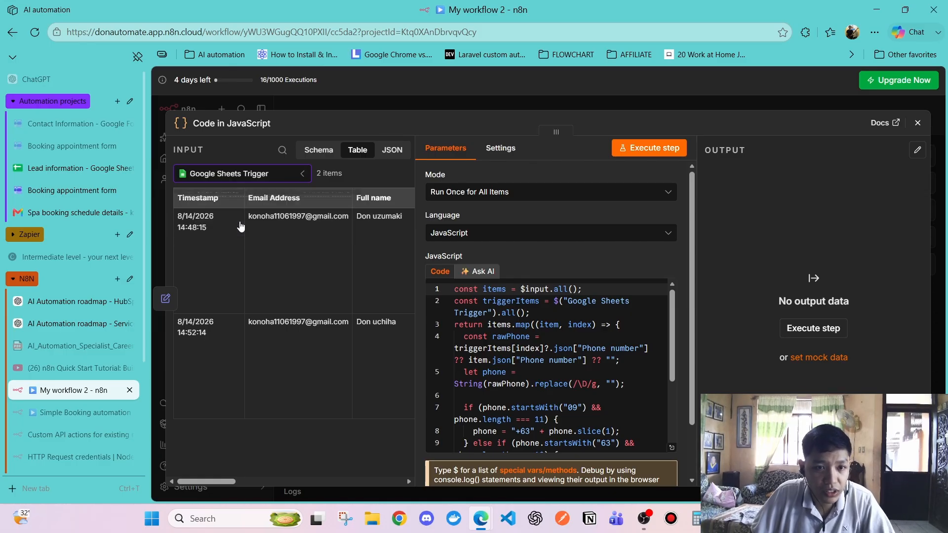
left_click(227, 177)
left_click(234, 226)
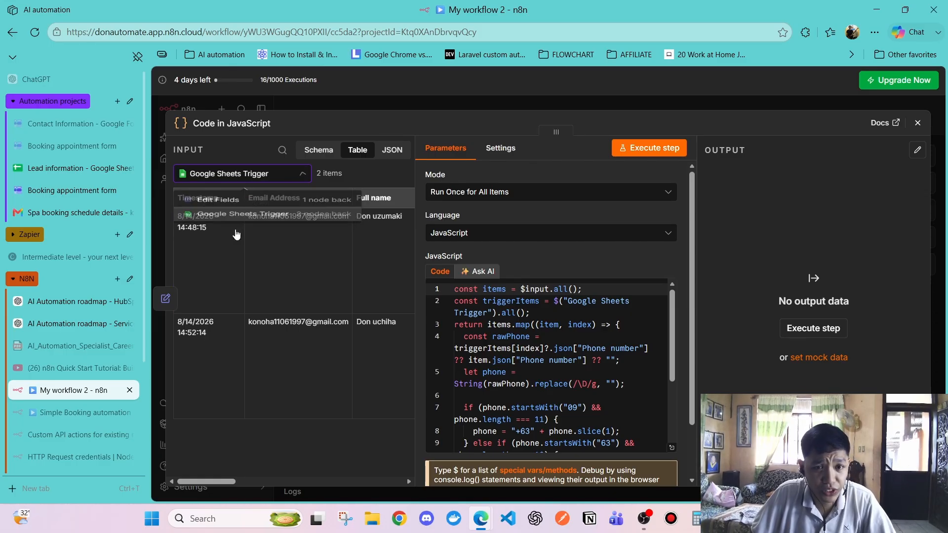
left_click(238, 183)
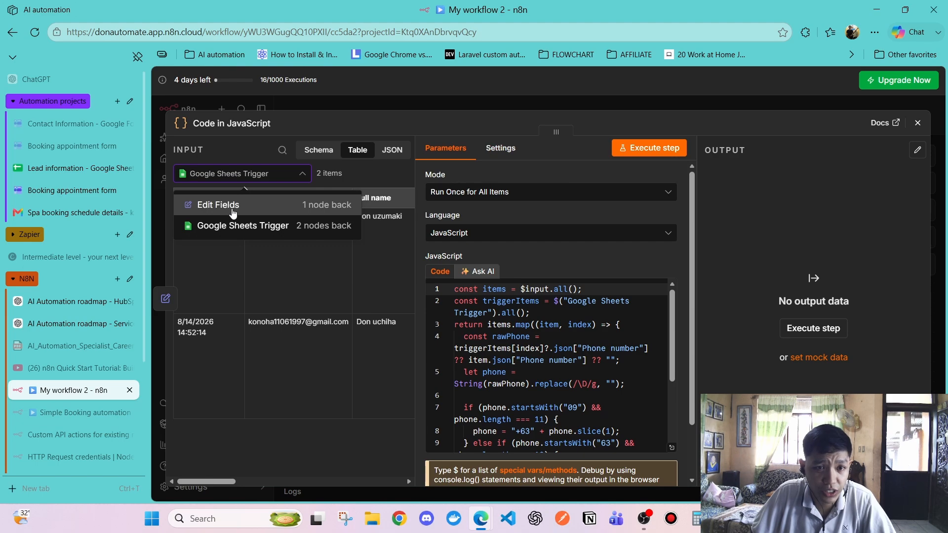
left_click(232, 204)
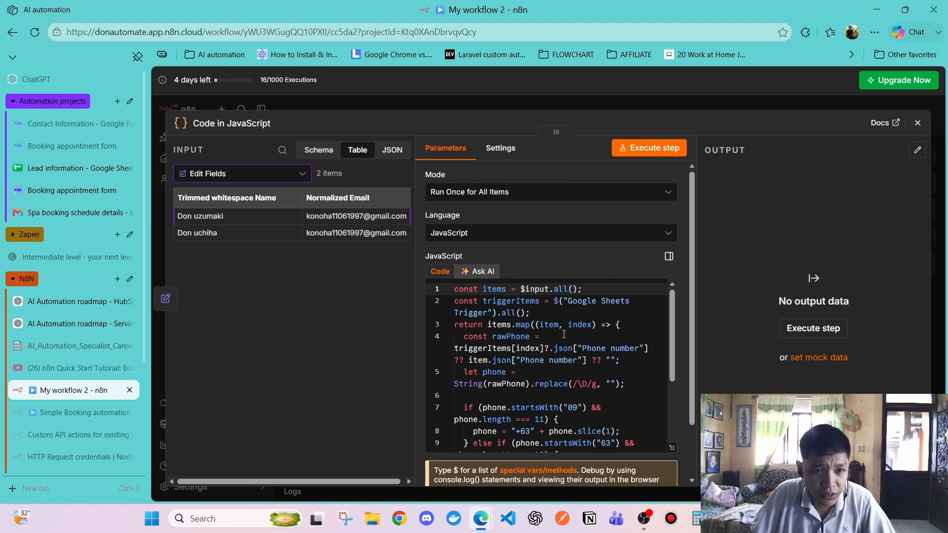
Point out the triggerItems line referencing the Google Sheets Trigger's .all() data, comparing both input views
left_click(526, 302)
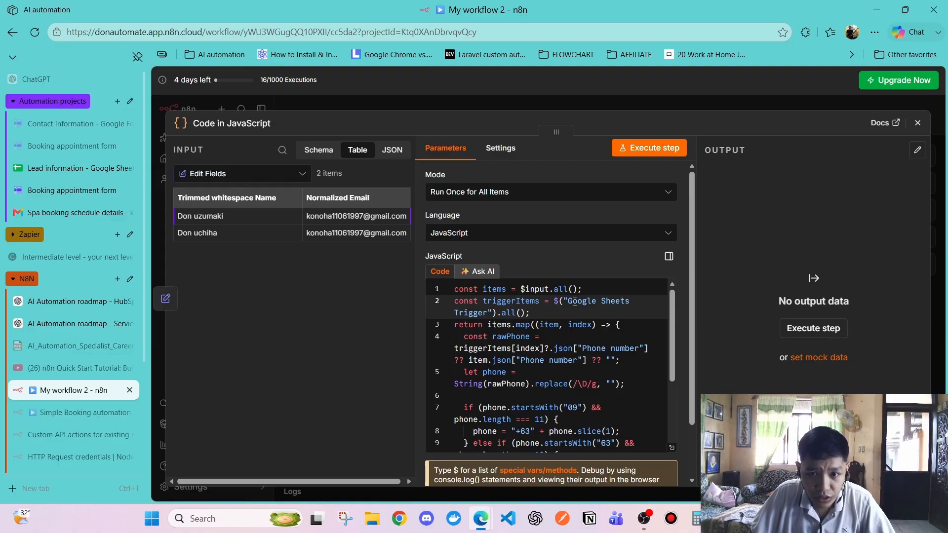
left_click_drag(565, 302, 632, 300)
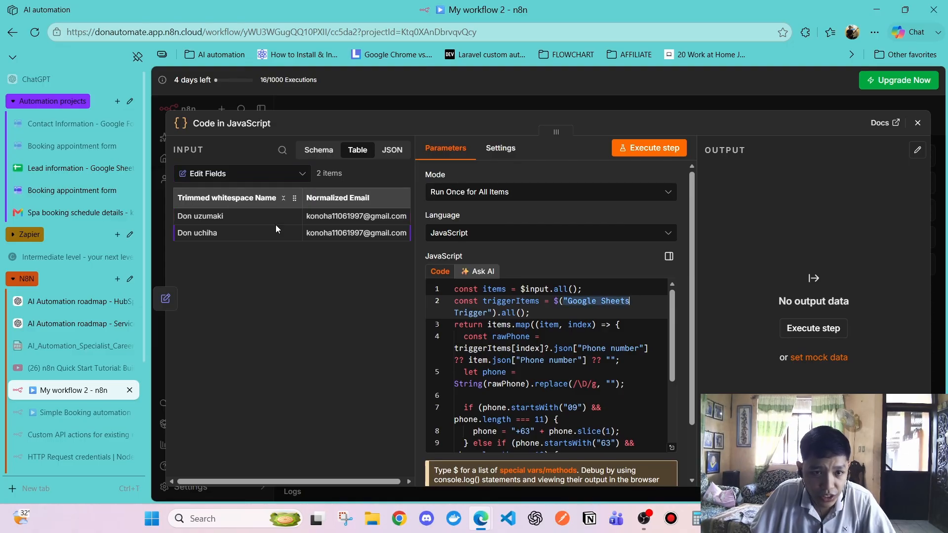
left_click(256, 175)
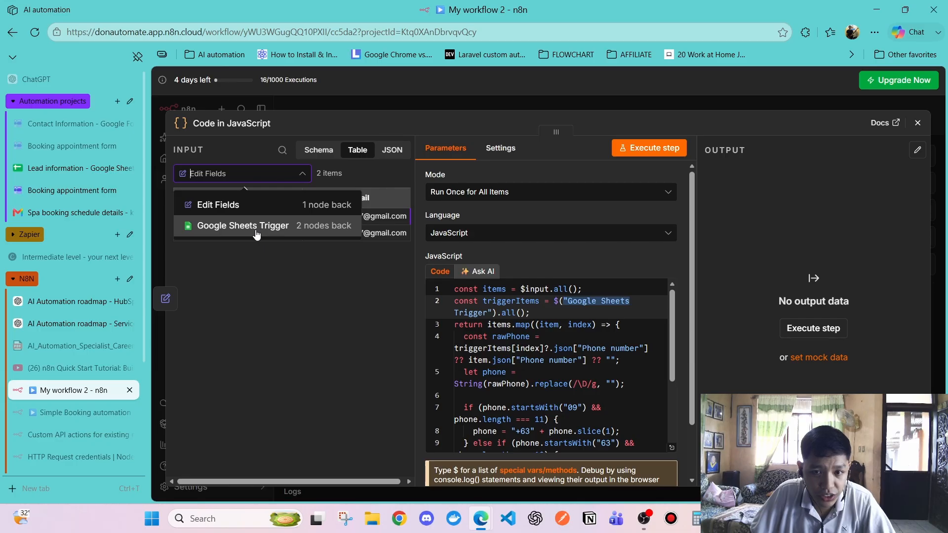
left_click(378, 296)
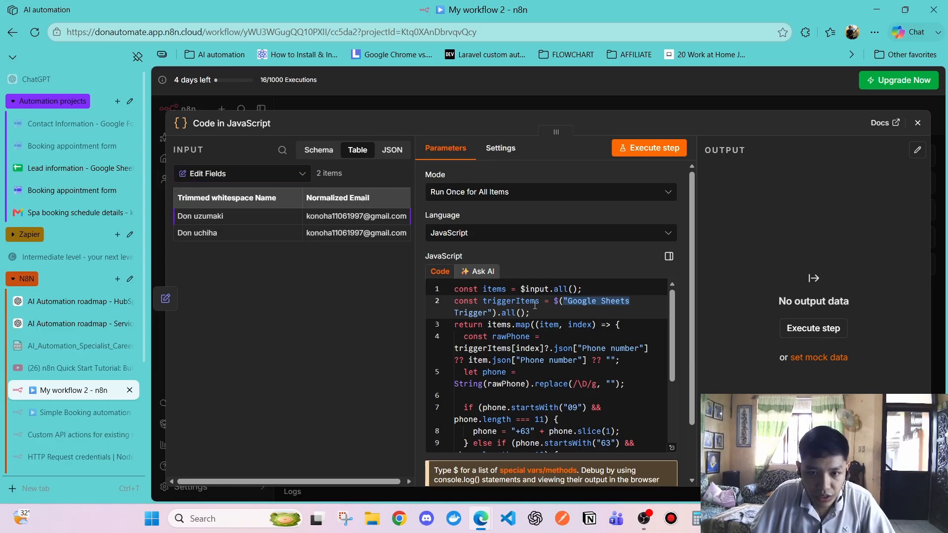
left_click(257, 174)
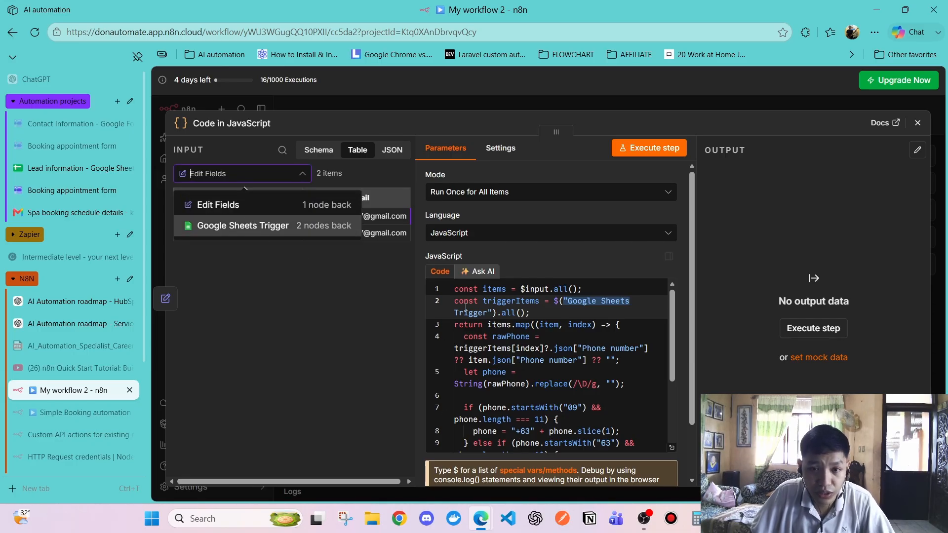
left_click(479, 312)
left_click_drag(496, 313, 526, 314)
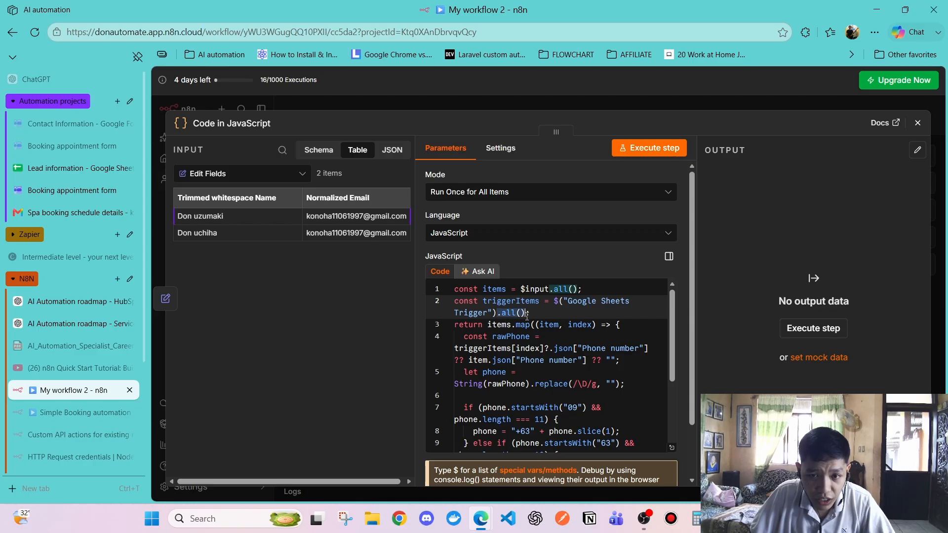
left_click(246, 175)
left_click(250, 221)
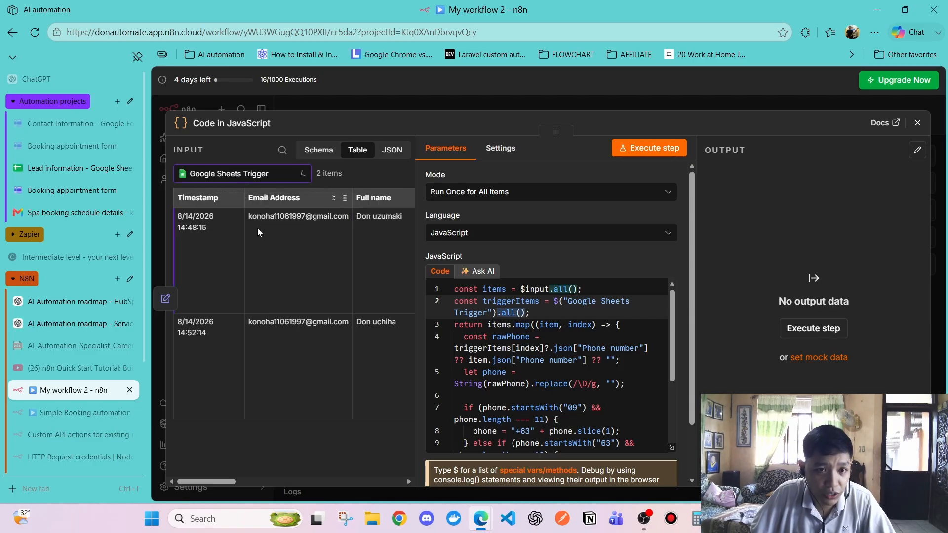
left_click(251, 174)
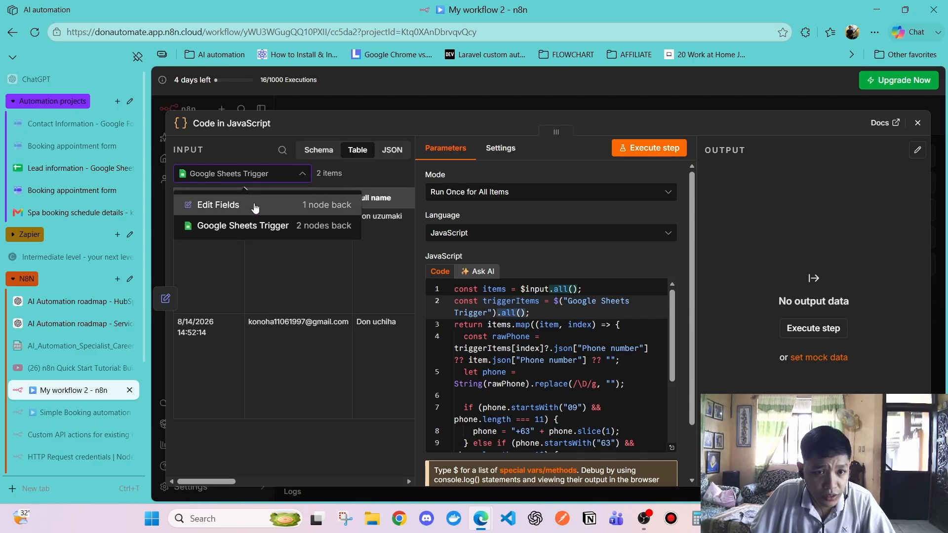
left_click(250, 204)
Explain the line 3 map over items with its item and index arguments, and triggerItems[index]
left_click(524, 327)
left_click(534, 324)
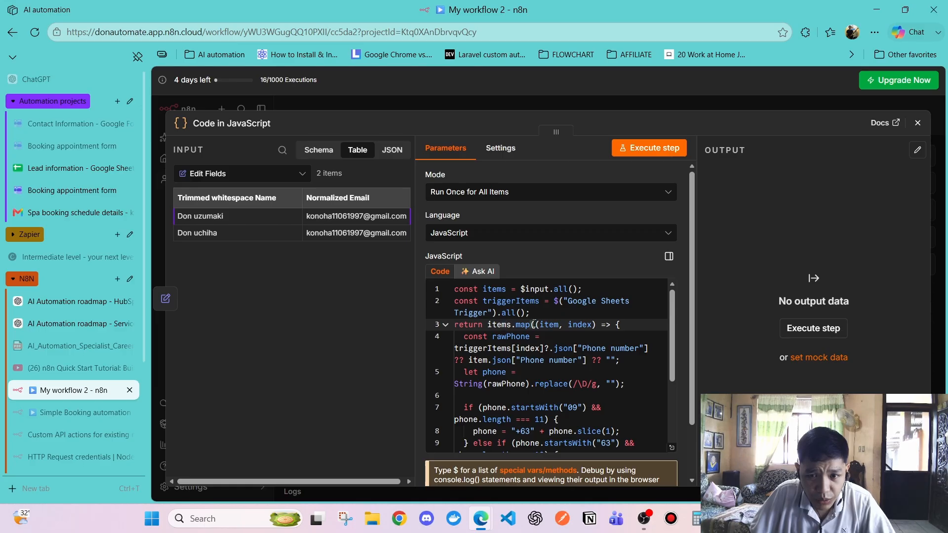
left_click_drag(516, 325, 593, 327)
left_click(544, 345)
left_click(517, 326)
left_click(548, 339)
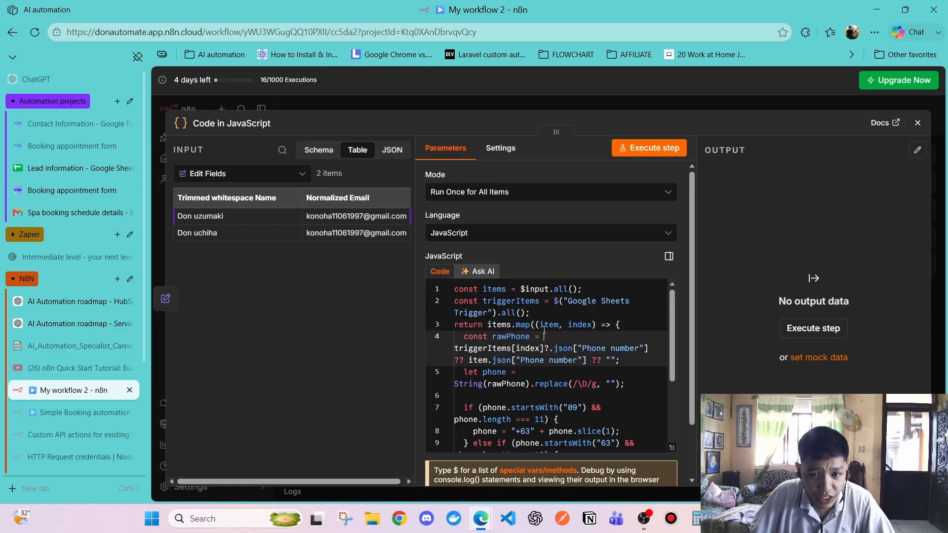
scroll(540, 324, "down", 1)
scroll(494, 335, "up", 1)
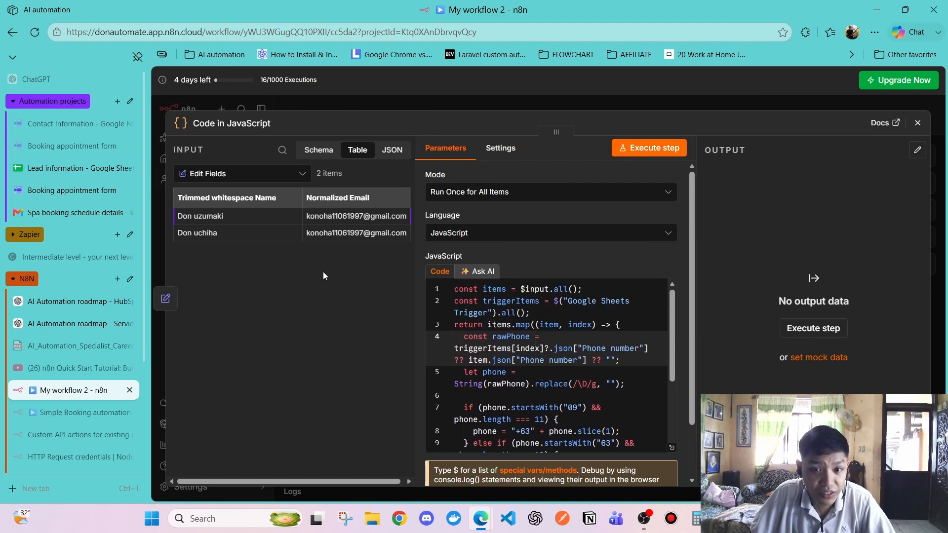
scroll(484, 330, "down", 2)
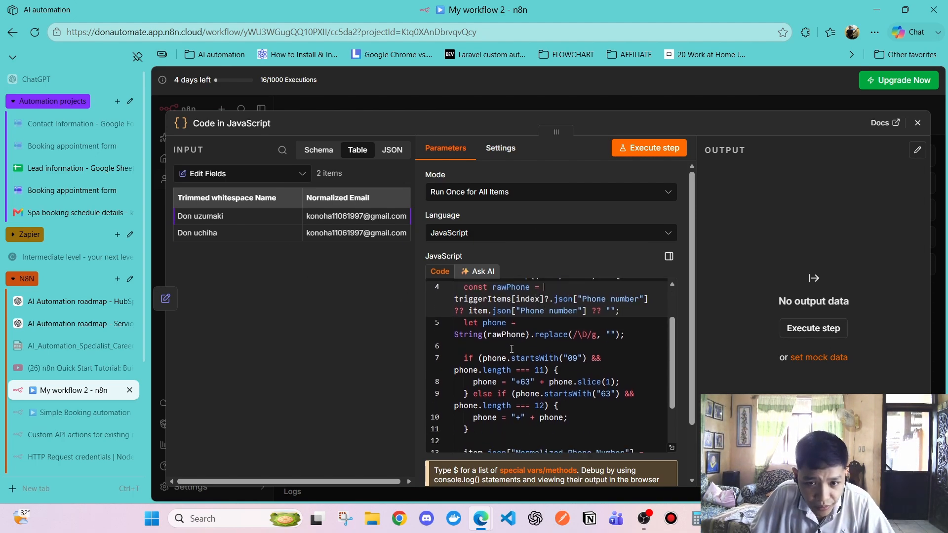
scroll(486, 338, "up", 2)
left_click(545, 350)
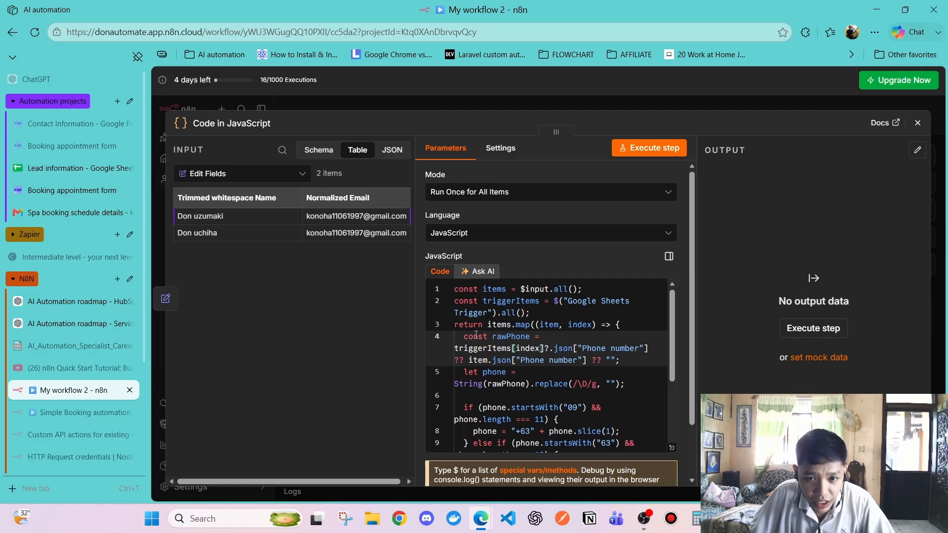
scroll(475, 335, "down", 3)
scroll(493, 324, "up", 3)
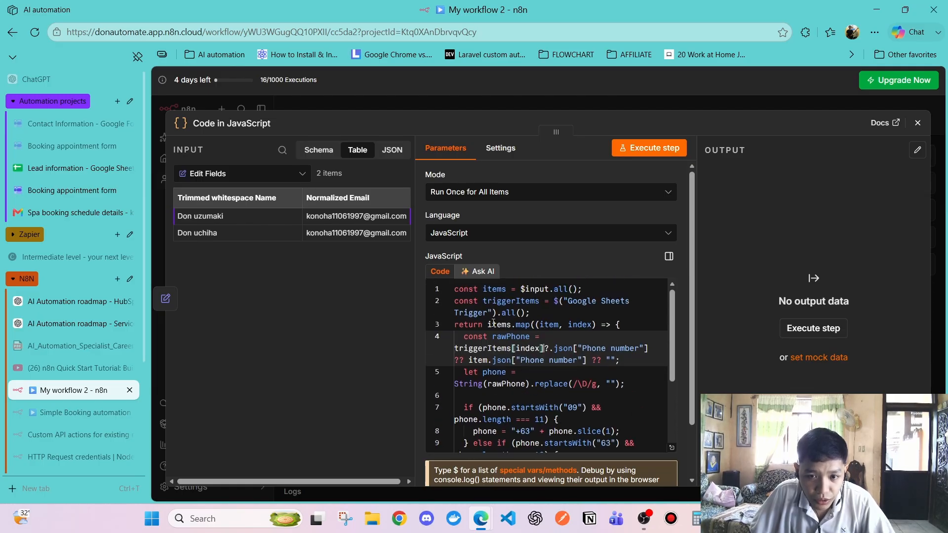
scroll(497, 386, "down", 2)
scroll(489, 360, "up", 2)
Explain the rawPhone lookup of the Phone number on line 4 and the cleanup on line 5
left_click(472, 337)
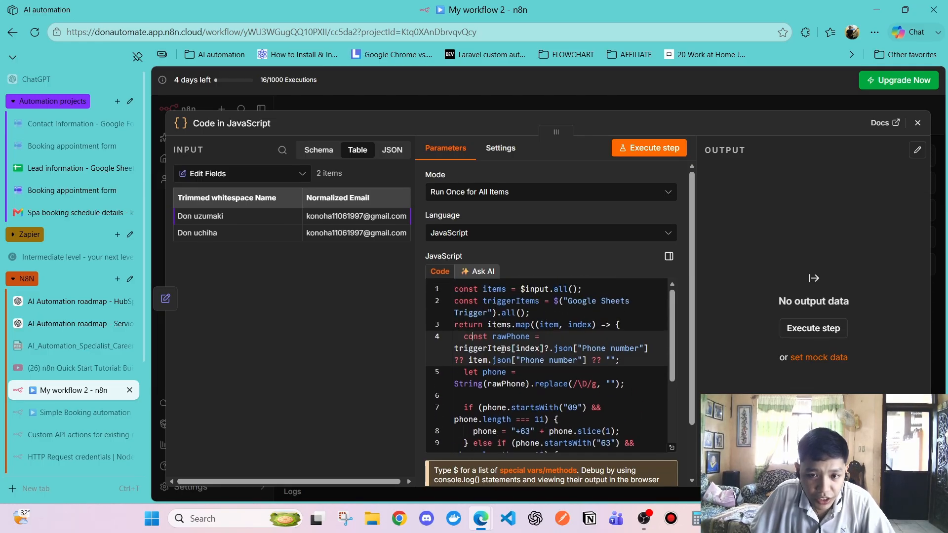
scroll(519, 364, "down", 2)
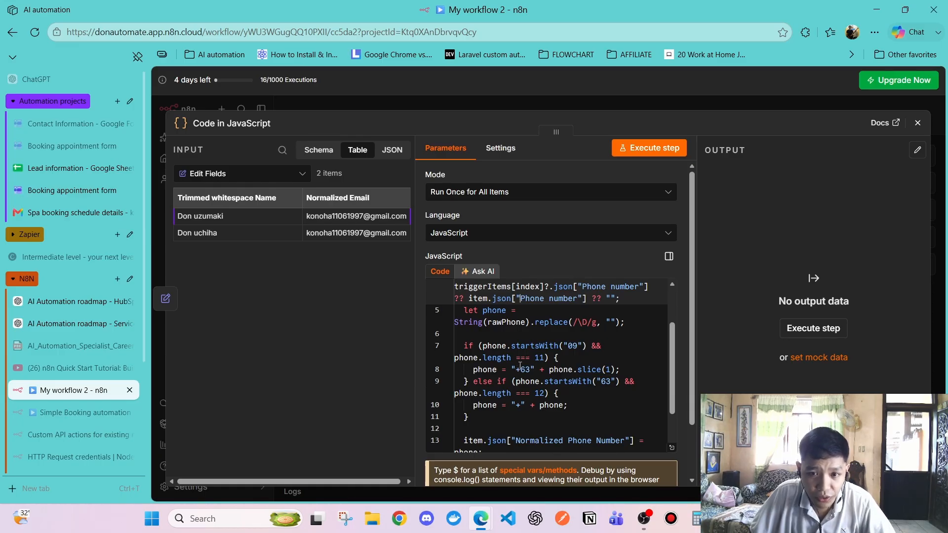
scroll(520, 365, "up", 2)
left_click(514, 325)
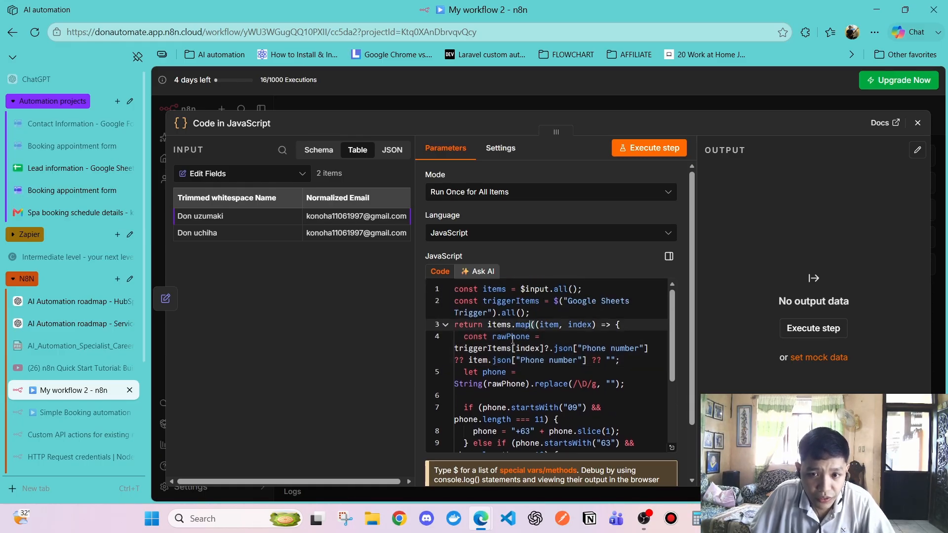
left_click(512, 338)
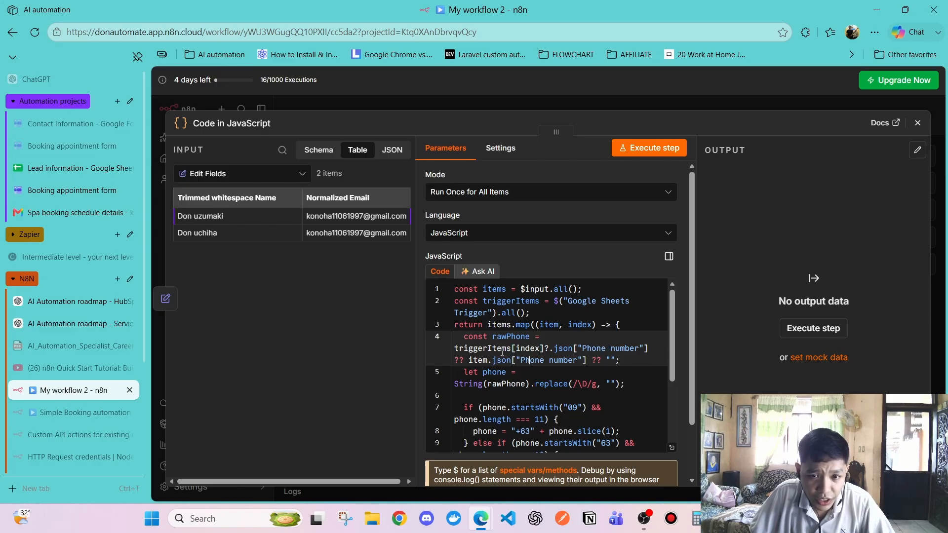
left_click_drag(498, 334, 607, 349)
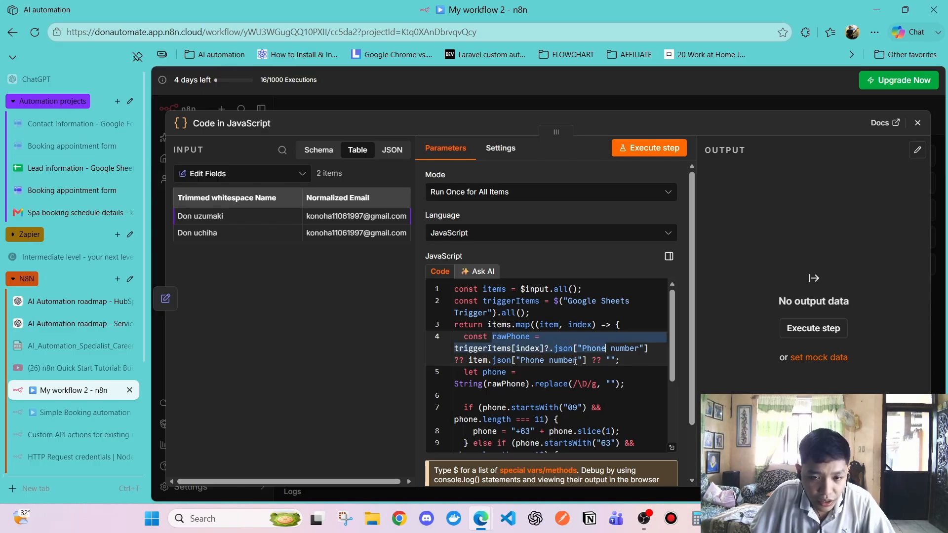
left_click(525, 372)
scroll(484, 357, "down", 2)
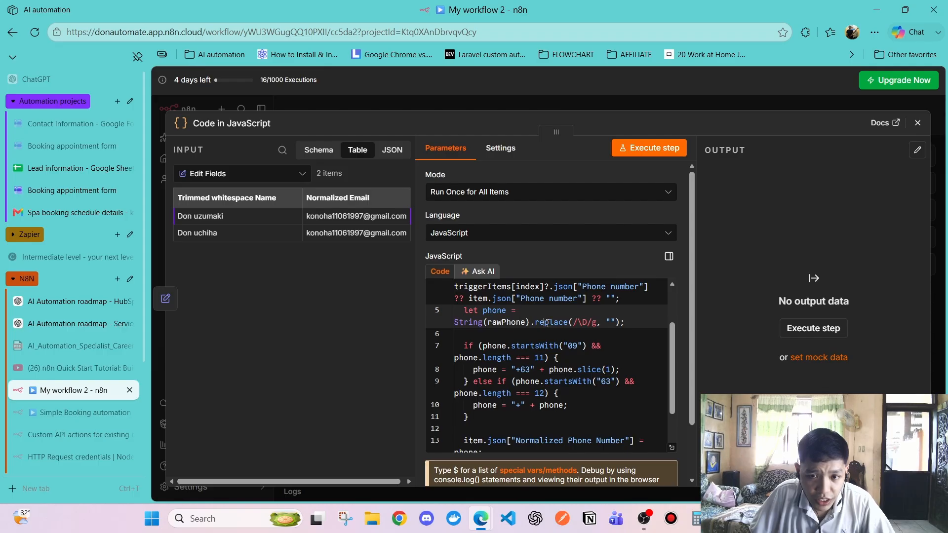
scroll(515, 321, "up", 2)
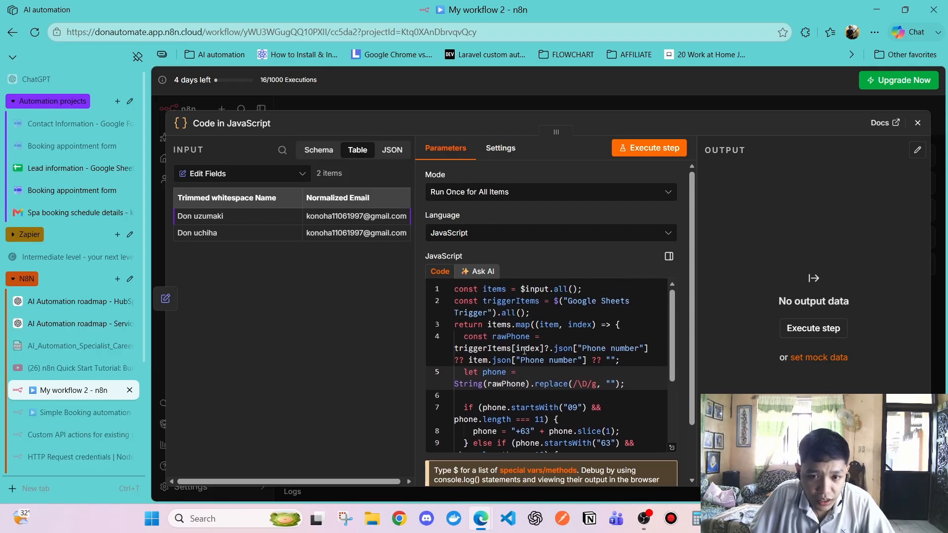
scroll(527, 386, "down", 2)
scroll(489, 351, "up", 2)
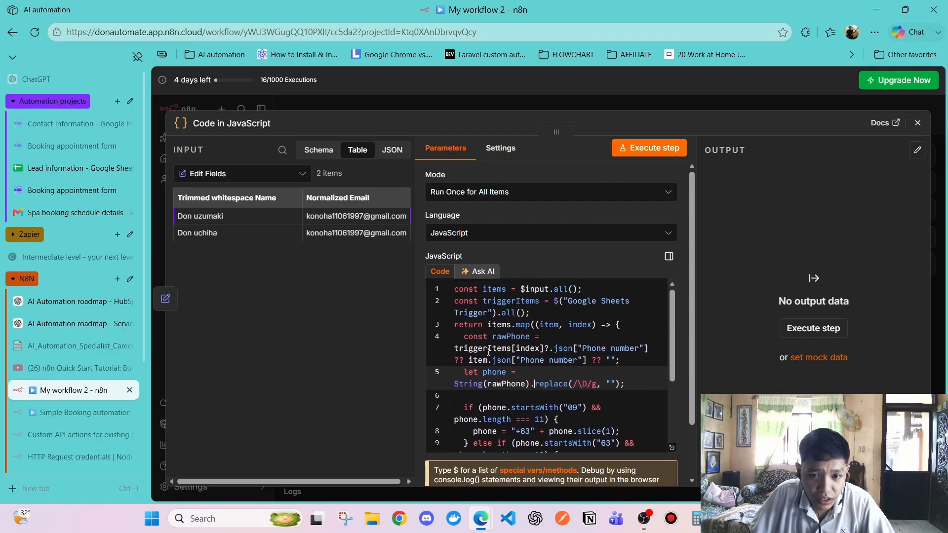
scroll(498, 376, "down", 2)
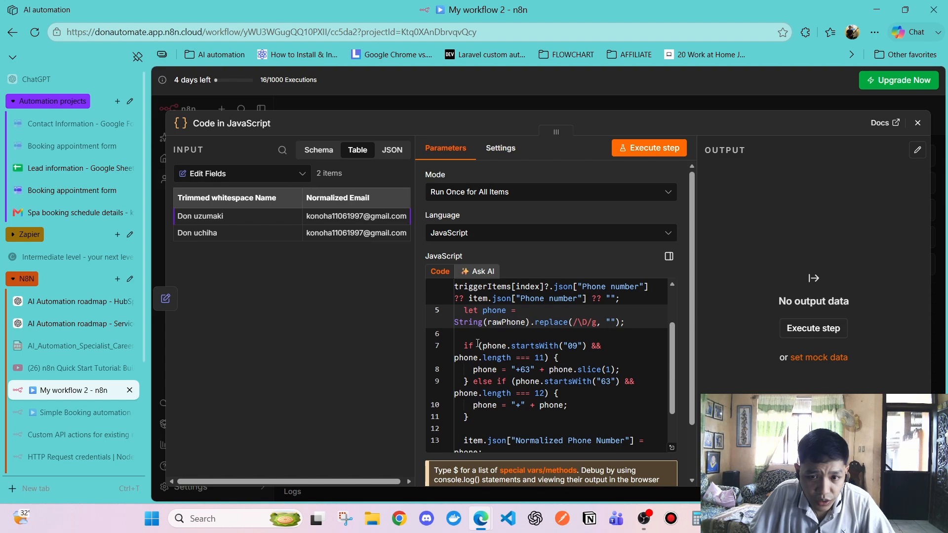
Explain the 09 branch adding +63 and the 12-digit 63 branch prepending a plus sign
left_click_drag(461, 345, 557, 393)
left_click(575, 345)
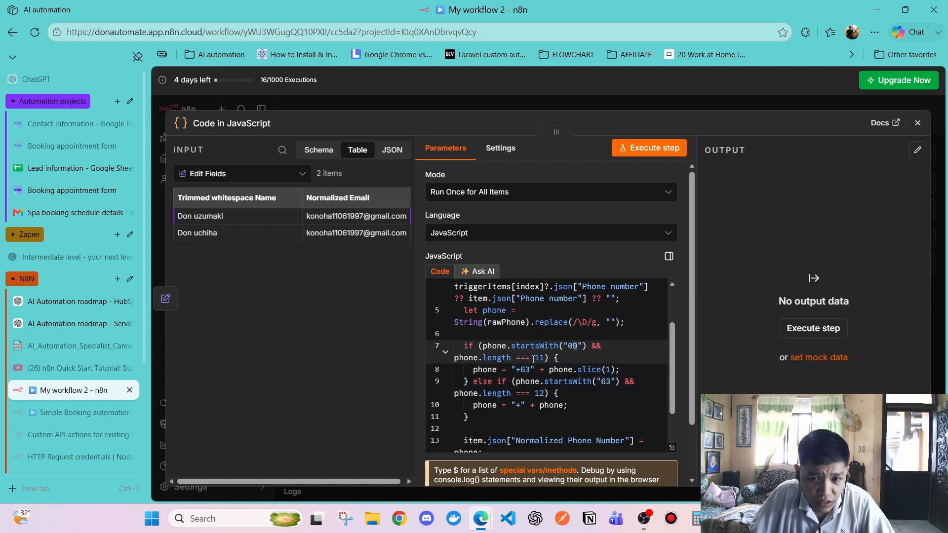
left_click(488, 369)
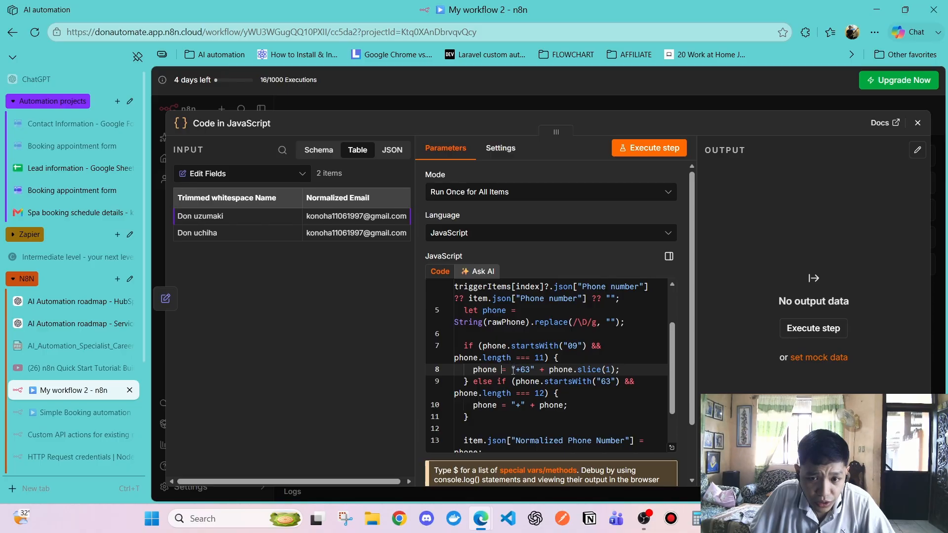
left_click_drag(512, 370, 536, 370)
left_click(549, 370)
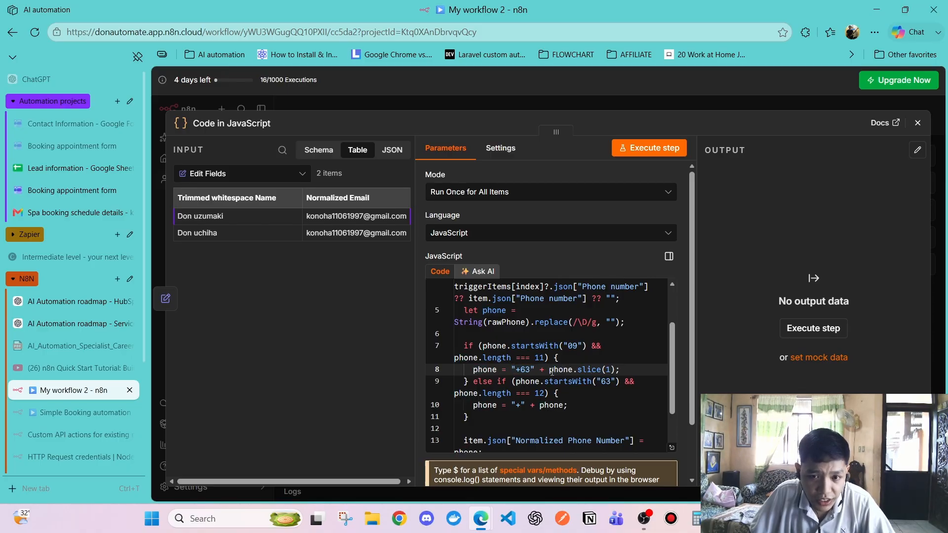
left_click_drag(467, 381, 617, 382)
left_click(504, 414)
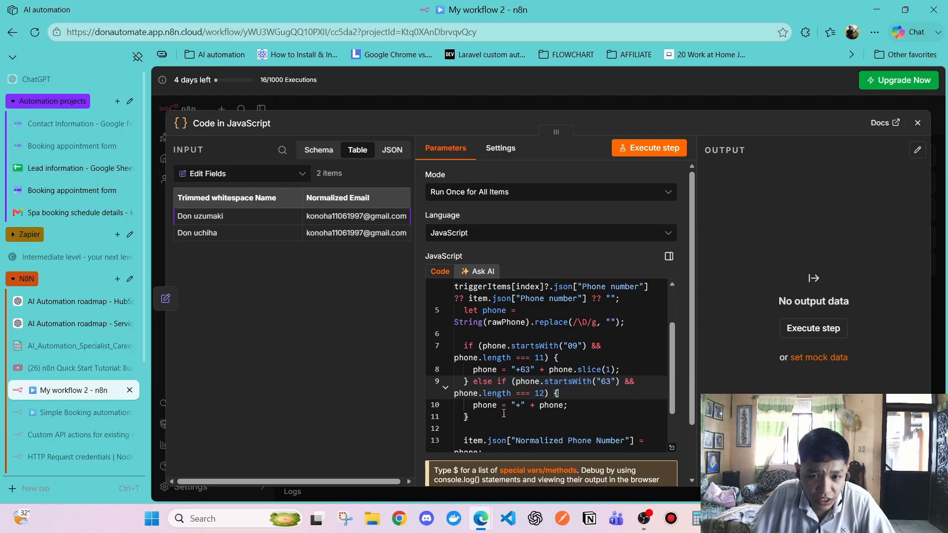
left_click(535, 393)
left_click(517, 403)
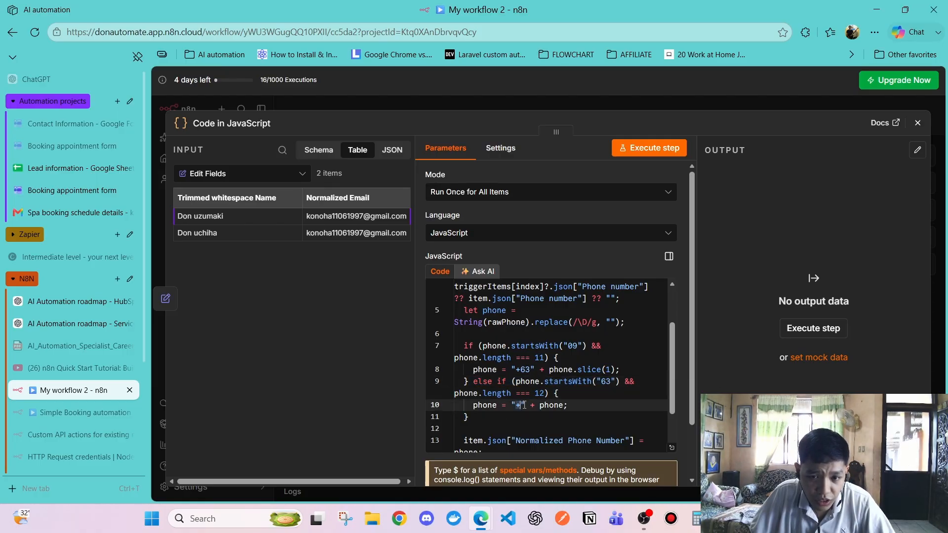
left_click(506, 416)
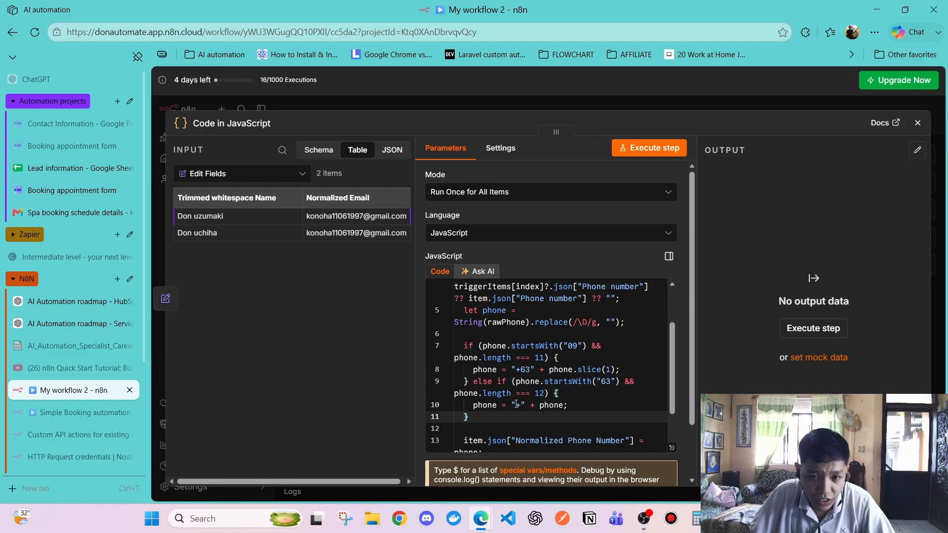
left_click(516, 405)
double_click(552, 405)
scroll(498, 368, "up", 2)
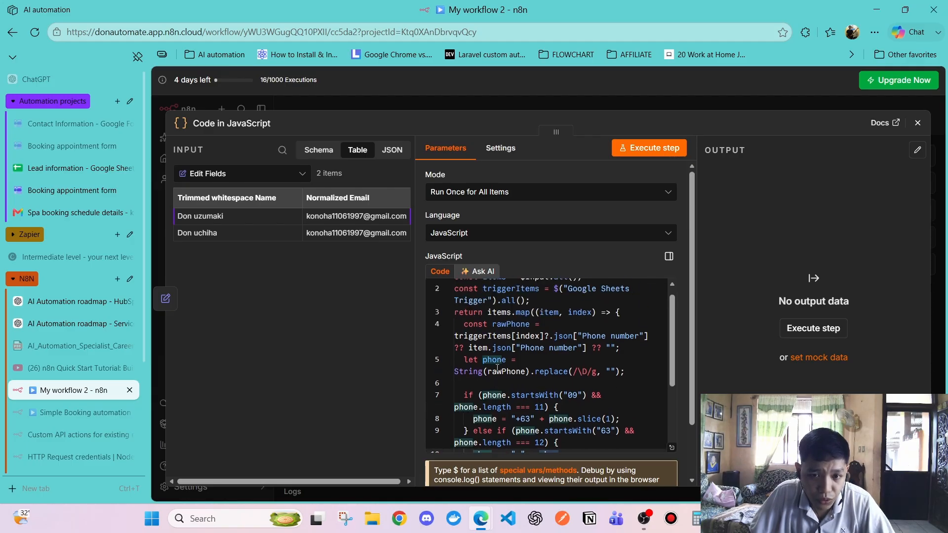
left_click(502, 374)
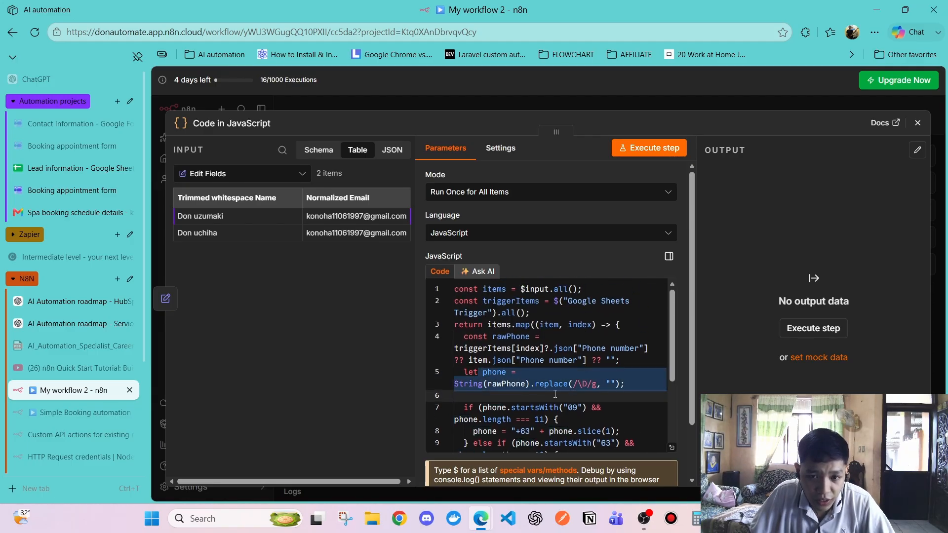
scroll(484, 380, "down", 3)
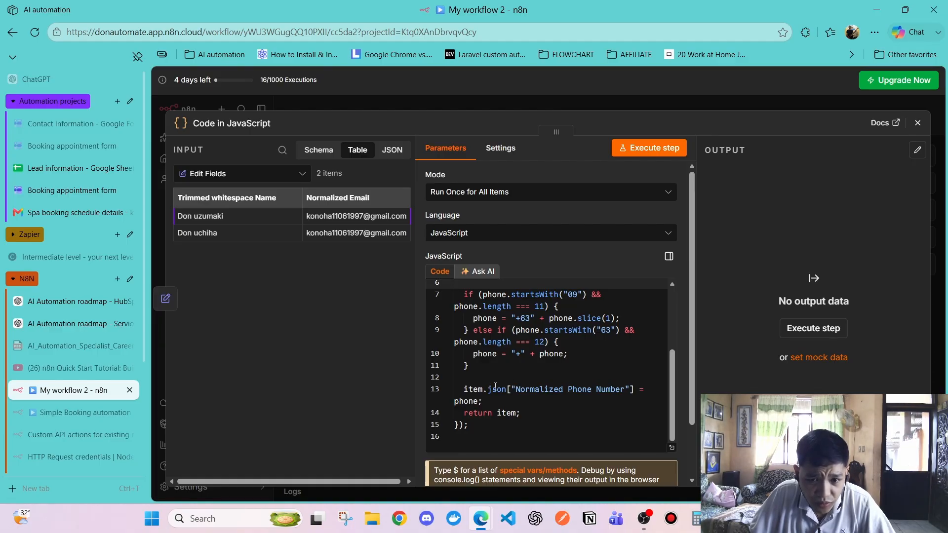
left_click(520, 399)
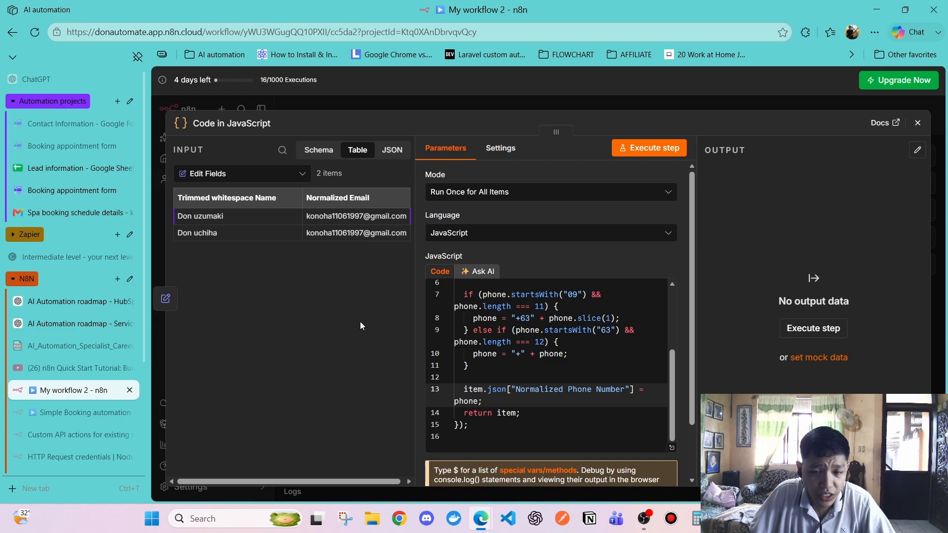
Explain storing the result in the 'Normalized Phone Number' field, keeping Edit Fields as input
left_click_drag(464, 389, 493, 390)
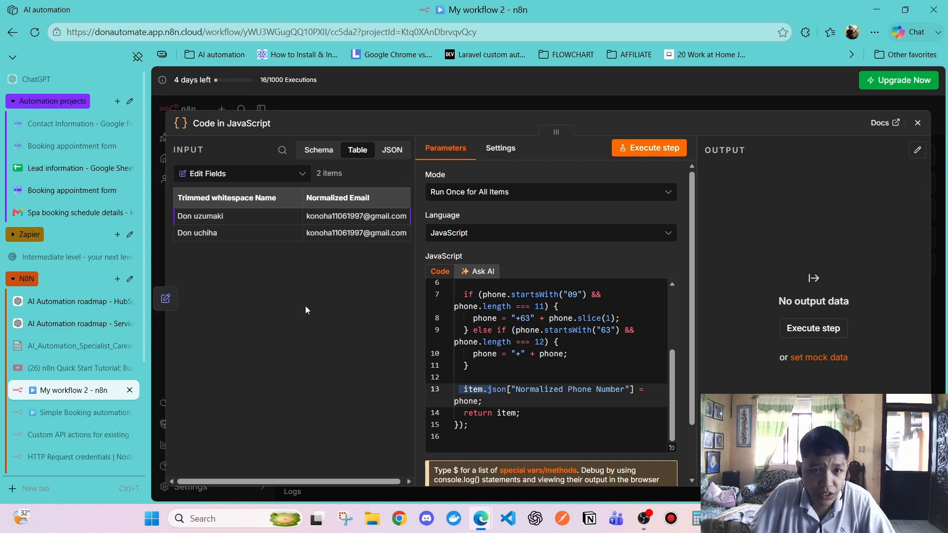
left_click(247, 173)
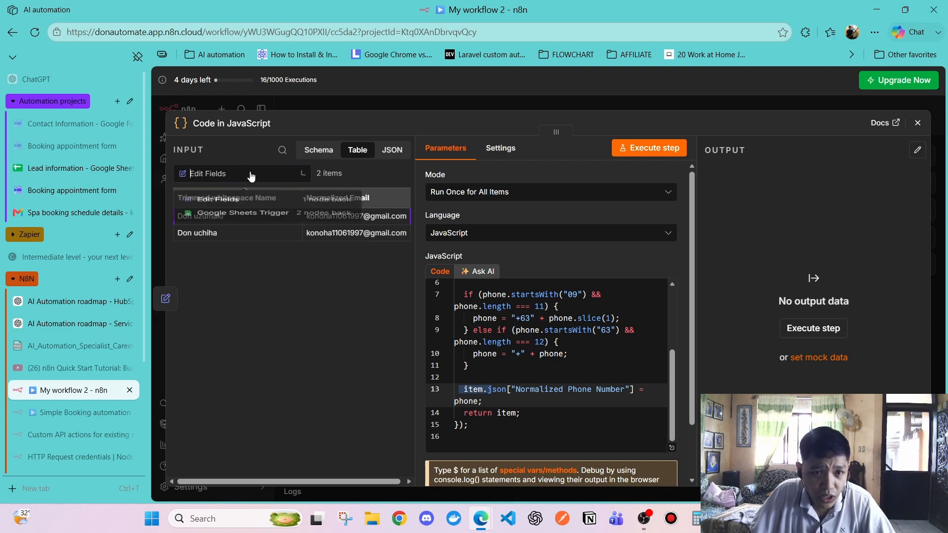
left_click(213, 203)
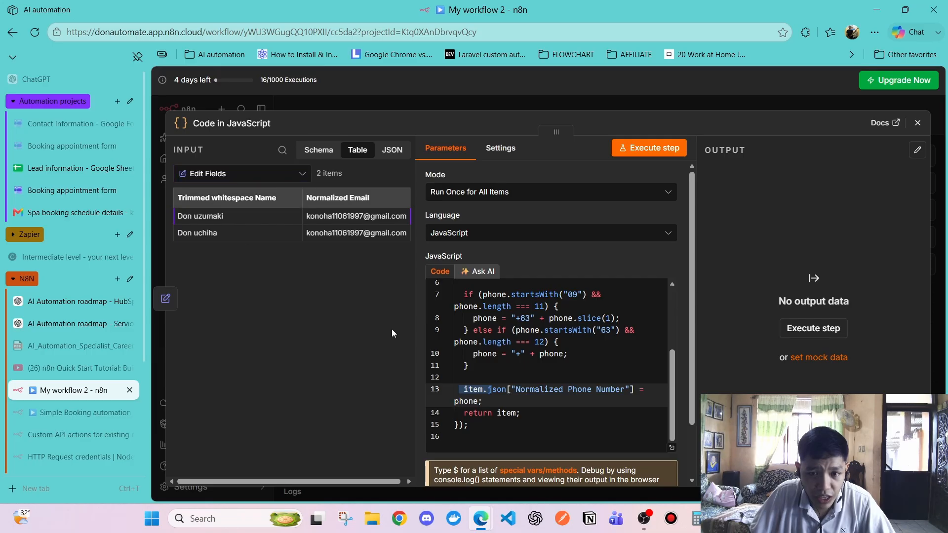
left_click(256, 181)
left_click(256, 181)
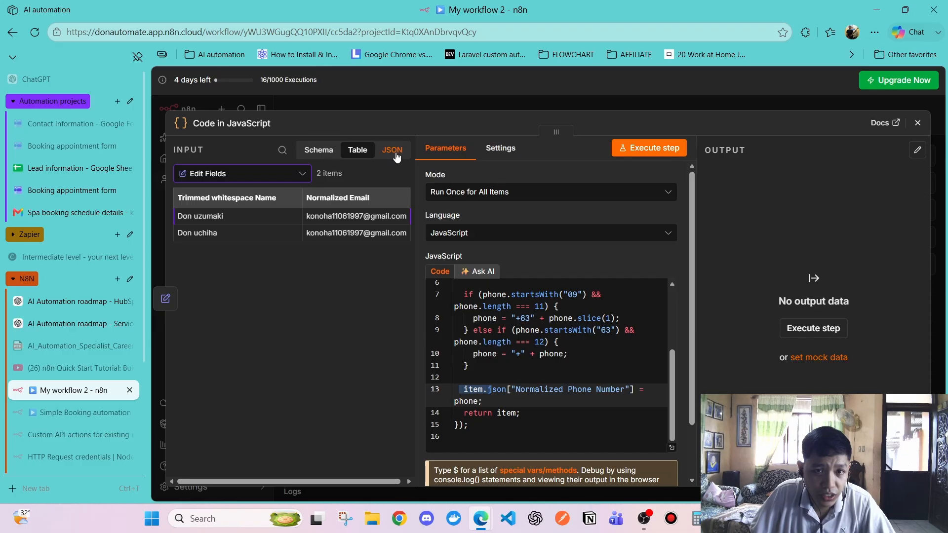
left_click(494, 390)
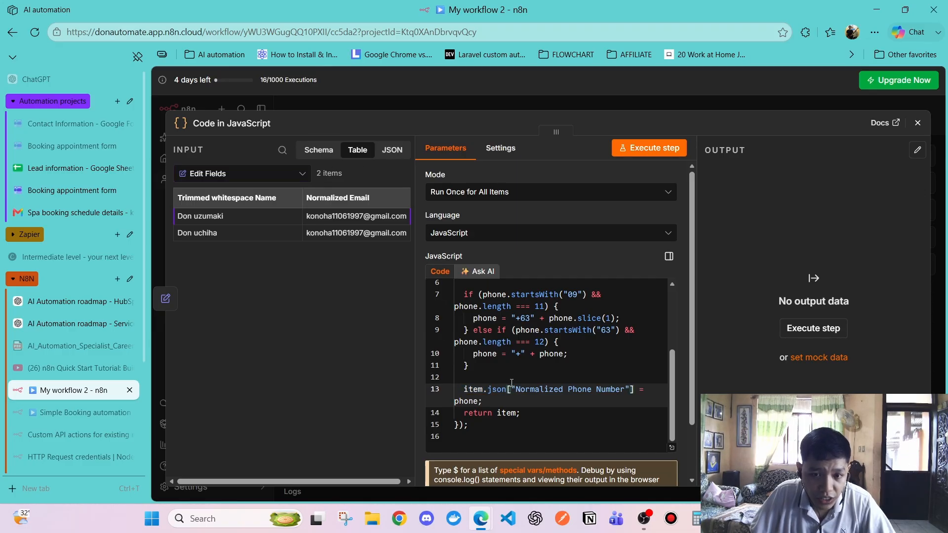
left_click_drag(488, 390, 636, 390)
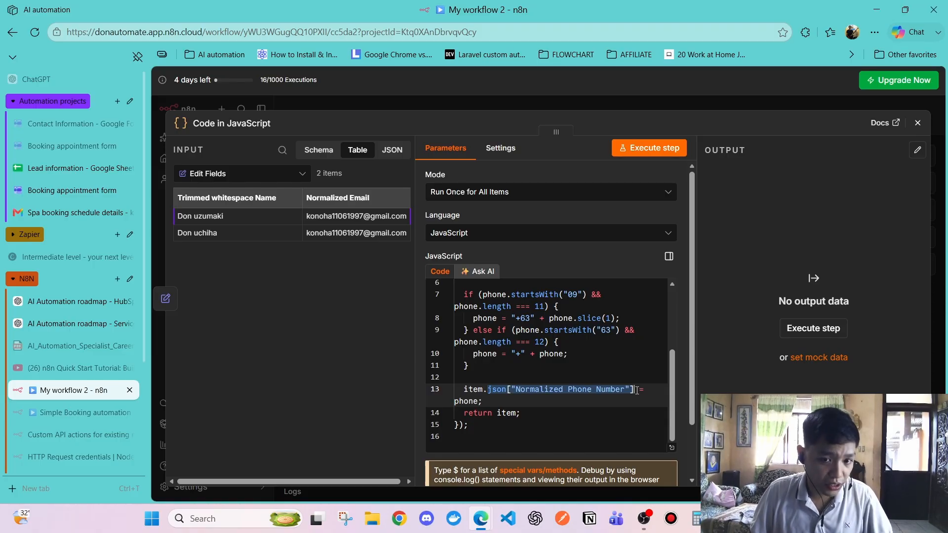
left_click(630, 391)
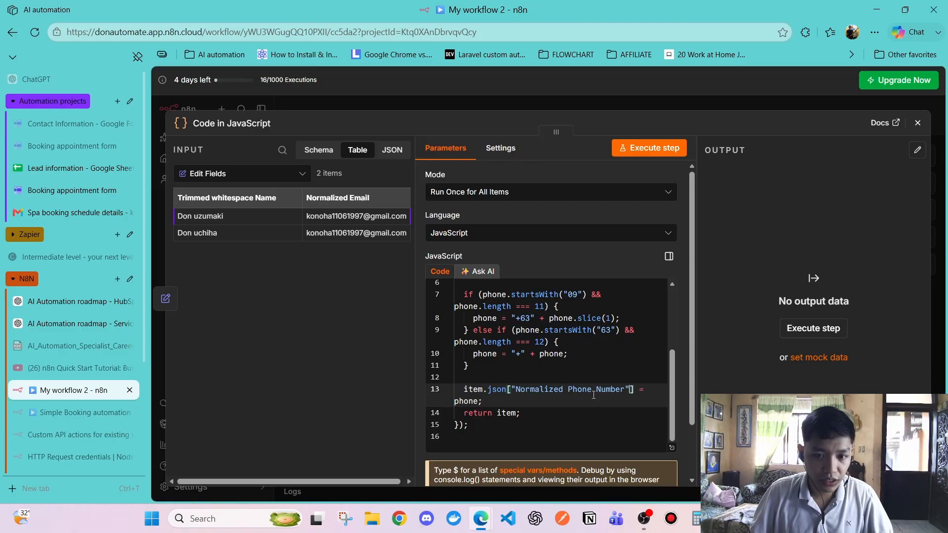
left_click(517, 390)
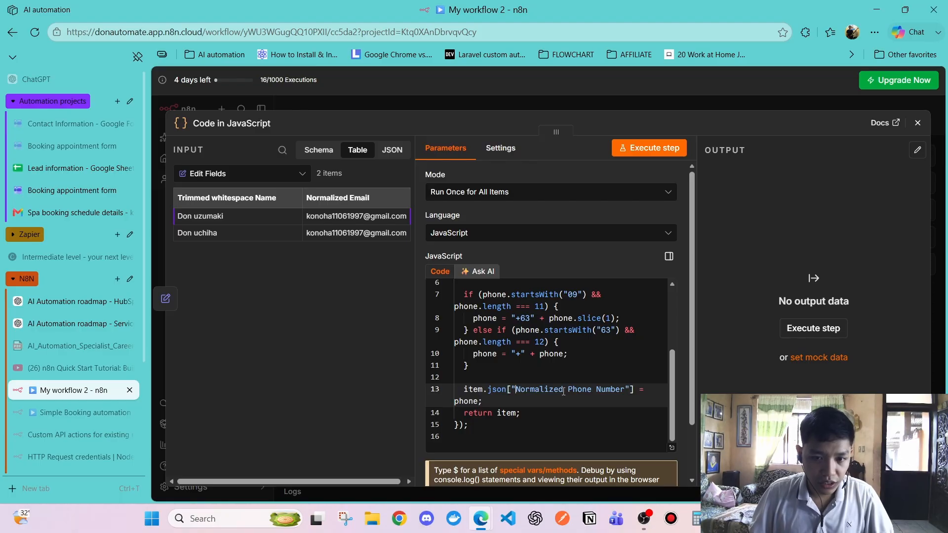
left_click(228, 173)
left_click(229, 204)
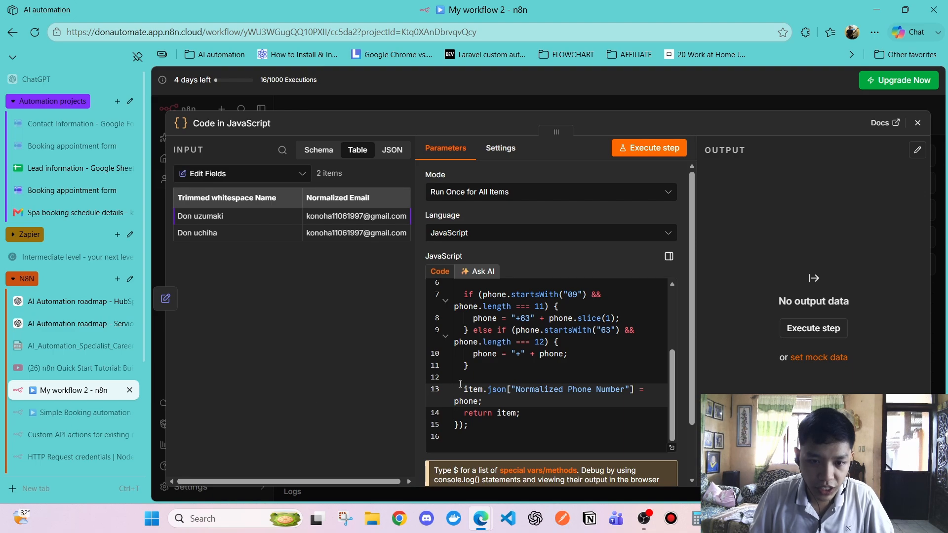
left_click_drag(466, 387, 577, 391)
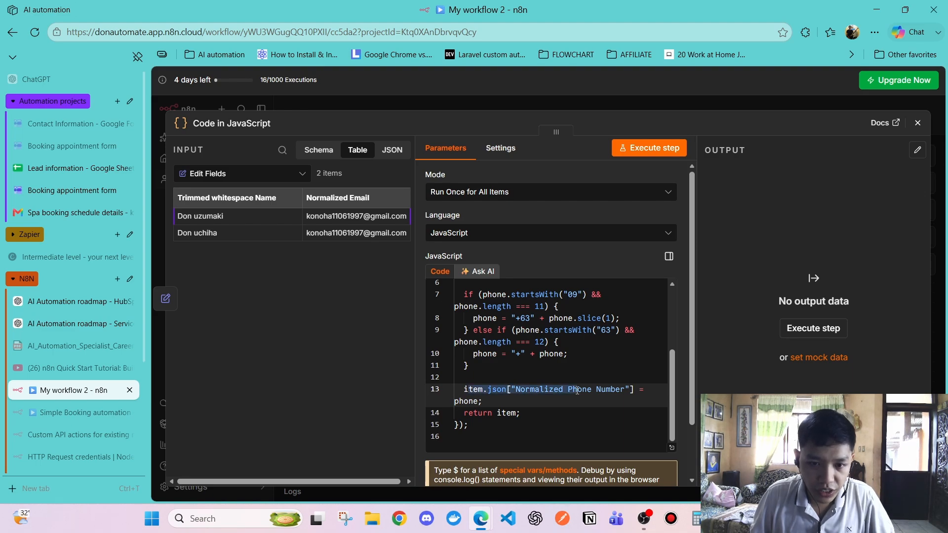
left_click(561, 399)
left_click_drag(516, 388, 626, 391)
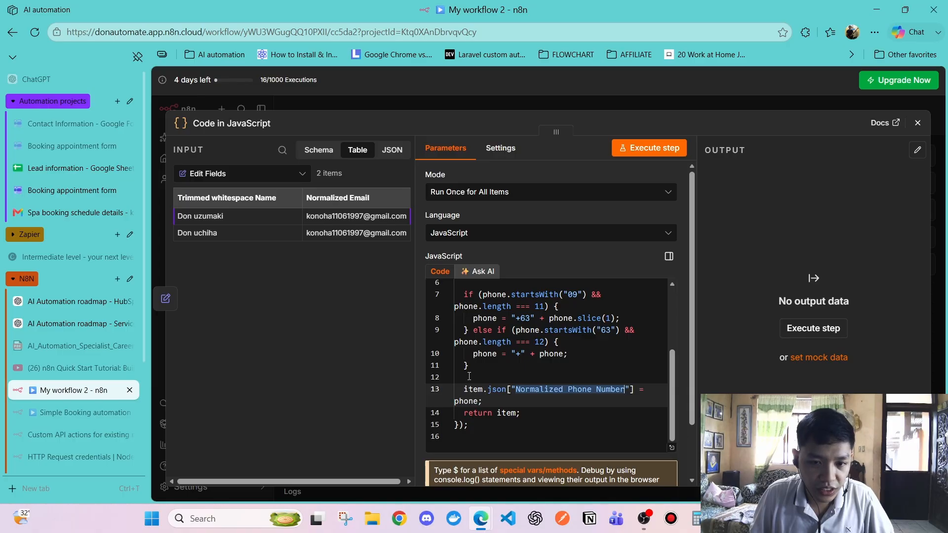
left_click(496, 393)
Highlight every use of the phone variable and explain the line returning each item
double_click(461, 401)
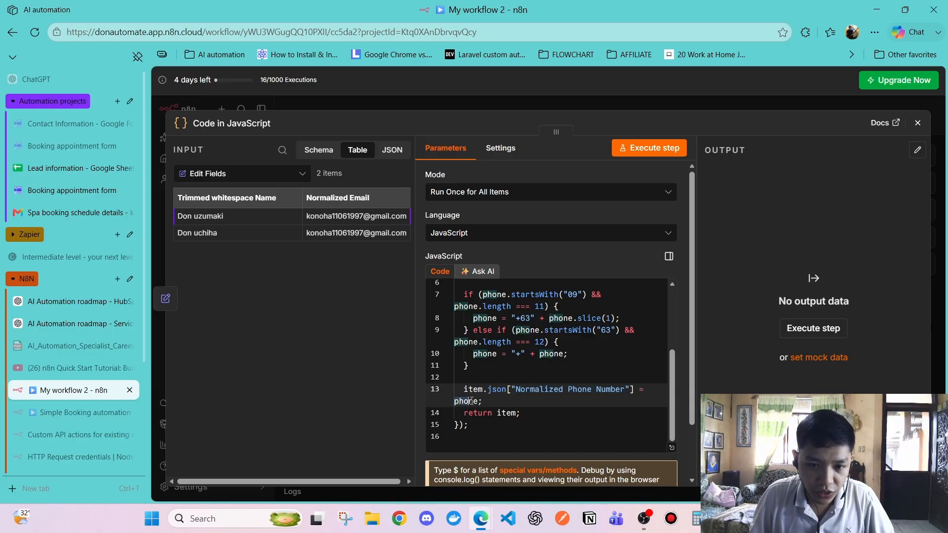
scroll(494, 363, "up", 3)
left_click(495, 368)
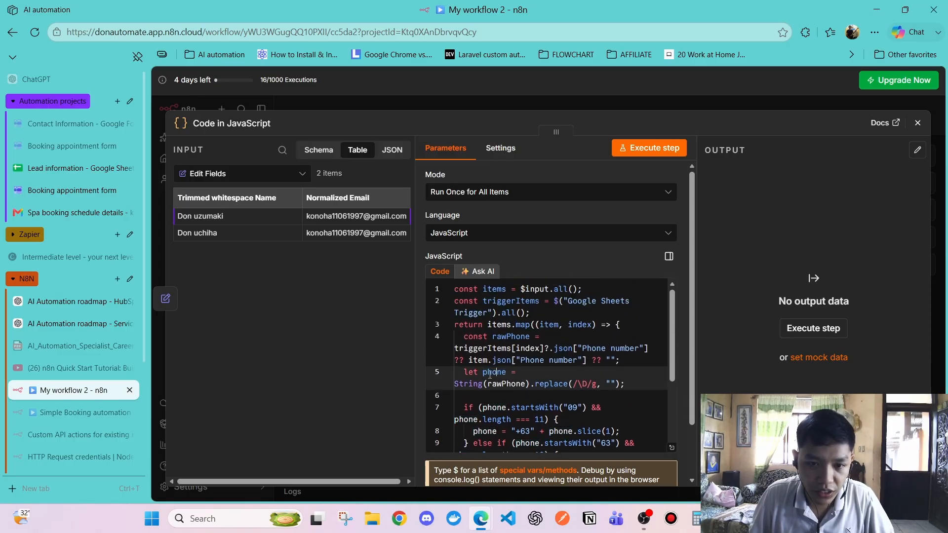
scroll(488, 371, "down", 3)
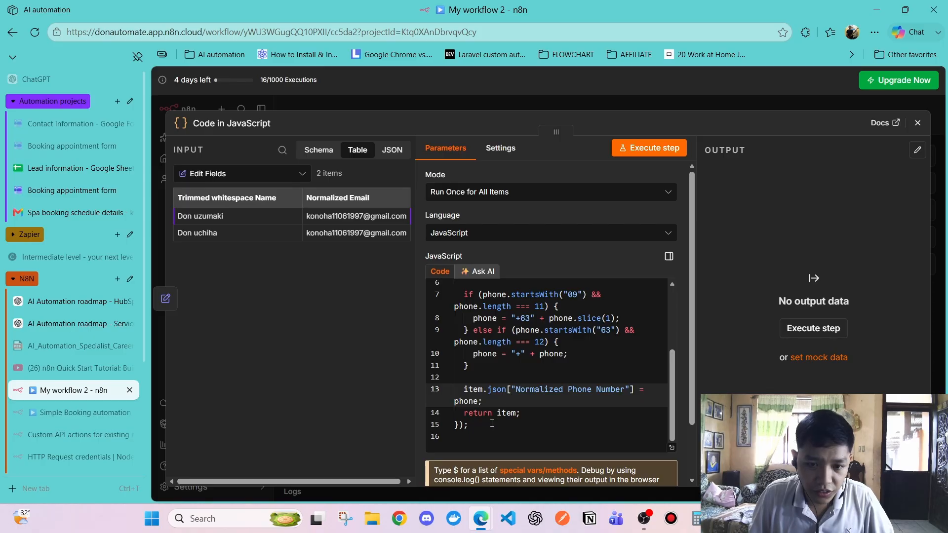
left_click(486, 413)
left_click(502, 413)
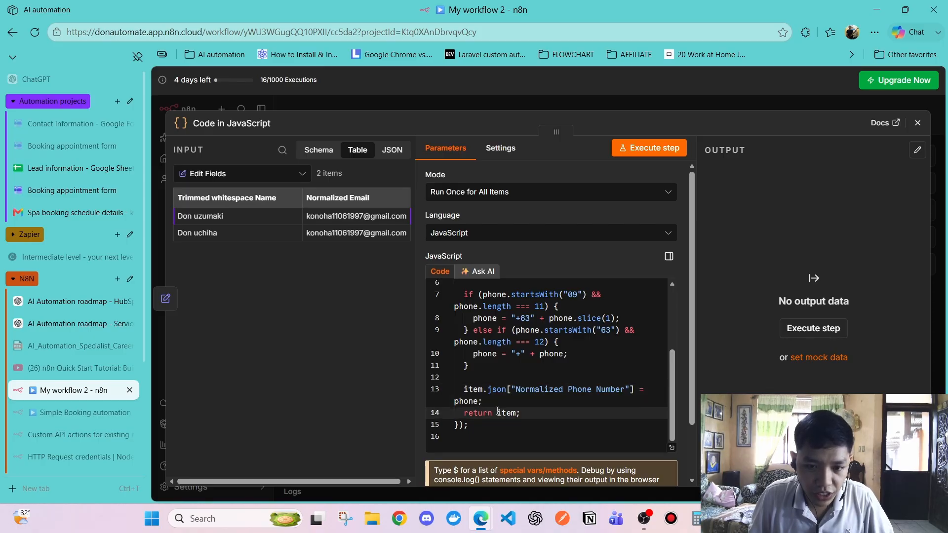
left_click_drag(498, 412, 522, 413)
left_click(493, 402)
left_click_drag(464, 389, 487, 390)
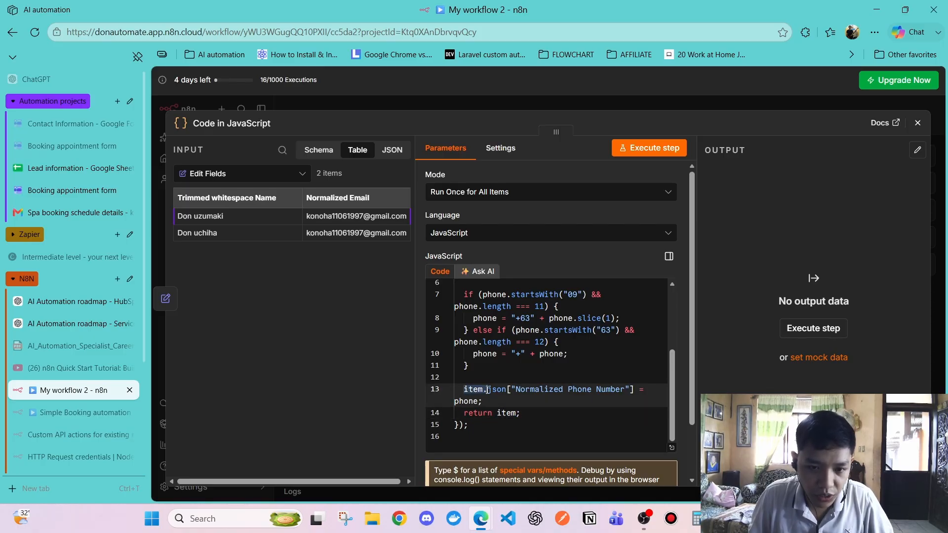
double_click(502, 413)
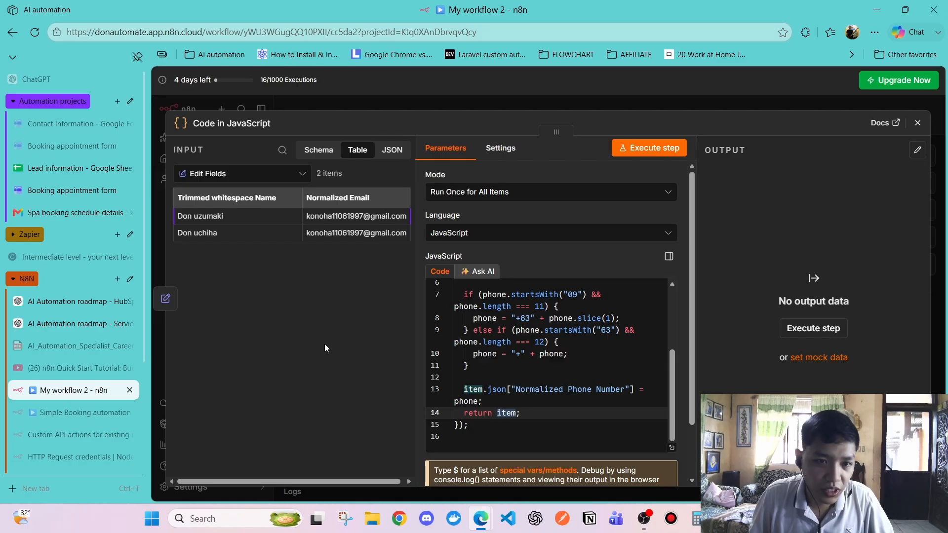
Execute the Code node and scroll the output table to inspect the Normalized Phone Number column
left_click(650, 151)
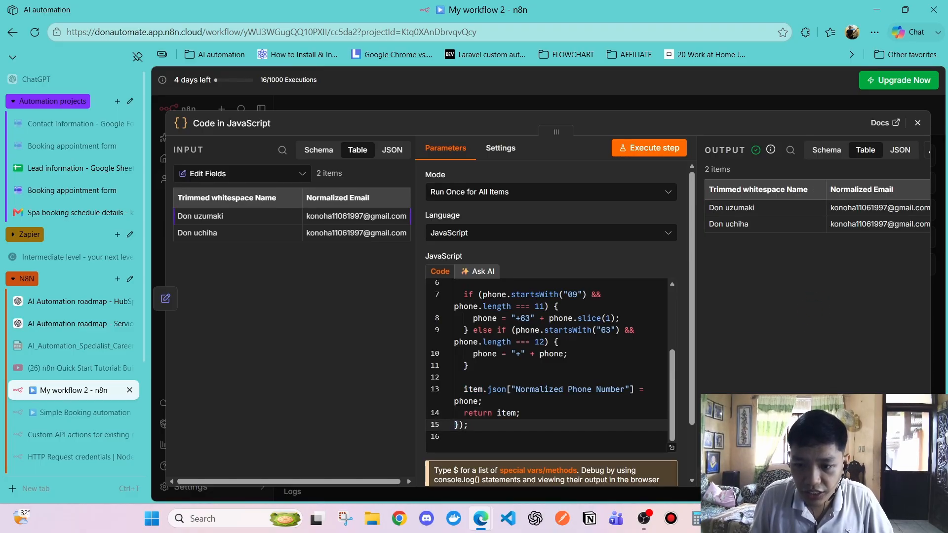
scroll(817, 216, "right", 3)
scroll(817, 215, "left", 3)
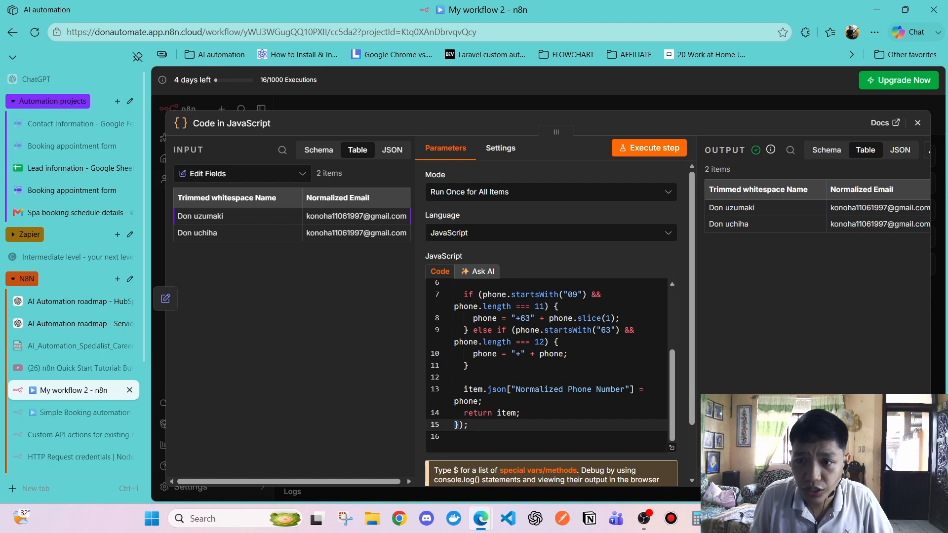
scroll(817, 216, "right", 3)
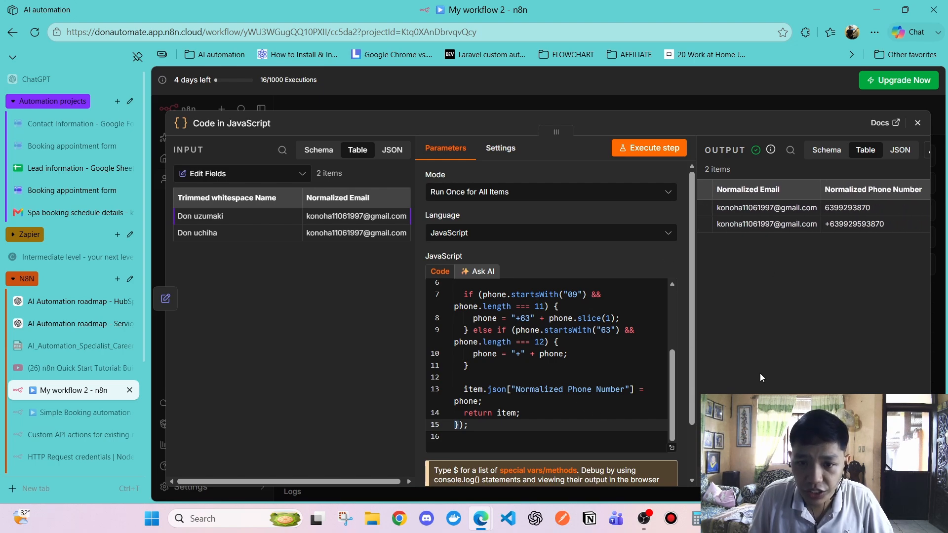
scroll(815, 216, "right", 2)
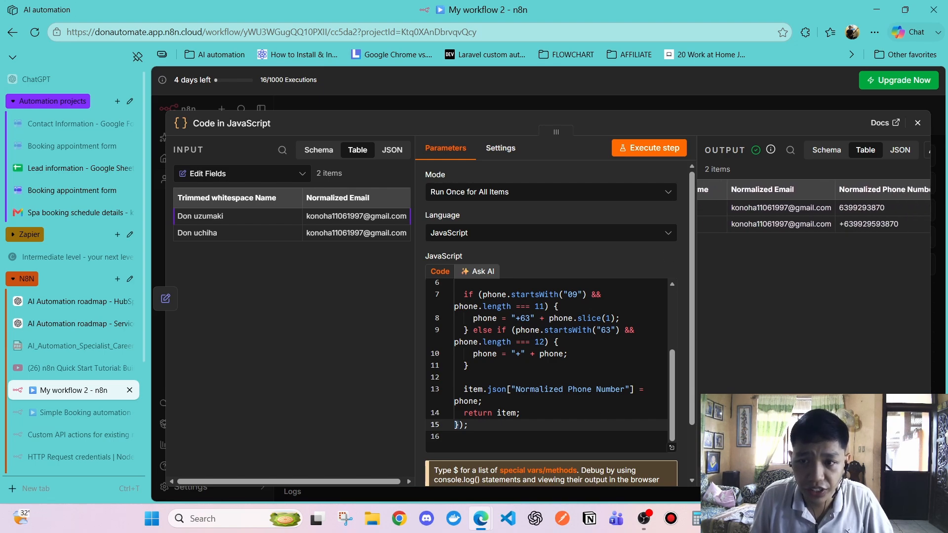
scroll(814, 215, "left", 5)
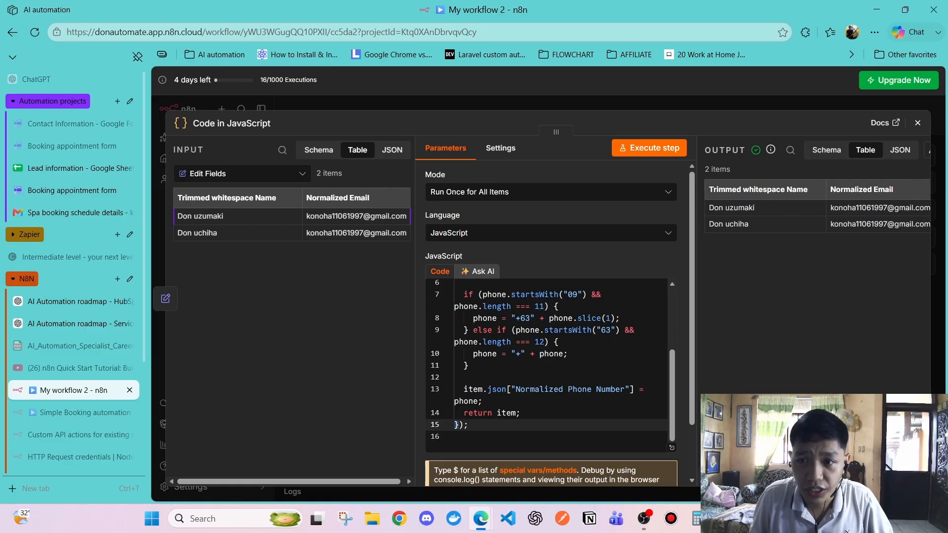
scroll(770, 187, "right", 5)
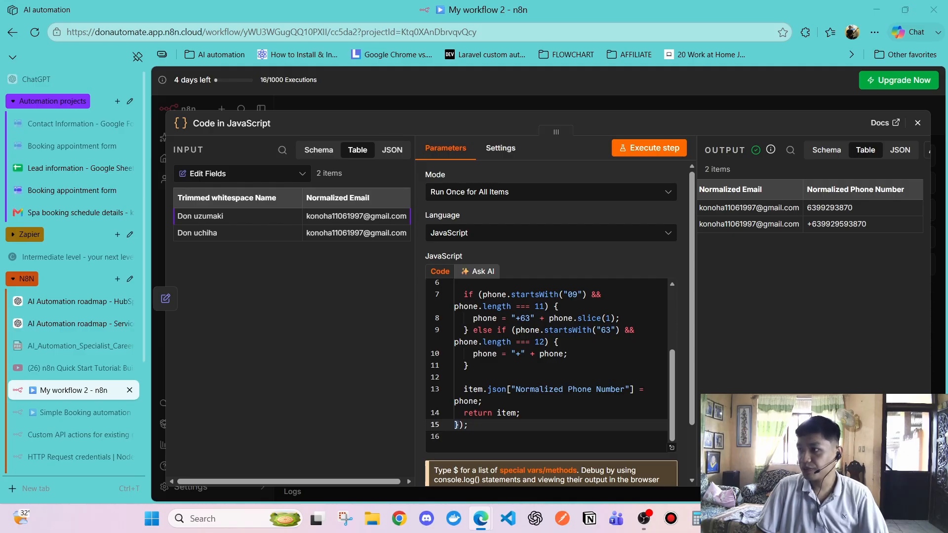
Turn on Always Output Data in the Code node settings and review the empty-output notice
left_click(500, 157)
left_click(434, 177)
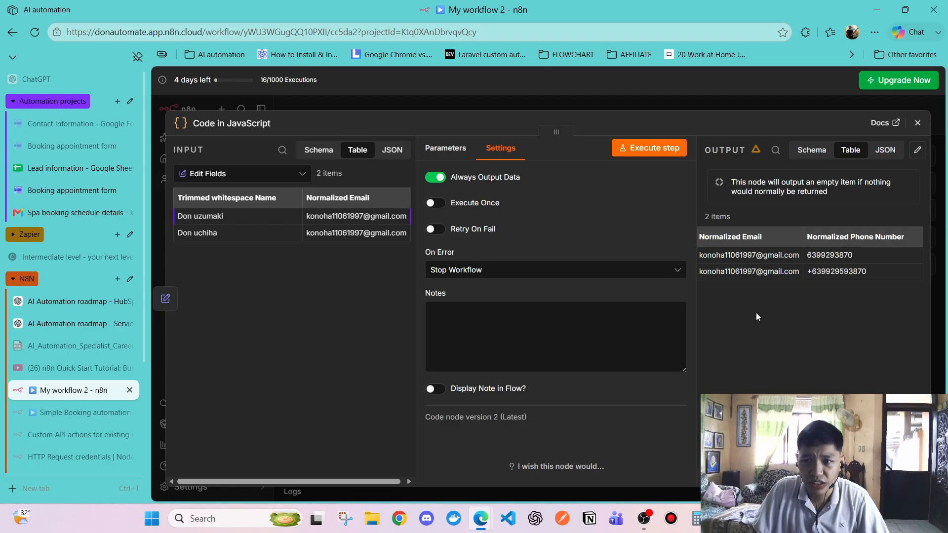
left_click_drag(731, 182, 829, 193)
left_click(780, 187)
left_click_drag(755, 184, 854, 184)
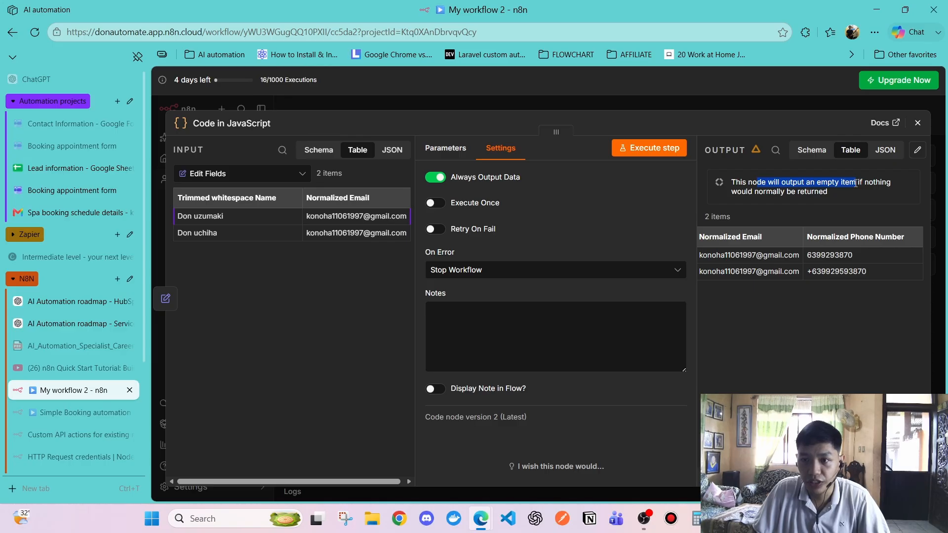
left_click(811, 214)
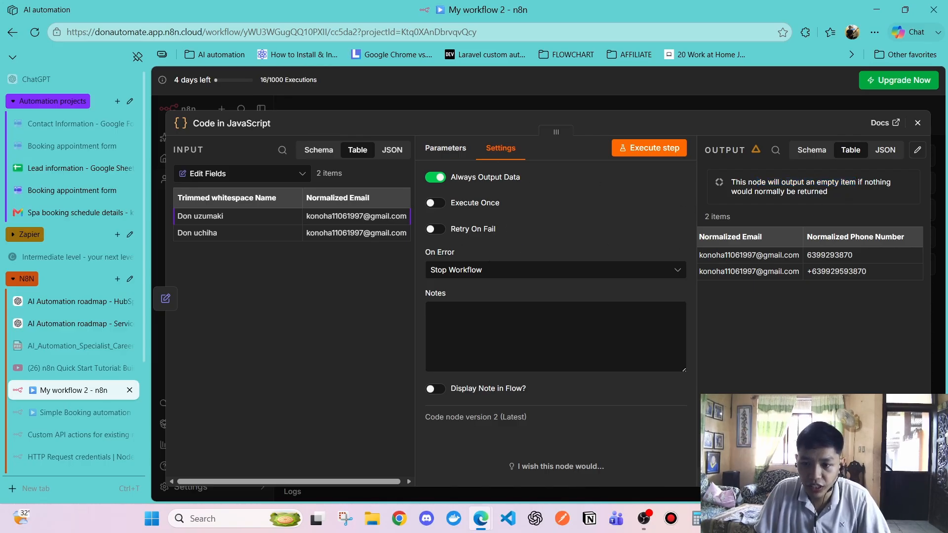
left_click_drag(834, 482, 753, 481)
Inspect the output as JSON, switch back to Table and Parameters, then close the node
left_click(886, 149)
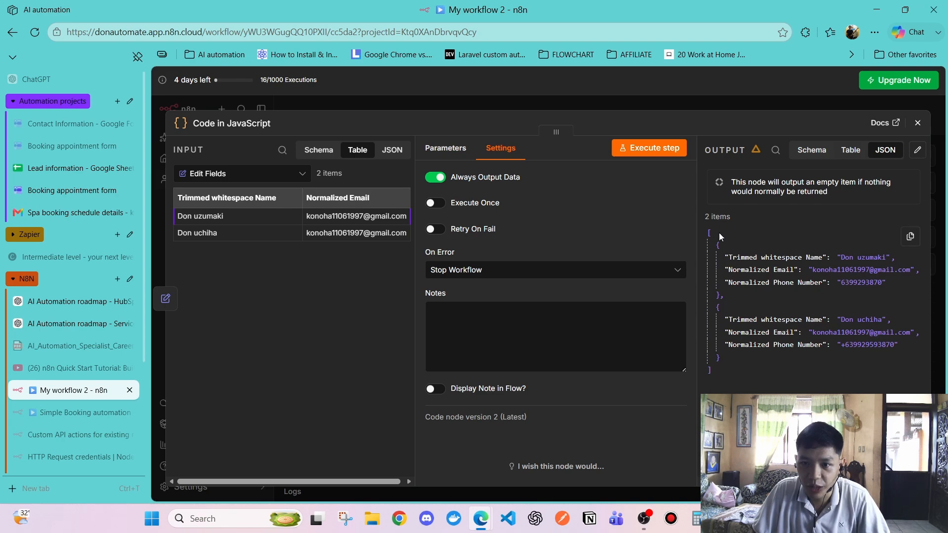
left_click_drag(725, 351, 719, 247)
left_click(736, 365)
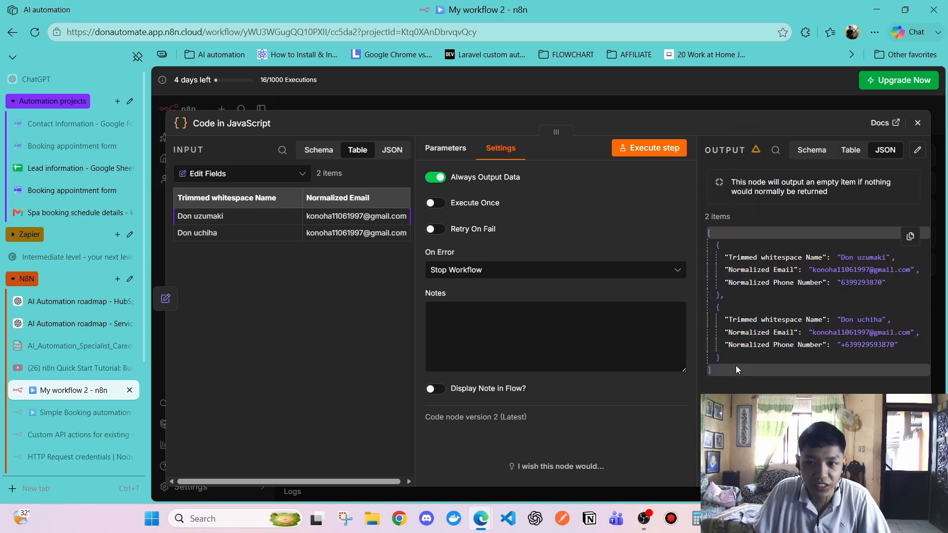
left_click(850, 150)
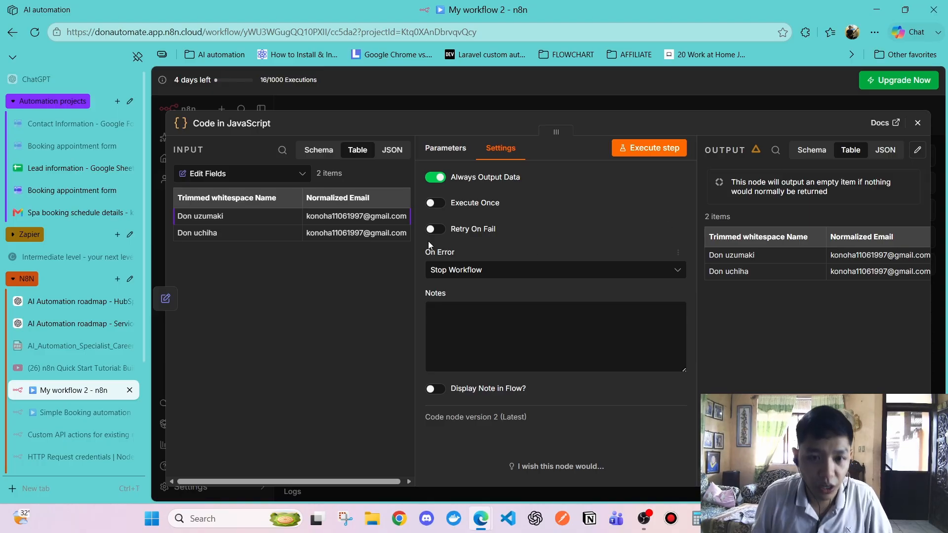
left_click(445, 148)
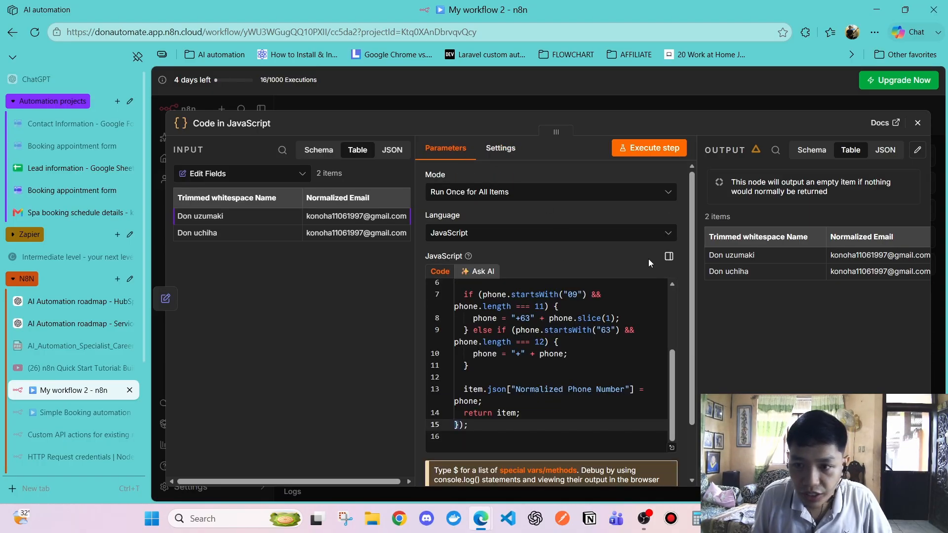
scroll(543, 355, "up", 3)
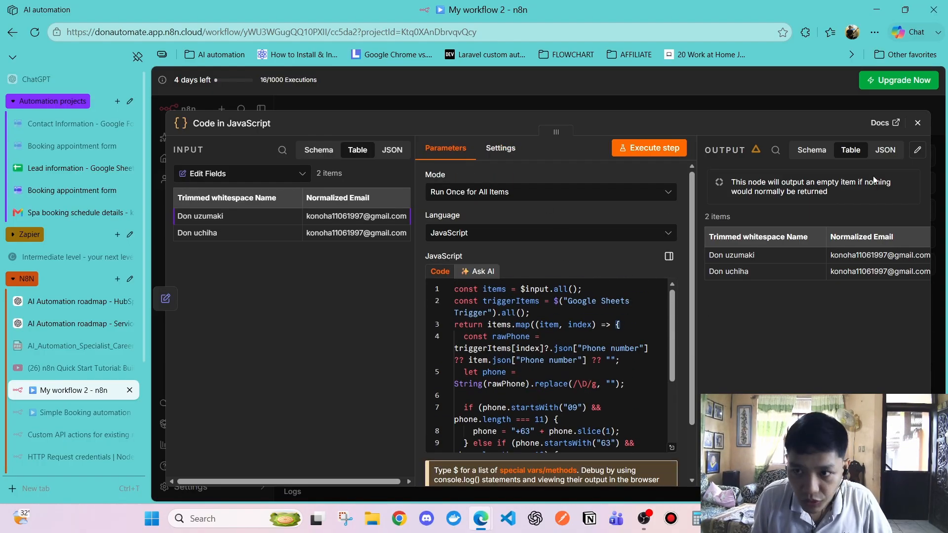
left_click(917, 122)
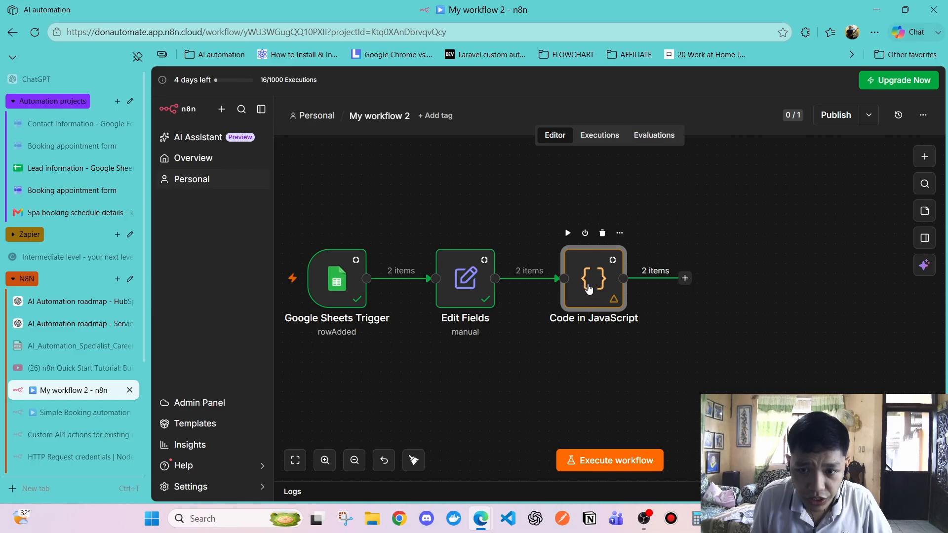
Reopen and re-execute the Code in JavaScript node, then view the Lead information spreadsheet
double_click(592, 291)
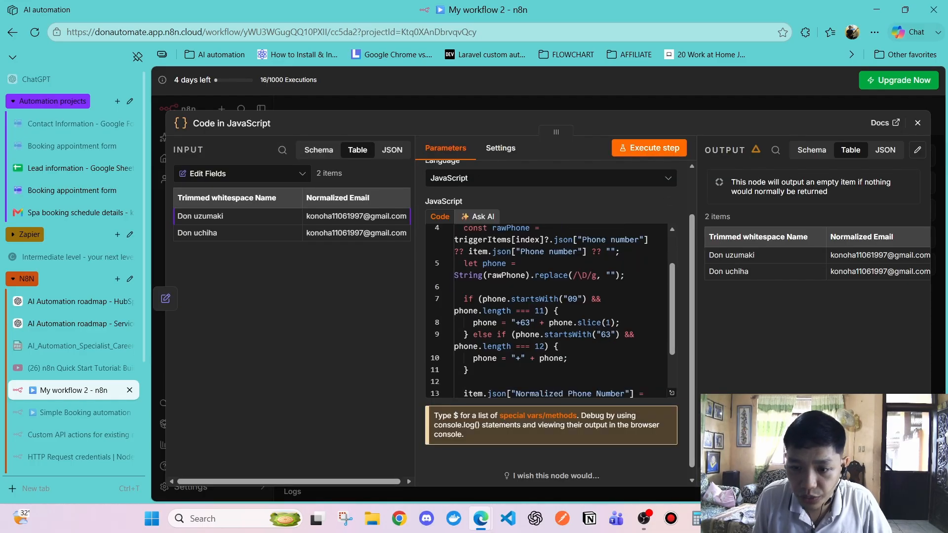
scroll(810, 262, "right", 3)
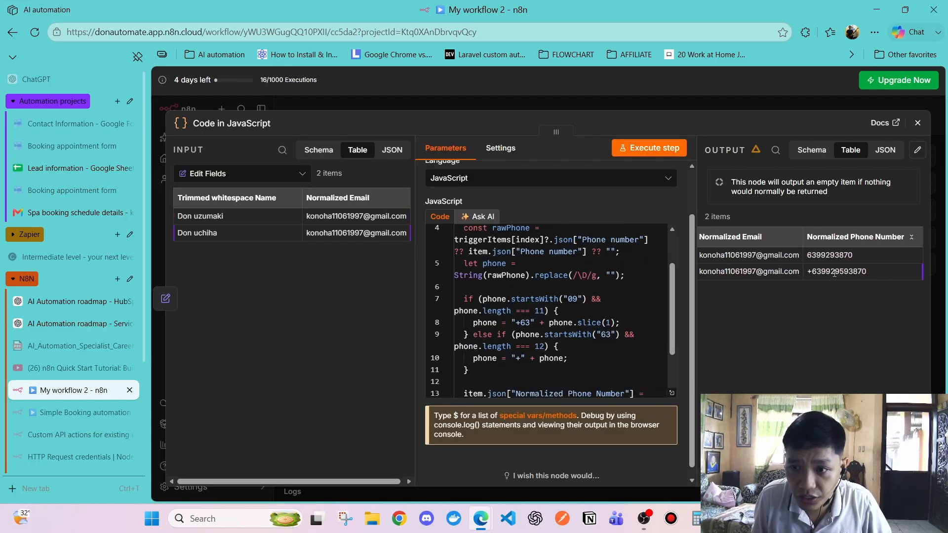
scroll(810, 262, "left", 3)
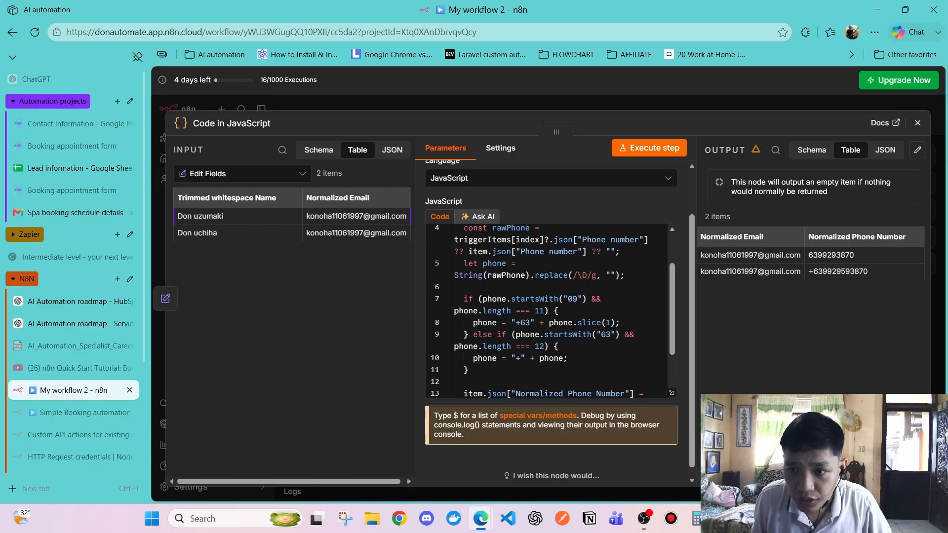
scroll(749, 333, "left", 2)
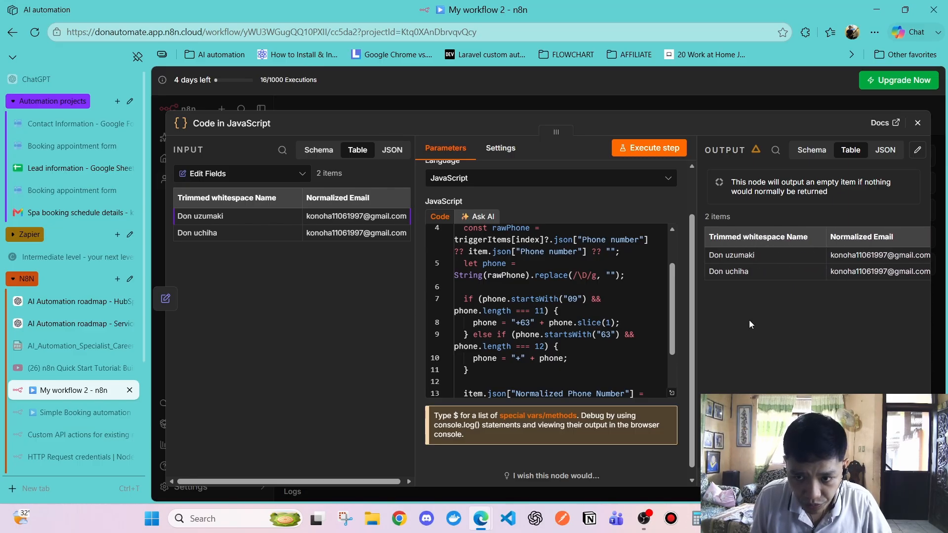
left_click(916, 124)
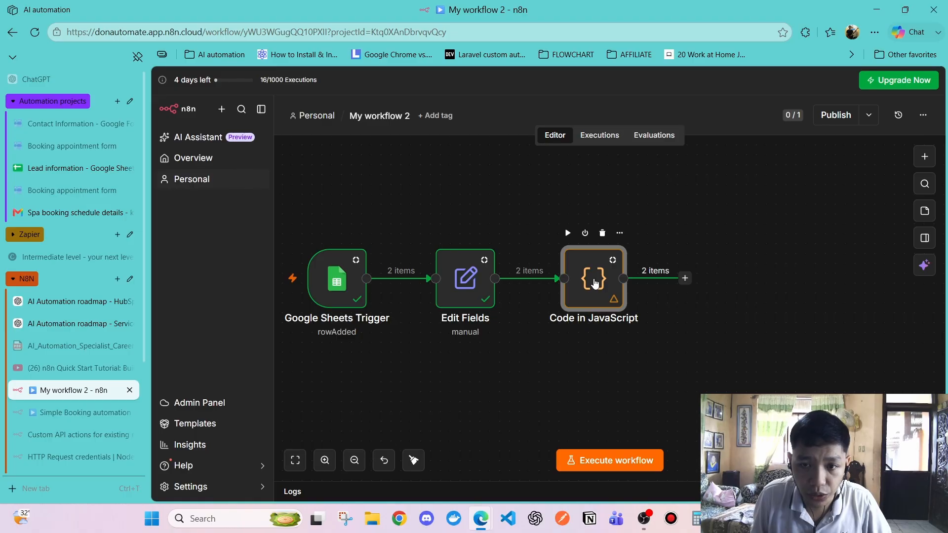
double_click(595, 281)
left_click(654, 148)
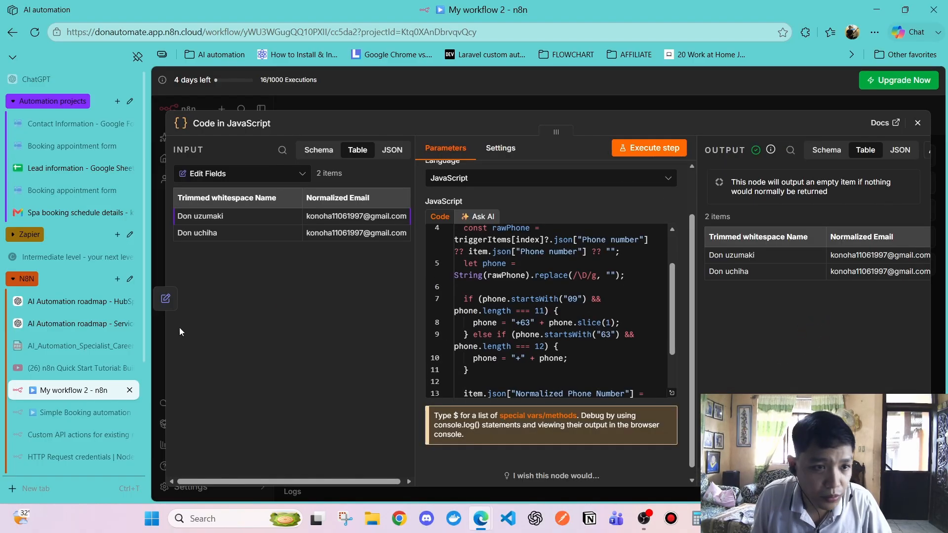
left_click(74, 168)
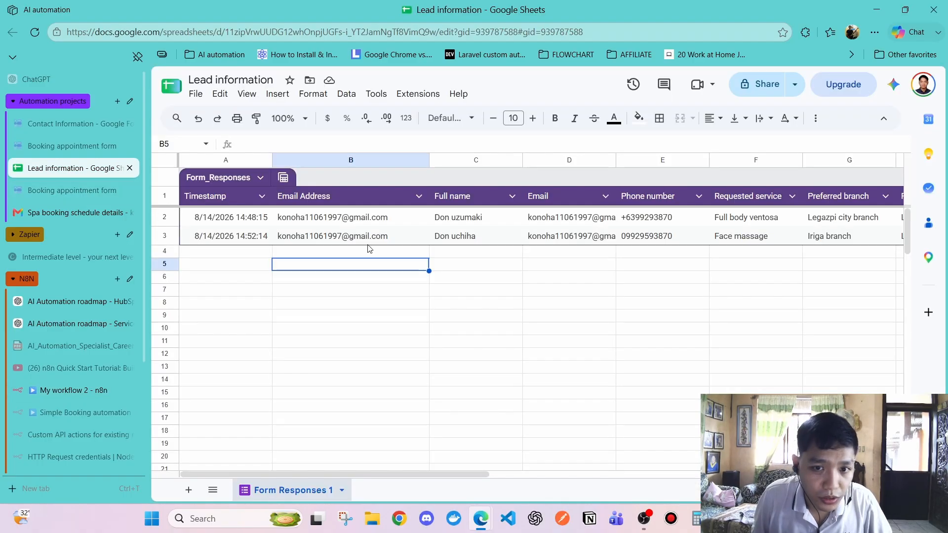
Inspect the raw phone numbers in cells E2 and E3, then switch back to n8n's Code output
left_click(661, 218)
left_click_drag(429, 473, 428, 494)
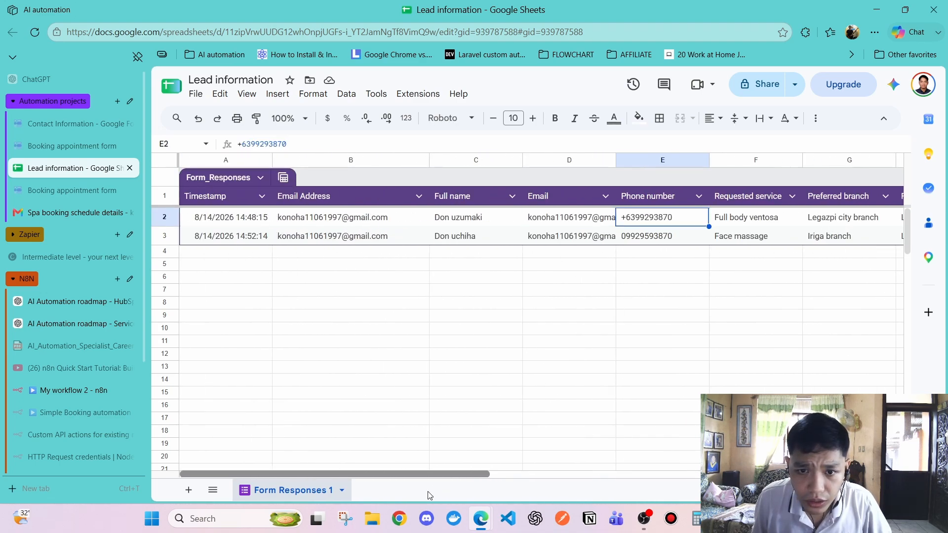
left_click(667, 238)
key("alt+Tab")
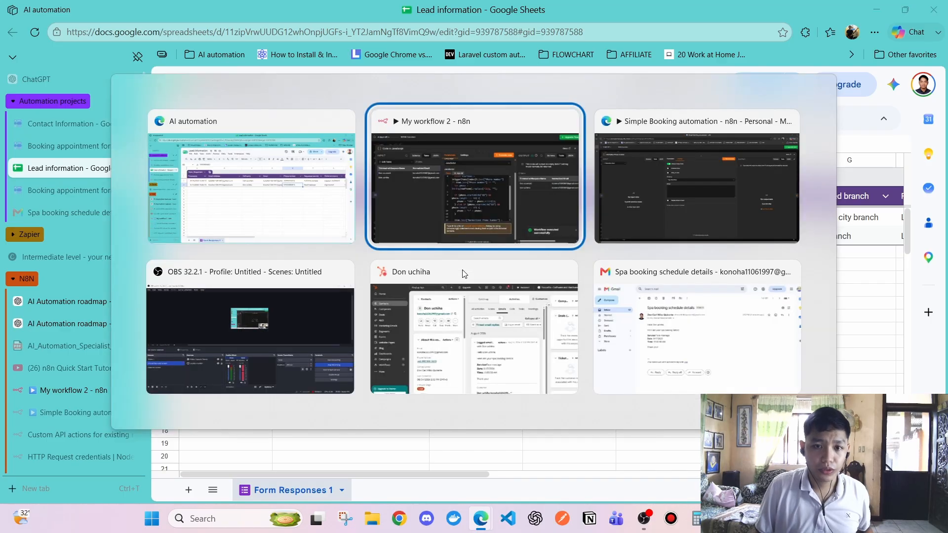
left_click_drag(780, 481, 864, 481)
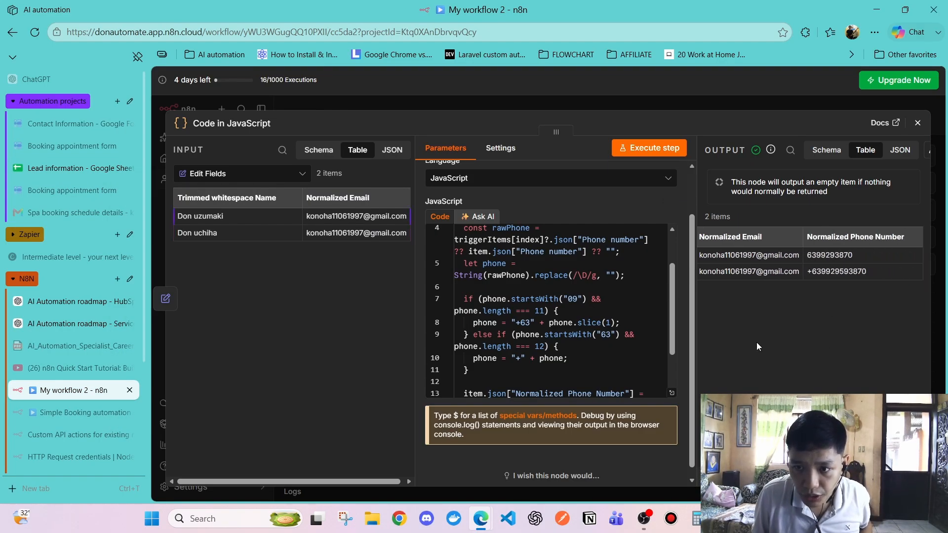
left_click_drag(864, 481, 780, 481)
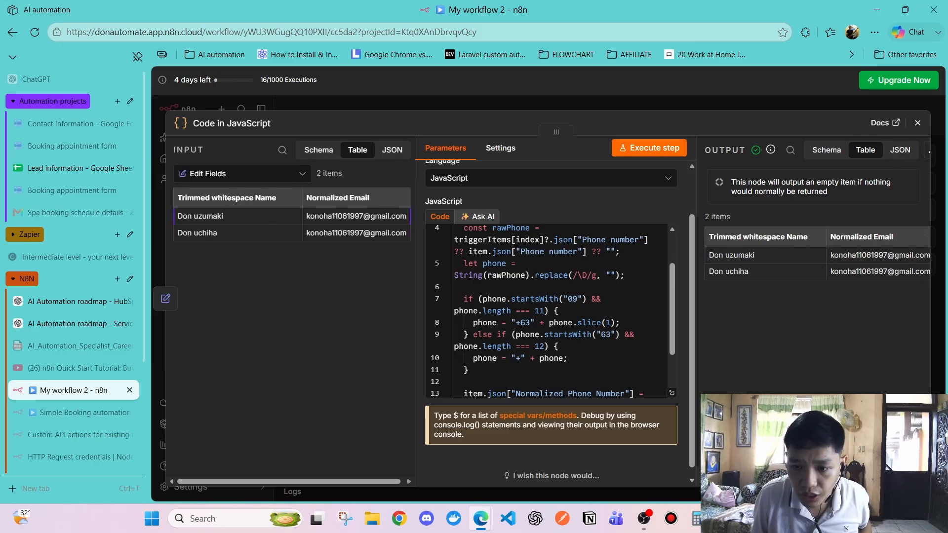
mouse_move(780, 481)
left_mouse_down()
mouse_move(864, 481)
mouse_move(780, 482)
left_mouse_up()
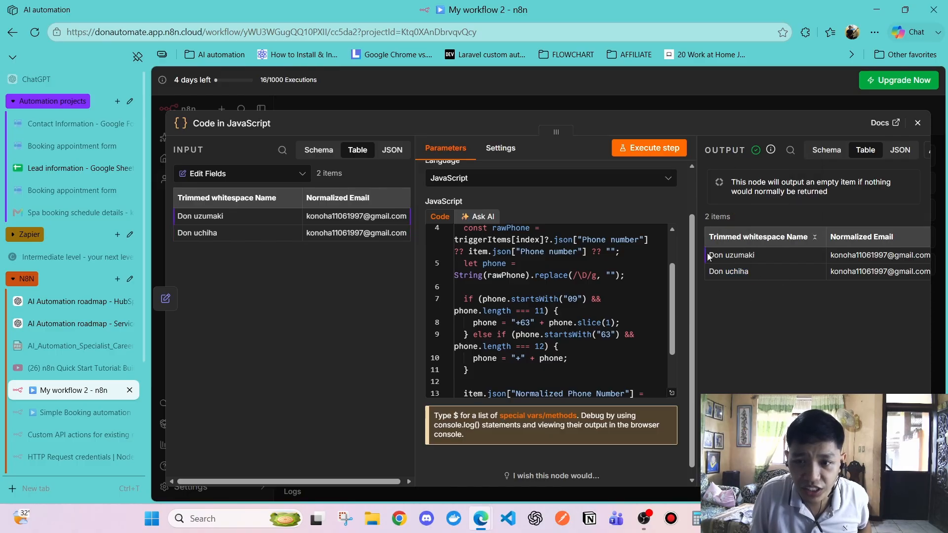
left_click_drag(710, 256, 781, 265)
double_click(756, 315)
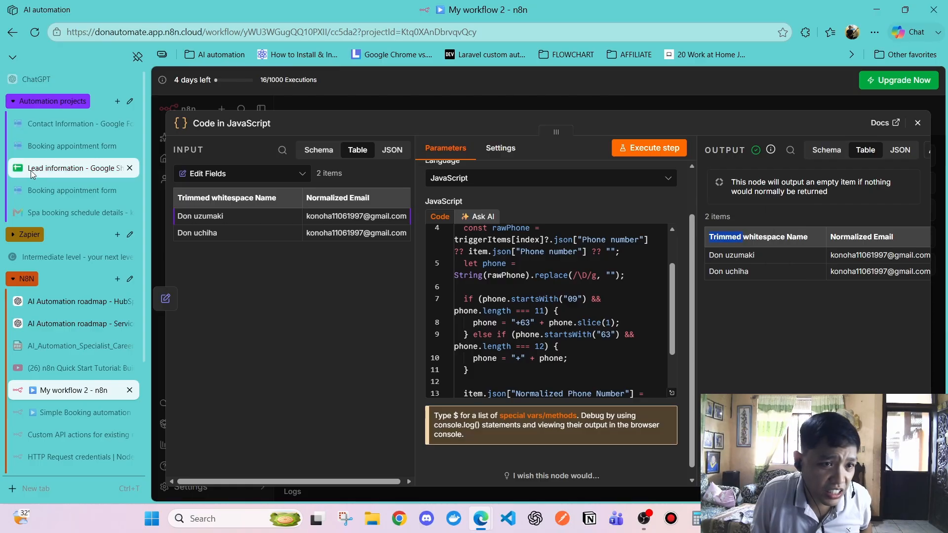
mouse_move(29, 169)
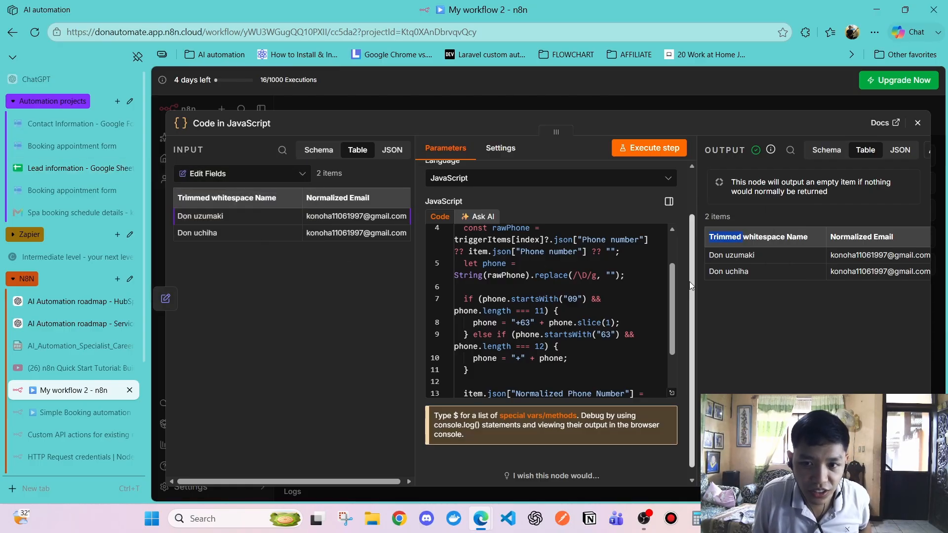
left_click_drag(710, 253, 765, 276)
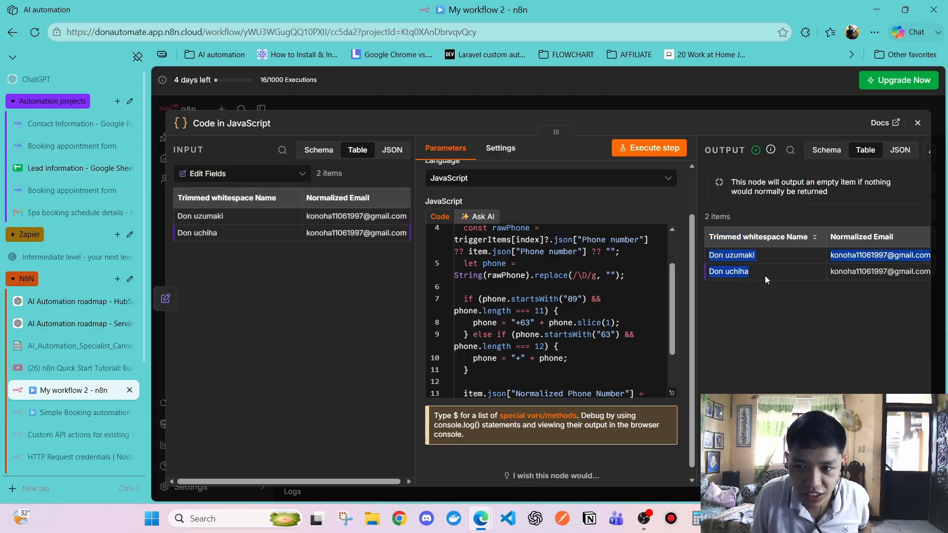
left_click(776, 366)
scroll(817, 263, "right", 3)
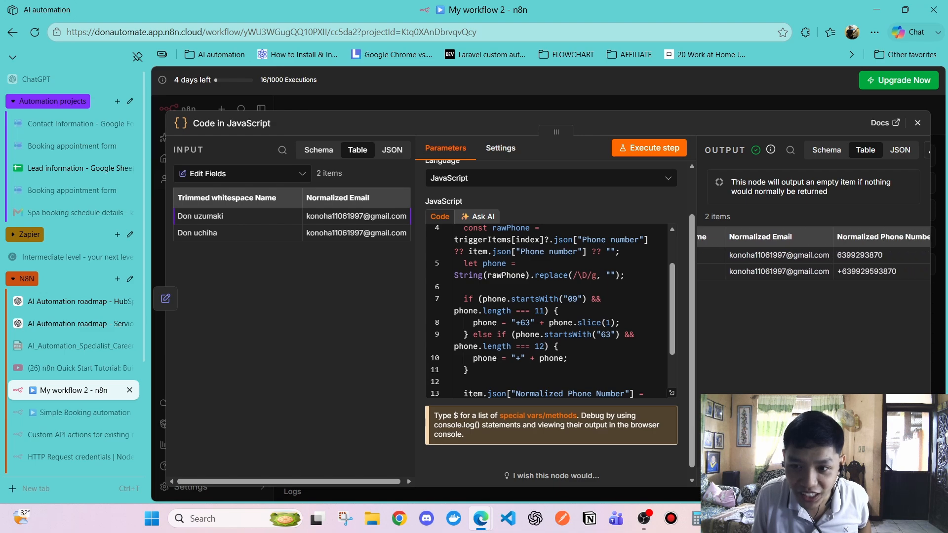
scroll(817, 263, "left", 3)
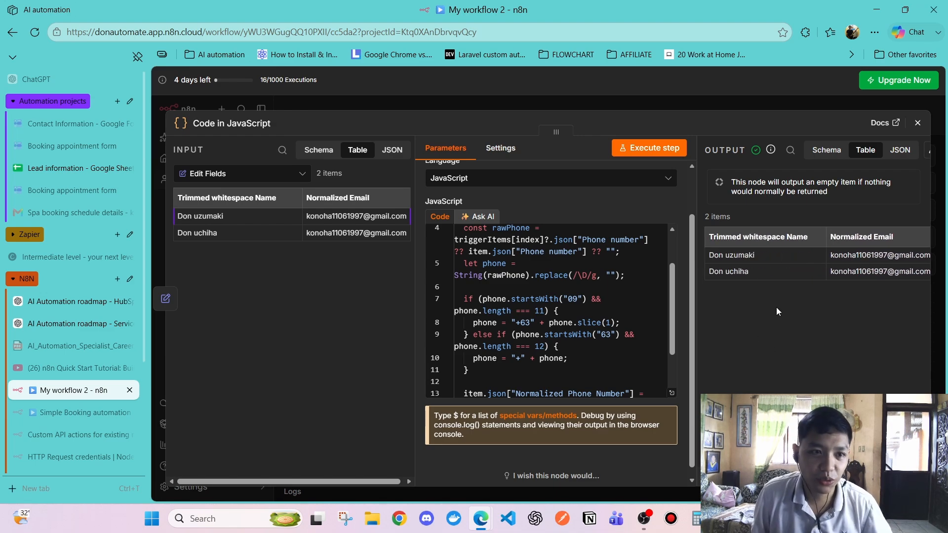
left_click(41, 168)
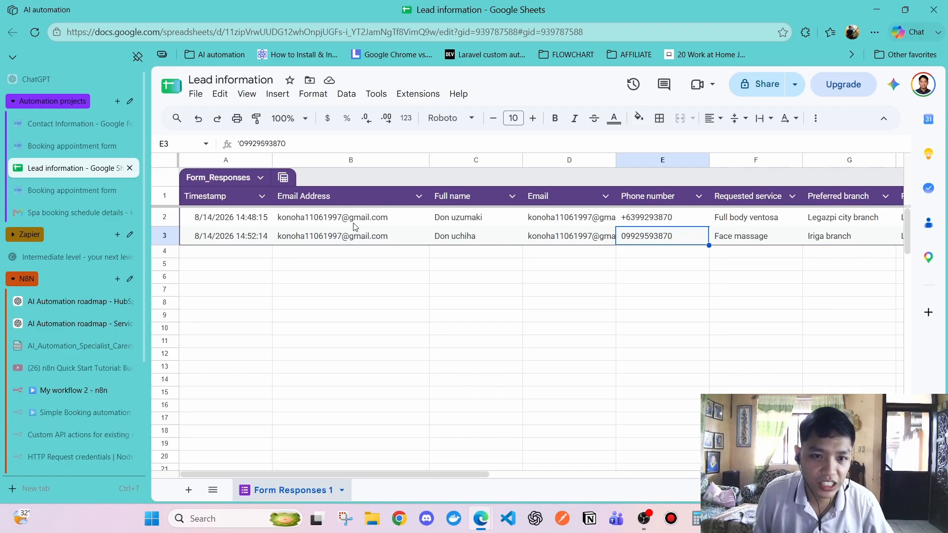
left_click(345, 218)
left_click(332, 258)
left_click(59, 192)
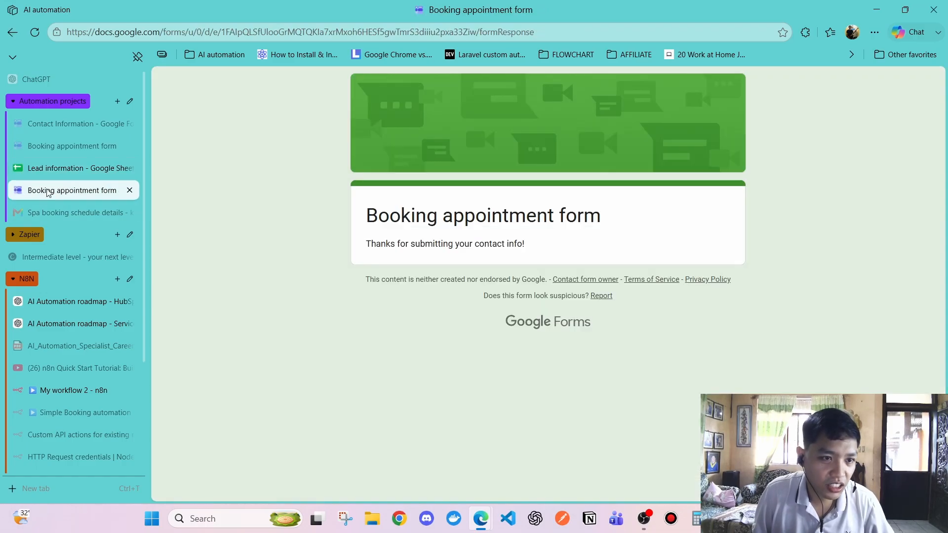
left_click(60, 168)
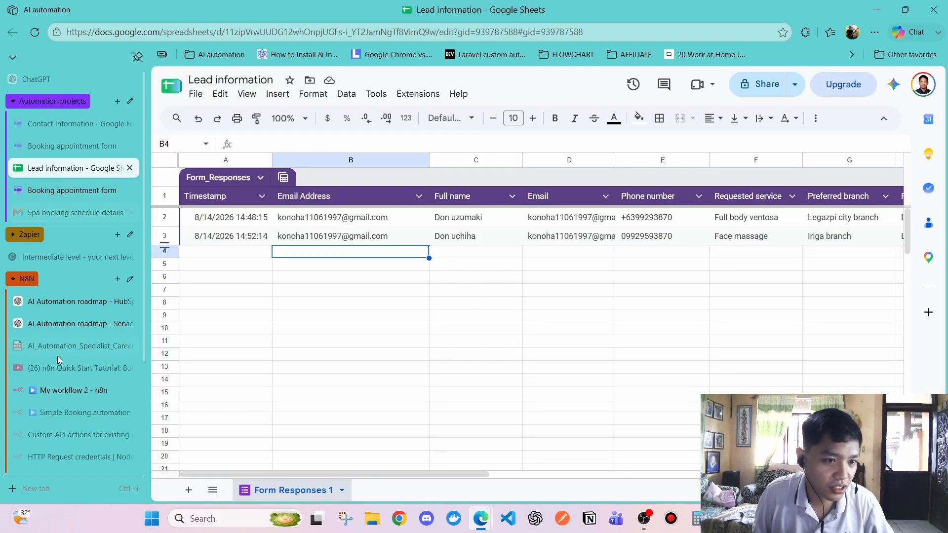
left_click(69, 390)
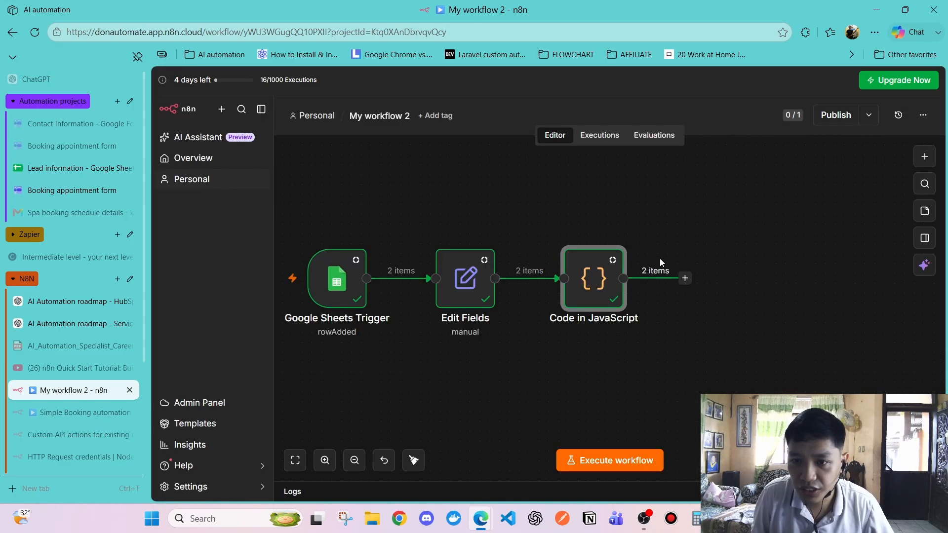
Close the Code editor and add a HubSpot 'Search contacts' node after the Code node
left_click(917, 123)
left_click(689, 281)
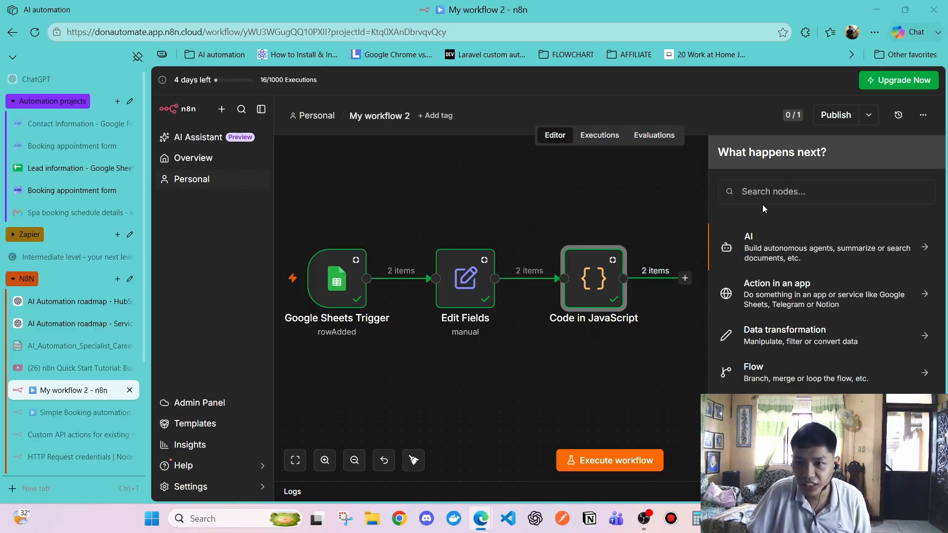
left_click(770, 193)
type("hubspot")
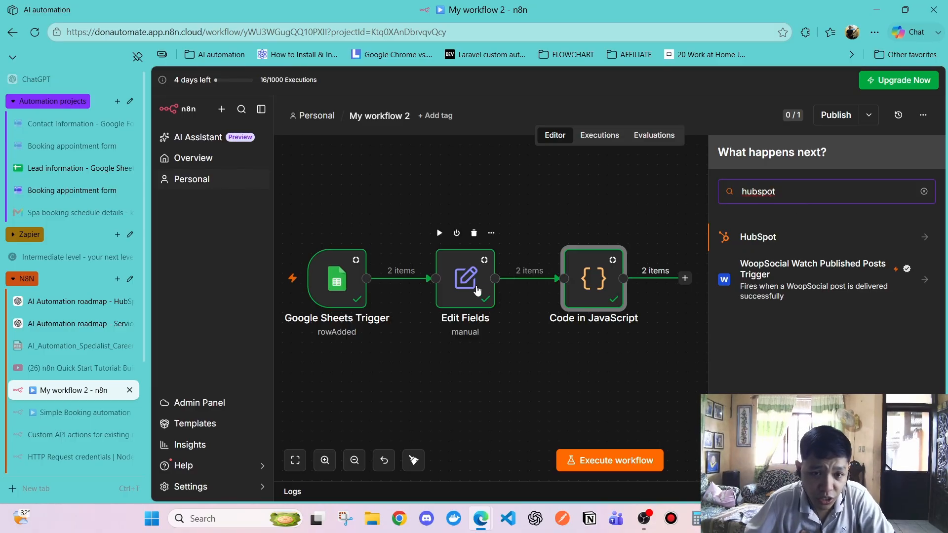
left_click(752, 240)
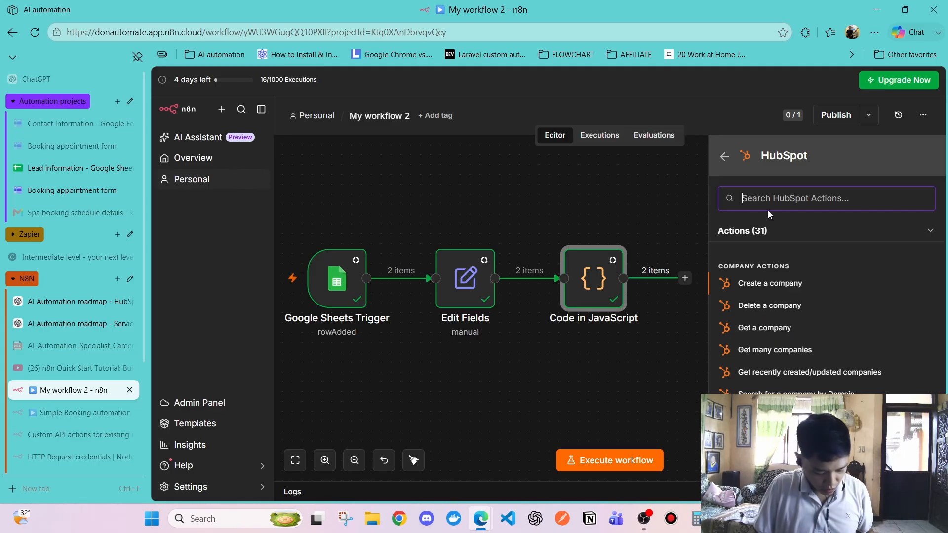
type("searc")
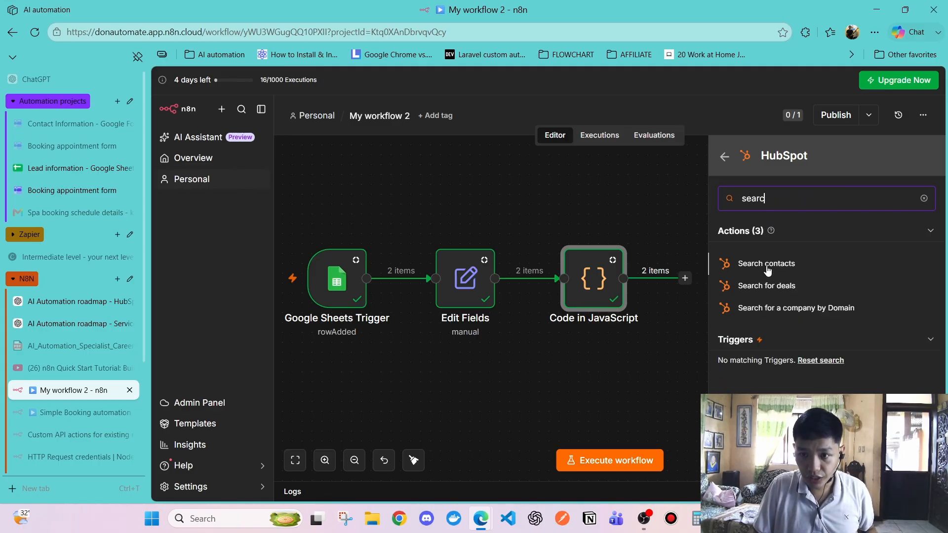
left_click(767, 270)
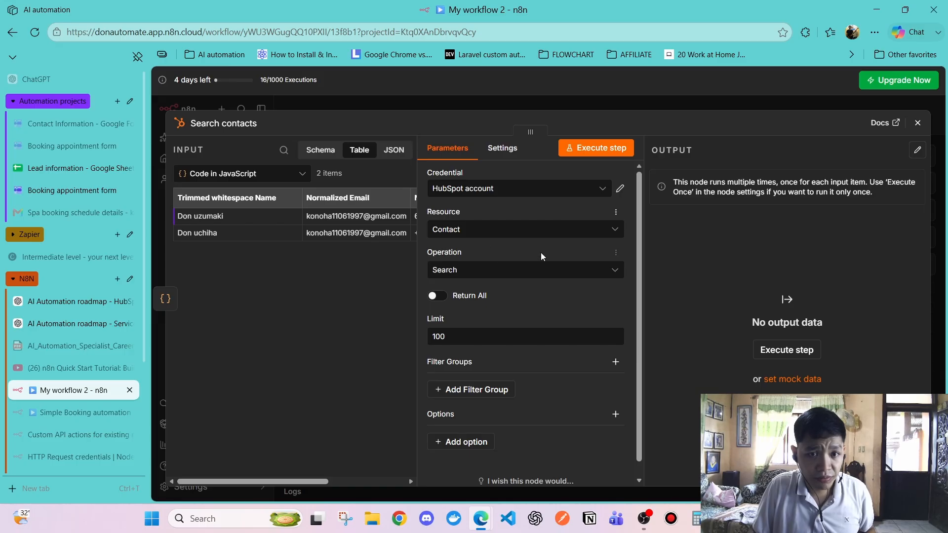
Keep Code in JavaScript as input and enable Always Output Data and Execute Once
left_click(218, 182)
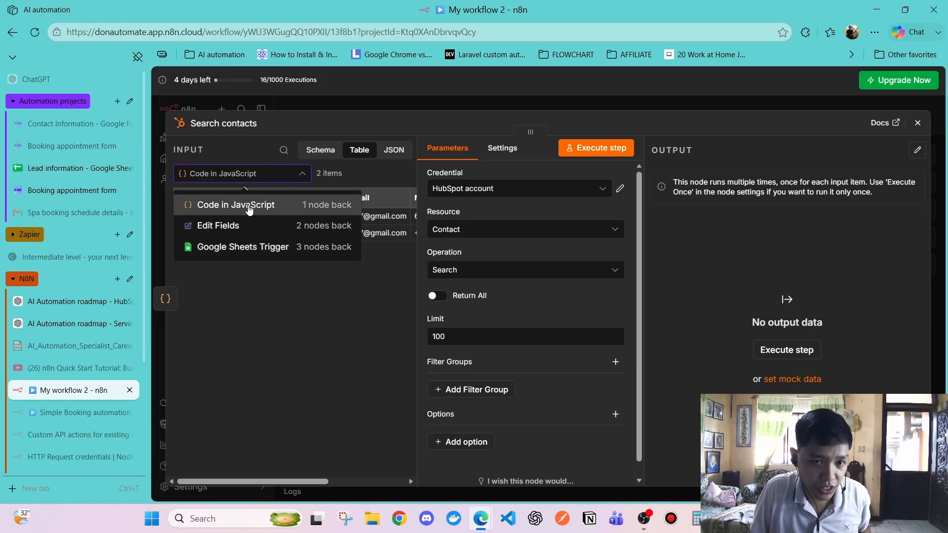
left_click(272, 304)
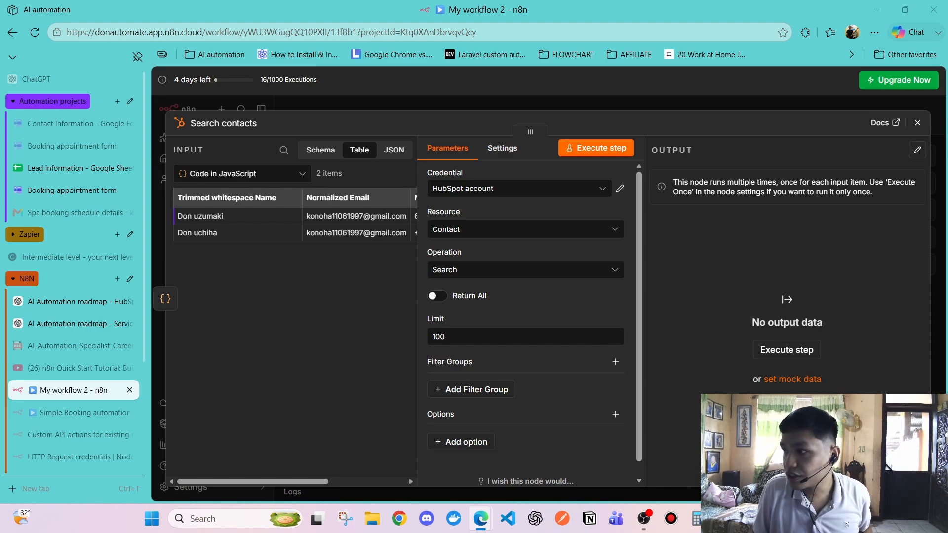
left_click(502, 148)
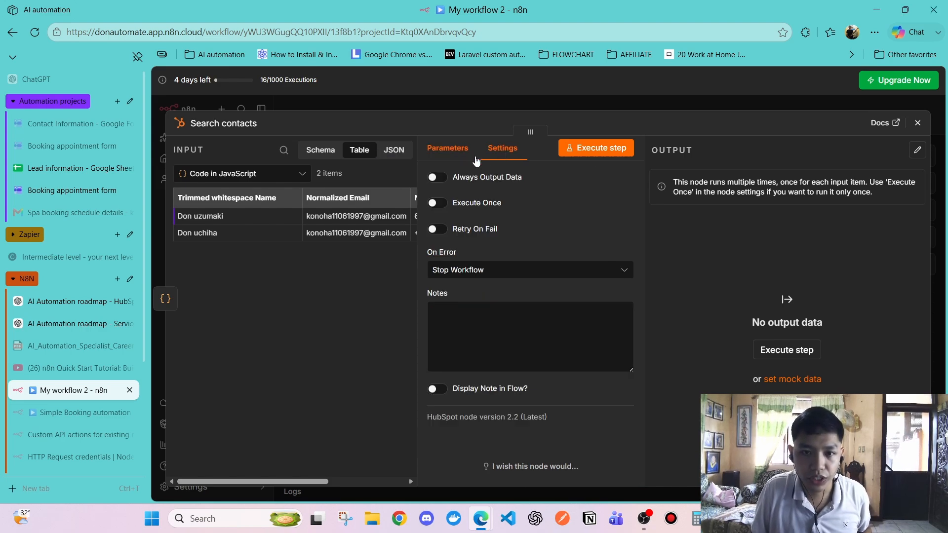
left_click(444, 178)
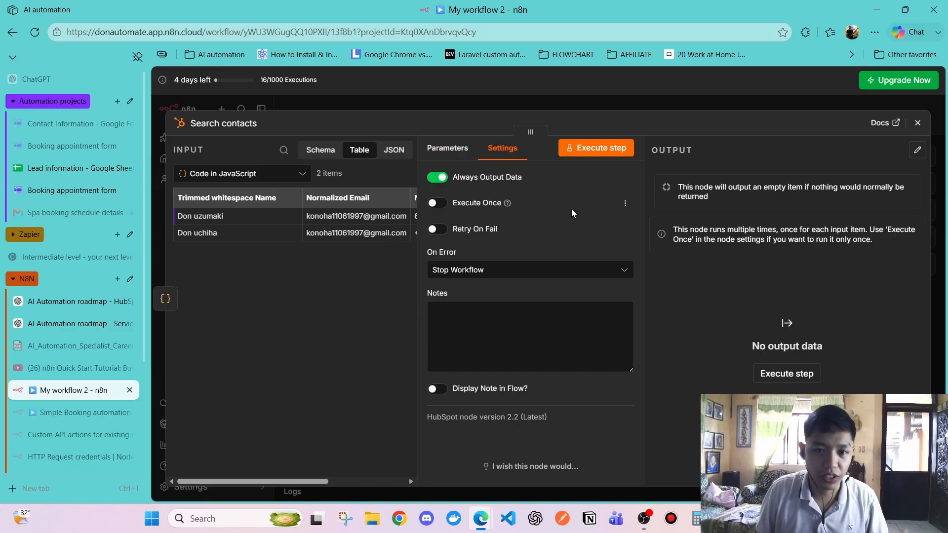
left_click(455, 209)
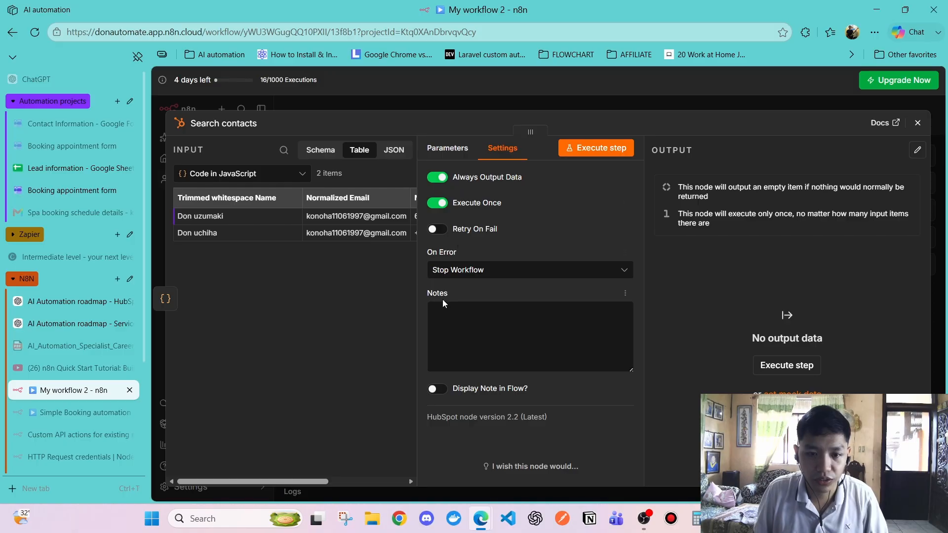
left_click(447, 148)
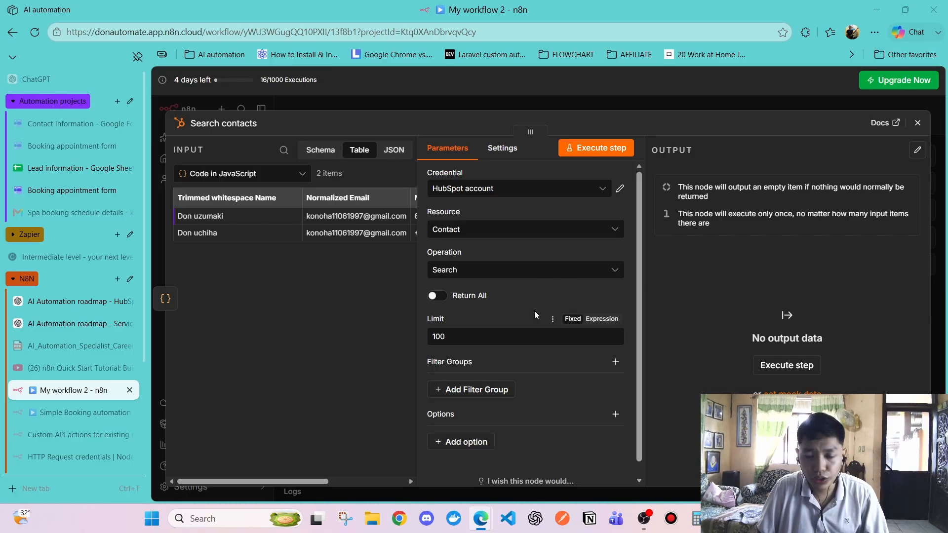
Add one filter group to the contact search, removing the extra Filter Group 2
scroll(511, 358, "down", 1)
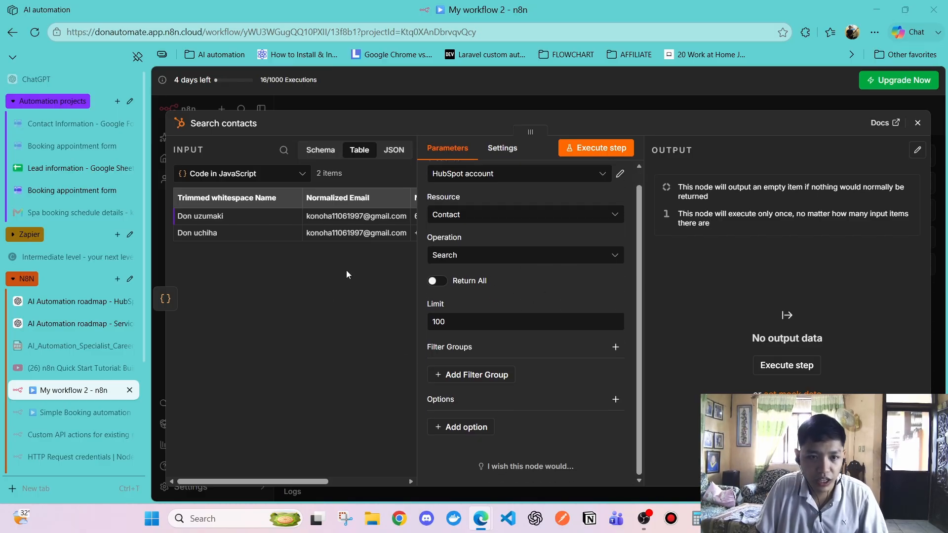
left_click(475, 376)
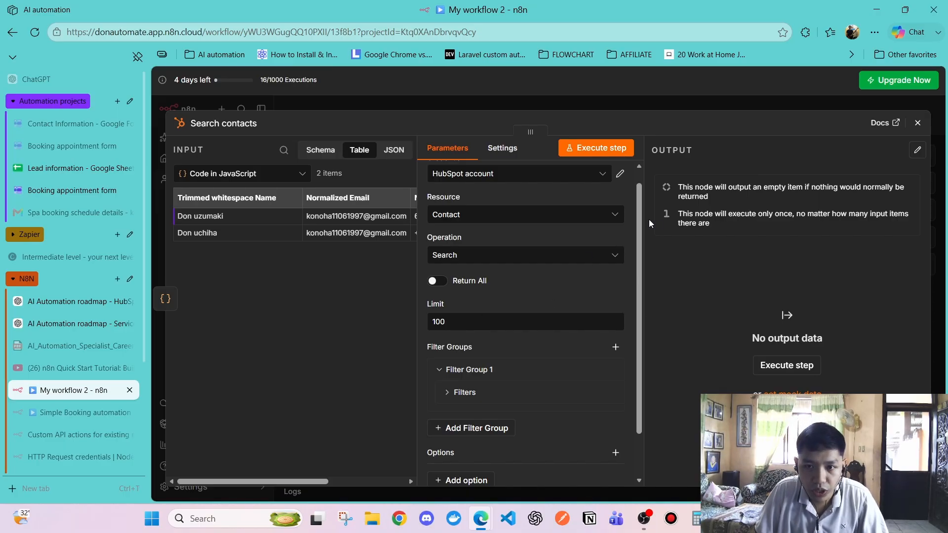
left_click_drag(644, 219, 701, 219)
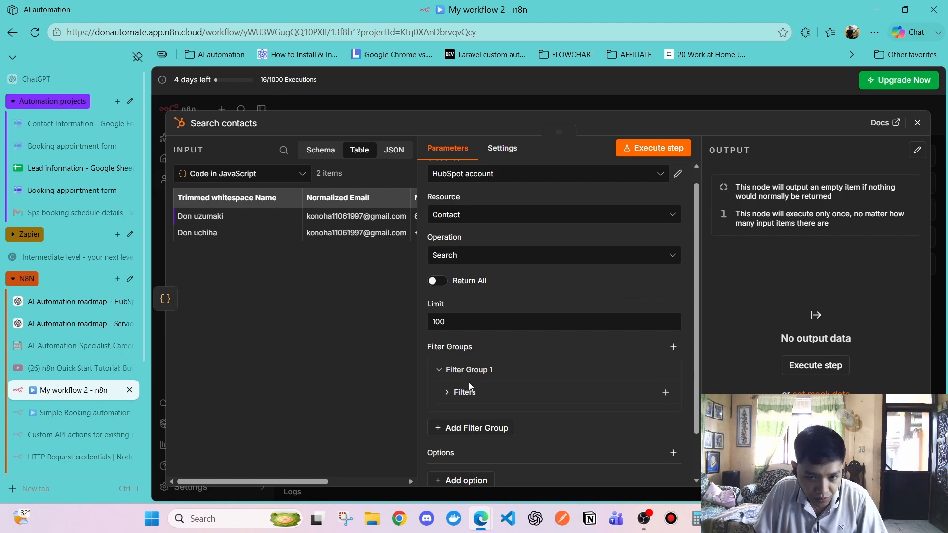
left_click(673, 347)
scroll(664, 395, "down", 3)
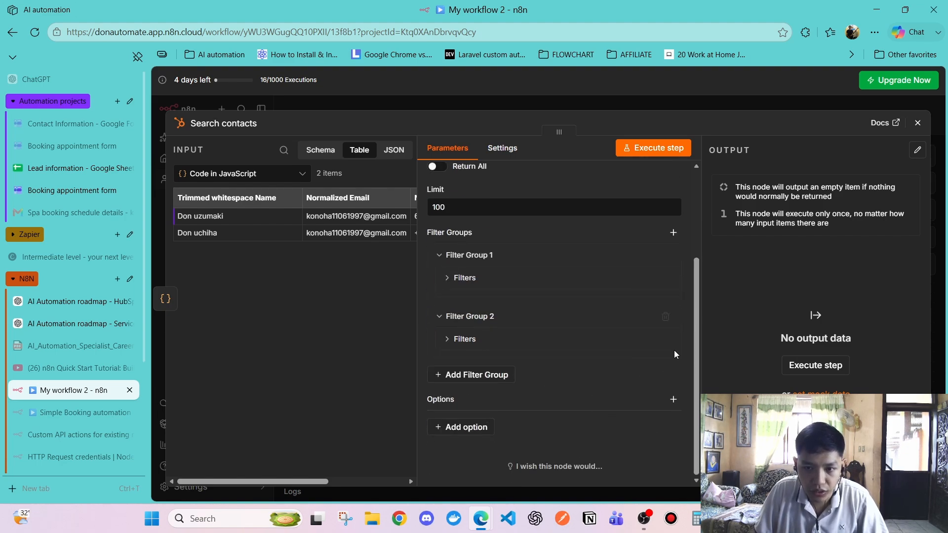
left_click(667, 316)
Add a filter to Filter Group 1 on the contact Email property
left_click(495, 341)
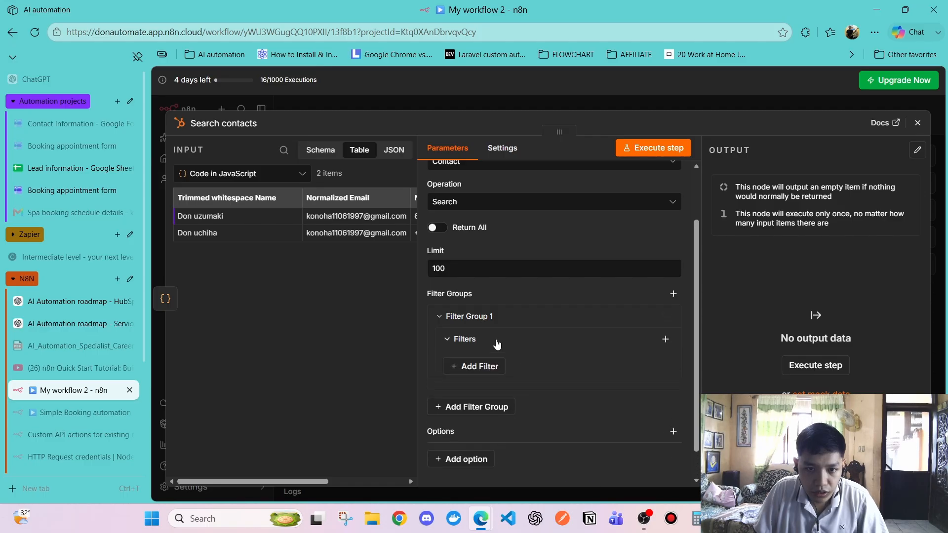
left_click(489, 368)
scroll(497, 364, "down", 2)
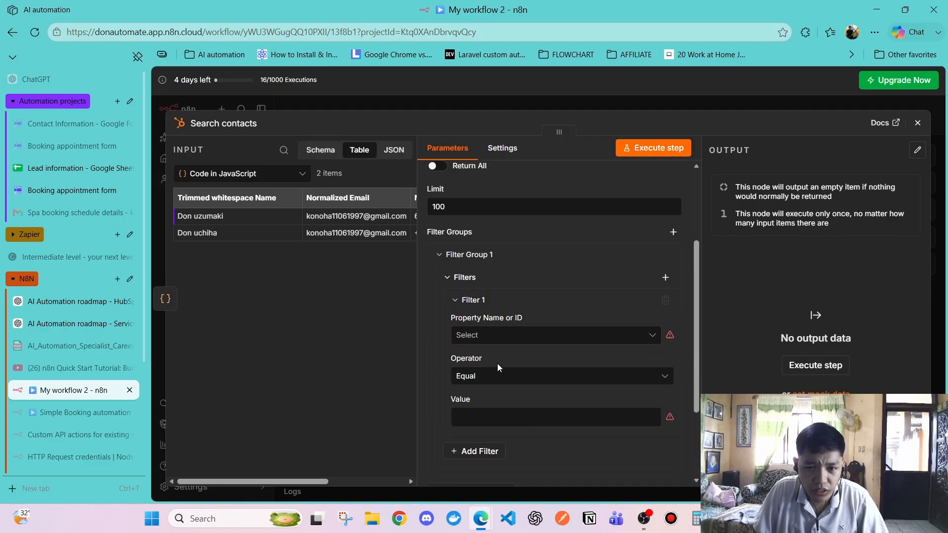
left_click(500, 336)
scroll(518, 250, "down", 1)
scroll(518, 251, "down", 3)
scroll(521, 254, "up", 3)
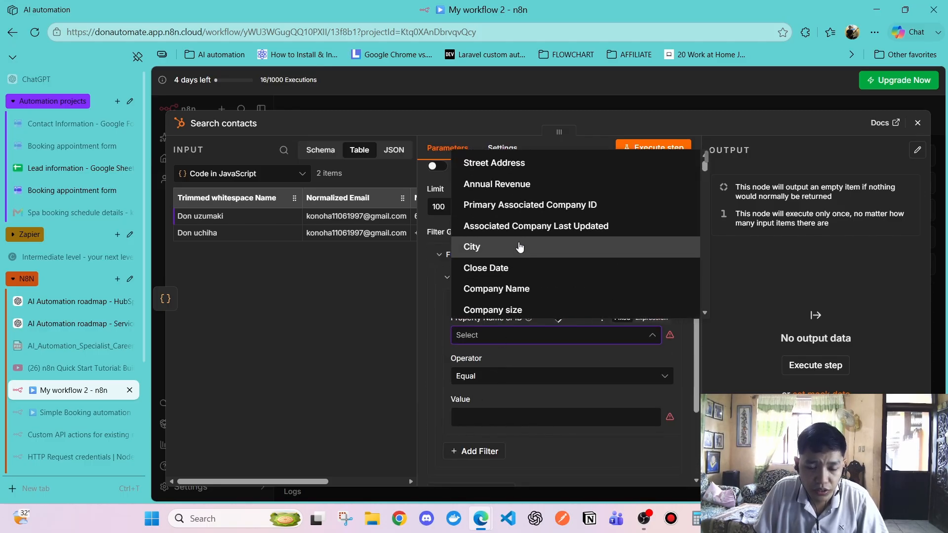
scroll(525, 258, "down", 3)
left_click(496, 211)
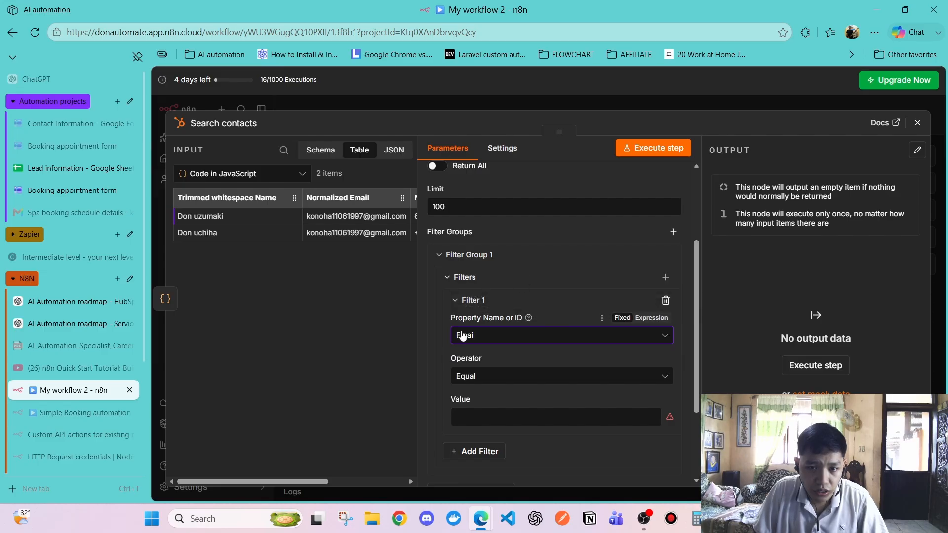
scroll(487, 345, "up", 3)
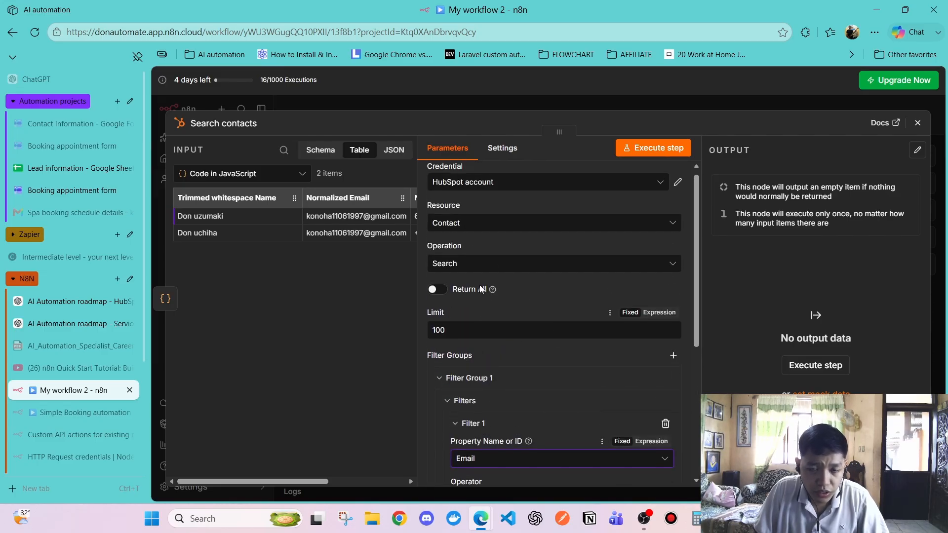
Confirm the node keeps the existing HubSpot account credential
left_click(523, 183)
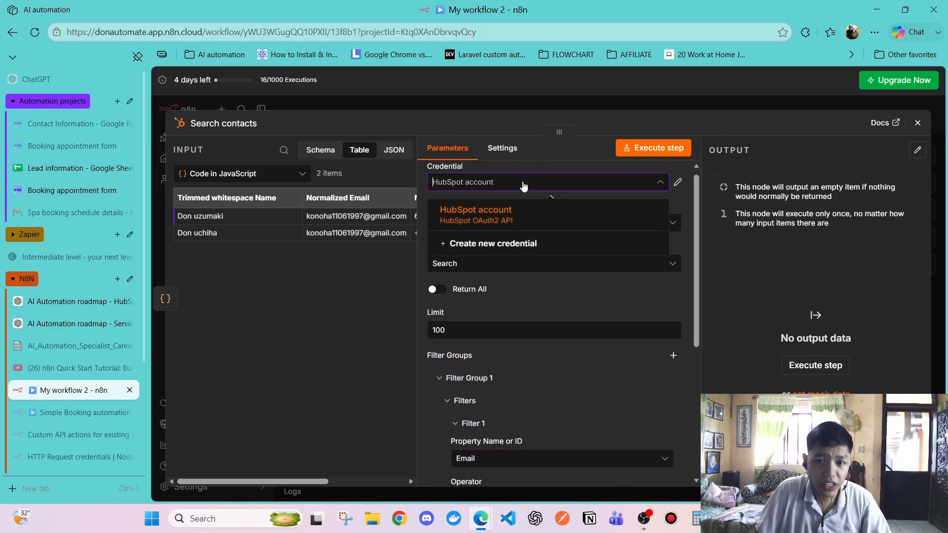
left_click(523, 184)
left_click(516, 184)
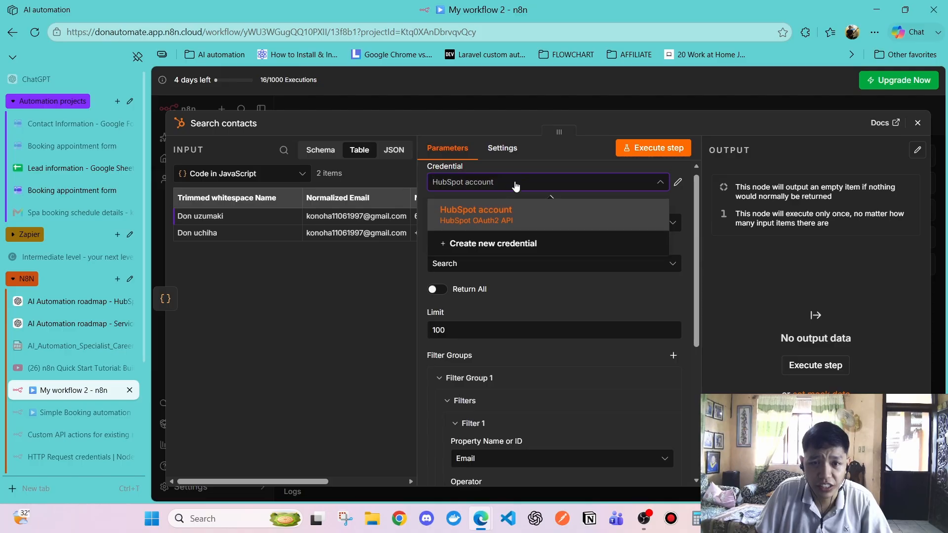
left_click(509, 187)
left_click(505, 185)
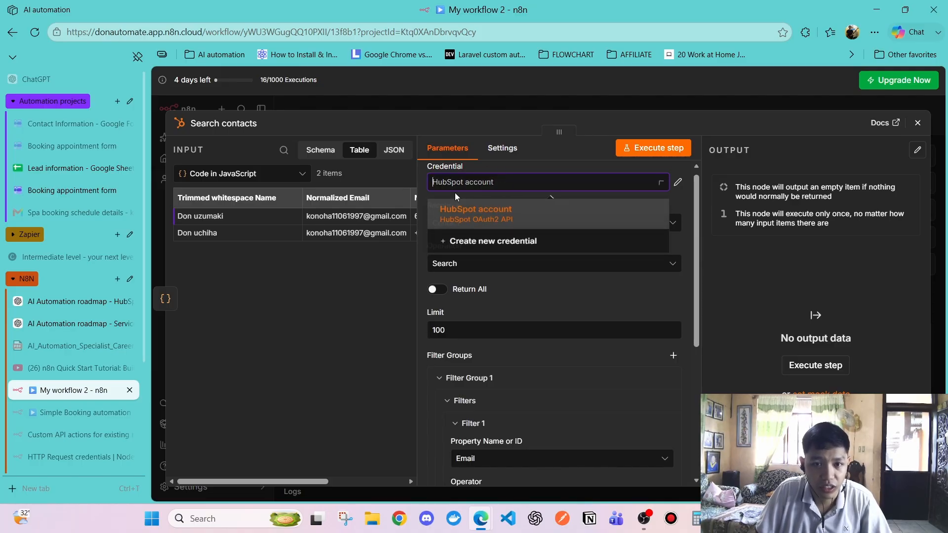
scroll(508, 191, "up", 1)
left_click(494, 191)
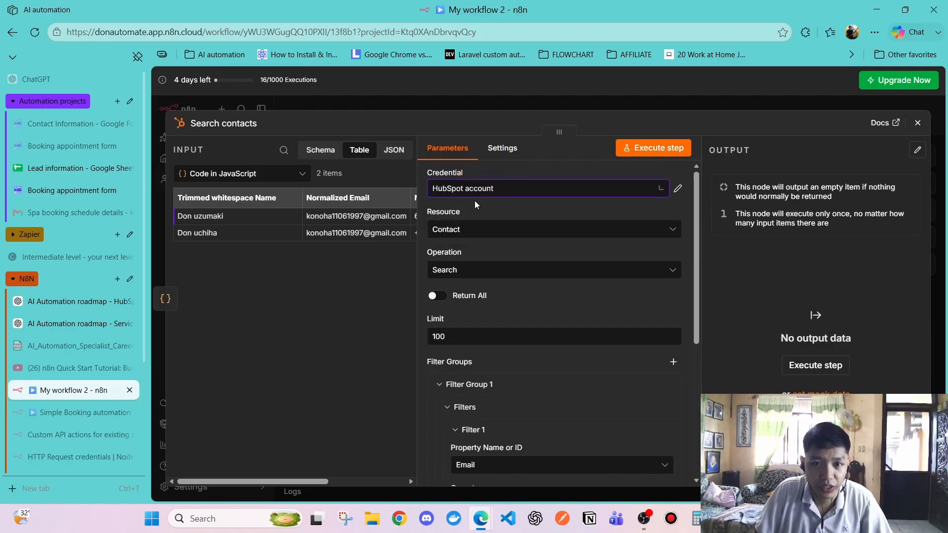
scroll(485, 246, "down", 3)
scroll(484, 246, "up", 3)
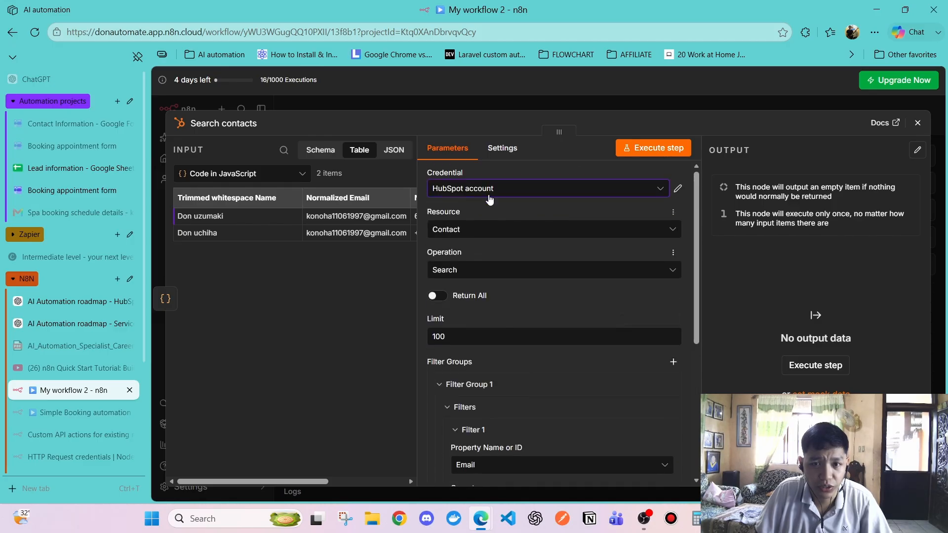
left_click(489, 192)
left_click(303, 333)
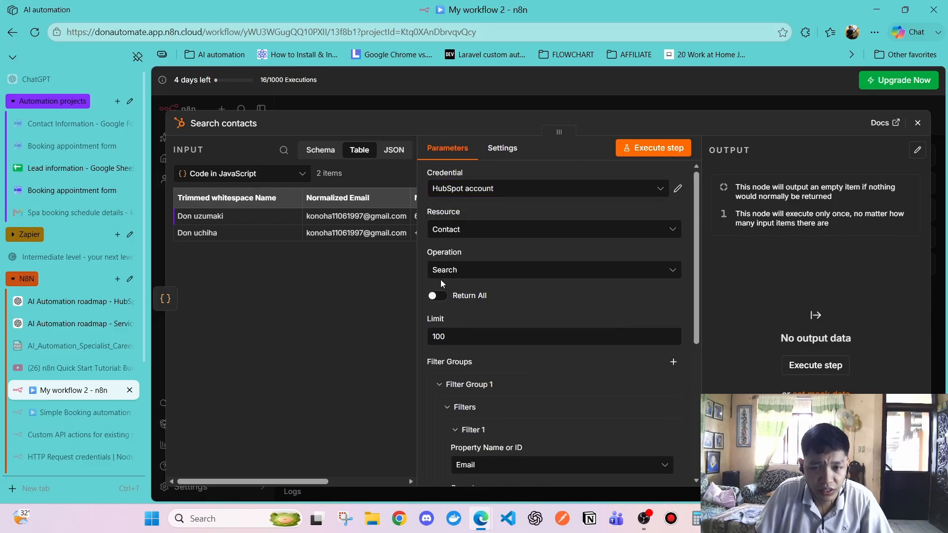
left_click(495, 191)
left_click(499, 279)
scroll(501, 280, "down", 5)
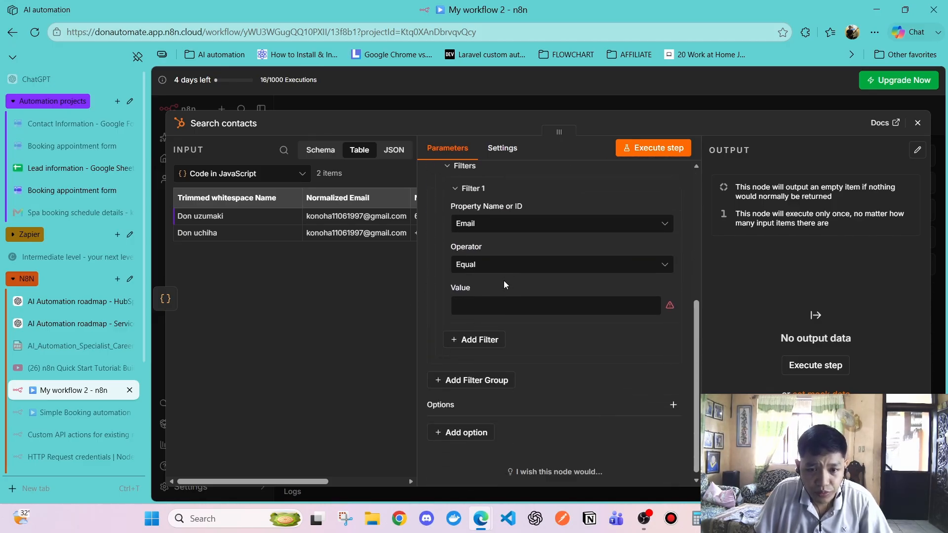
scroll(467, 310, "up", 1)
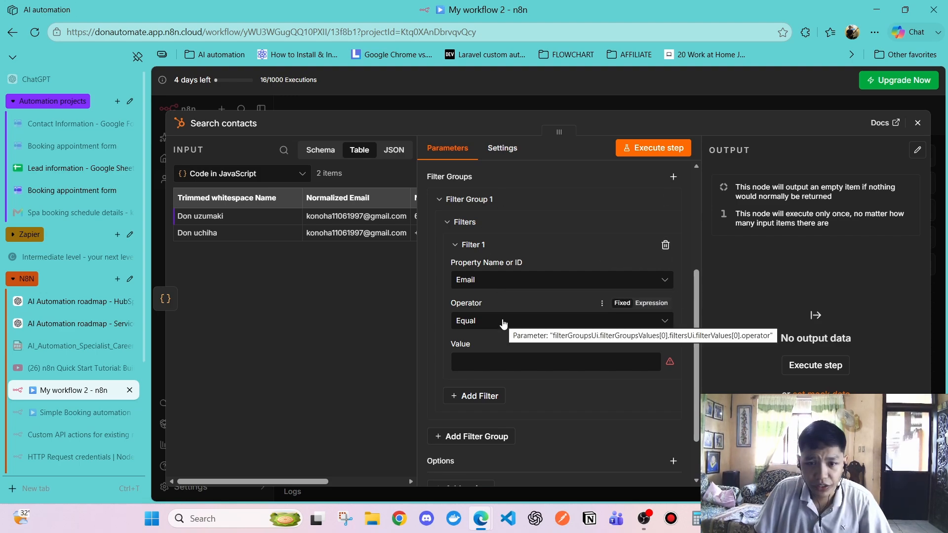
Keep Code in JavaScript as input and scroll the table to the Normalized Email column
left_click(258, 173)
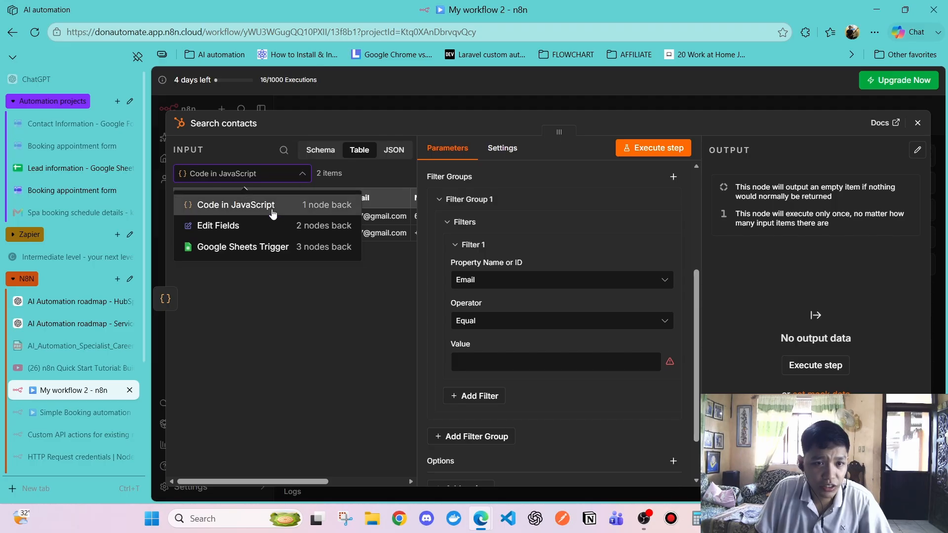
left_click(258, 173)
left_click(258, 174)
left_click(244, 207)
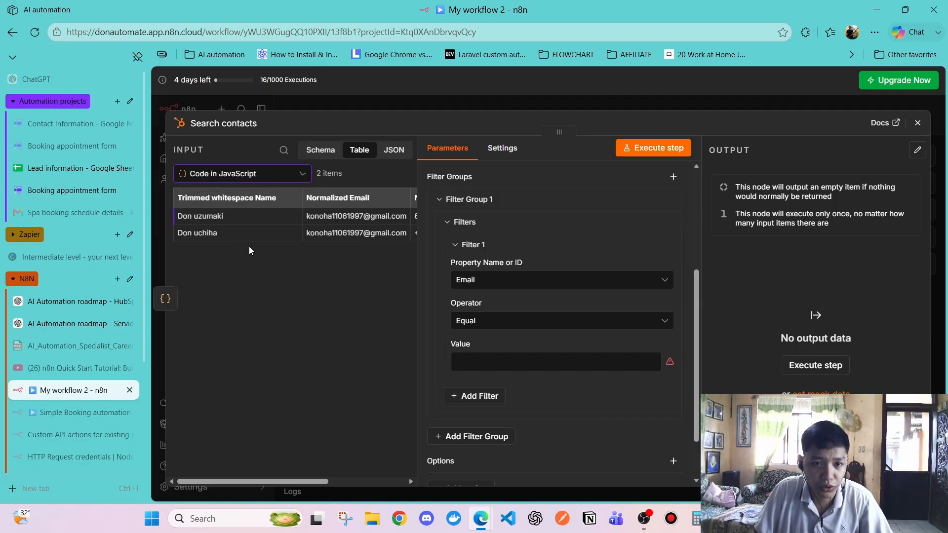
left_click_drag(273, 476, 297, 446)
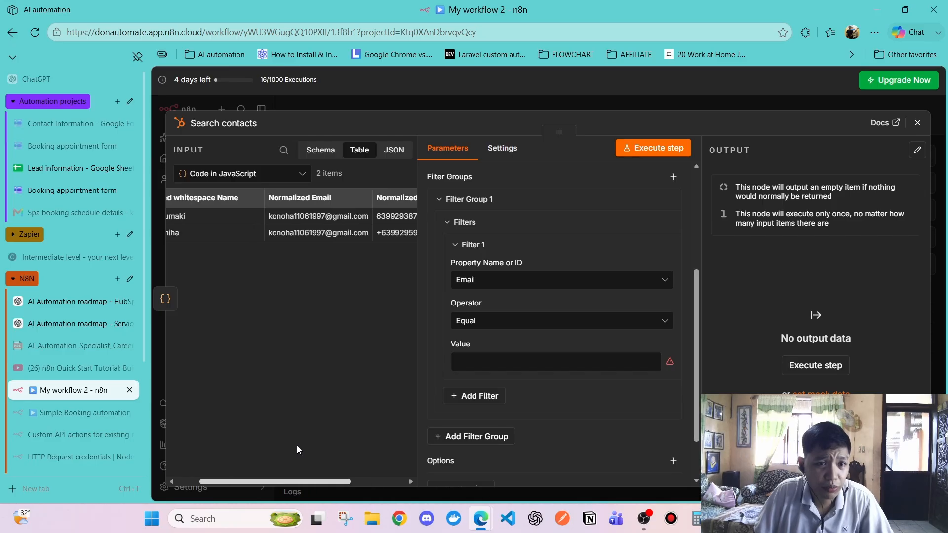
left_click(220, 183)
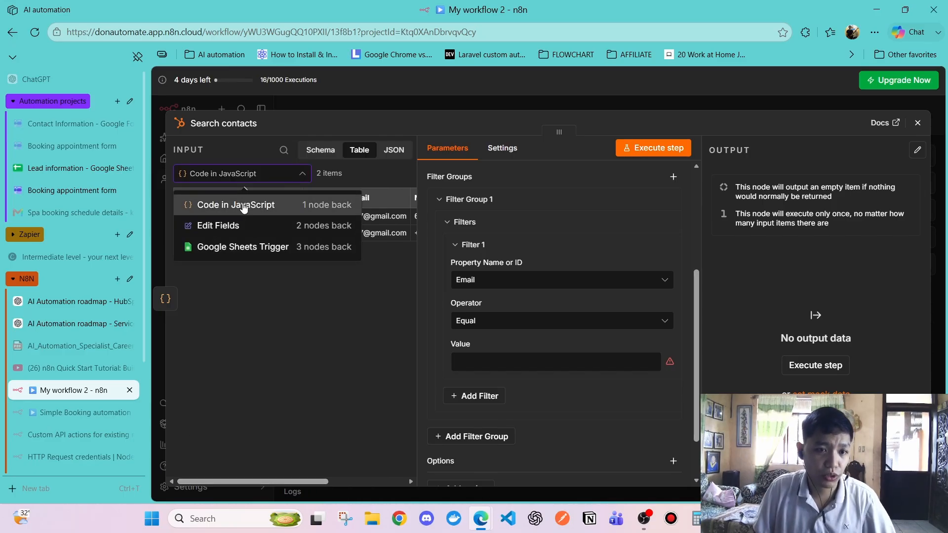
left_click(257, 335)
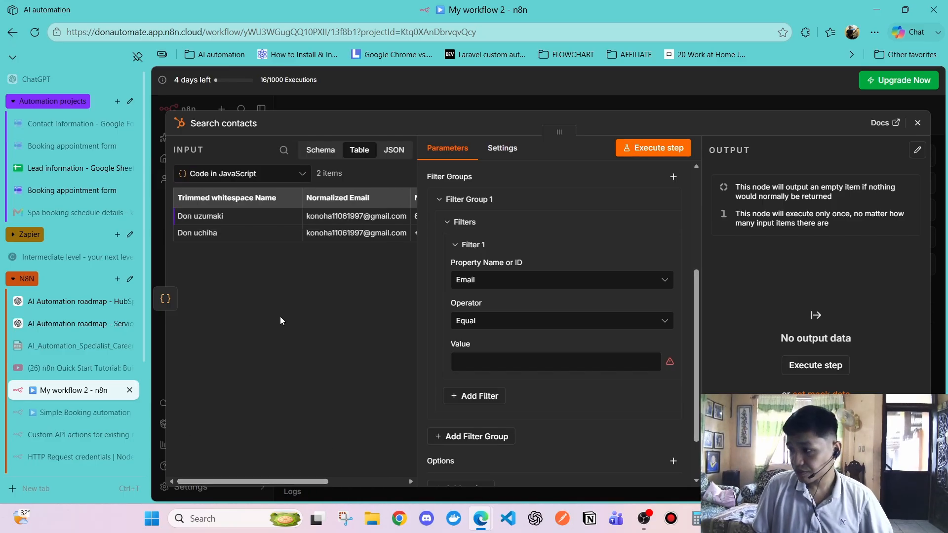
left_click(253, 175)
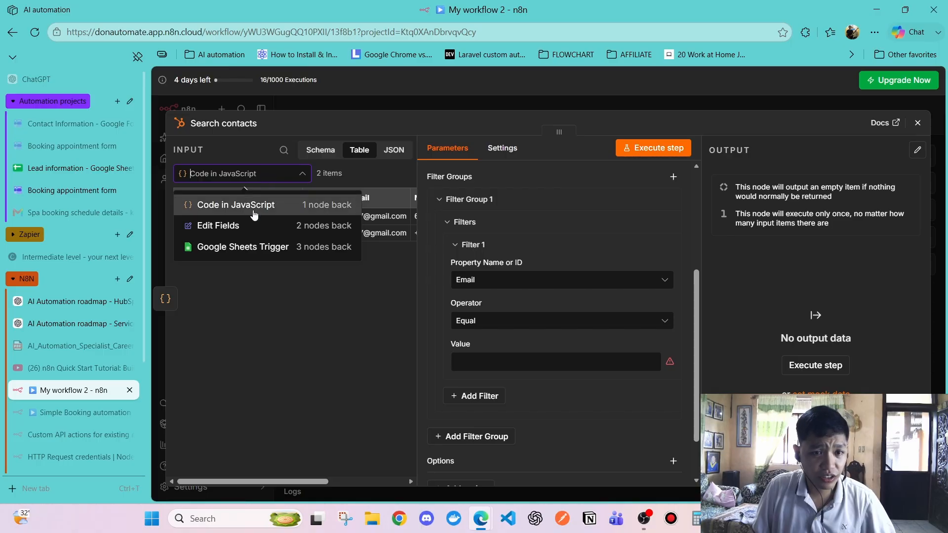
left_click(239, 205)
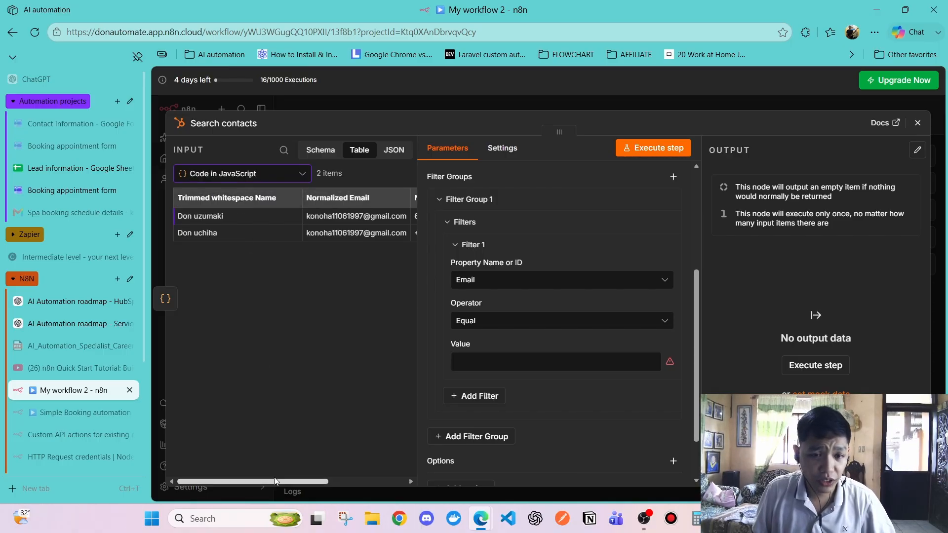
left_click_drag(274, 479, 200, 452)
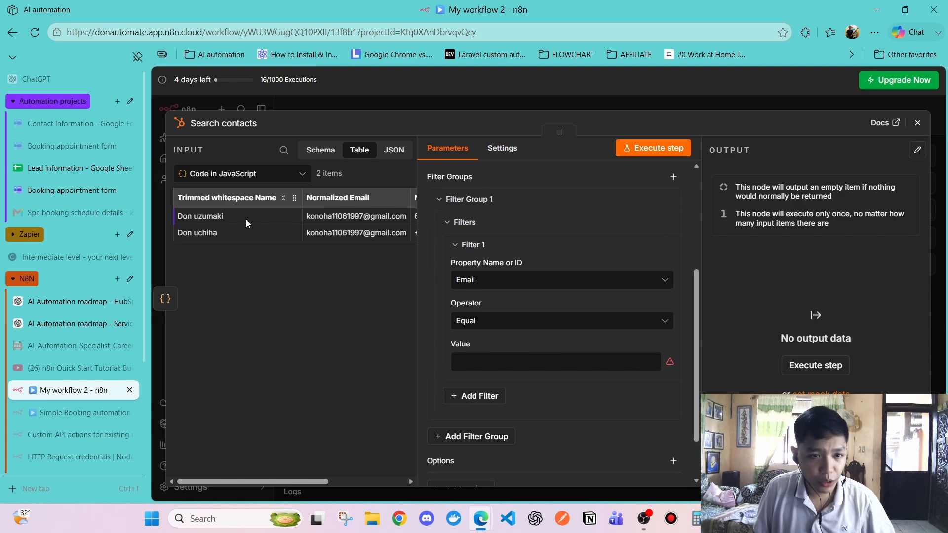
left_click_drag(281, 481, 331, 481)
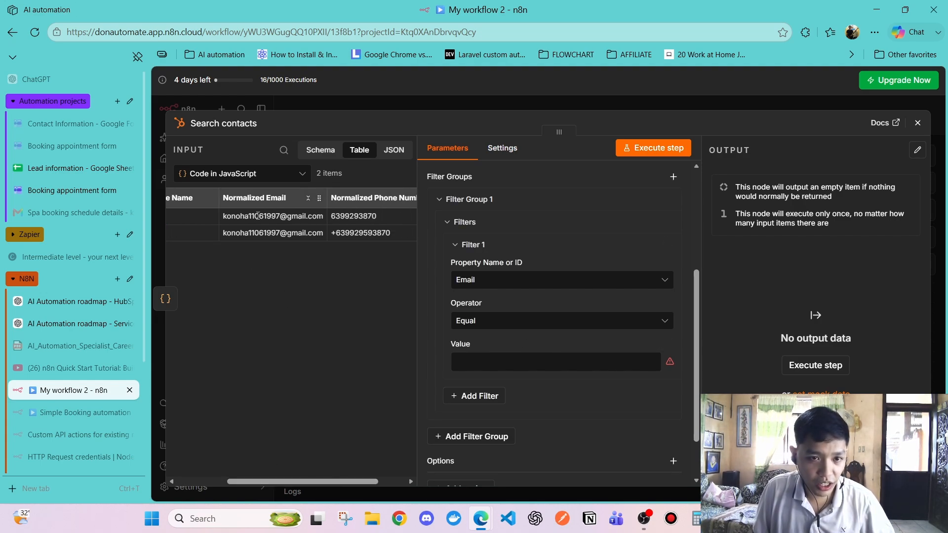
Map Normalized Email into Filter 1's value and execute the search, returning one contact
left_click_drag(254, 198, 464, 362)
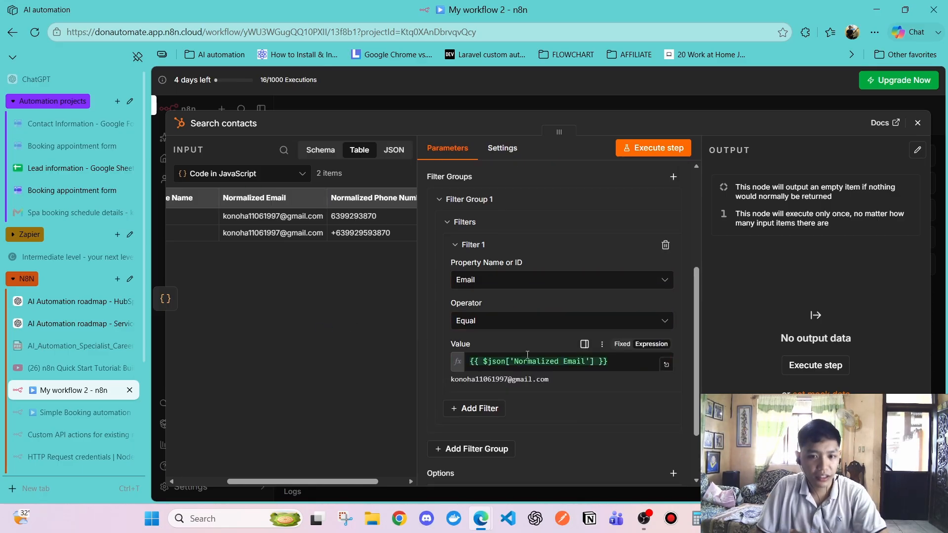
scroll(527, 354, "down", 2)
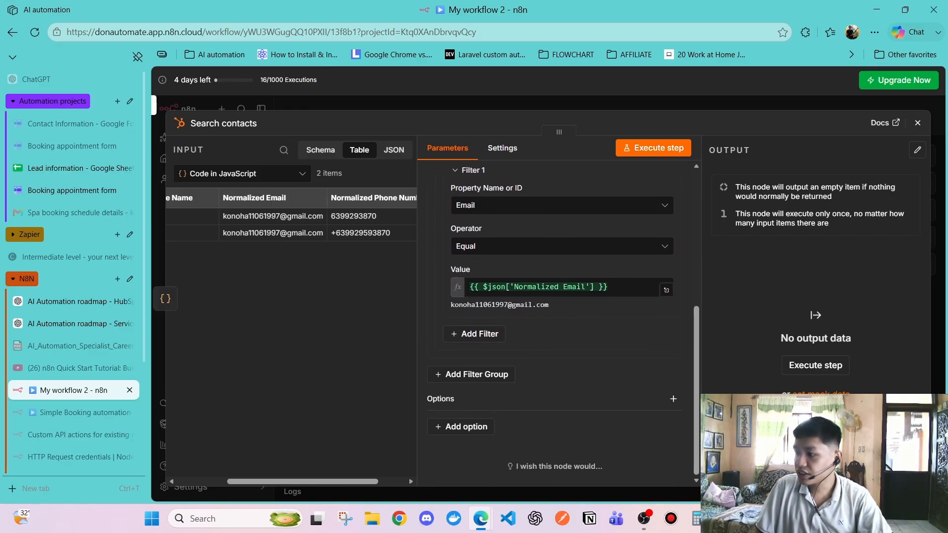
left_click(653, 148)
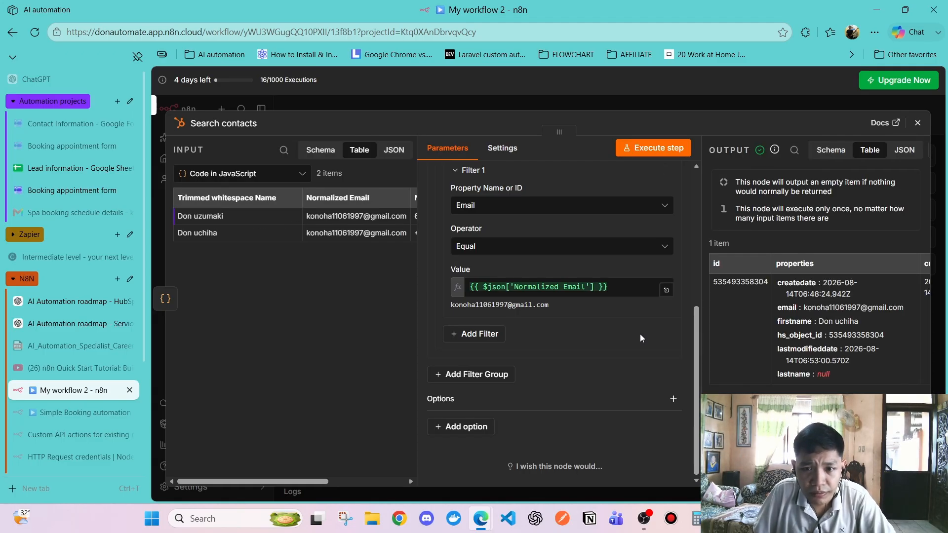
scroll(594, 366, "up", 5)
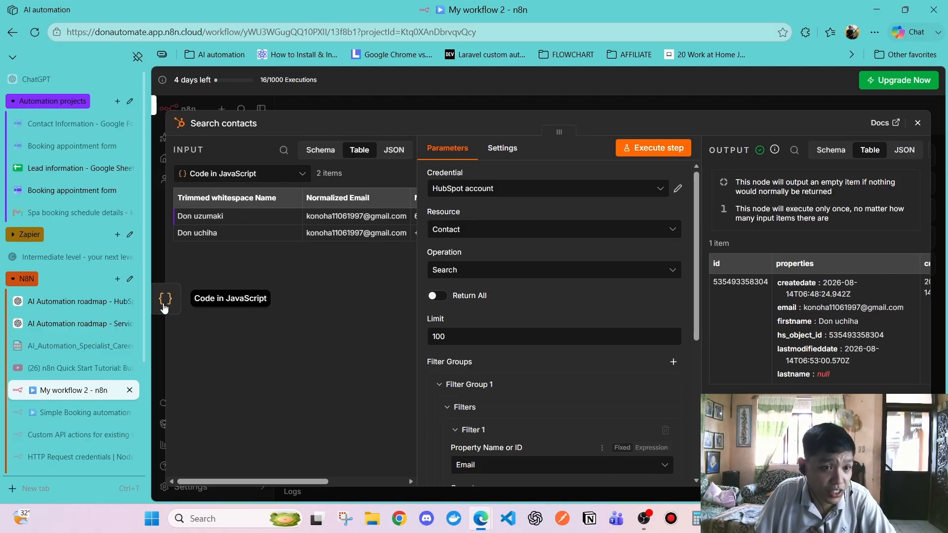
scroll(89, 303, "down", 2)
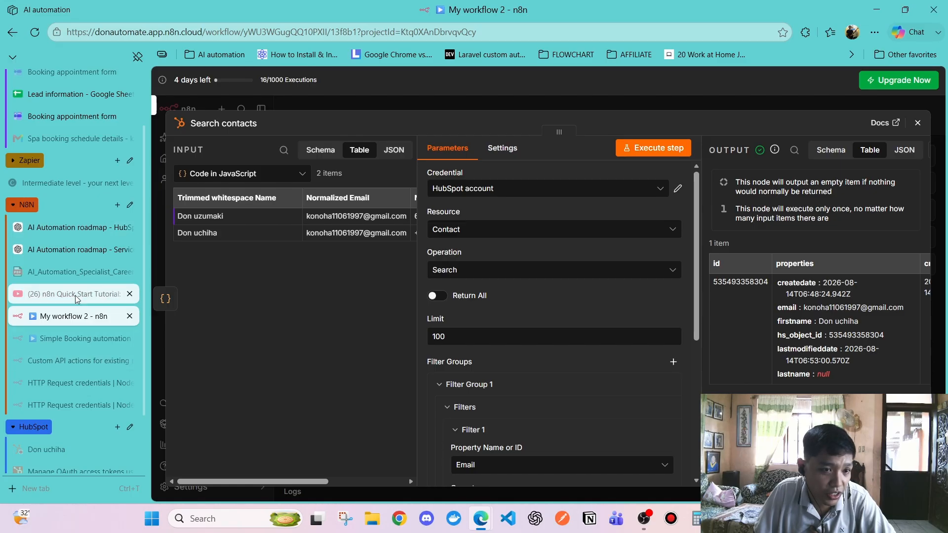
scroll(59, 385, "down", 2)
Look at the found contact's record in HubSpot, then return to n8n
left_click(63, 374)
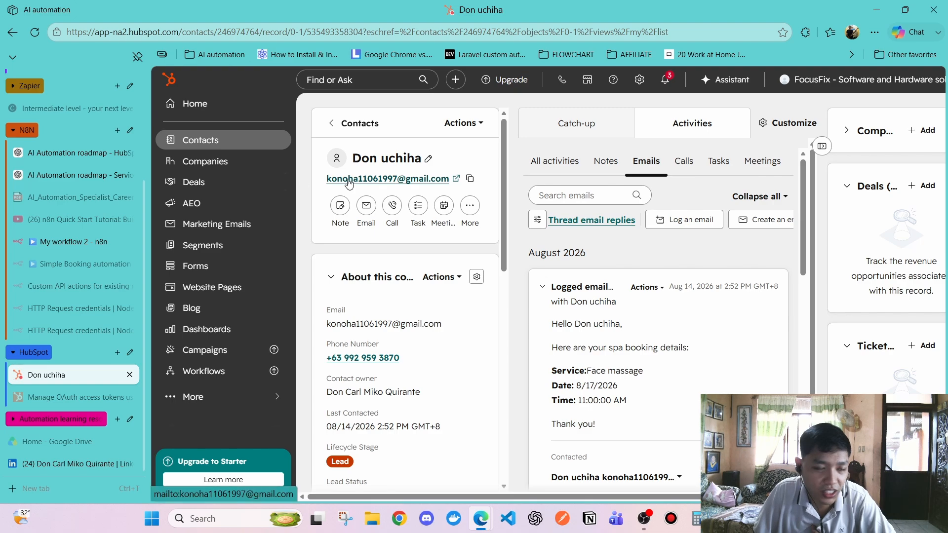
scroll(32, 295, "up", 4)
left_click(55, 391)
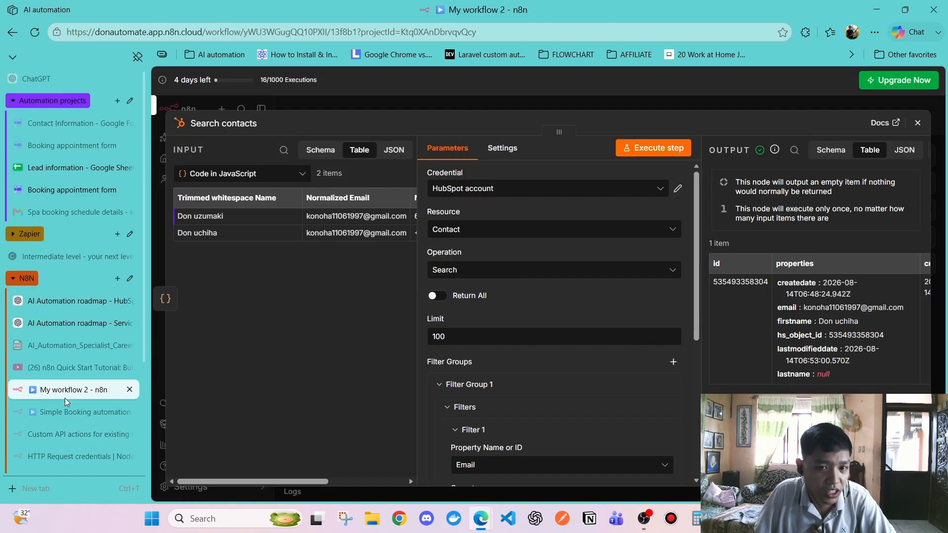
right_click(642, 318)
key("Escape")
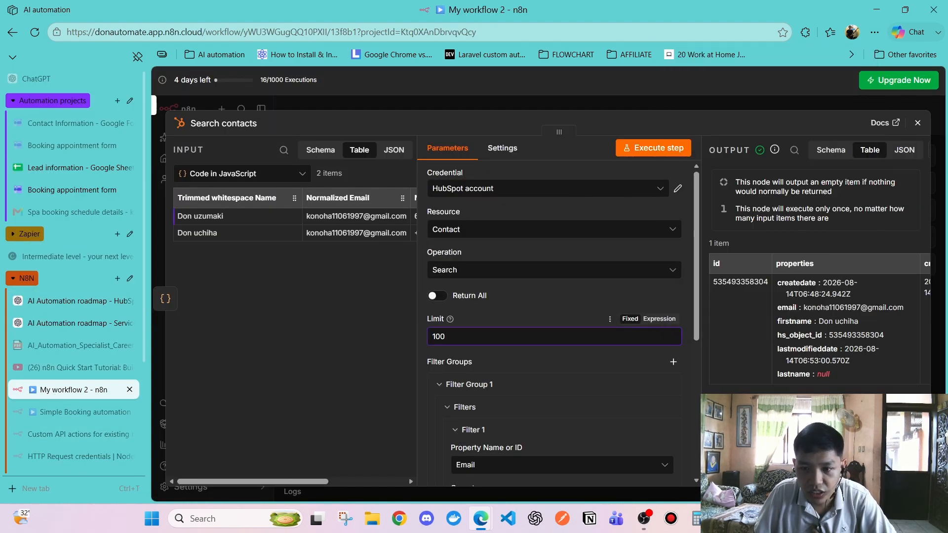
Recheck the Search contacts node's Settings and go back to Parameters
left_click(502, 148)
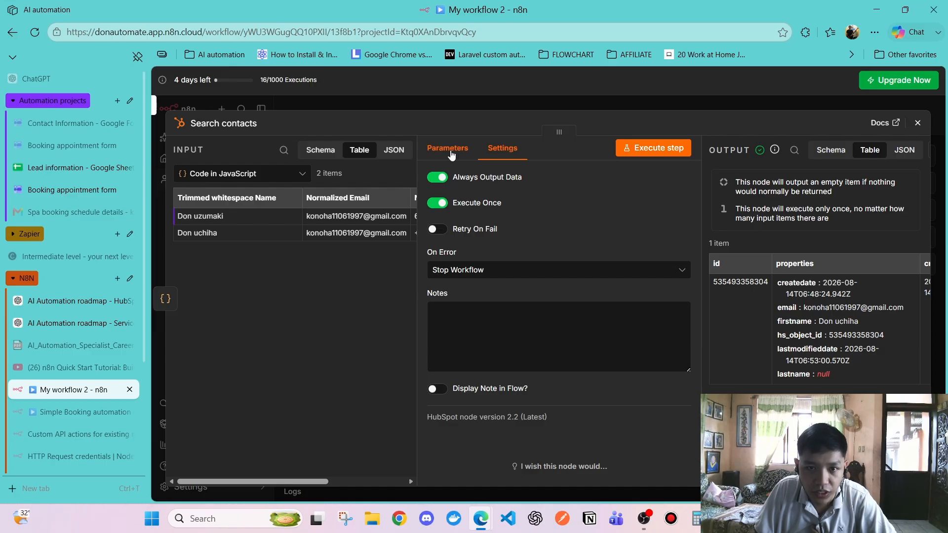
left_click(447, 148)
left_click(510, 149)
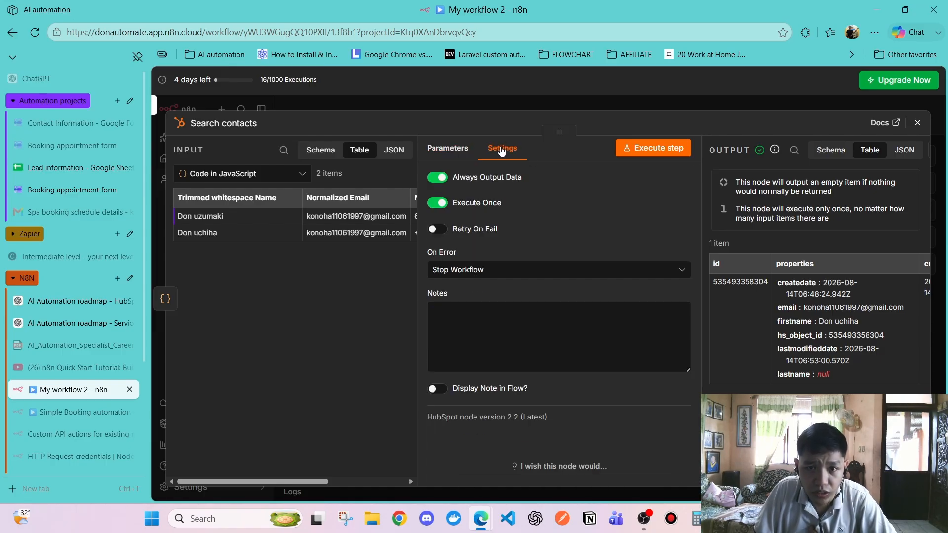
left_click(448, 148)
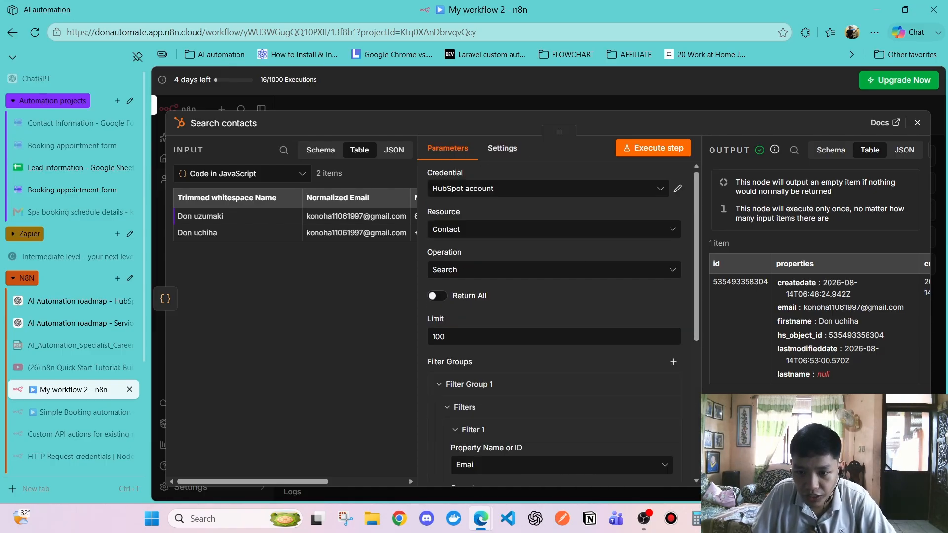
Review the returned contact properties in the output, then close the node
scroll(815, 321, "right", 5)
scroll(783, 278, "left", 3)
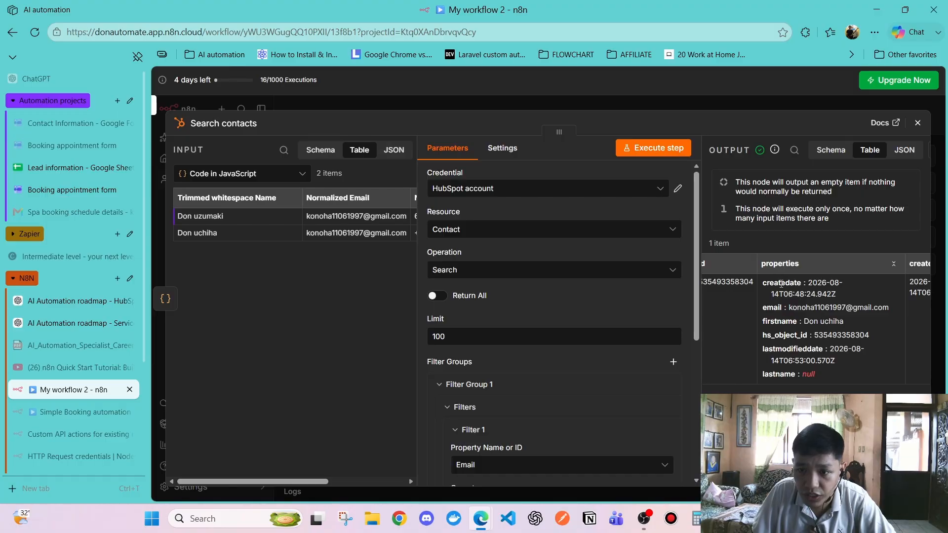
left_click_drag(763, 307, 798, 357)
left_click(798, 357)
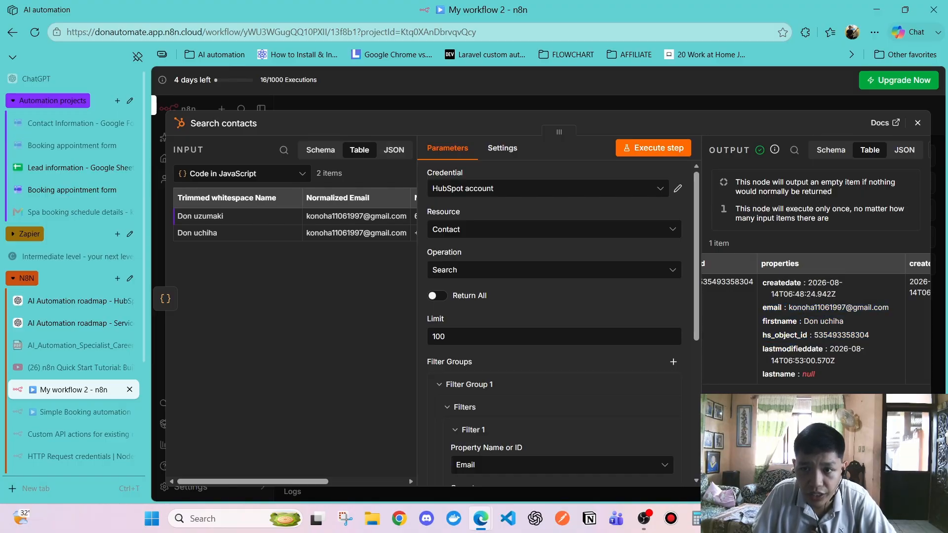
scroll(814, 321, "left", 1)
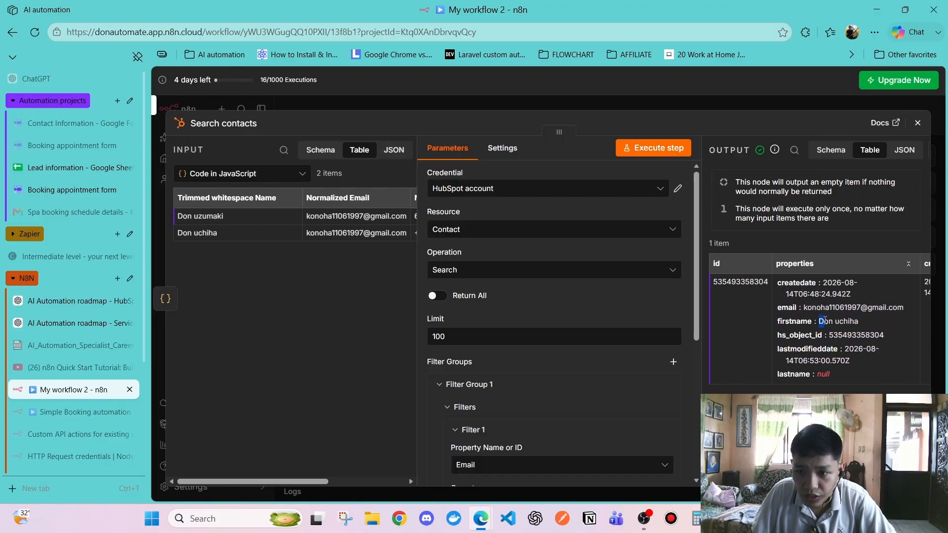
left_click_drag(825, 321, 852, 344)
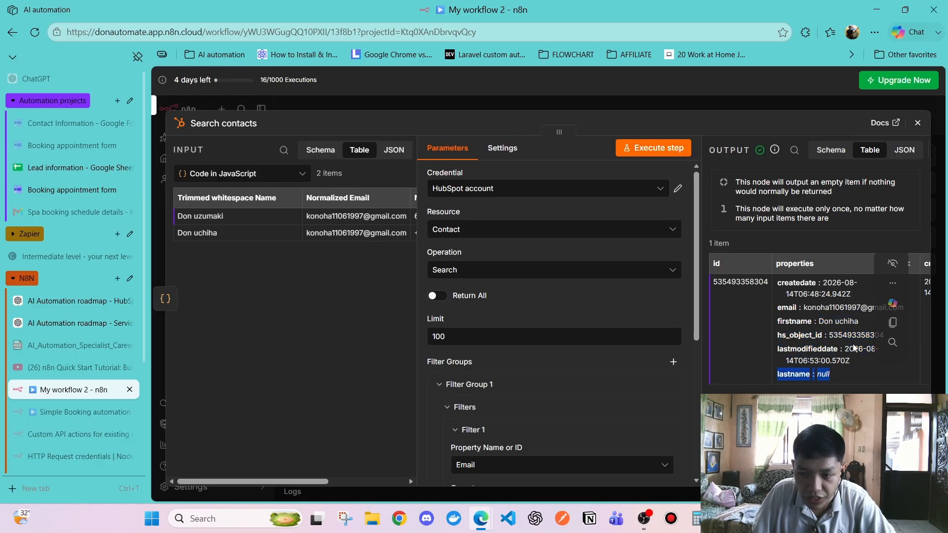
left_click(740, 259)
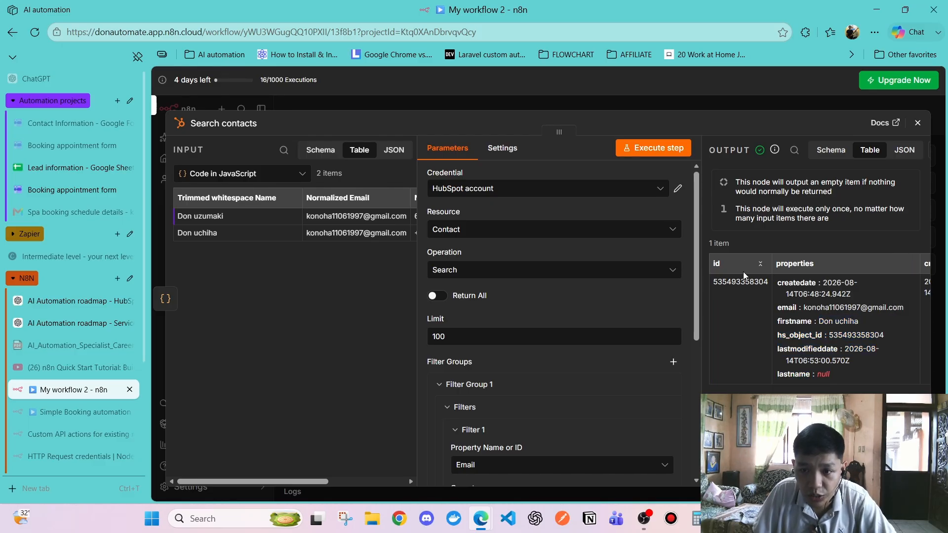
left_click_drag(781, 283, 857, 361)
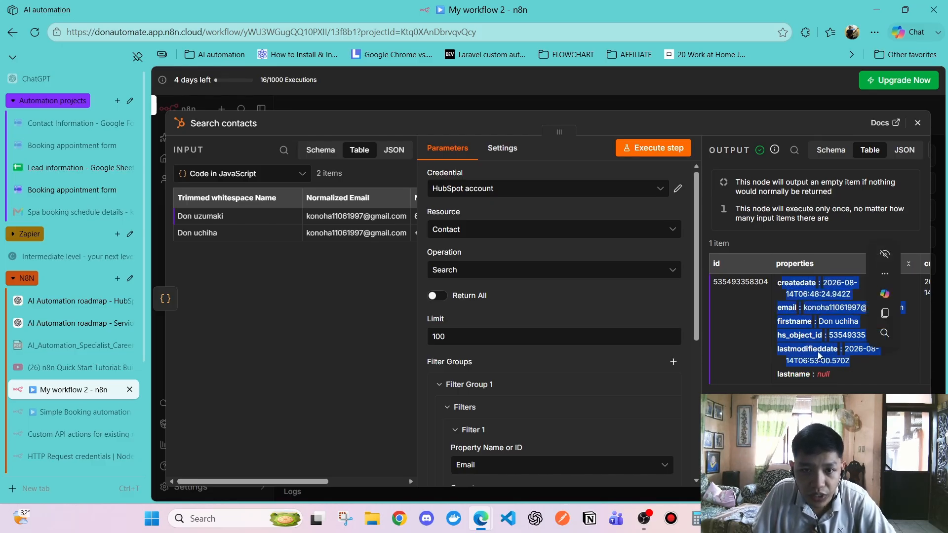
left_click(799, 320)
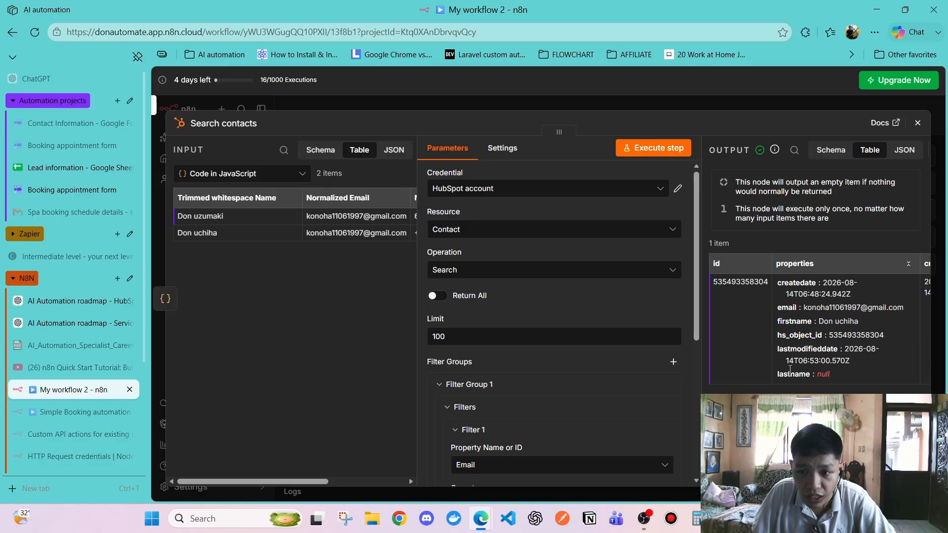
left_click(917, 123)
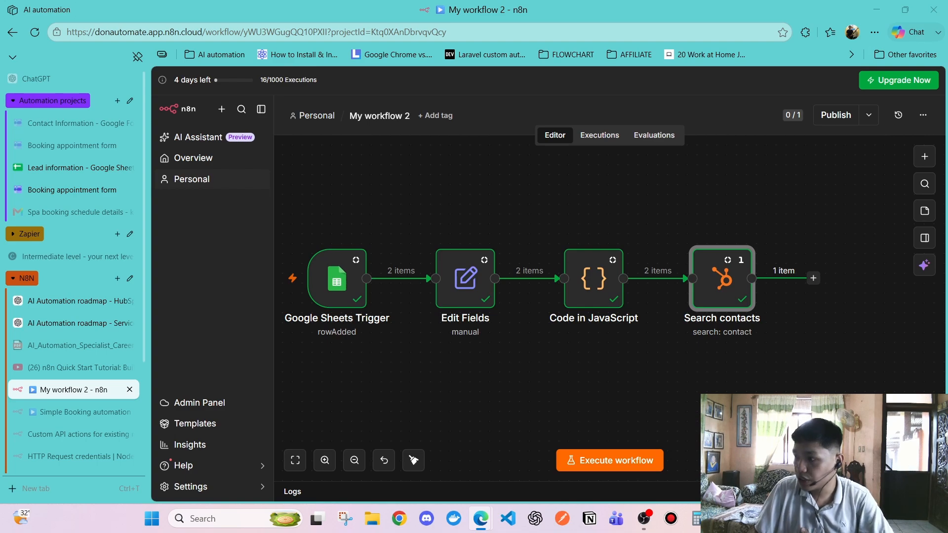
Reopen Search contacts to confirm the Email filter and Code in JavaScript input, then close it
scroll(629, 369, "right", 5)
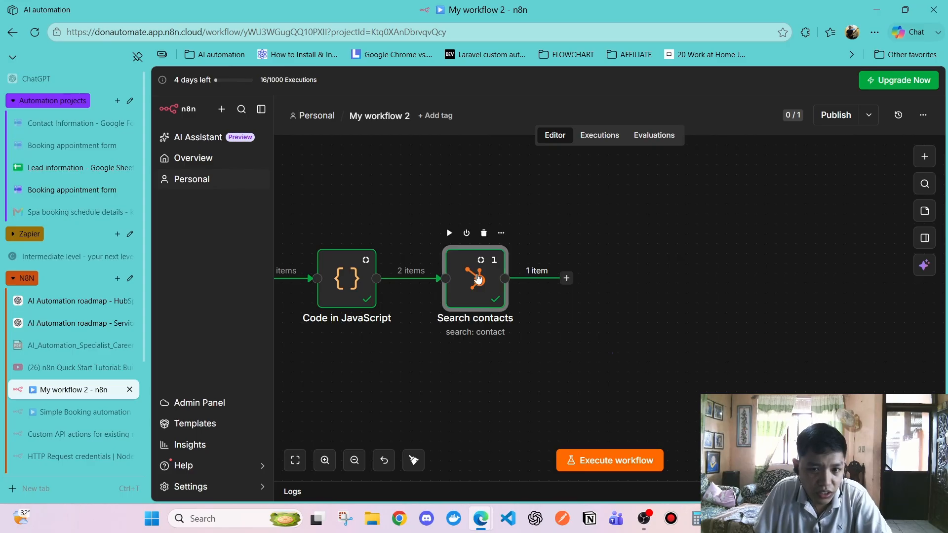
double_click(492, 278)
scroll(523, 321, "down", 3)
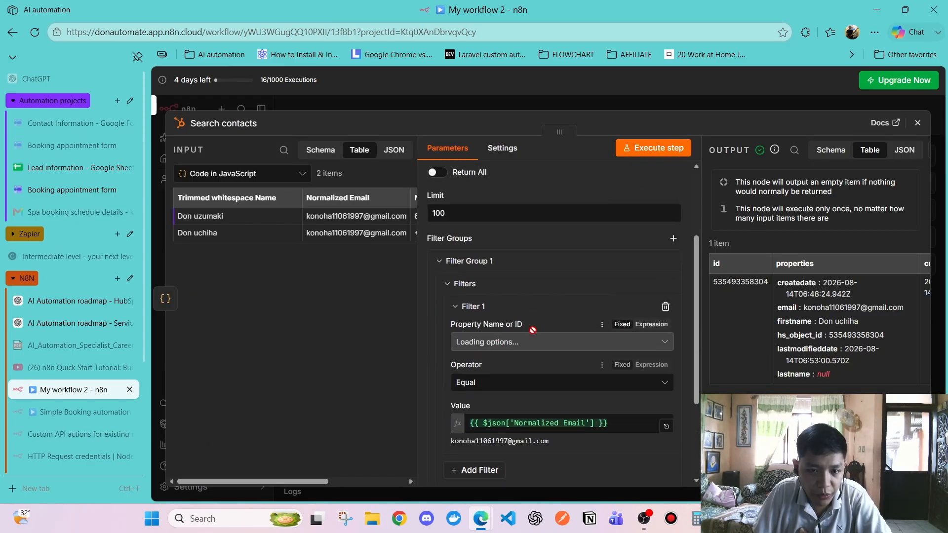
scroll(496, 346, "down", 2)
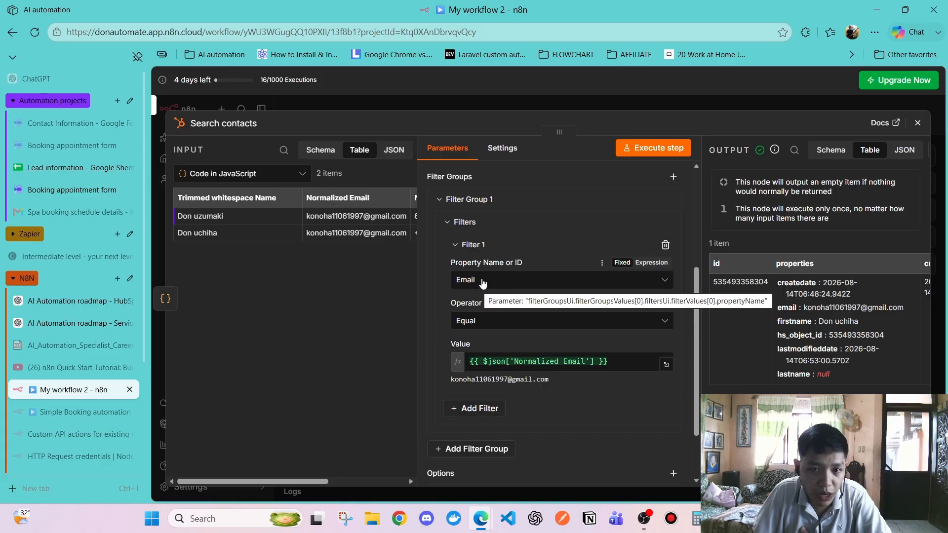
left_click(482, 281)
left_click(334, 315)
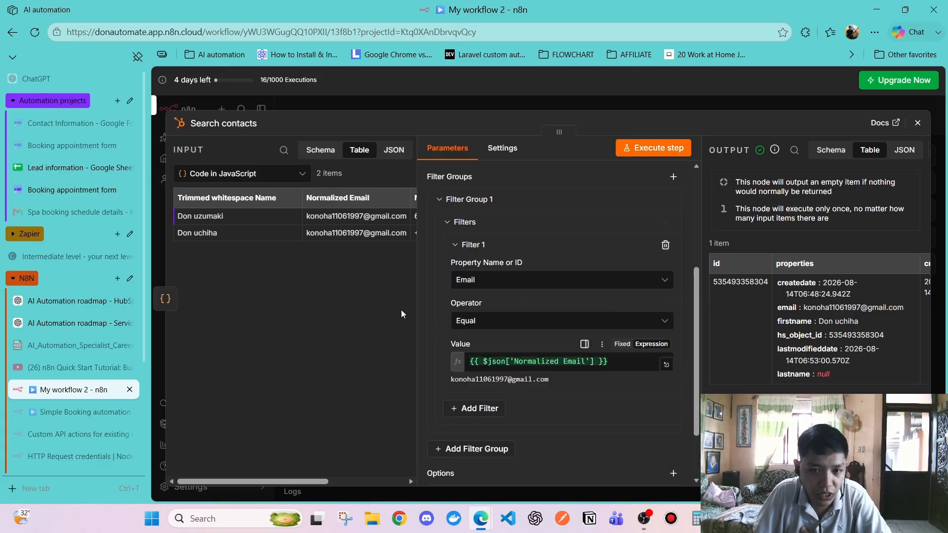
left_click(256, 174)
left_click(257, 197)
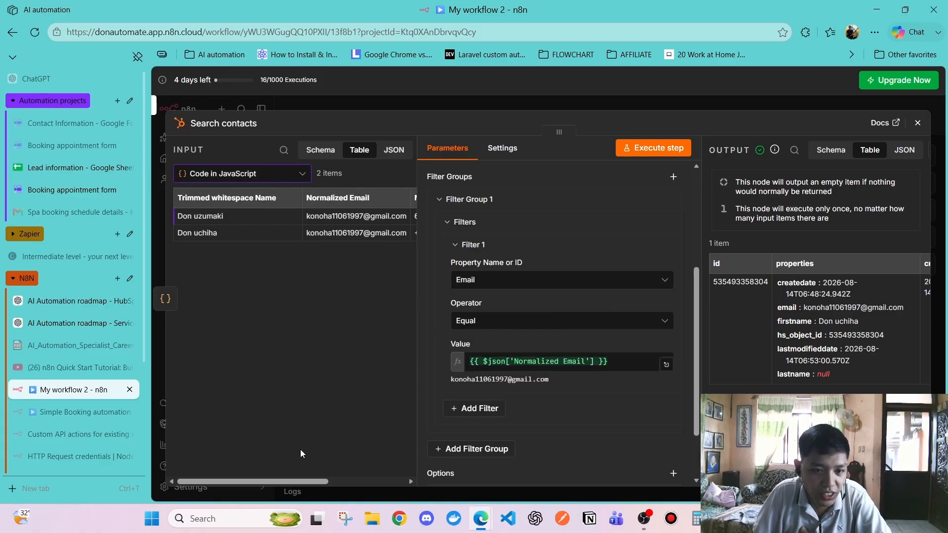
scroll(300, 449, "right", 5)
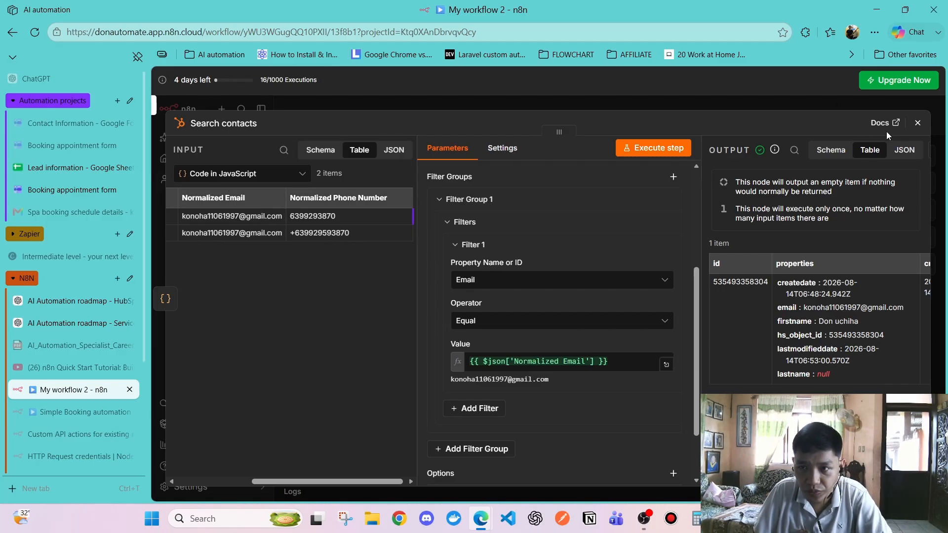
left_click(917, 124)
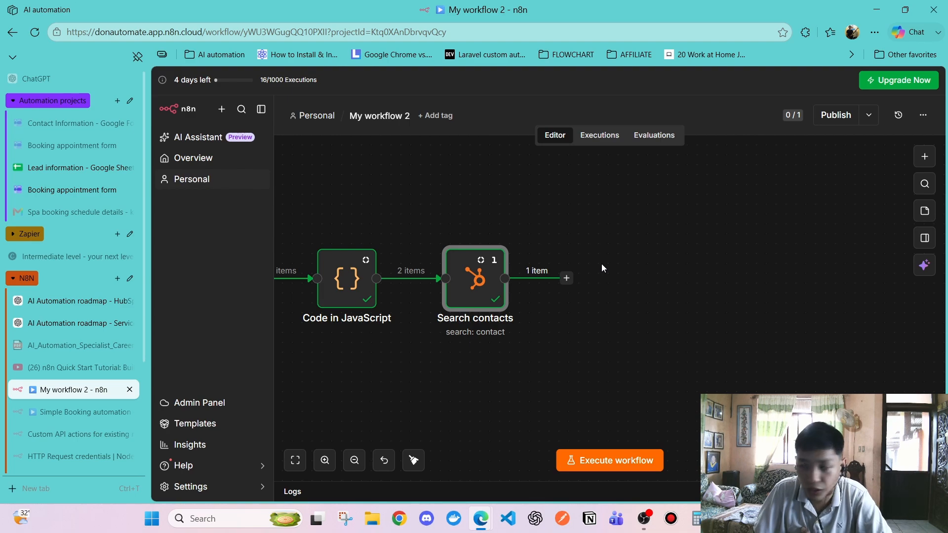
Add an If node after Search contacts
left_click(567, 278)
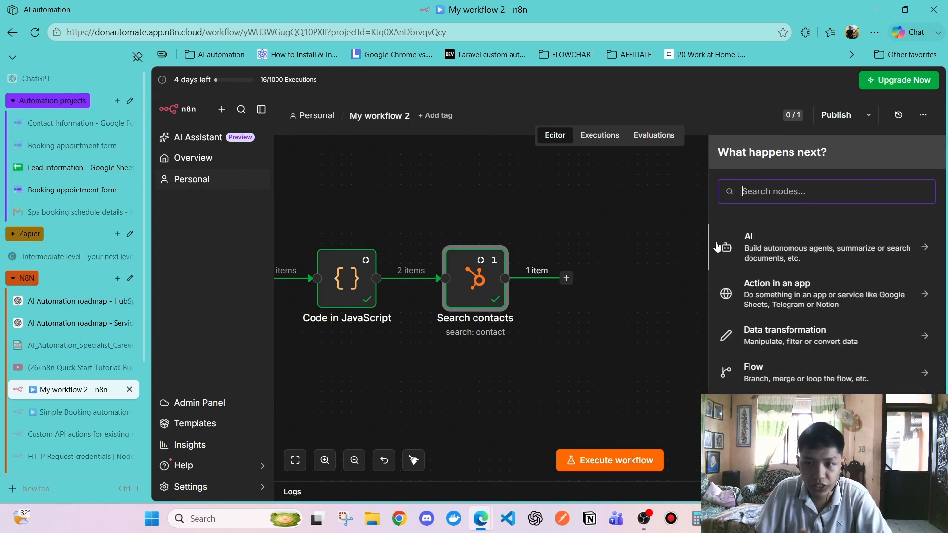
type("if no")
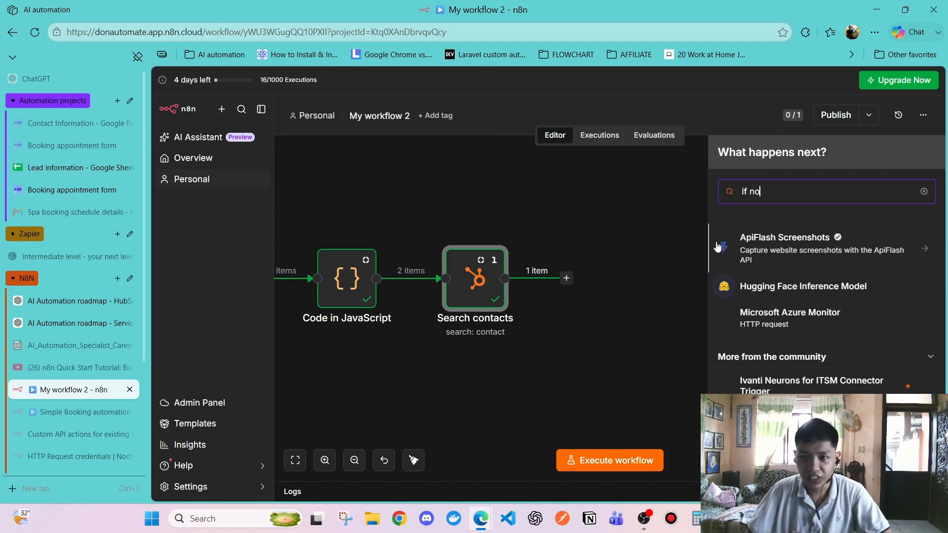
key("BackSpace")
key("BackSpace")
key("BackSpace")
left_click(761, 245)
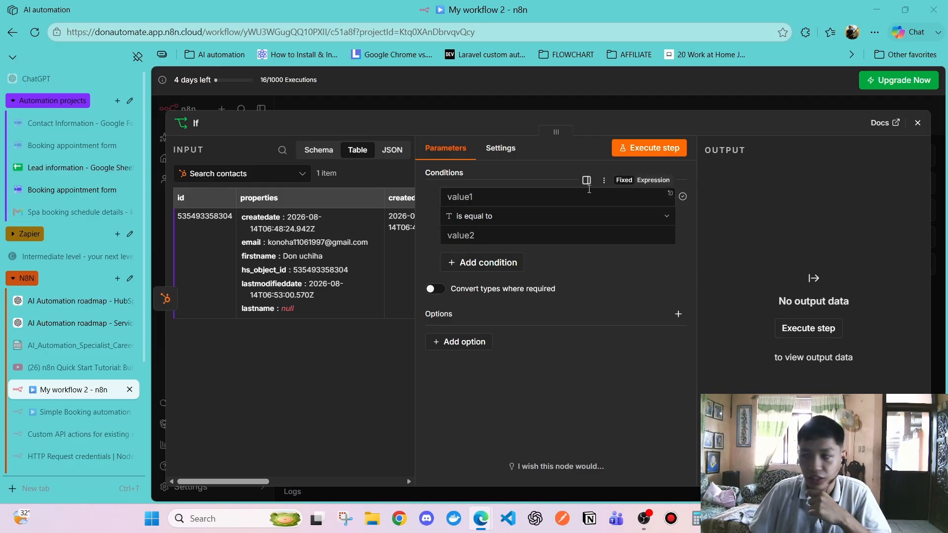
Set the If condition's first value to the contact id expression {{ $json.id }}
left_click(486, 202)
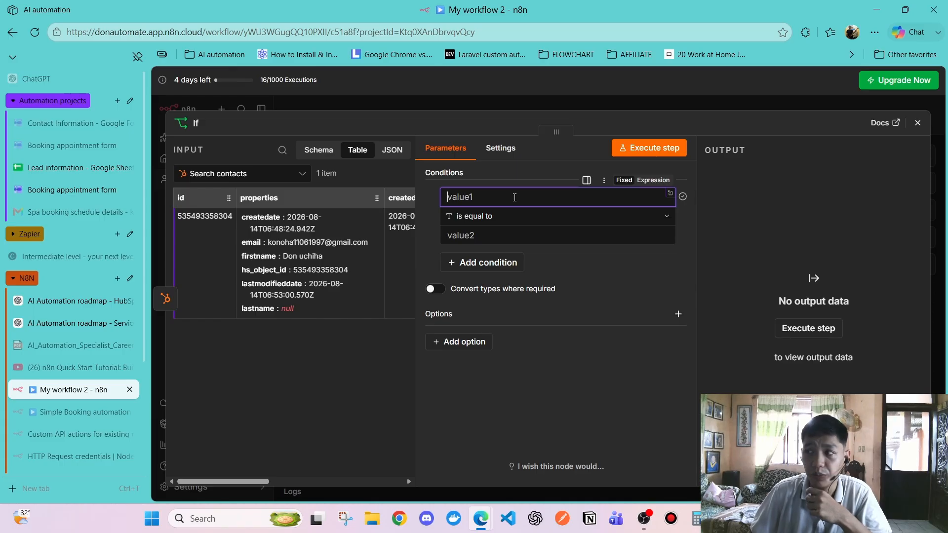
left_click(653, 180)
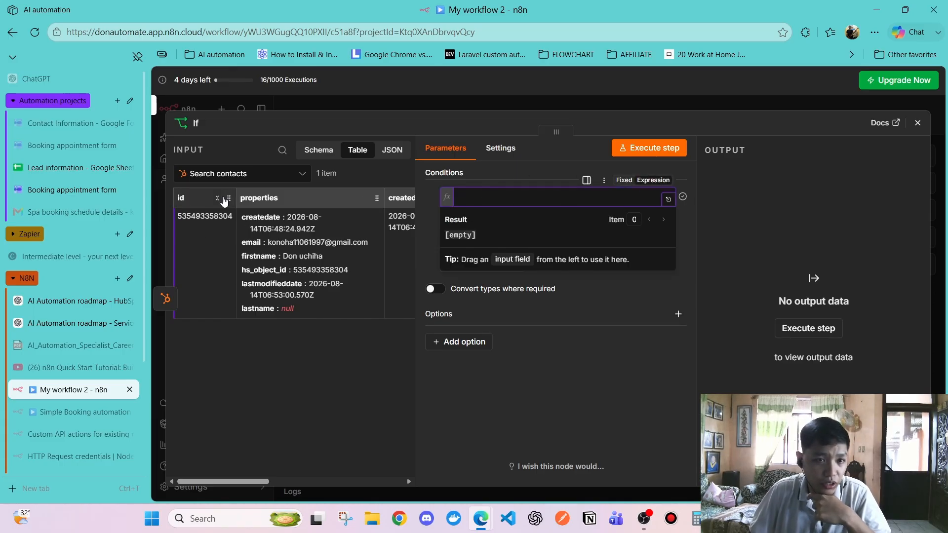
left_click(285, 425)
mouse_move(256, 482)
left_mouse_down()
mouse_move(264, 487)
mouse_move(253, 482)
left_mouse_up()
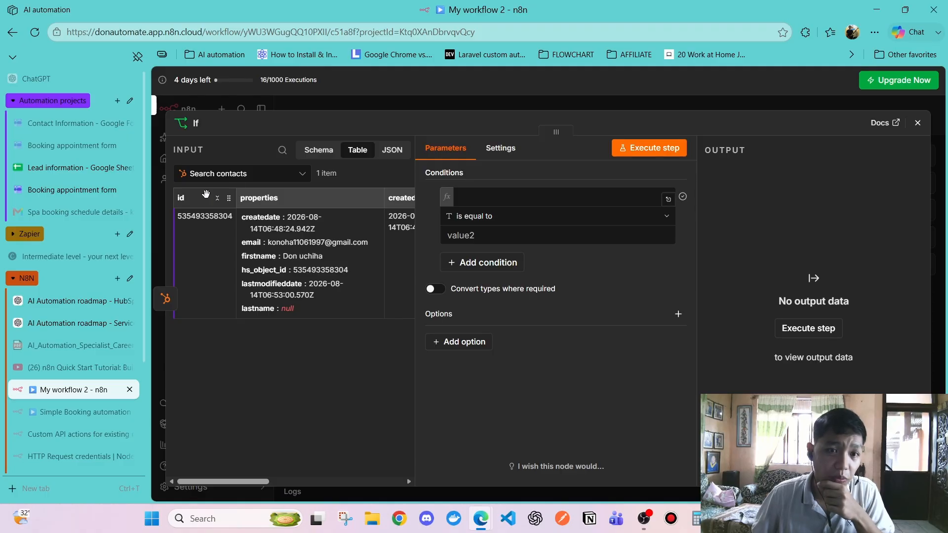
left_click(266, 174)
left_click(227, 207)
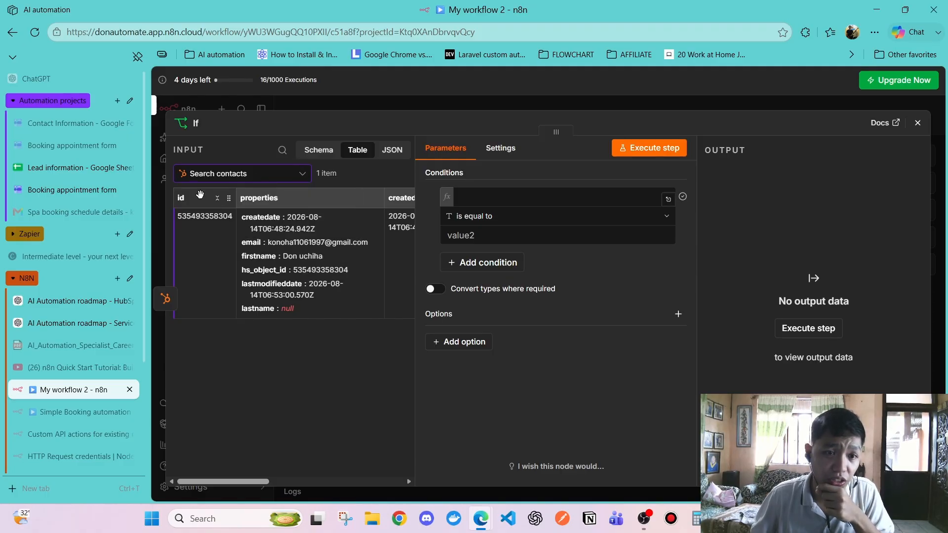
left_click_drag(200, 194, 488, 198)
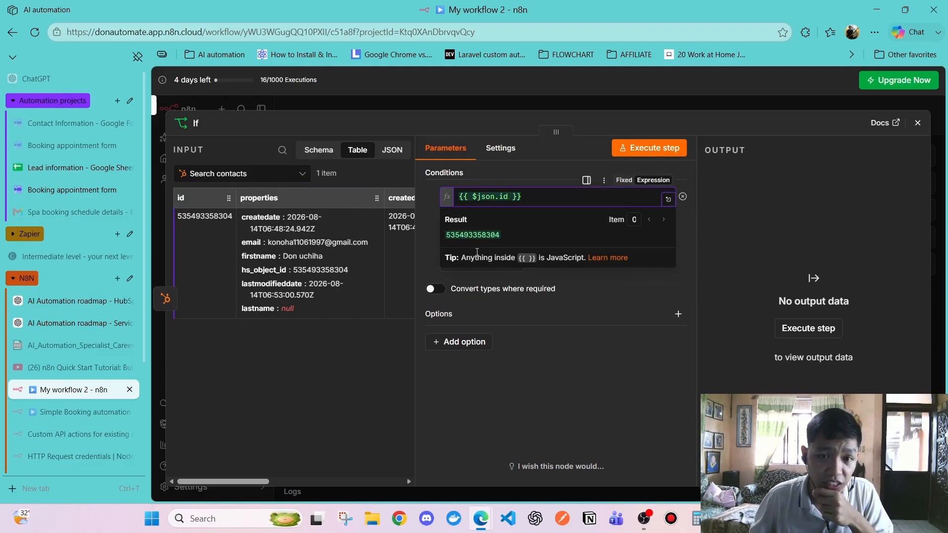
left_click(564, 399)
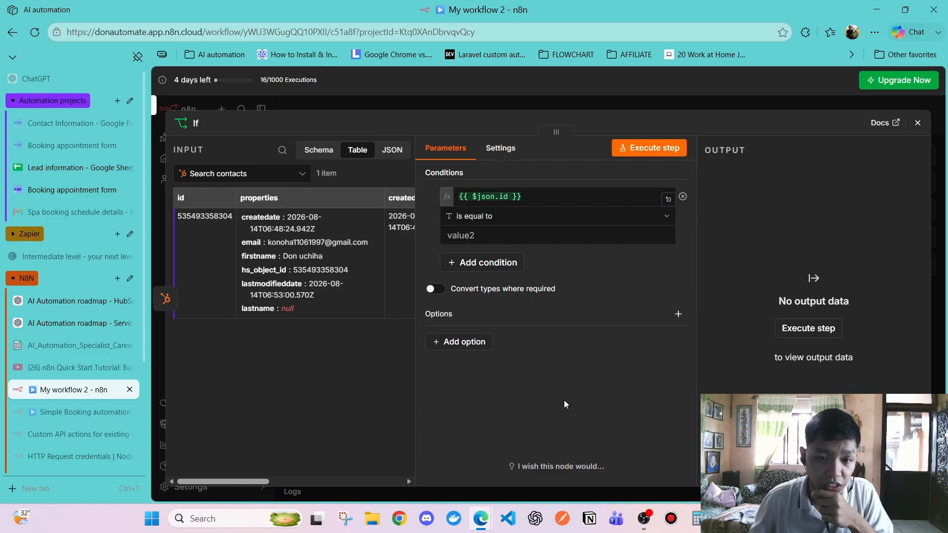
left_click(500, 197)
left_click(548, 353)
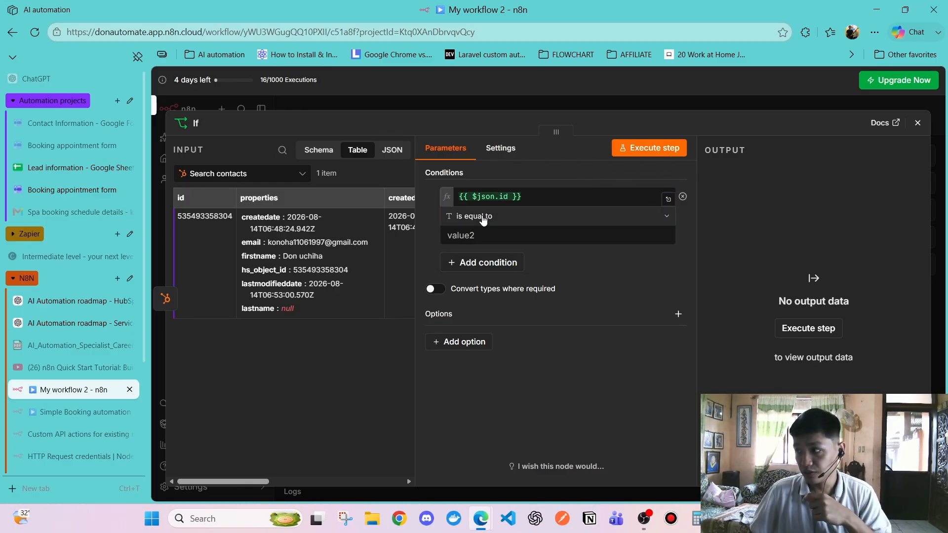
Set the condition's comparison operator to String > is not empty
left_click(660, 214)
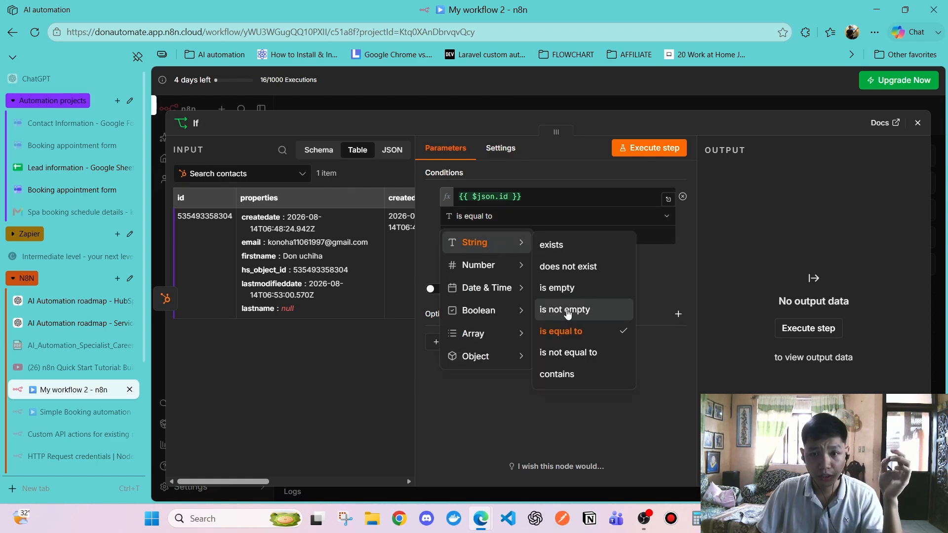
left_click(568, 311)
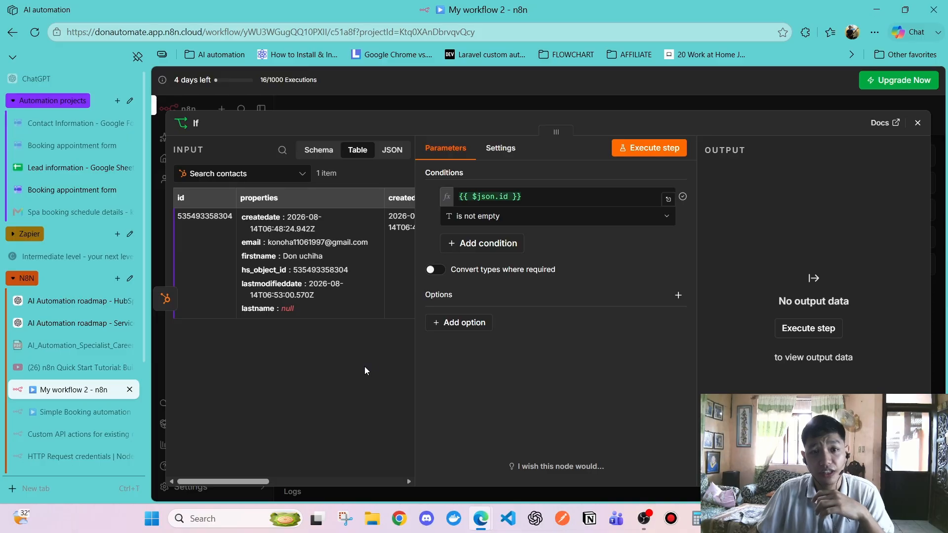
left_click(223, 174)
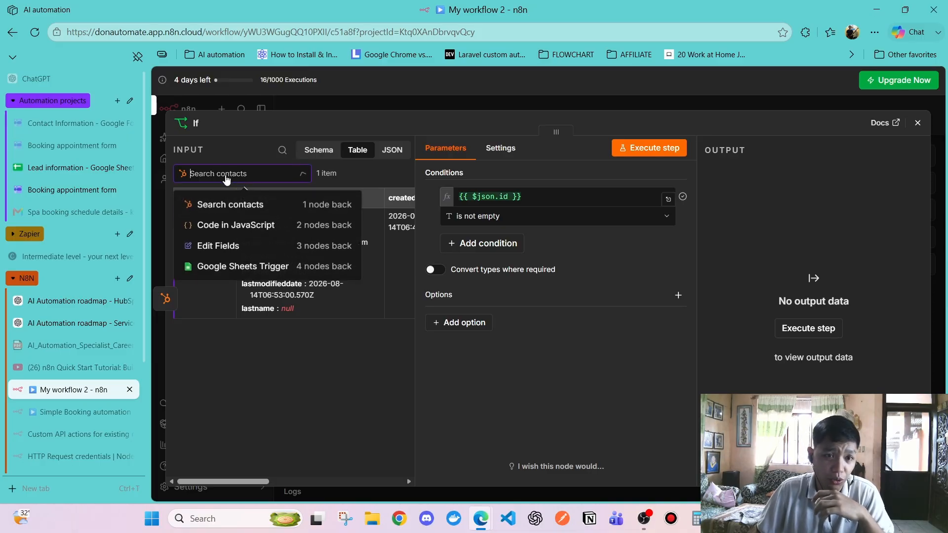
left_click(227, 173)
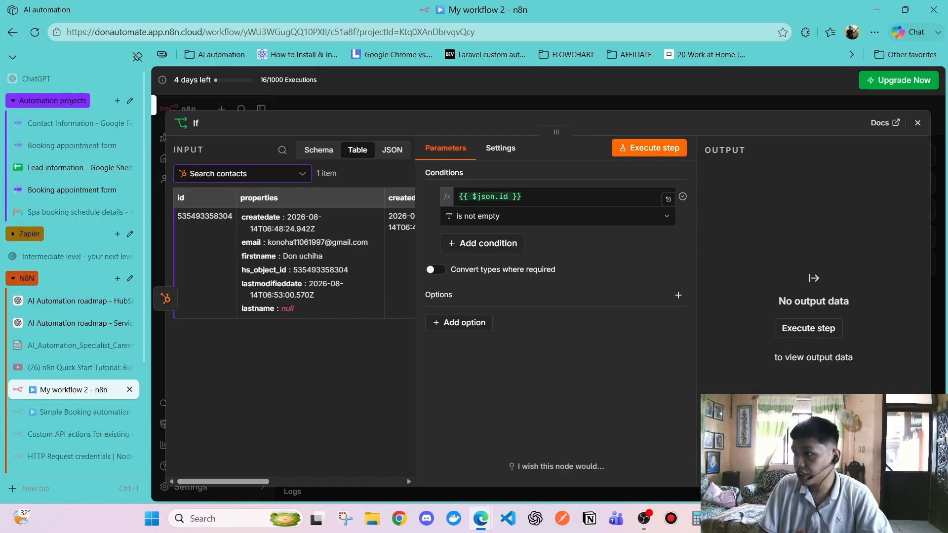
left_click(510, 150)
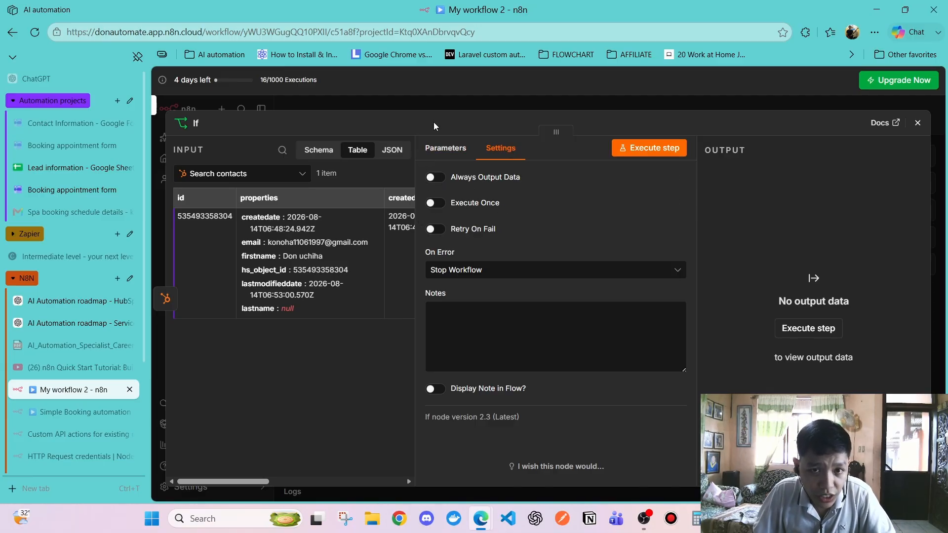
Turn on Always Output Data for the If node
left_click(439, 180)
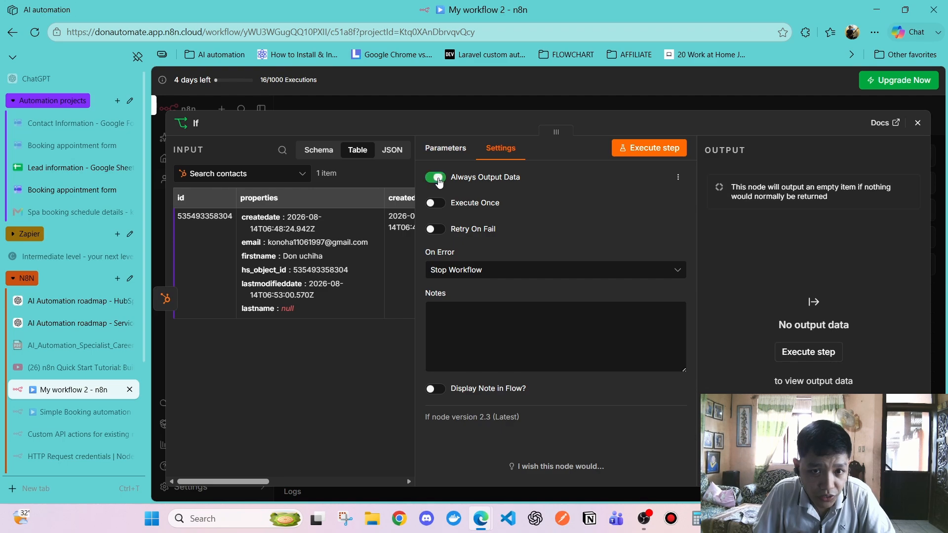
left_click(441, 182)
left_click(441, 182)
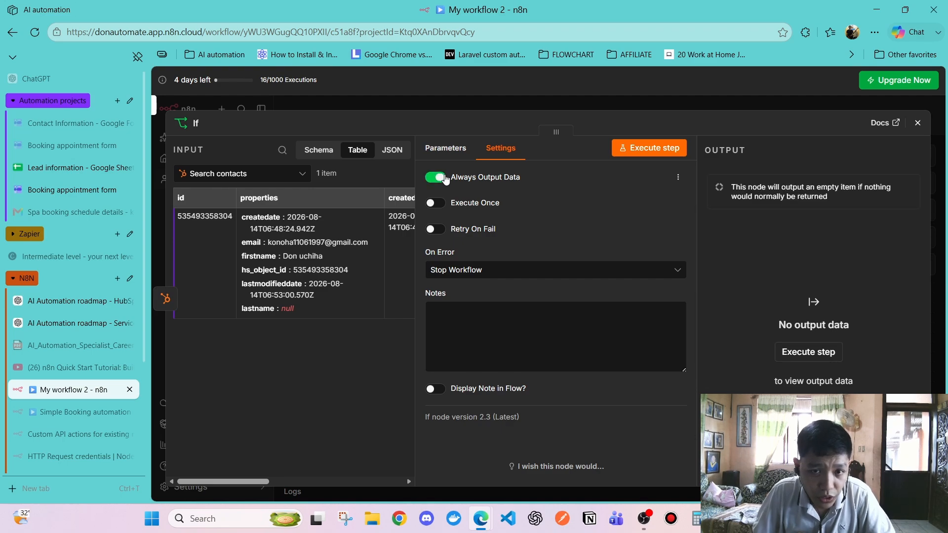
left_click(441, 181)
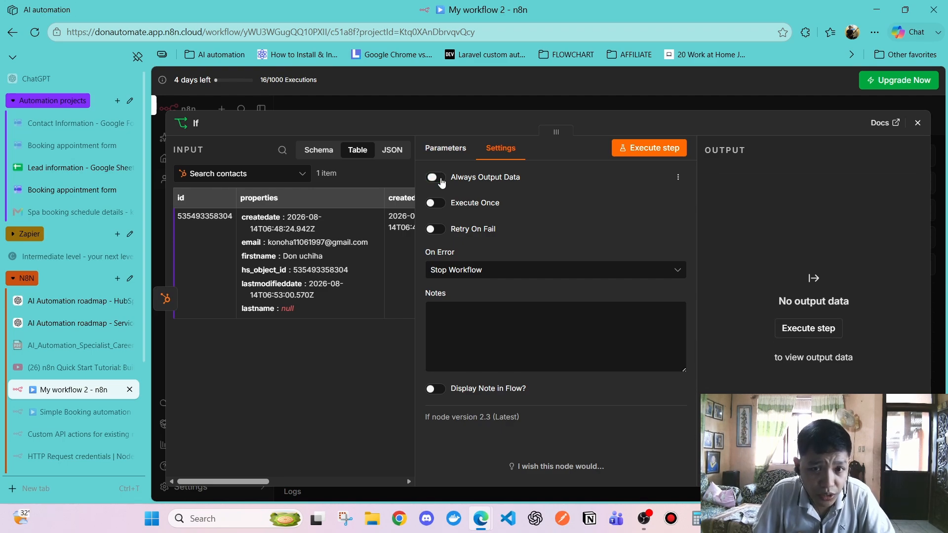
left_click(440, 179)
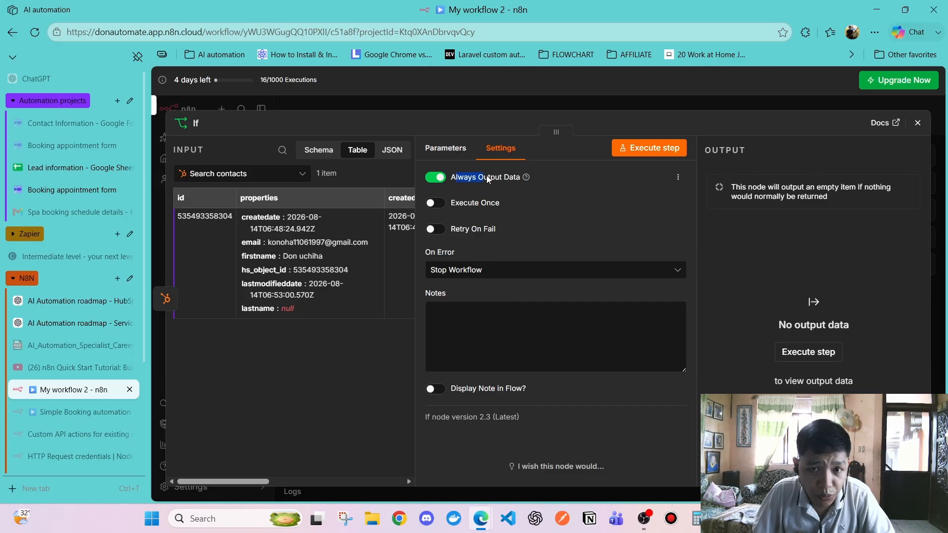
Run the If node and compare branches: 1 item on true, false empty
left_click(649, 148)
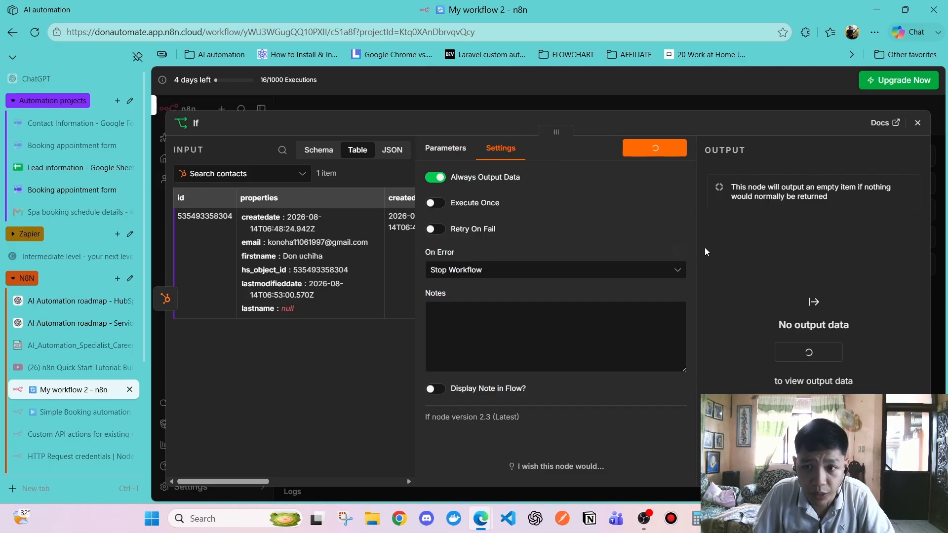
left_click(819, 217)
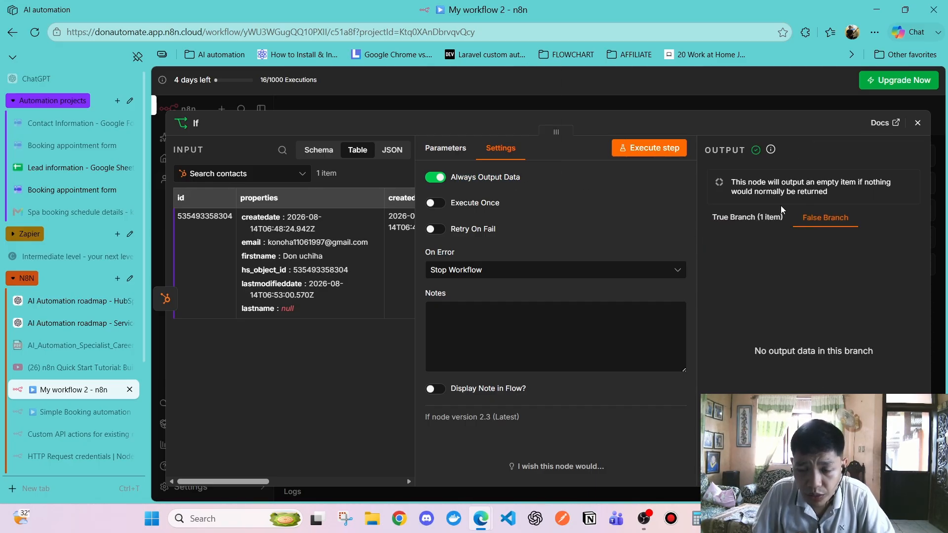
left_click(748, 217)
left_click(824, 219)
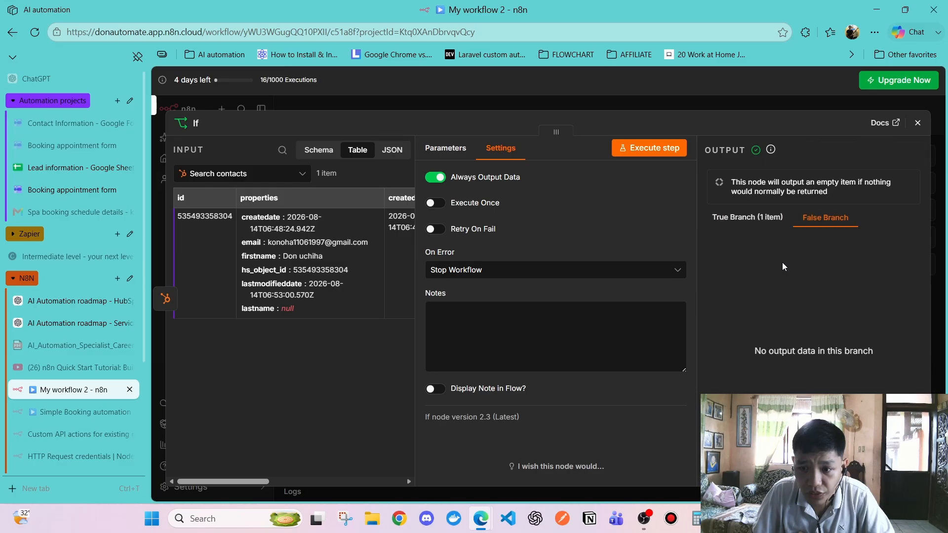
left_click(746, 218)
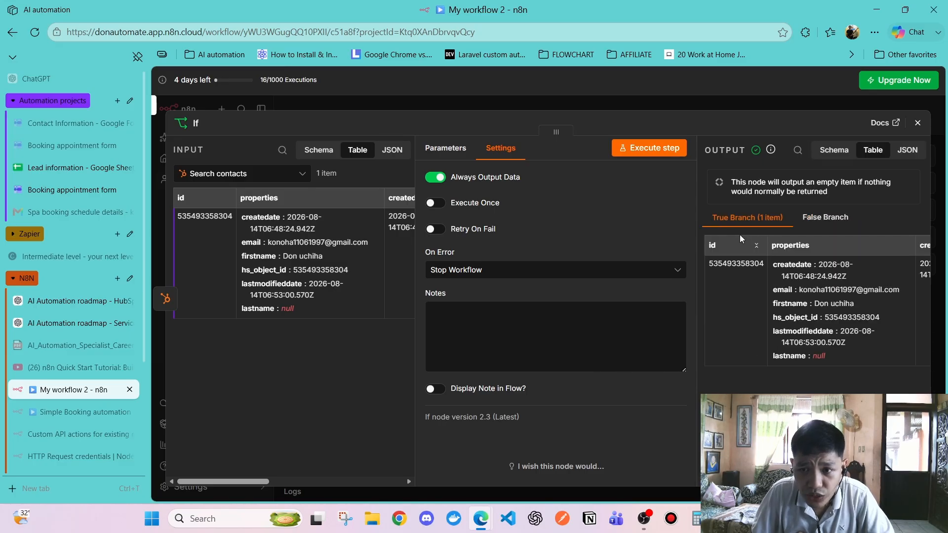
left_click(815, 219)
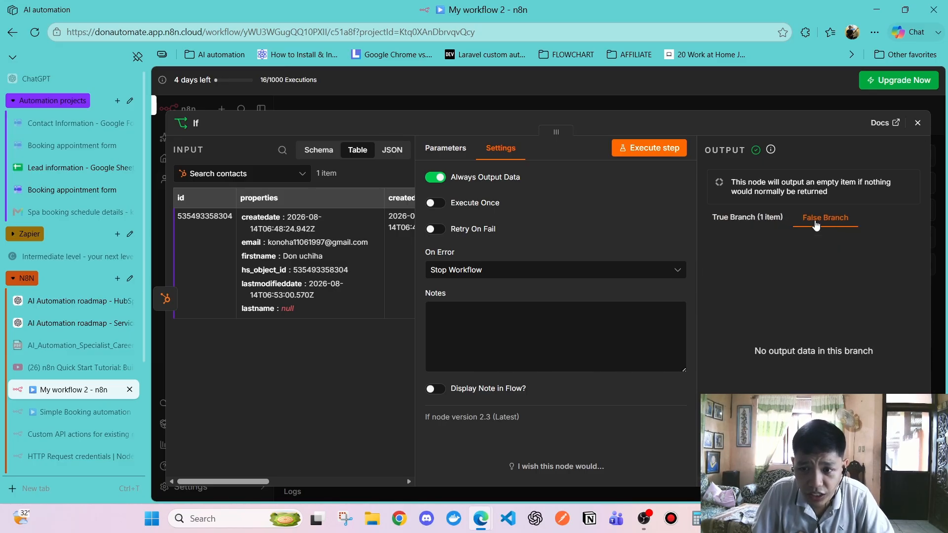
left_click(756, 225)
left_click(825, 219)
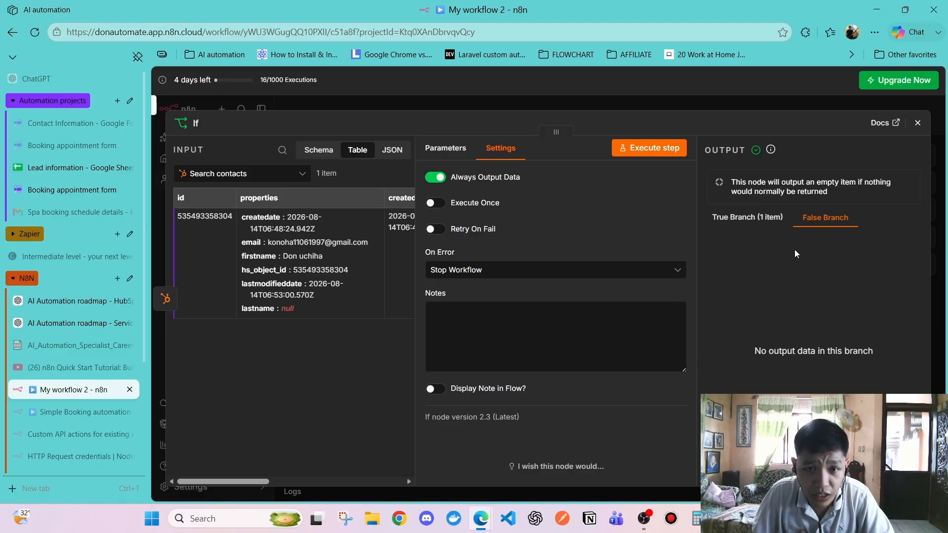
left_click(747, 219)
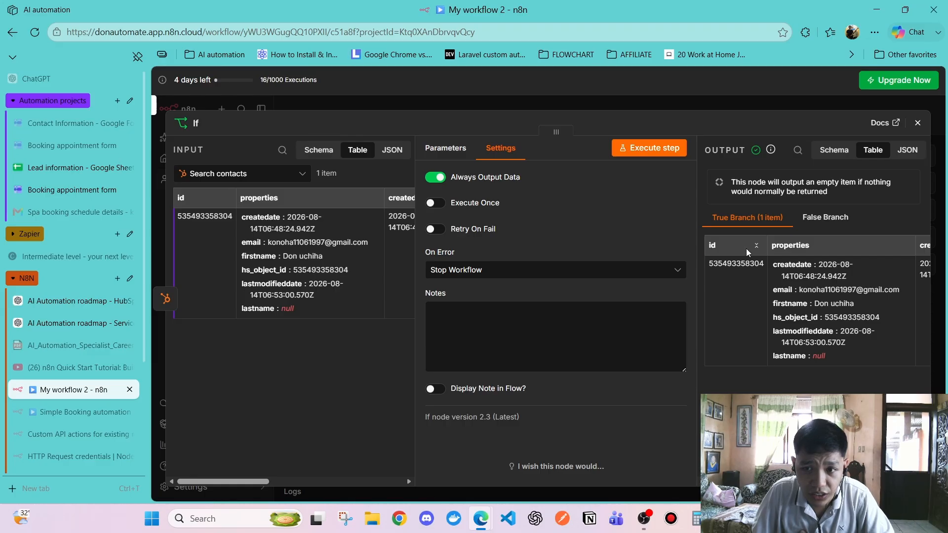
left_click(814, 218)
left_click(917, 123)
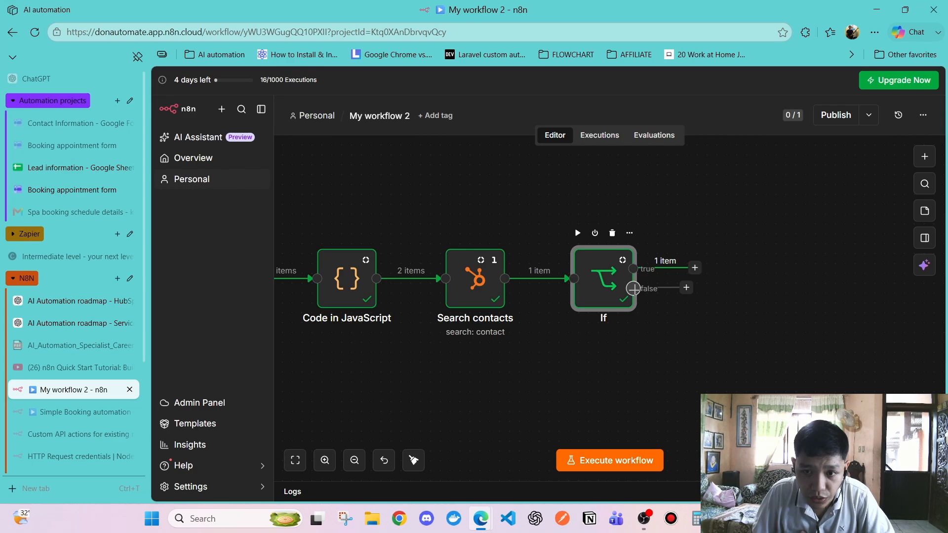
double_click(600, 288)
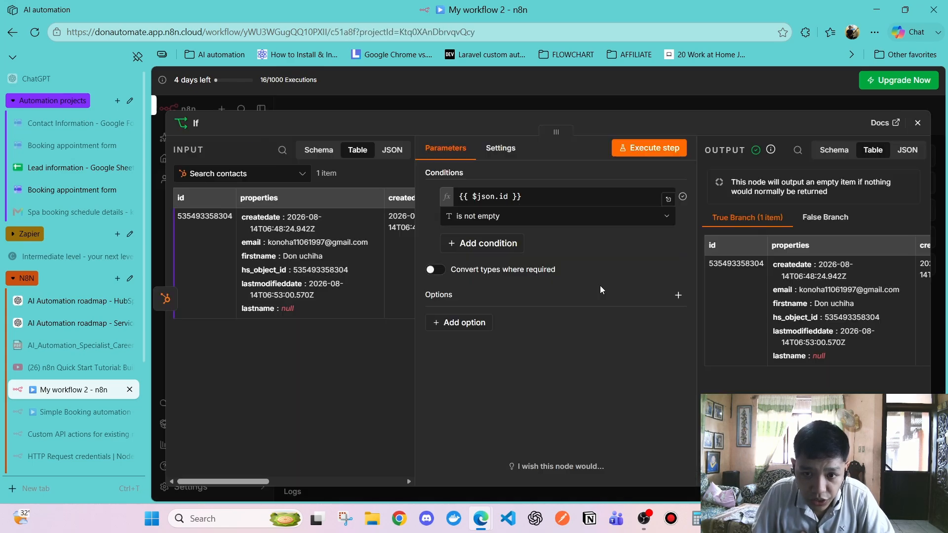
left_click(917, 123)
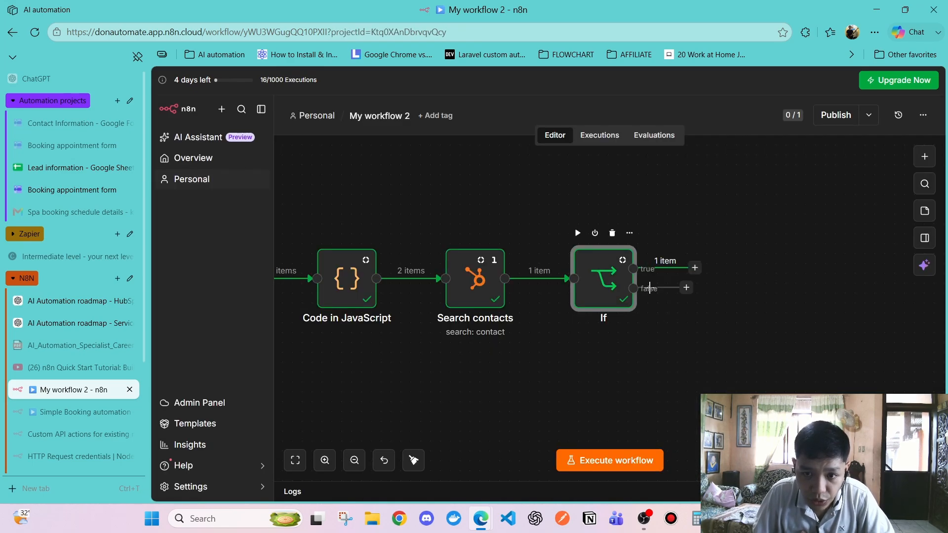
left_click_drag(686, 288, 706, 287)
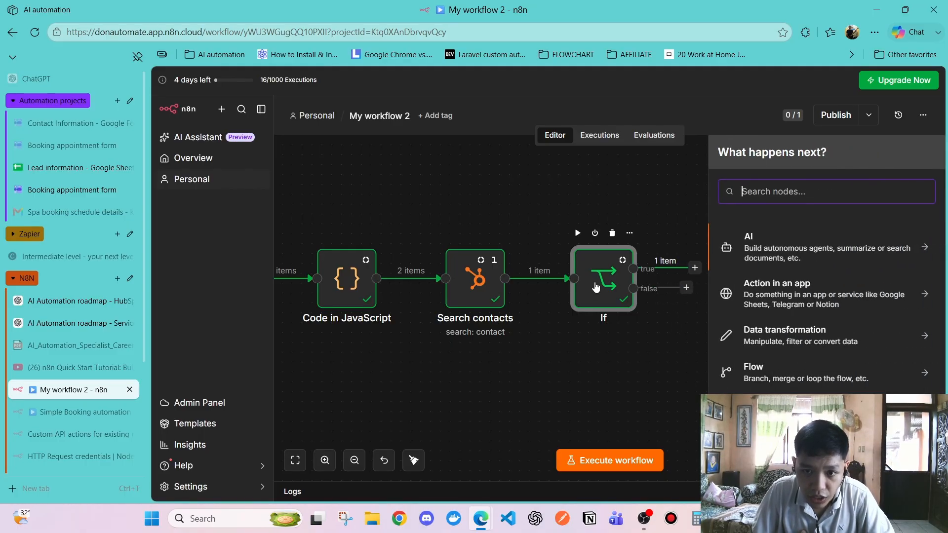
double_click(596, 287)
left_click(816, 221)
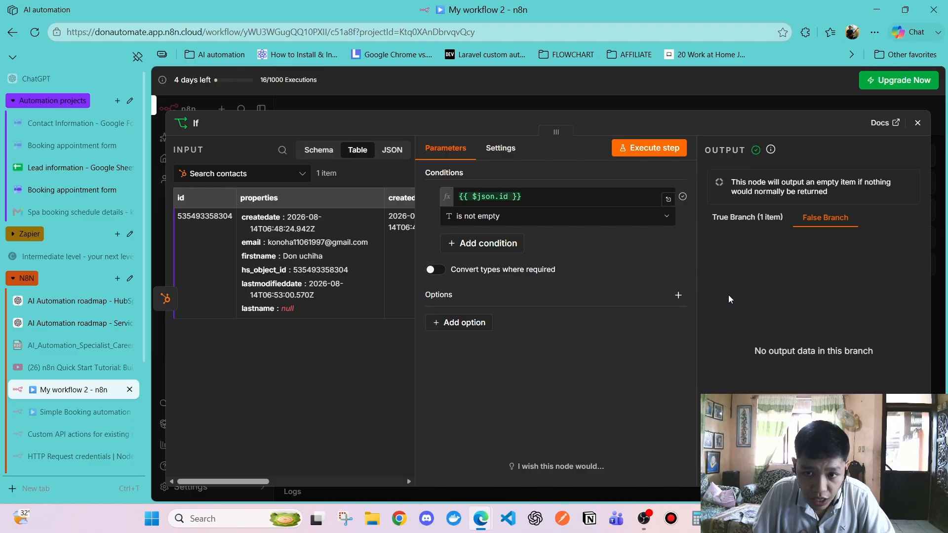
left_click(743, 216)
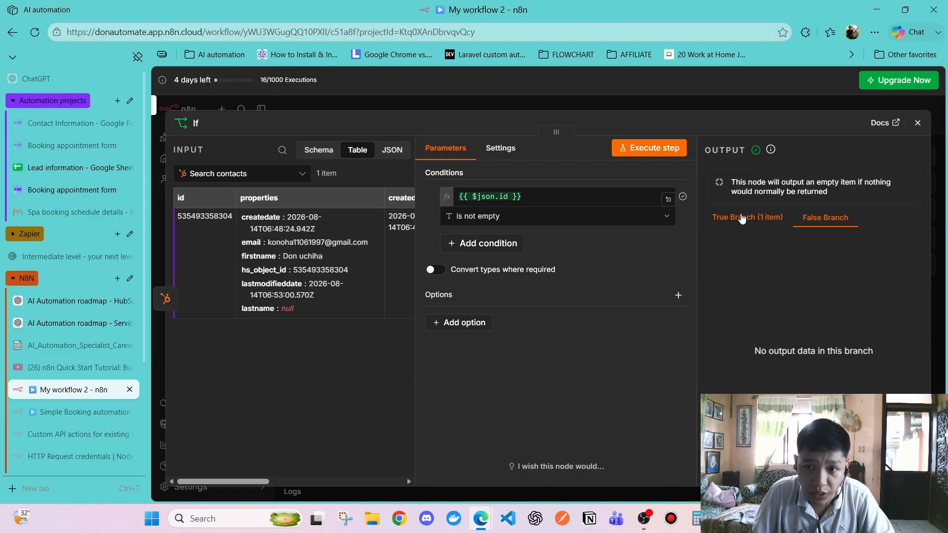
left_click(825, 218)
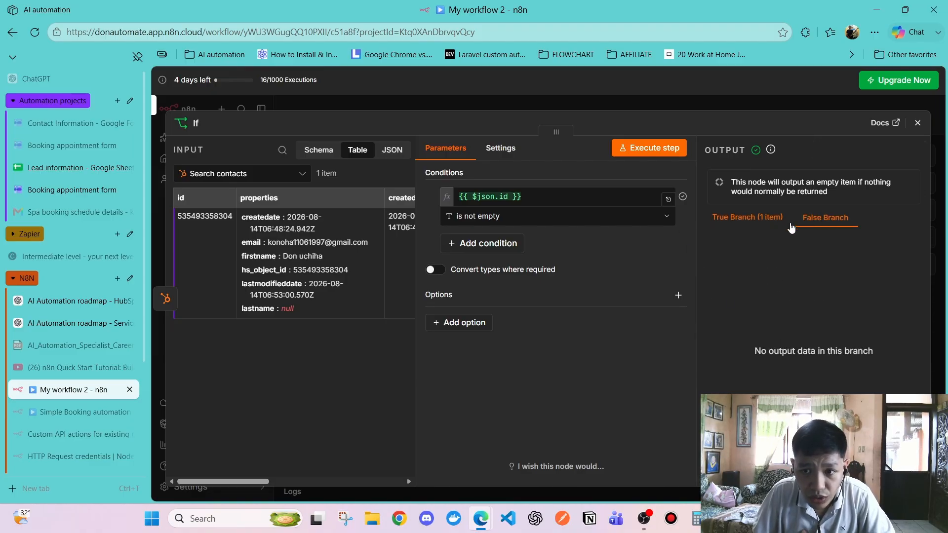
left_click(744, 216)
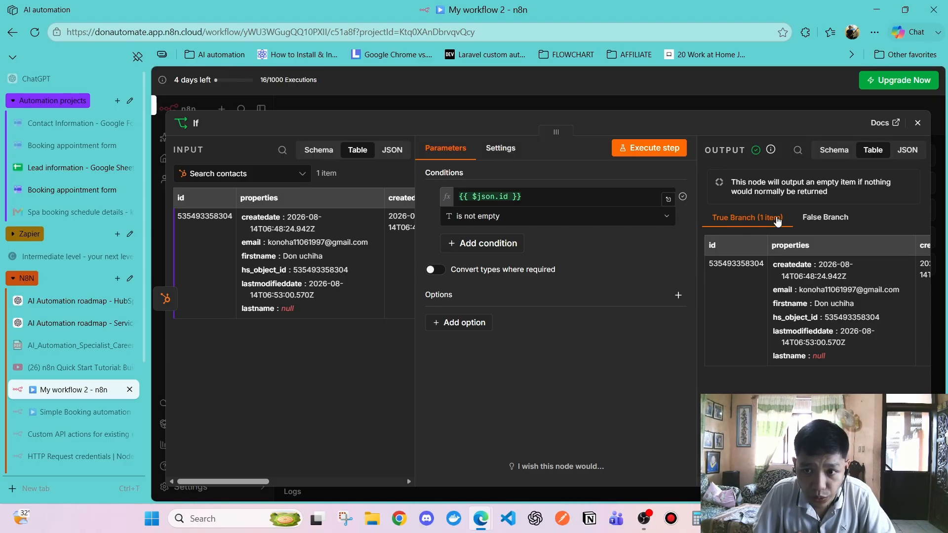
left_click(823, 217)
left_click(761, 219)
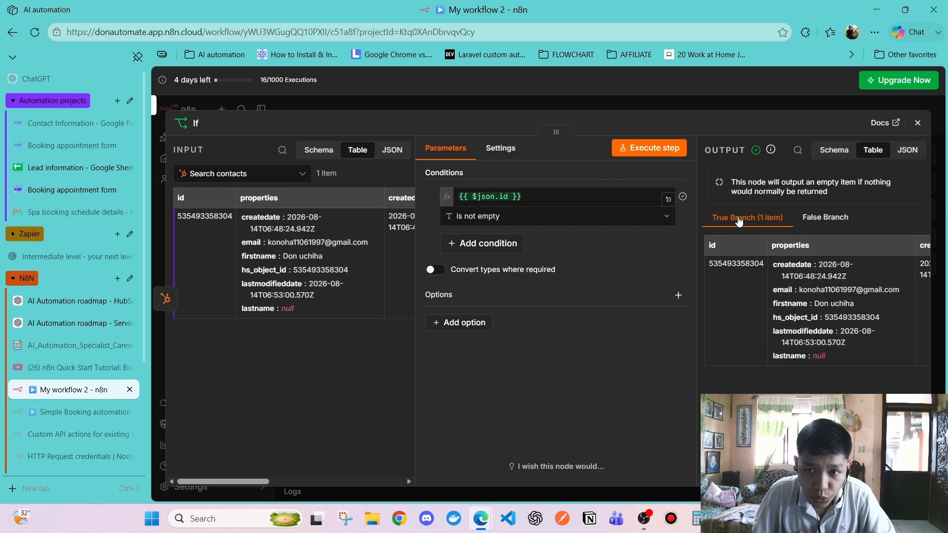
left_click(827, 221)
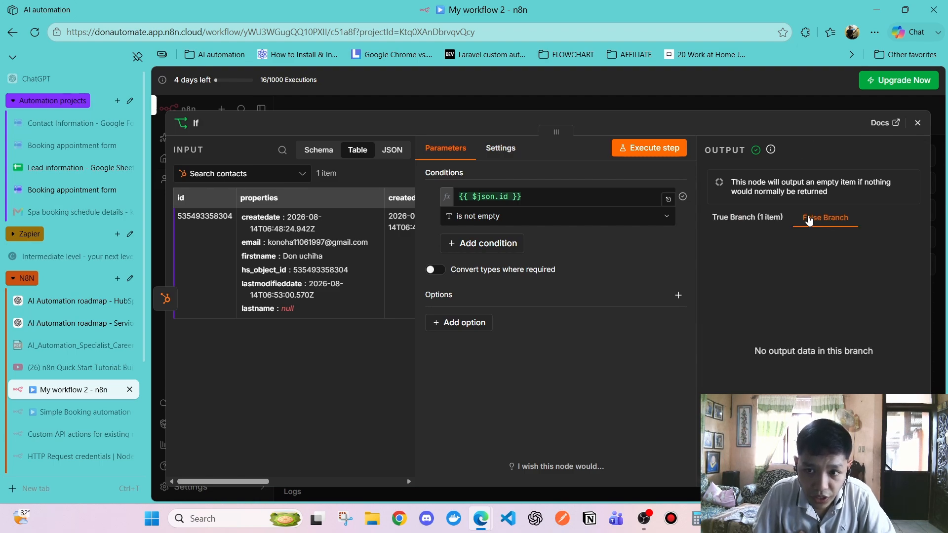
left_click(729, 225)
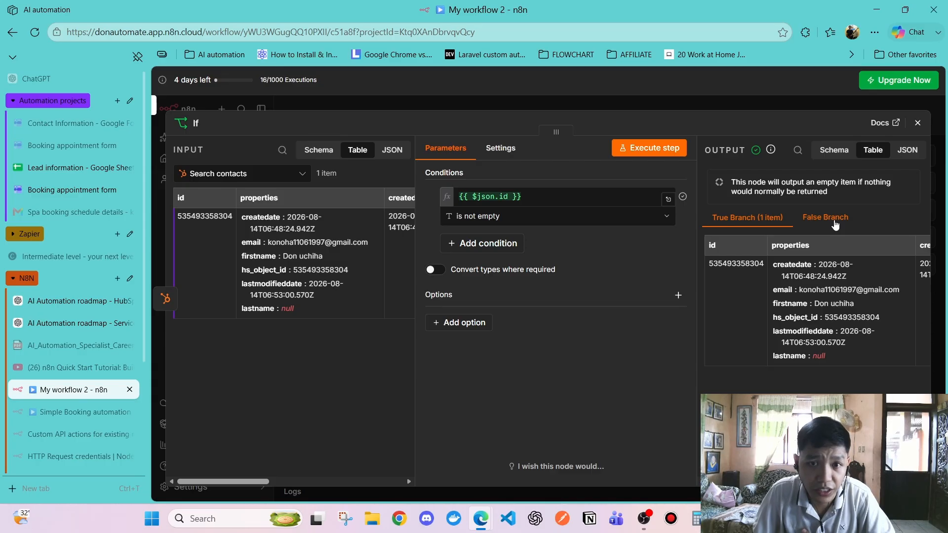
left_click(510, 150)
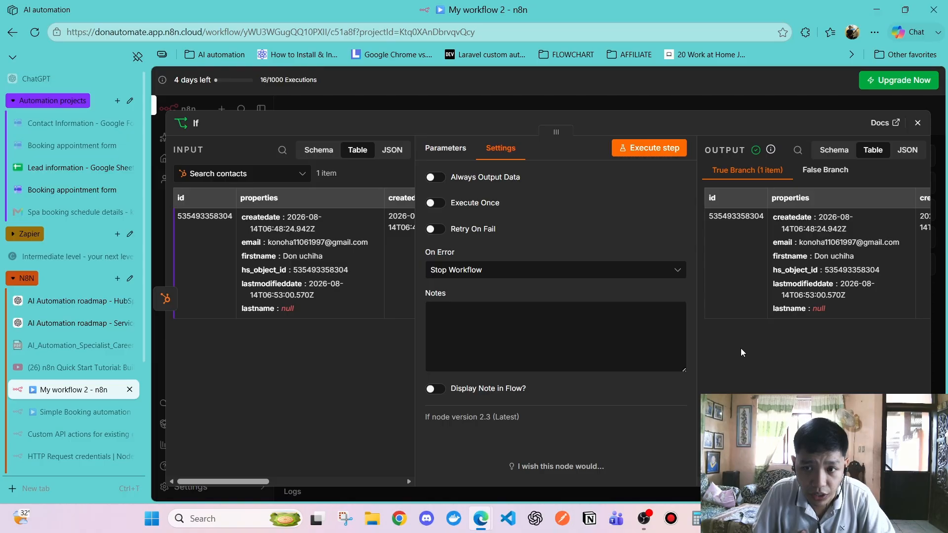
scroll(755, 344, "right", 5)
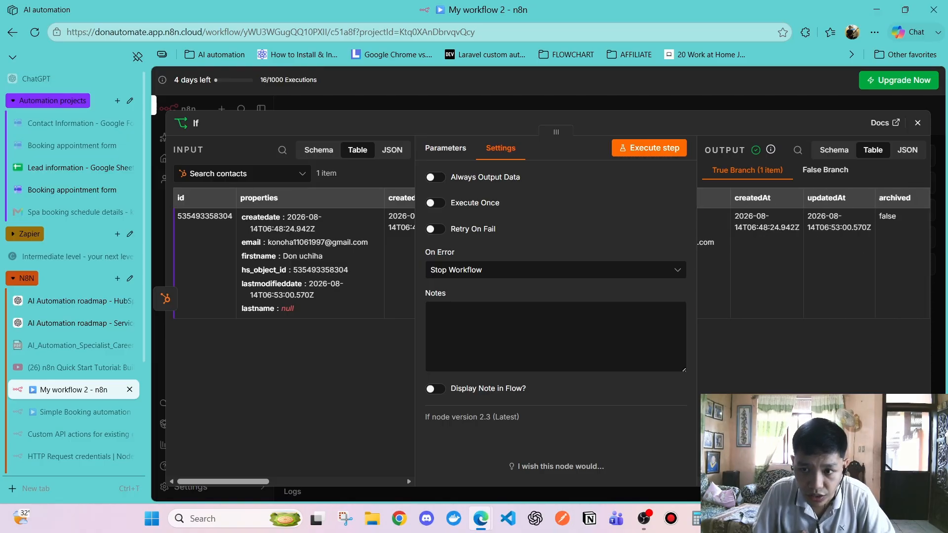
scroll(814, 253, "left", 3)
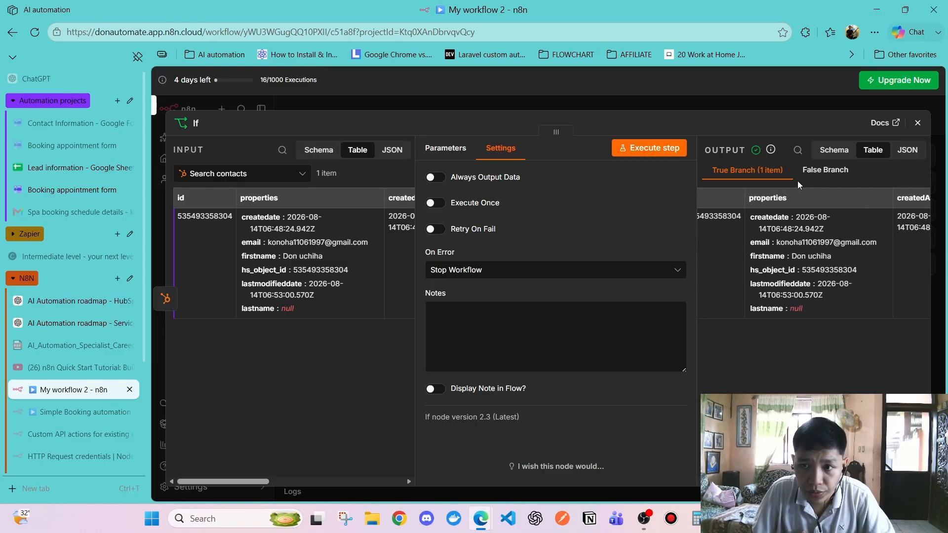
left_click(918, 122)
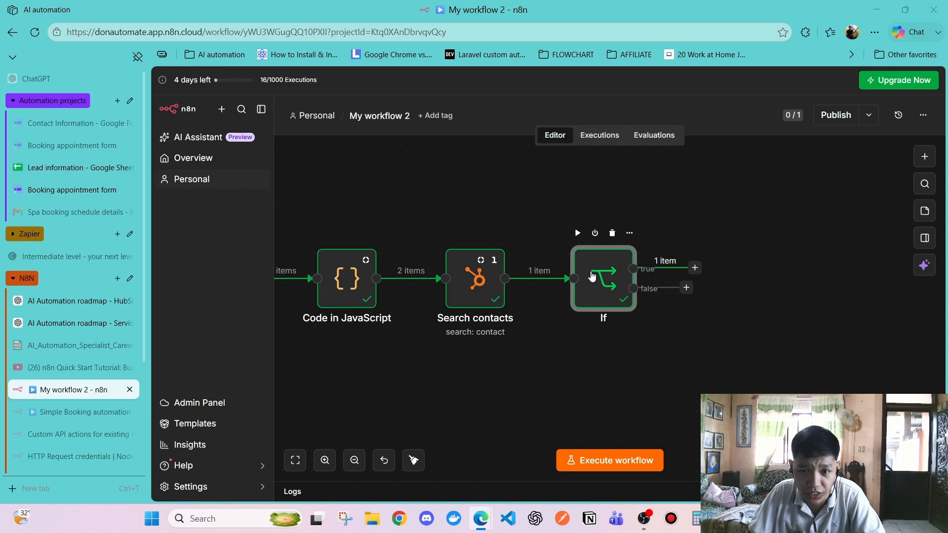
Rename the Search contacts node to 'Check if email exists' by mistake
left_click(475, 279)
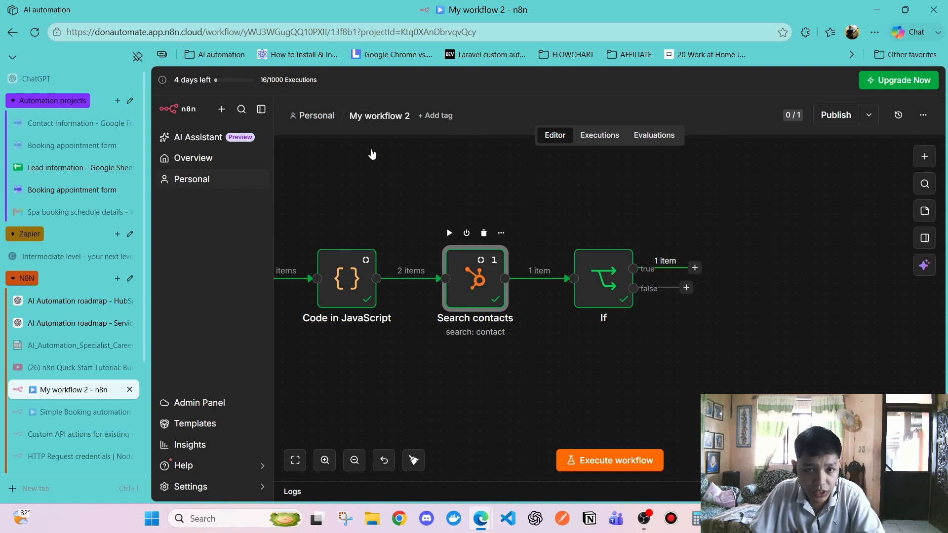
key("Return")
left_click(230, 124)
type("C")
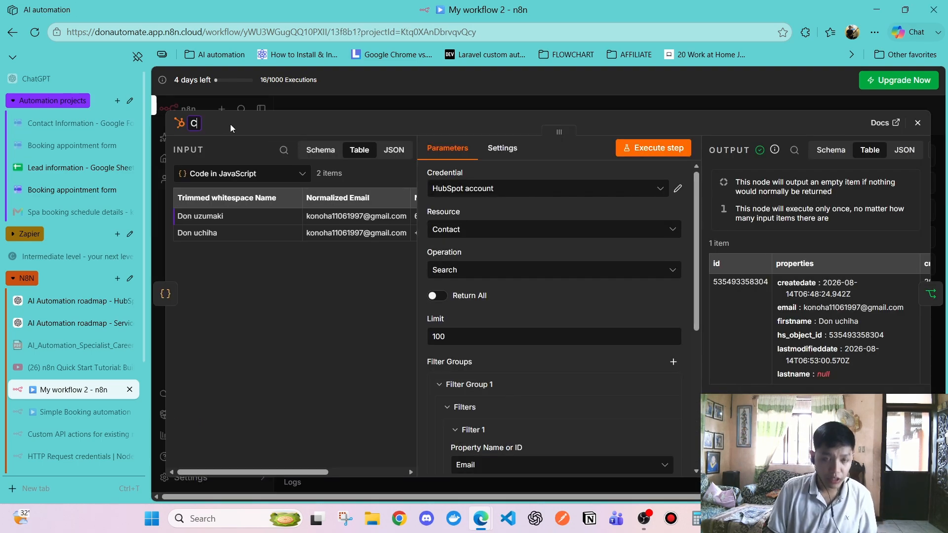
type("heck if email ")
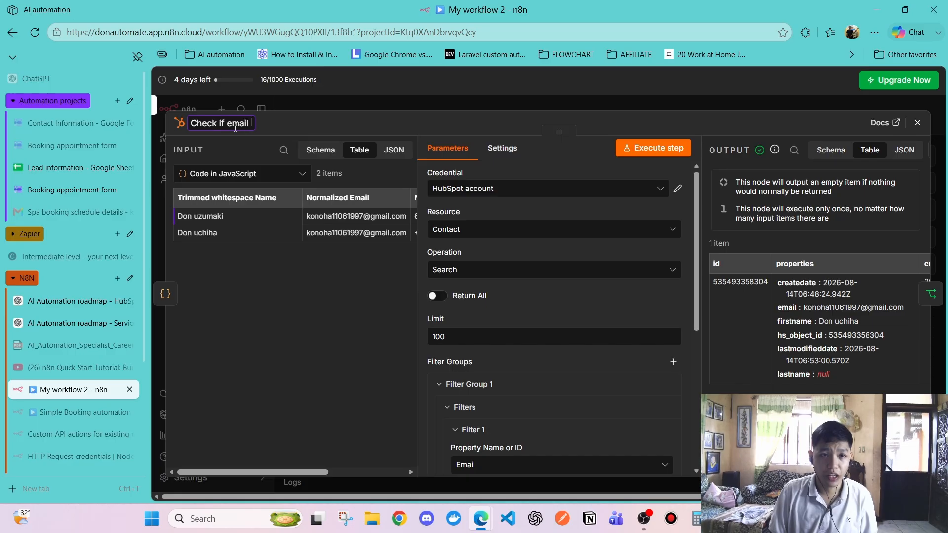
type("exists")
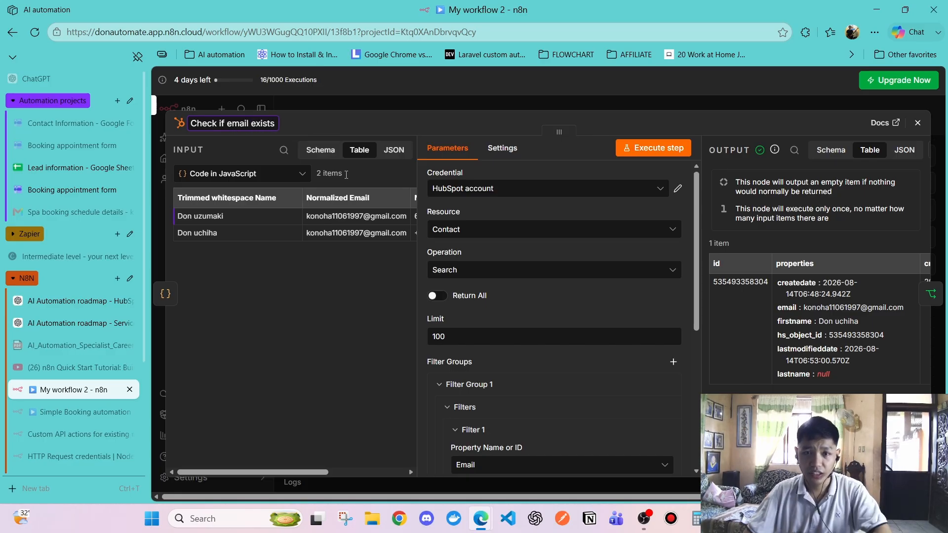
key("Return")
left_click(917, 123)
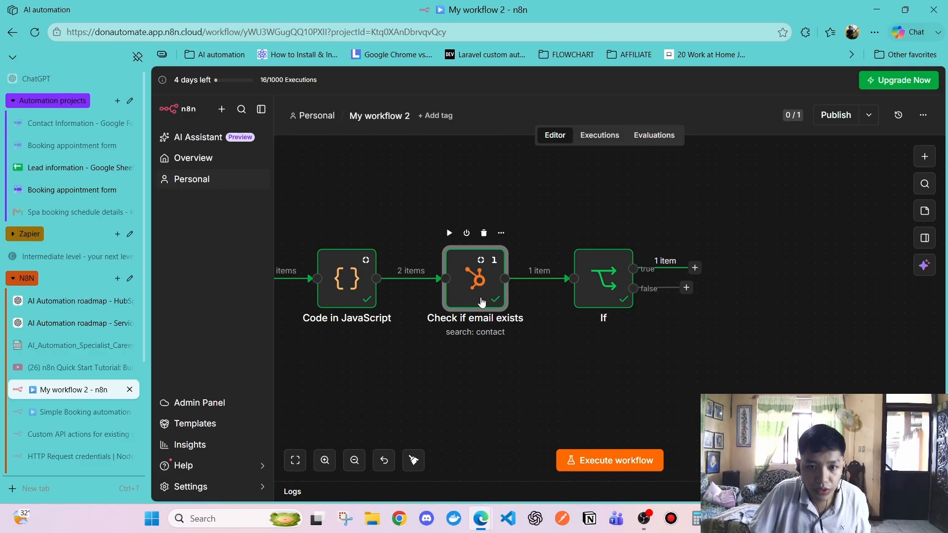
Restore that node's original name, 'Search contacts'
double_click(481, 302)
left_click(218, 127)
type("S")
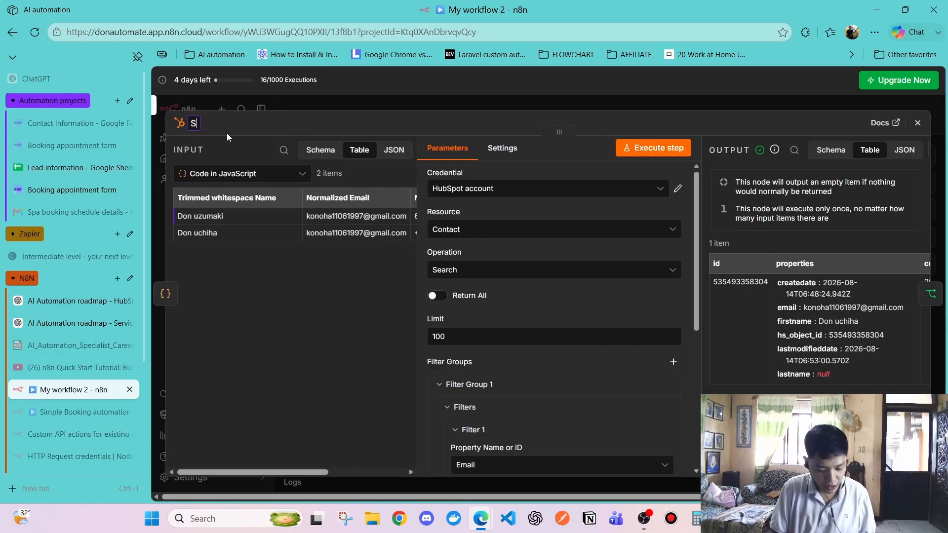
type("earch contacts")
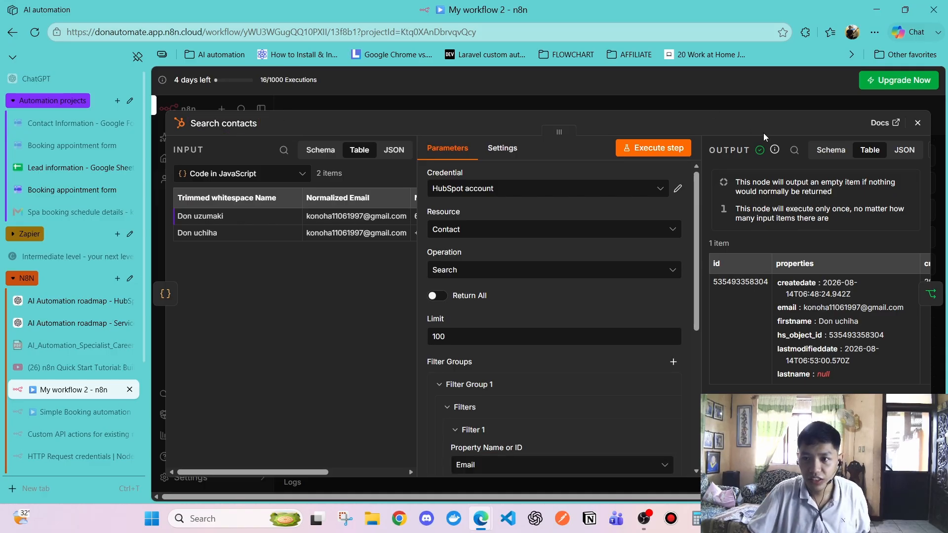
left_click(918, 122)
Rename the If node to 'Check if email exists' and add a next step on its true branch
double_click(599, 284)
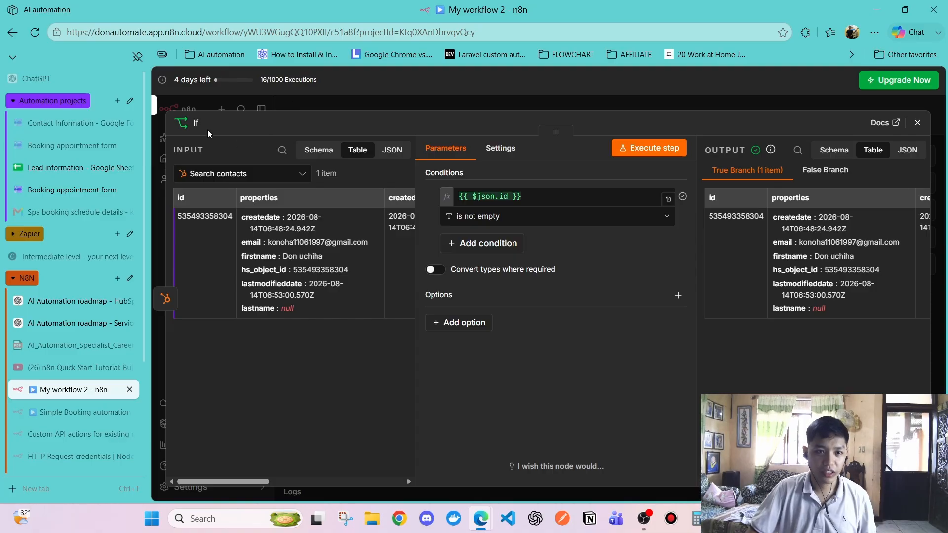
left_click(197, 124)
type("Ch")
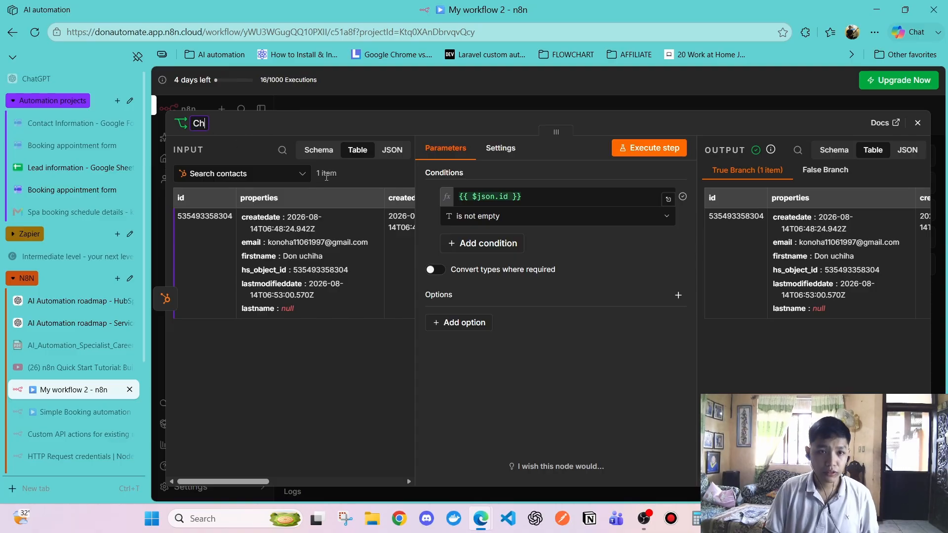
type("eck if email e")
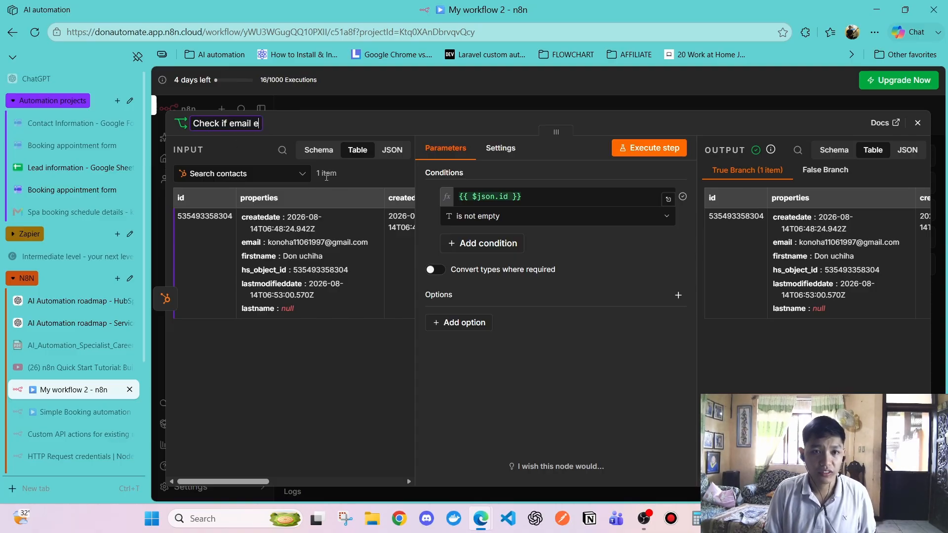
type("xists")
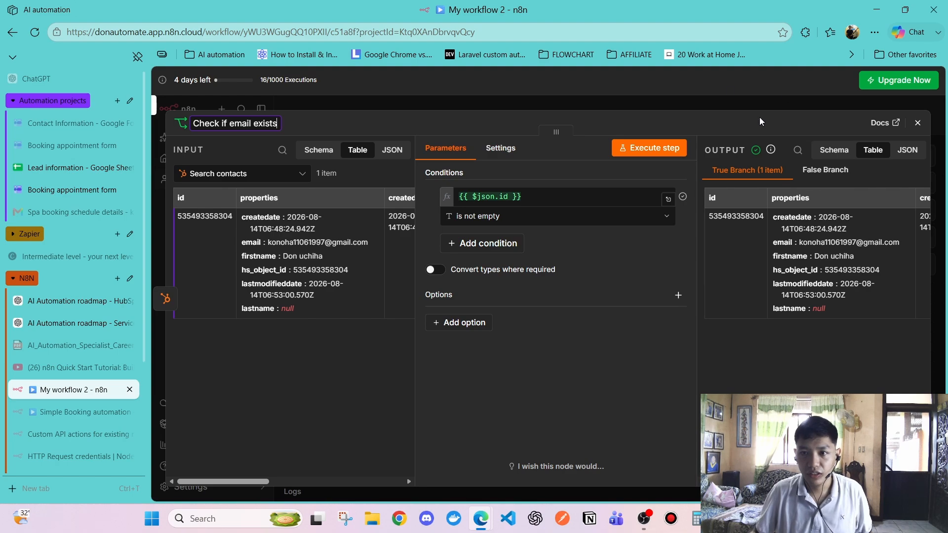
left_click(917, 123)
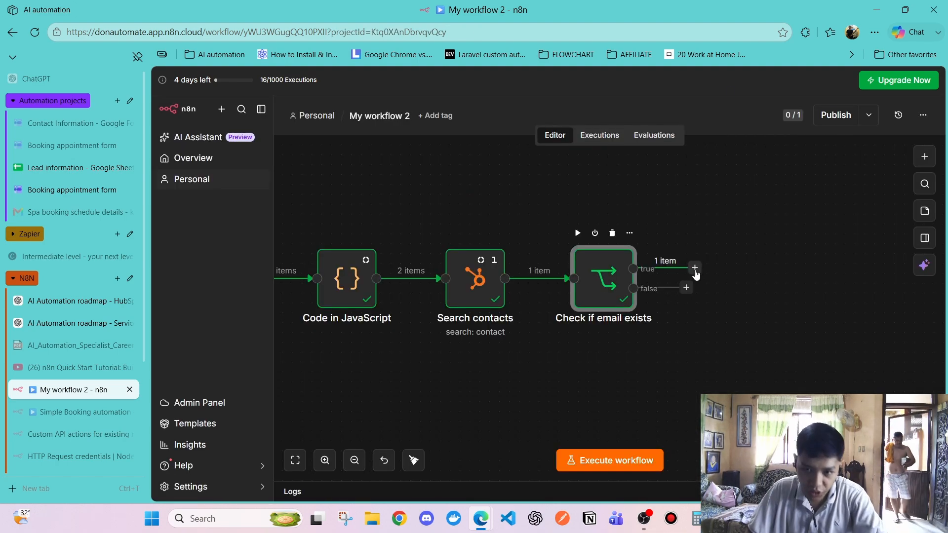
left_click(694, 268)
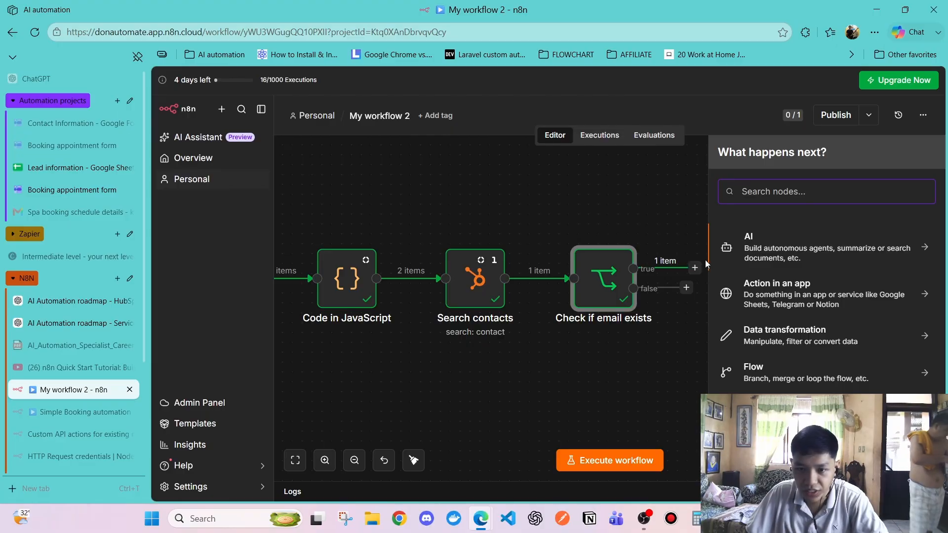
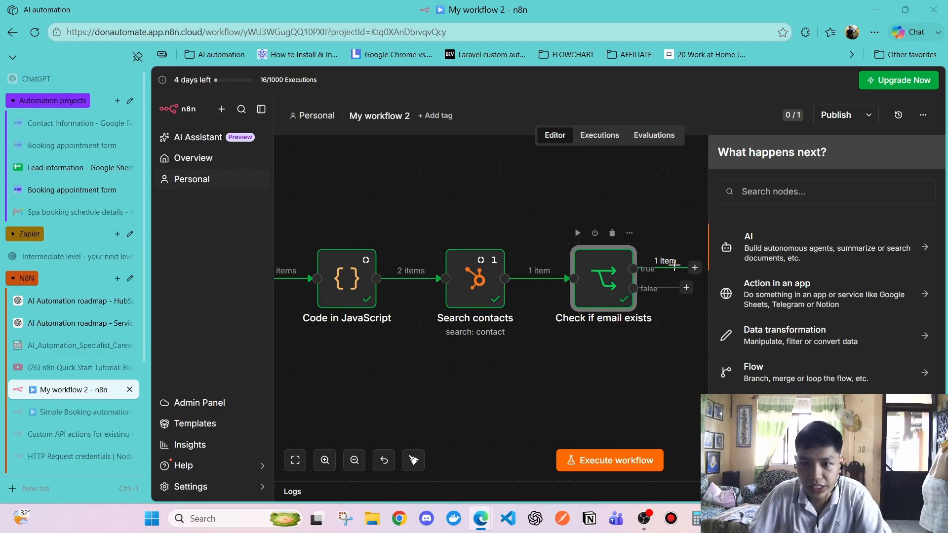
Add a HubSpot 'Create or update a contact' node on the true branch
left_click(759, 193)
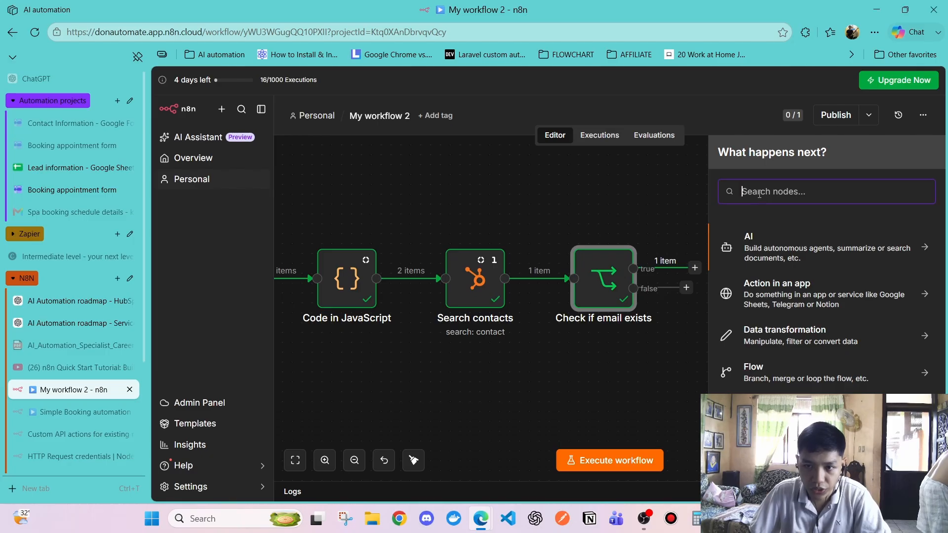
type("hubs")
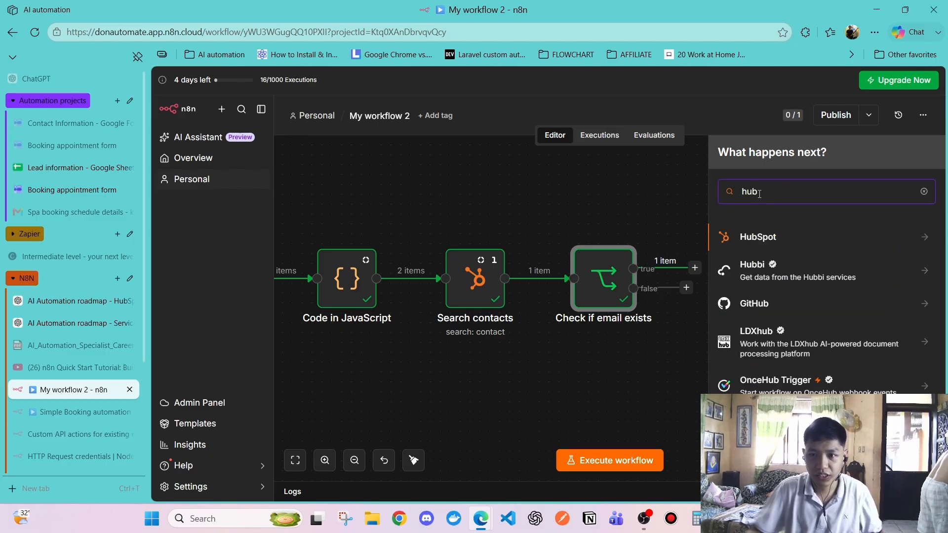
left_click(763, 236)
scroll(788, 333, "down", 3)
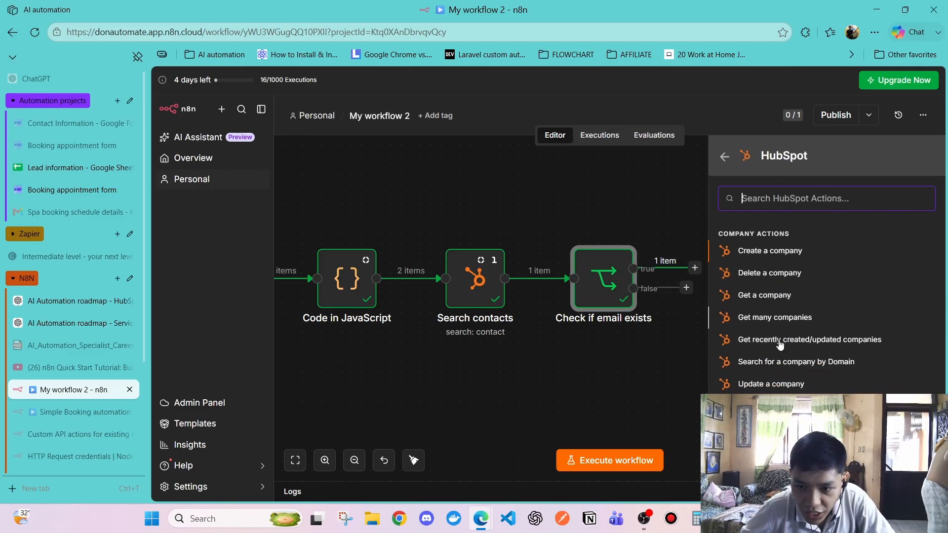
left_click(789, 336)
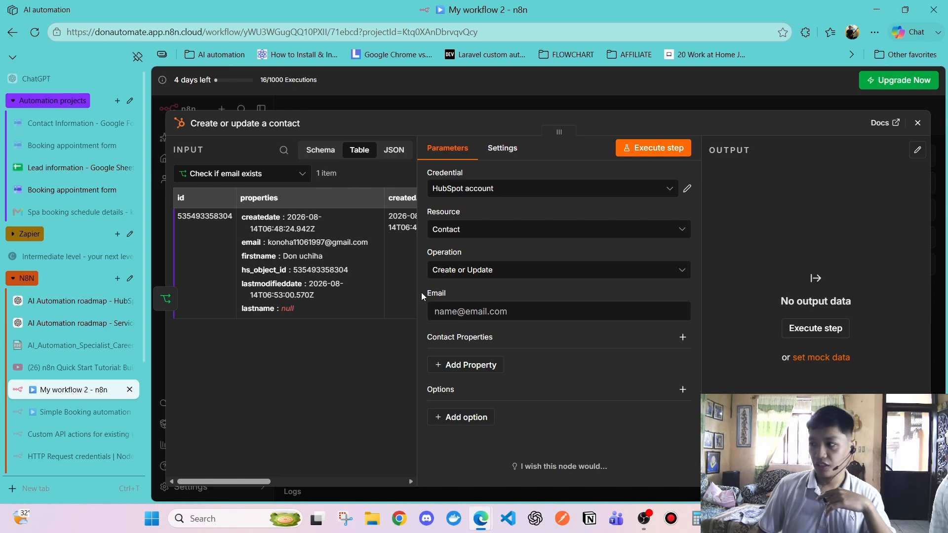
Browse the earlier steps available as input, previewing Code in JavaScript data
left_click(242, 173)
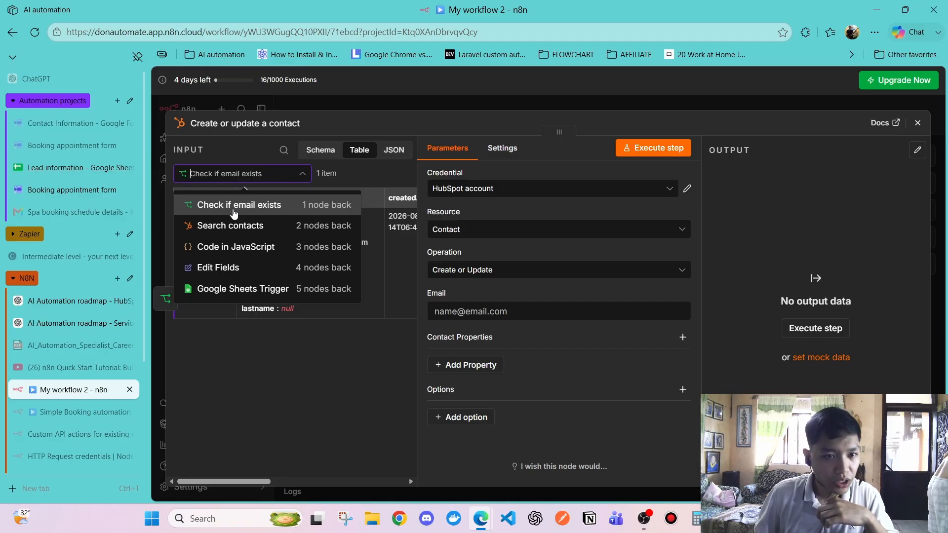
left_click(234, 213)
left_click(235, 178)
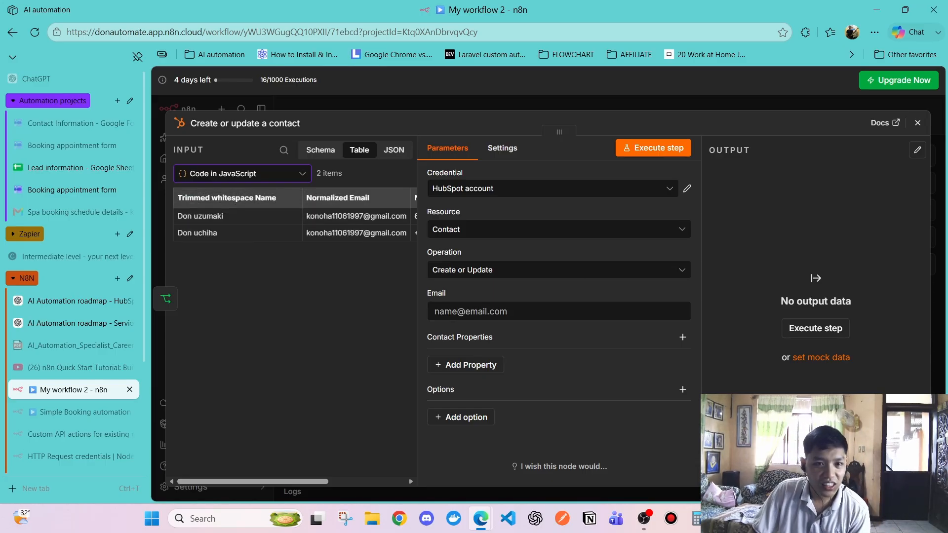
left_click(258, 178)
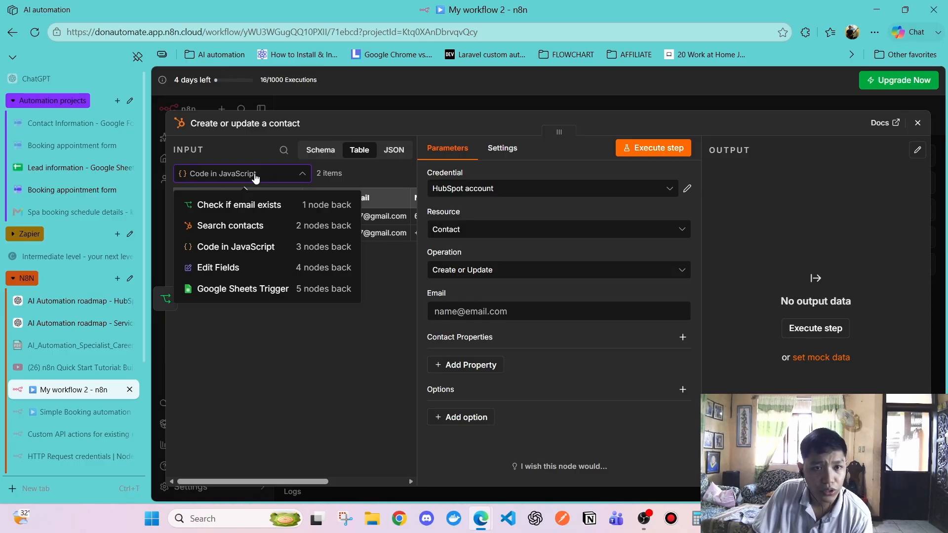
left_click(255, 176)
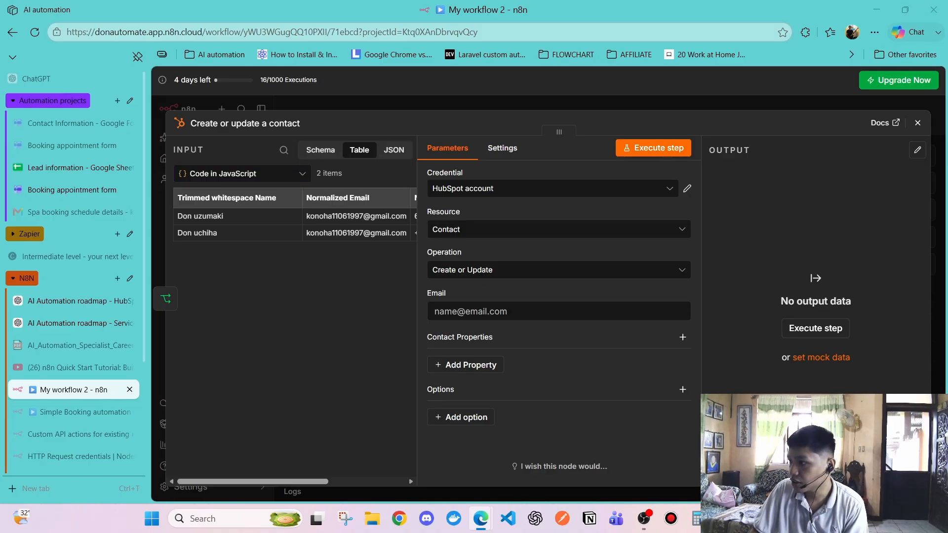
Retitle the Code in JavaScript node 'Normalize phone number' and return to the canvas
left_click(917, 123)
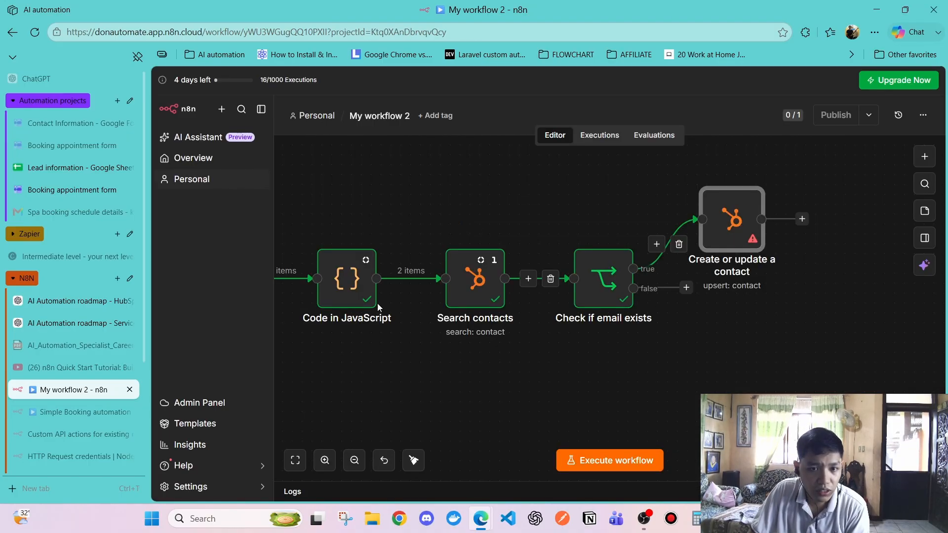
double_click(340, 294)
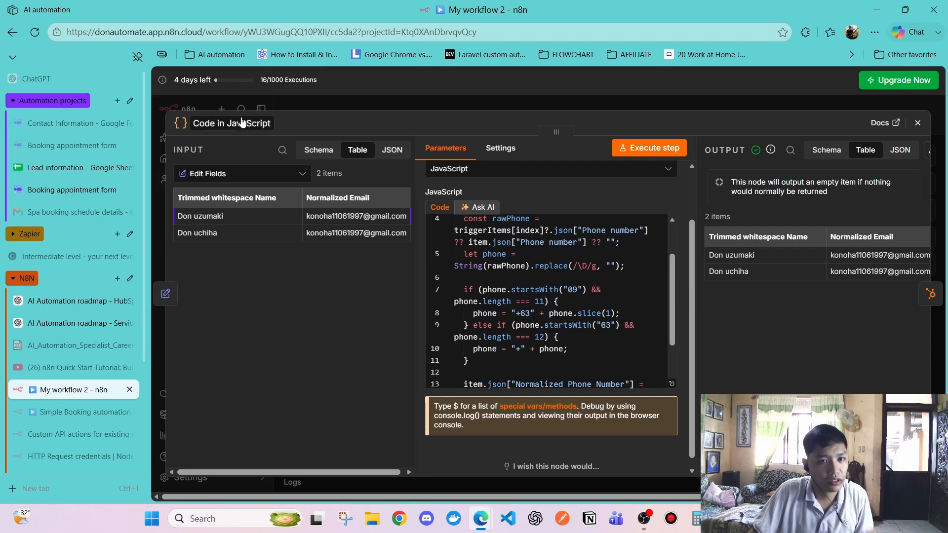
left_click(247, 123)
type("Normal")
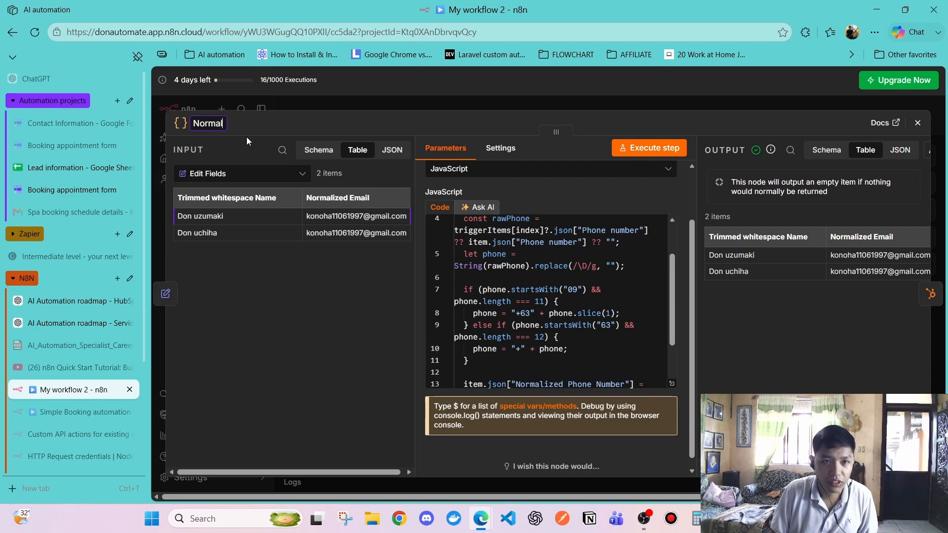
type("ize phone ")
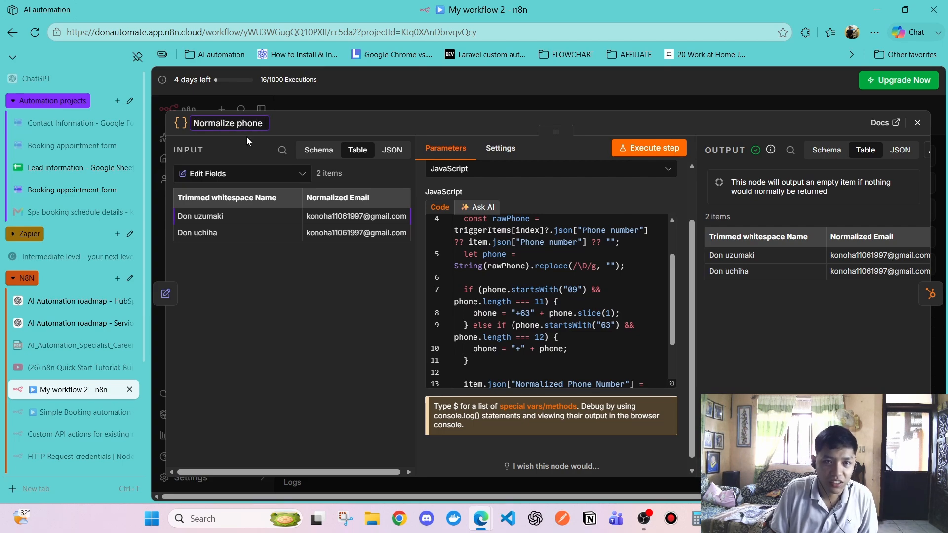
type("number")
key("Return")
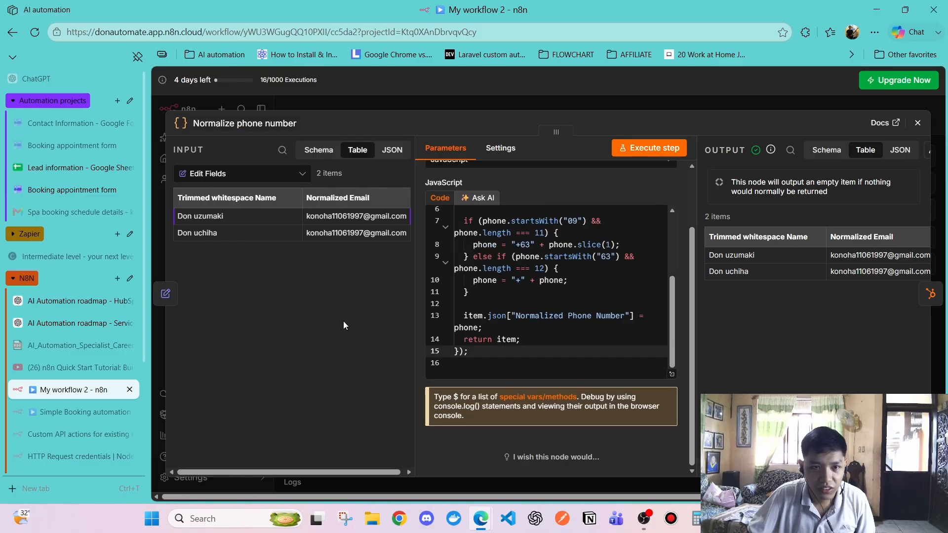
left_click(917, 122)
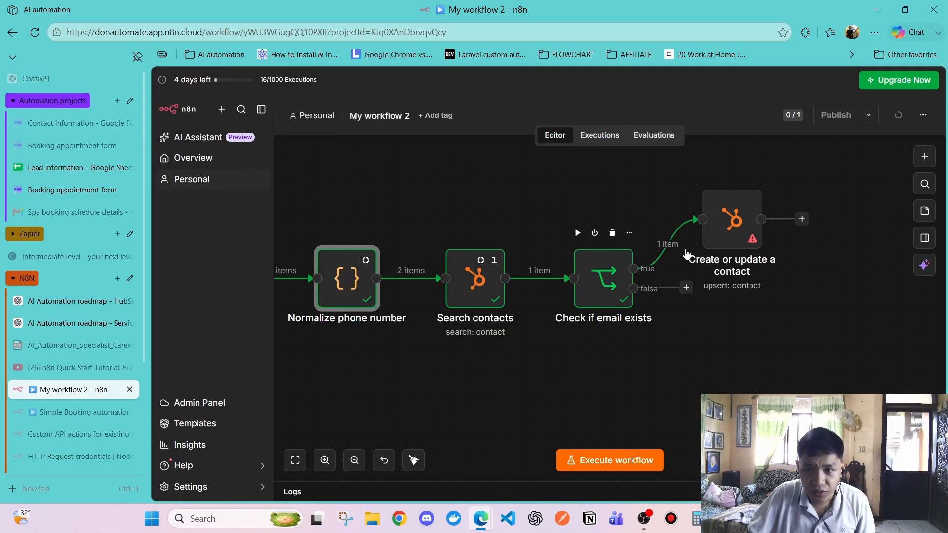
Map Normalized Email from Normalize phone number into the contact's Email field
double_click(733, 224)
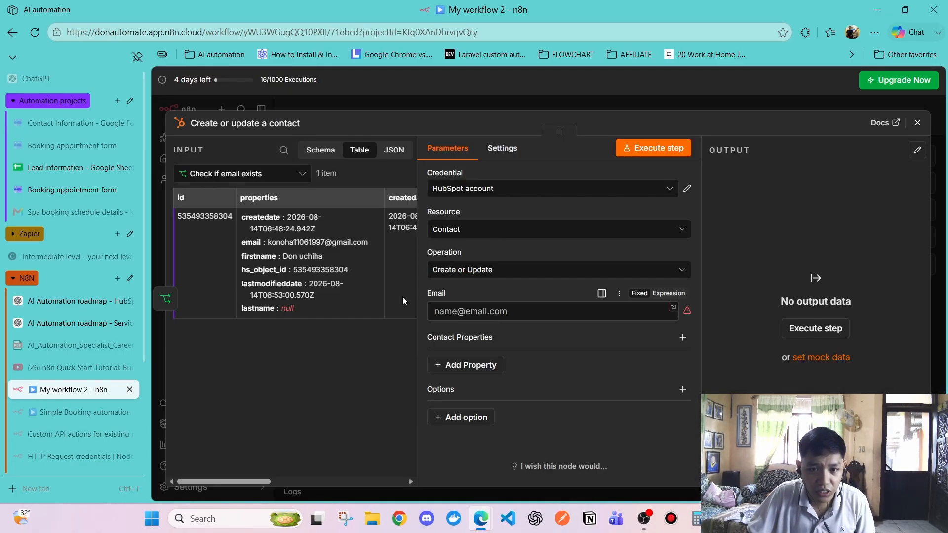
left_click(218, 174)
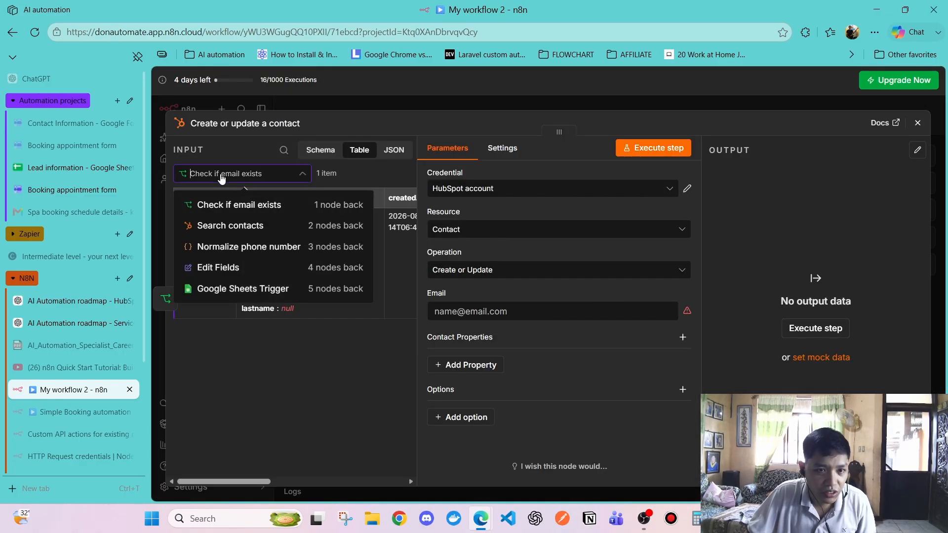
left_click(222, 247)
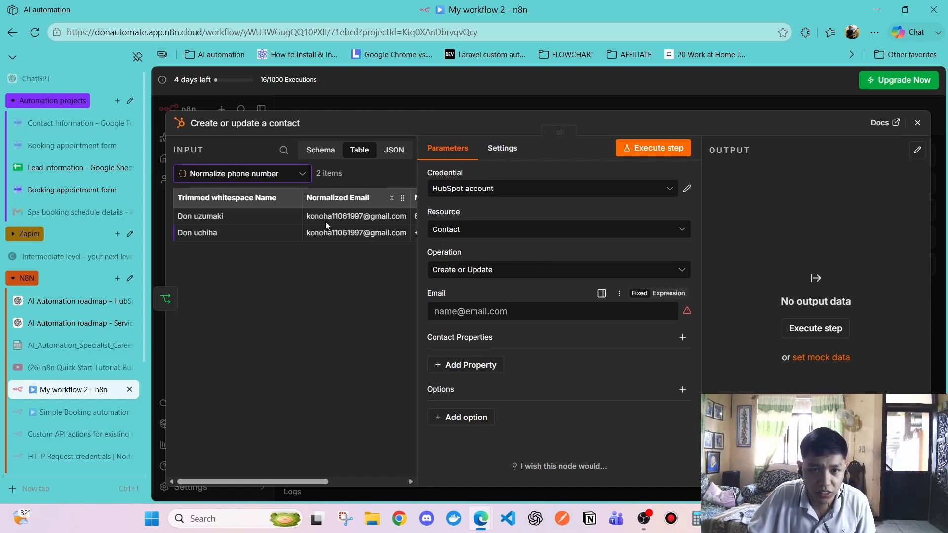
scroll(318, 200, "right", 3)
scroll(315, 208, "left", 3)
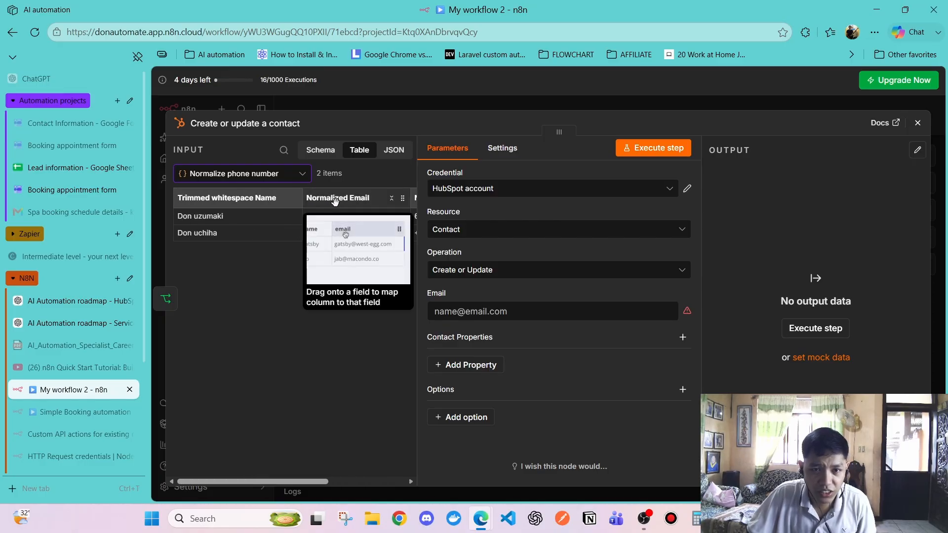
left_click_drag(334, 201, 474, 311)
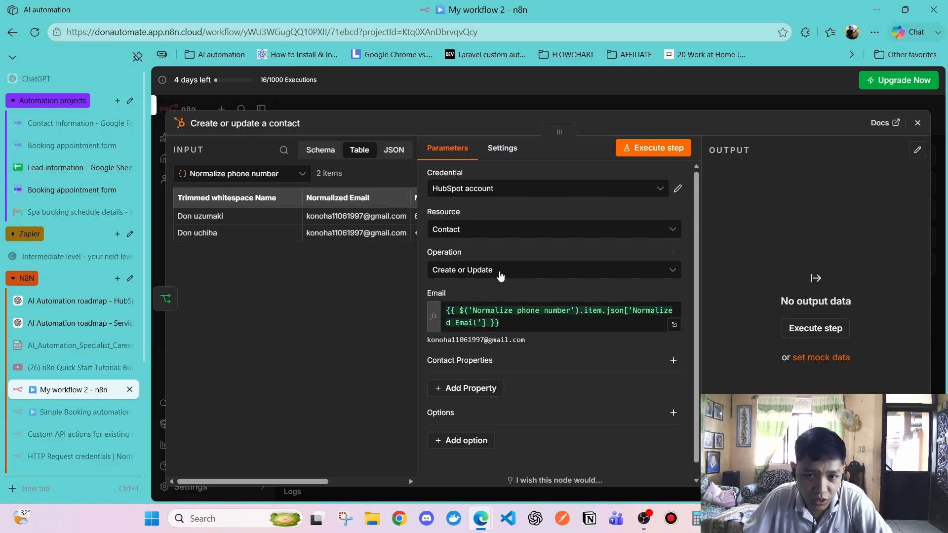
Keep the HubSpot resource as Contact and operation as Create or Update
left_click(481, 271)
left_click(482, 268)
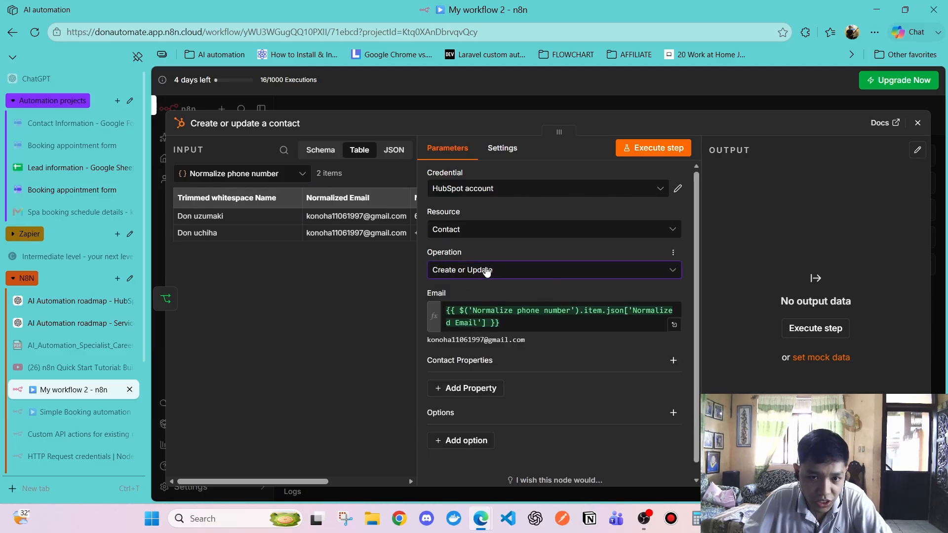
left_click(487, 272)
left_click(487, 271)
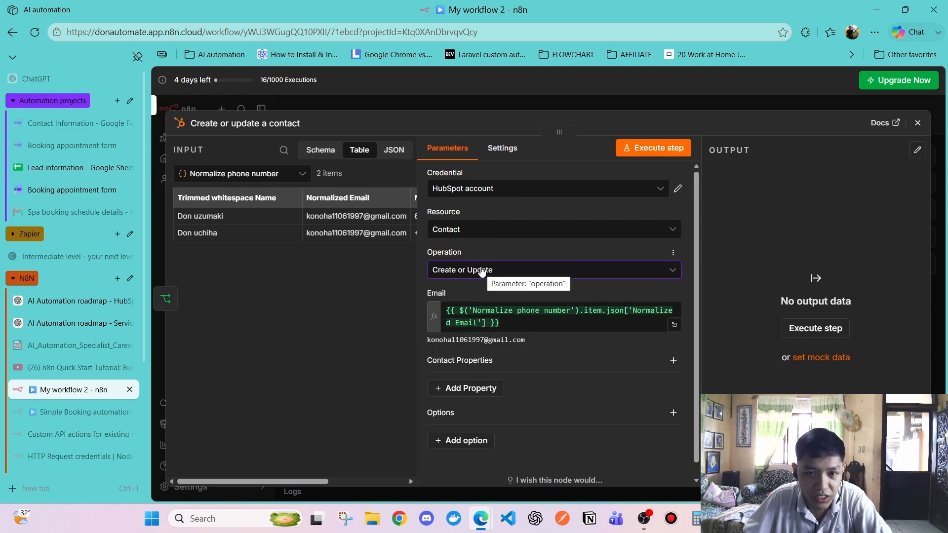
left_click(482, 231)
left_click(482, 232)
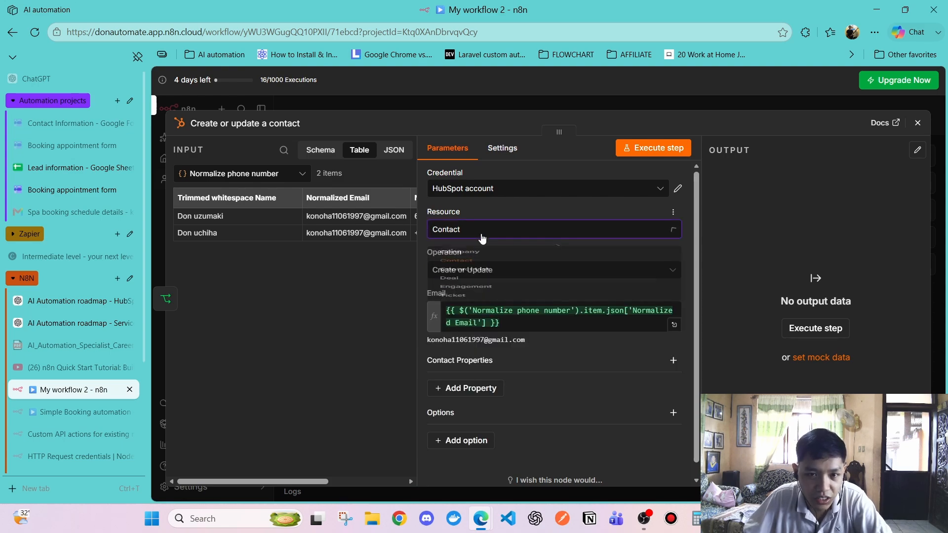
Glance at the 'Check if email exists' node, then reopen the contact upsert node
left_click(918, 123)
double_click(606, 277)
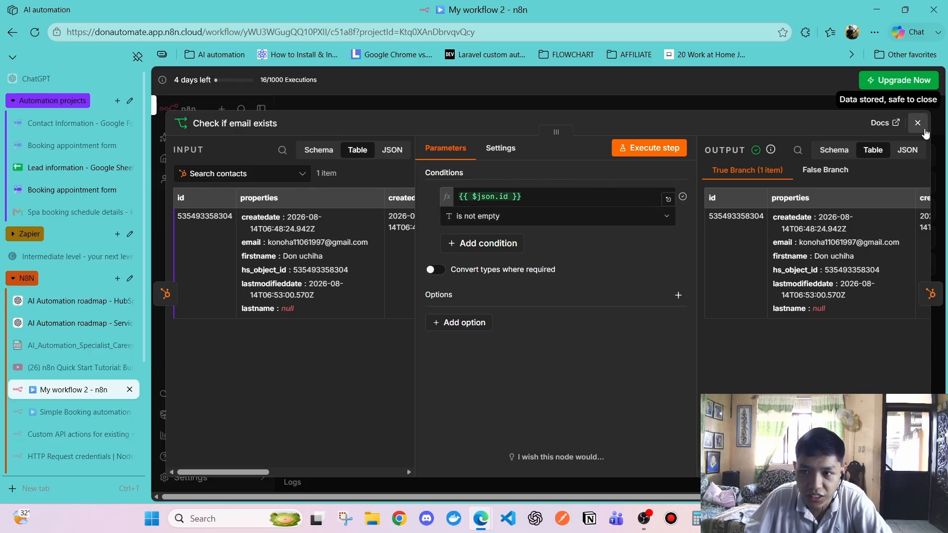
left_click(924, 126)
double_click(732, 219)
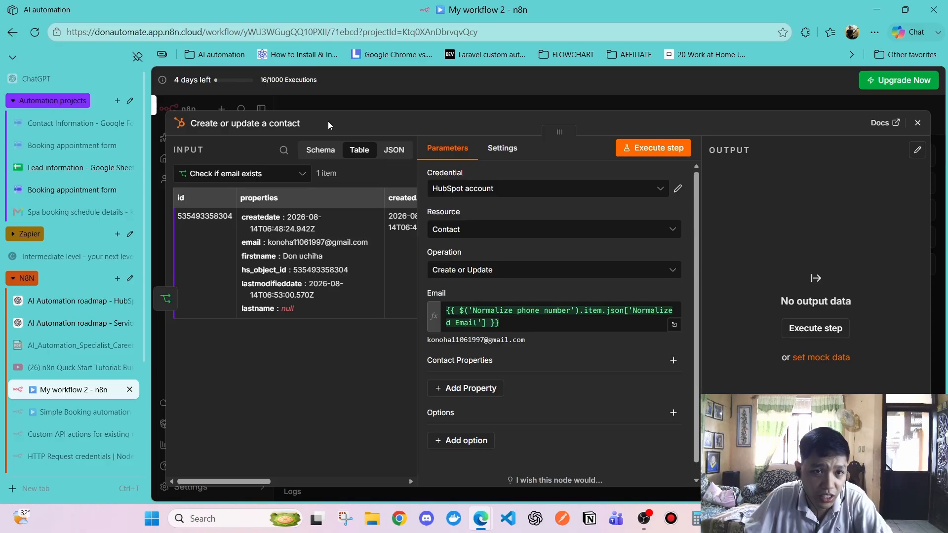
left_click_drag(328, 124, 333, 399)
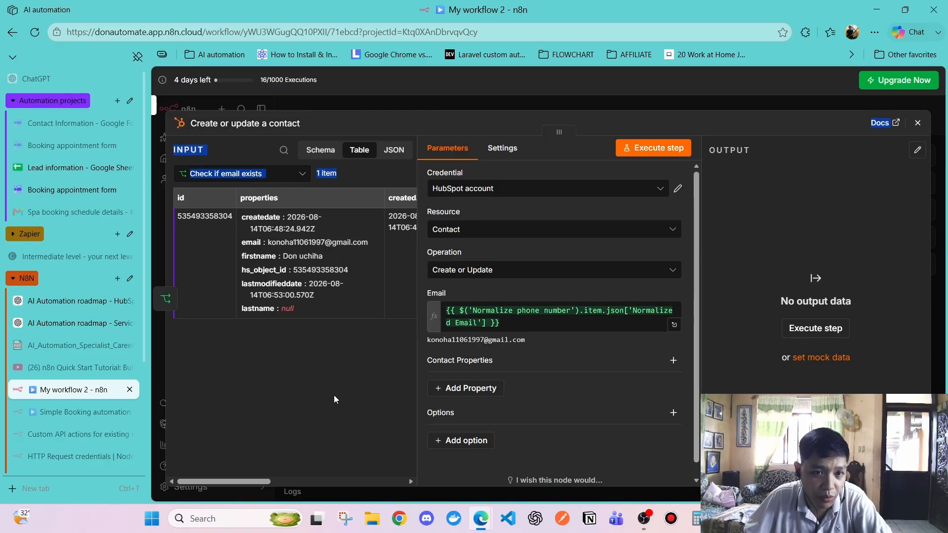
left_click(354, 153)
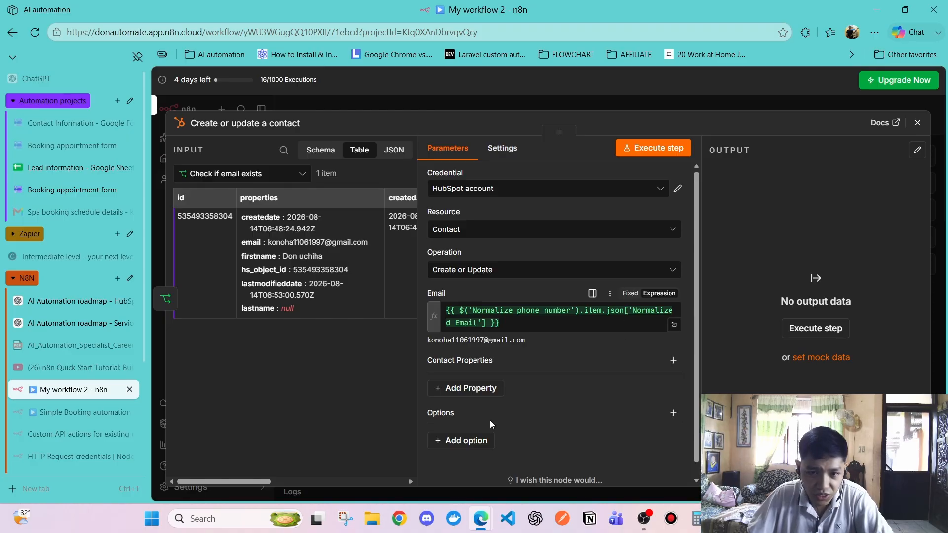
Browse the contact property list and add a First Name property
left_click(466, 388)
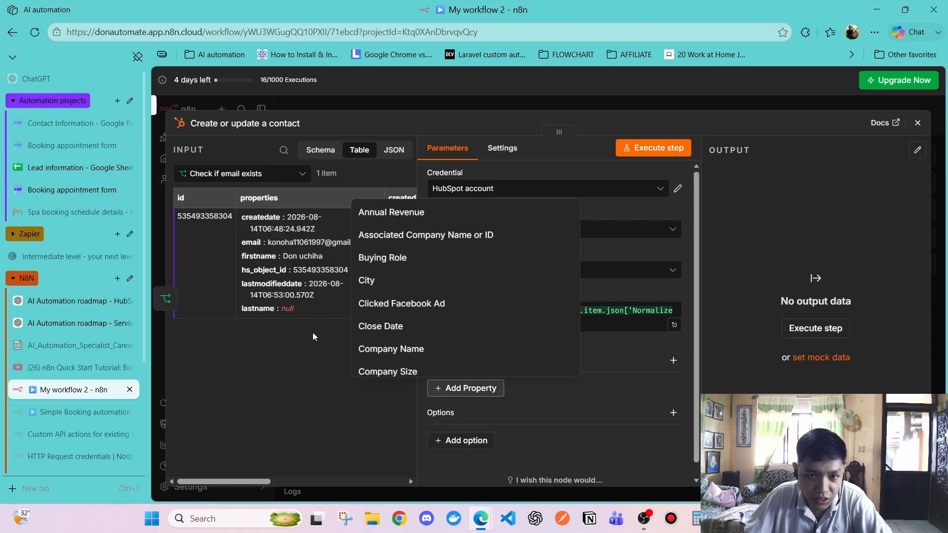
left_click(289, 381)
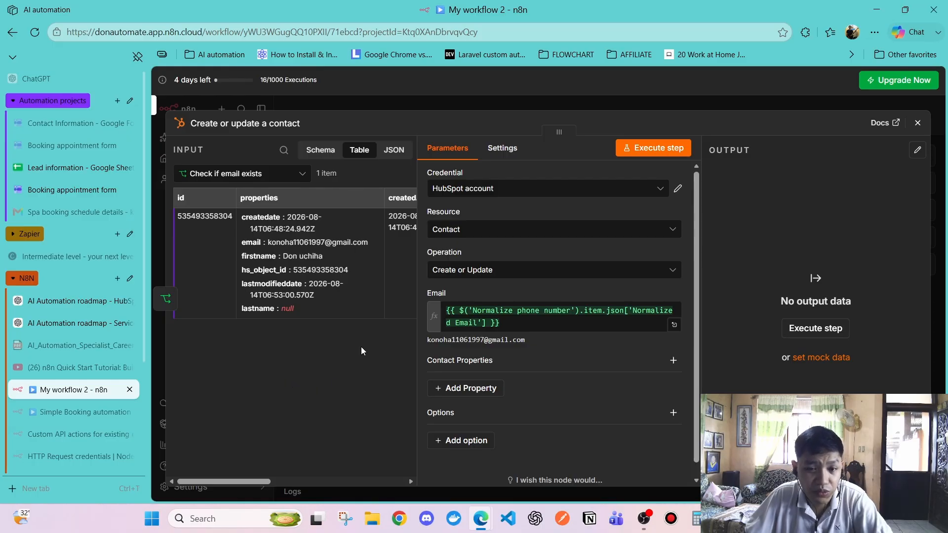
left_click(450, 390)
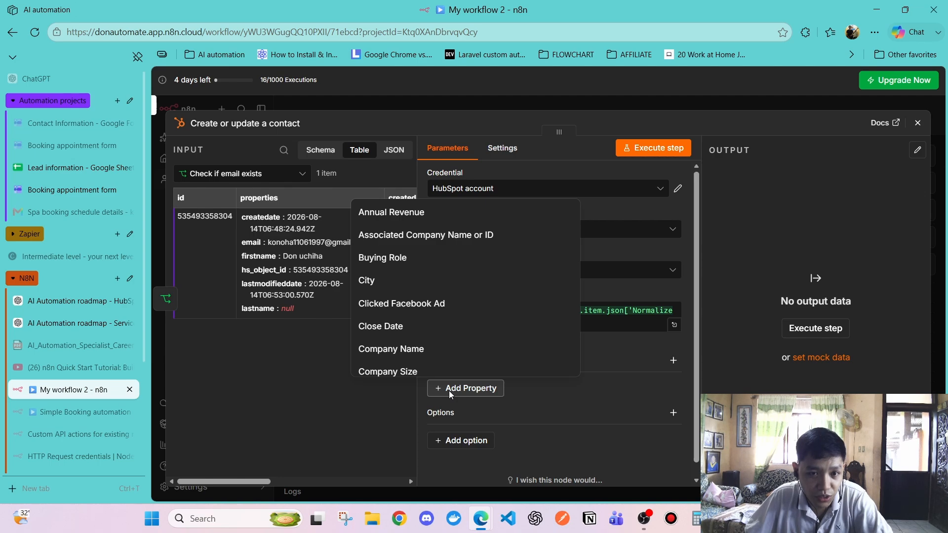
left_click(318, 342)
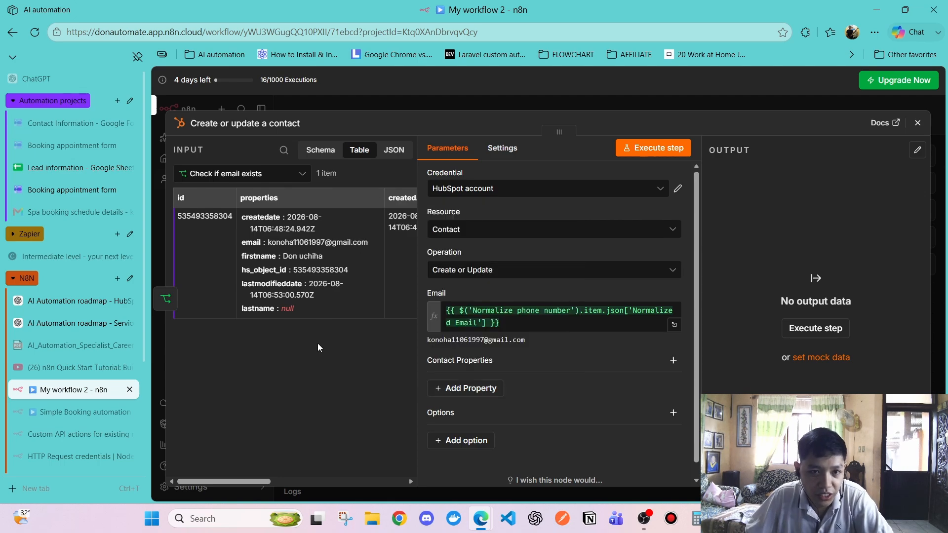
left_click(462, 390)
left_click(224, 383)
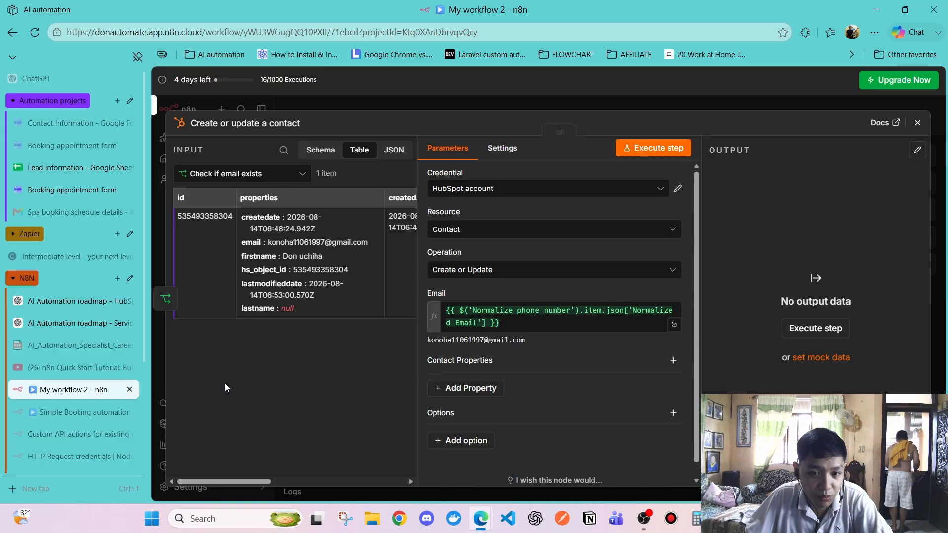
left_click(463, 389)
scroll(464, 287, "down", 3)
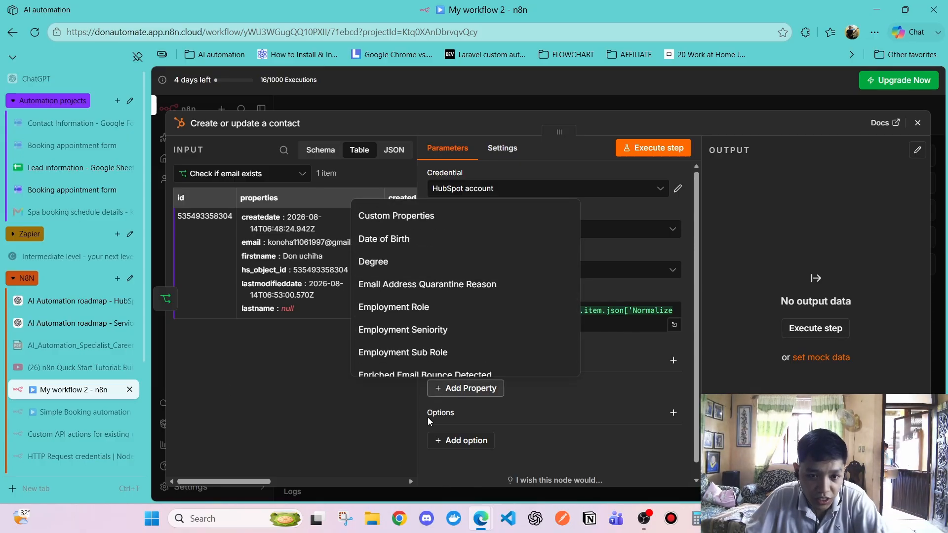
left_click(455, 392)
left_click(455, 392)
left_click(311, 387)
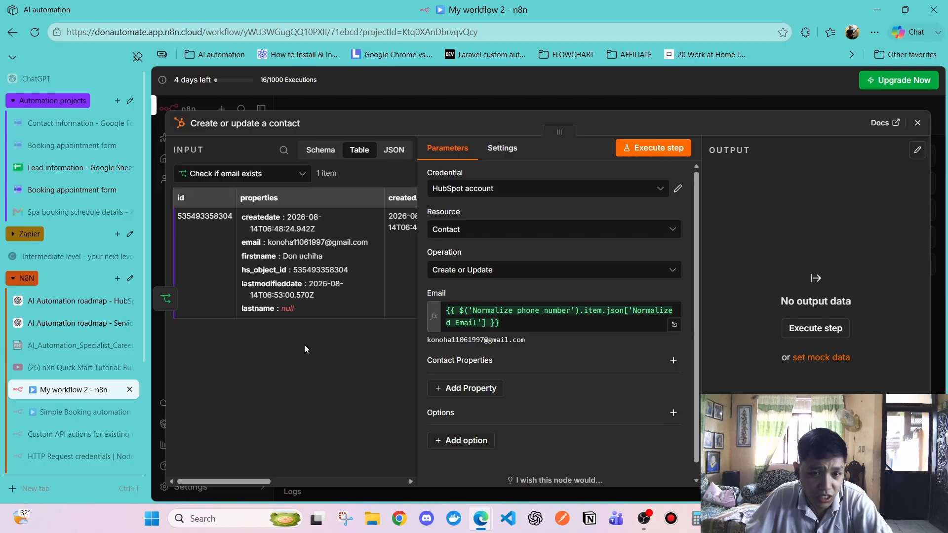
left_click(489, 389)
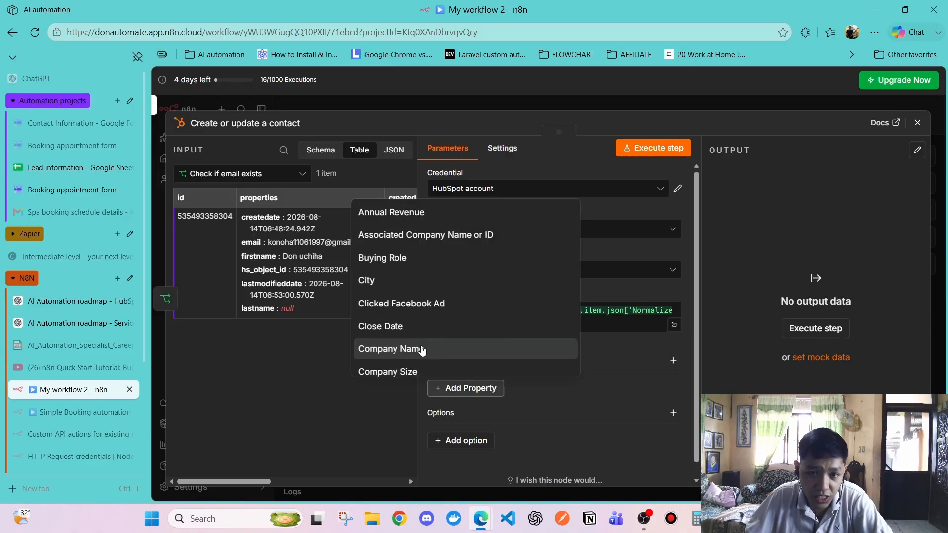
left_click(288, 352)
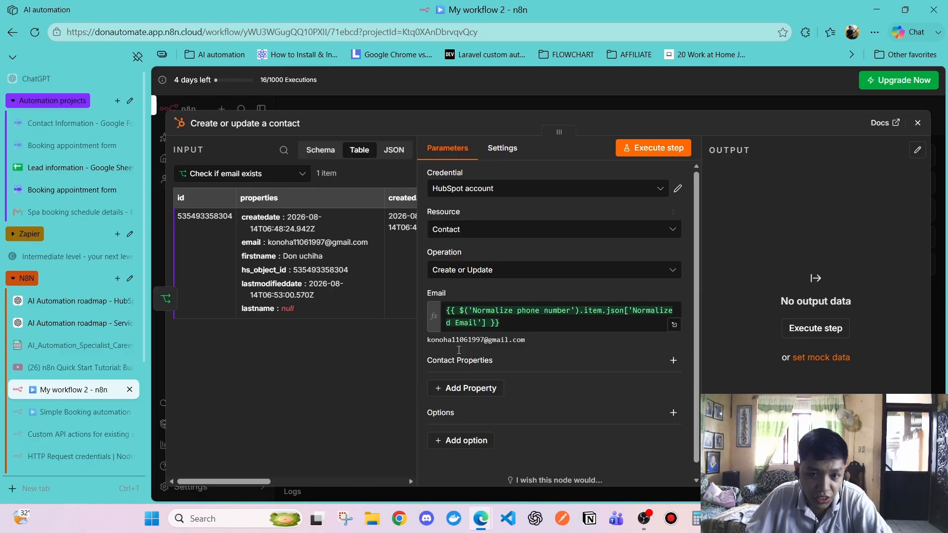
left_click(459, 389)
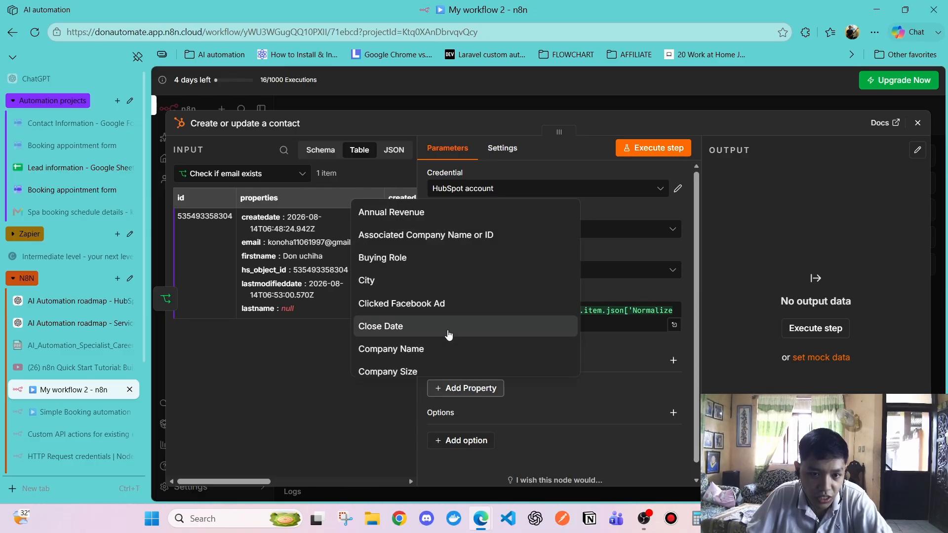
scroll(443, 322, "down", 5)
scroll(441, 321, "down", 3)
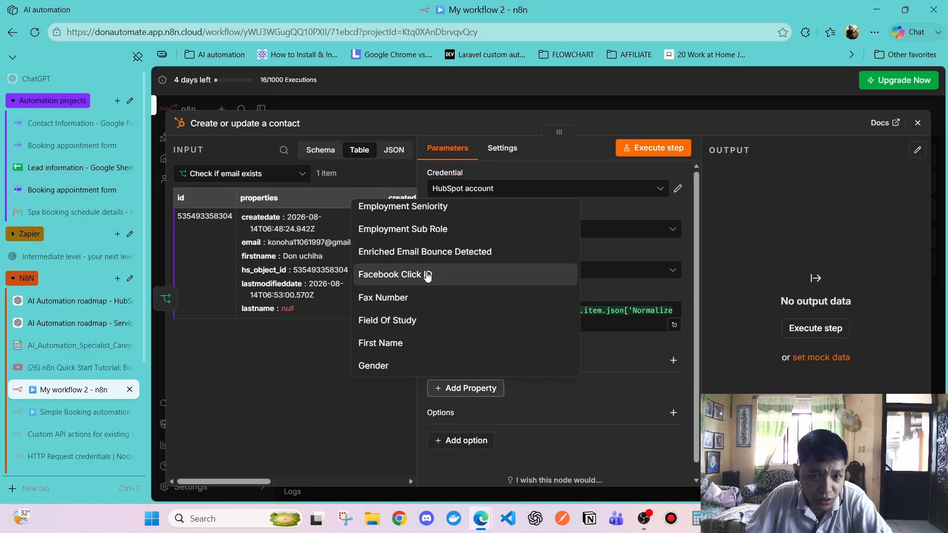
scroll(430, 275, "up", 5)
scroll(424, 271, "down", 10)
scroll(434, 309, "up", 8)
scroll(429, 313, "down", 2)
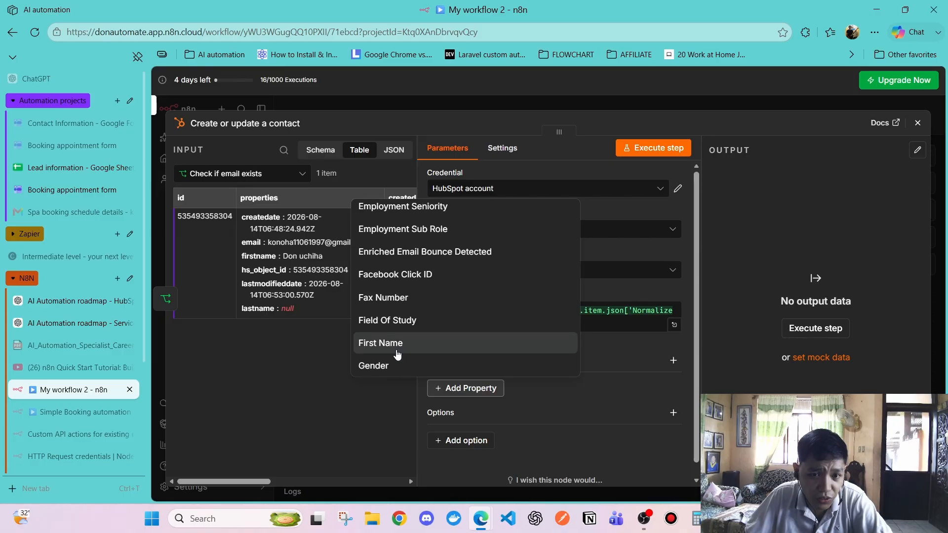
left_click(395, 345)
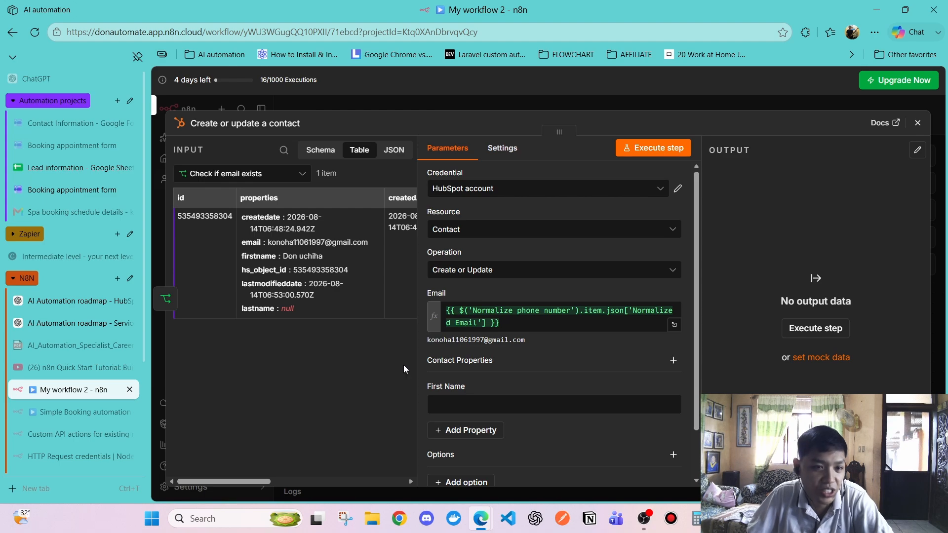
Map Trimmed whitespace Name from Normalize phone number into First Name
left_click(444, 404)
left_click(232, 174)
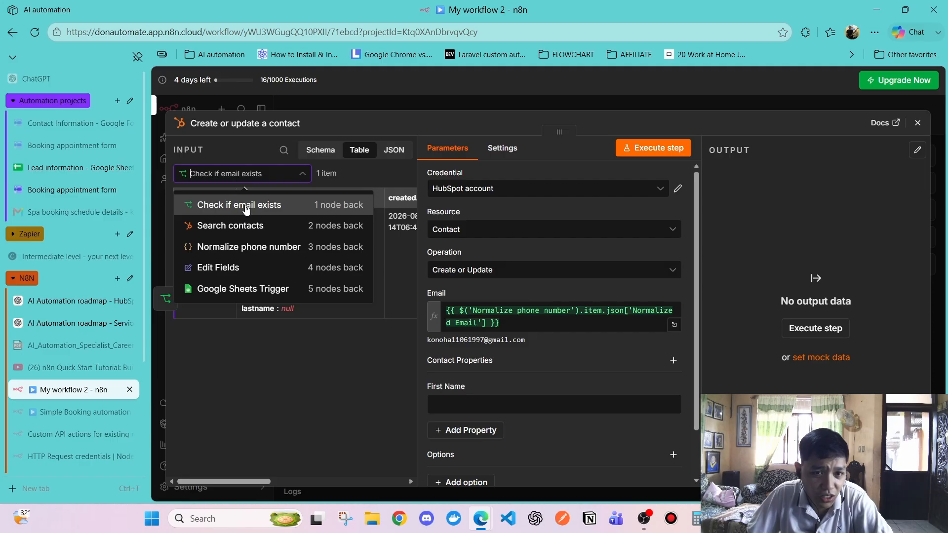
left_click(243, 248)
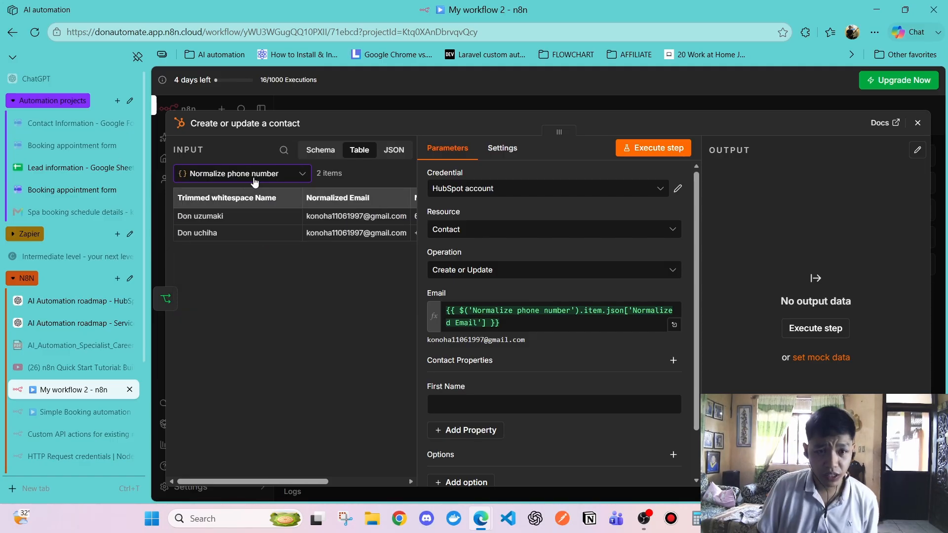
left_click(254, 182)
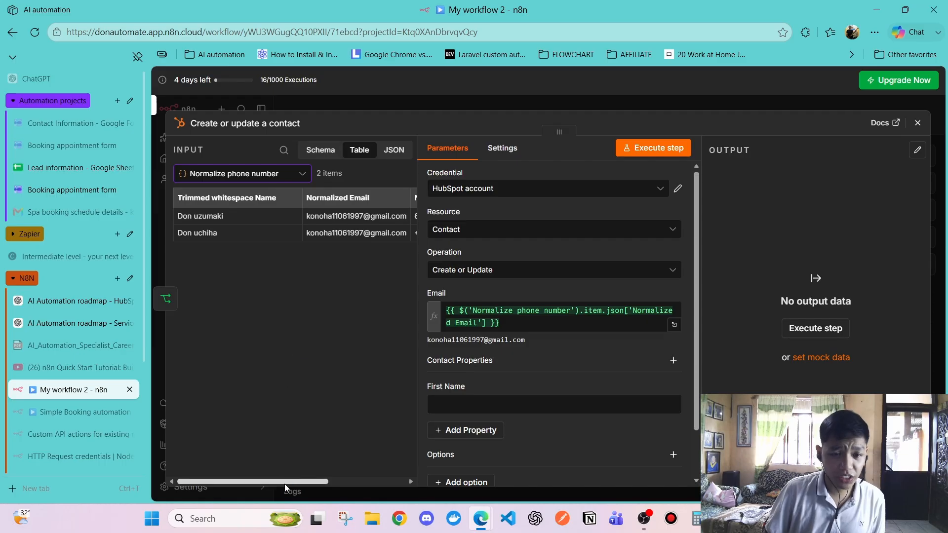
mouse_move(286, 482)
left_mouse_down()
mouse_move(376, 468)
mouse_move(277, 477)
left_mouse_up()
left_click_drag(234, 191, 447, 404)
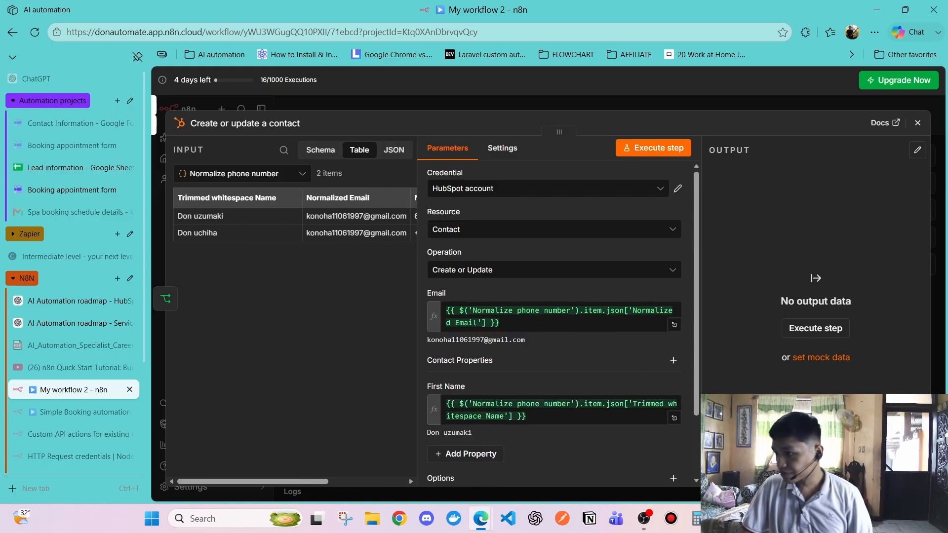
Add a Phone Number property and map Normalized Phone Number into it
scroll(450, 405, "down", 3)
left_click(452, 394)
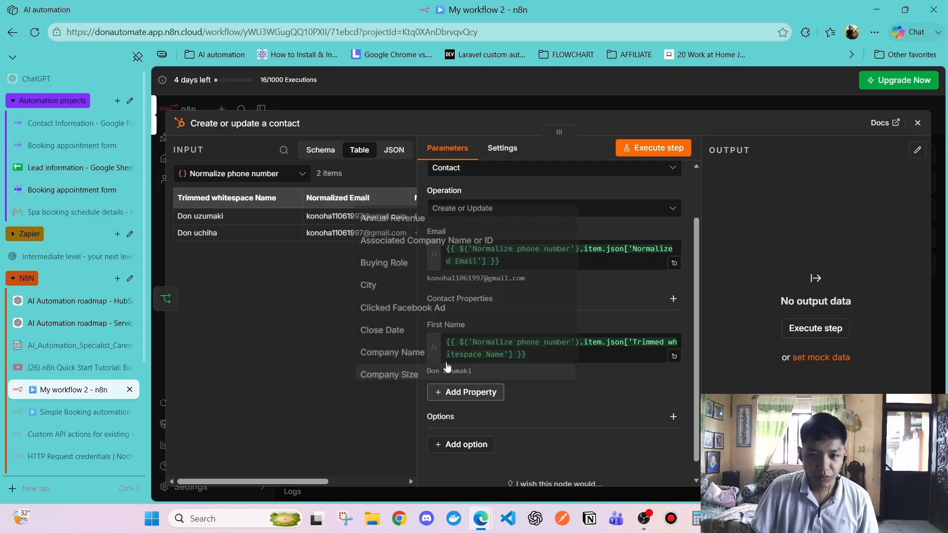
scroll(421, 306, "down", 10)
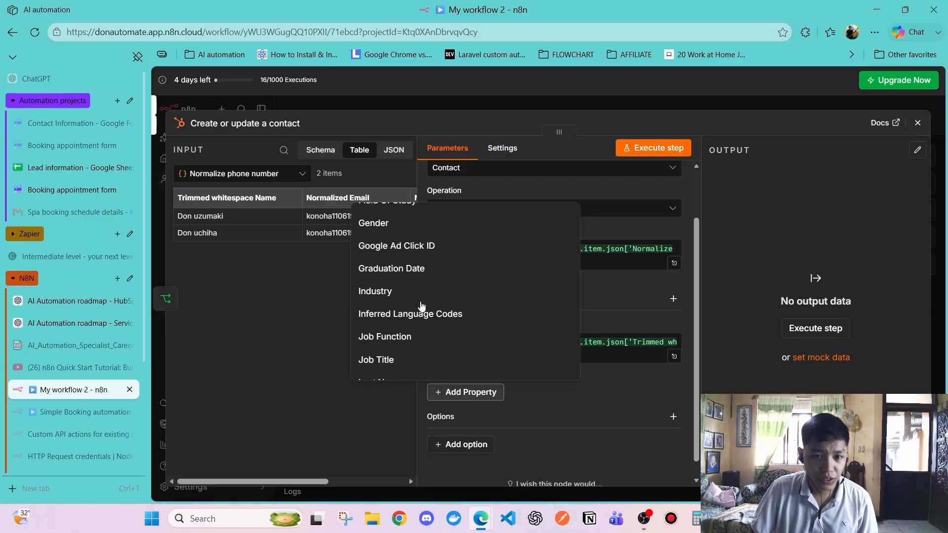
scroll(421, 306, "down", 3)
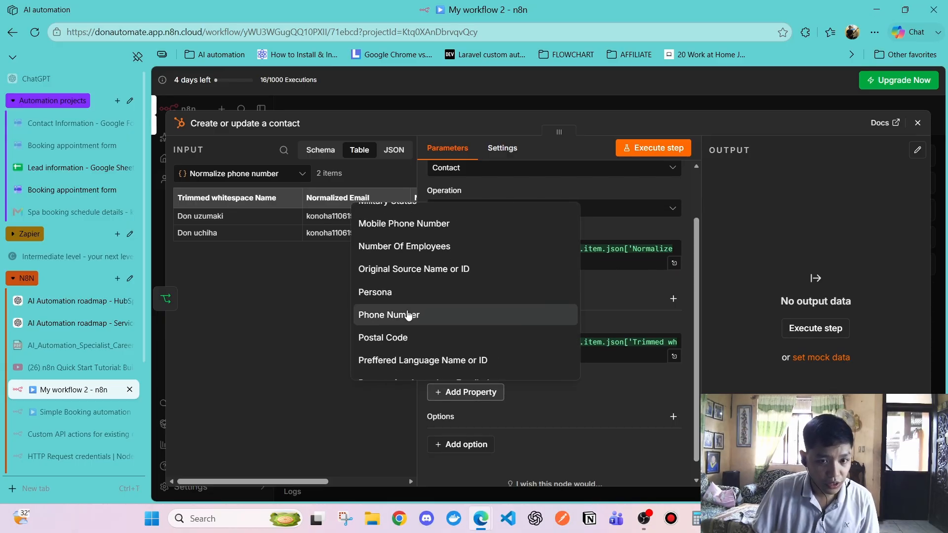
left_click(411, 315)
left_click(644, 527)
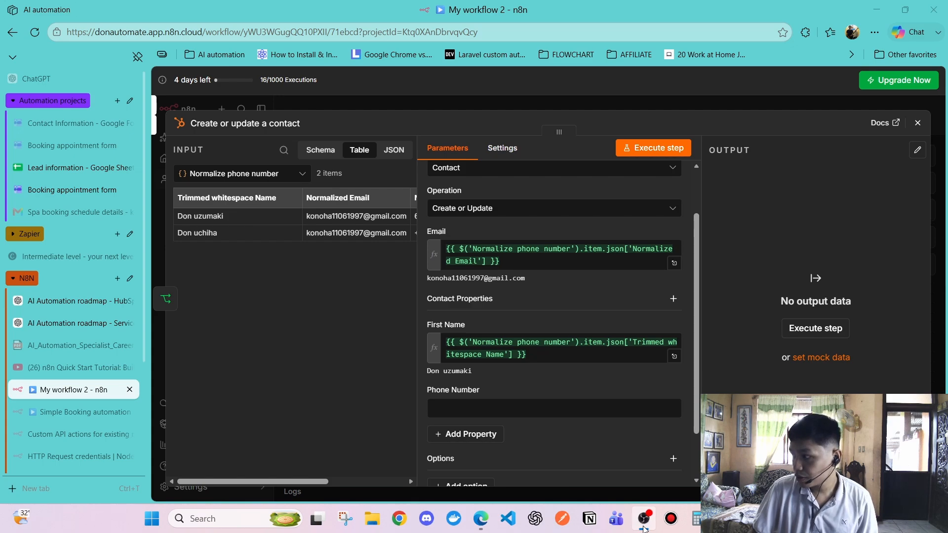
left_click(357, 357)
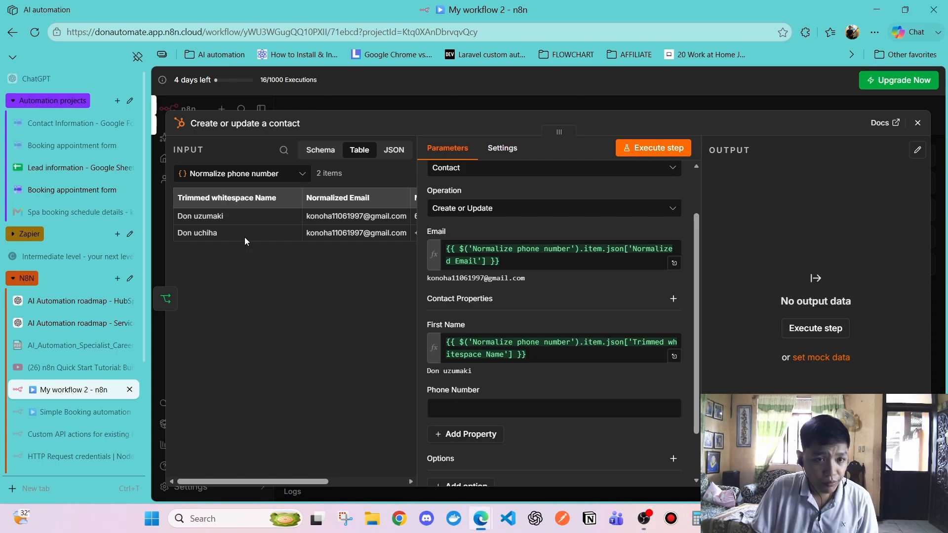
left_click_drag(271, 485, 345, 485)
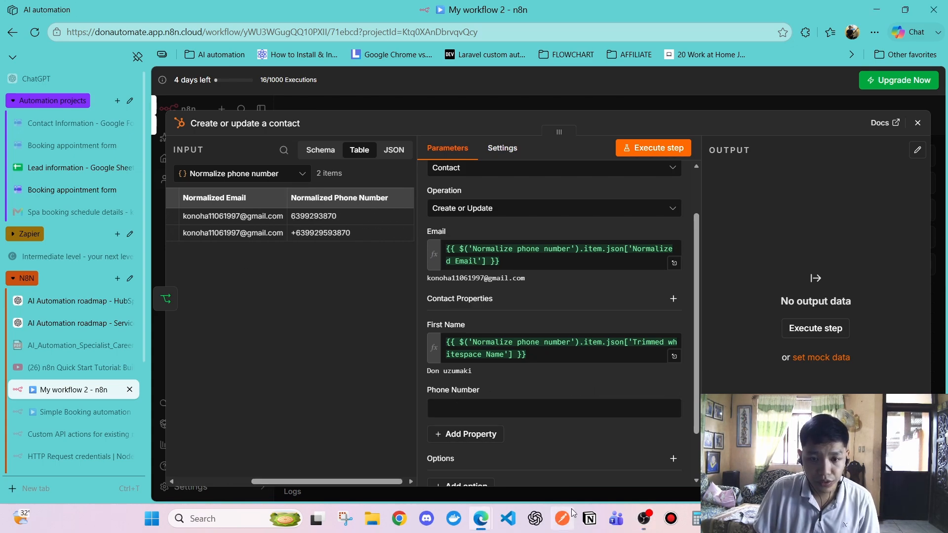
left_click(641, 523)
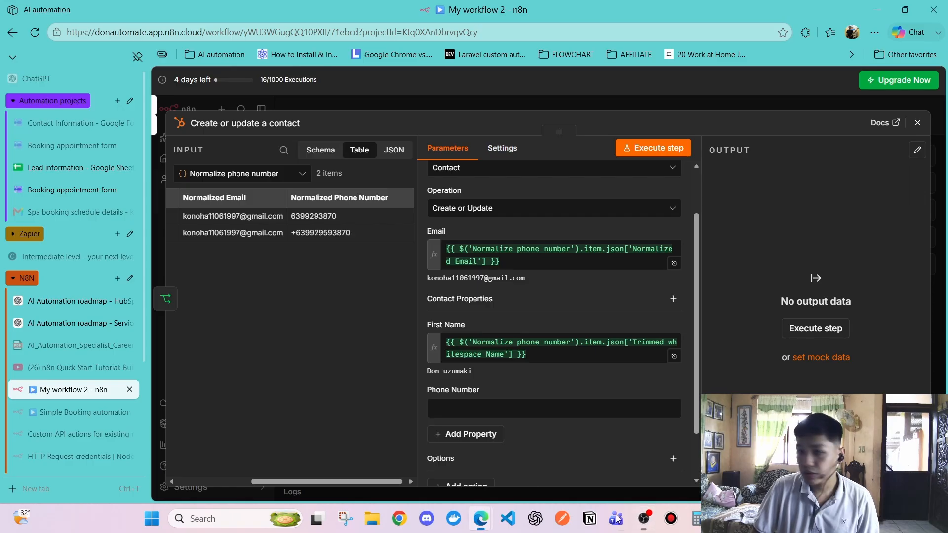
left_click_drag(339, 197, 498, 408)
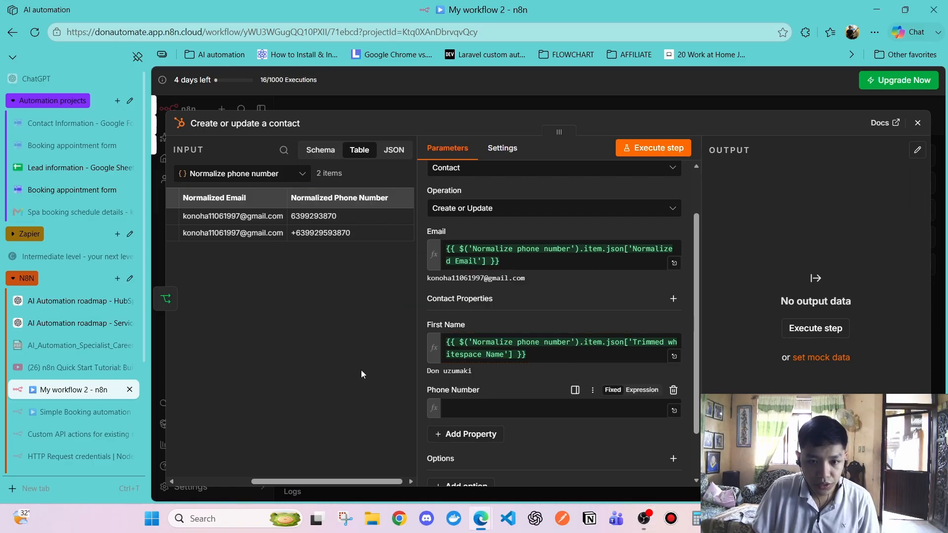
Review the mapped contact properties without adding another one
scroll(513, 278, "down", 2)
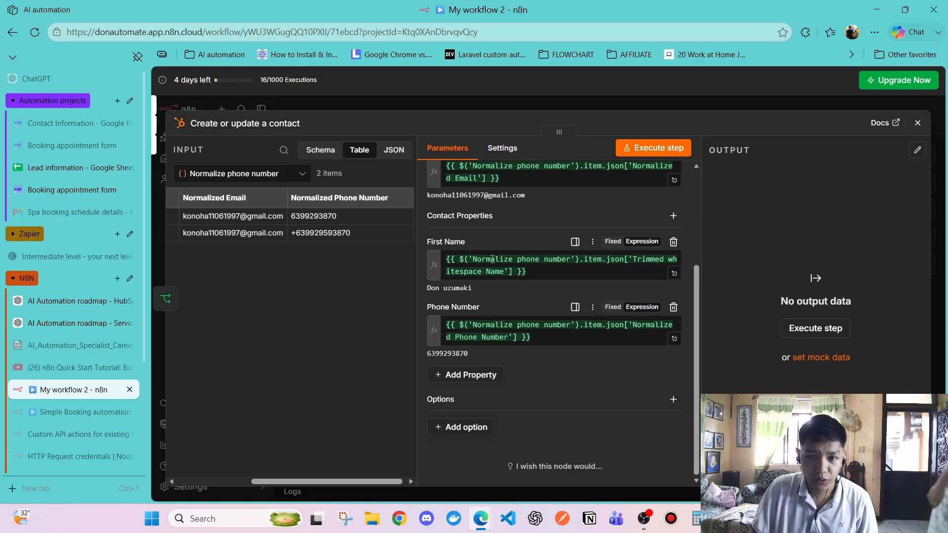
scroll(508, 321, "up", 3)
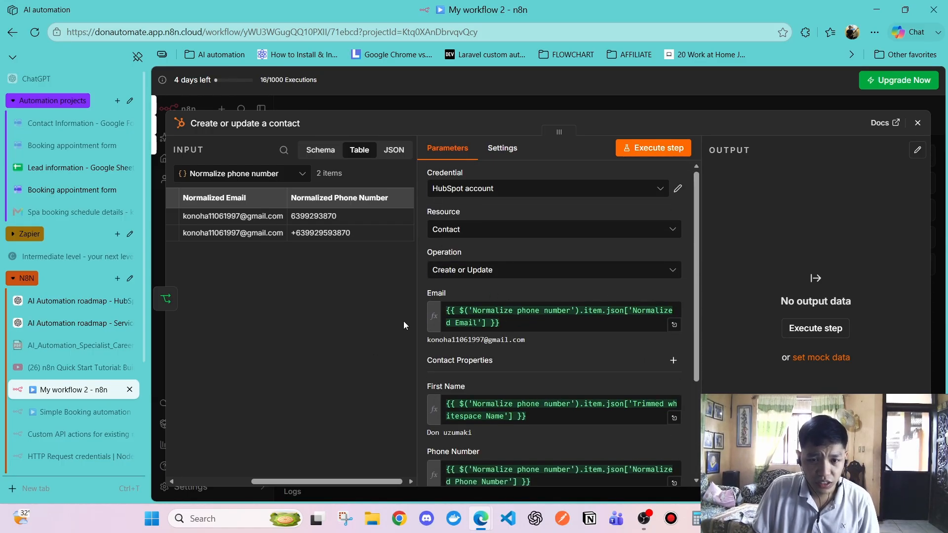
scroll(493, 390, "down", 3)
left_click(461, 375)
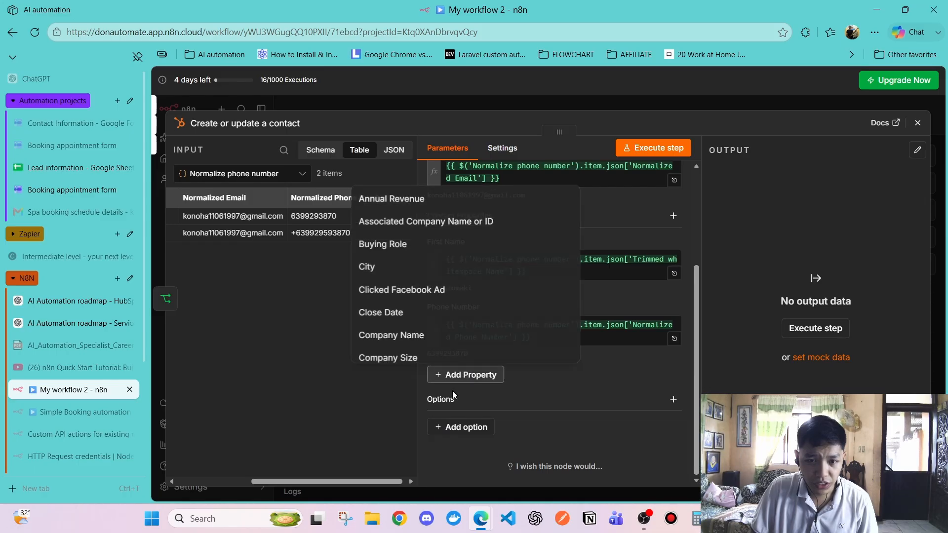
left_click(271, 310)
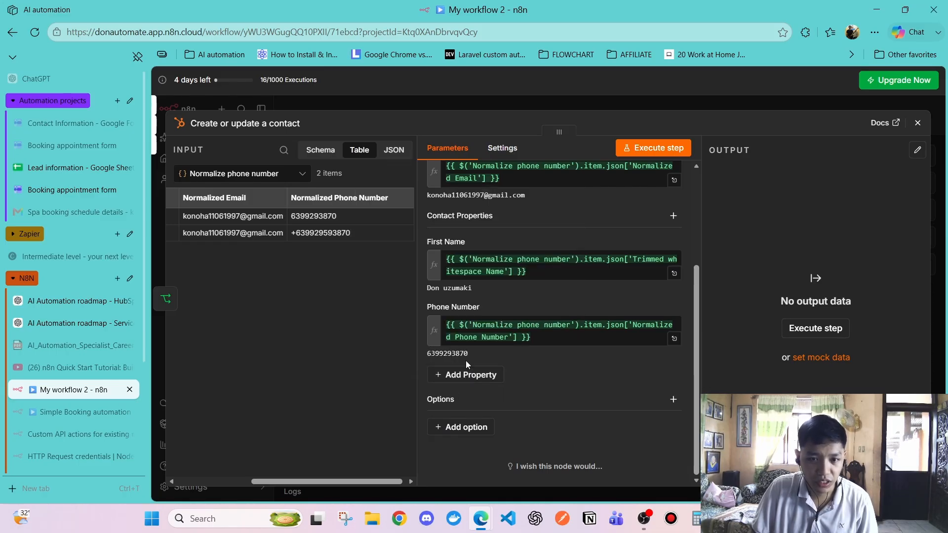
scroll(444, 316, "up", 2)
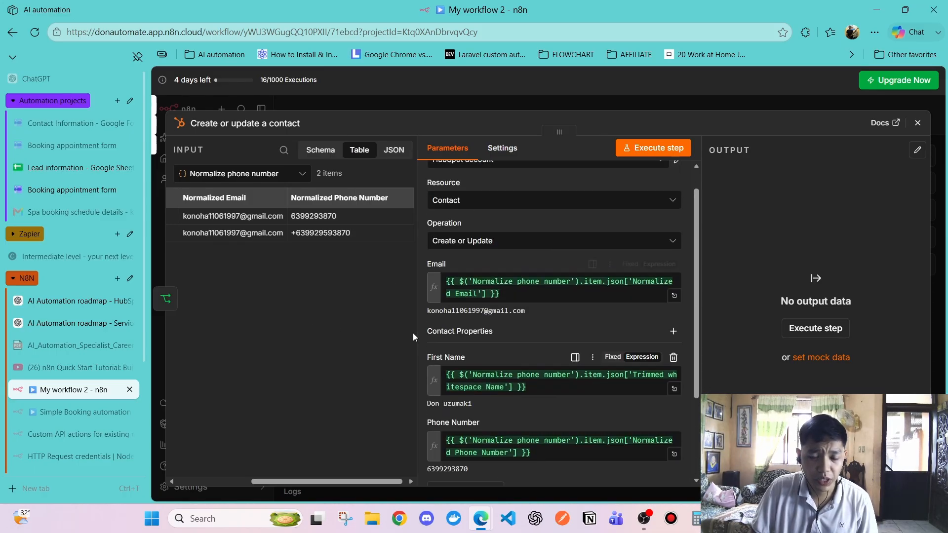
scroll(470, 359, "down", 2)
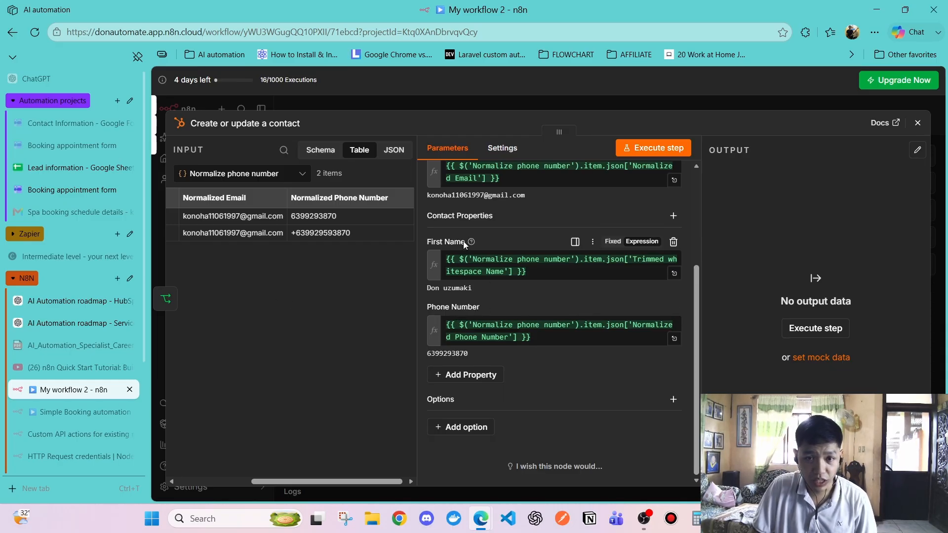
left_click_drag(424, 242, 455, 242)
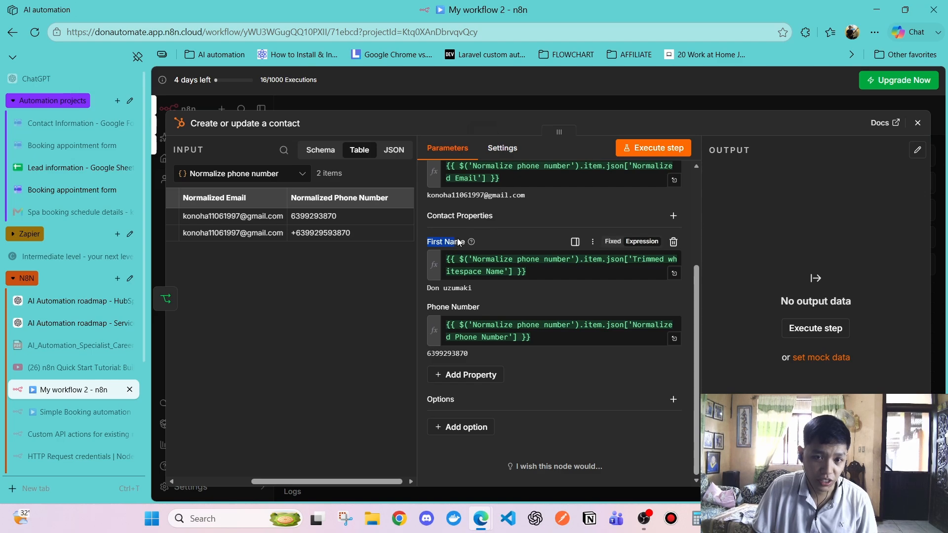
left_click(354, 333)
scroll(558, 256, "up", 3)
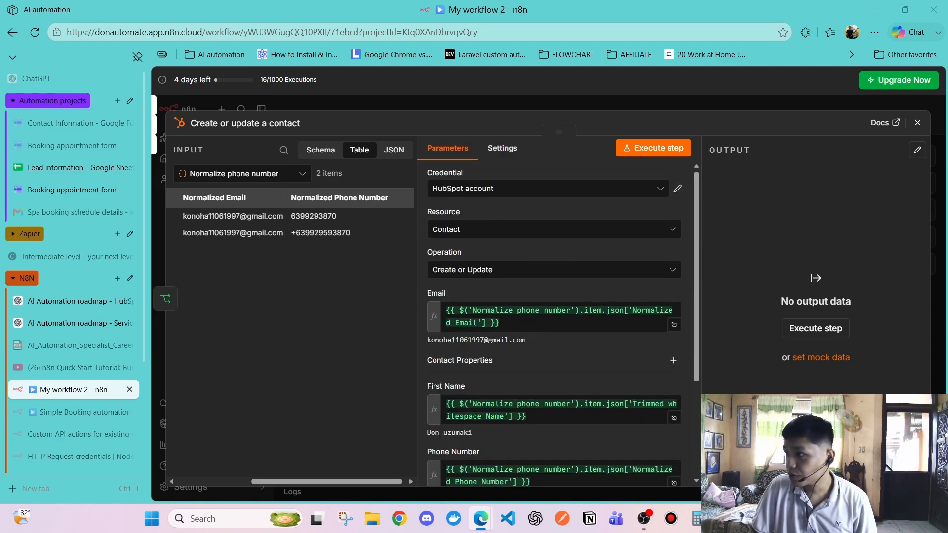
Check the node settings and run the Create or update a contact step
left_click(503, 148)
left_click_drag(453, 178, 523, 178)
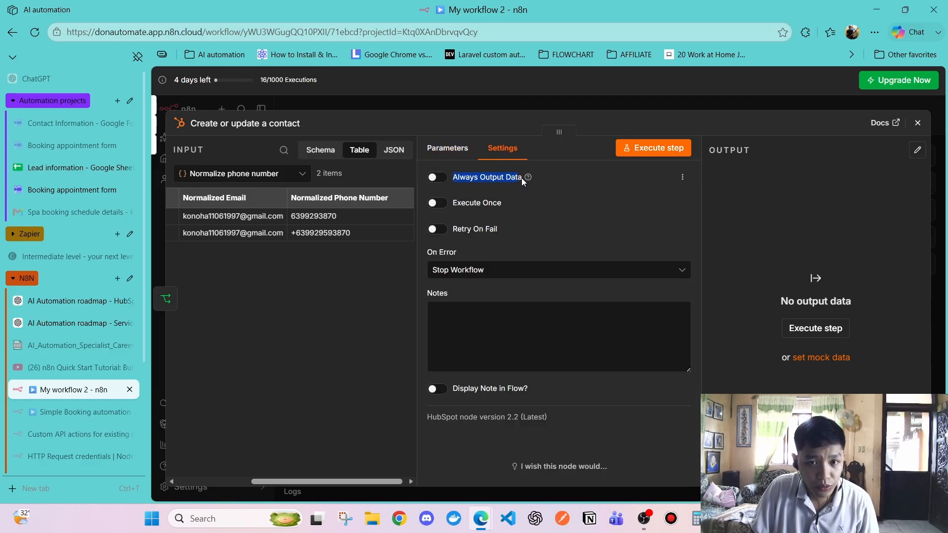
left_click(523, 222)
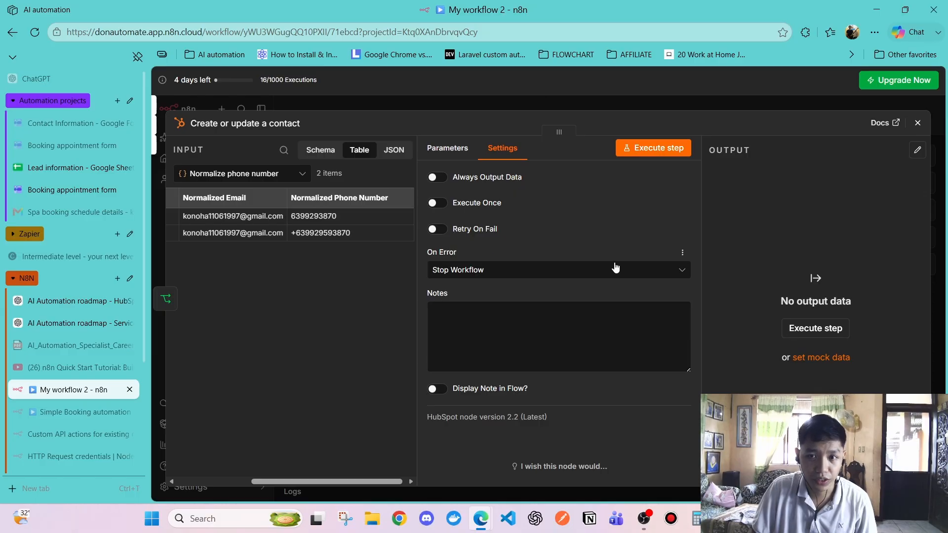
left_click(636, 154)
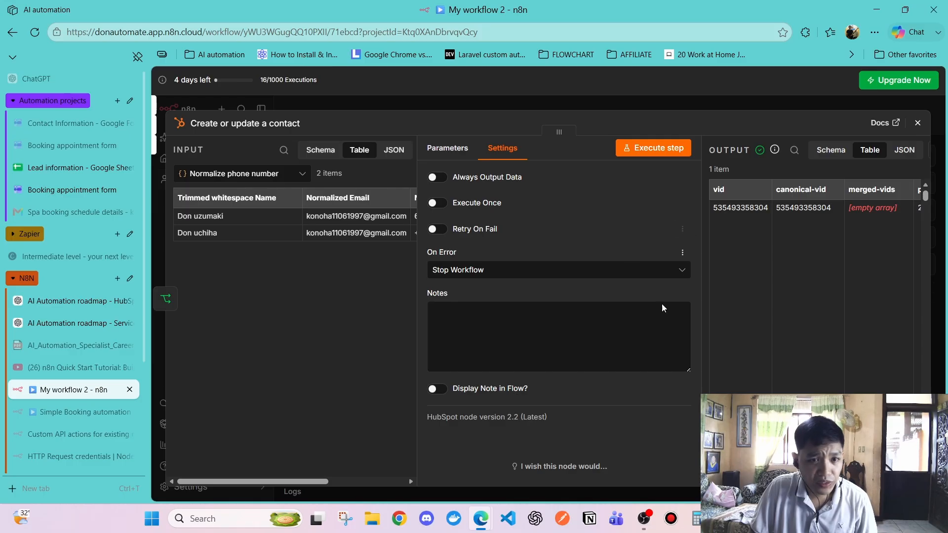
Search the output for 'name' and highlight the stored firstname value
scroll(810, 286, "right", 10)
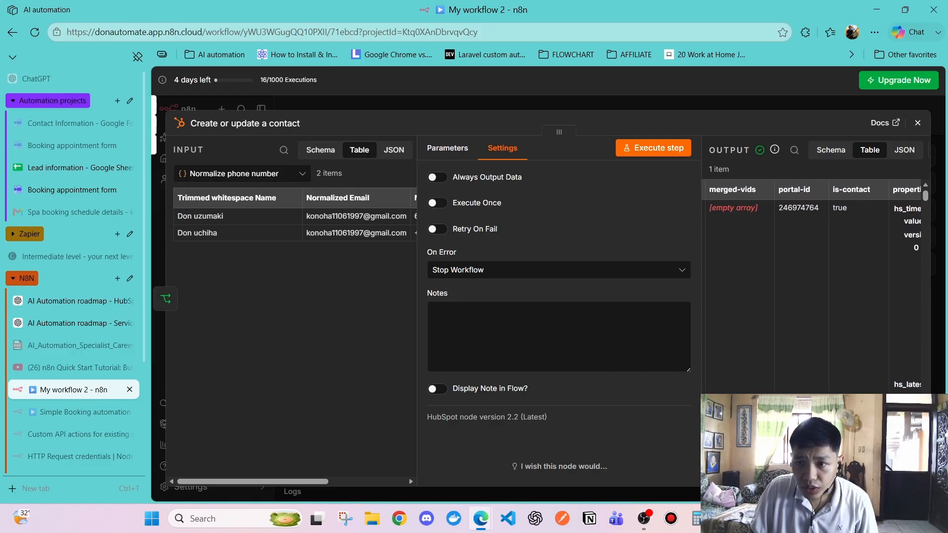
scroll(810, 287, "left", 1)
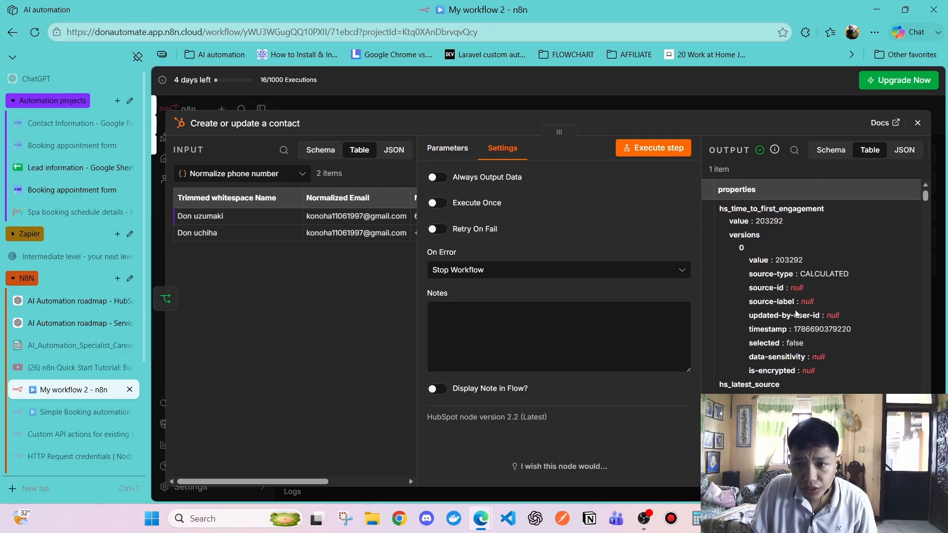
scroll(796, 314, "down", 8)
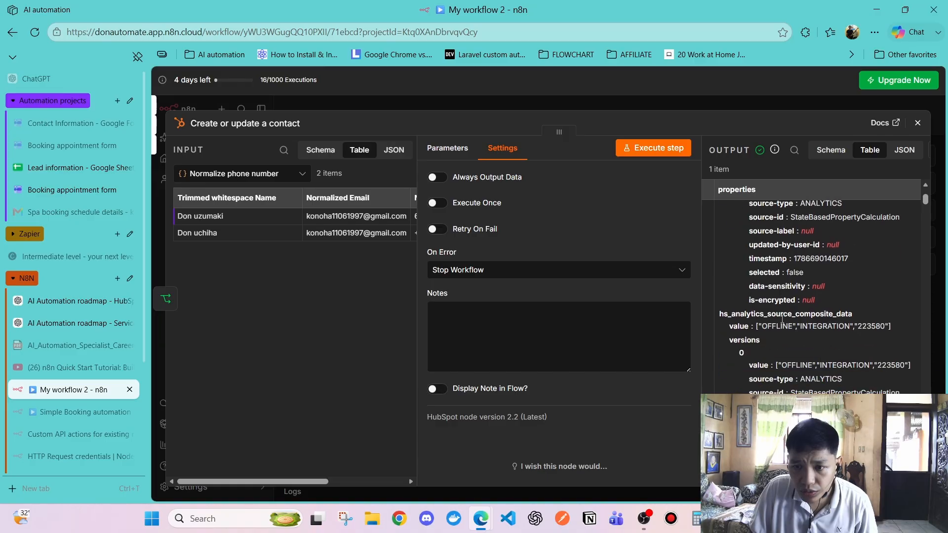
scroll(783, 323, "down", 10)
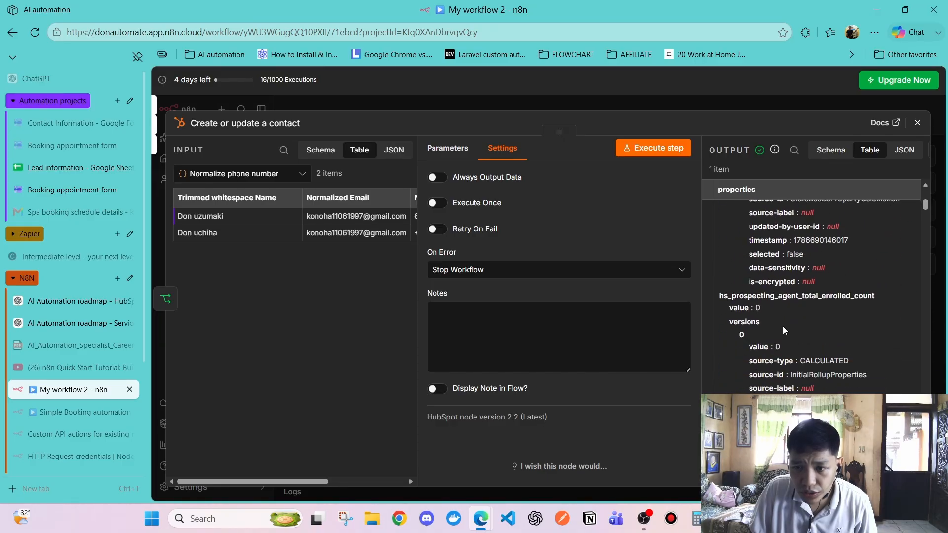
scroll(783, 326, "down", 8)
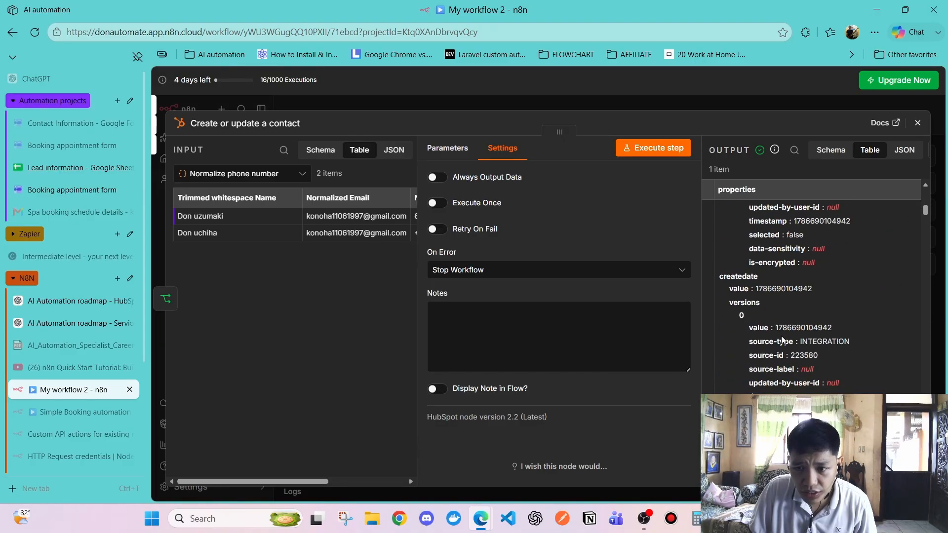
scroll(781, 339, "down", 8)
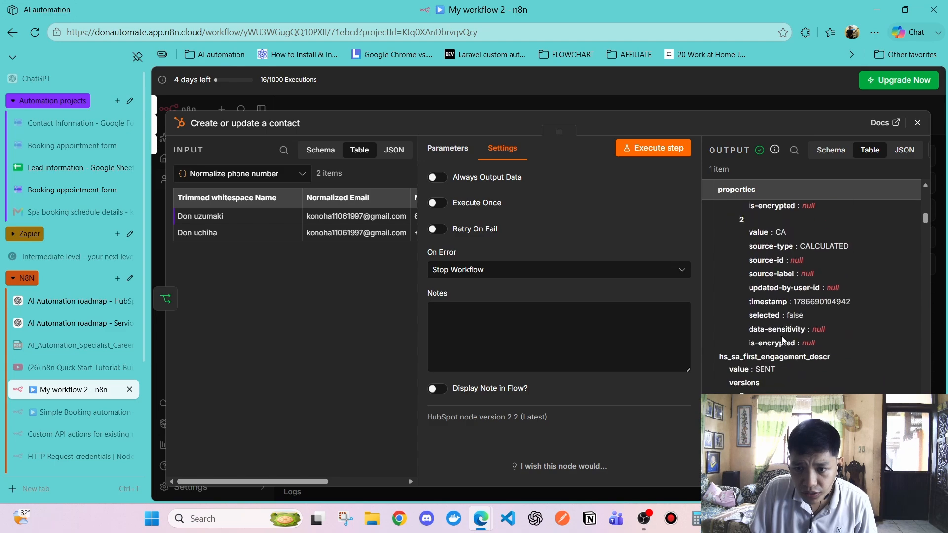
scroll(782, 339, "down", 5)
scroll(782, 336, "down", 10)
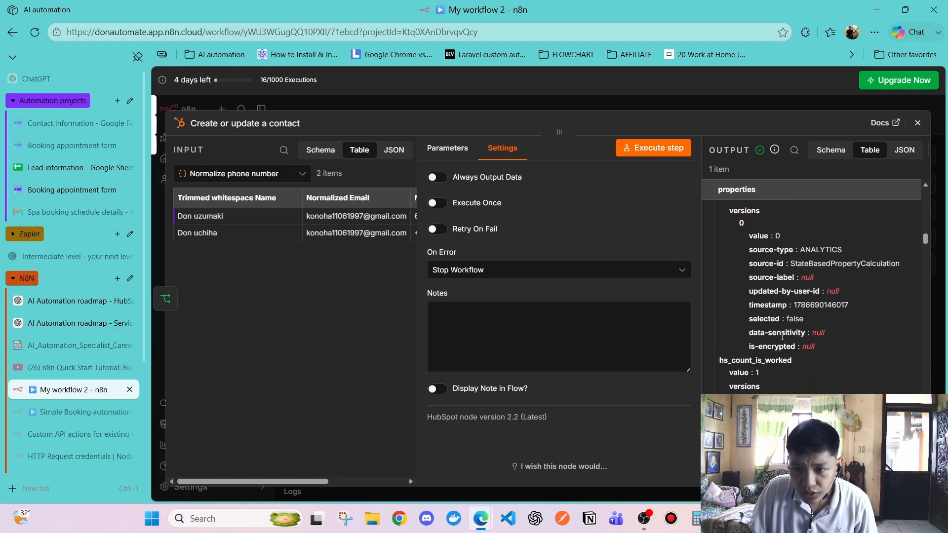
scroll(782, 337, "down", 5)
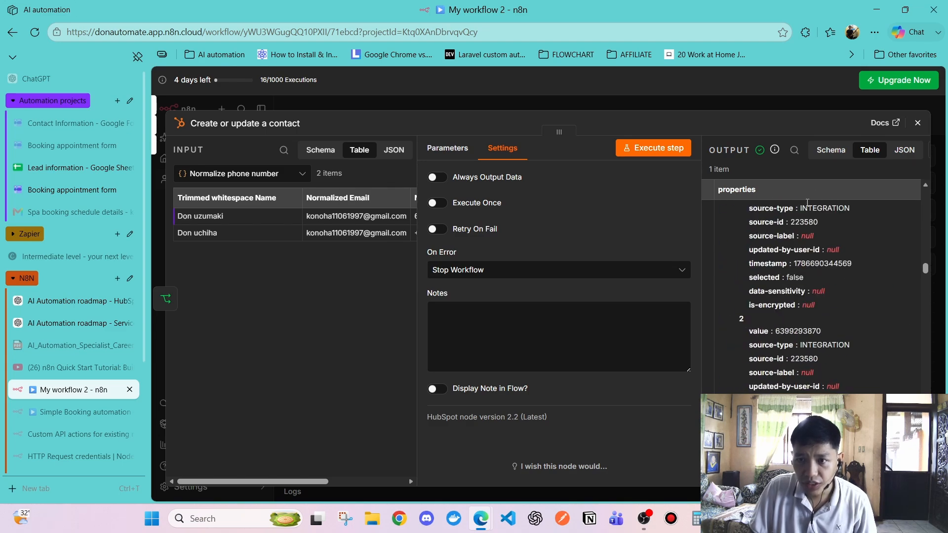
left_click(794, 149)
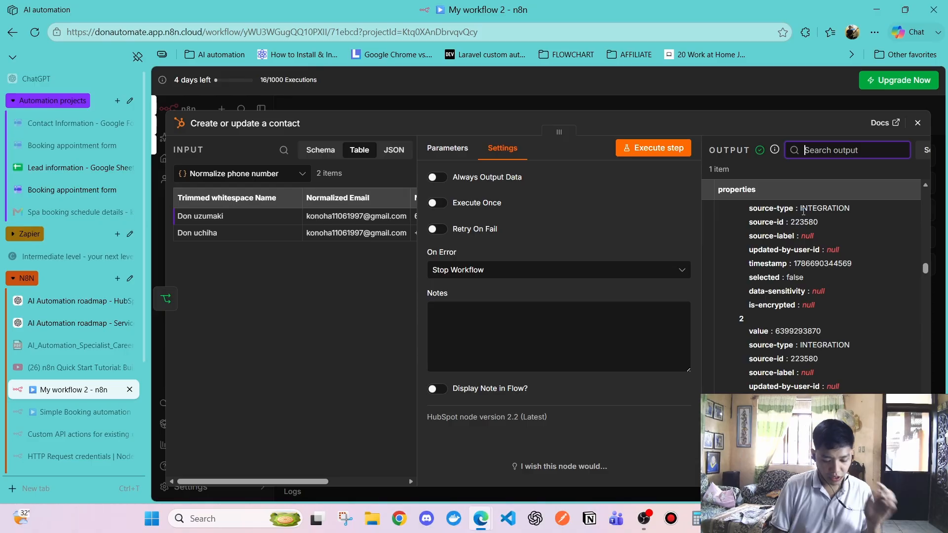
type("name")
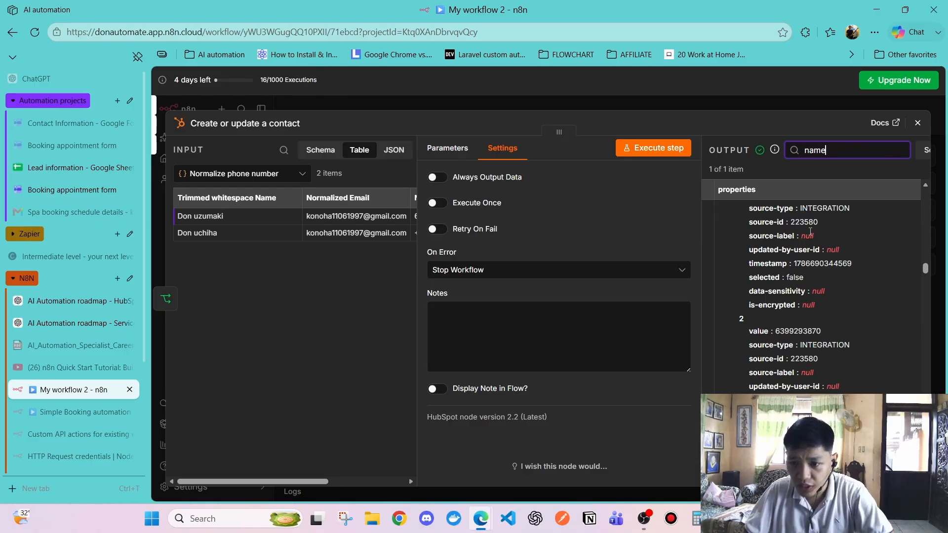
scroll(849, 277, "down", 5)
scroll(739, 332, "down", 3)
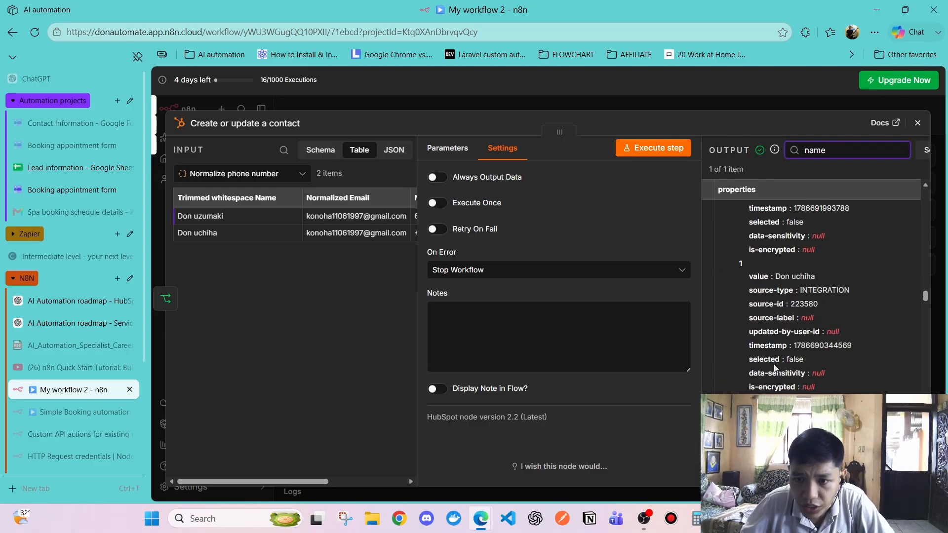
left_click_drag(739, 332, 761, 343)
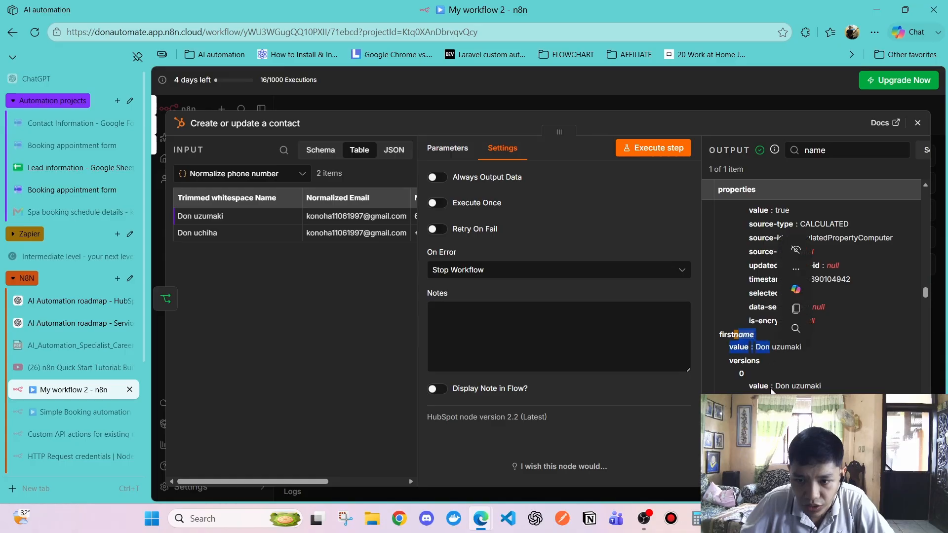
scroll(770, 316, "down", 3)
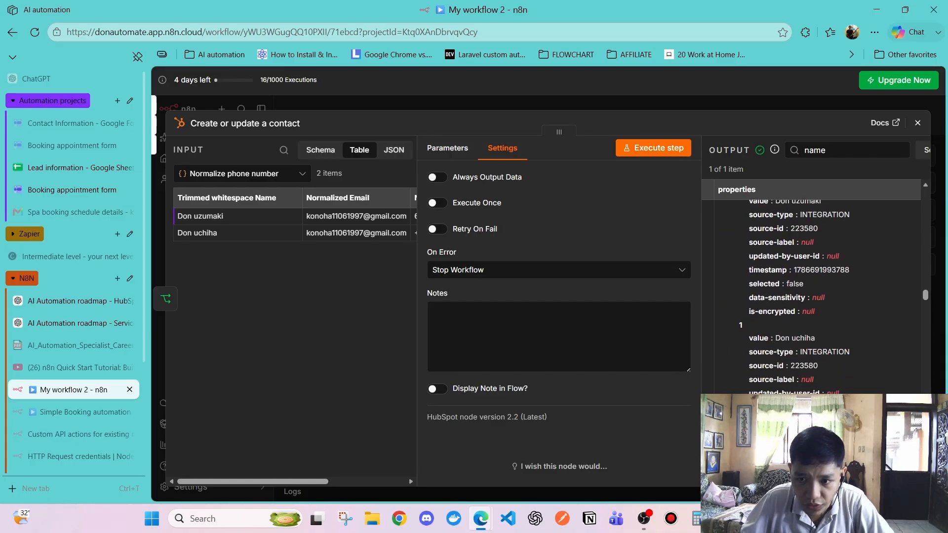
scroll(774, 300, "up", 3)
scroll(774, 300, "down", 3)
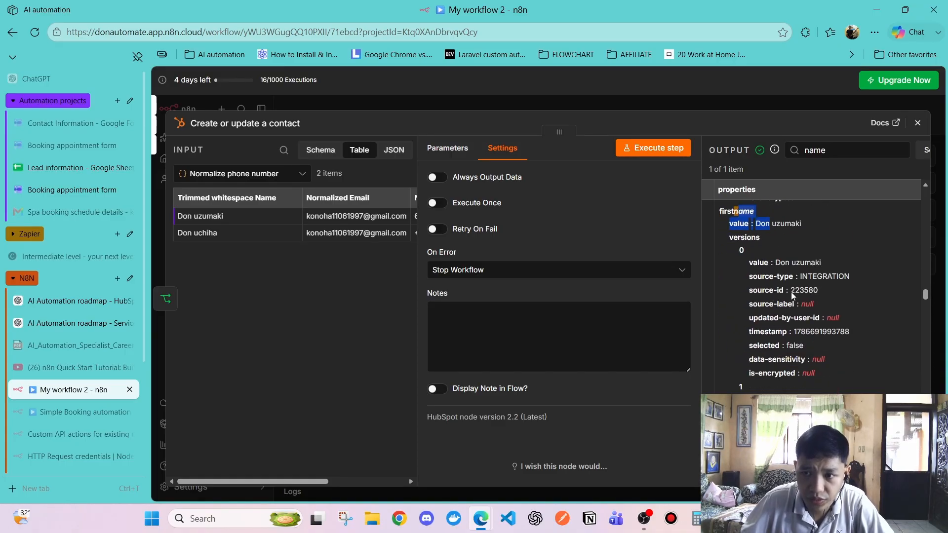
Add a 'No Operation, do nothing' node after the contact upsert
left_click(917, 123)
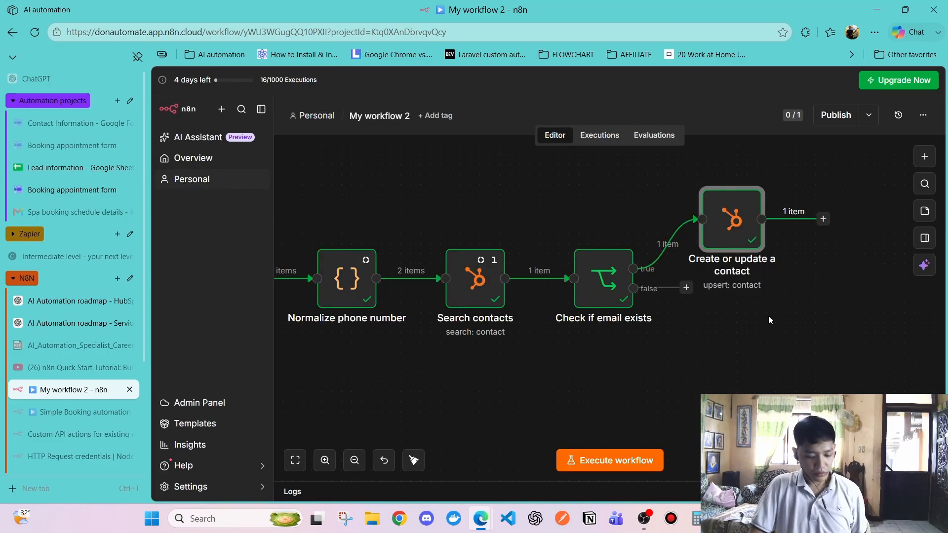
scroll(766, 316, "right", 3)
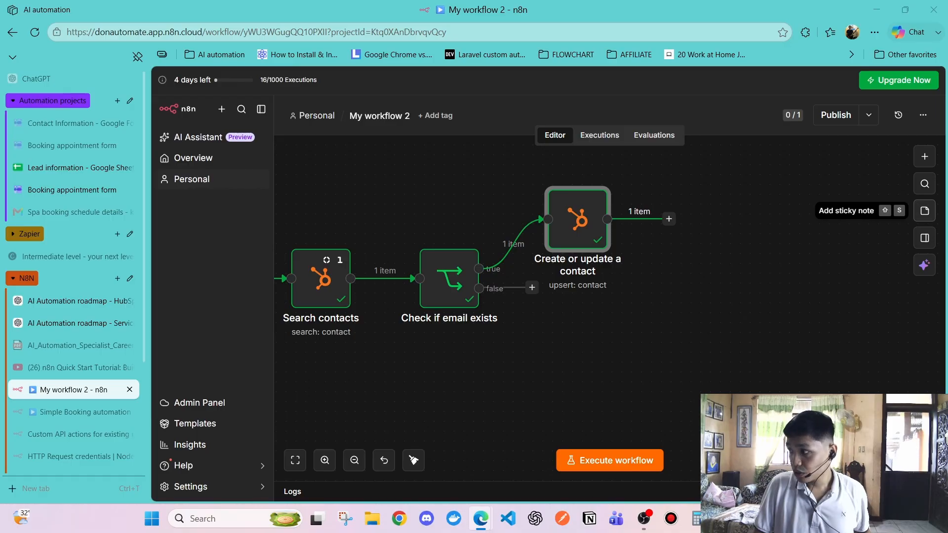
left_click(706, 233)
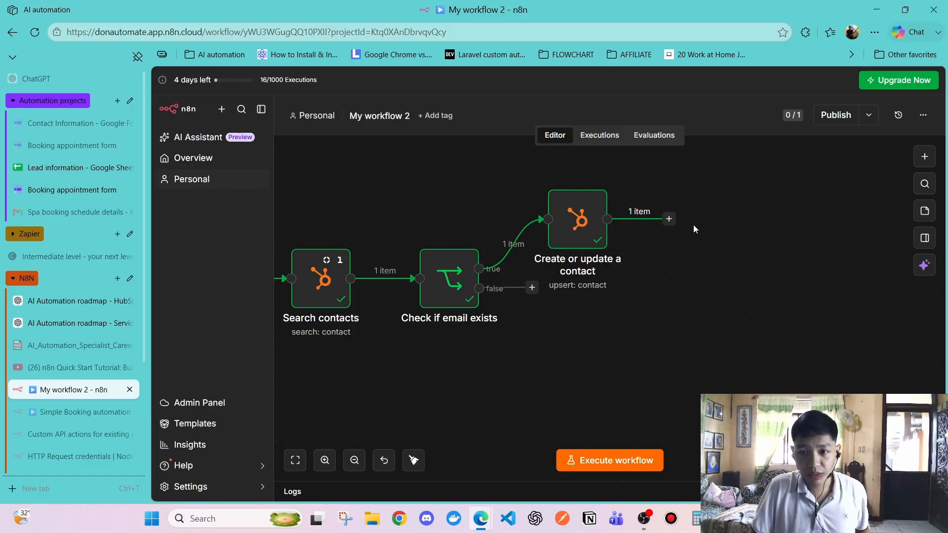
left_click(675, 224)
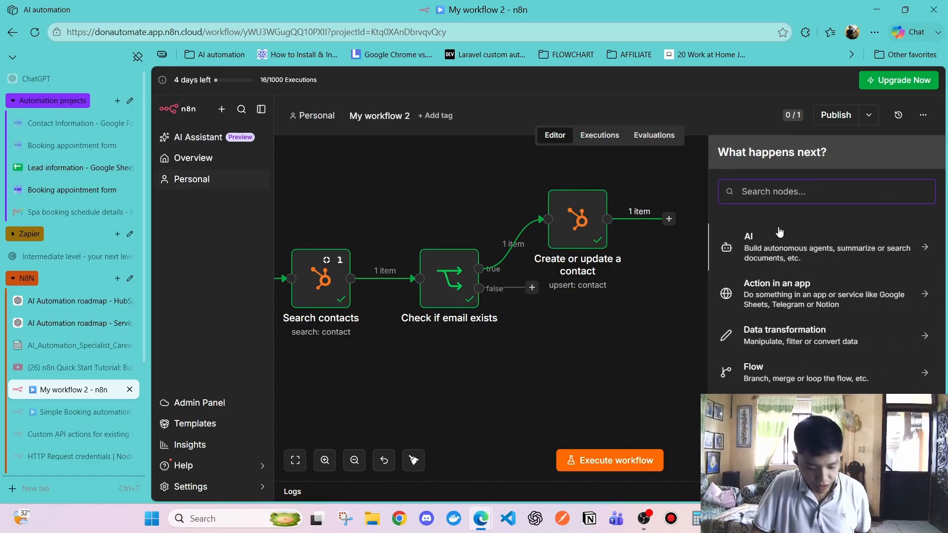
type("op")
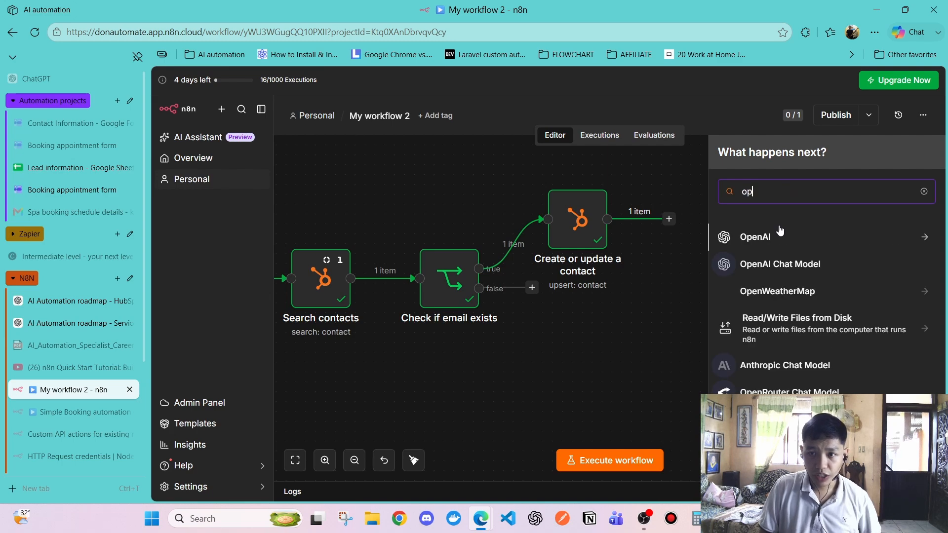
type("n")
key("BackSpace")
type("e")
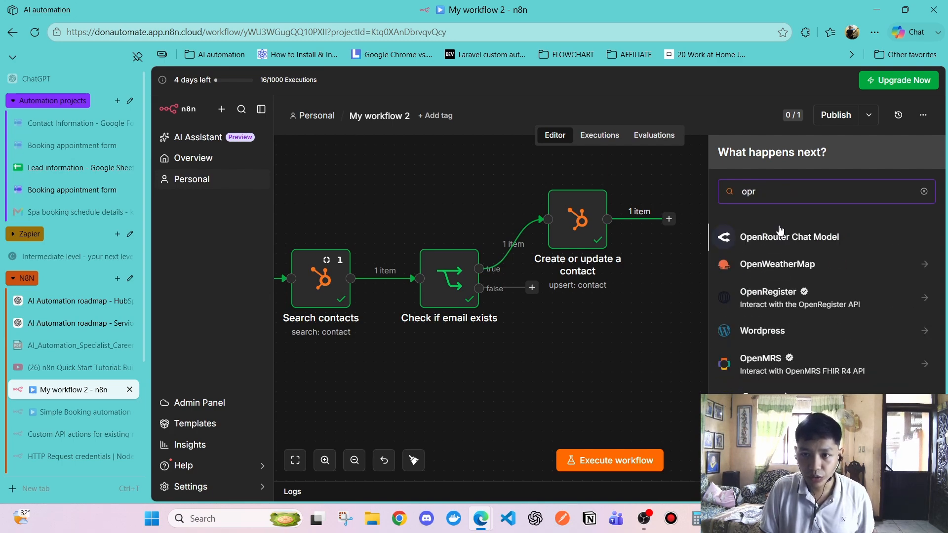
type("ration")
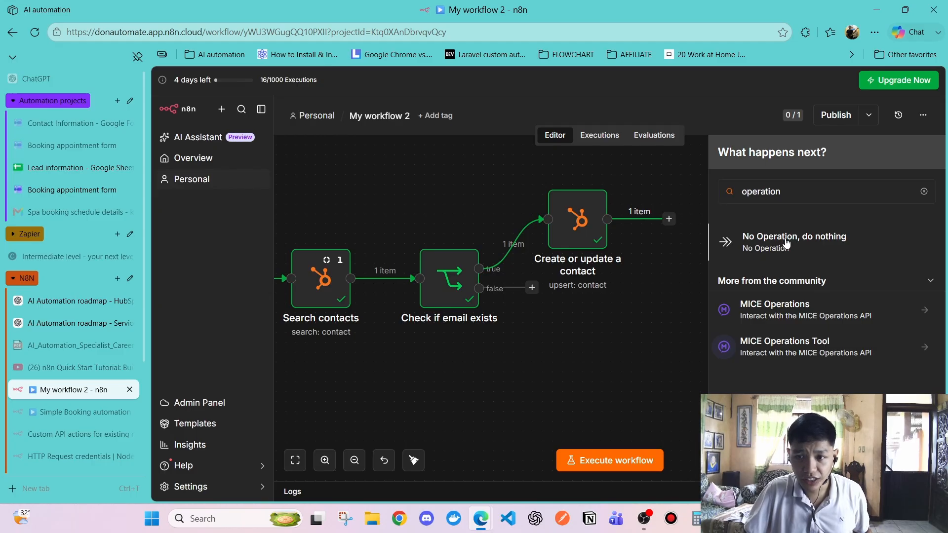
left_click(787, 242)
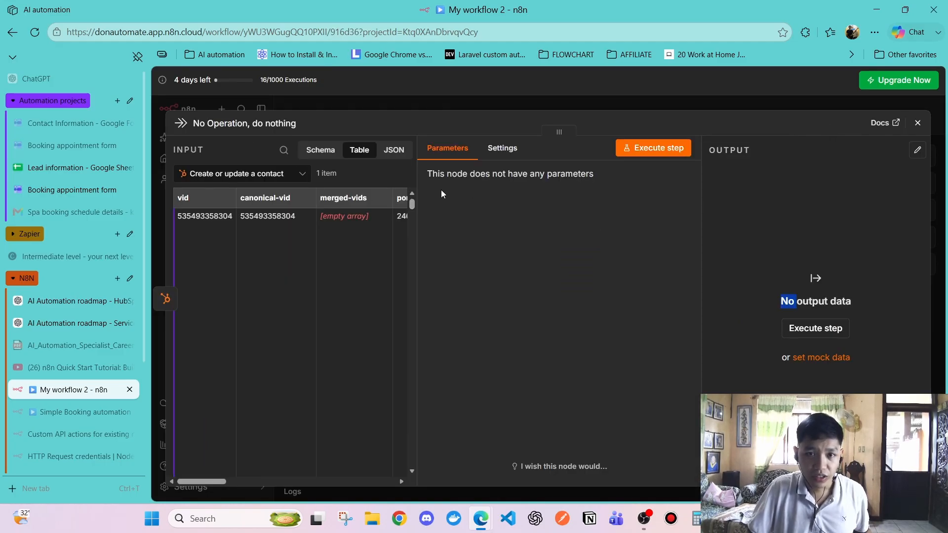
Inspect the No Operation node's settings and parameters
left_click(496, 149)
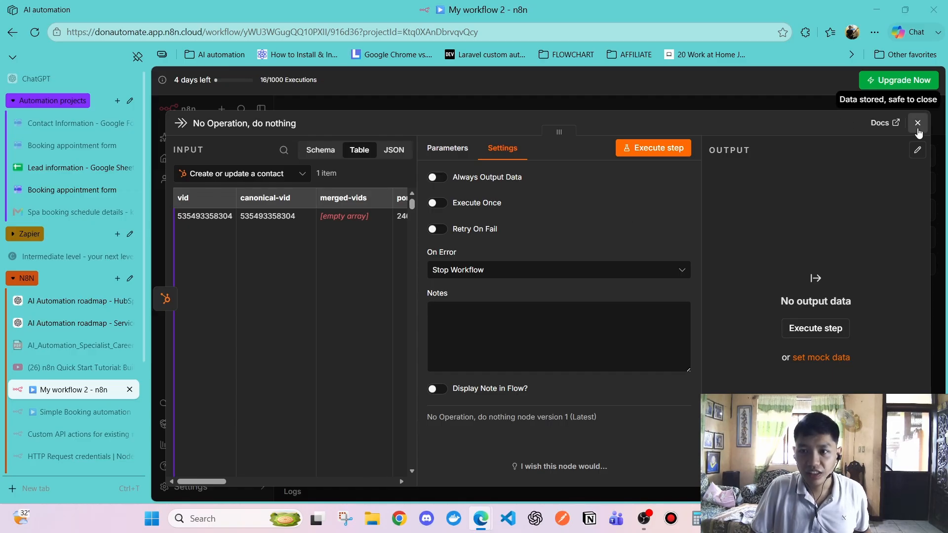
left_click(917, 123)
double_click(692, 225)
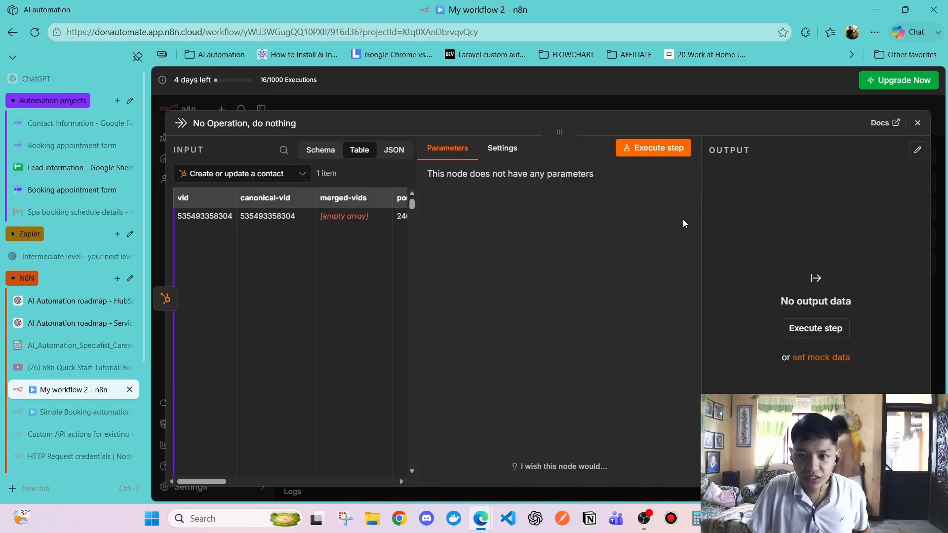
left_click(513, 156)
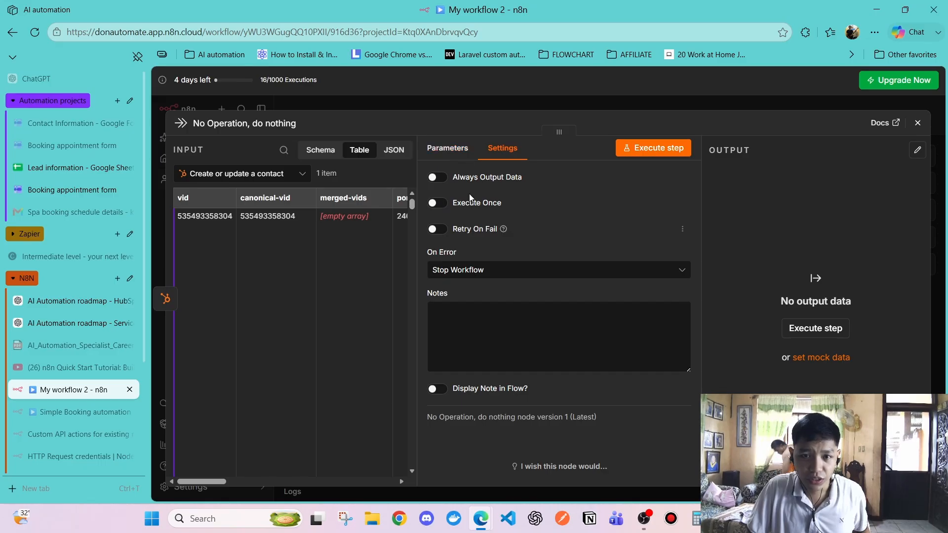
left_click(454, 154)
left_click(917, 122)
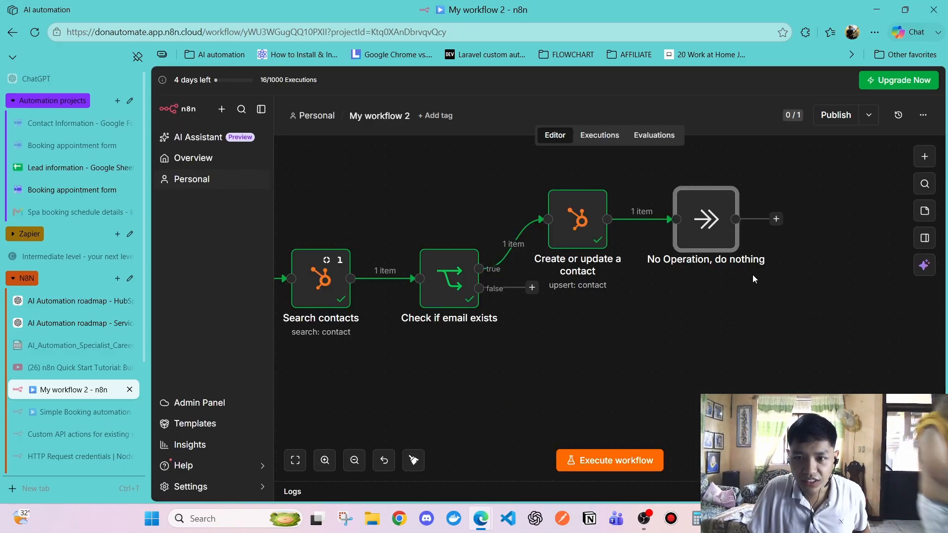
double_click(706, 229)
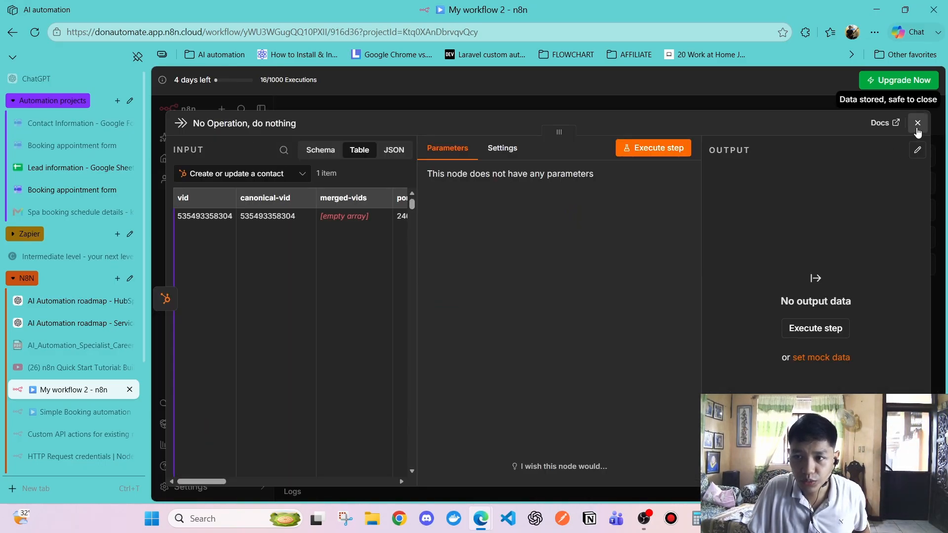
left_click(916, 123)
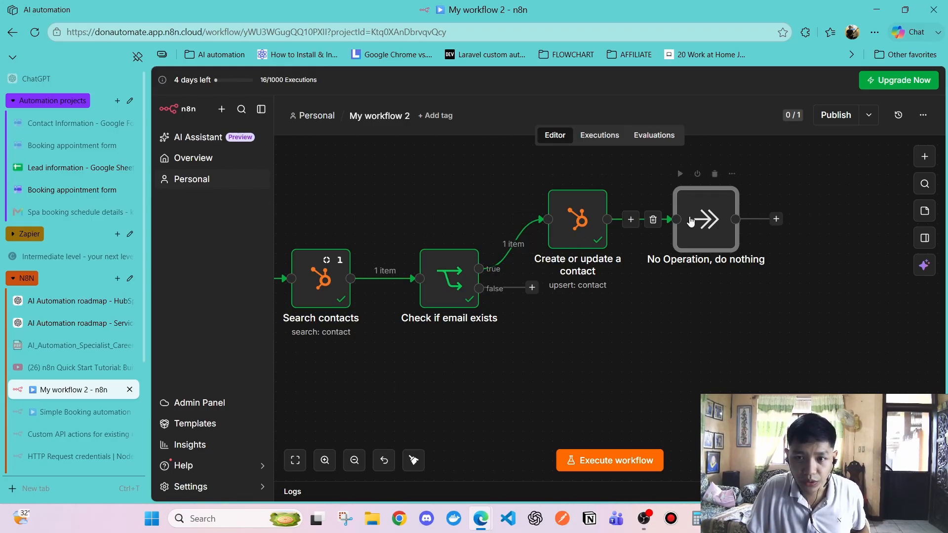
Run the whole workflow and nudge the No Operation node to the right
left_click(583, 460)
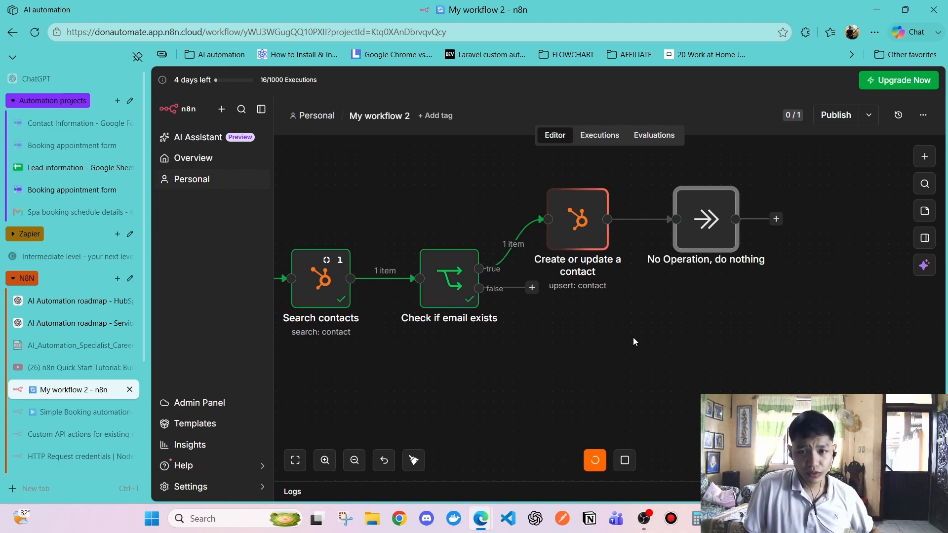
scroll(644, 333, "down", 2)
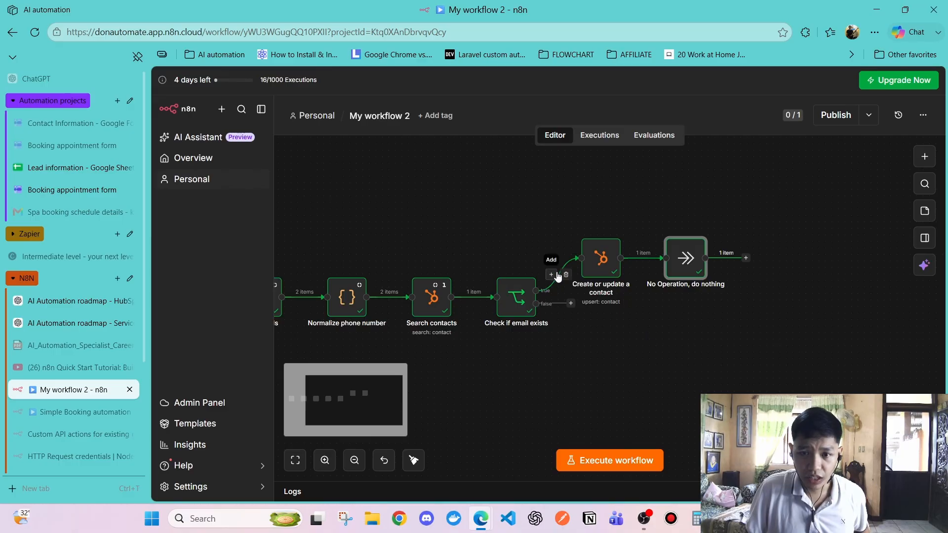
left_click_drag(687, 258, 719, 257)
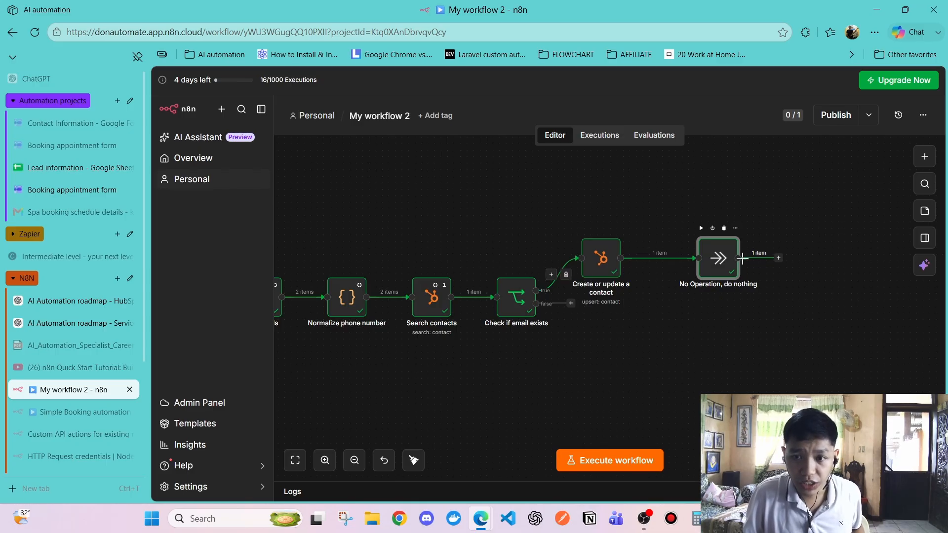
left_click_drag(718, 257, 756, 256)
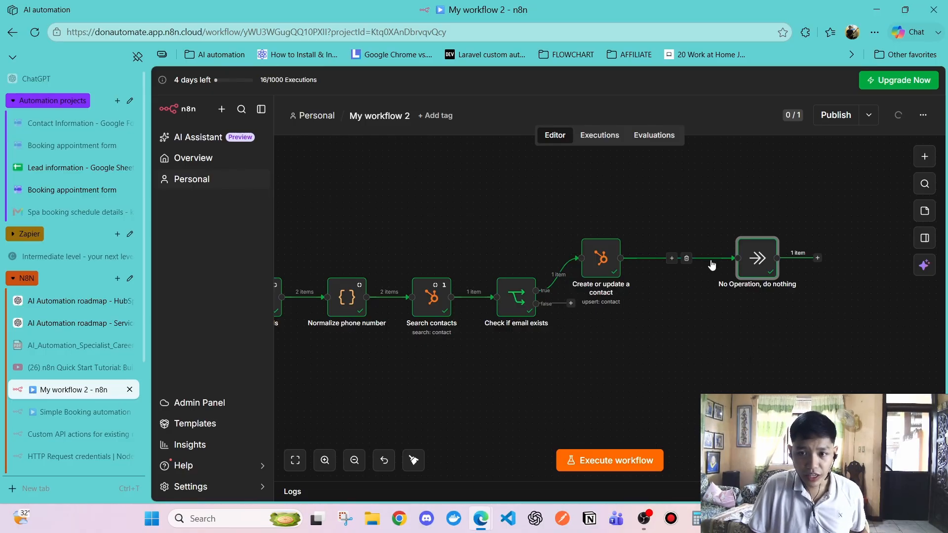
Search 'gmail' after No Operation and add the Gmail 'Send a message' action
left_click(817, 255)
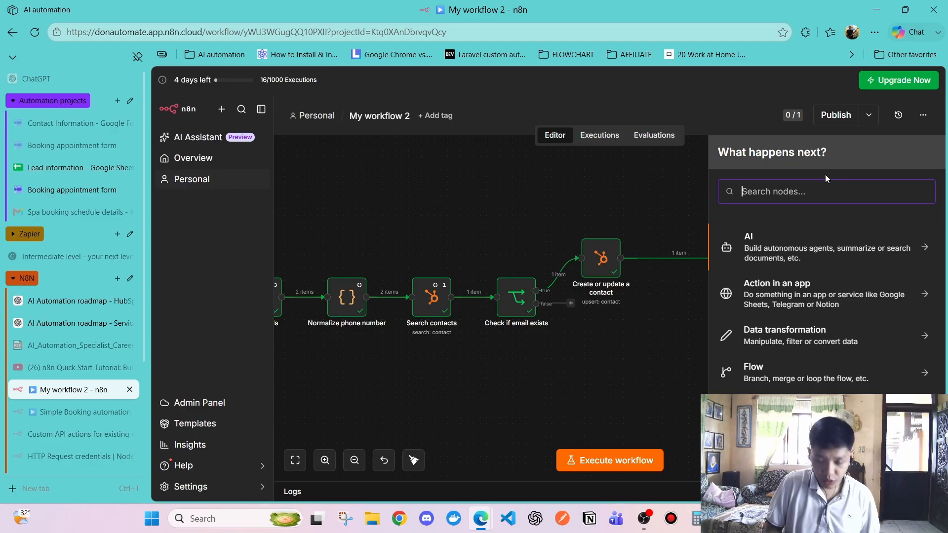
type("gmail")
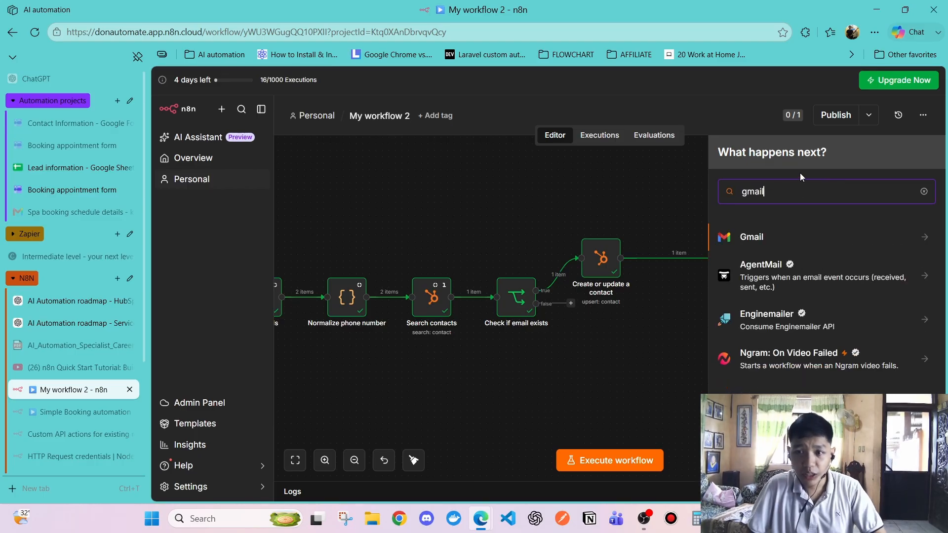
left_click(745, 240)
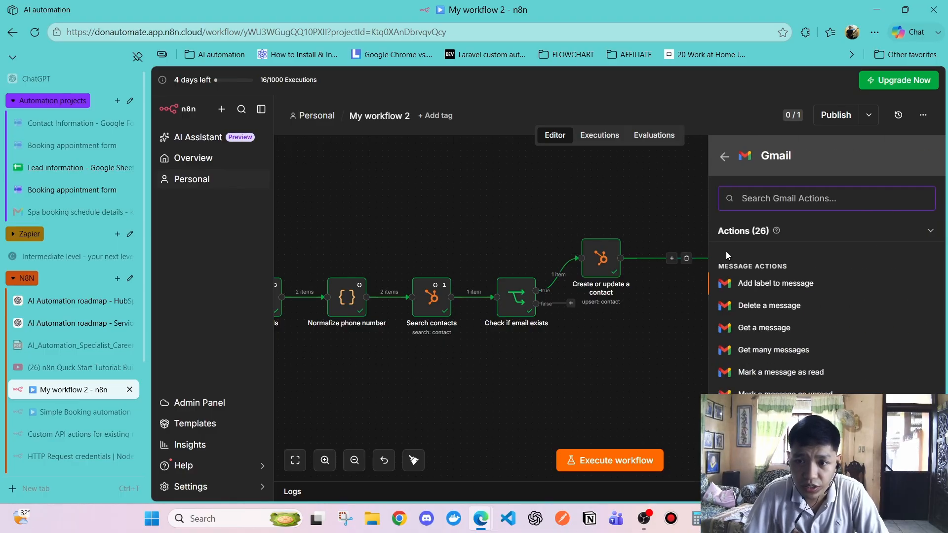
scroll(757, 321, "down", 2)
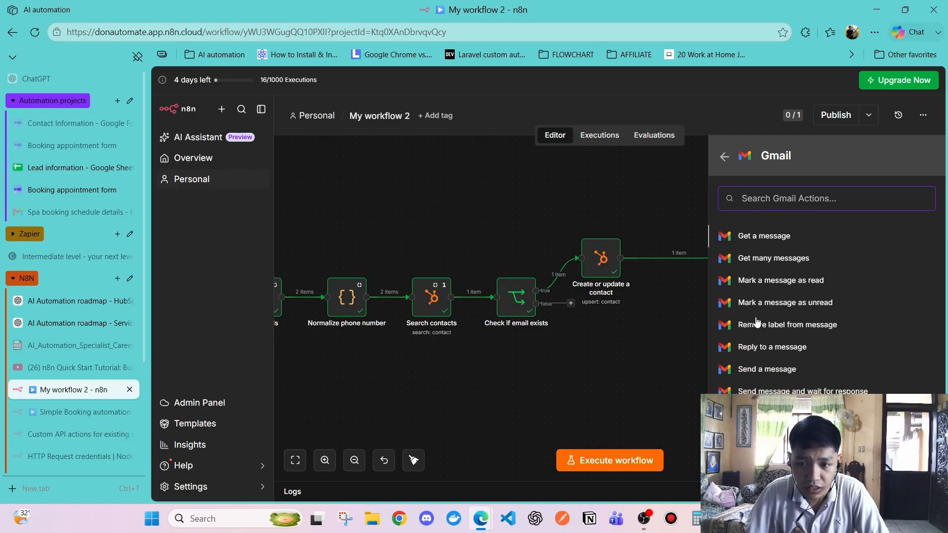
scroll(757, 323, "down", 1)
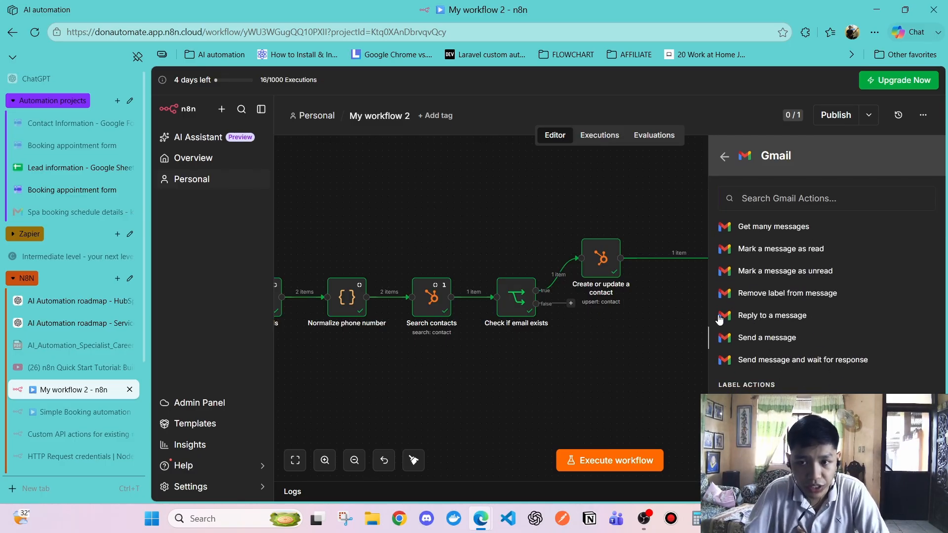
left_click(726, 337)
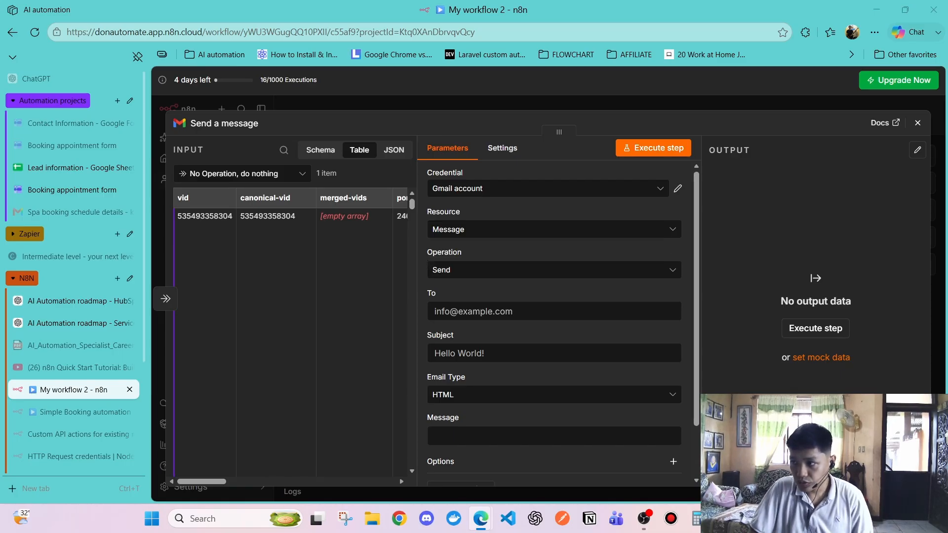
Review the Gmail step's account, settings and Message resource, leaving them unchanged
left_click(502, 191)
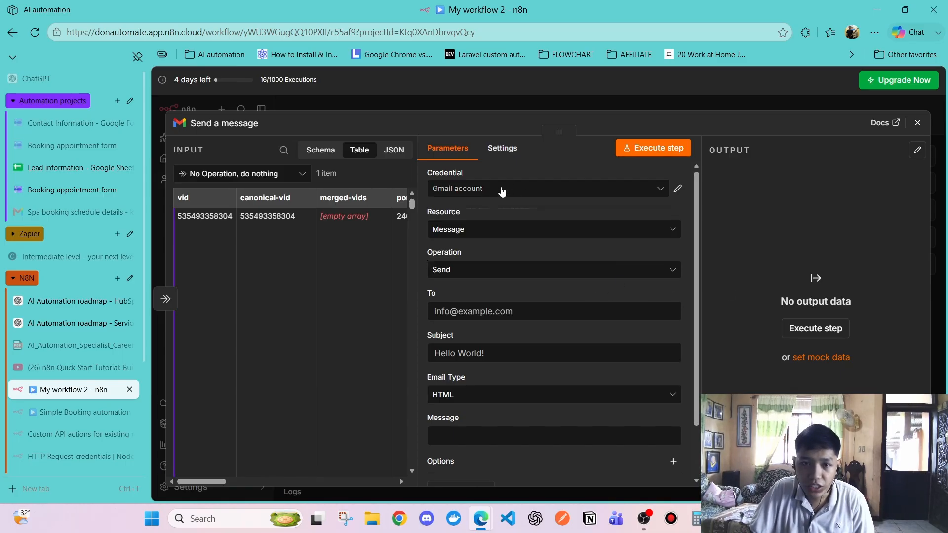
left_click(514, 187)
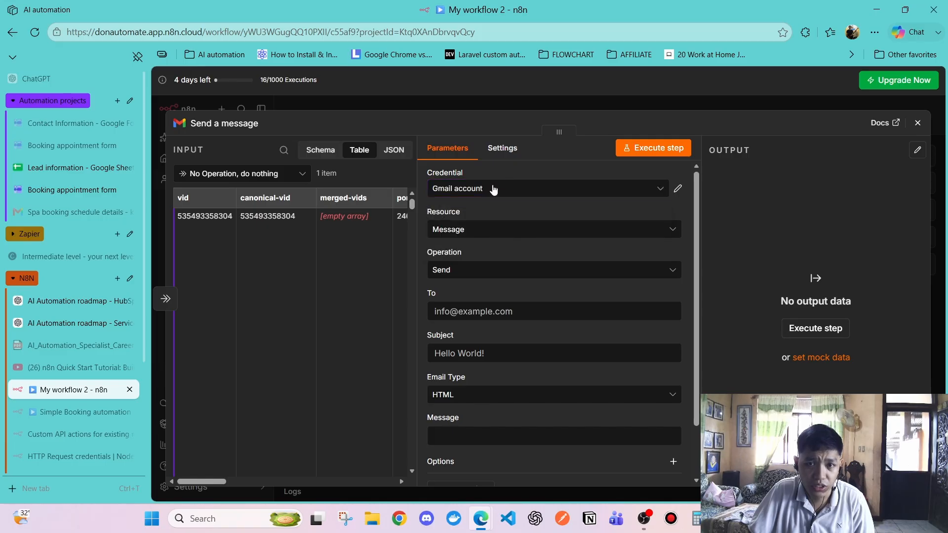
left_click(502, 148)
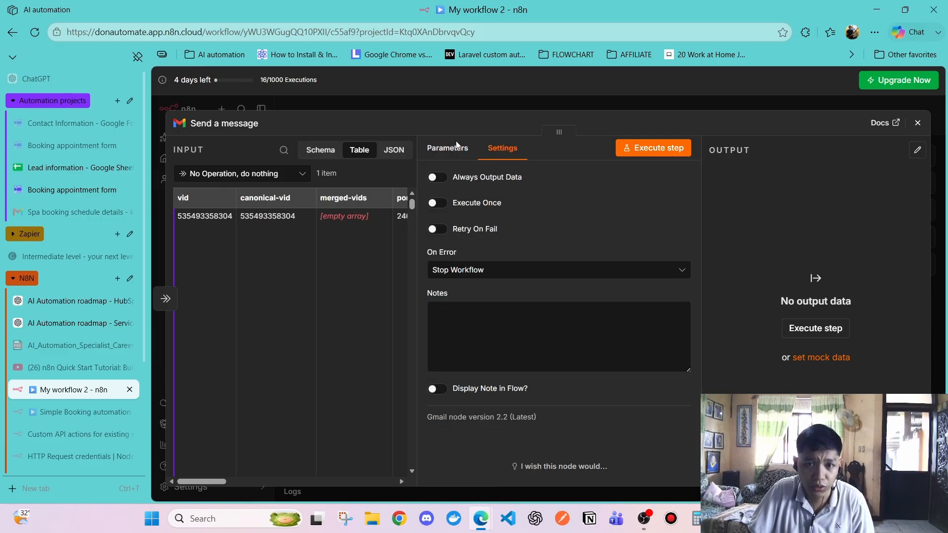
left_click(457, 146)
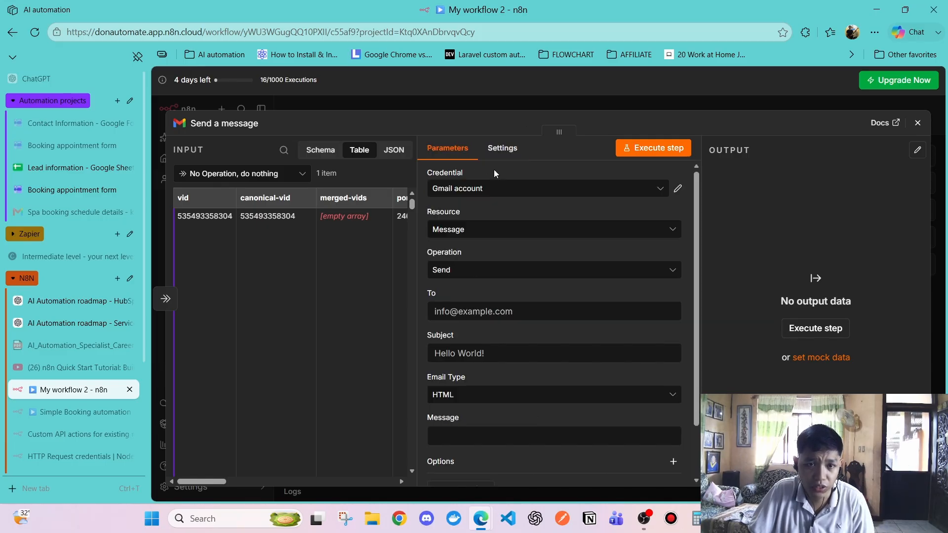
left_click(473, 235)
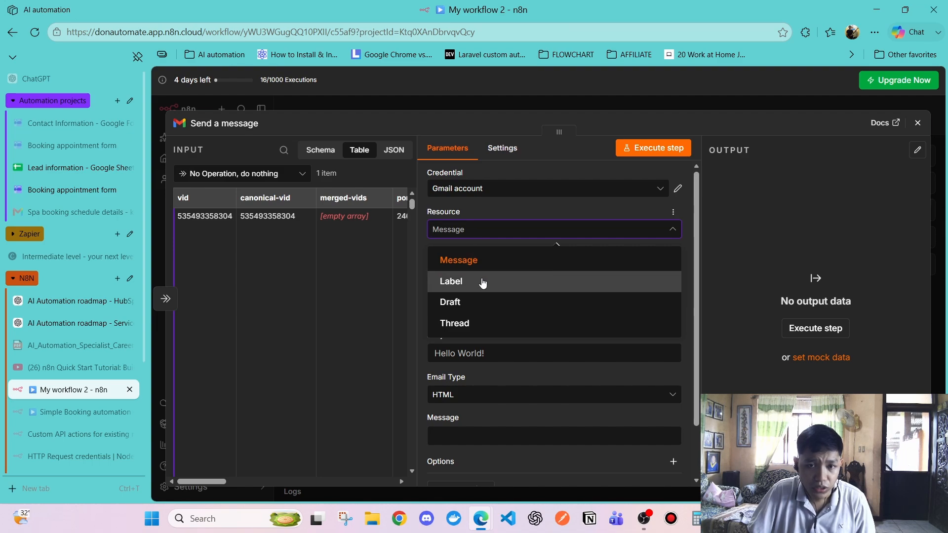
left_click(458, 262)
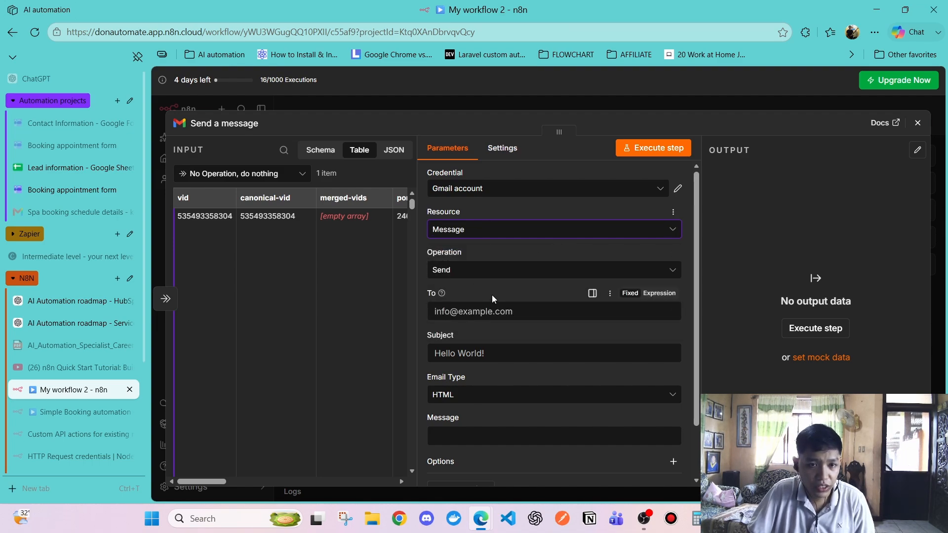
left_click(219, 174)
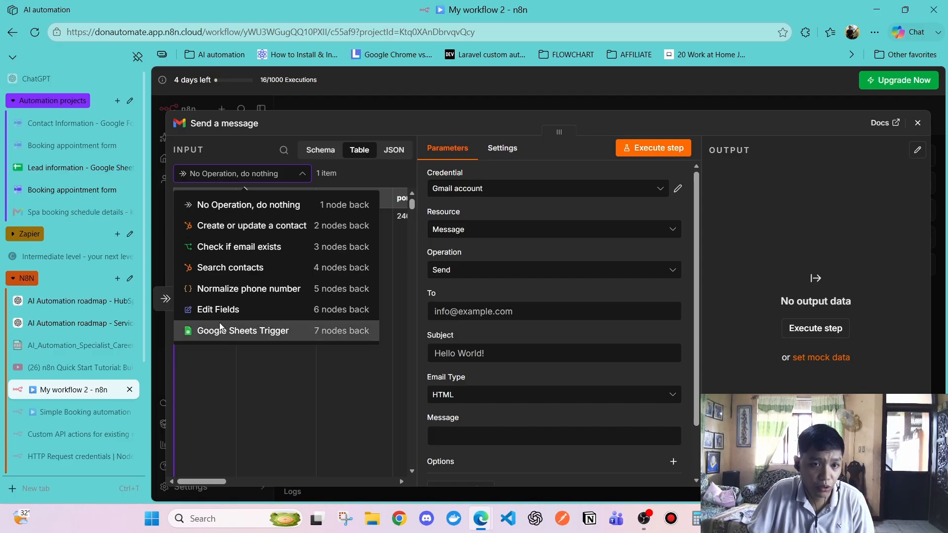
left_click(267, 365)
Fill the To field with Normalized Email from the Normalize phone number step
left_click(469, 310)
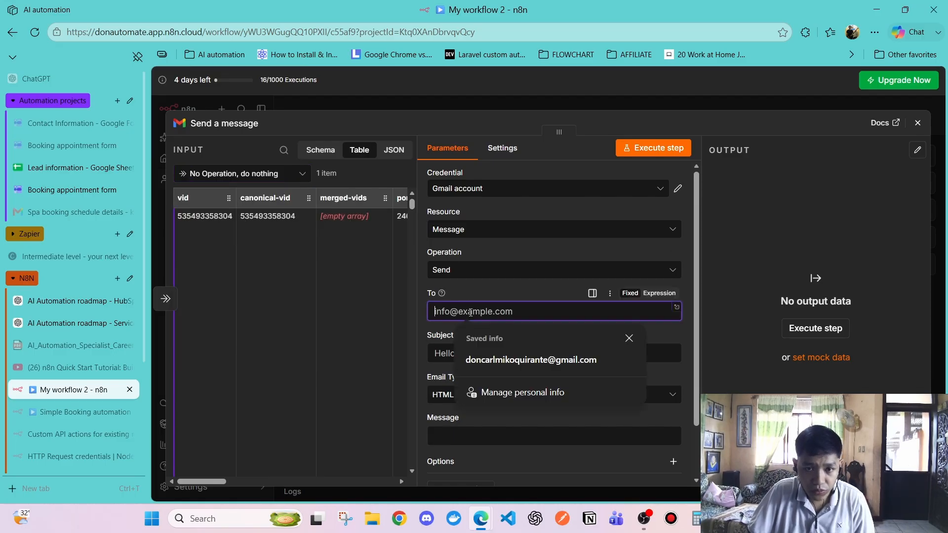
left_click(493, 289)
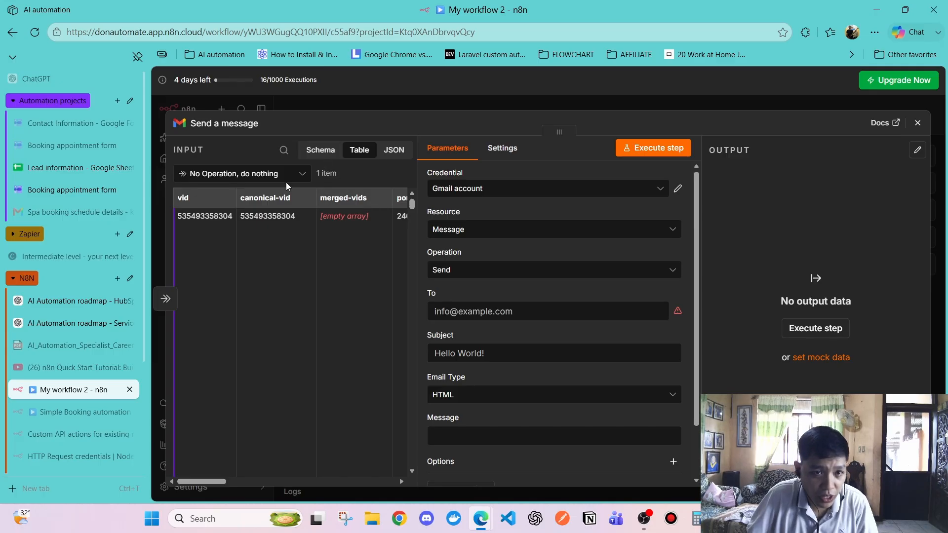
left_click(267, 175)
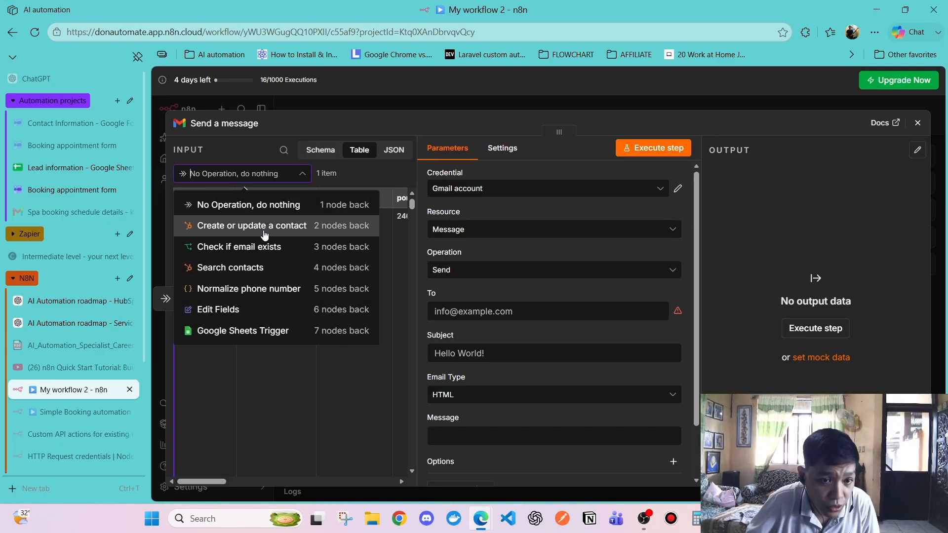
left_click(246, 290)
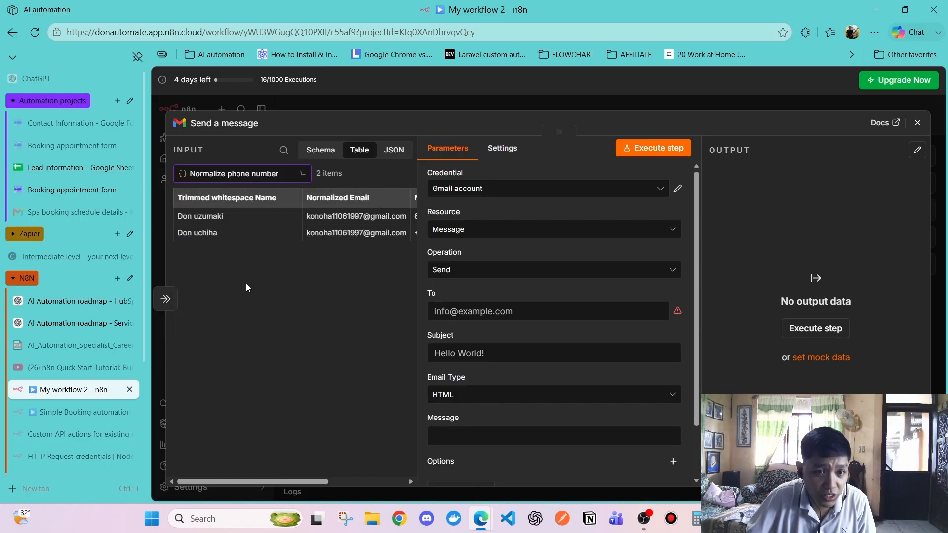
left_click(245, 171)
left_click(257, 409)
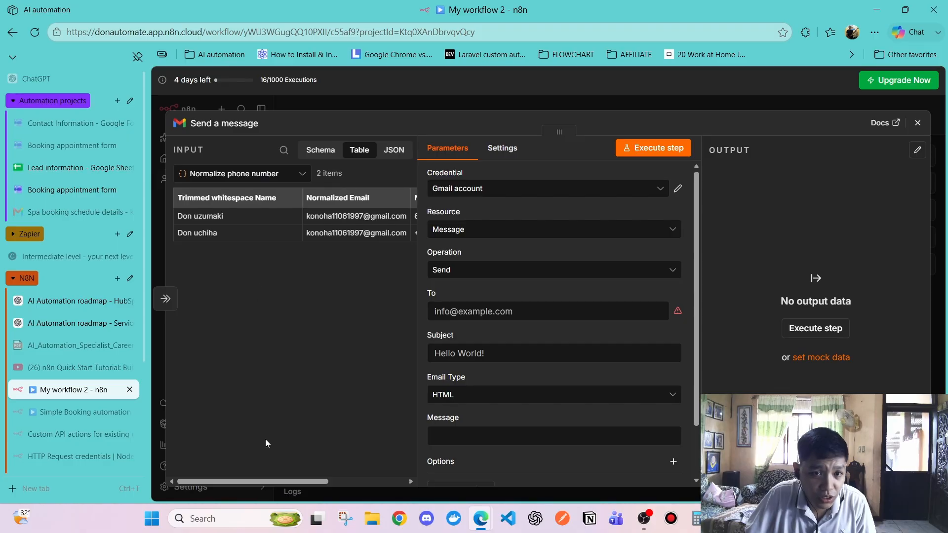
left_click_drag(271, 481, 319, 481)
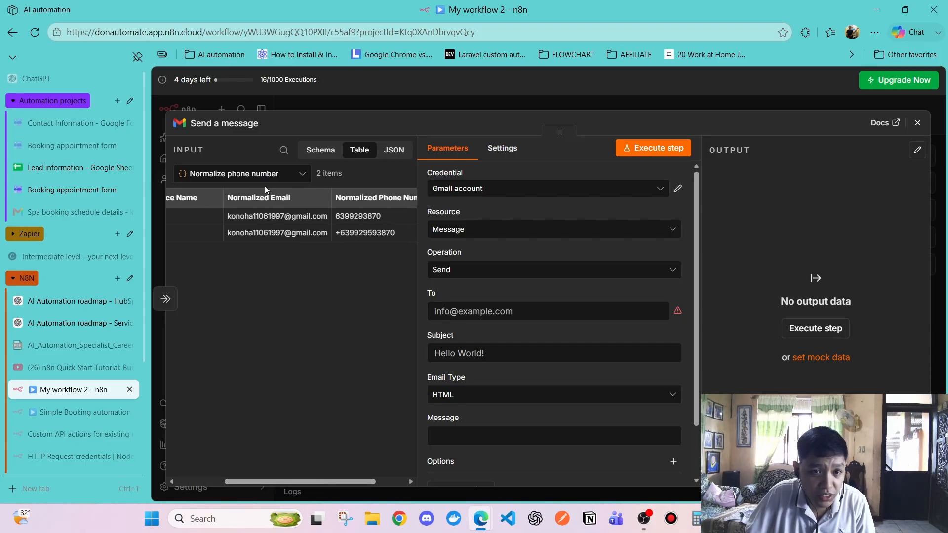
left_click_drag(277, 198, 460, 312)
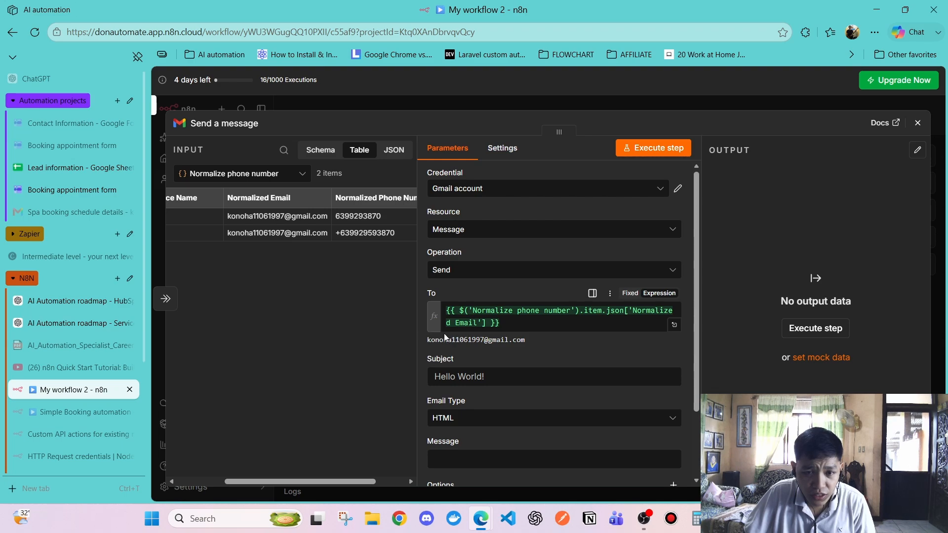
left_click(487, 376)
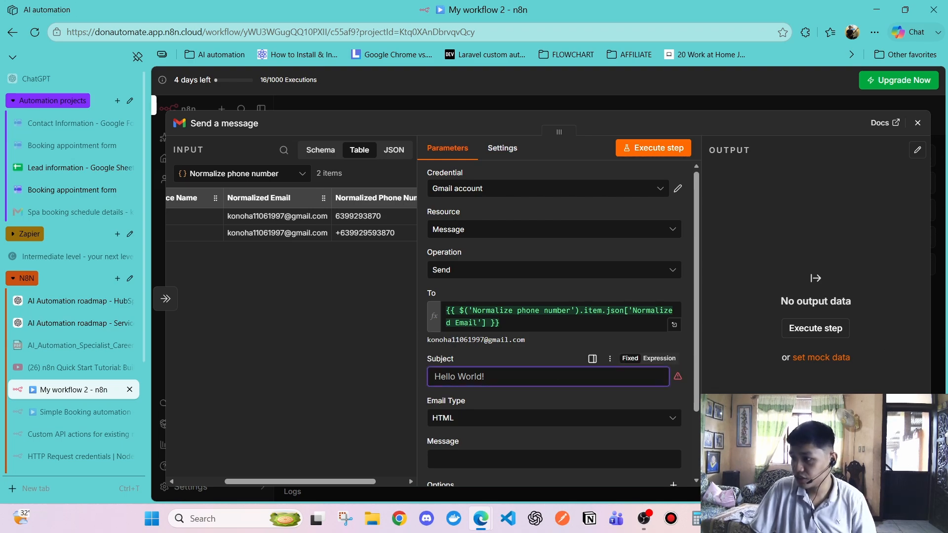
Paste 'Spa booking schedule details' as the email subject
left_click(596, 371)
type("Spa booking schedule details")
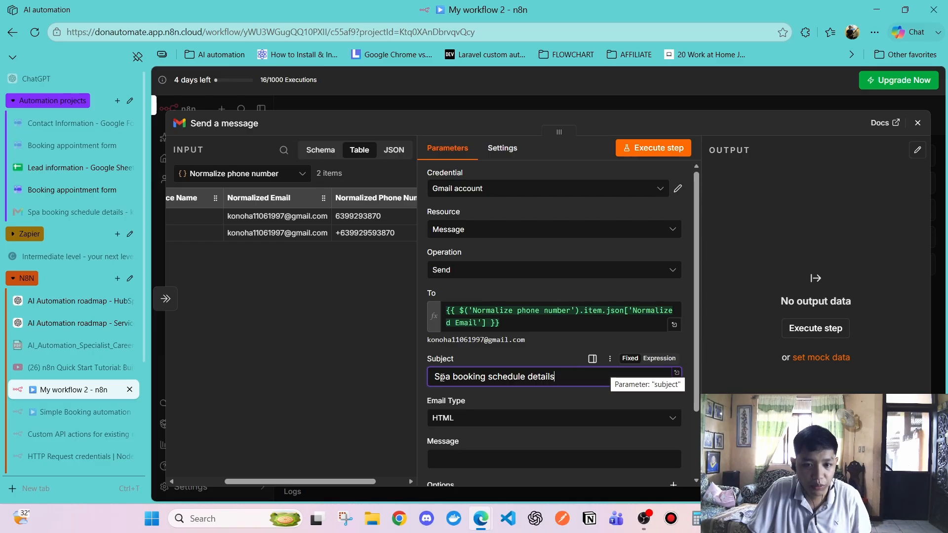
left_click_drag(435, 377, 579, 365)
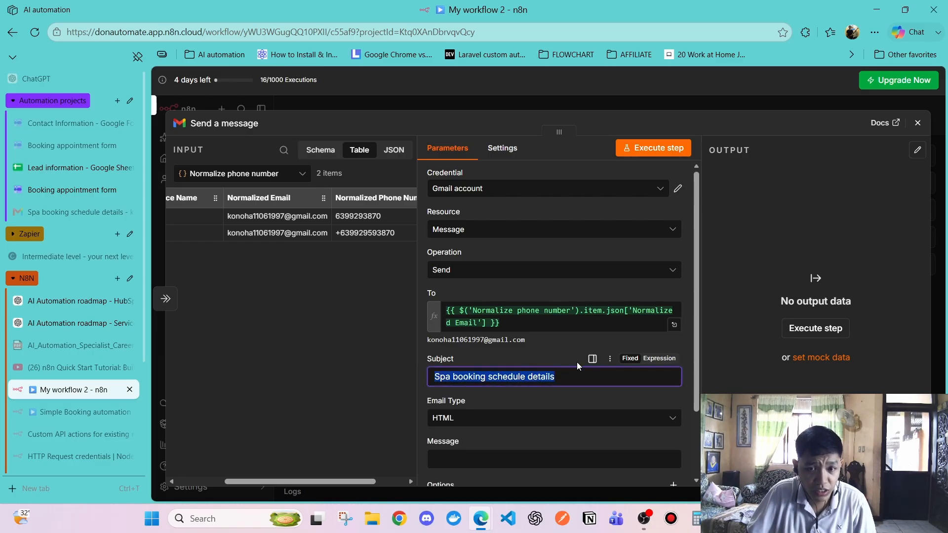
left_click(313, 365)
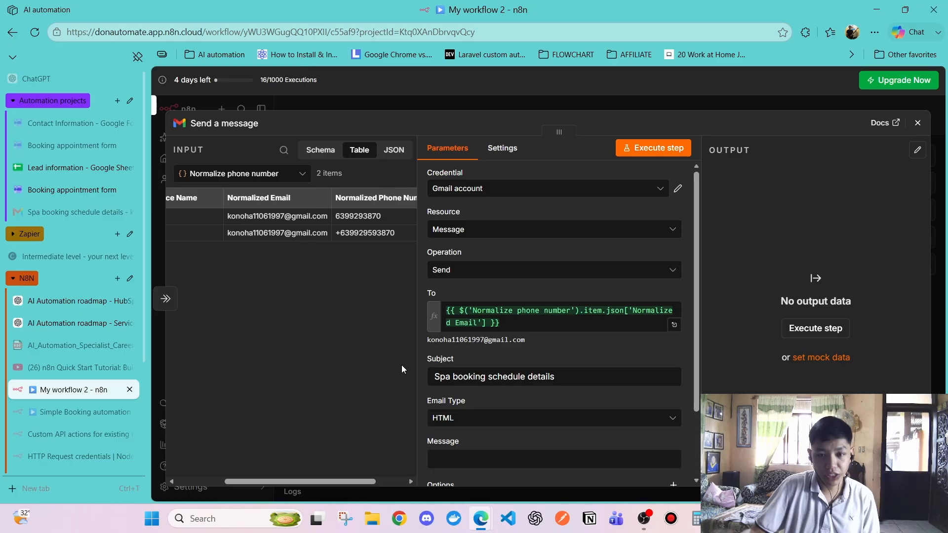
Paste the HTML Message body listing the booked service, date and time
scroll(613, 345, "down", 3)
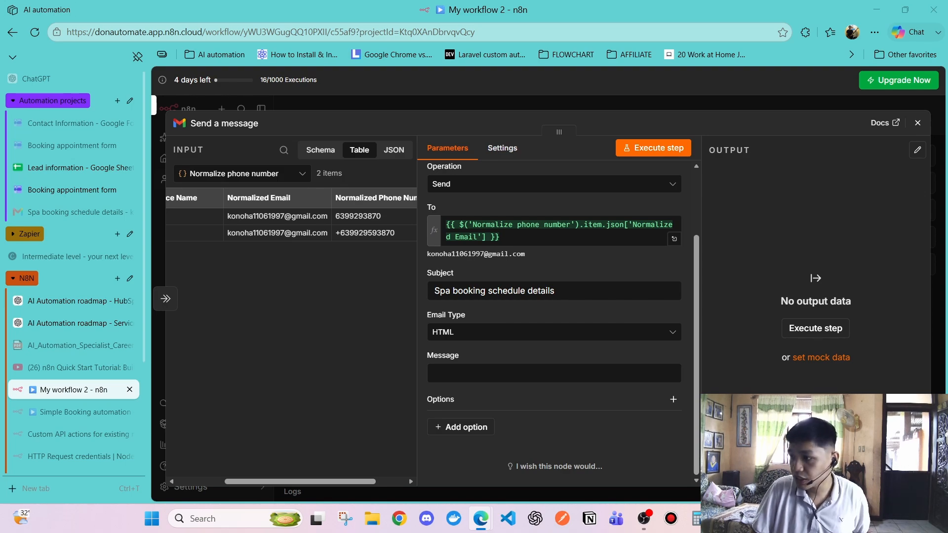
left_click(531, 375)
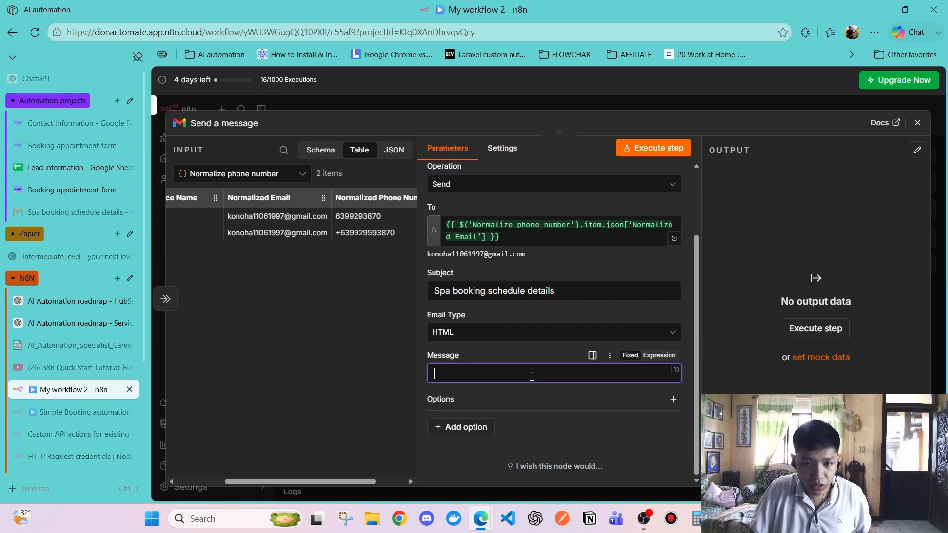
key("ctrl+v")
left_click(337, 351)
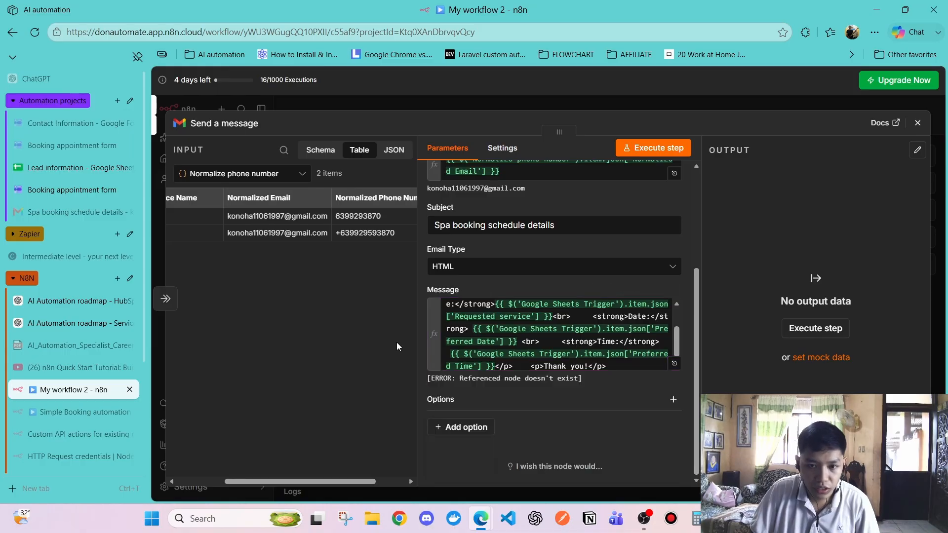
left_click(563, 329)
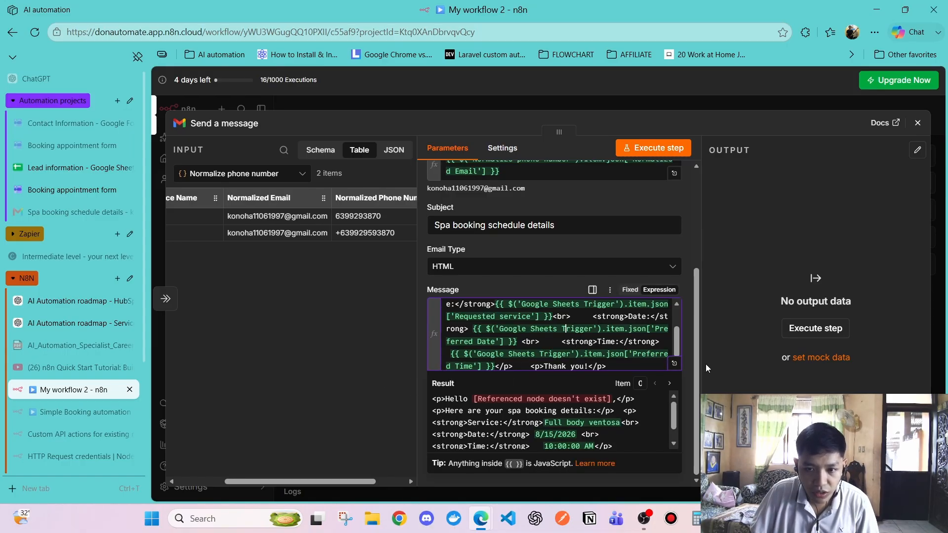
Delete the broken name reference and insert Edit Fields' Trimmed whitespace Name after 'Hello'
left_click(674, 364)
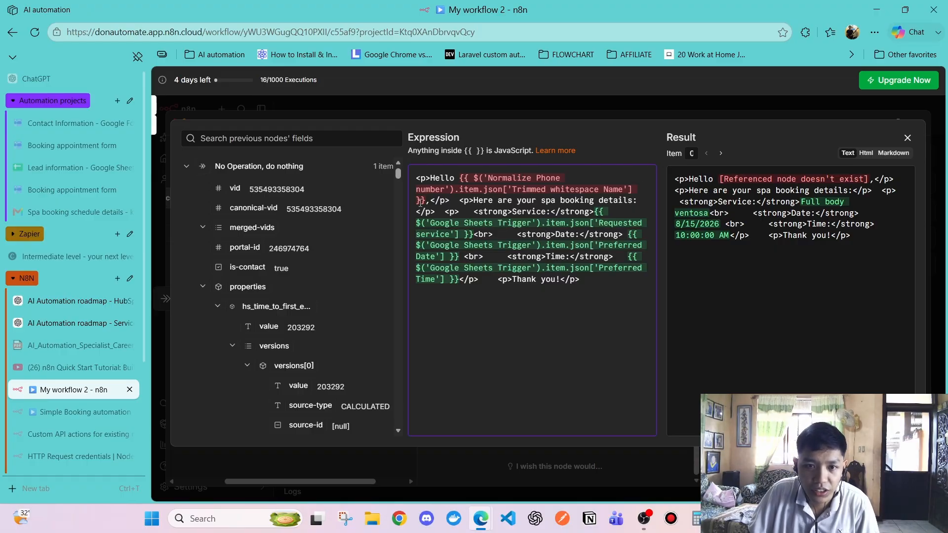
left_click_drag(425, 200, 461, 179)
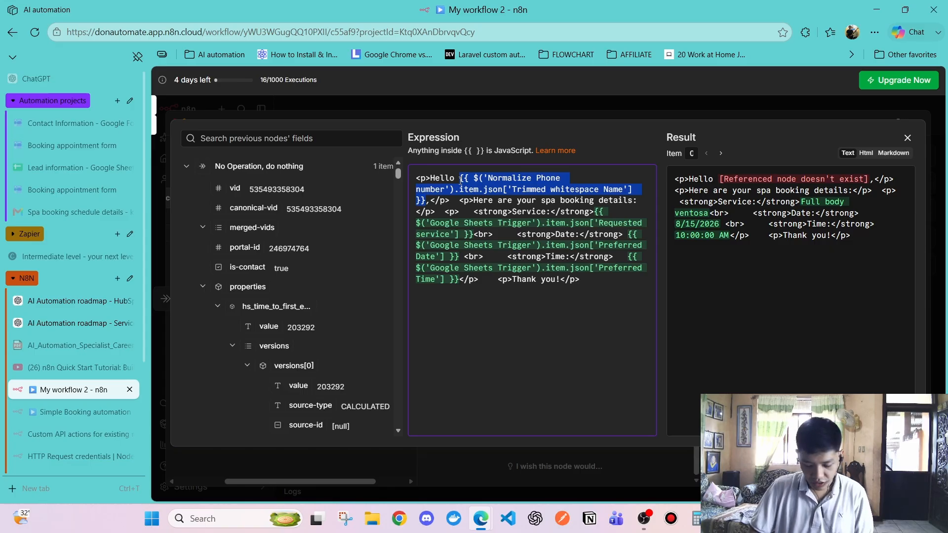
key("BackSpace")
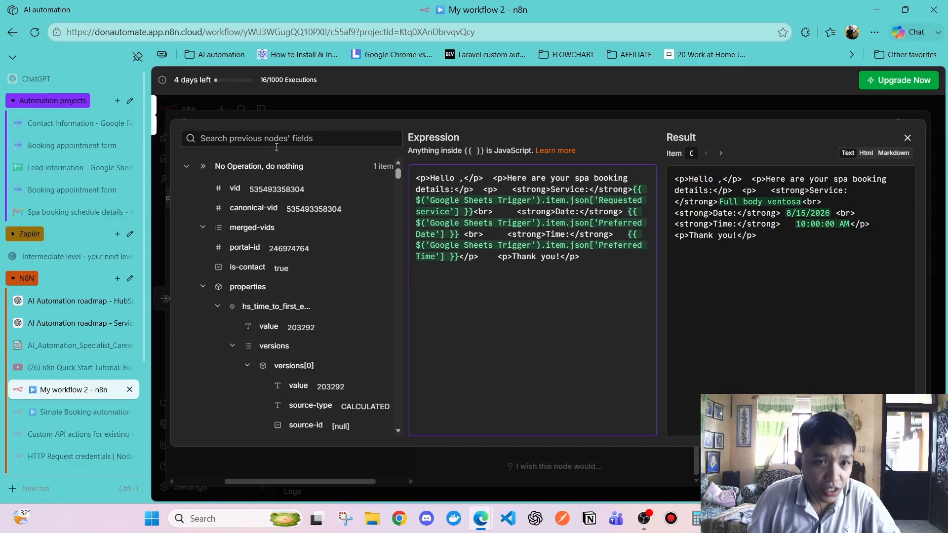
left_click(189, 168)
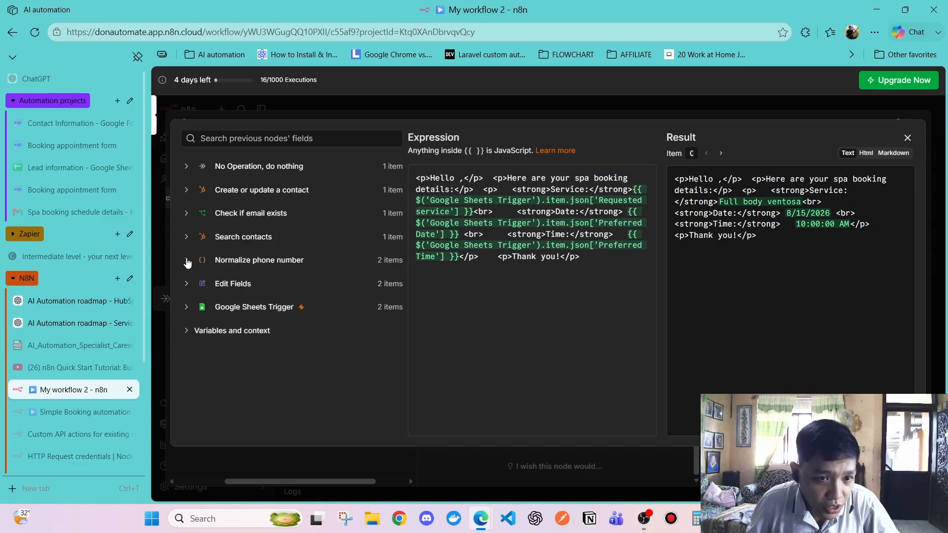
left_click(187, 260)
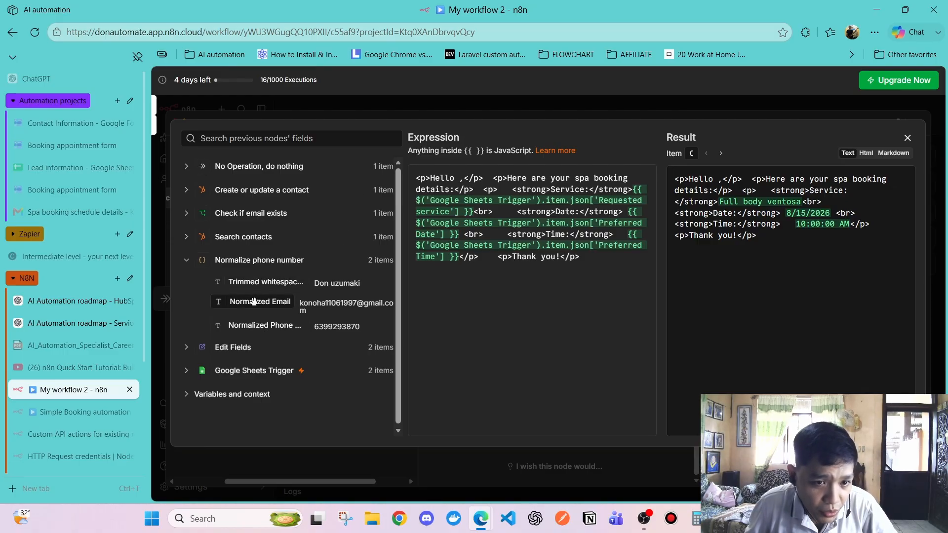
left_click(187, 260)
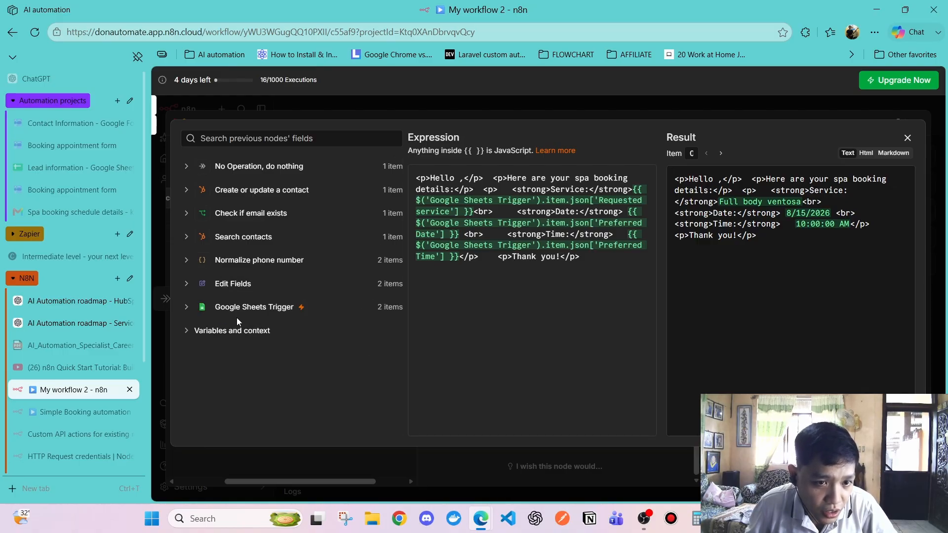
left_click(186, 284)
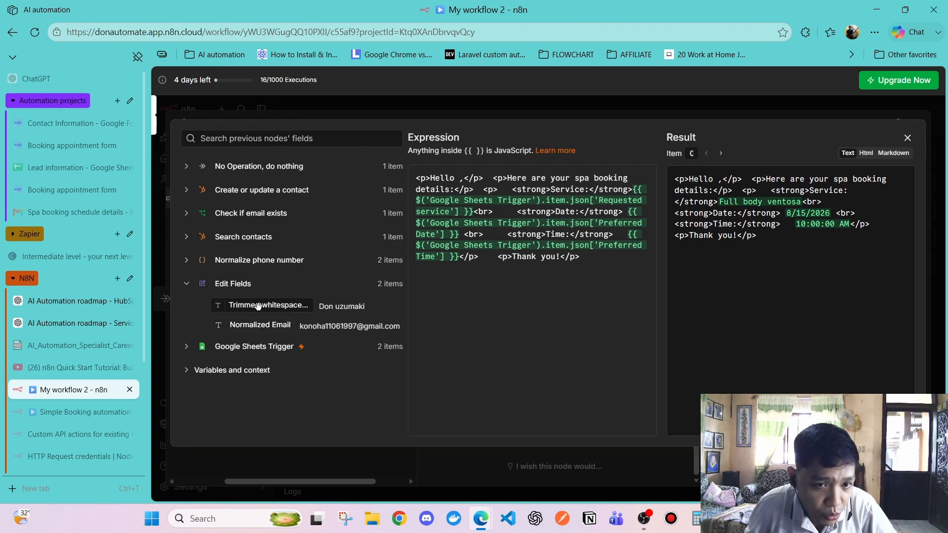
left_click(186, 262)
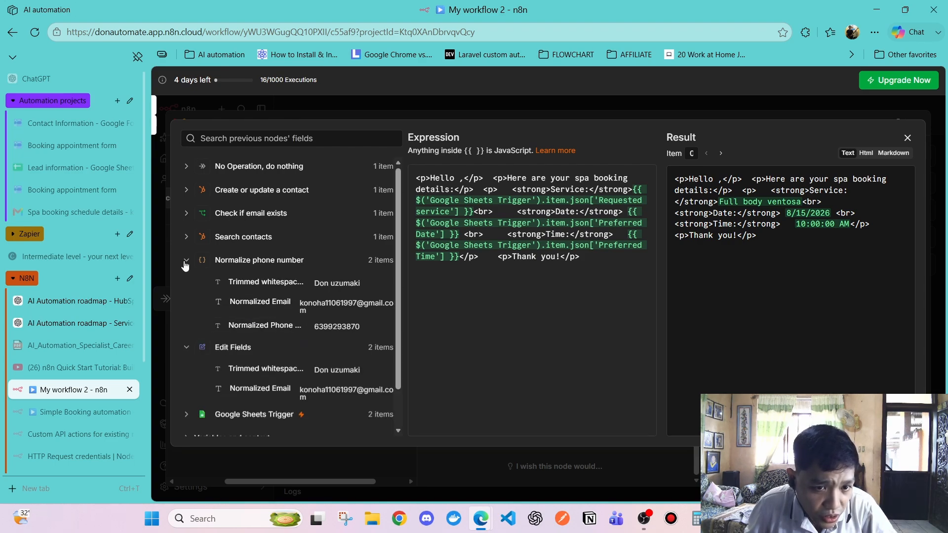
left_click(186, 262)
left_click_drag(280, 307, 461, 182)
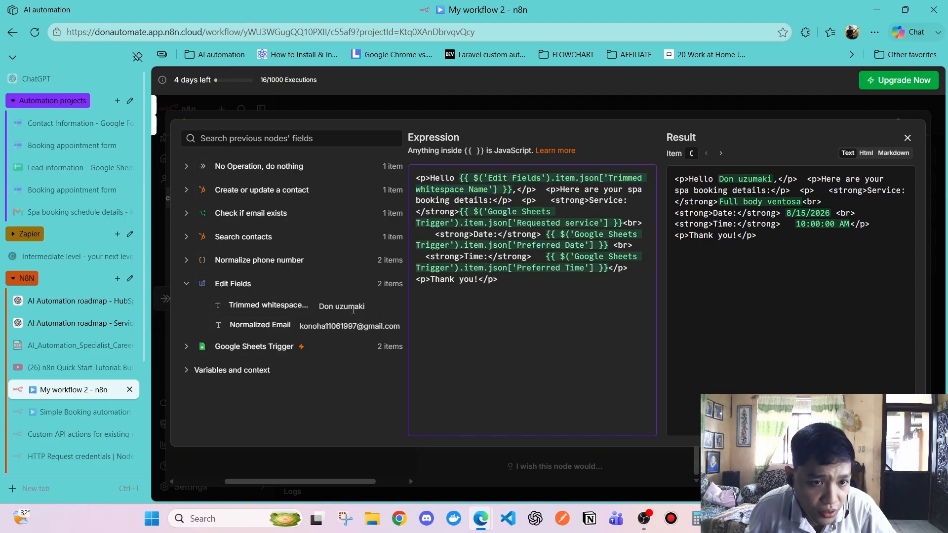
left_click(187, 285)
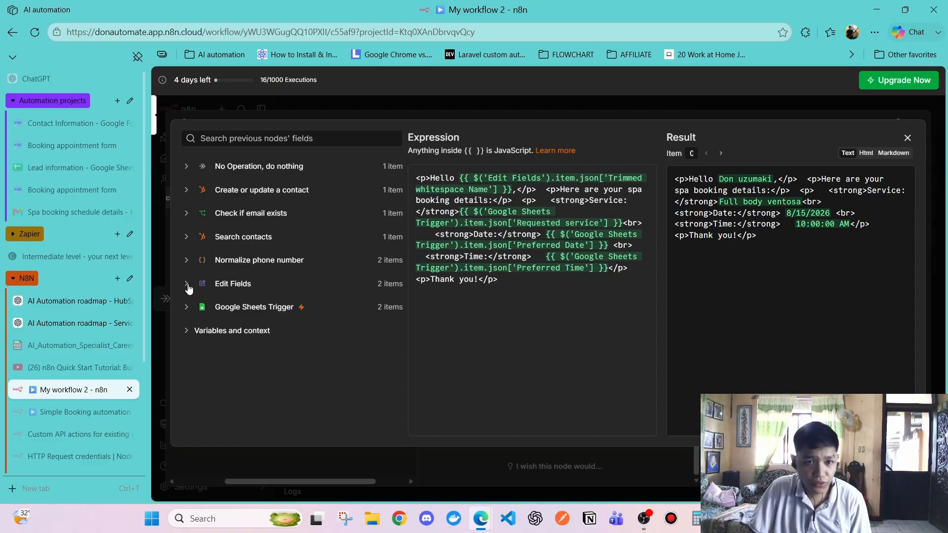
Replace it with Normalize phone number's Trimmed whitespace Name and close the expression editor
left_click(202, 259)
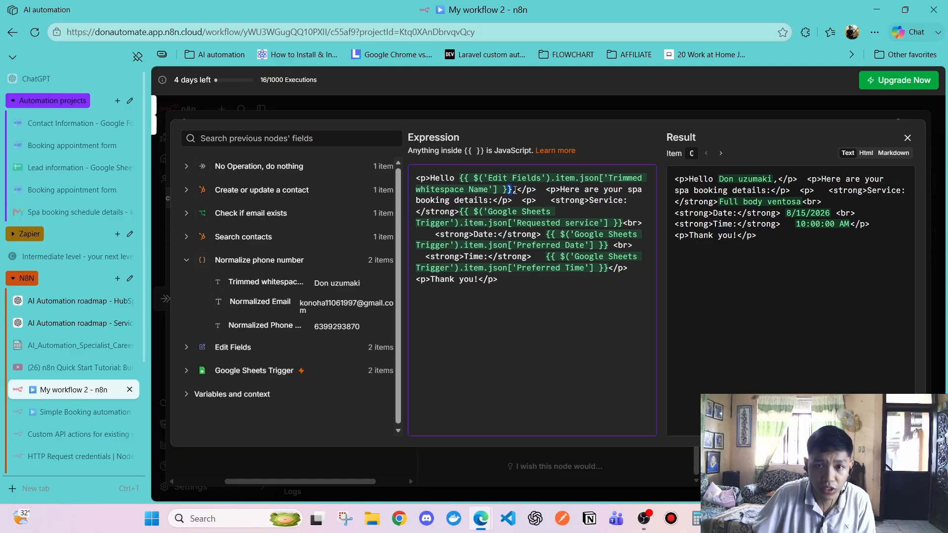
left_click_drag(514, 189, 464, 176)
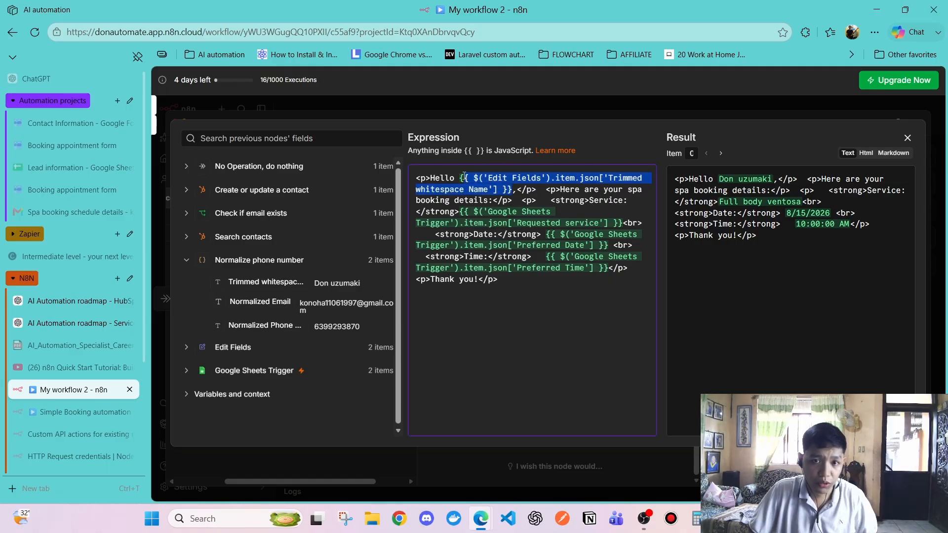
key("BackSpace")
key("BackSpace")
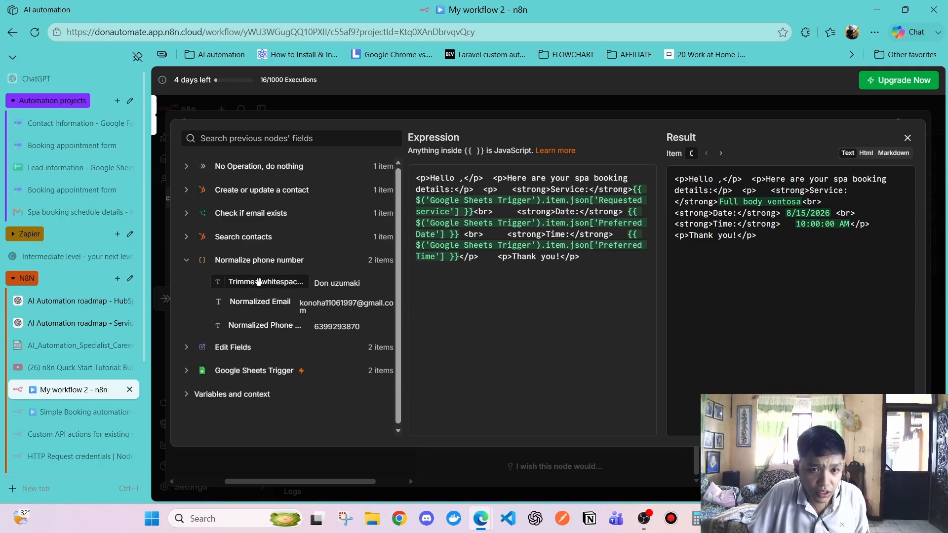
left_click_drag(256, 283, 459, 178)
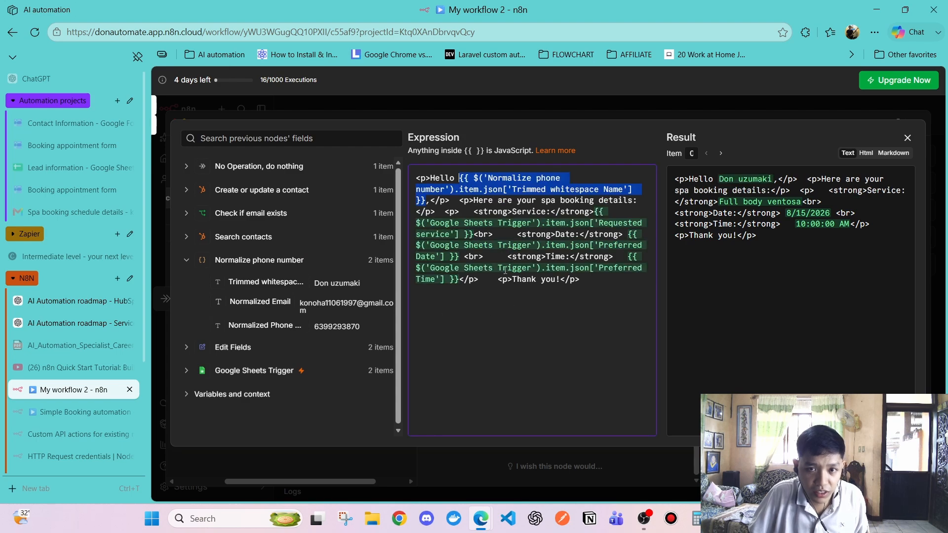
left_click(586, 367)
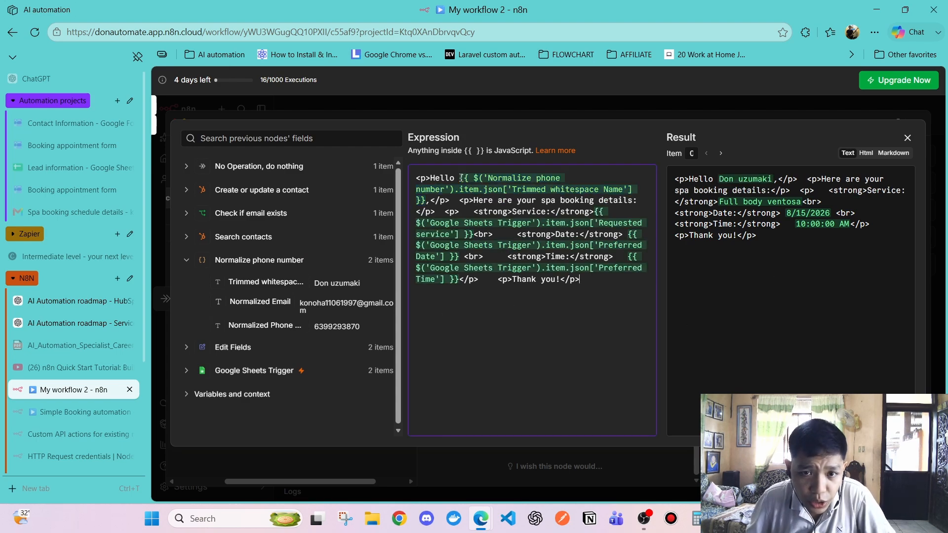
left_click_drag(461, 178, 567, 338)
left_click(570, 339)
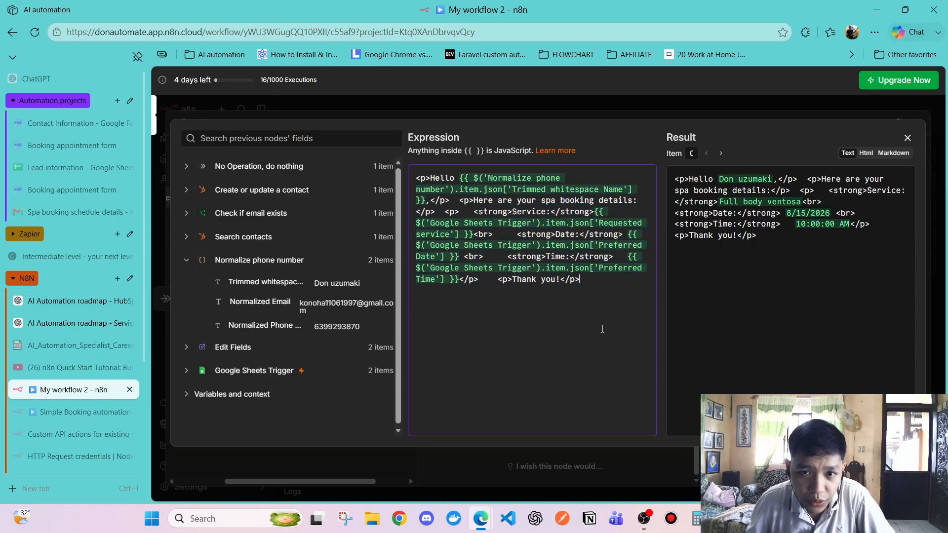
key("ctrl+a")
left_click(525, 342)
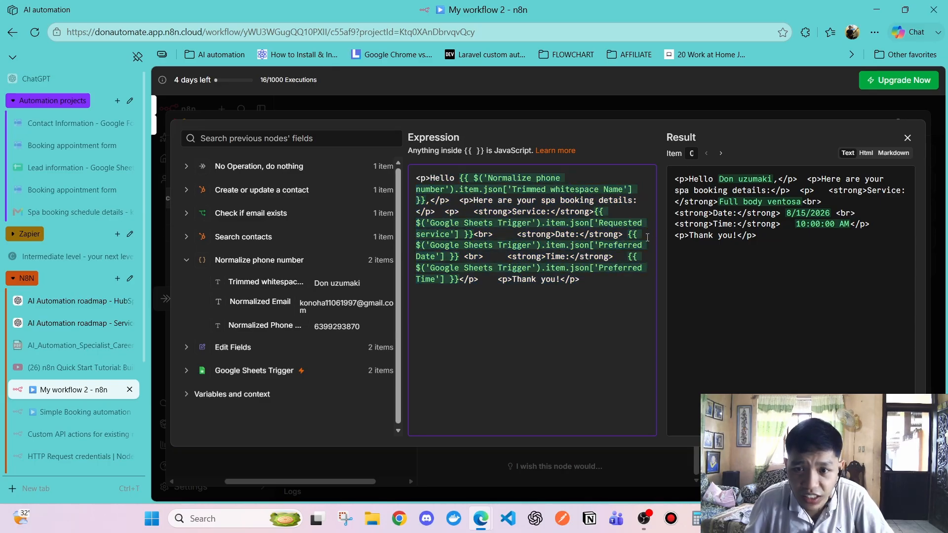
key("Escape")
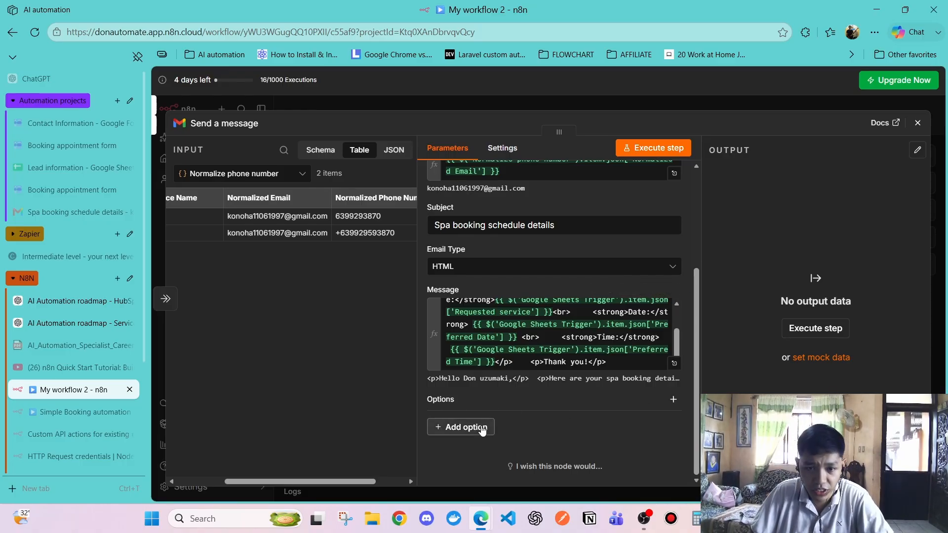
Add a CC option to the Gmail message and fill in the CC e-mail address
left_click(479, 427)
left_click(440, 334)
left_click(494, 443)
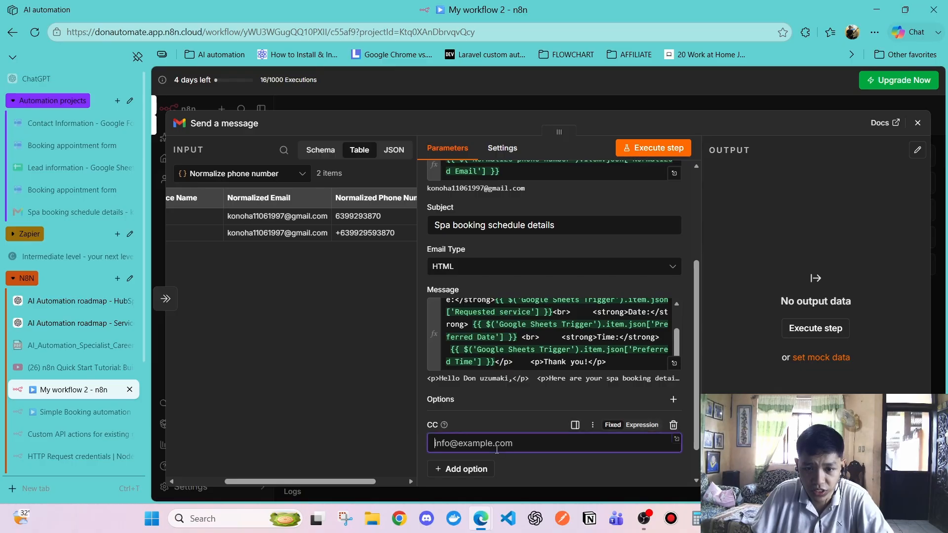
left_click(505, 384)
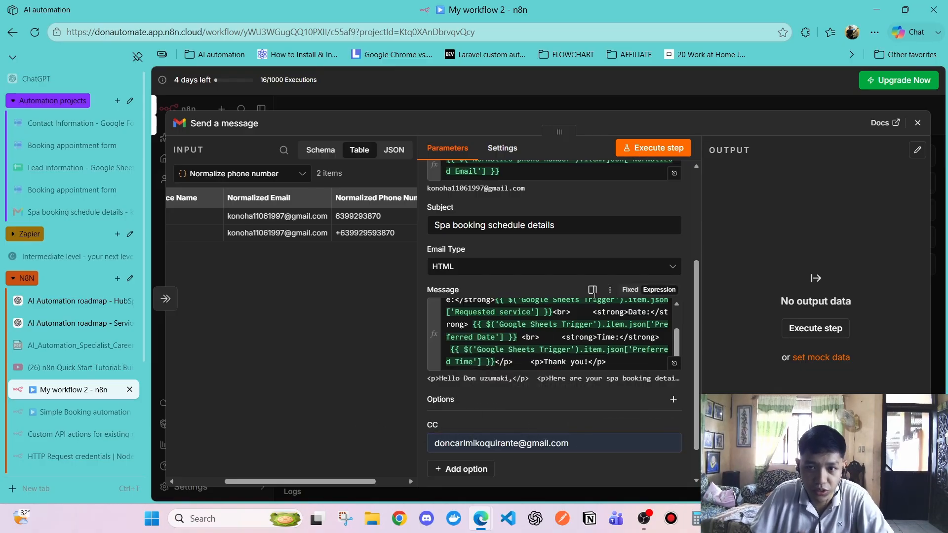
Execute the Gmail step to send the email and return to the workflow canvas
scroll(607, 264, "up", 3)
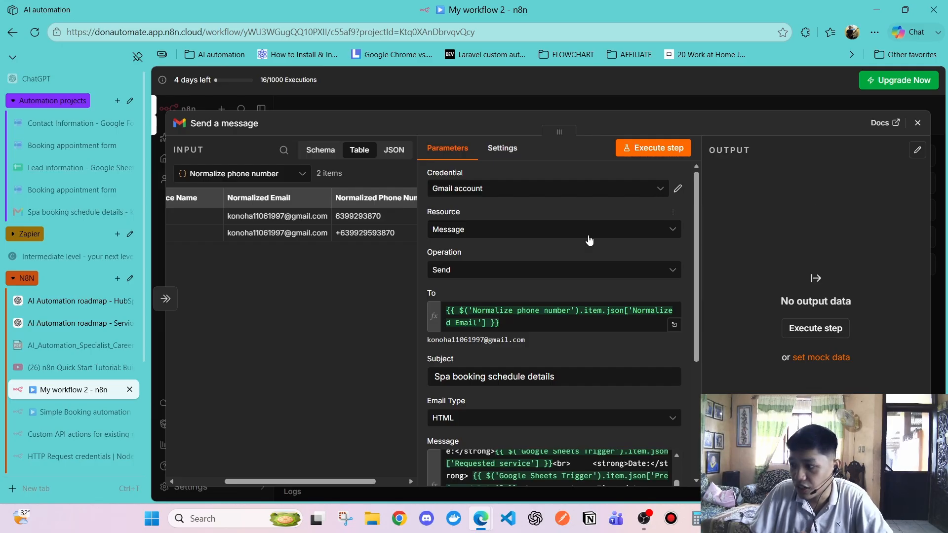
left_click(618, 152)
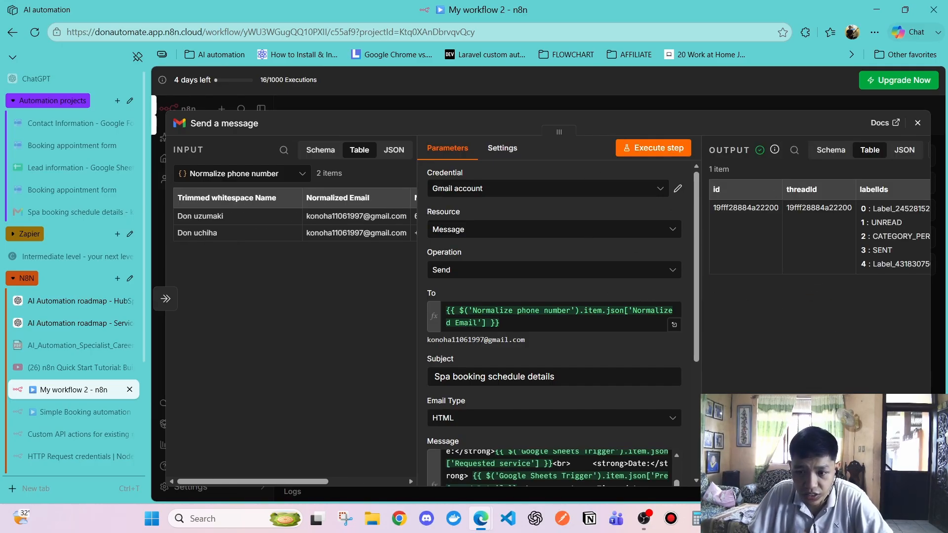
left_click(918, 122)
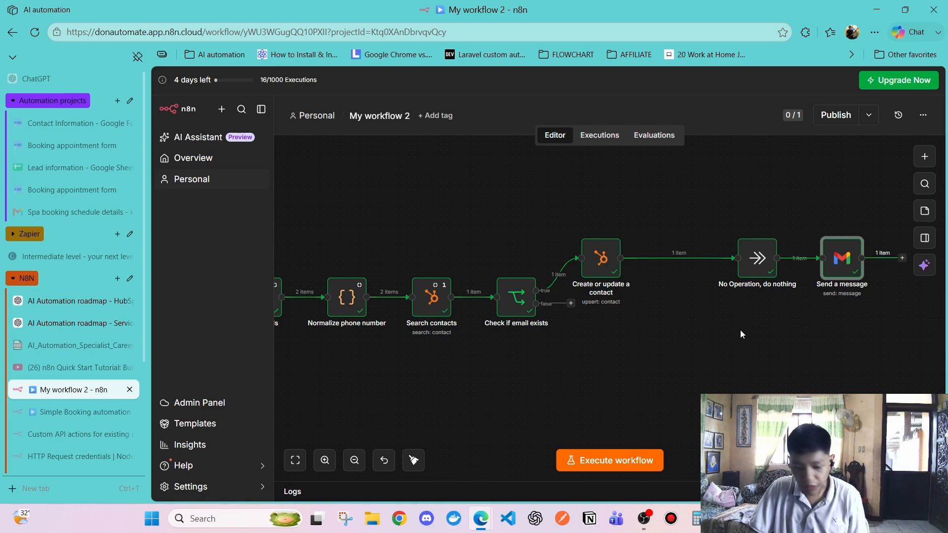
scroll(740, 331, "right", 2)
scroll(740, 331, "left", 1)
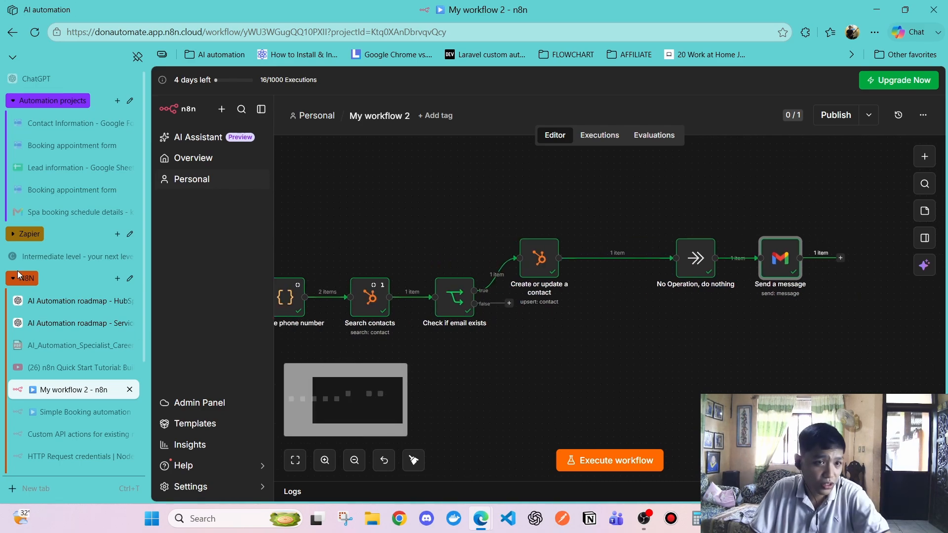
left_click(50, 213)
Open the newest 'Spa booking schedule details' email and check its greeting, service, date and time
left_click(325, 120)
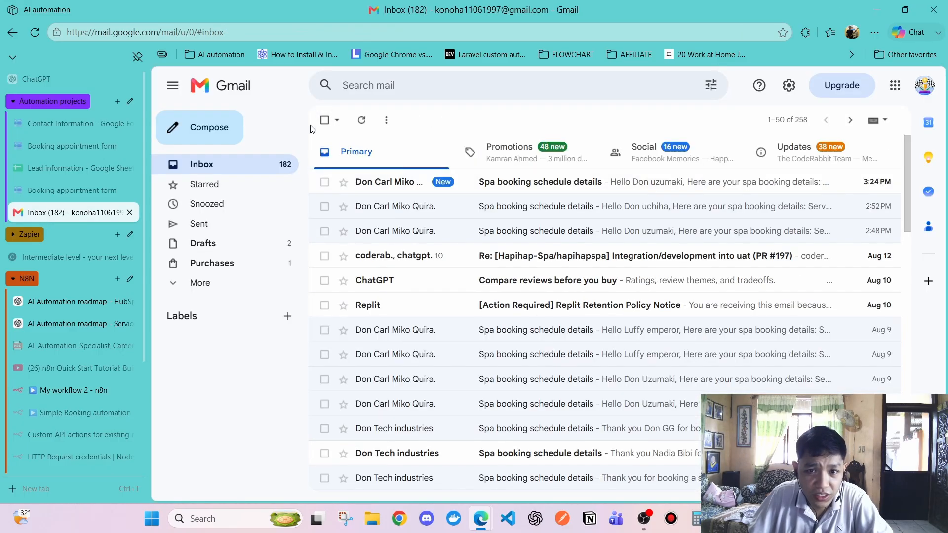
left_click(493, 185)
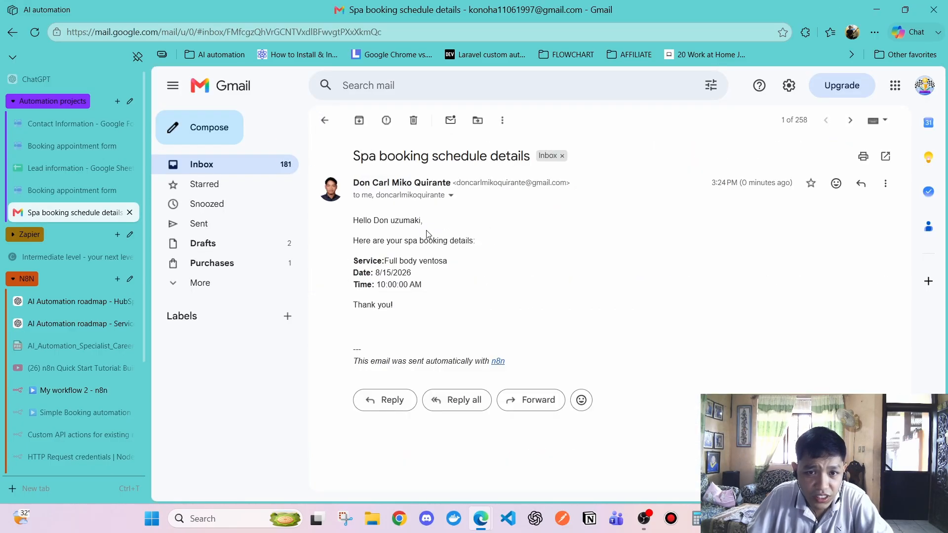
left_click_drag(359, 220, 417, 238)
left_click(428, 277)
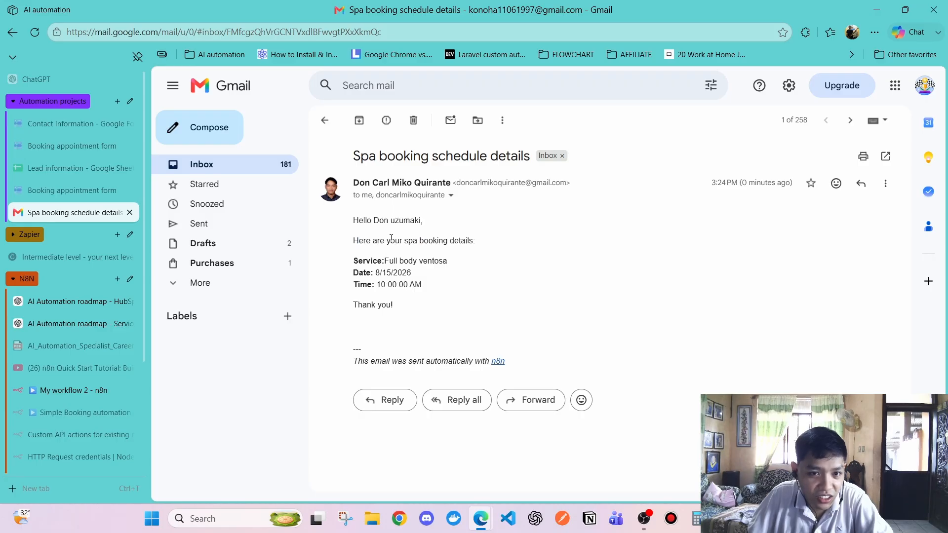
left_click_drag(359, 240, 471, 241)
left_click(448, 280)
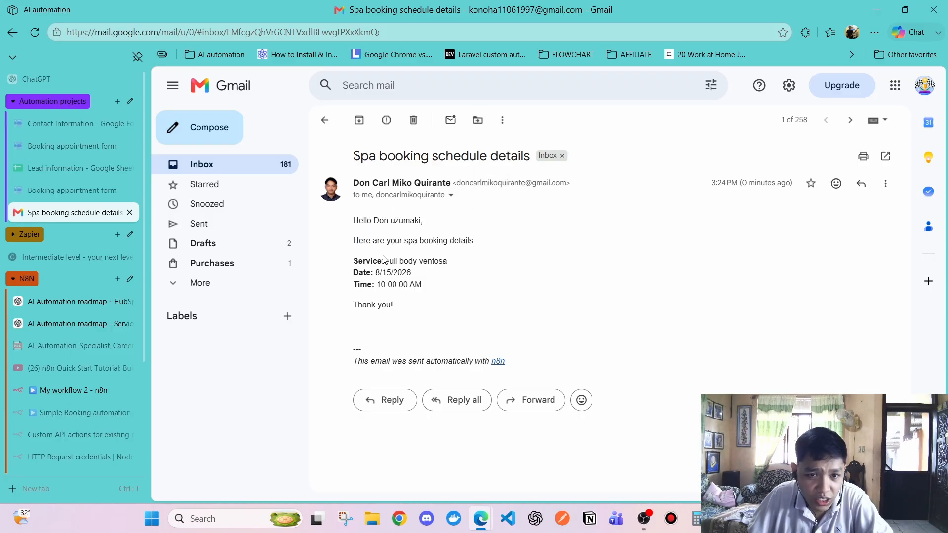
left_click_drag(384, 260, 449, 261)
left_click(433, 284)
left_click_drag(376, 273, 457, 293)
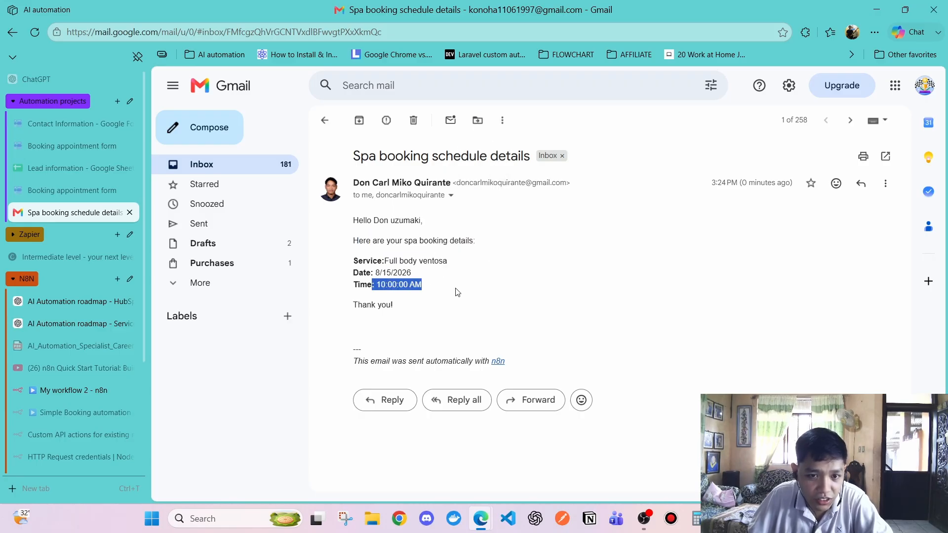
left_click(446, 314)
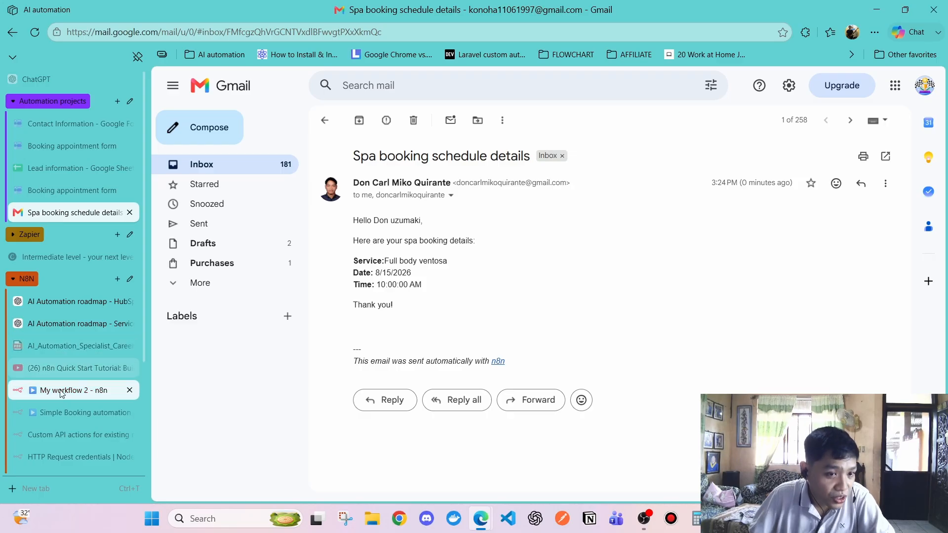
left_click(64, 368)
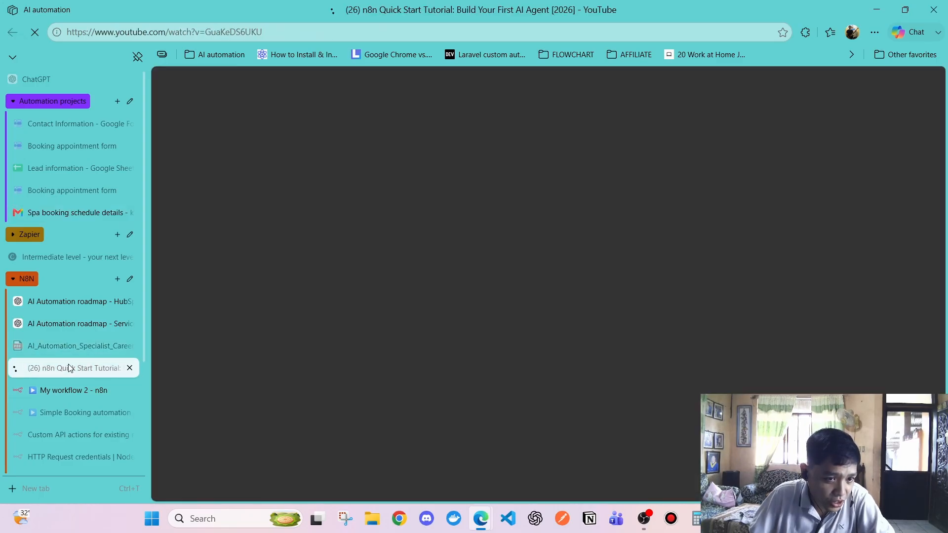
Add a HubSpot 'Get an engagement' action after the Send a message step
left_click(66, 390)
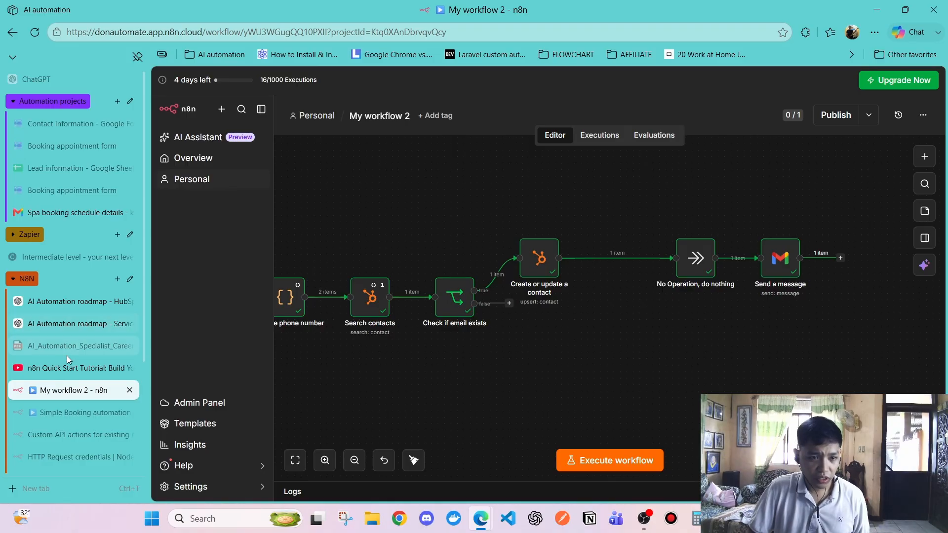
scroll(616, 331, "right", 5)
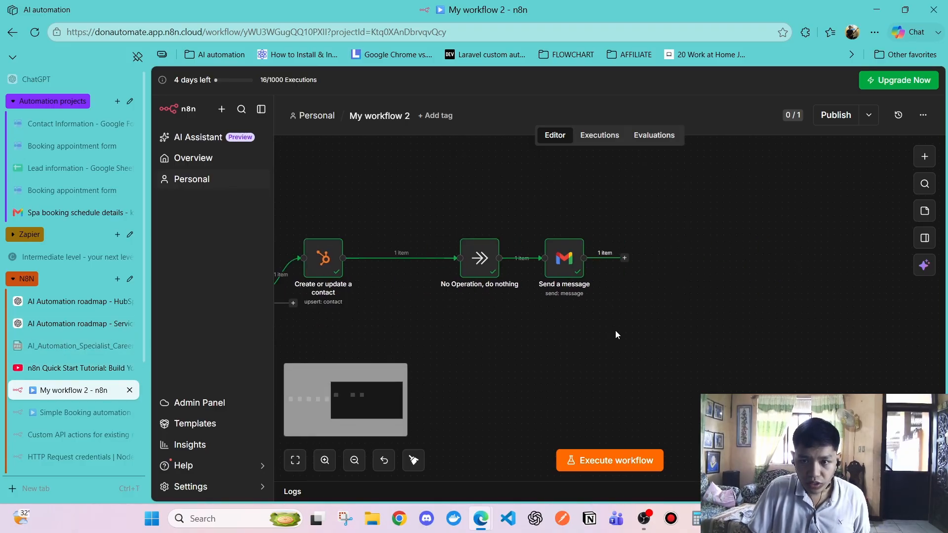
left_click(625, 257)
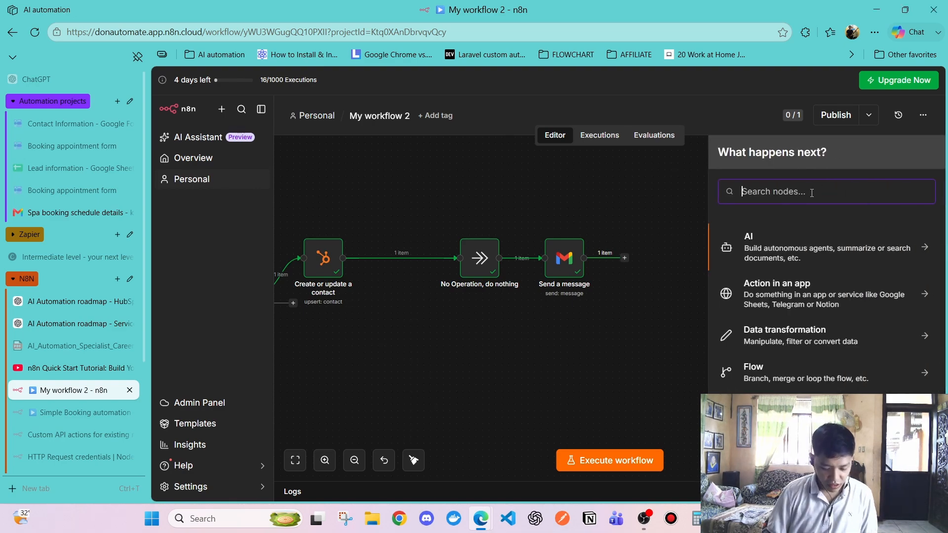
type("hub")
left_click(772, 238)
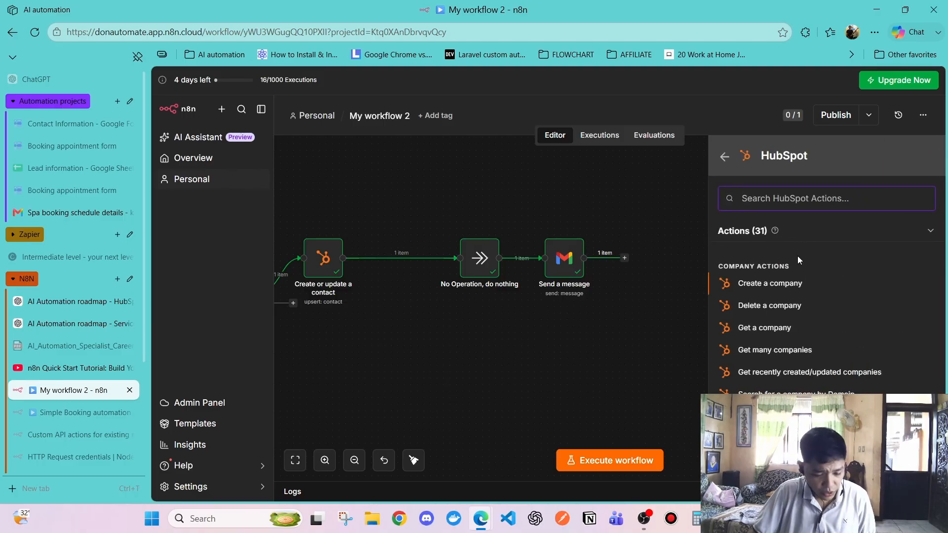
type("enga")
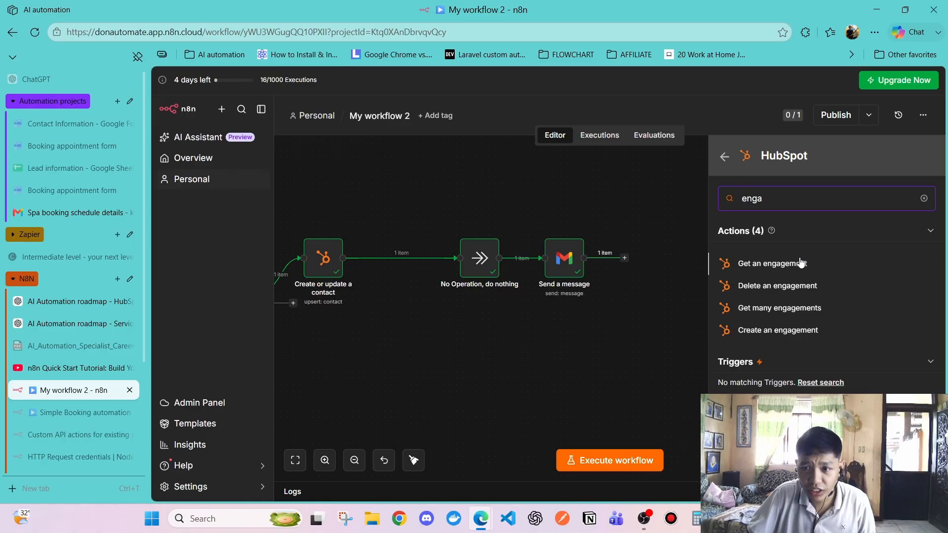
left_click(773, 265)
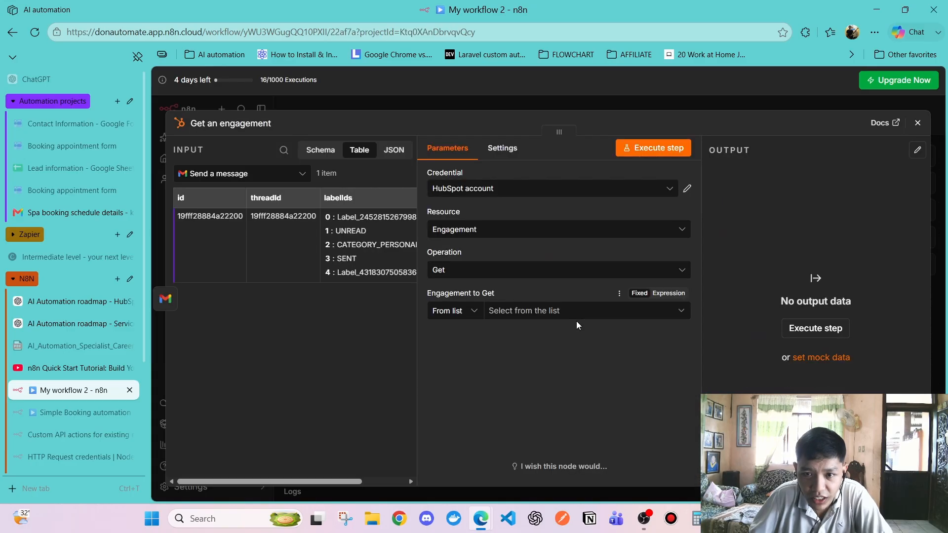
scroll(42, 330, "down", 3)
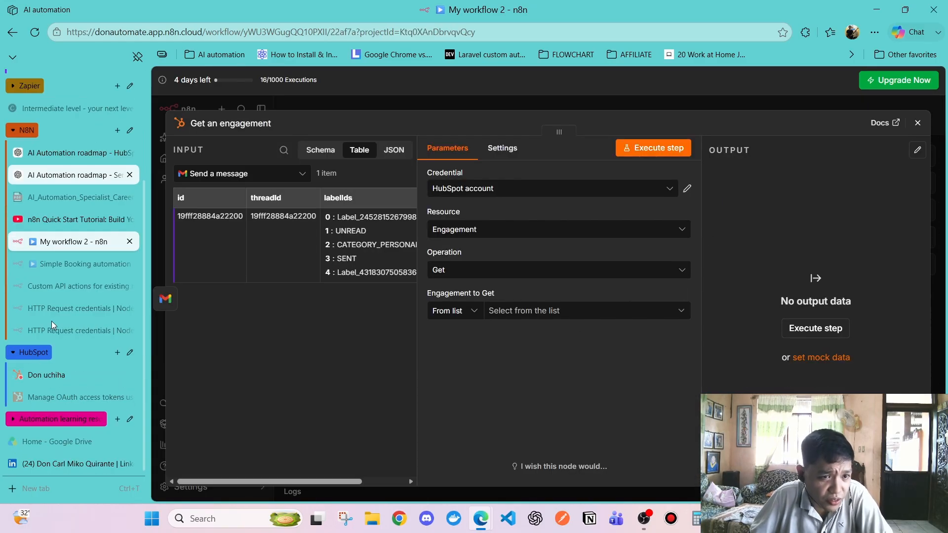
left_click(50, 376)
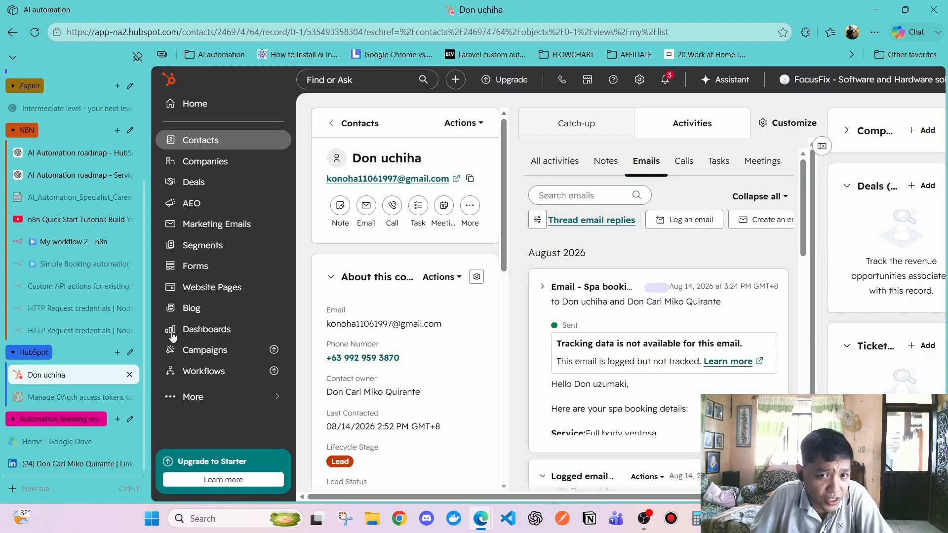
left_click(544, 170)
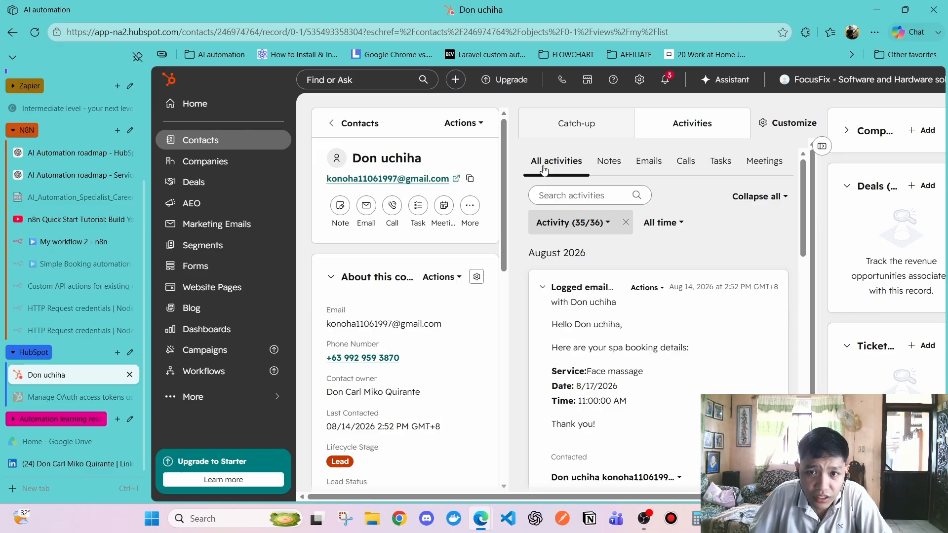
left_click(649, 161)
left_click(555, 161)
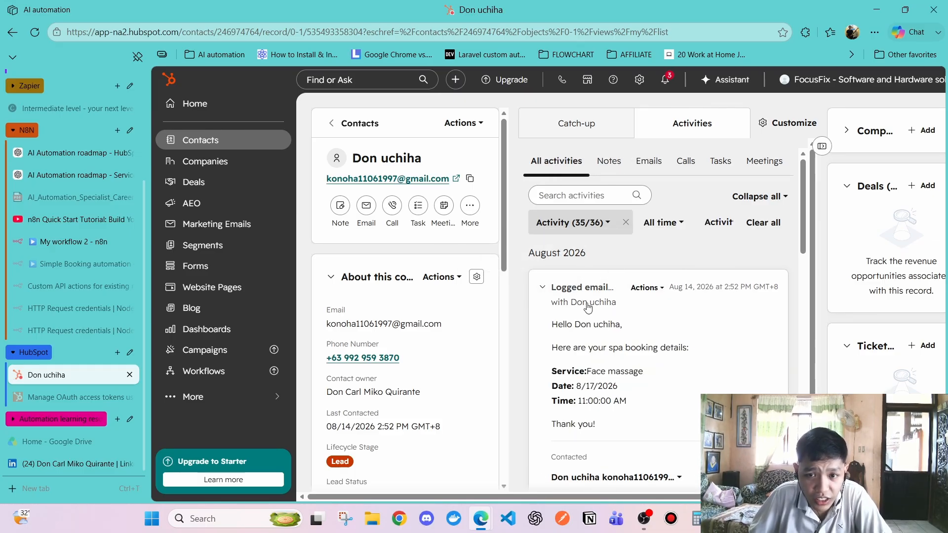
left_click(658, 165)
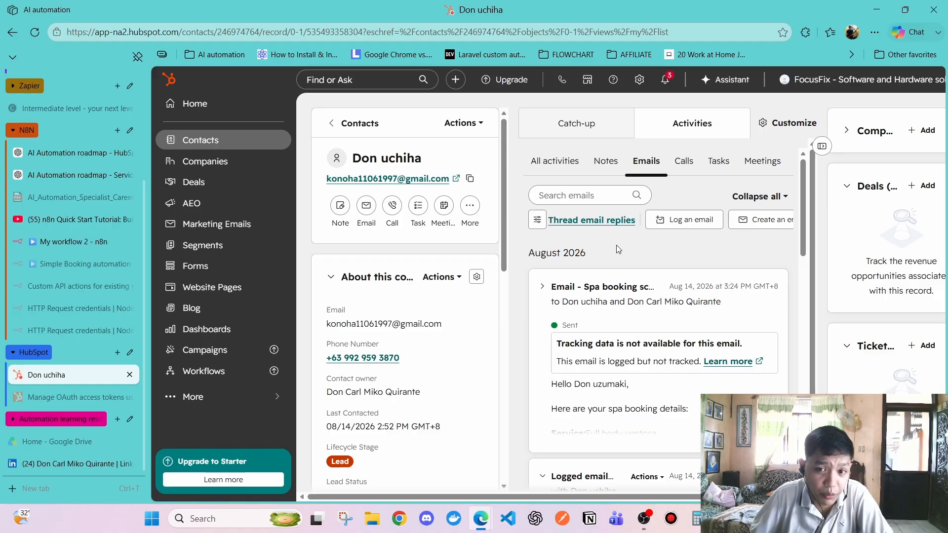
left_click(554, 163)
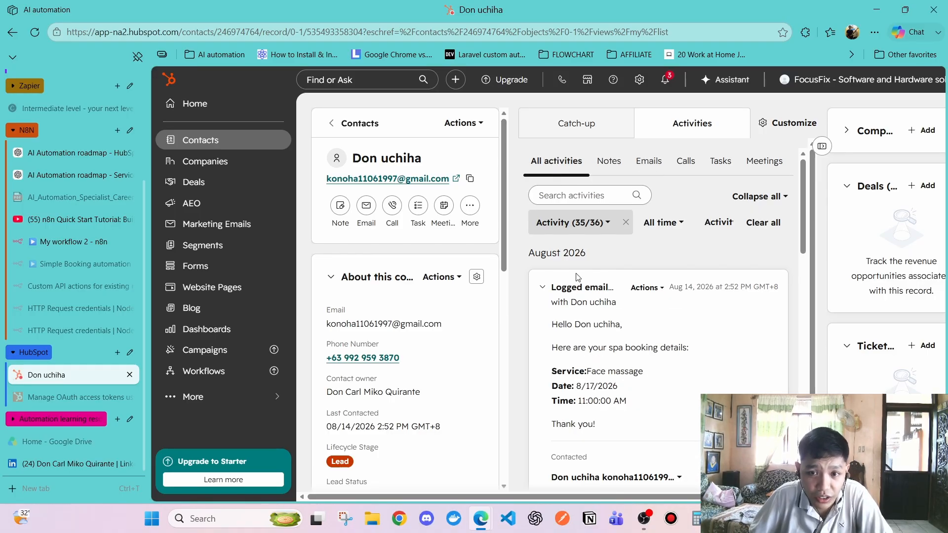
scroll(583, 307, "down", 3)
scroll(585, 309, "up", 3)
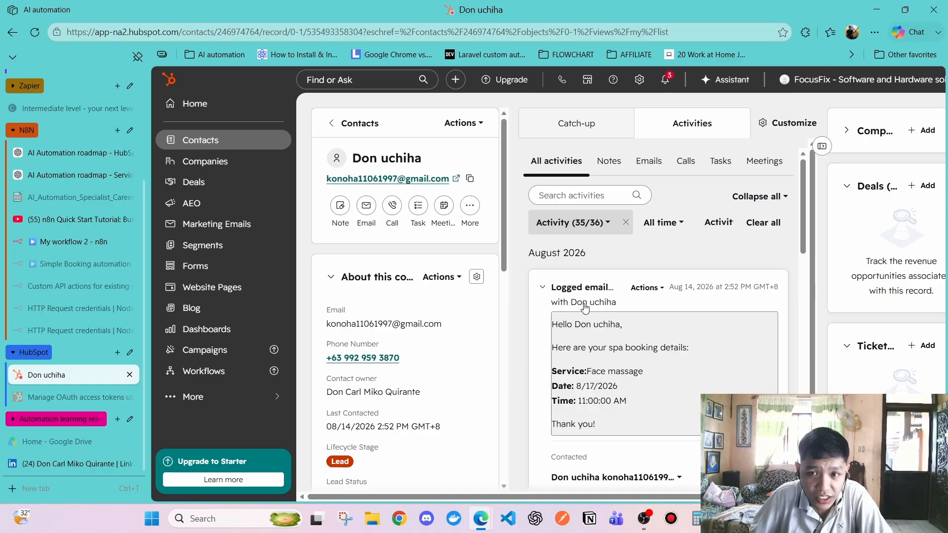
left_click(649, 161)
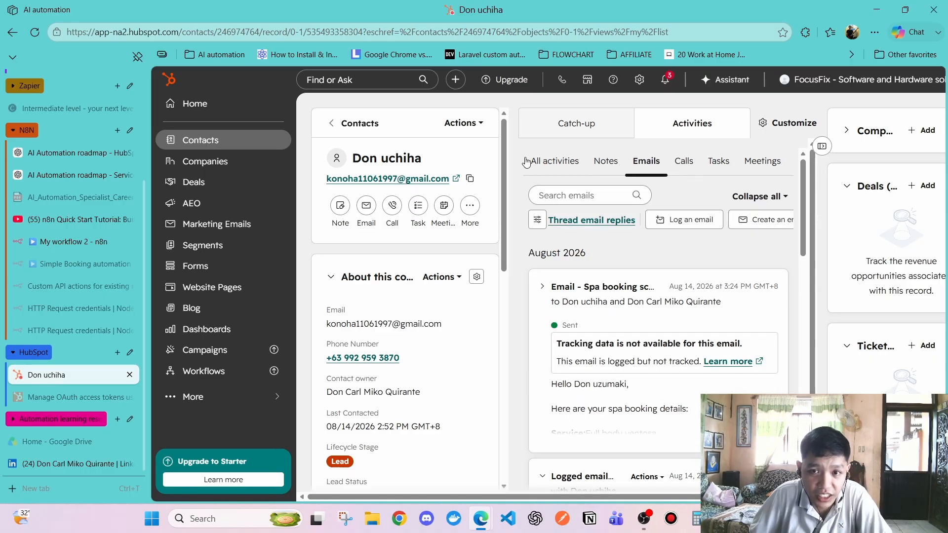
left_click(543, 161)
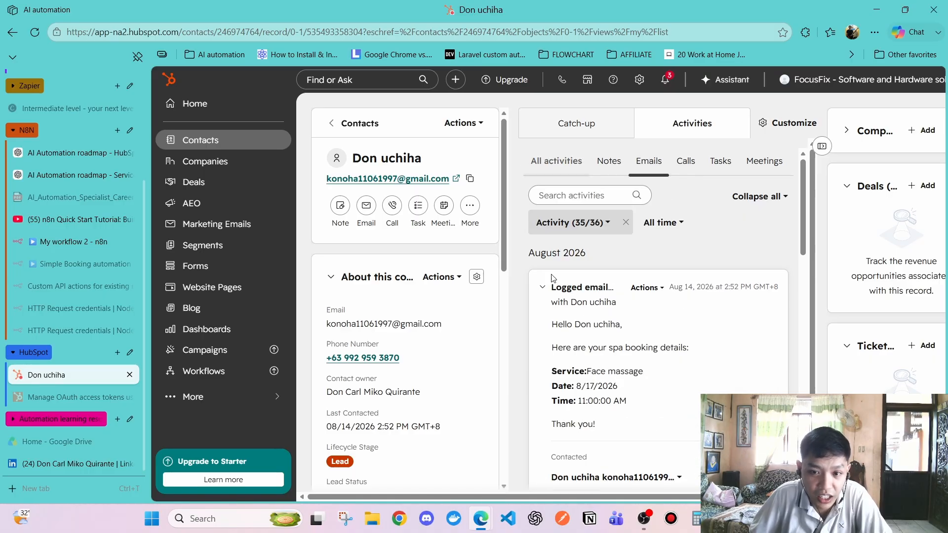
left_click(52, 399)
left_click(50, 388)
left_click(70, 242)
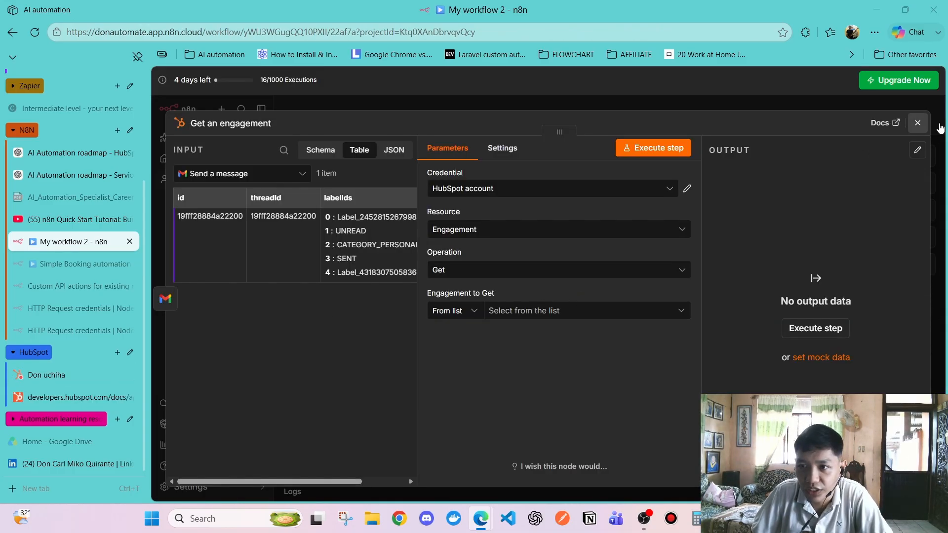
Close the Get an engagement settings and go back to the contact's HubSpot activity feed
left_click(917, 123)
left_click(569, 270)
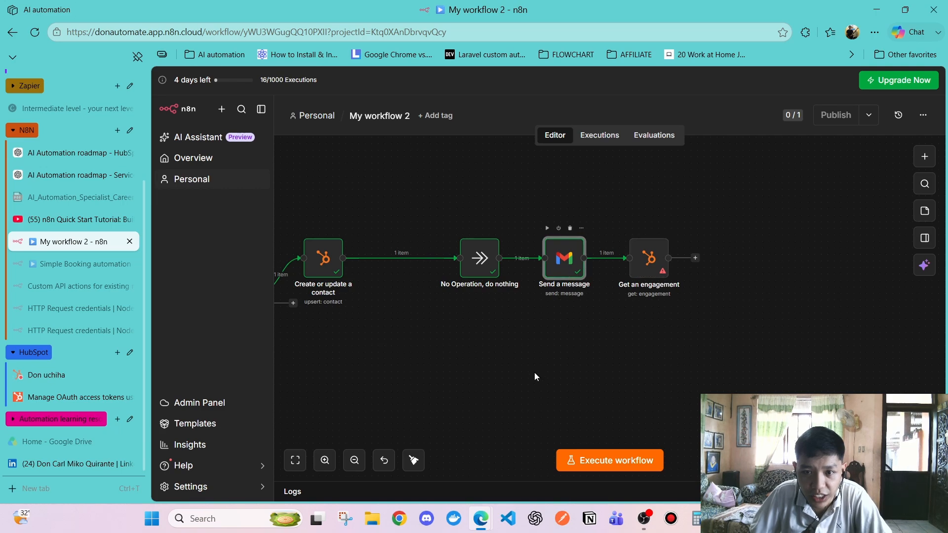
left_click(643, 266)
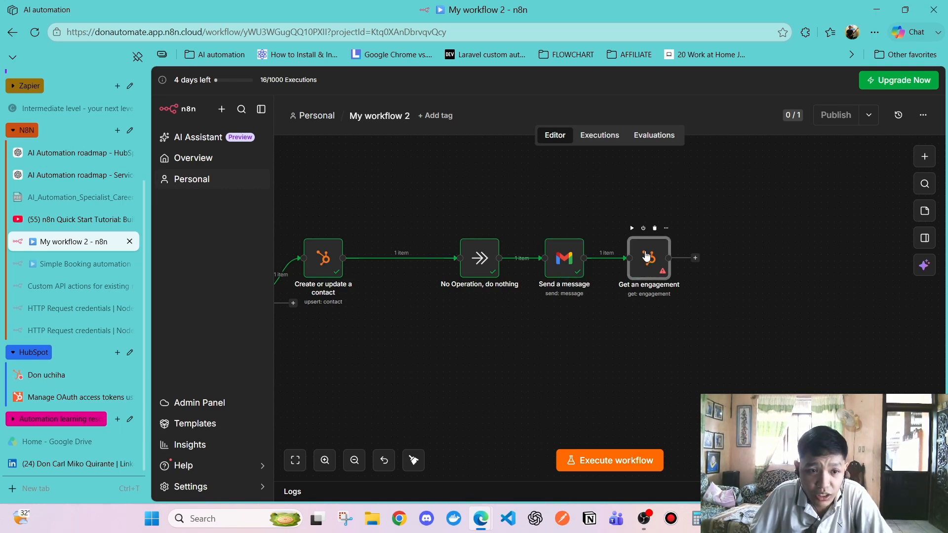
left_click(49, 374)
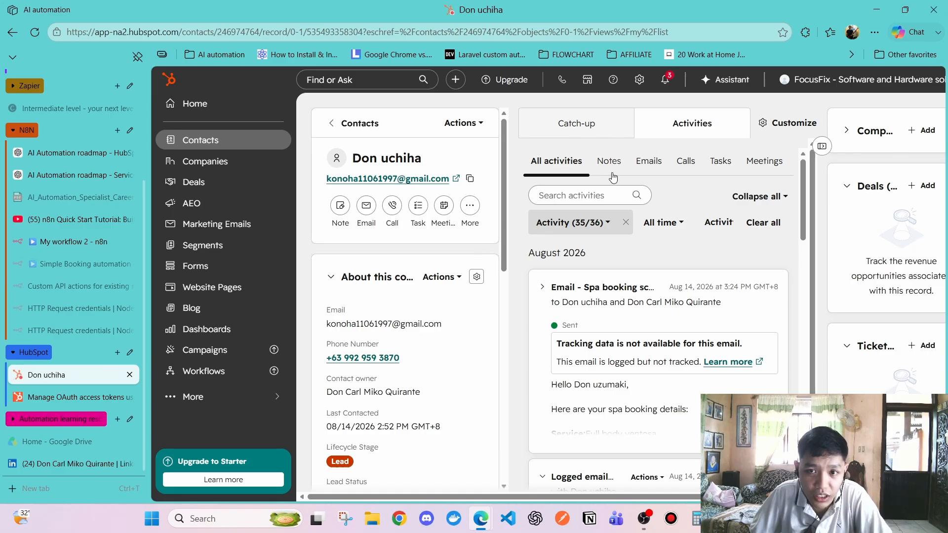
Filter the contact's activities to Emails and briefly expand the first email
left_click(647, 161)
scroll(587, 291, "down", 5)
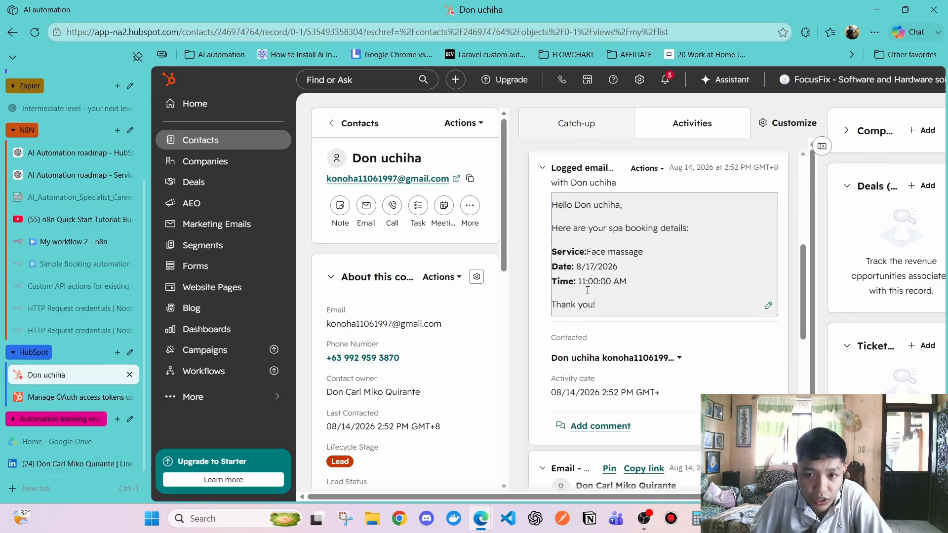
scroll(577, 277, "down", 5)
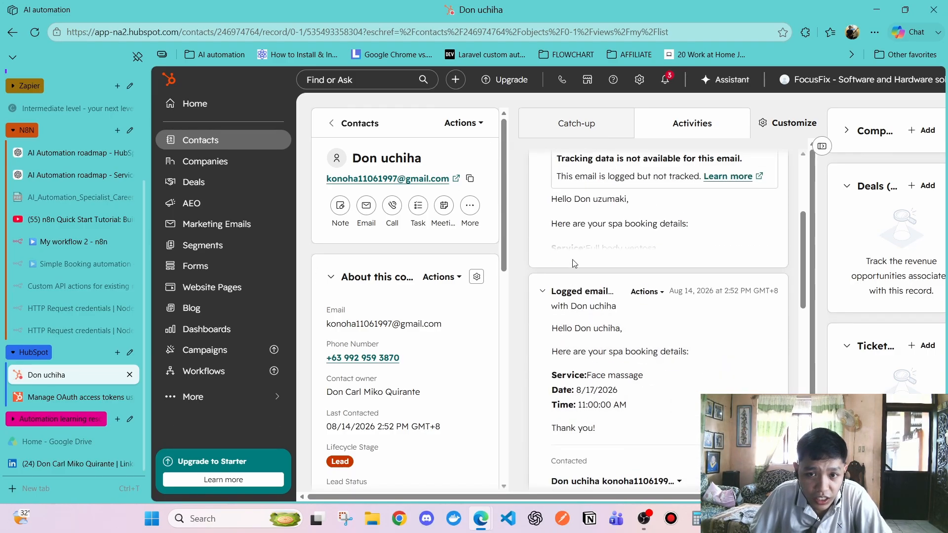
scroll(570, 262, "up", 3)
scroll(533, 339, "down", 3)
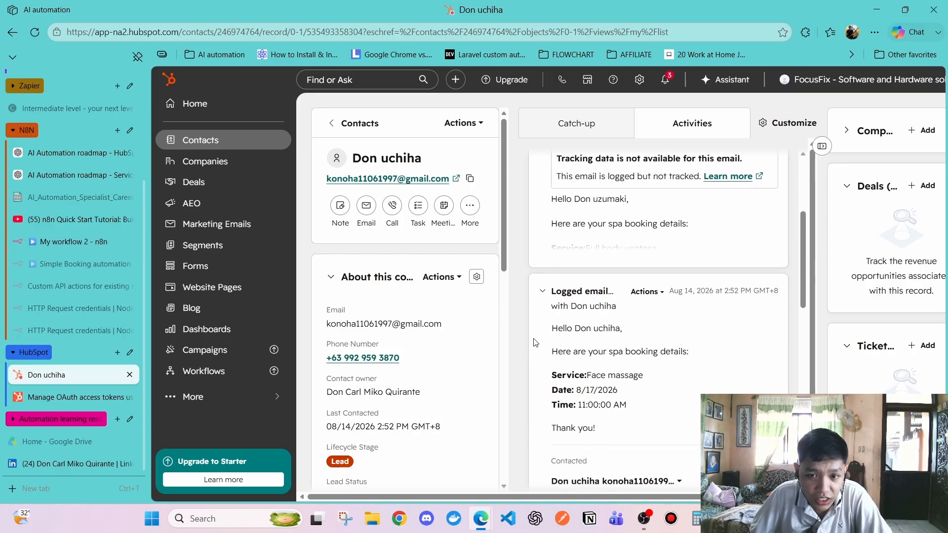
scroll(533, 339, "up", 3)
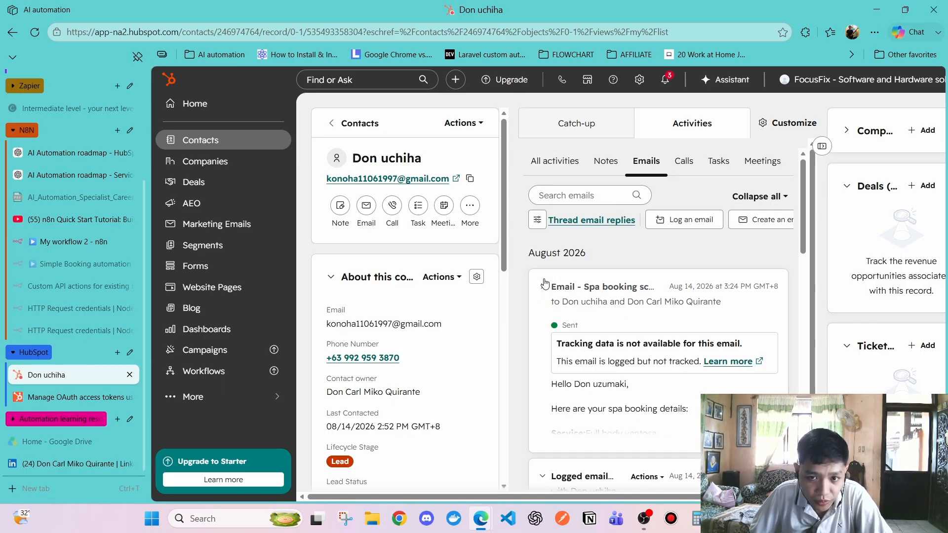
left_click(543, 286)
left_click(543, 286)
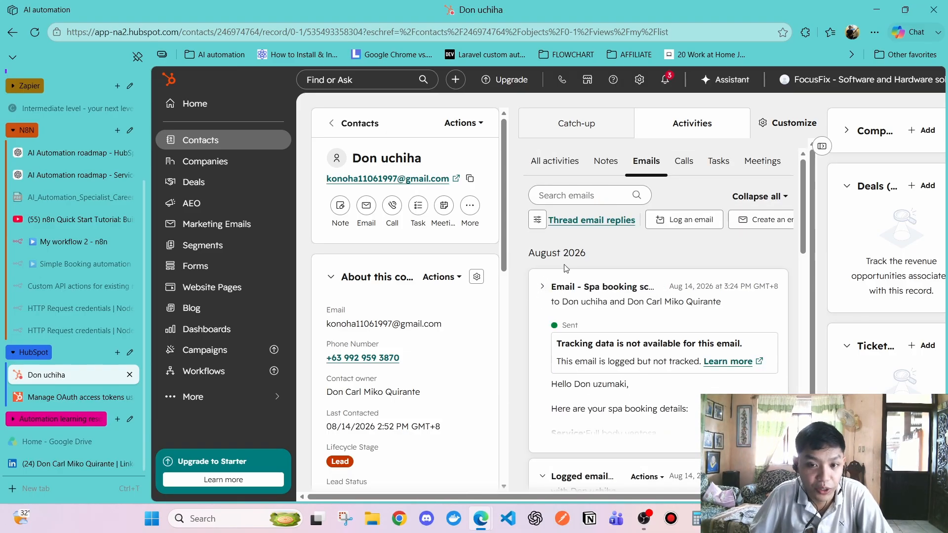
left_click(543, 286)
left_click(543, 286)
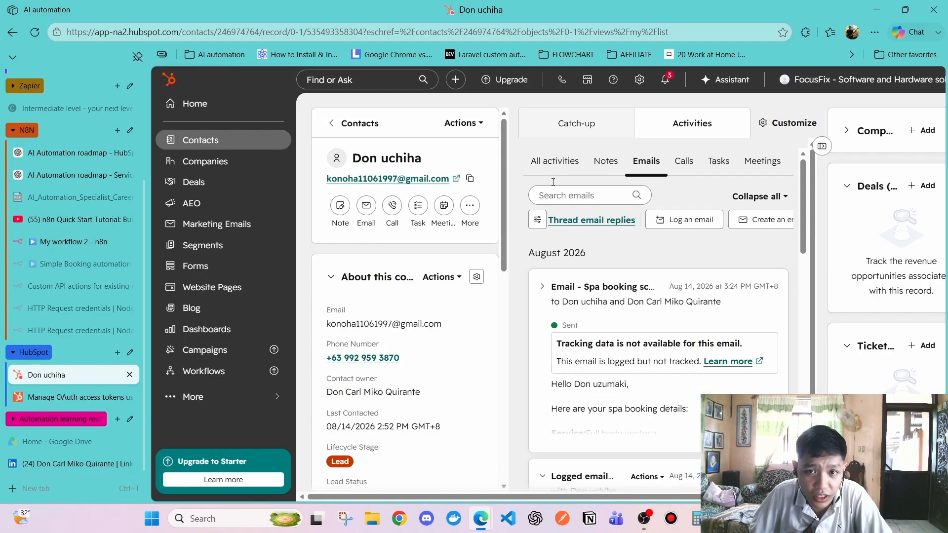
left_click(554, 163)
left_click(645, 164)
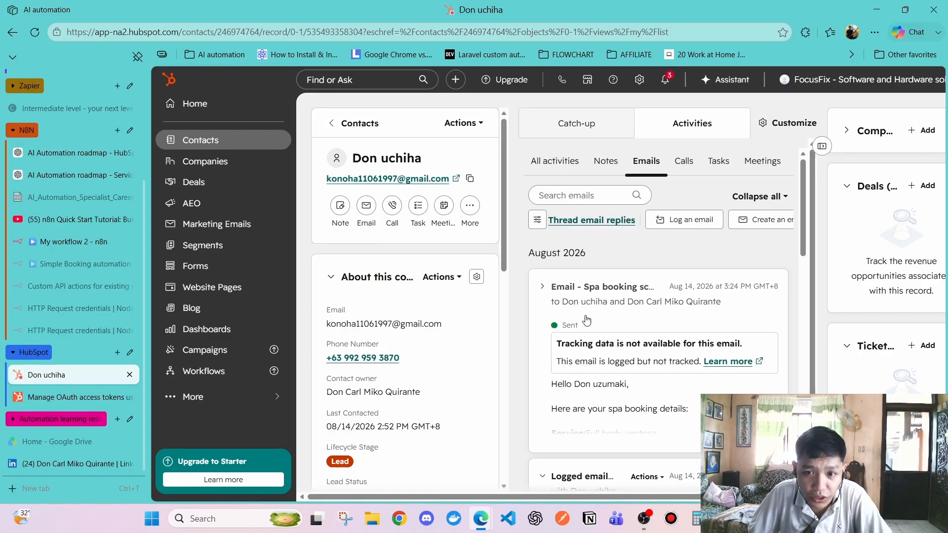
Inspect the 2:48 PM spa booking email, then collapse the logged email entry
scroll(587, 321, "down", 10)
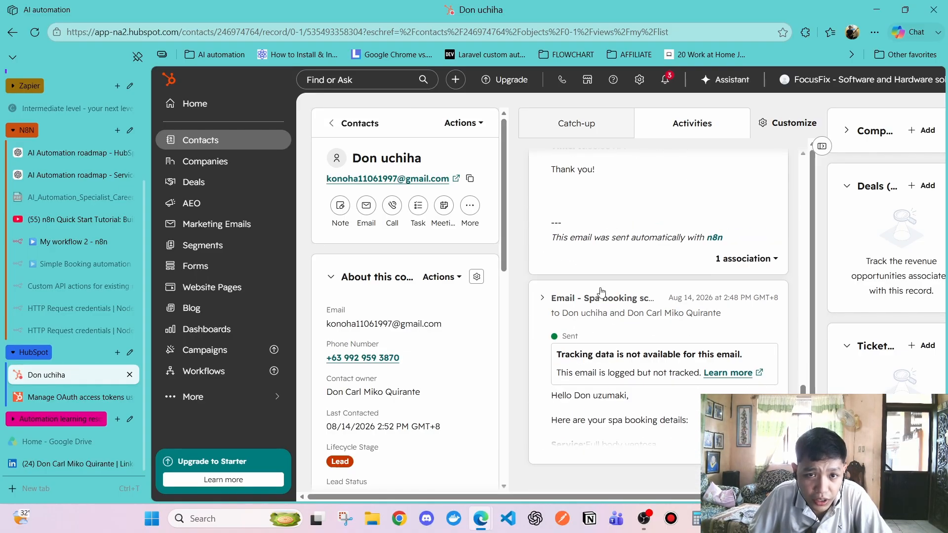
scroll(601, 293, "up", 10)
scroll(605, 289, "down", 10)
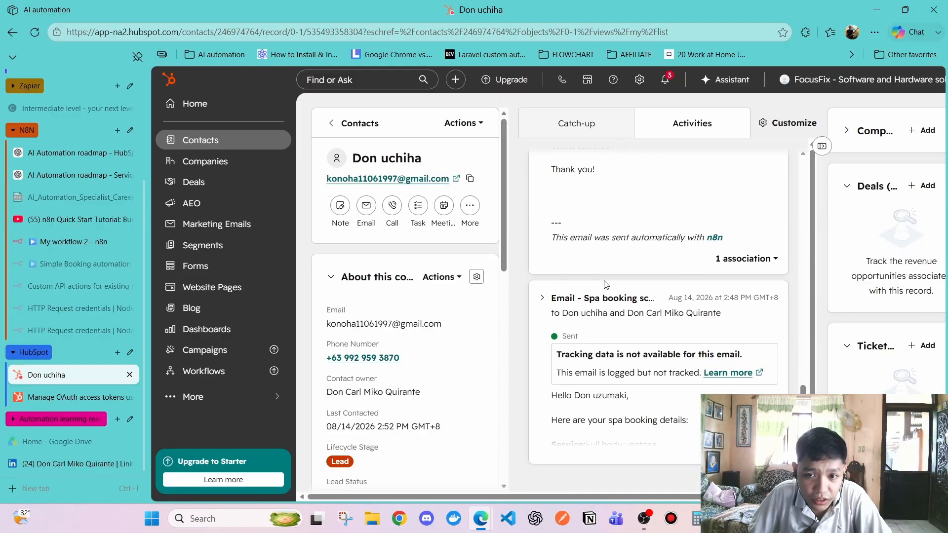
left_click(568, 322)
left_click(542, 301)
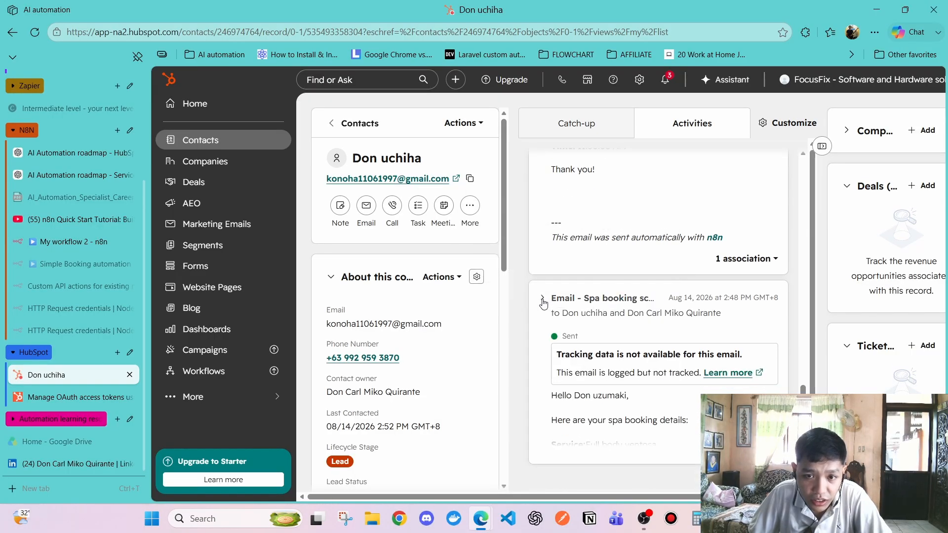
left_click(581, 416)
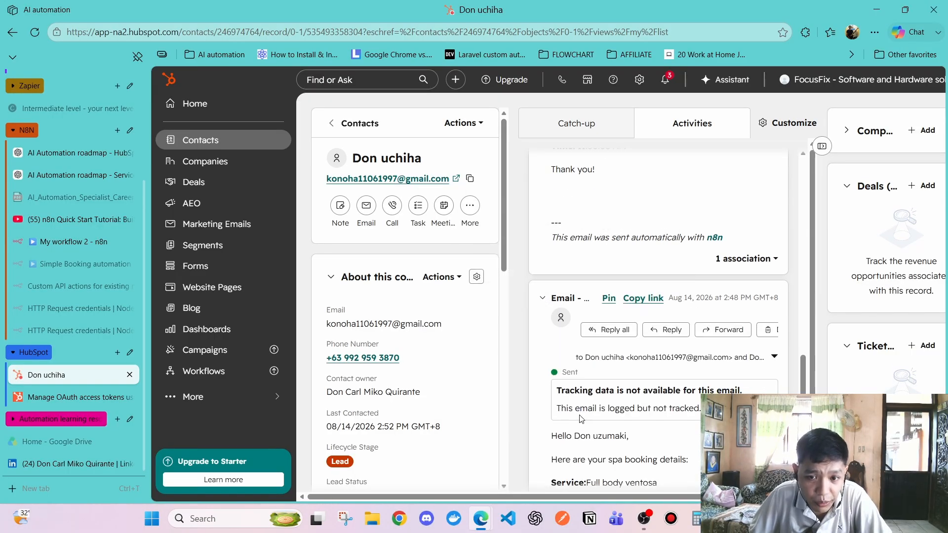
scroll(582, 414, "down", 3)
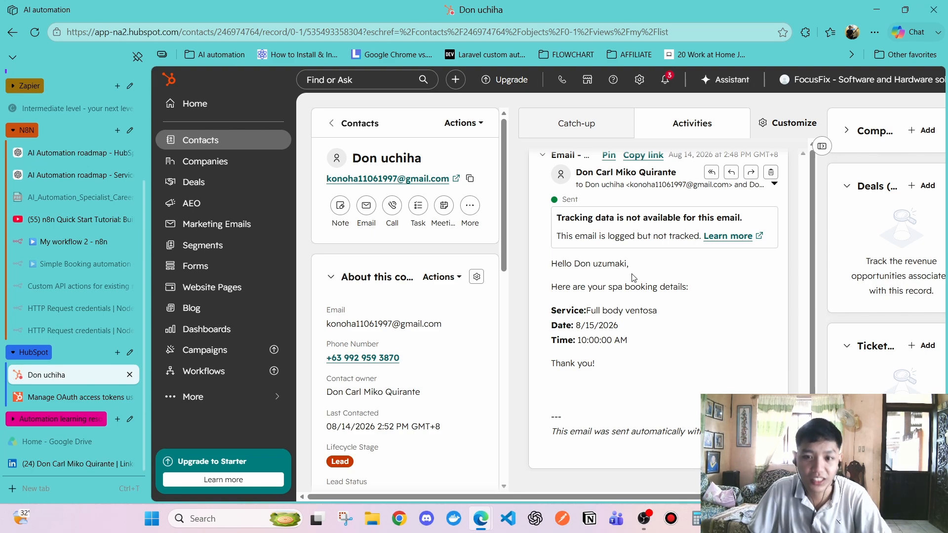
scroll(617, 296, "up", 2)
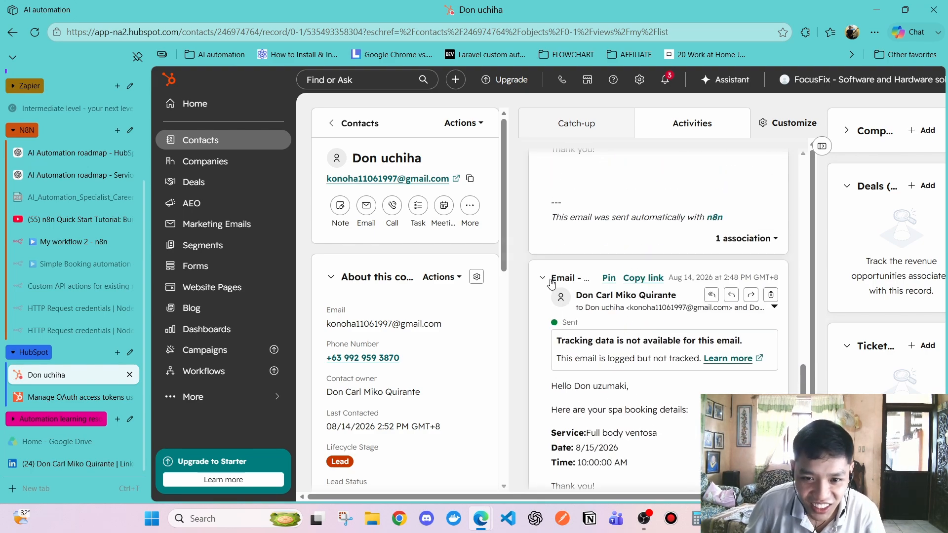
scroll(546, 279, "up", 7)
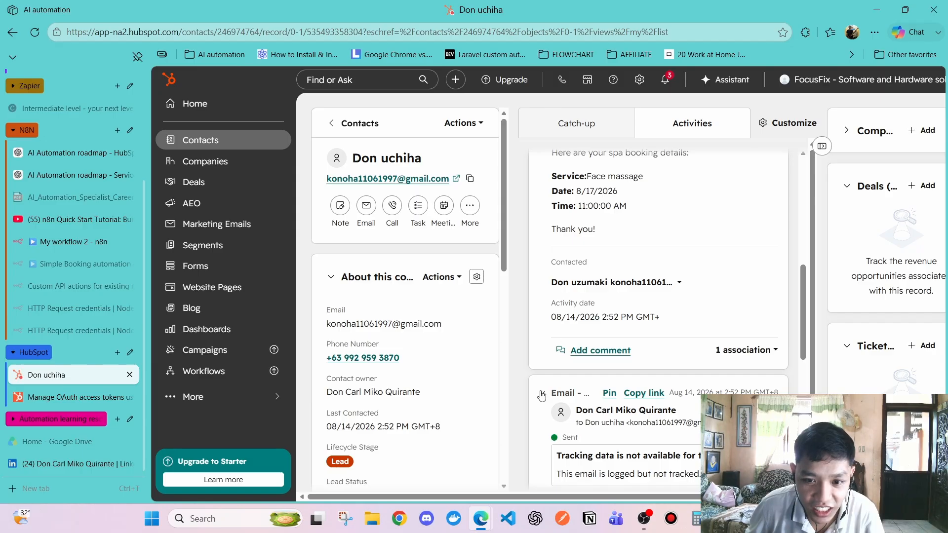
scroll(567, 280, "up", 3)
left_click(546, 280)
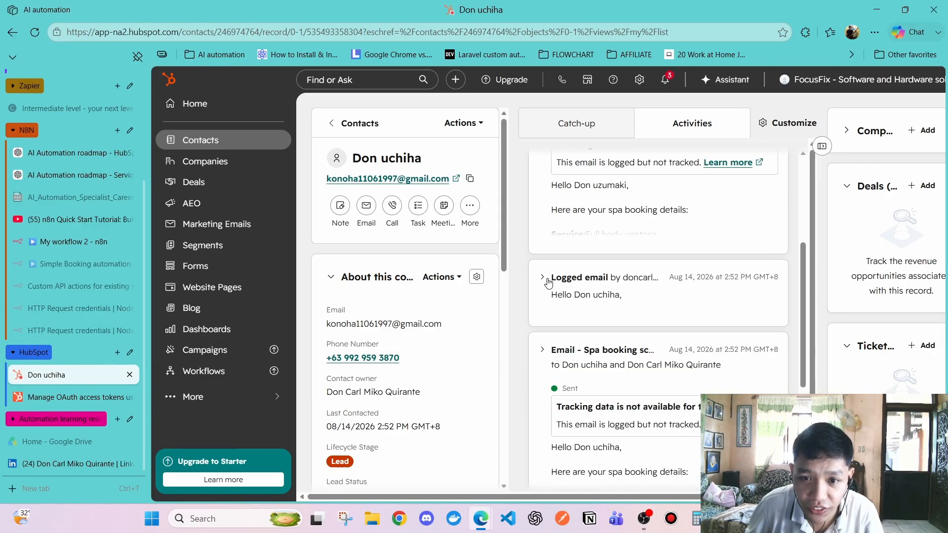
scroll(547, 283, "up", 4)
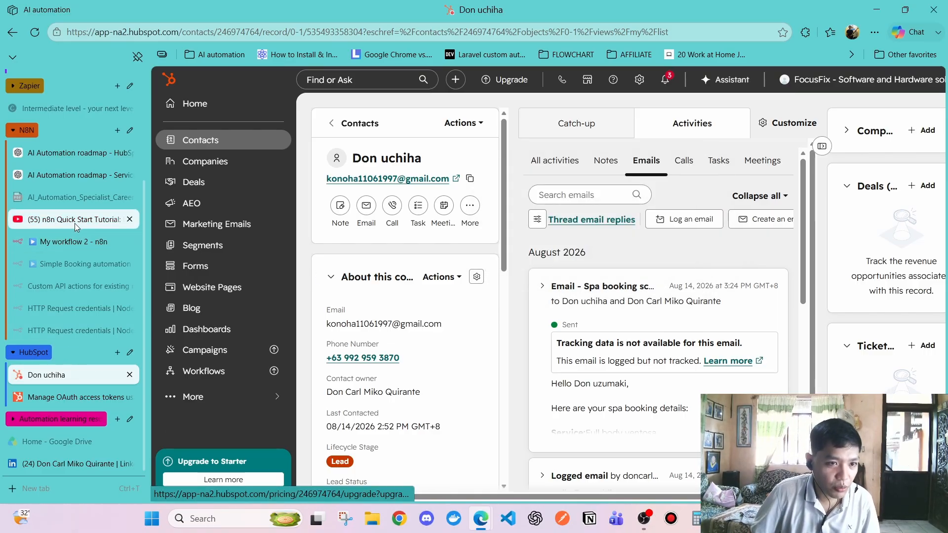
Change the engagement node's Operation from Get to Create
left_click(92, 246)
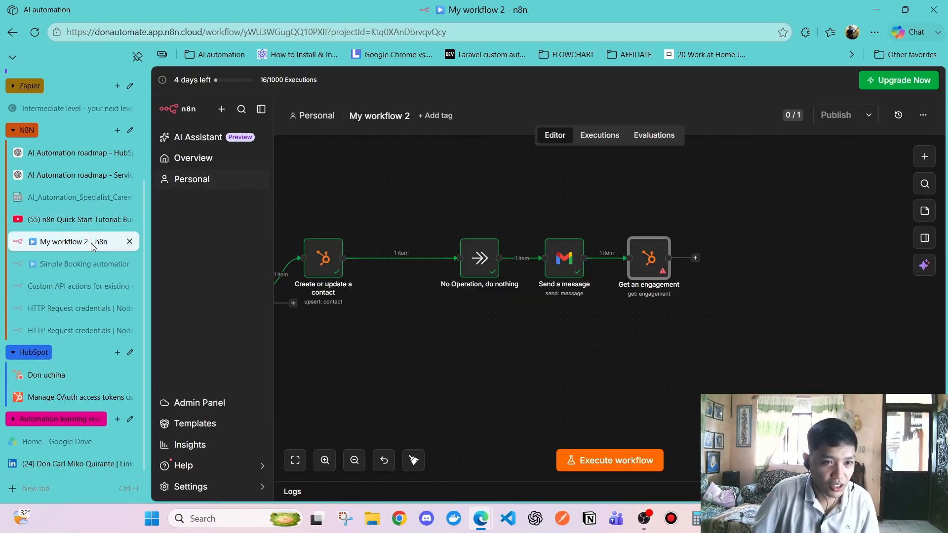
double_click(656, 267)
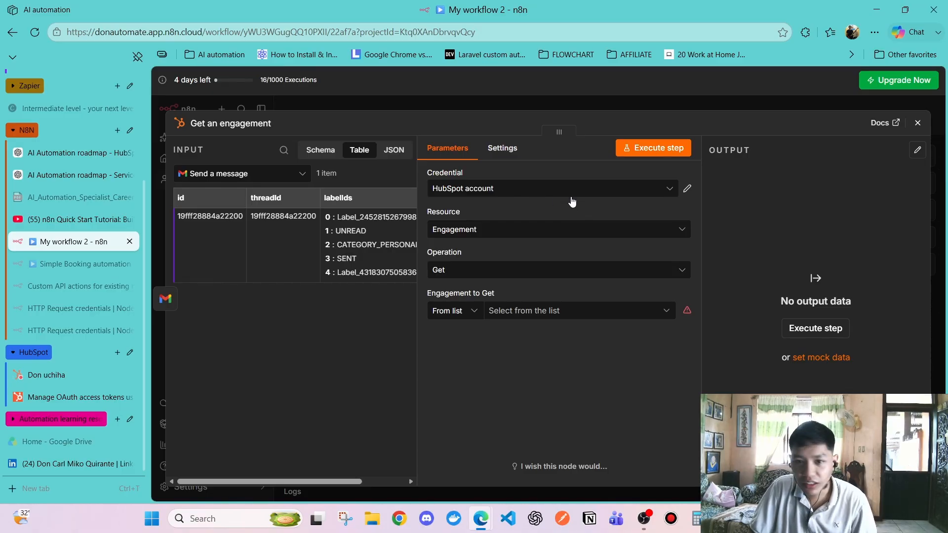
left_click(487, 269)
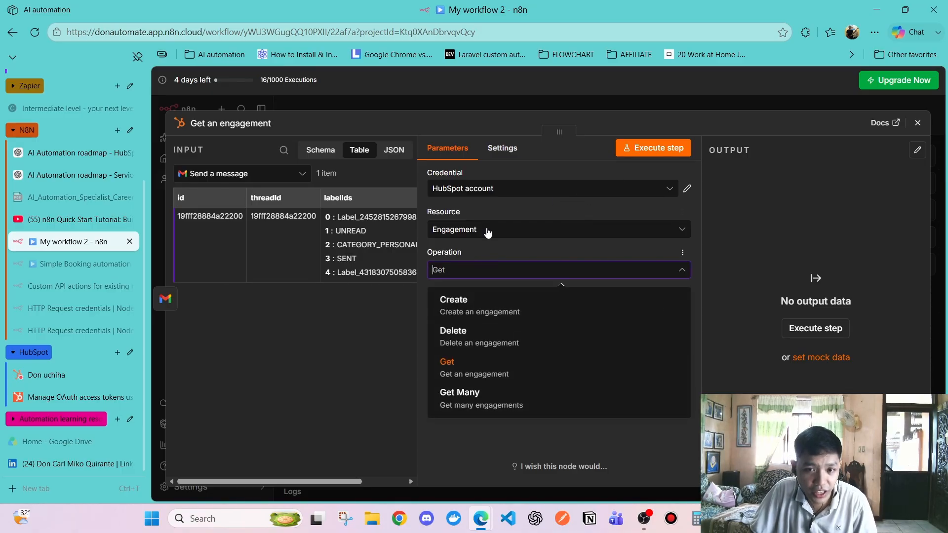
left_click(501, 313)
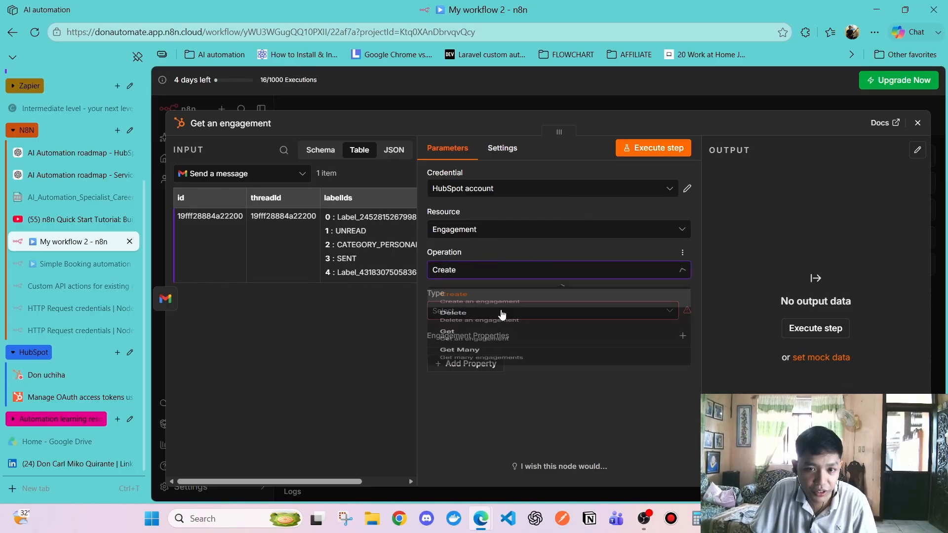
Recheck the contact's HubSpot emails, then bring up the engagement Type options in n8n
left_click(37, 378)
left_click(589, 170)
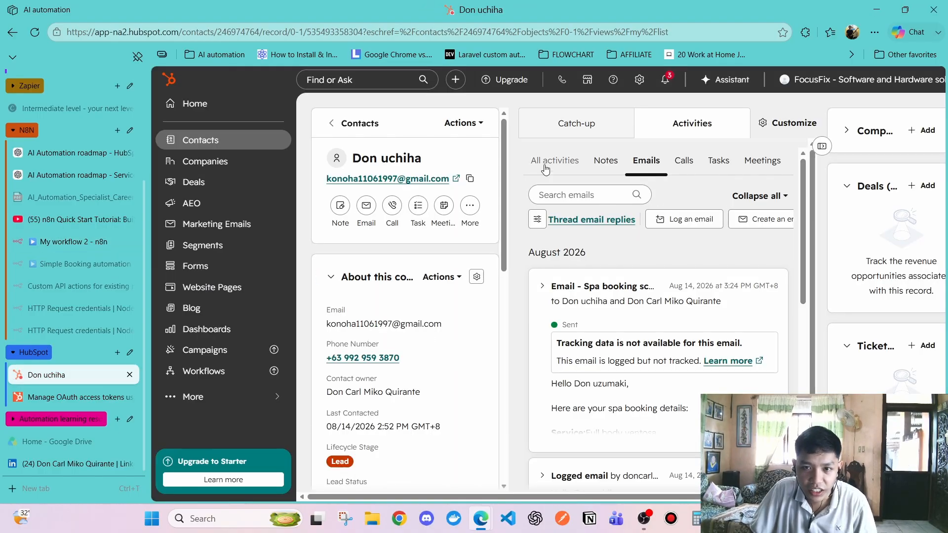
left_click(648, 162)
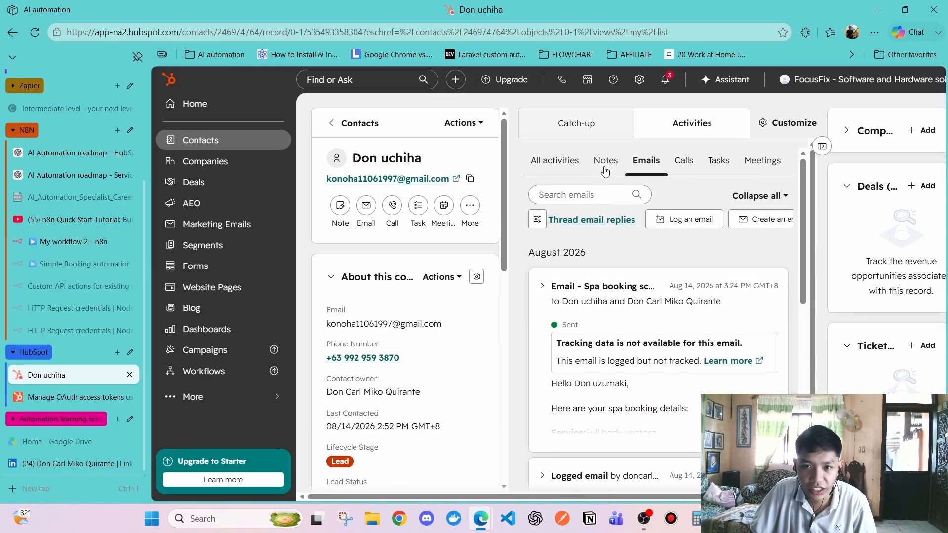
scroll(606, 330, "down", 3)
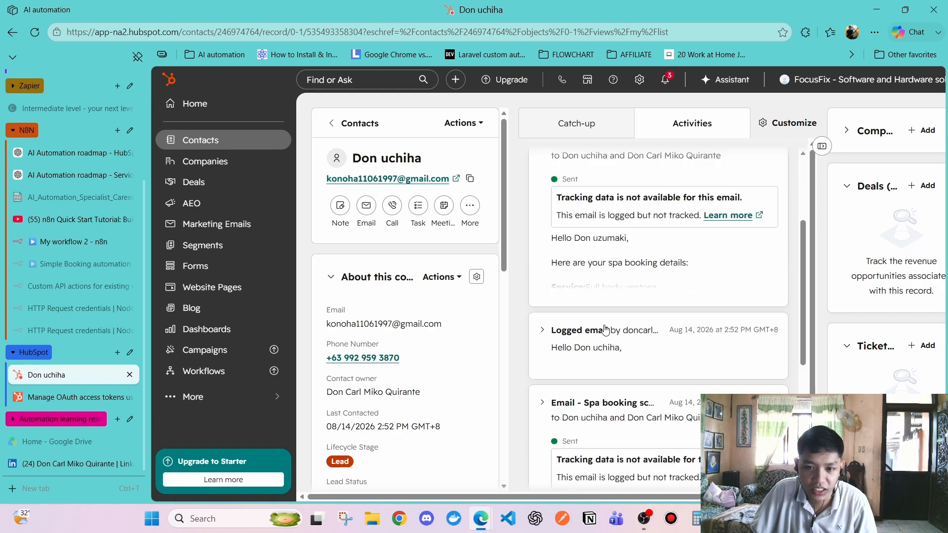
scroll(605, 330, "down", 1)
left_click(74, 241)
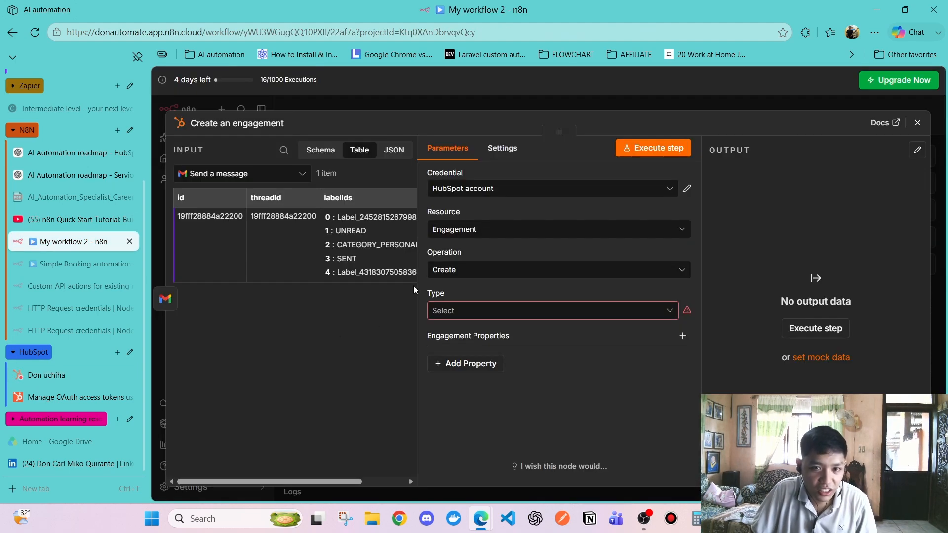
left_click(482, 311)
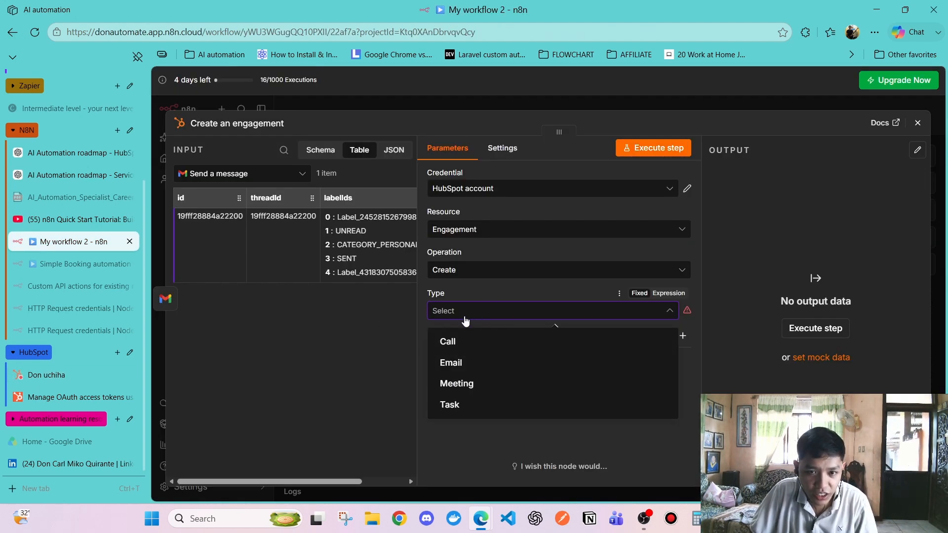
Compare the contact's Notes, Emails, Calls, Tasks and Meetings activity, ending on Emails
left_click(74, 375)
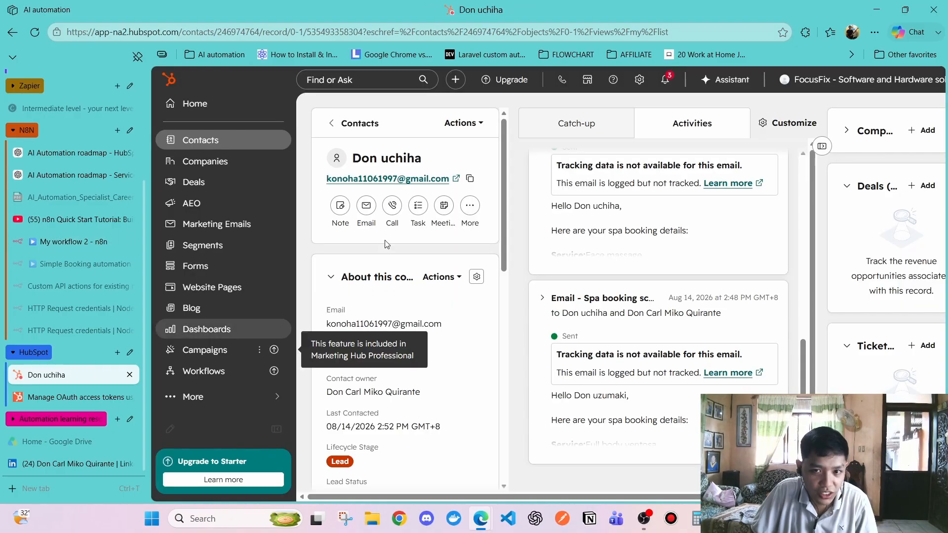
left_click(609, 165)
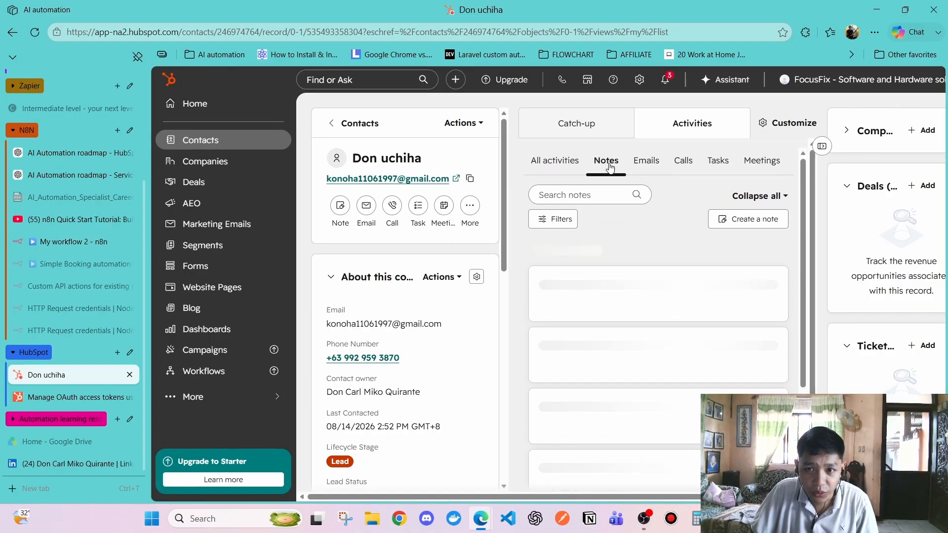
left_click(646, 162)
left_click(683, 162)
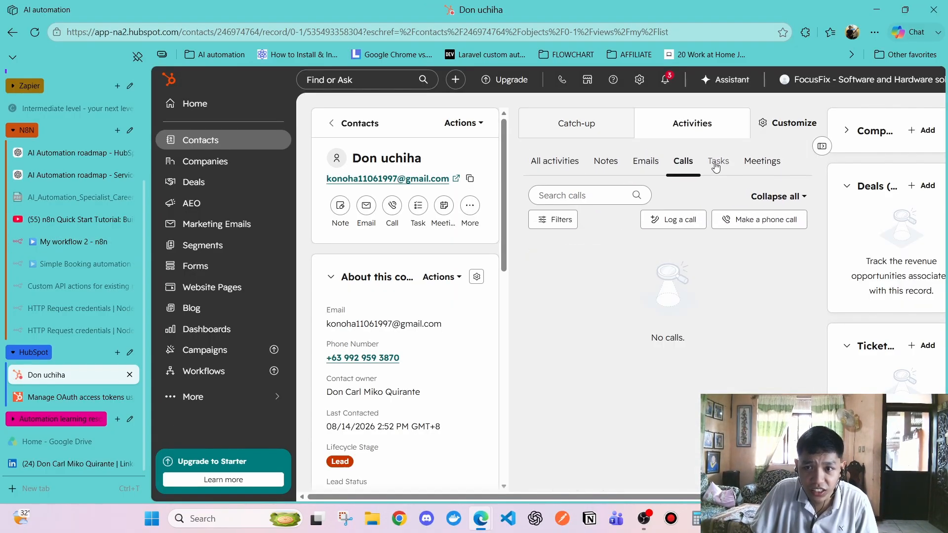
left_click(717, 163)
left_click(764, 165)
left_click(718, 163)
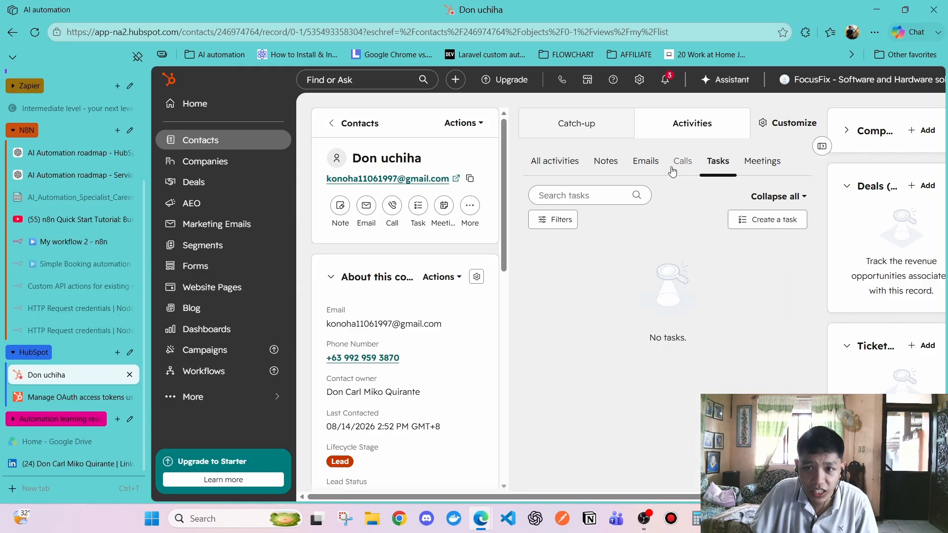
left_click(680, 163)
left_click(644, 161)
left_click(606, 162)
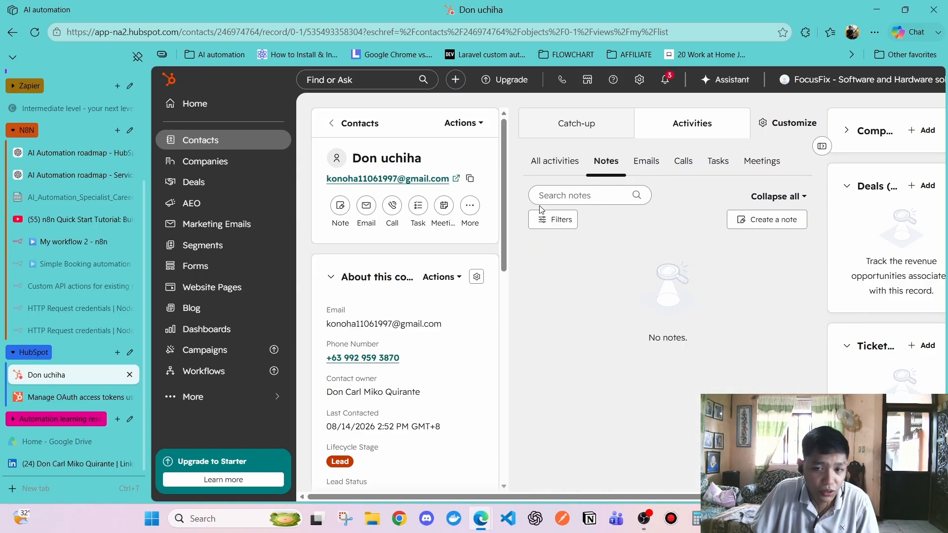
left_click(646, 163)
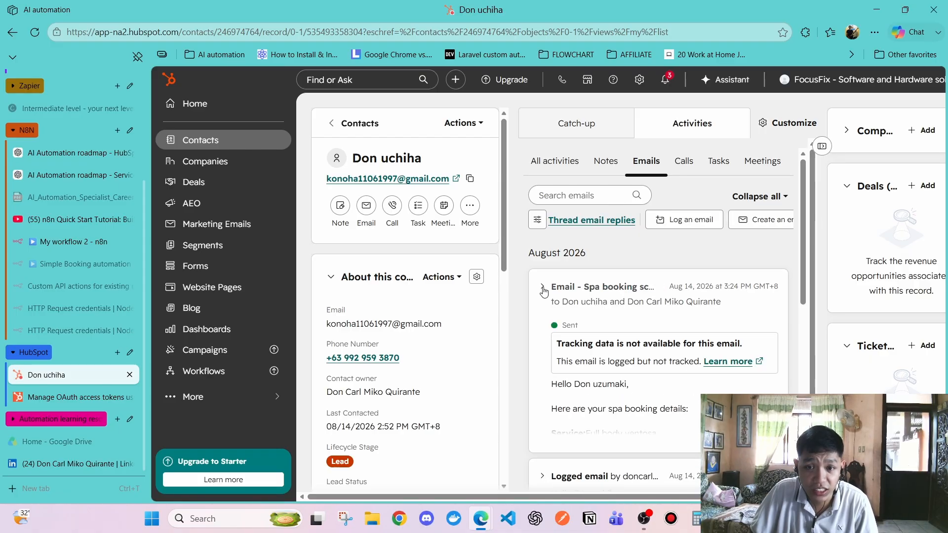
scroll(561, 290, "down", 4)
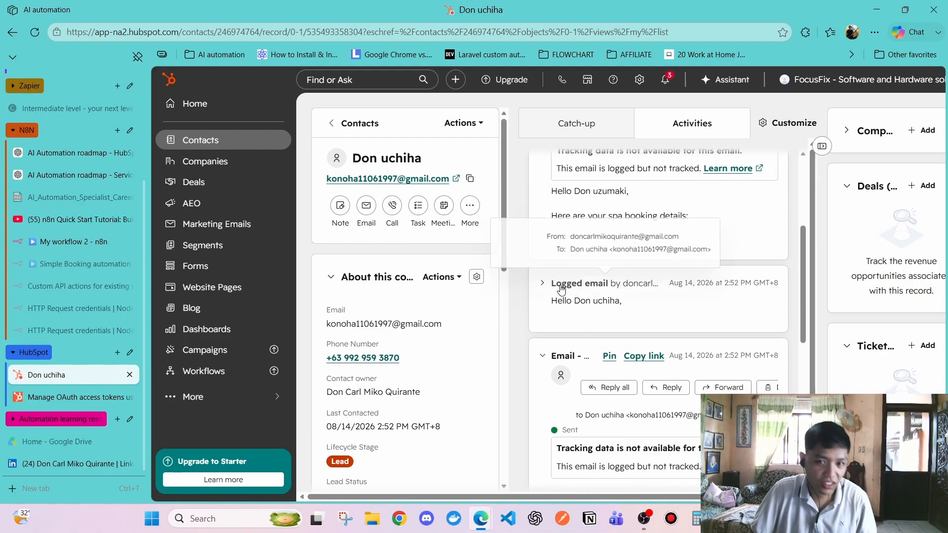
scroll(622, 288, "up", 4)
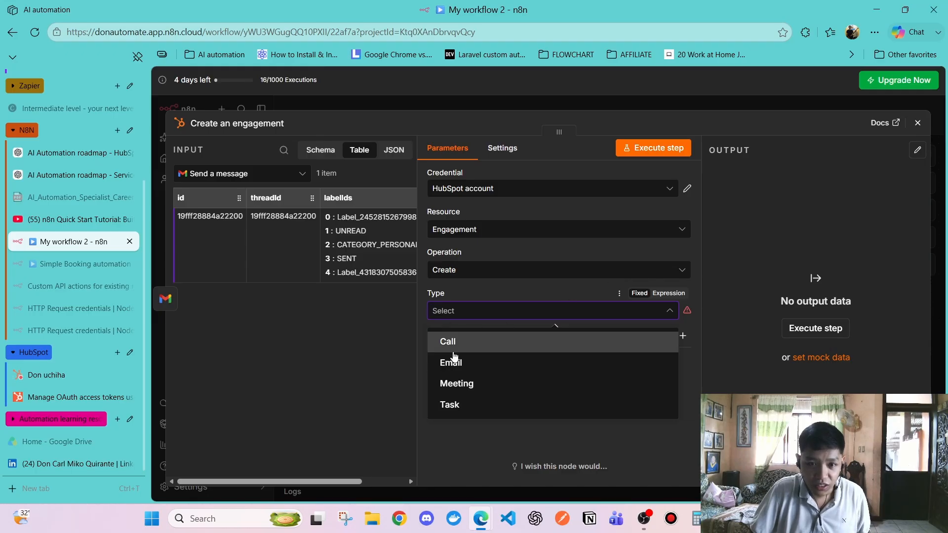
Set the engagement Type to Email, briefly trying Call and checking the metadata field list
left_click(482, 364)
left_click(475, 312)
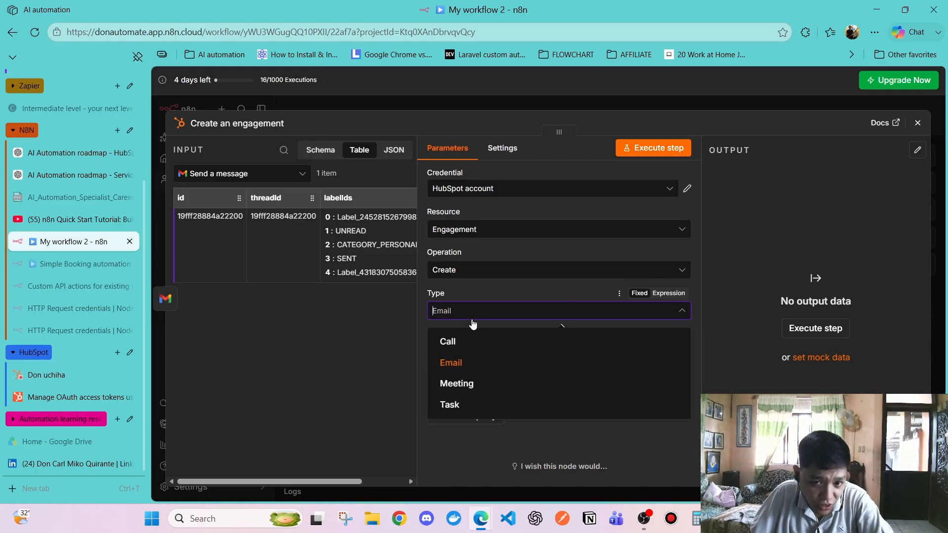
left_click(371, 340)
right_click(467, 336)
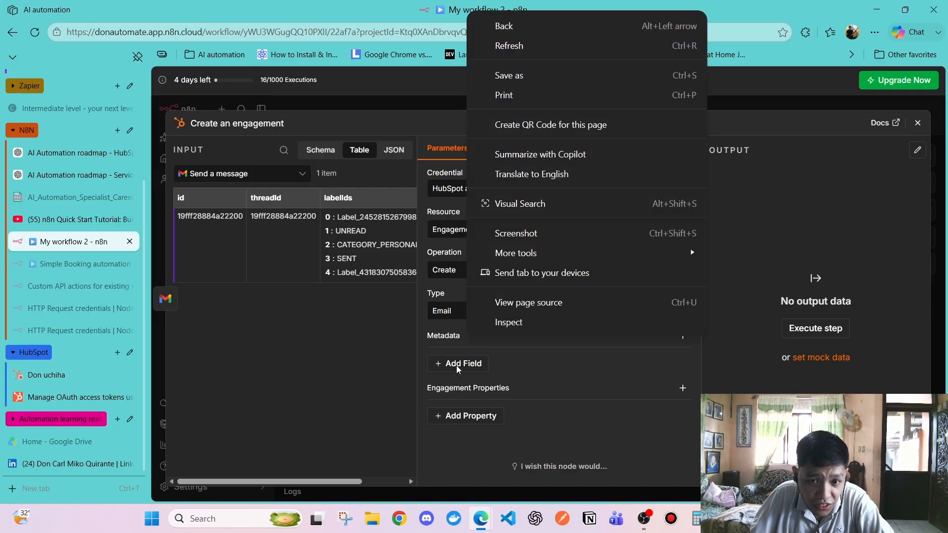
left_click(458, 369)
left_click(473, 365)
left_click(336, 379)
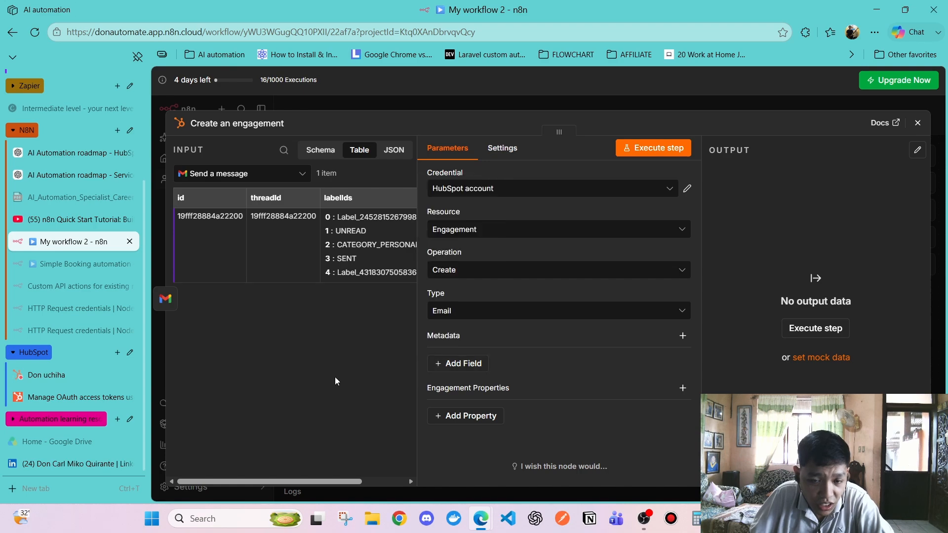
left_click(450, 310)
left_click(459, 341)
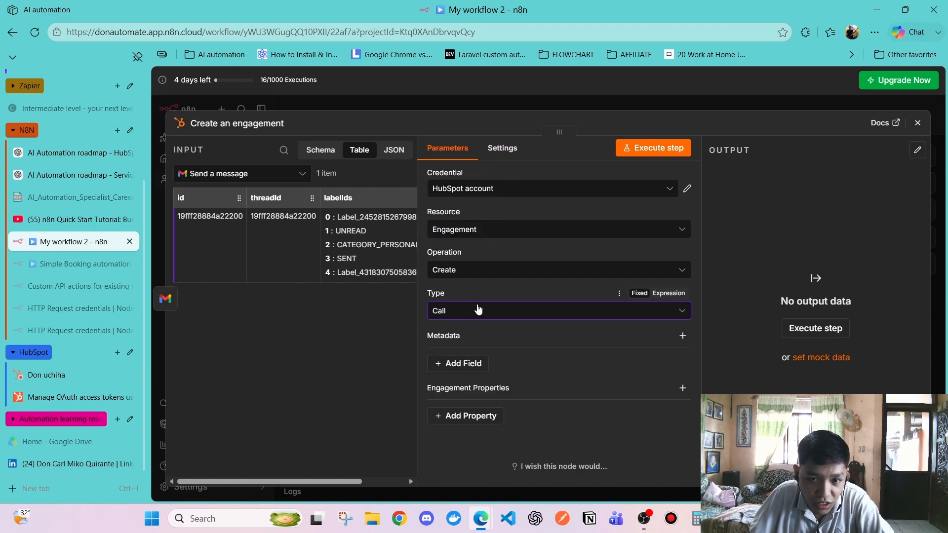
left_click(478, 310)
left_click(457, 363)
Keep Email as a fixed engagement type and close the Create an engagement node
left_click(681, 296)
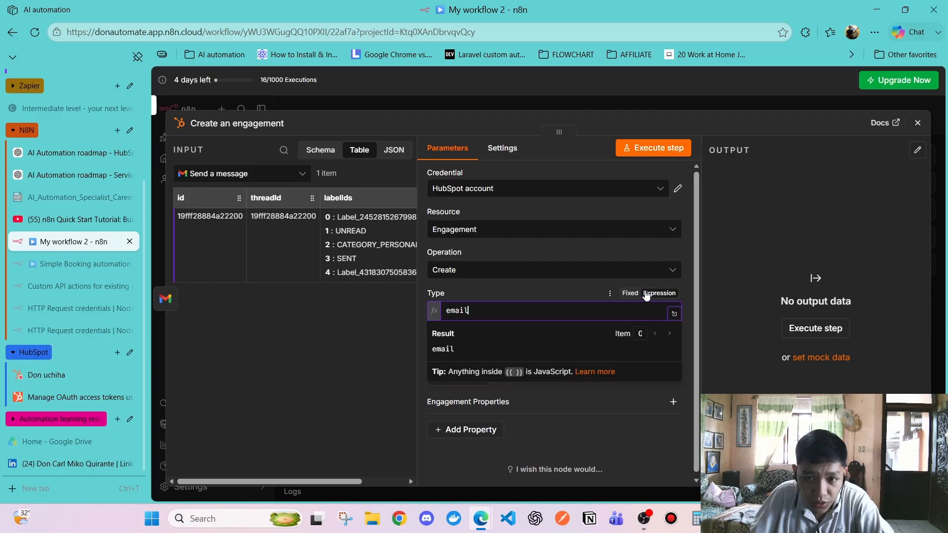
left_click(638, 293)
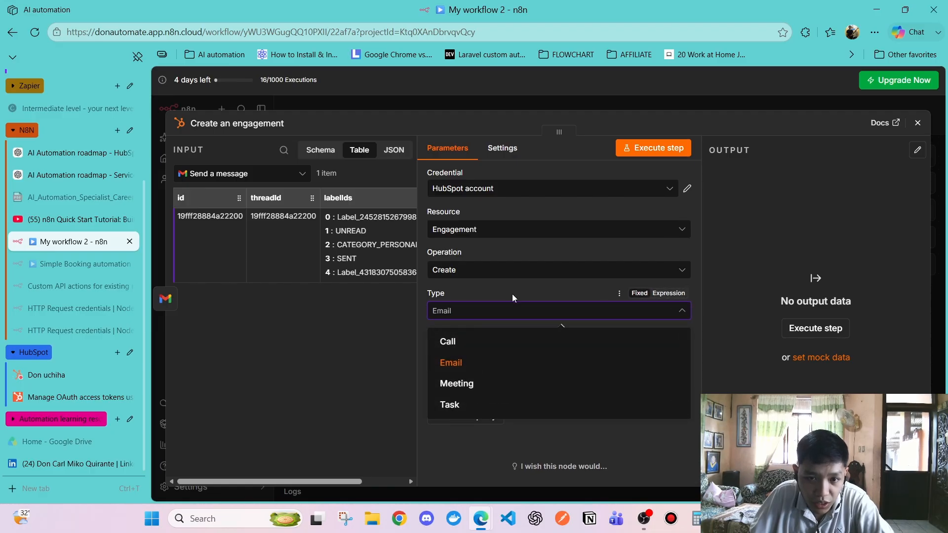
left_click(504, 310)
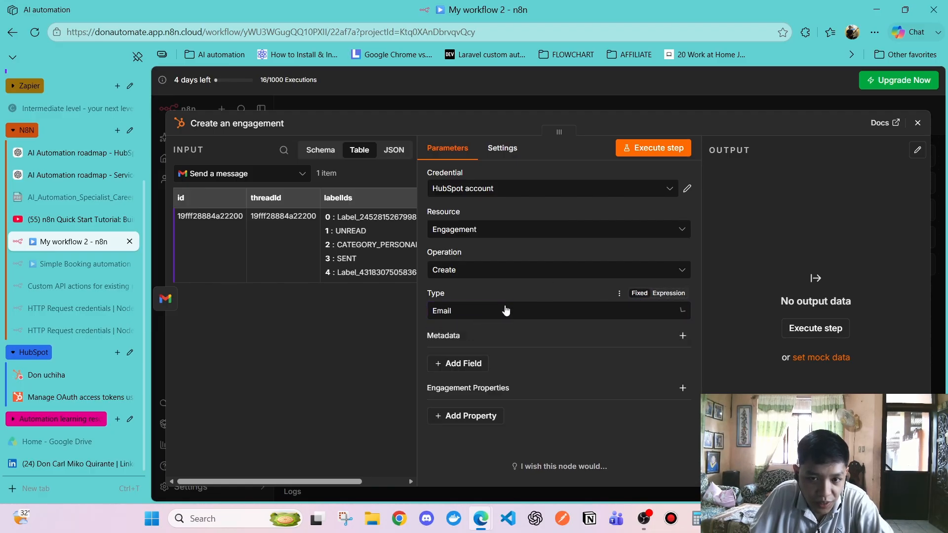
left_click(477, 315)
left_click(451, 363)
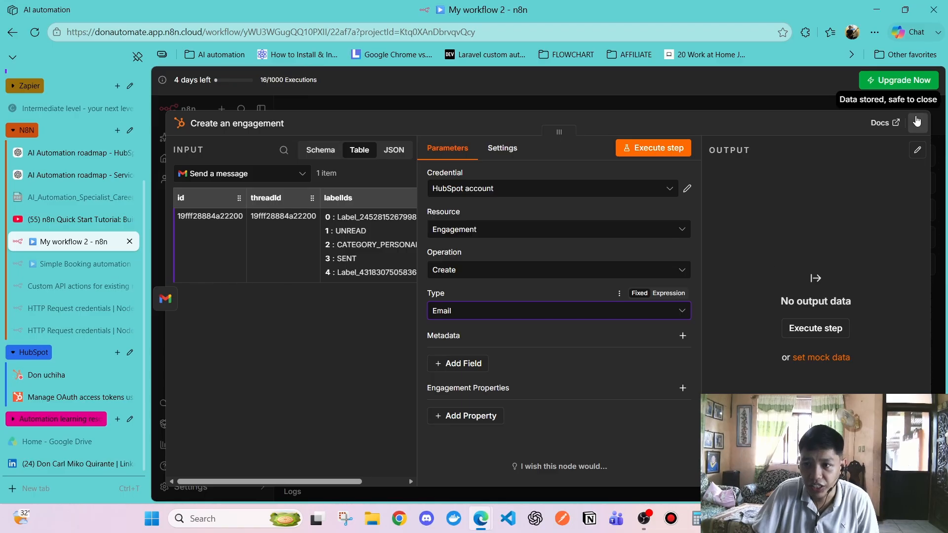
left_click(918, 122)
left_click(562, 270)
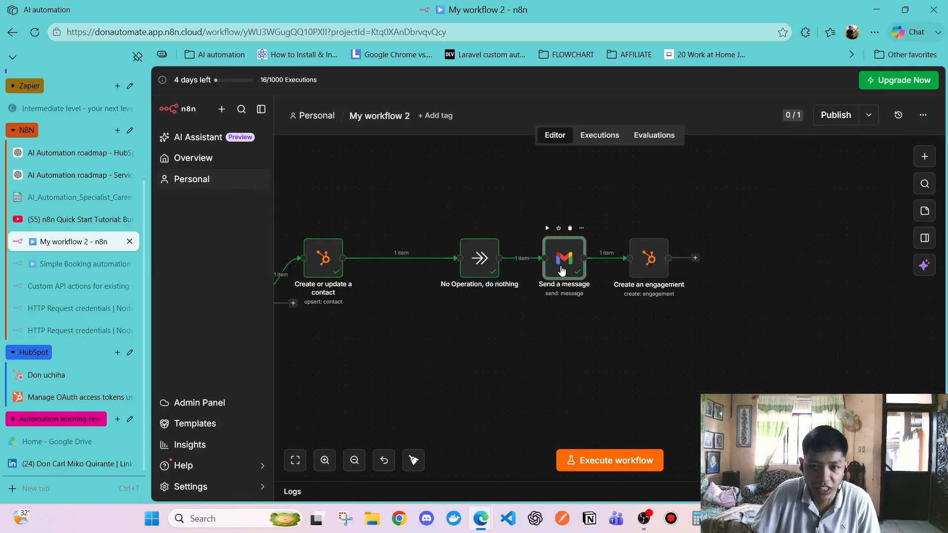
Review the Send a message node's settings, then close it
double_click(562, 270)
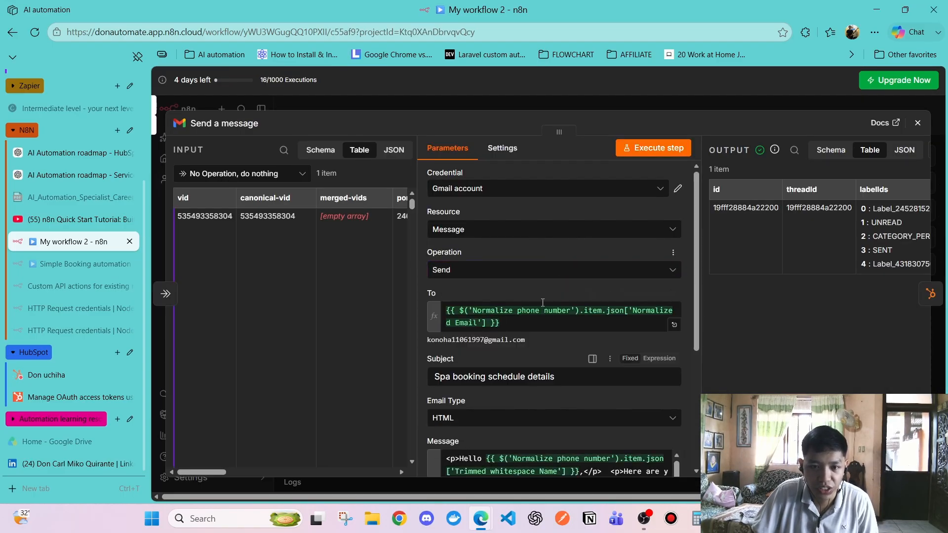
scroll(543, 302, "down", 4)
scroll(502, 278, "down", 1)
scroll(503, 279, "up", 1)
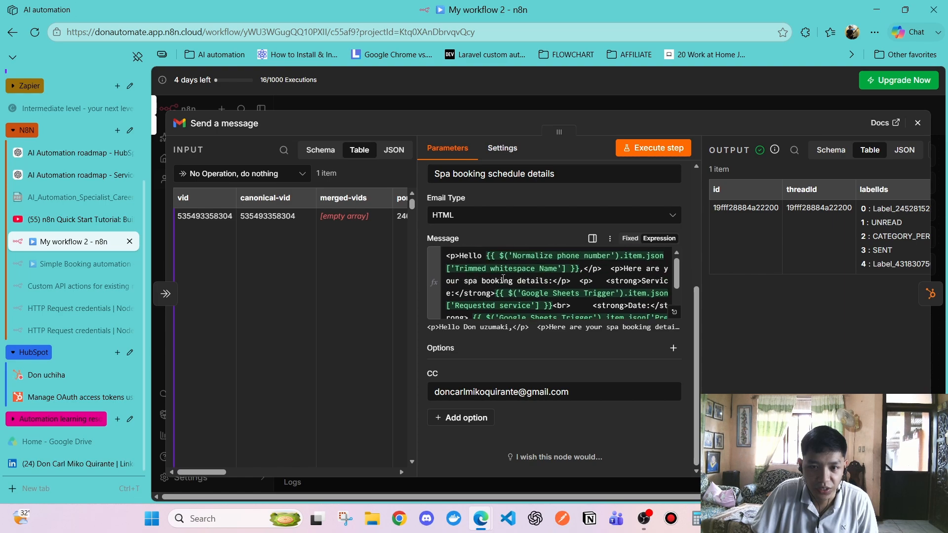
left_click(917, 123)
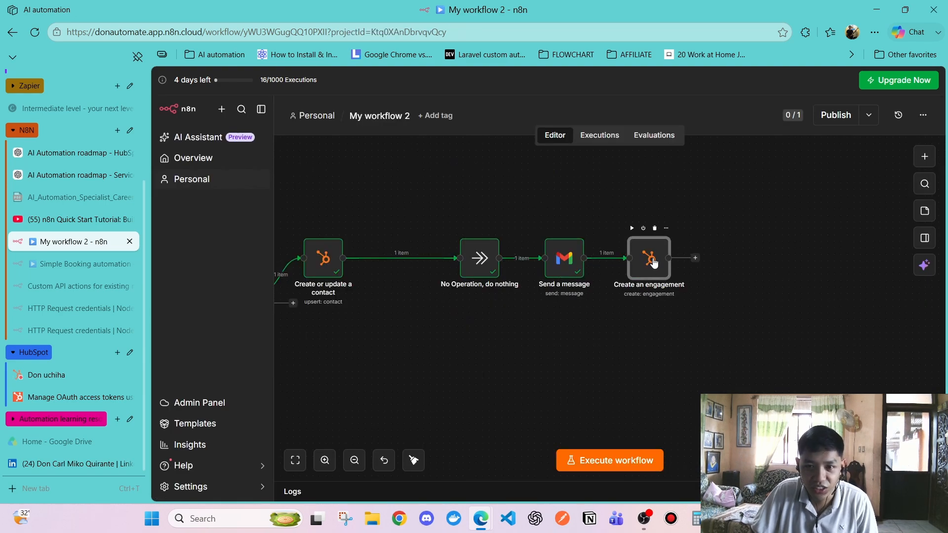
View the metadata fields Create an engagement can add, then close its panel
double_click(651, 260)
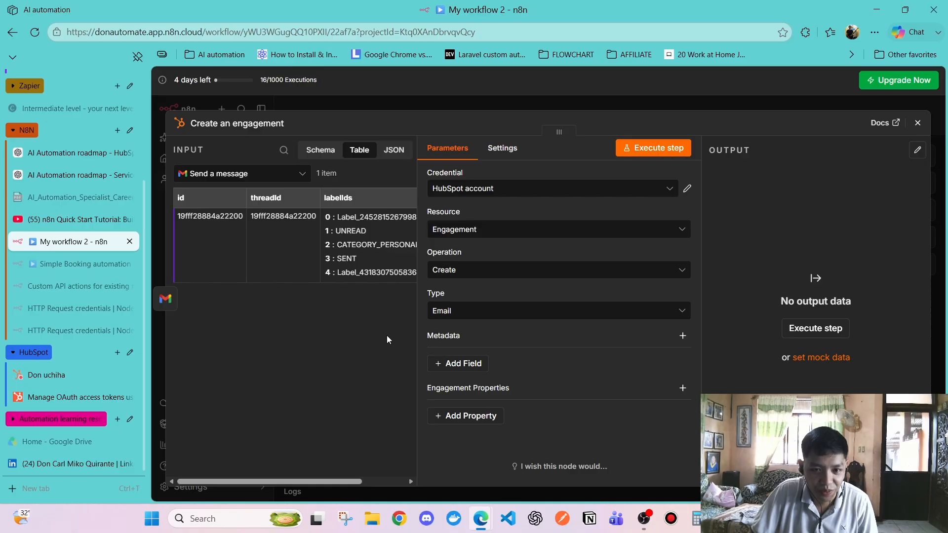
left_click(460, 363)
left_click(364, 365)
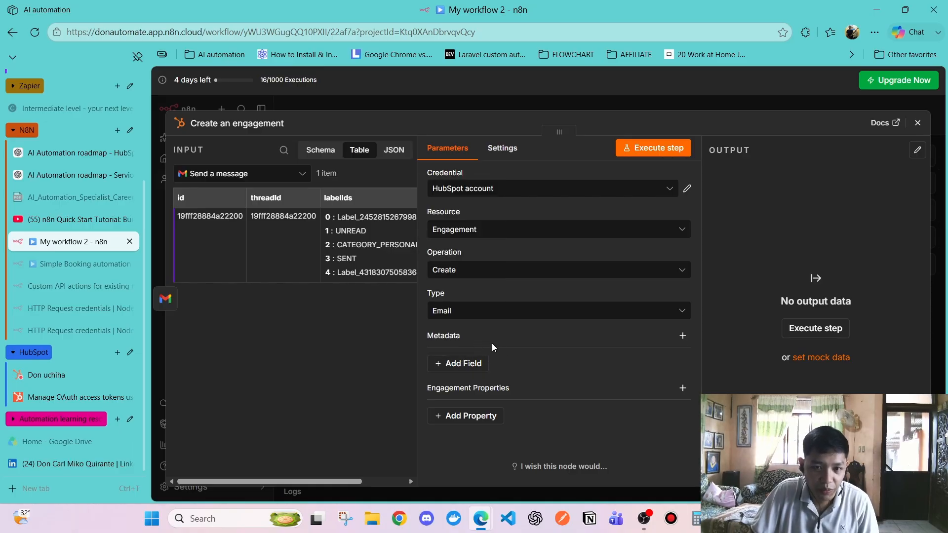
left_click(918, 123)
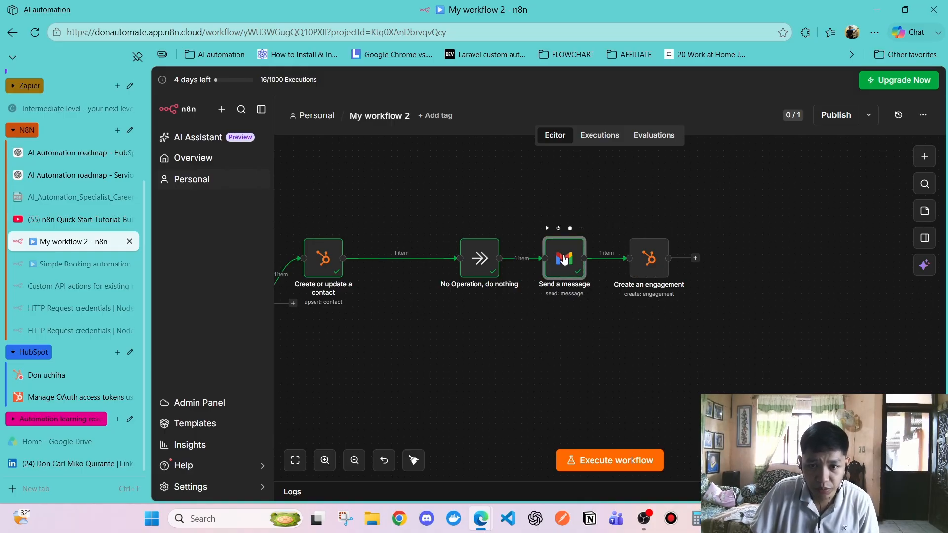
Move Create an engagement right after No Operation, with Send a message lined up after it
left_click(591, 360)
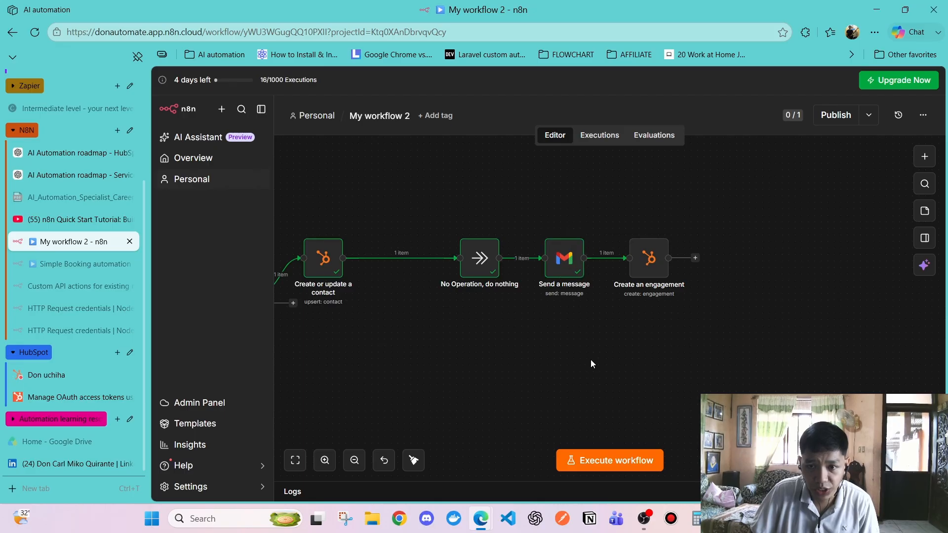
left_click(646, 274)
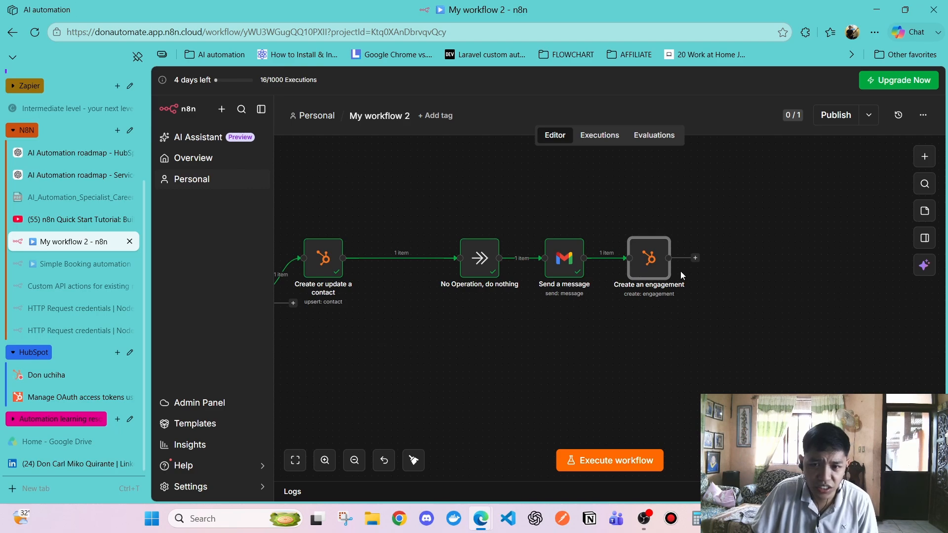
mouse_move(644, 271)
left_click(624, 337)
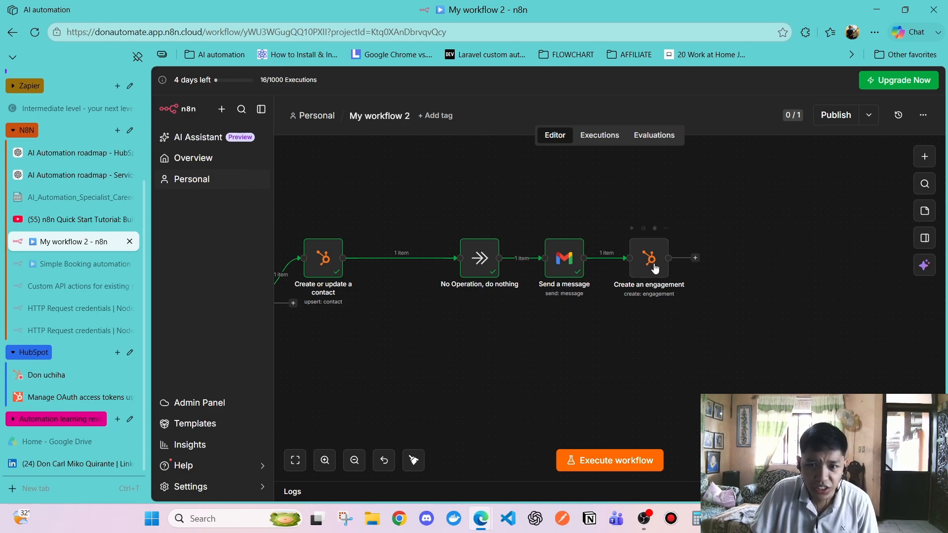
mouse_move(655, 267)
left_mouse_down()
mouse_move(612, 242)
mouse_move(548, 244)
mouse_move(663, 261)
left_mouse_up()
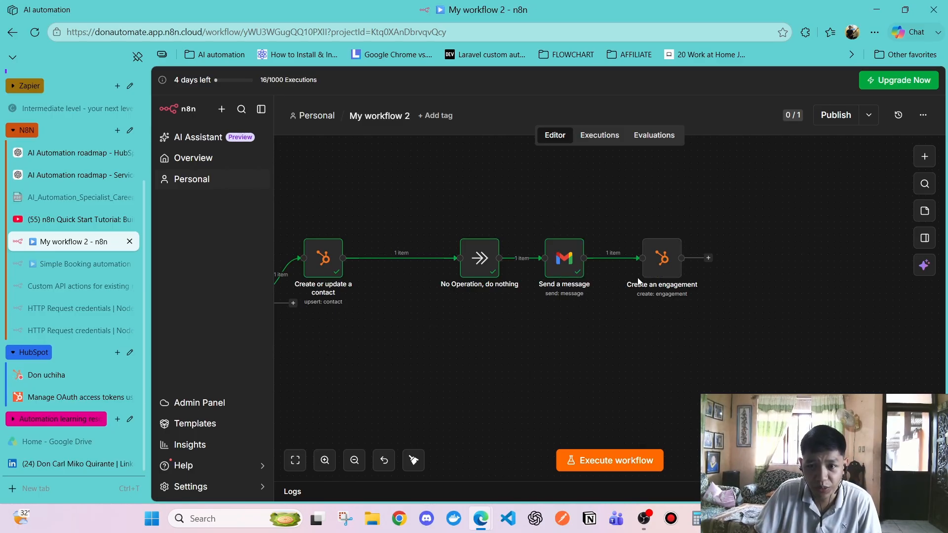
left_click_drag(570, 275, 616, 359)
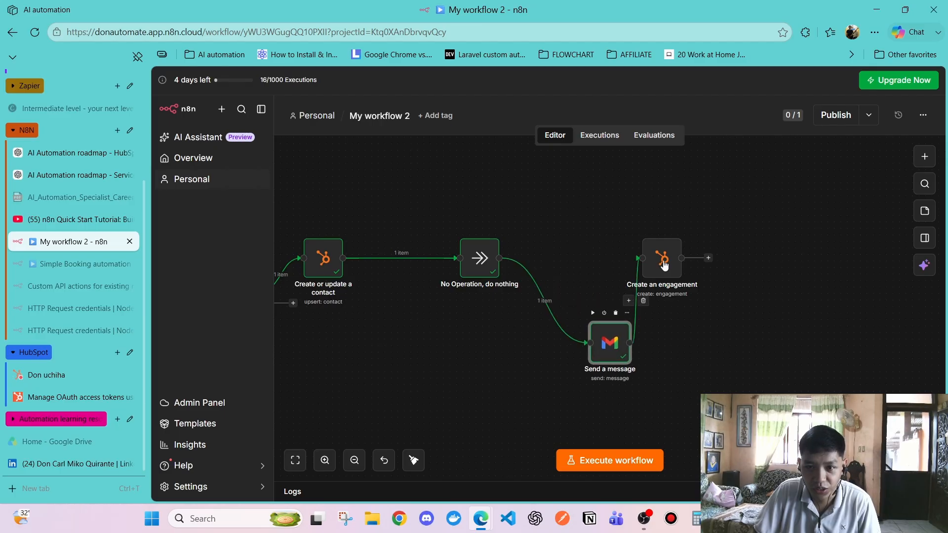
left_click_drag(662, 255, 554, 260)
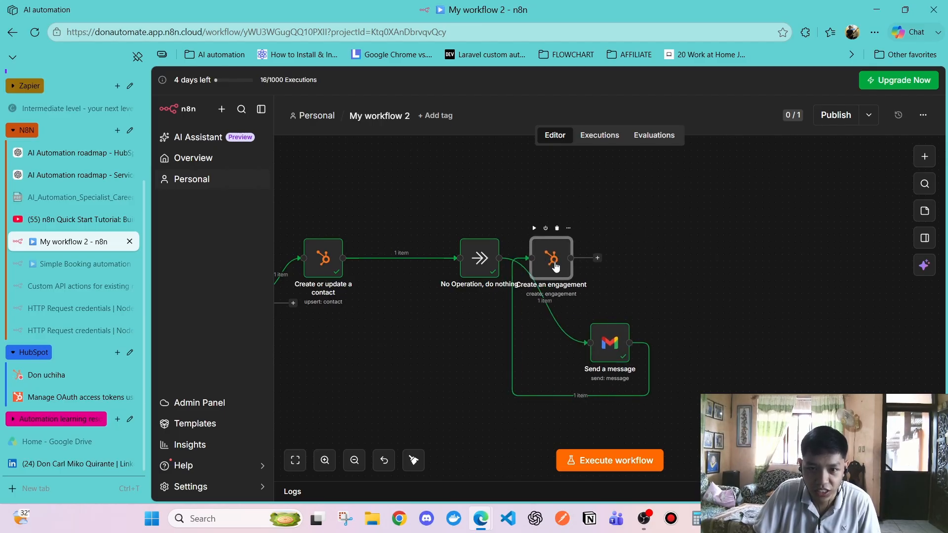
left_click_drag(610, 338, 638, 258)
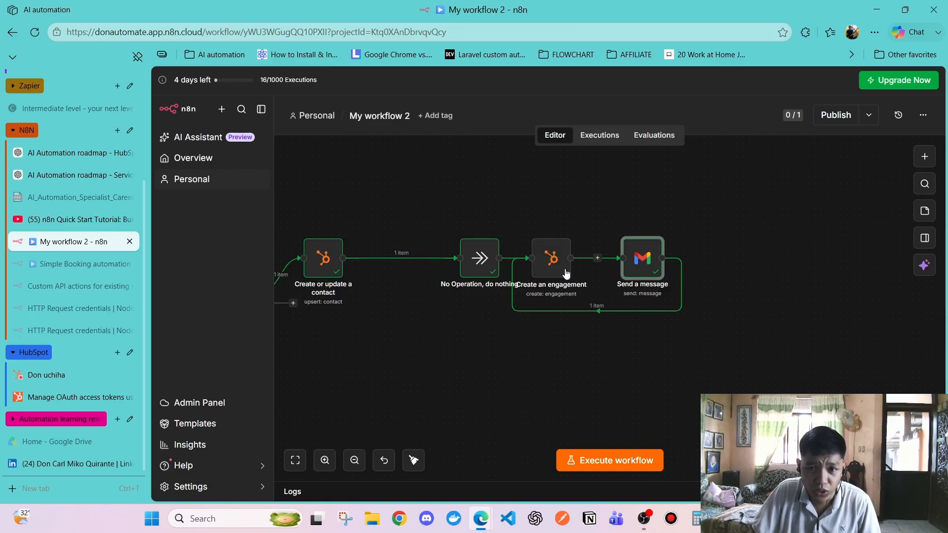
Check the new node order, then switch to the contact's HubSpot record
left_click(547, 272)
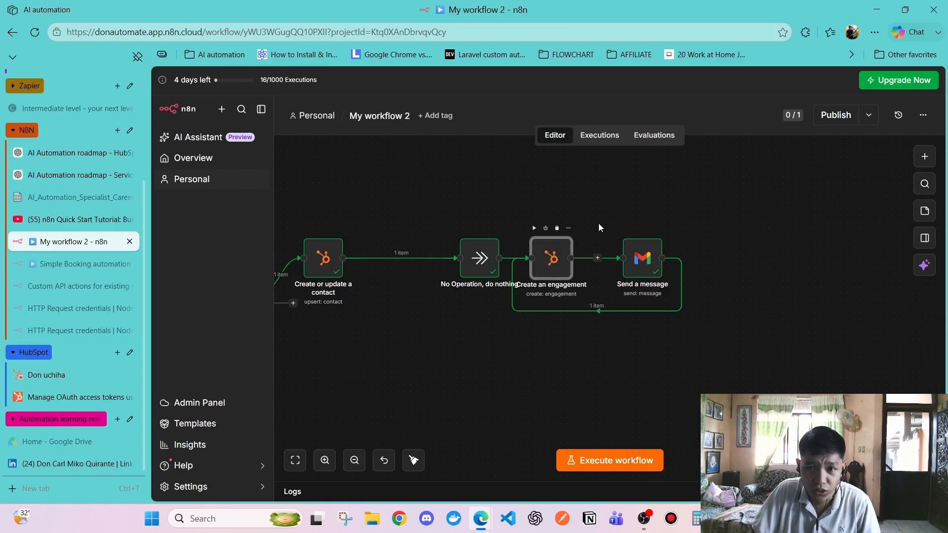
left_click(642, 259)
left_click(551, 274)
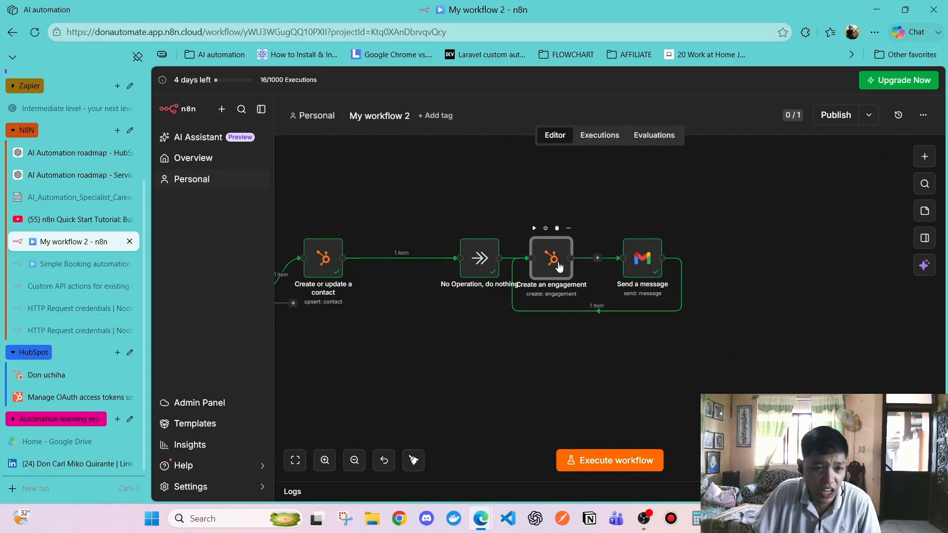
left_click(52, 378)
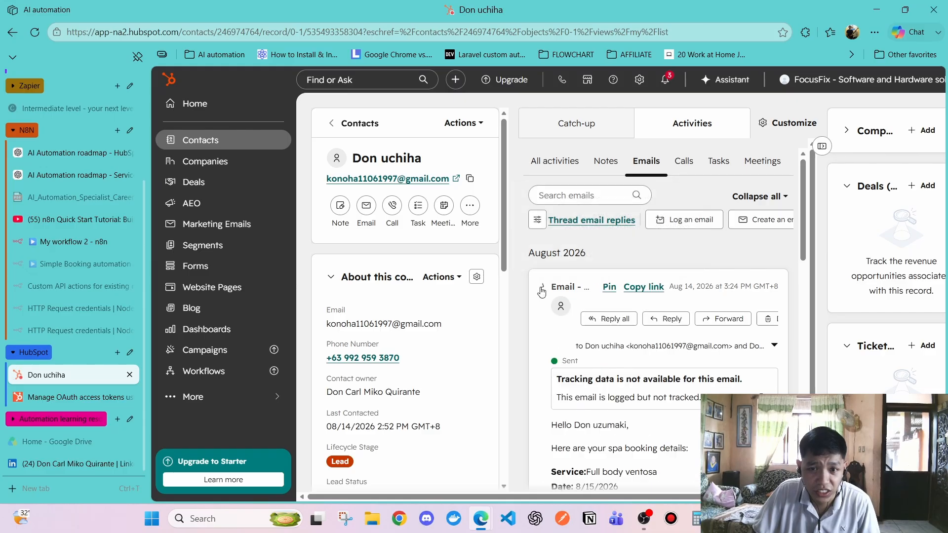
Expand the logged spa booking email on the HubSpot contact to read its body
left_click(69, 242)
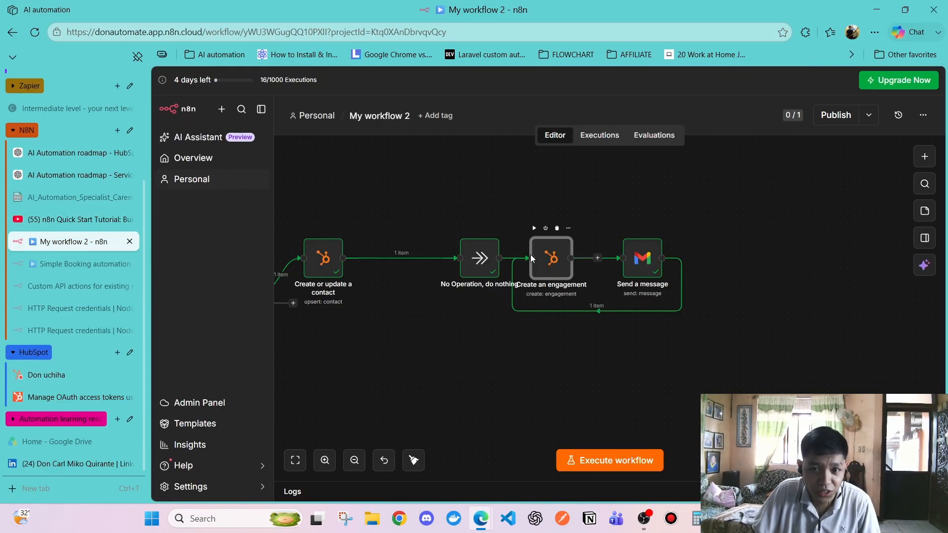
left_click(51, 374)
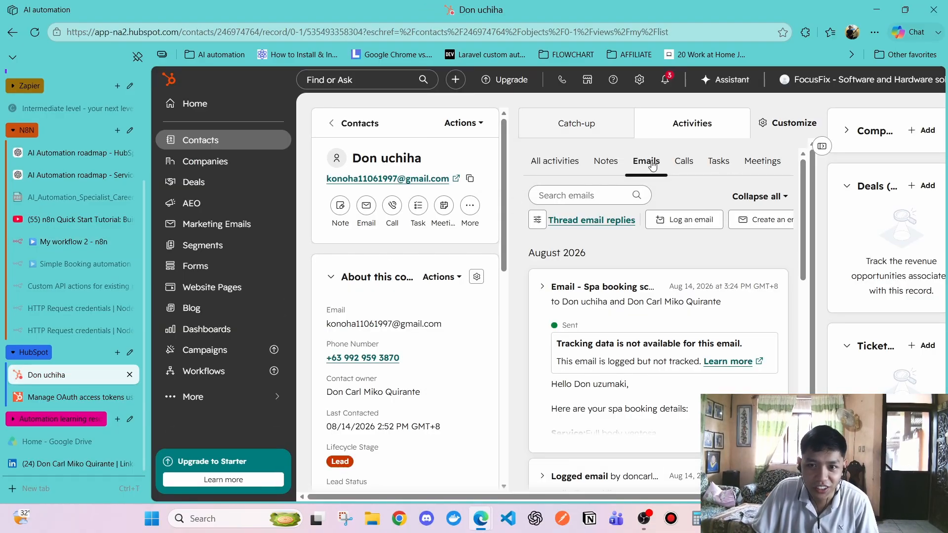
scroll(591, 283, "down", 2)
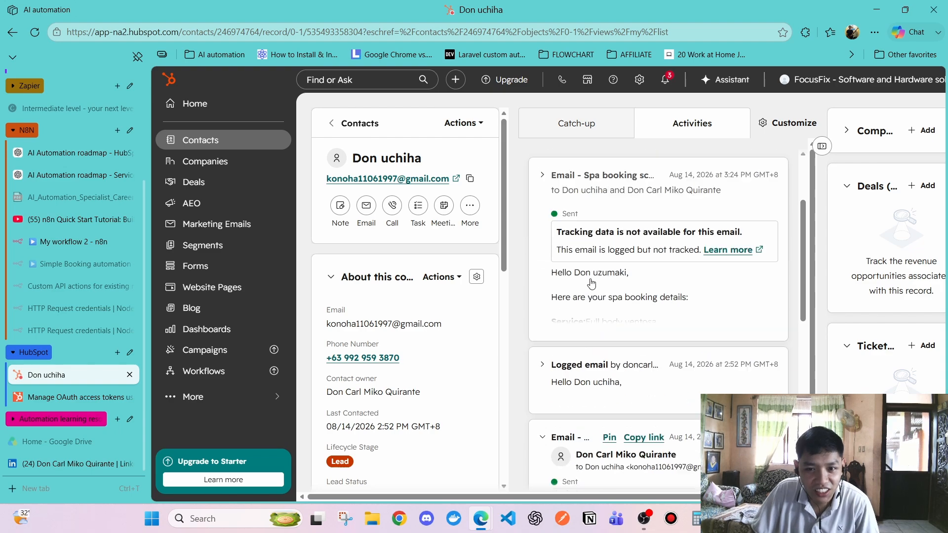
left_click(593, 285)
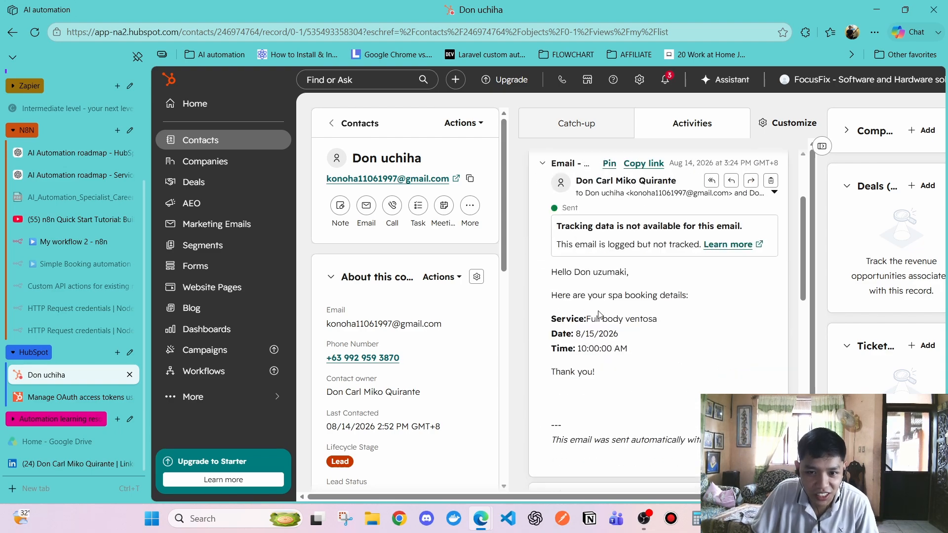
scroll(599, 315, "up", 2)
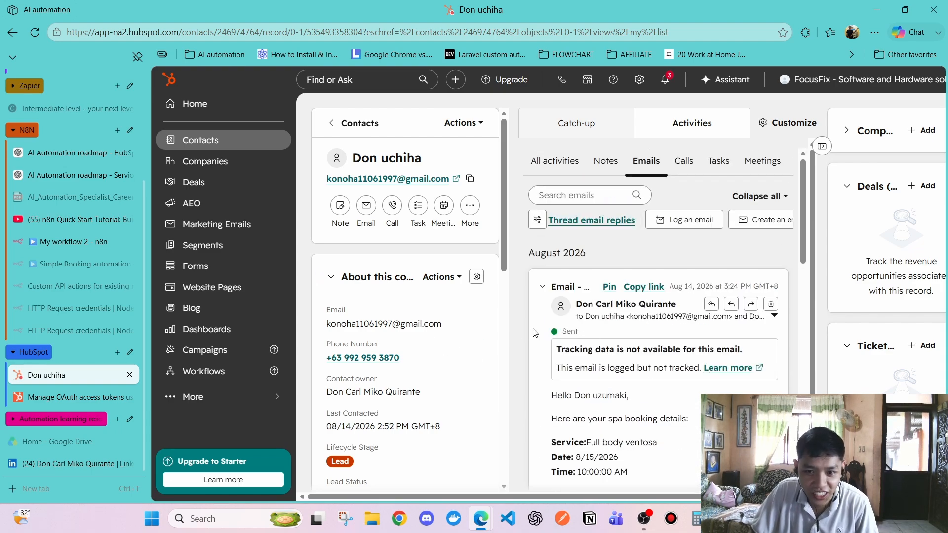
scroll(543, 316, "down", 2)
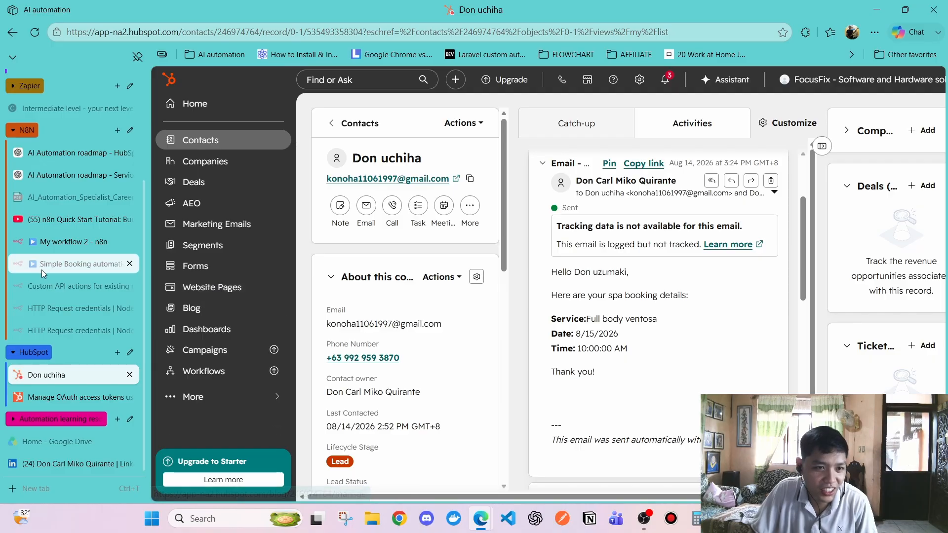
Compare against the Send a message node in n8n, then return to the workflow
left_click(72, 241)
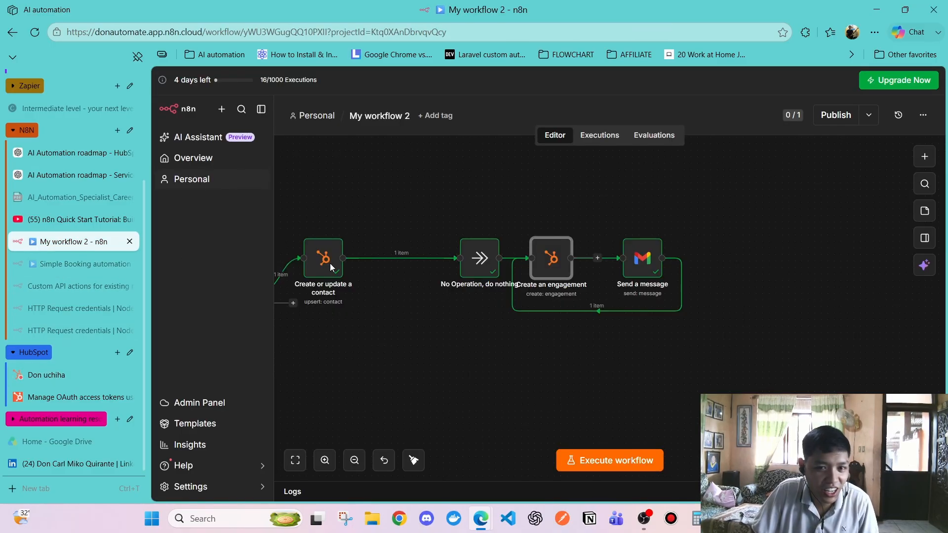
double_click(644, 260)
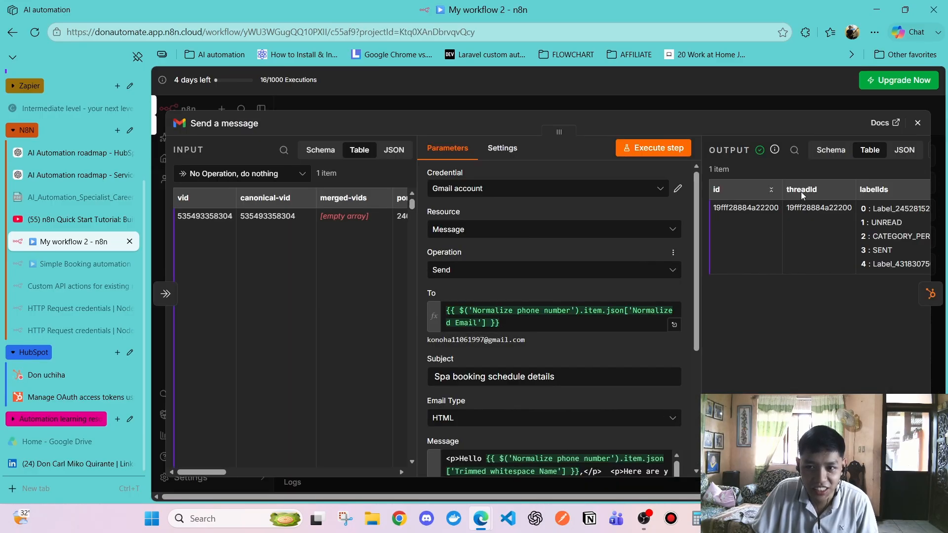
left_click(918, 124)
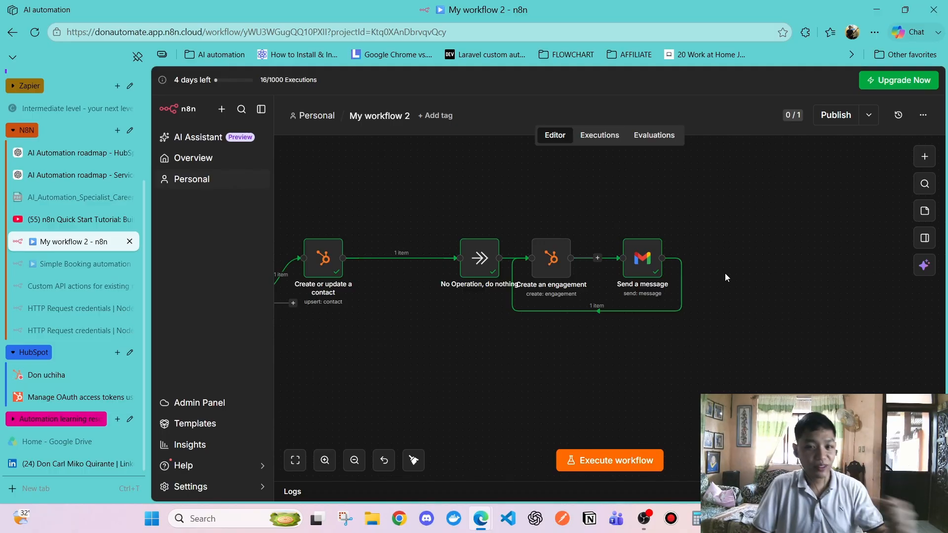
left_click(49, 376)
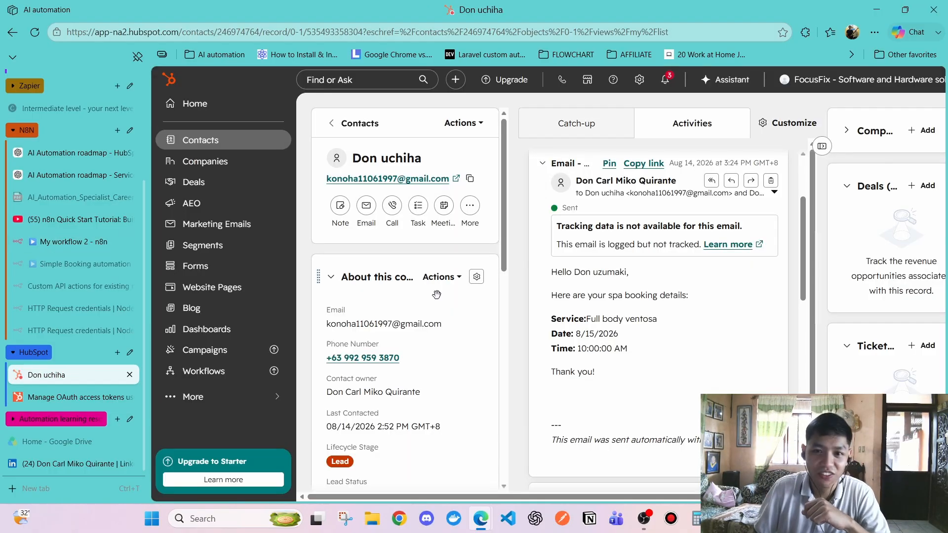
scroll(662, 190, "up", 3)
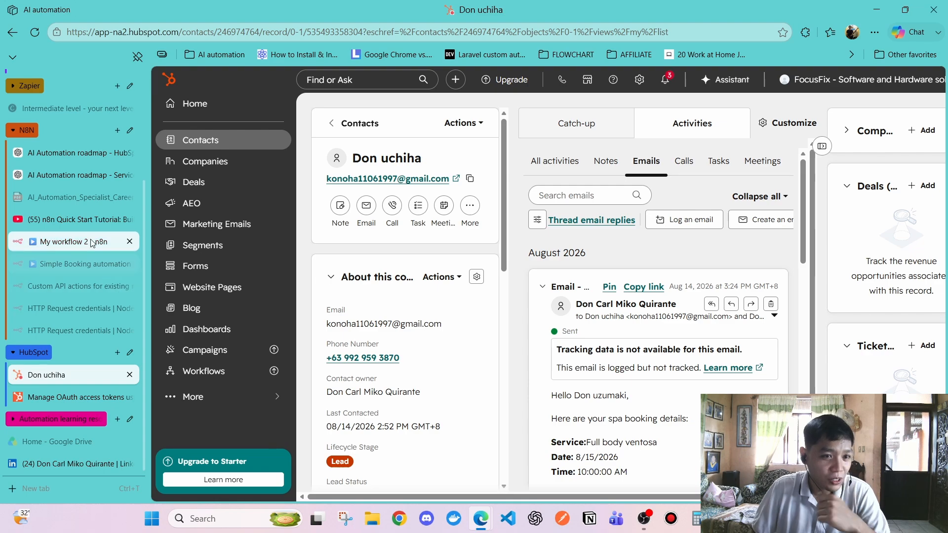
left_click(76, 223)
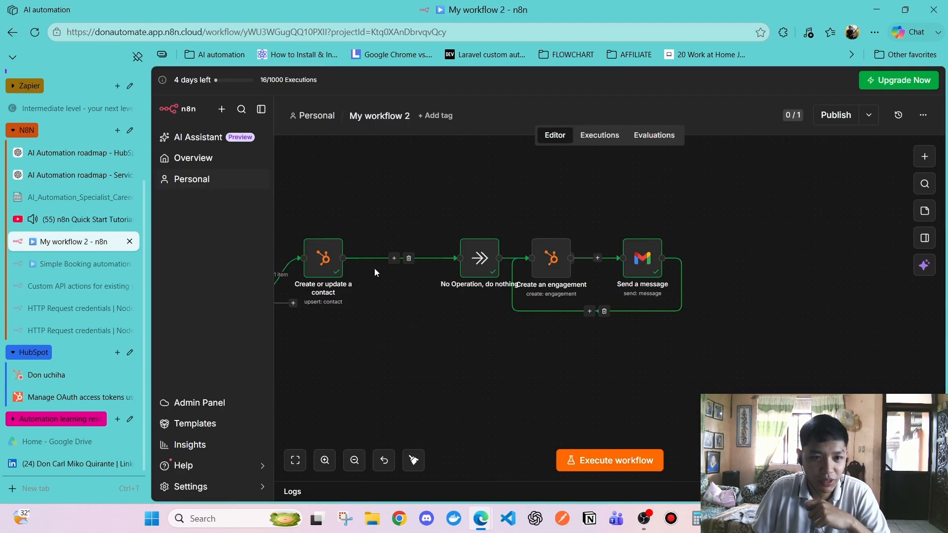
Reorder the canvas so Create an engagement follows Send a message, and close the tutorial page
left_click(74, 219)
left_click(74, 242)
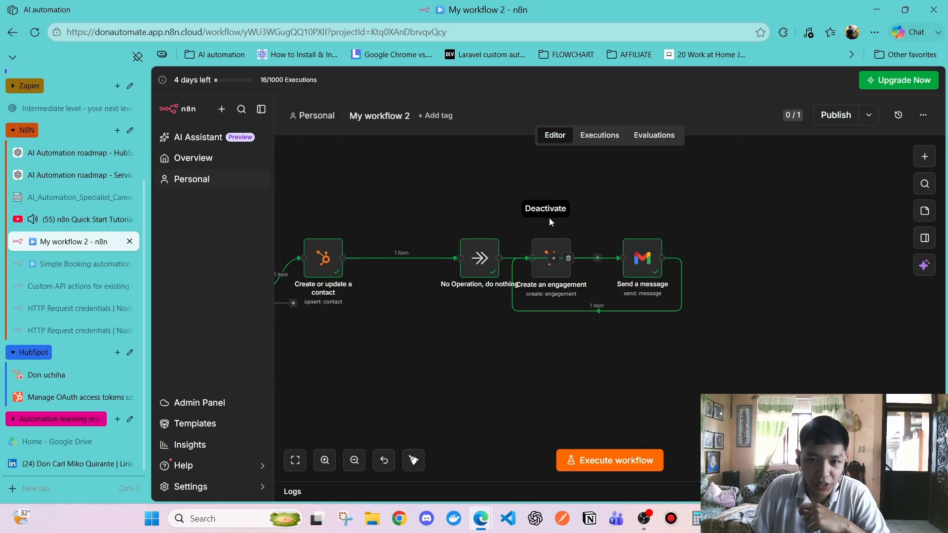
left_click_drag(546, 276, 755, 276)
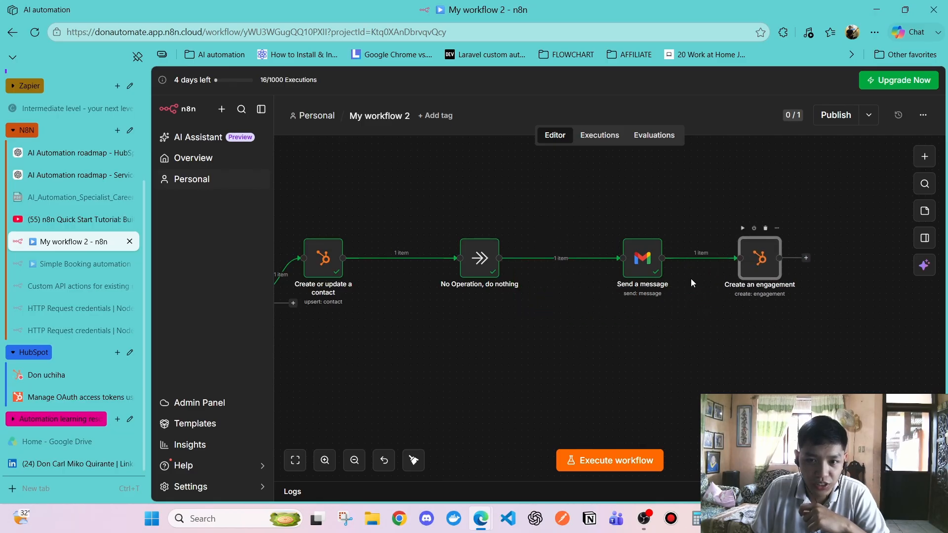
left_click_drag(645, 266, 585, 266)
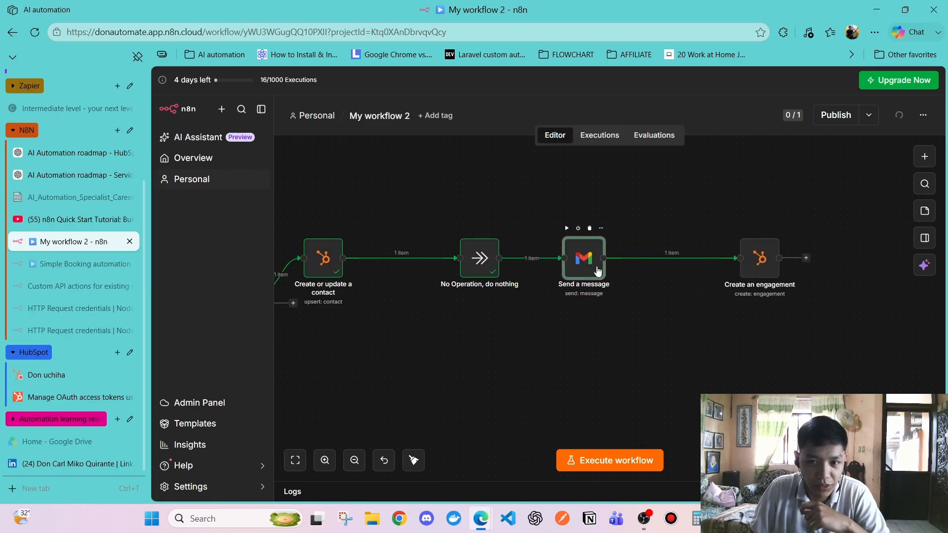
left_click_drag(762, 262, 677, 263)
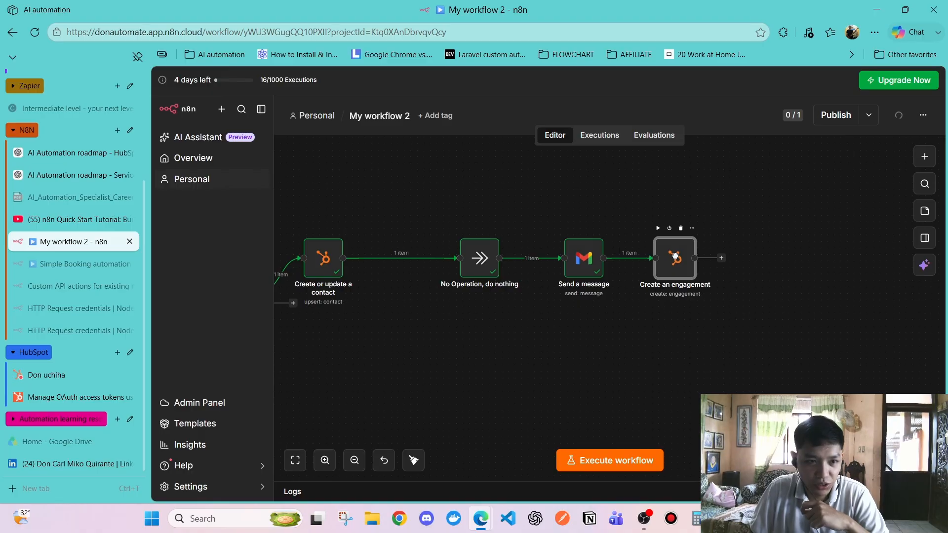
left_click(653, 335)
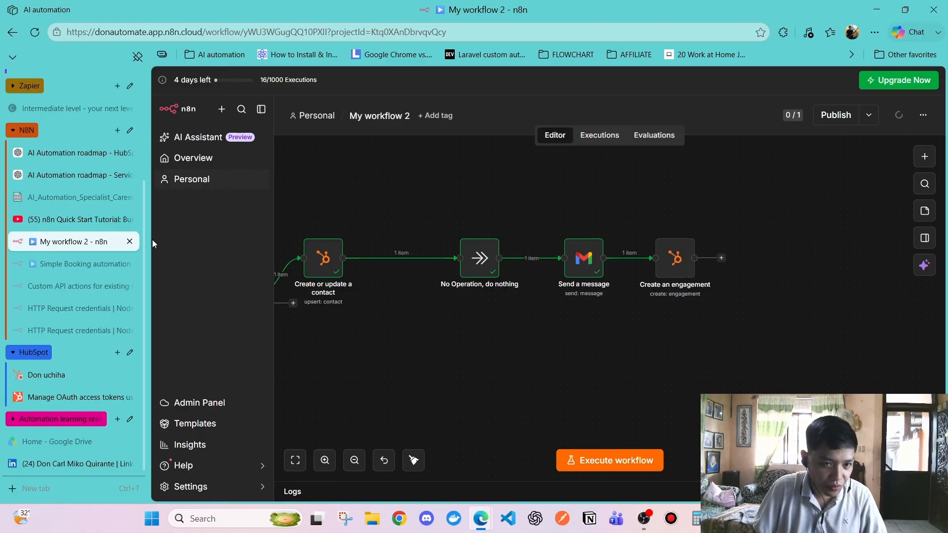
left_click(130, 219)
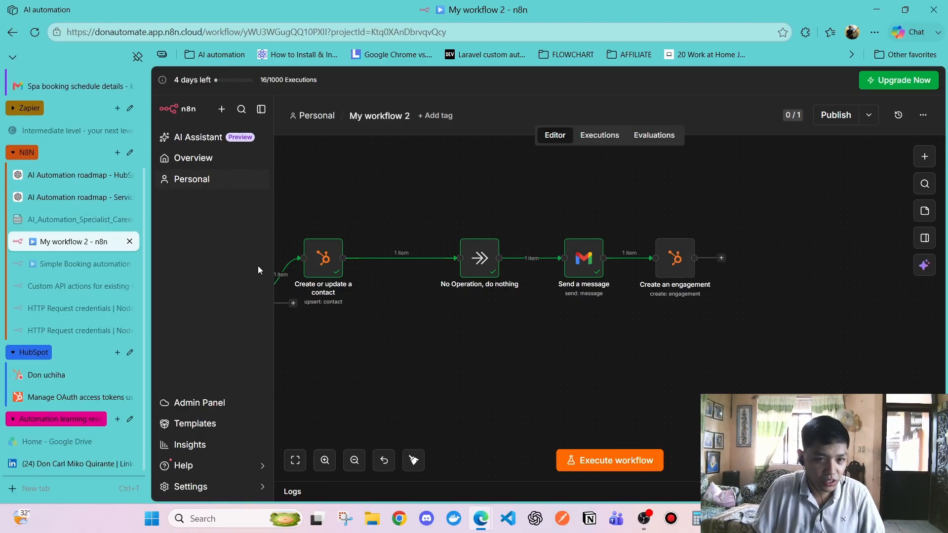
Add a From Email field to Create an engagement holding the saved sender address
double_click(670, 267)
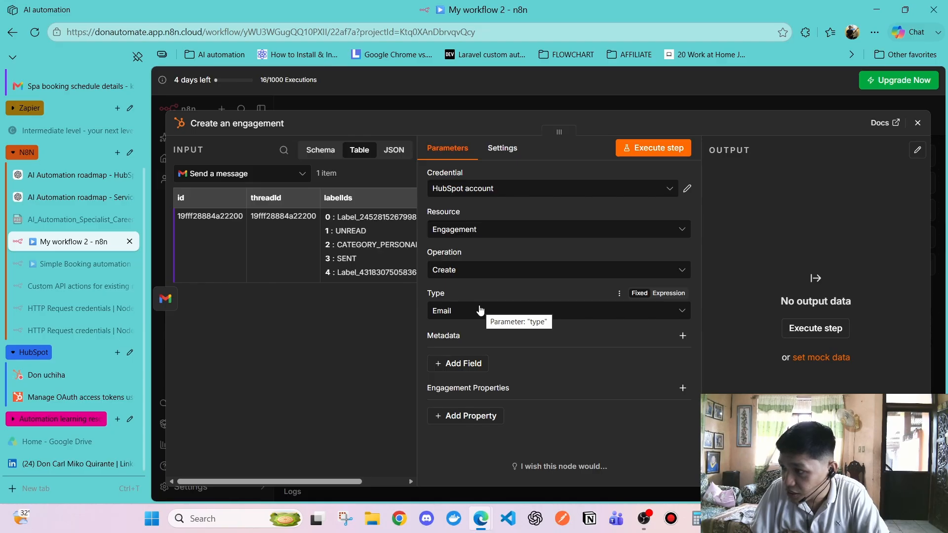
left_click(456, 363)
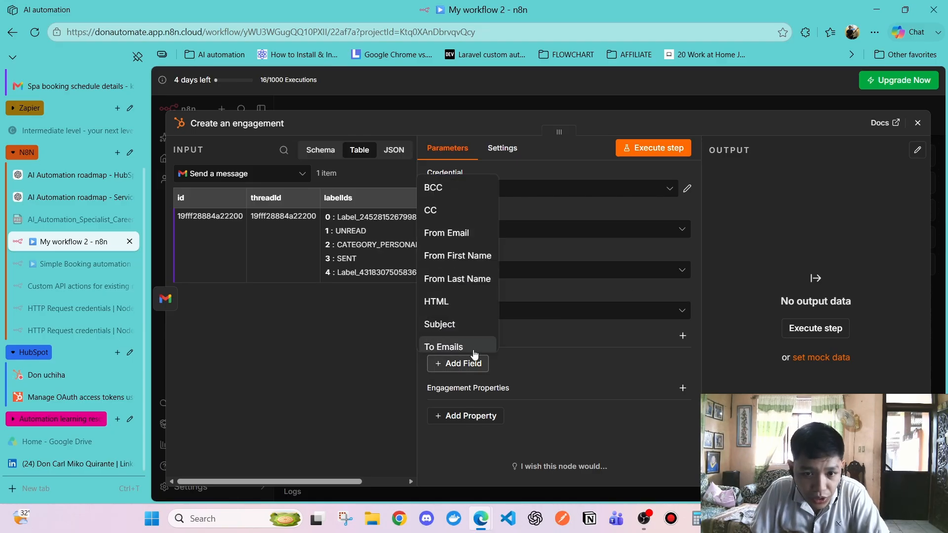
left_click(453, 211)
scroll(524, 357, "down", 1)
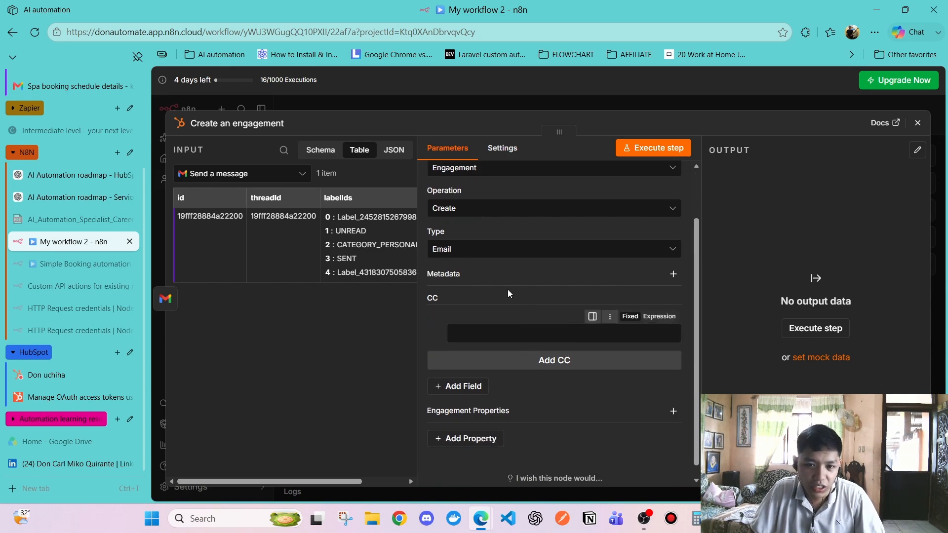
left_click(431, 317)
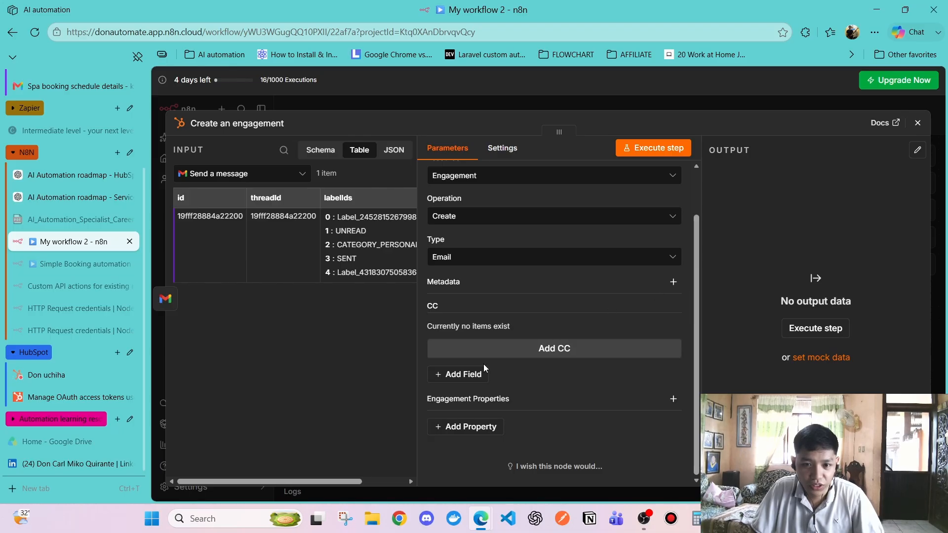
left_click(457, 377)
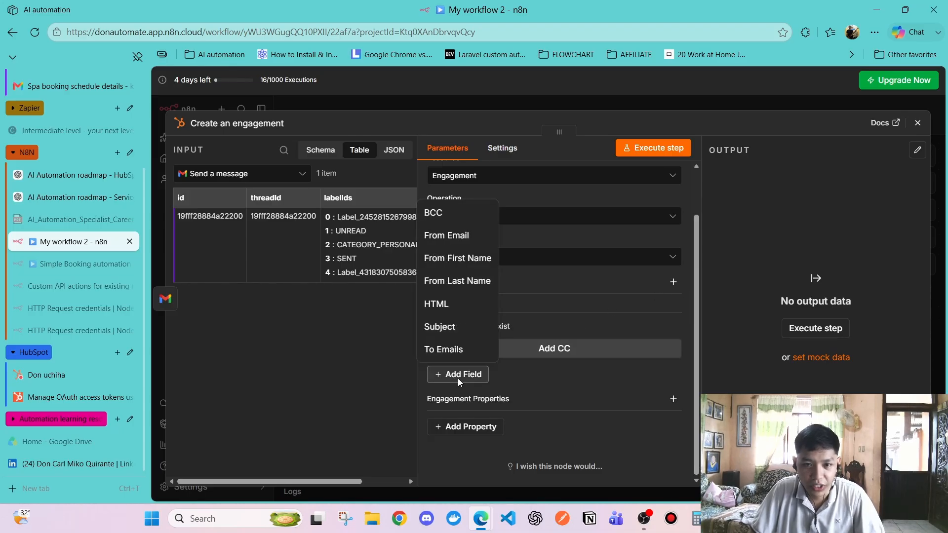
left_click(464, 245)
left_click(546, 394)
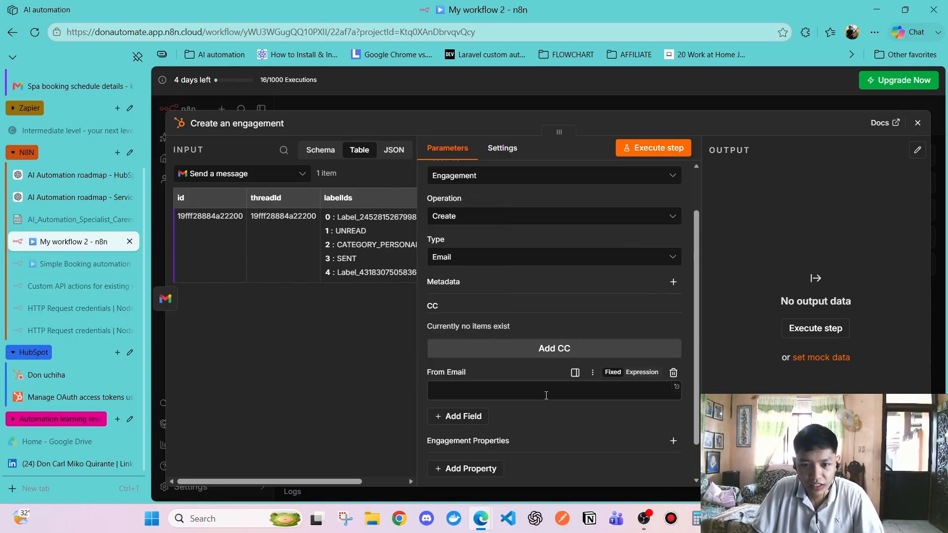
left_click(547, 442)
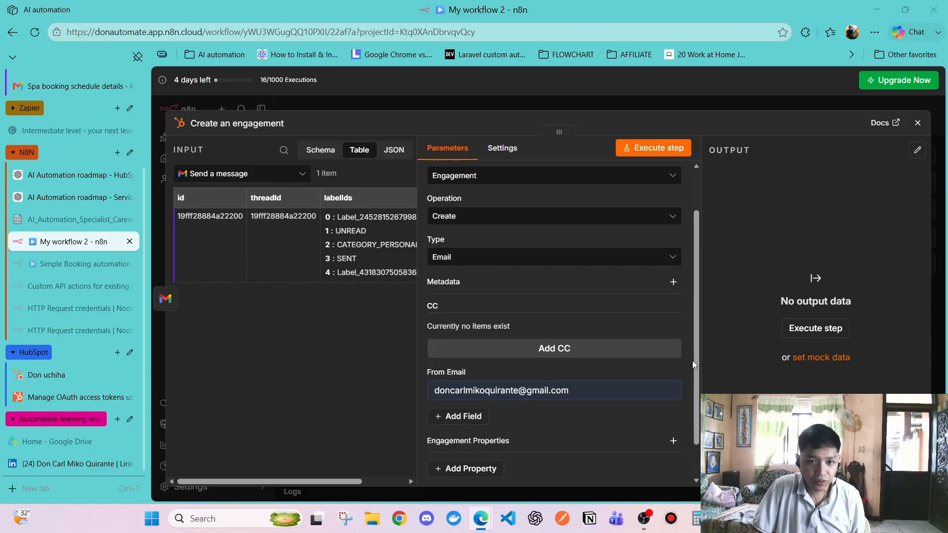
Inspect the Send a message node's Message body expression and preview
left_click(917, 122)
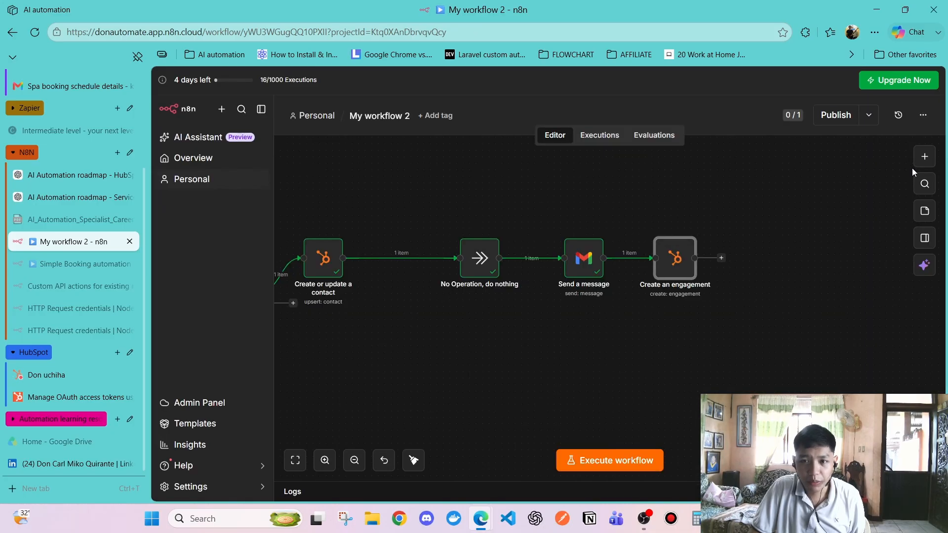
double_click(589, 269)
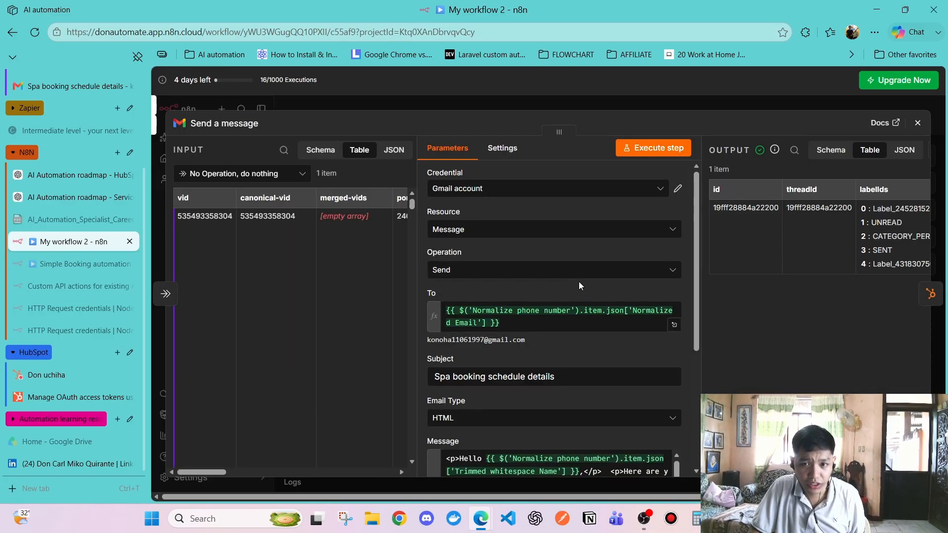
scroll(573, 286, "down", 4)
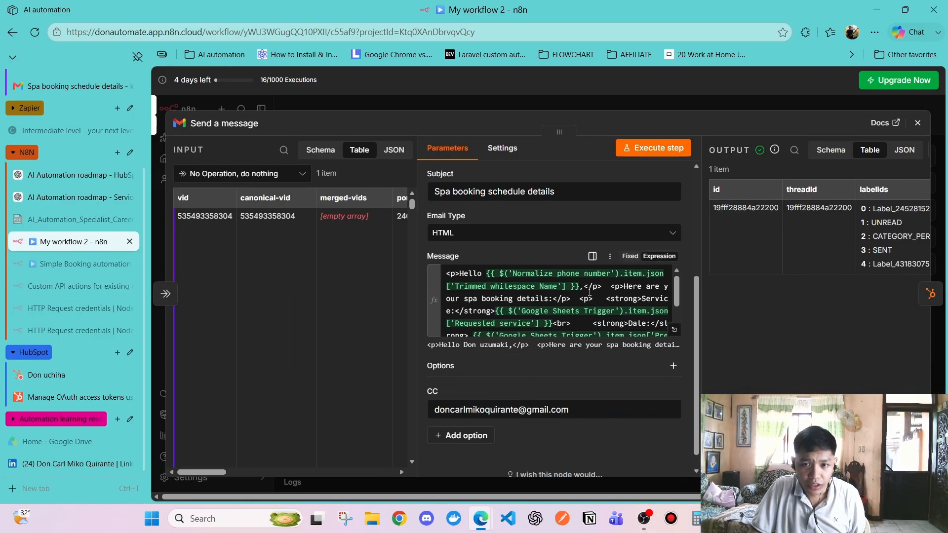
left_click(596, 327)
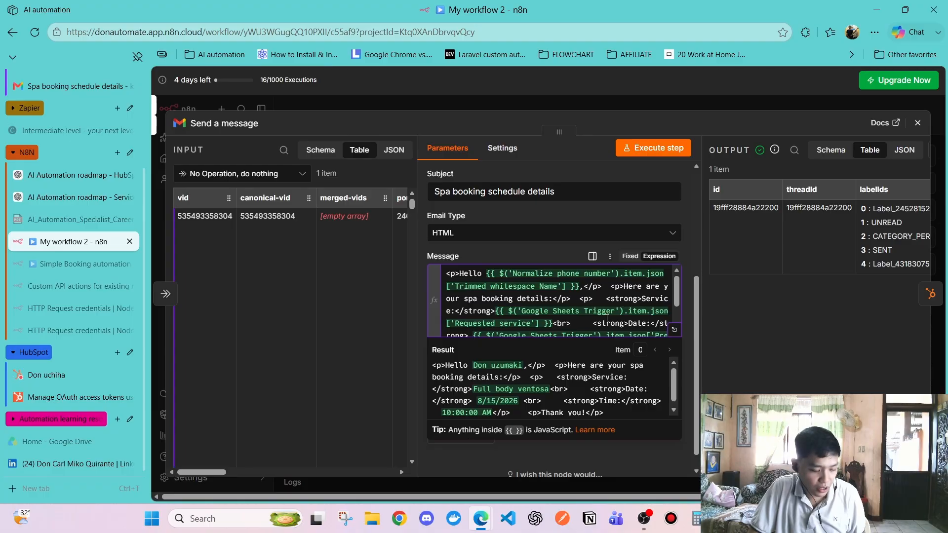
left_click(713, 450)
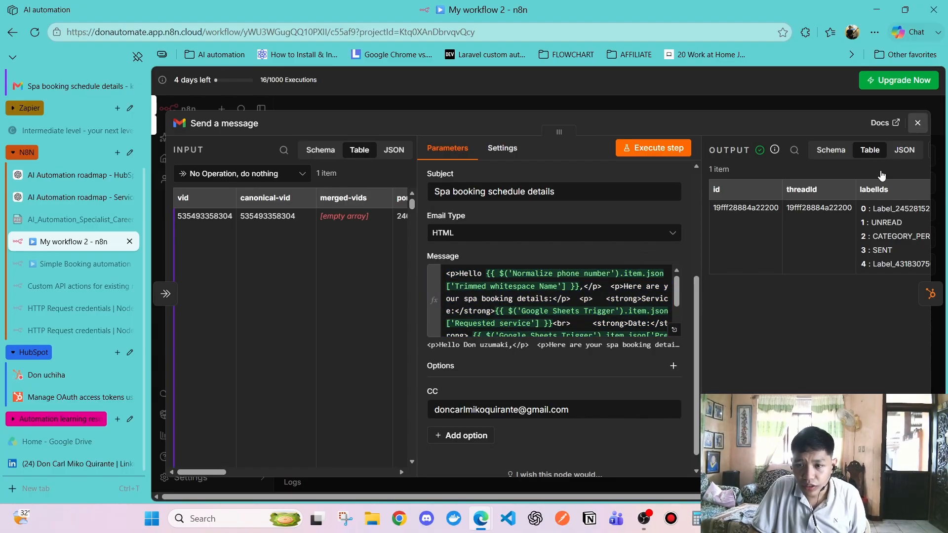
key("Escape")
Add an HTML field to Create an engagement, paste the booking email template, and expand it
double_click(673, 259)
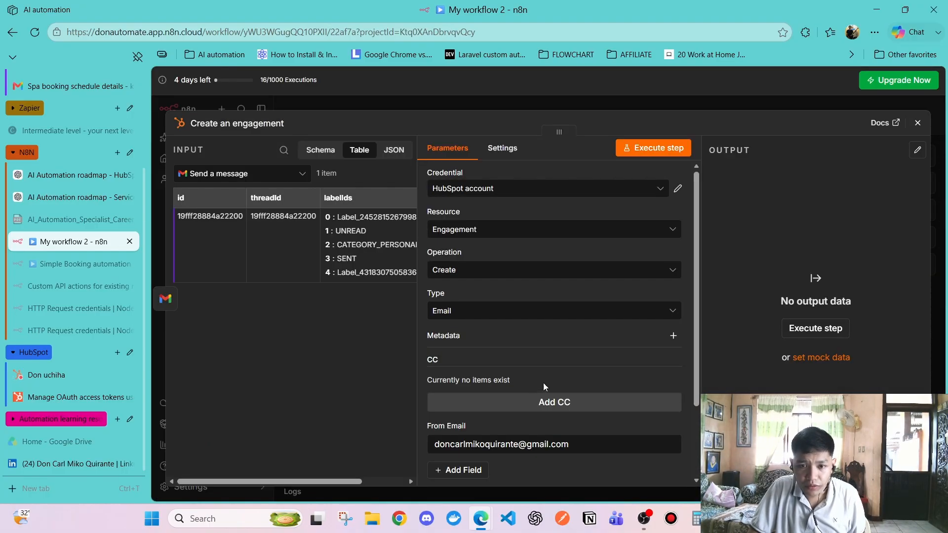
scroll(544, 383, "down", 3)
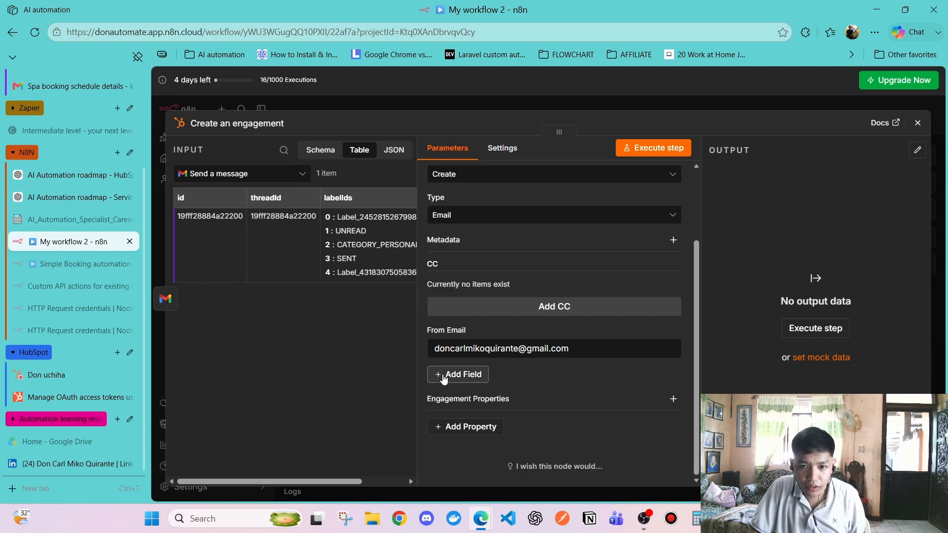
left_click(444, 376)
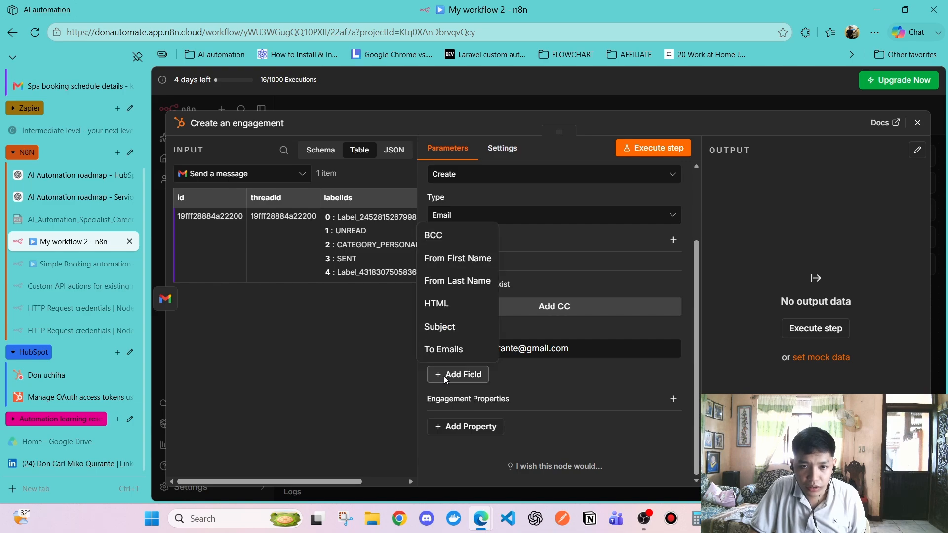
left_click(458, 314)
left_click(568, 390)
key("ctrl+v")
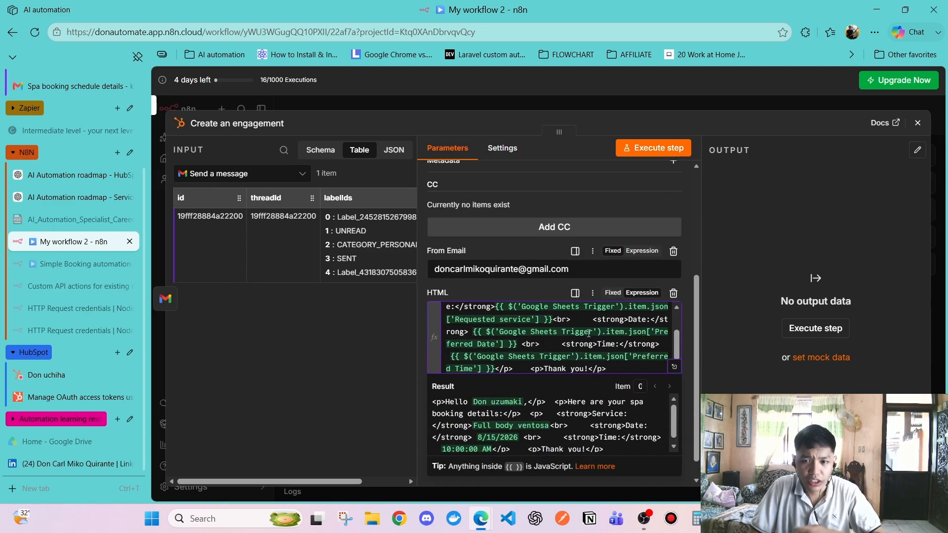
scroll(588, 334, "down", 1)
left_click(673, 339)
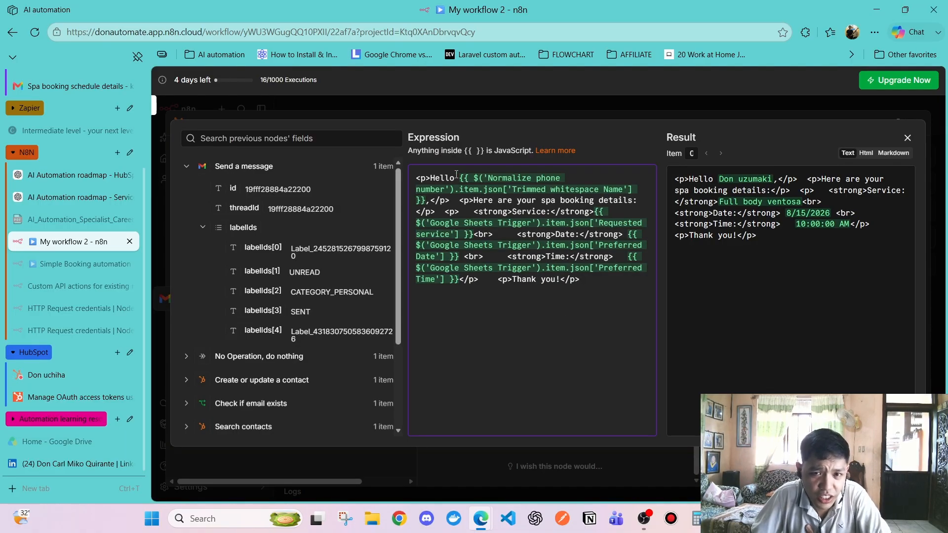
Review the HTML expression against Send a message, Normalize phone number and Google Sheets Trigger inputs
left_click_drag(457, 175, 595, 269)
left_click(563, 293)
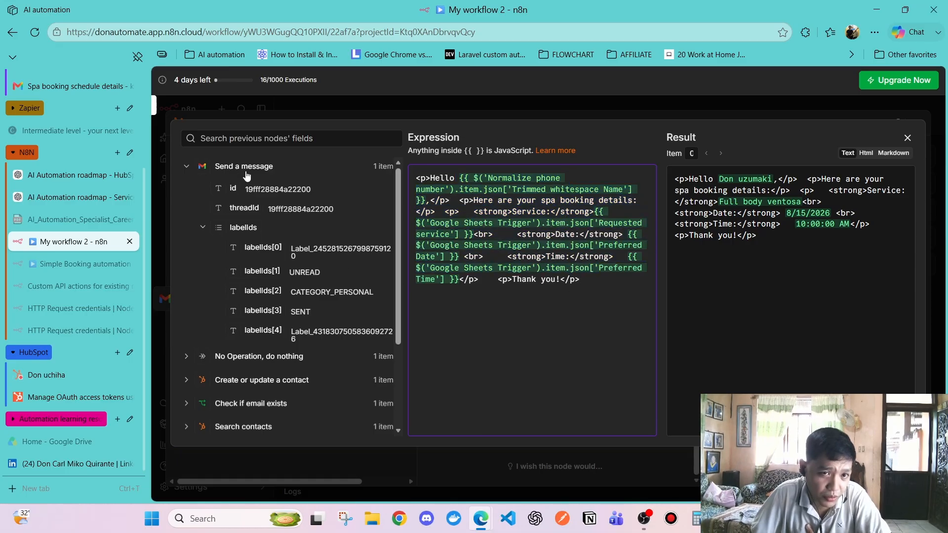
left_click(185, 168)
left_click(187, 169)
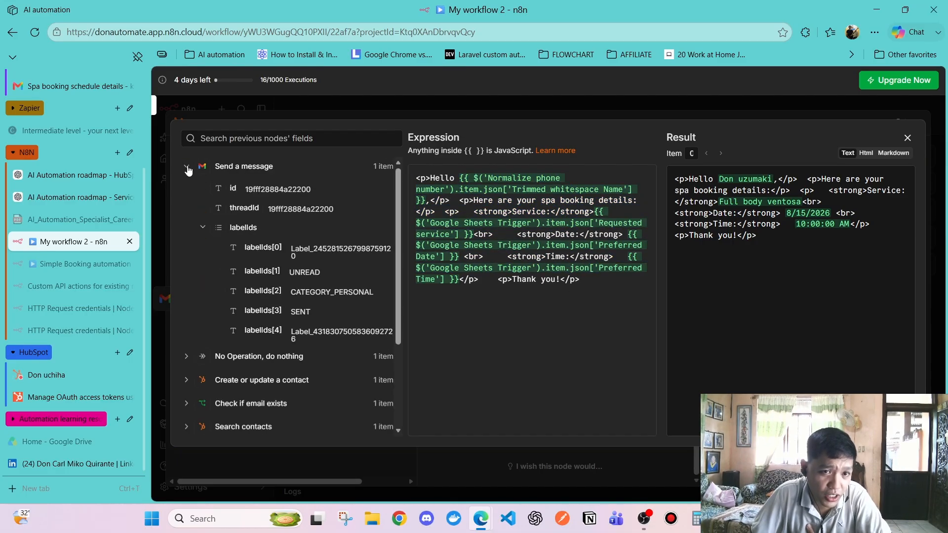
left_click(188, 169)
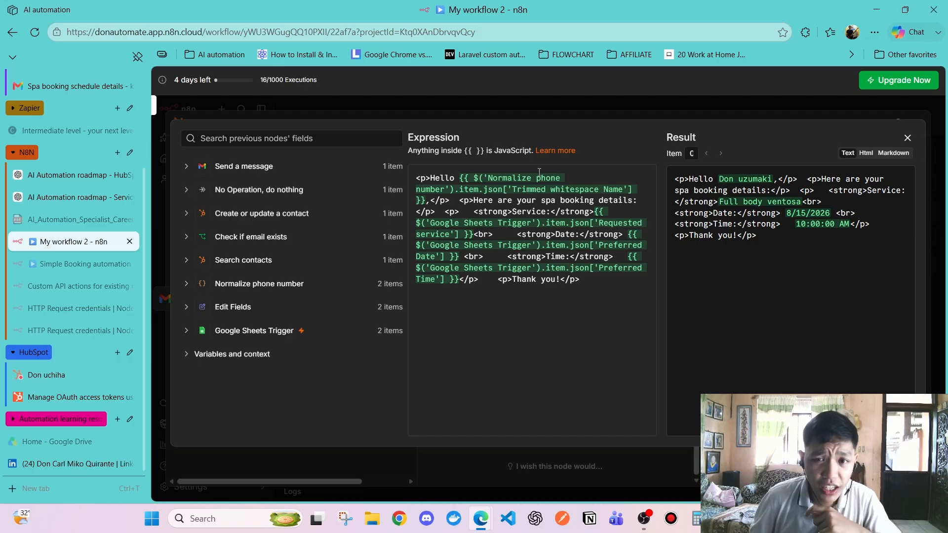
left_click(187, 285)
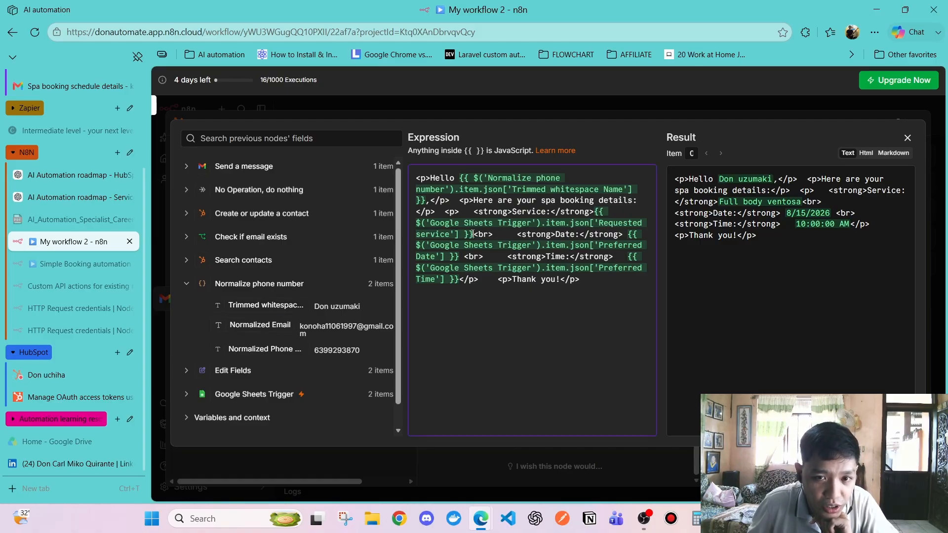
left_click_drag(472, 234, 445, 224)
left_click(464, 361)
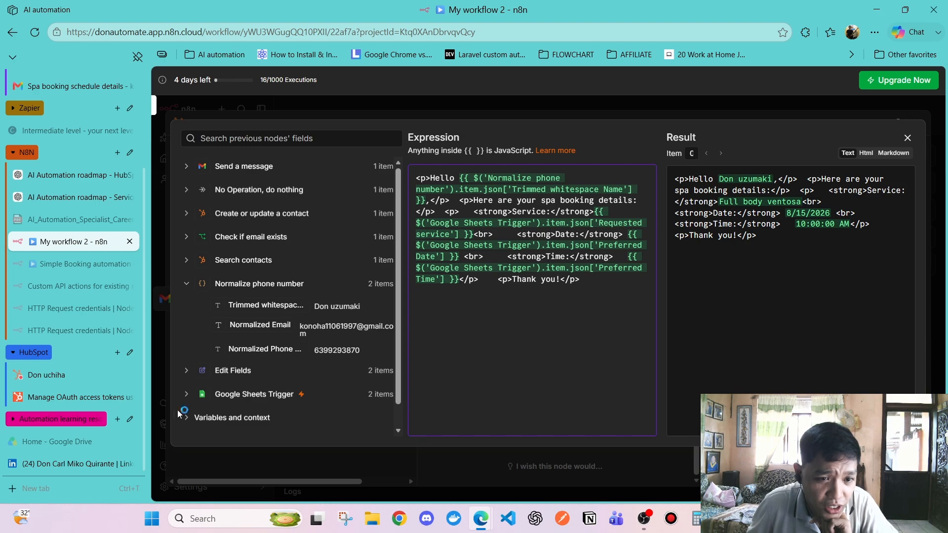
scroll(186, 371, "down", 1)
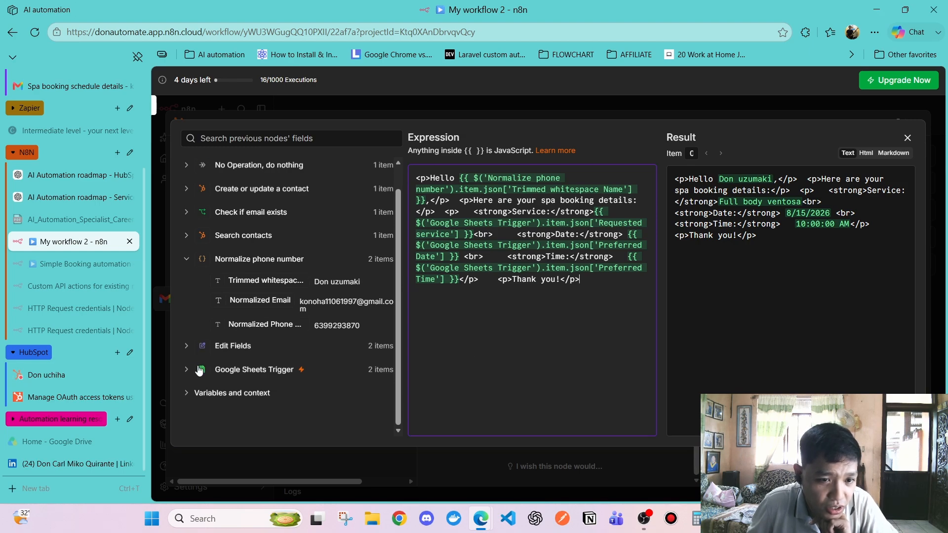
left_click(186, 369)
scroll(294, 312, "down", 5)
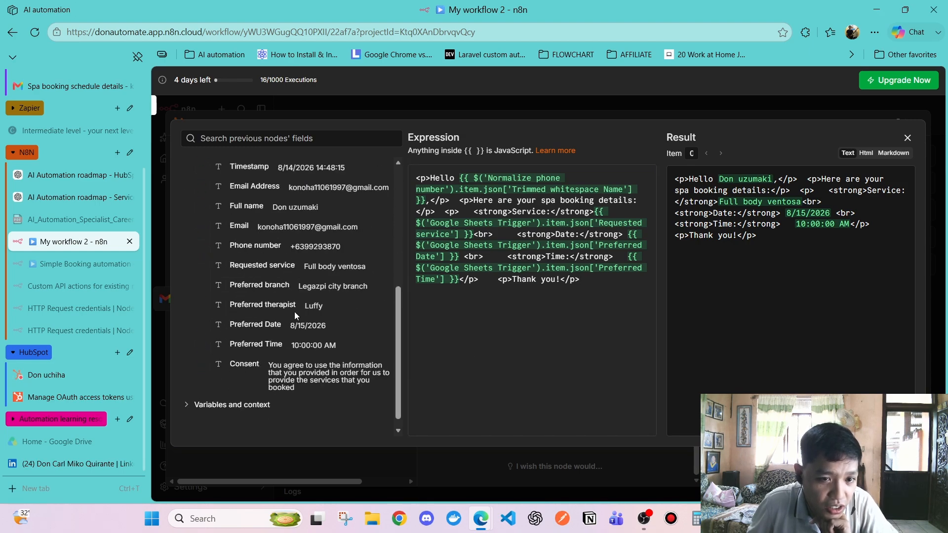
scroll(294, 312, "up", 3)
scroll(295, 312, "down", 2)
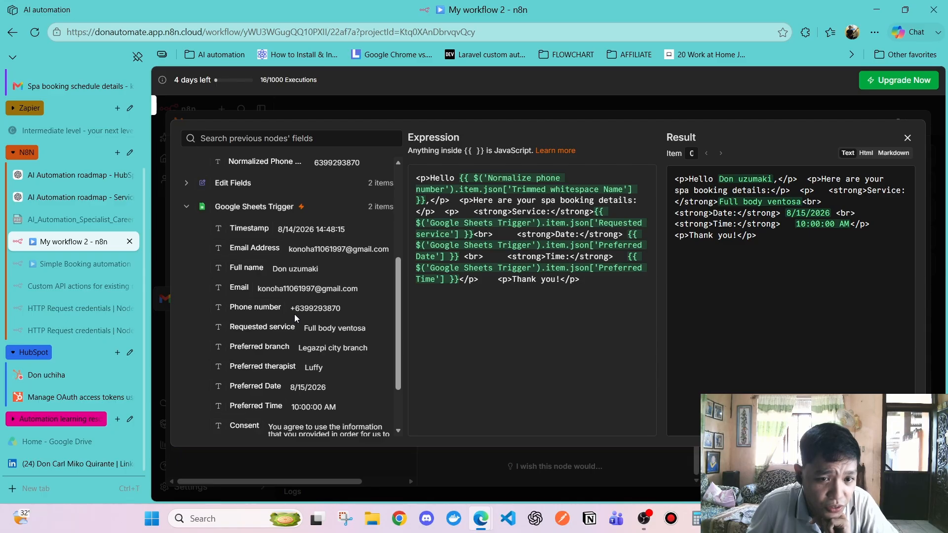
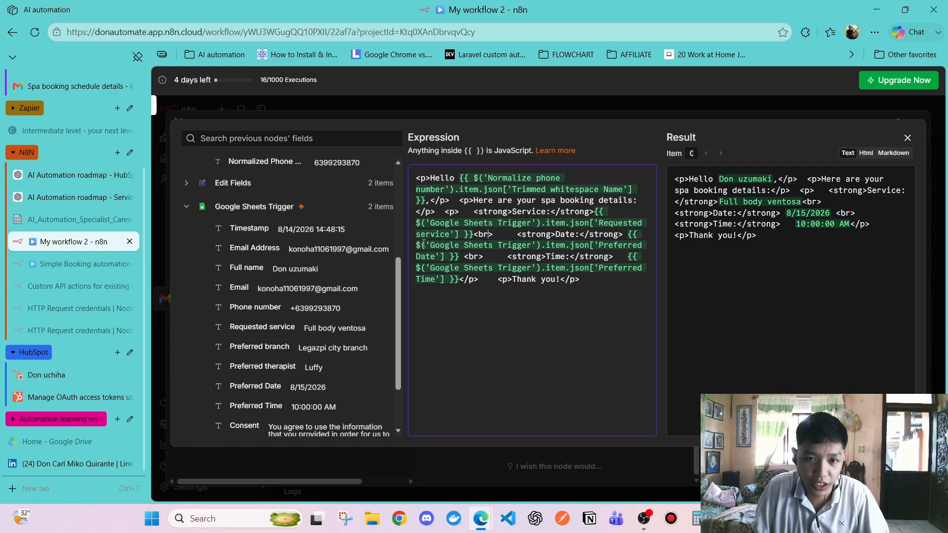
Check the Google Sheets Trigger date and Preferred Time references in the HTML expression, then close the editor
left_click_drag(418, 245, 542, 242)
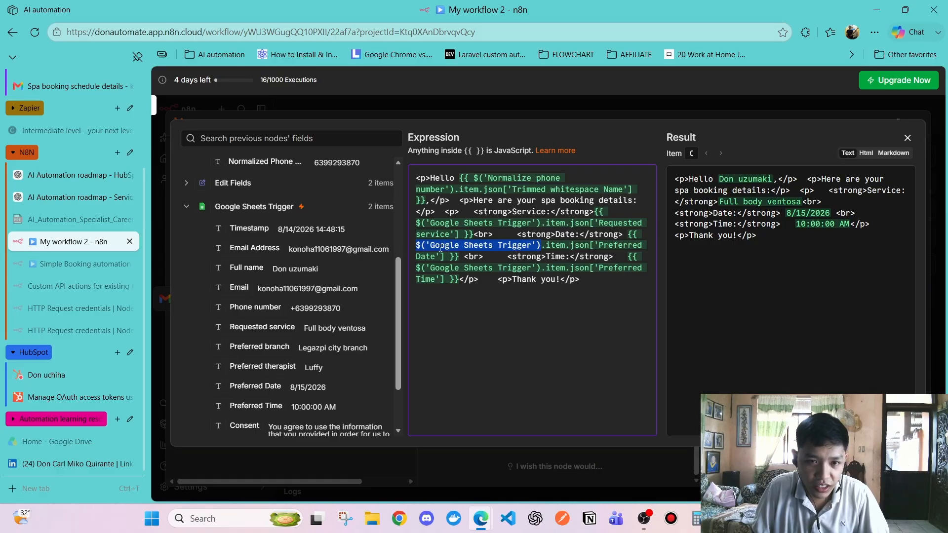
left_click(567, 246)
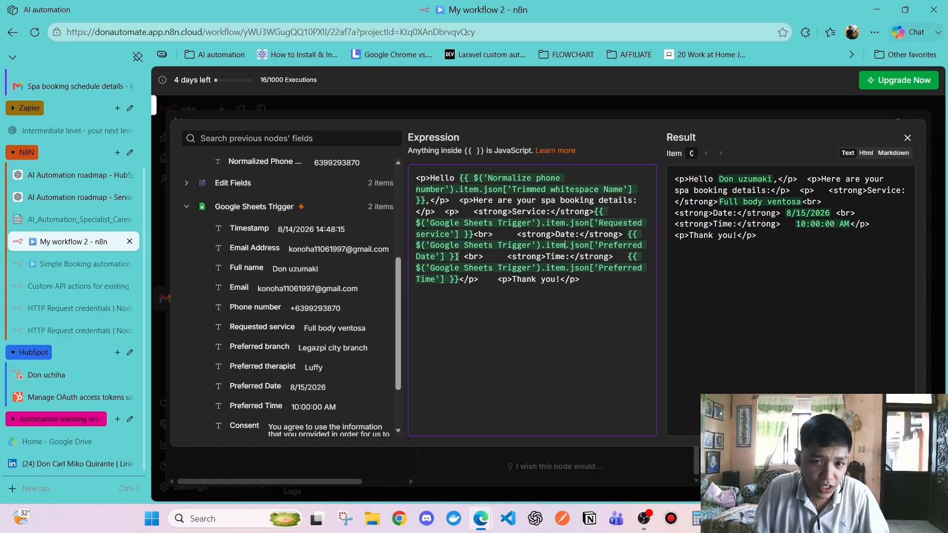
left_click(538, 267)
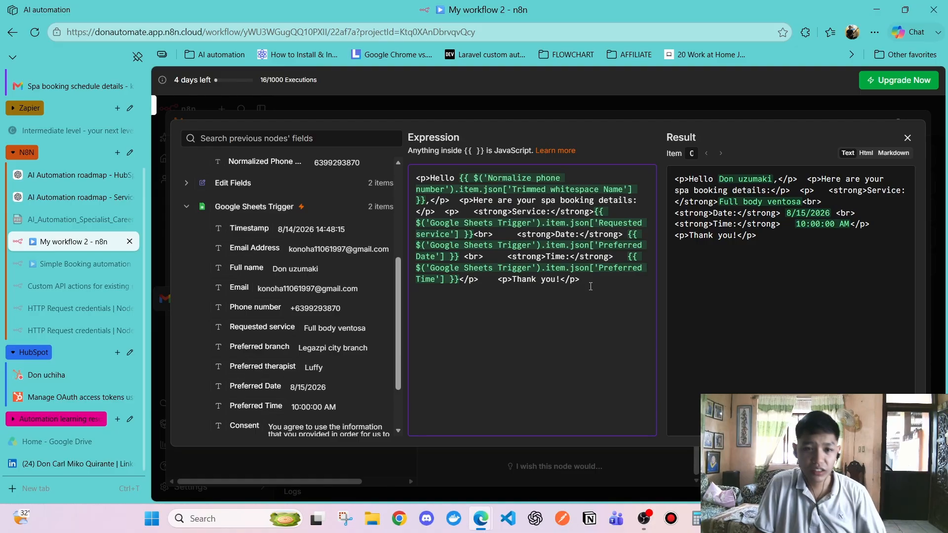
left_click(188, 209)
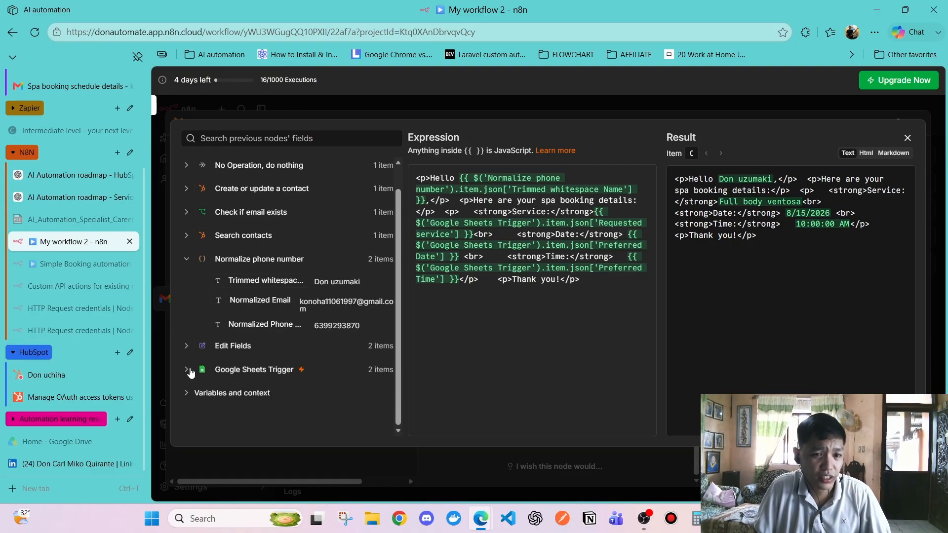
left_click(187, 369)
scroll(232, 321, "down", 5)
scroll(229, 338, "up", 3)
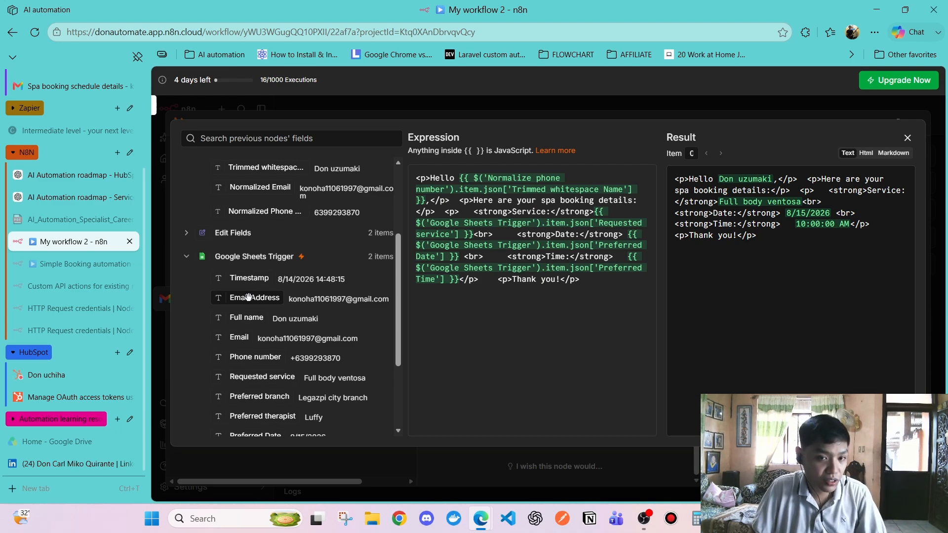
scroll(252, 311, "down", 1)
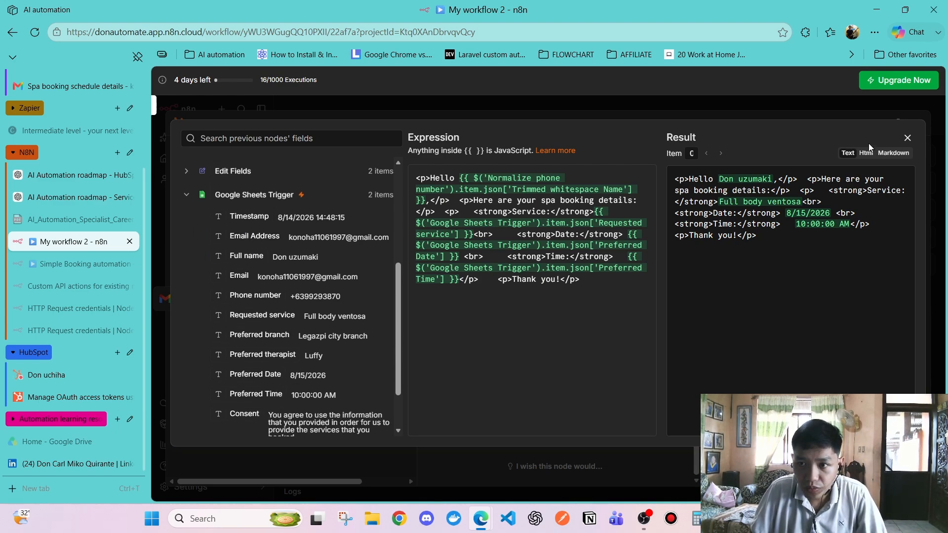
left_click(907, 139)
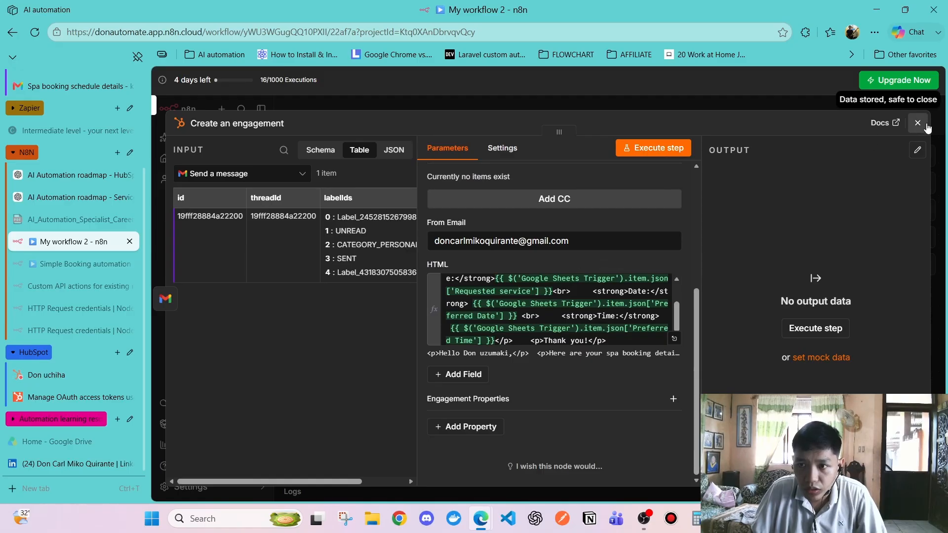
Add a Subject field to Create an engagement with 'Spa booking schedule details'
left_click(922, 121)
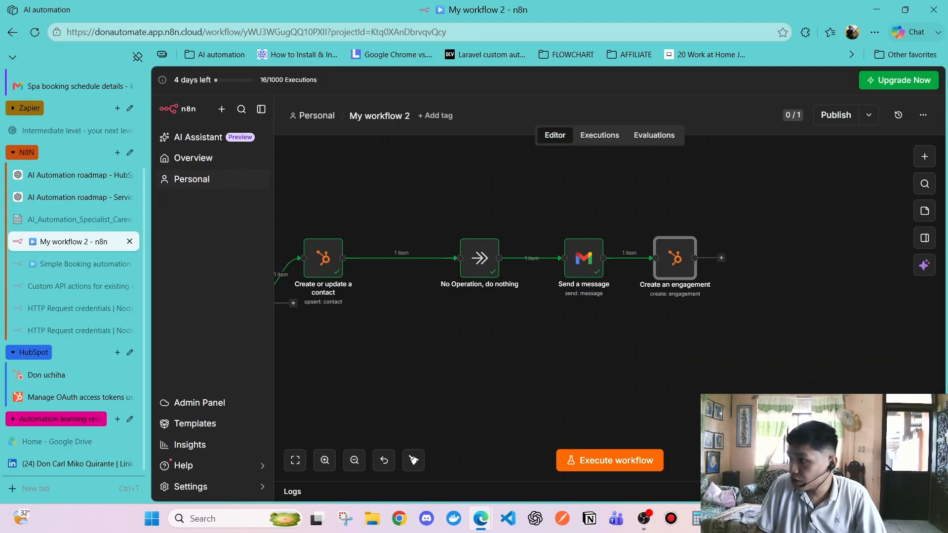
double_click(682, 270)
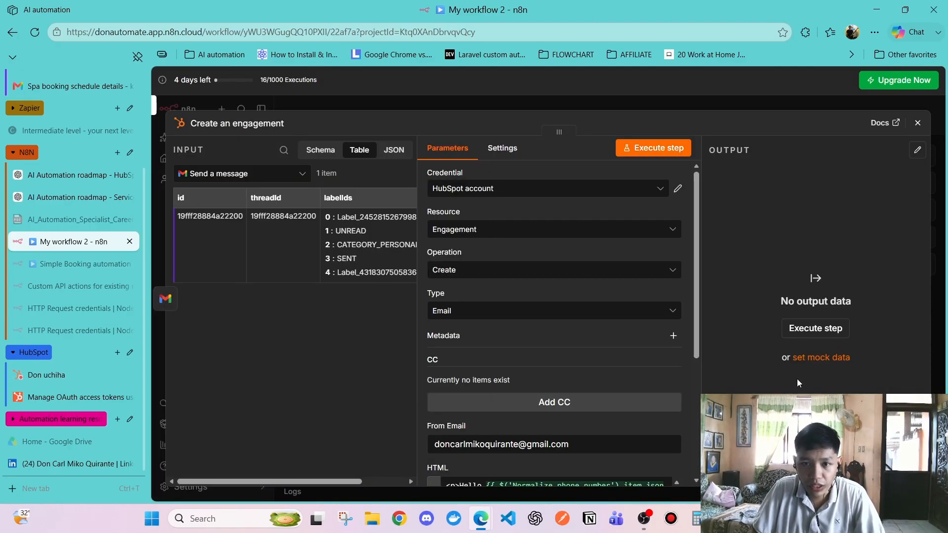
scroll(584, 342, "down", 4)
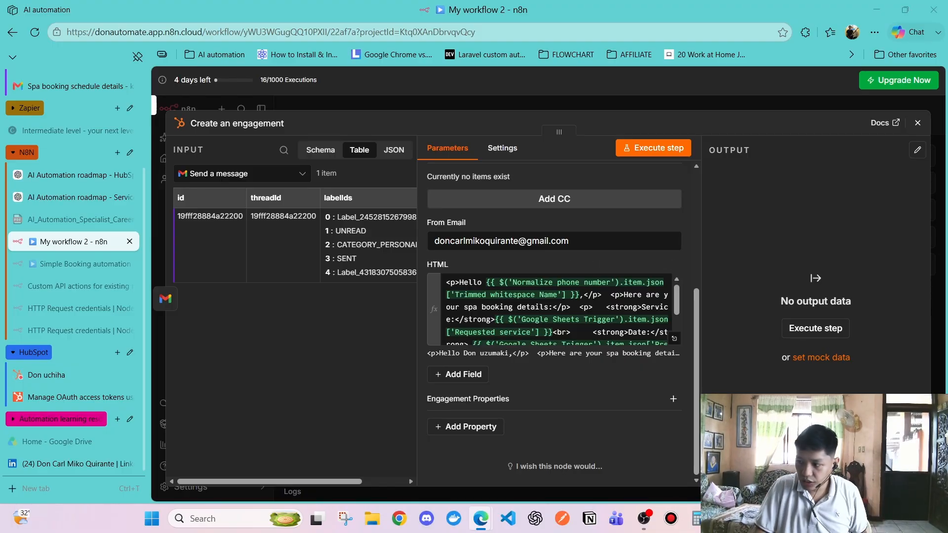
left_click(456, 375)
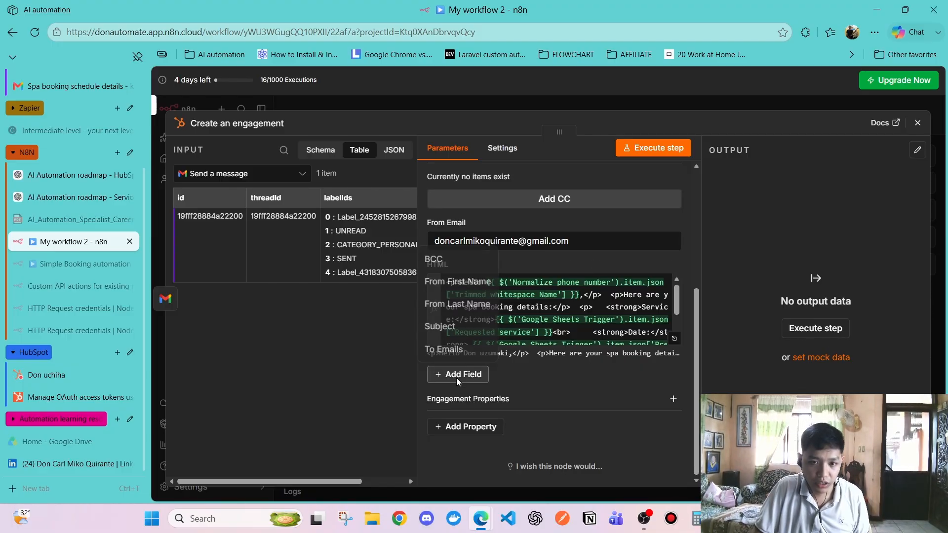
left_click(452, 327)
left_click(559, 392)
type("Spa booking schedule details")
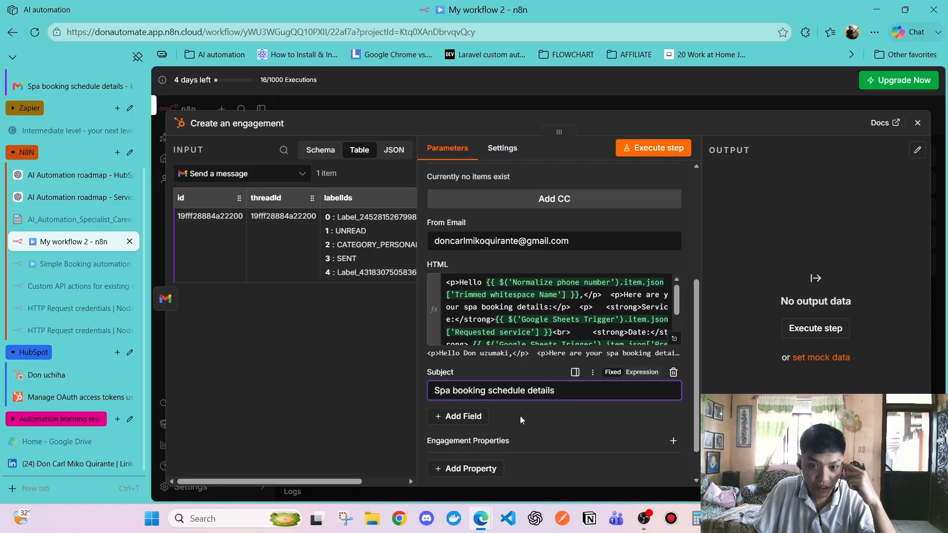
Add an empty To Emails field to the engagement
scroll(494, 395, "down", 1)
left_click(464, 376)
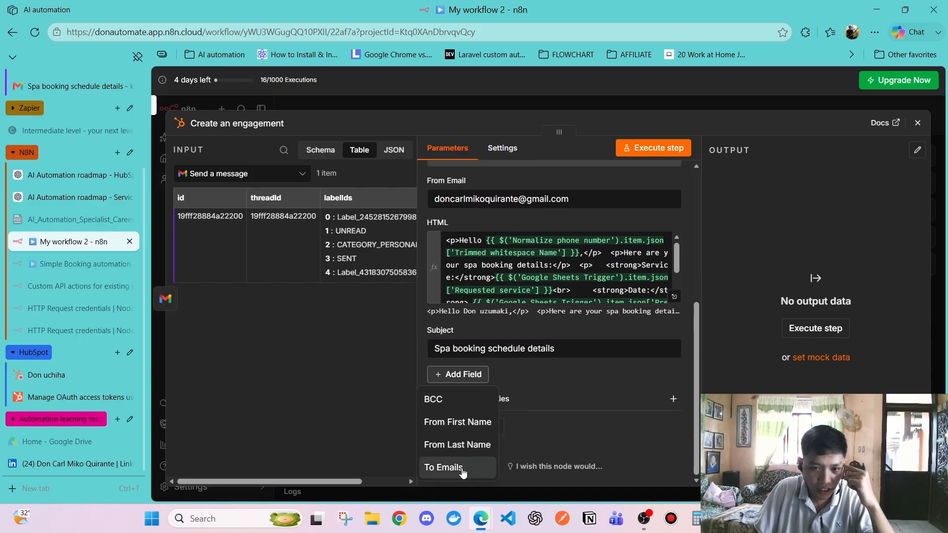
left_click(438, 467)
scroll(563, 335, "up", 2)
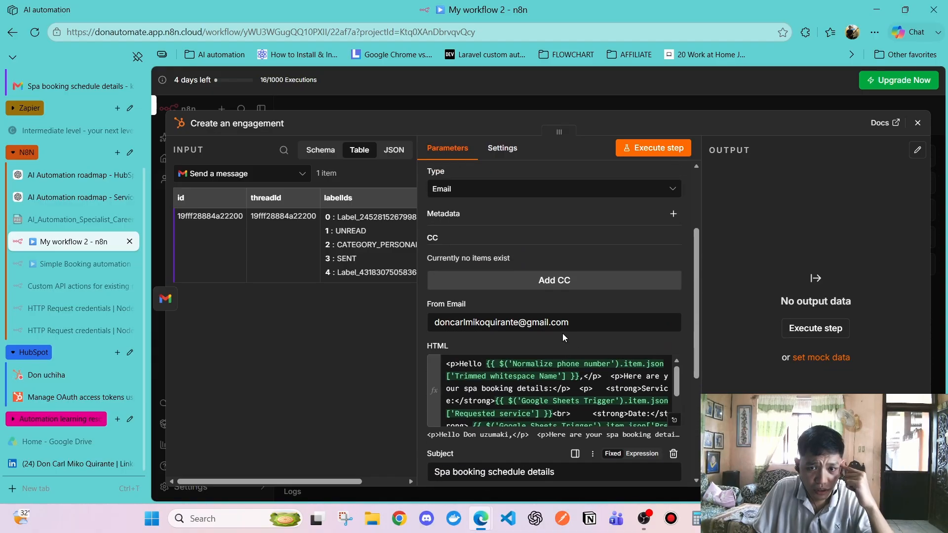
scroll(563, 334, "down", 4)
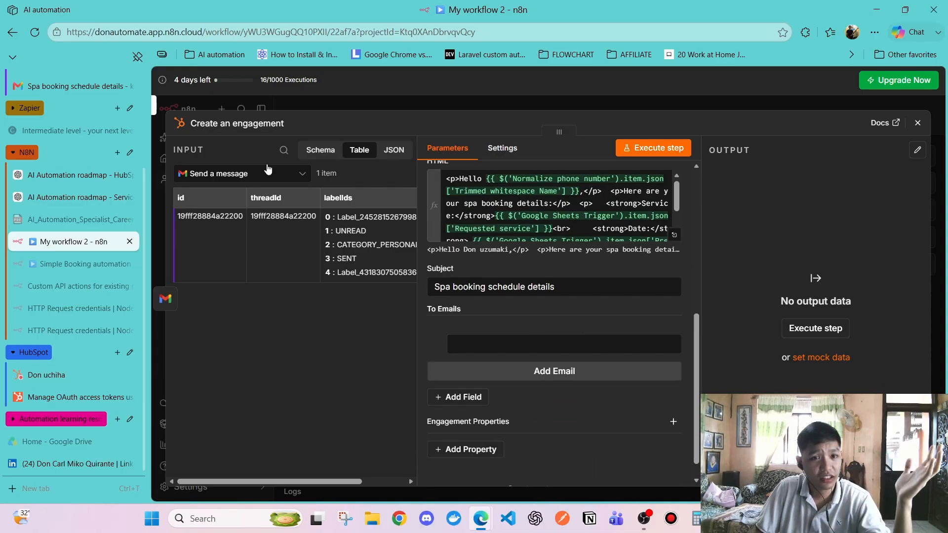
Switch the input panel between Normalize phone number and Google Sheets Trigger, settling on Normalize phone number
left_click(203, 175)
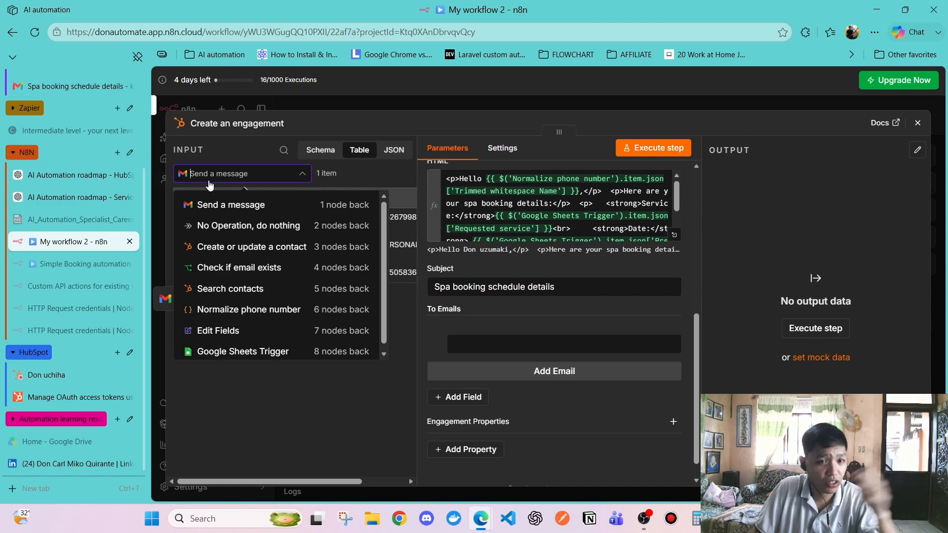
left_click(245, 311)
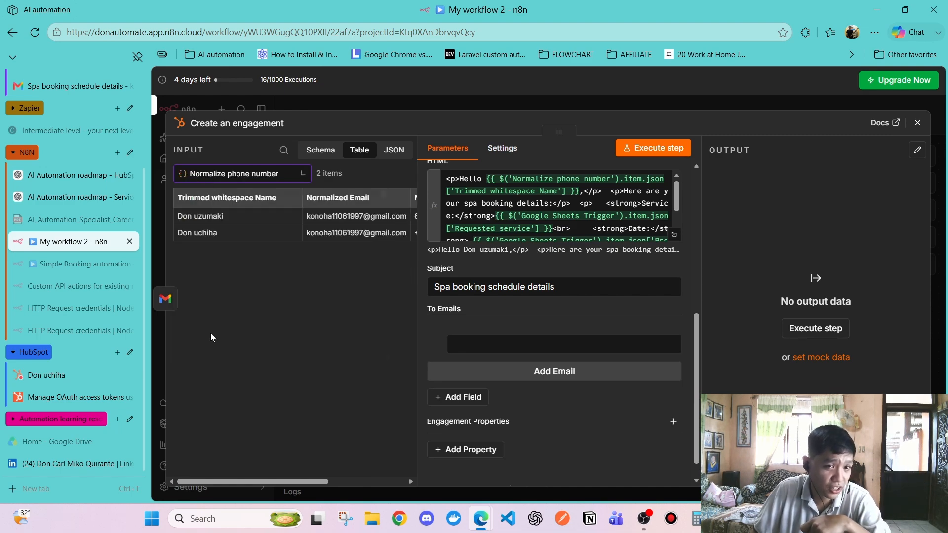
left_click(232, 176)
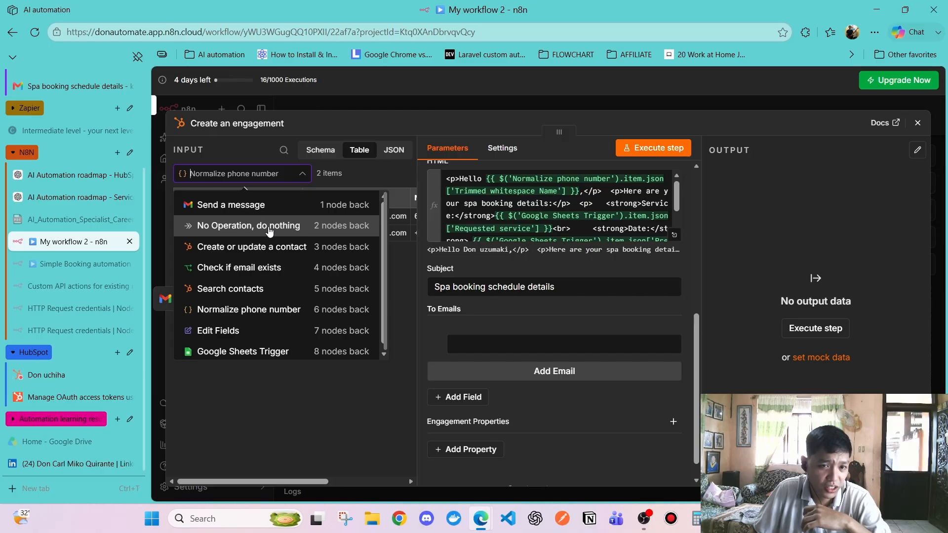
left_click(246, 320)
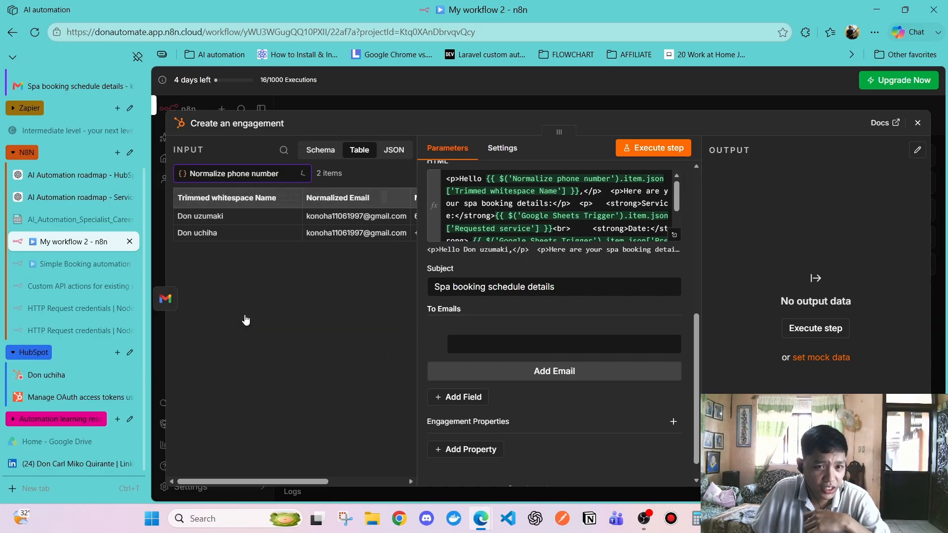
left_click(254, 174)
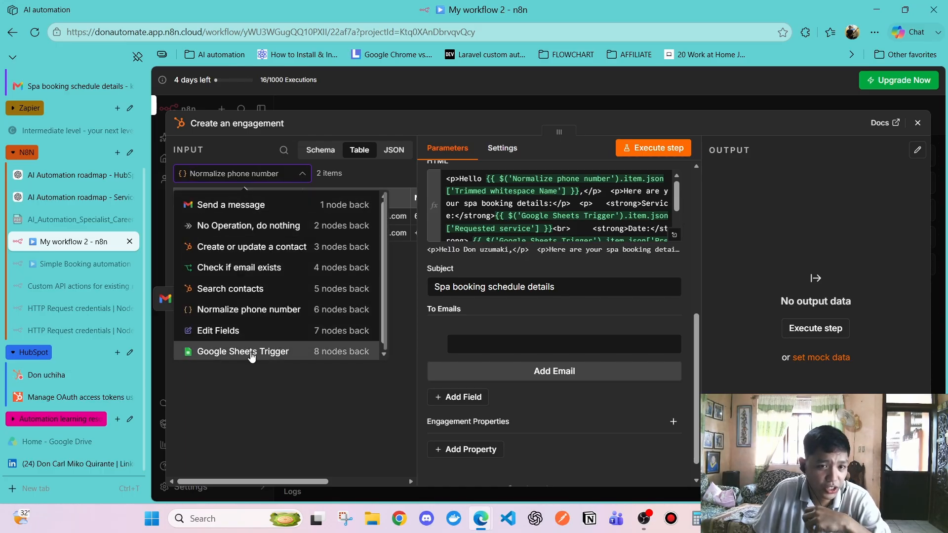
left_click(252, 353)
left_click(271, 178)
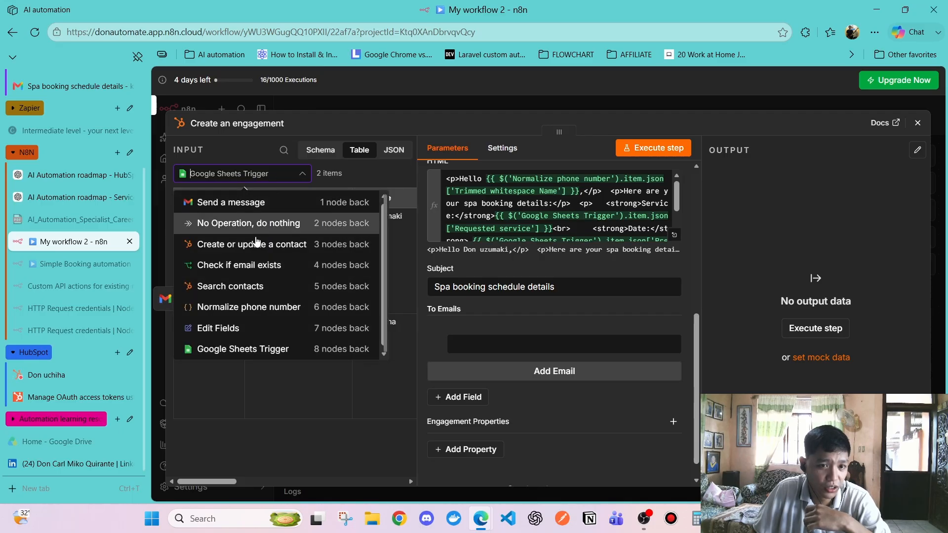
left_click(240, 311)
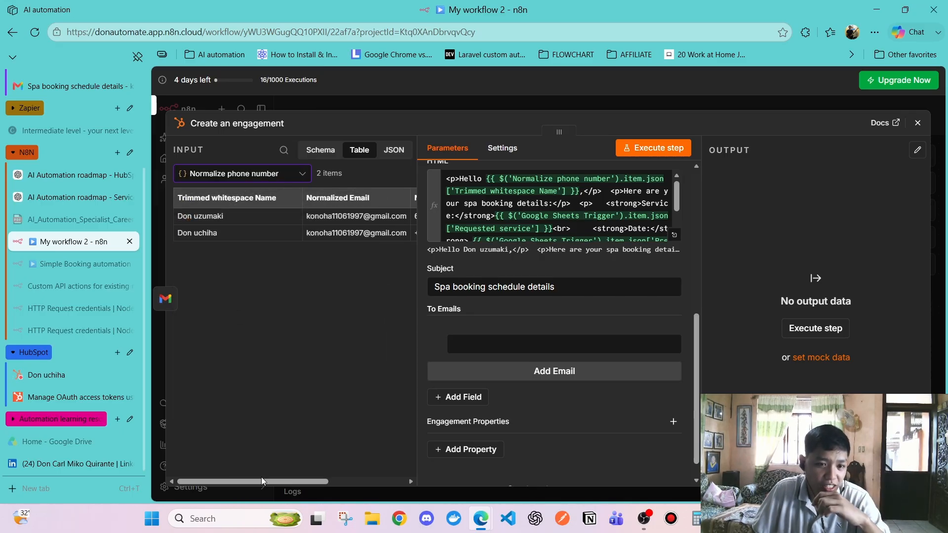
left_click(243, 174)
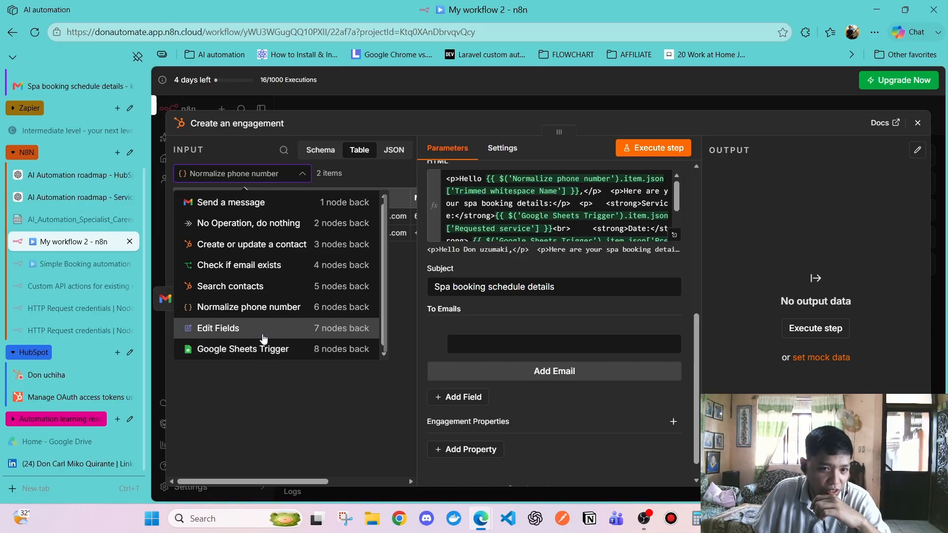
left_click(254, 307)
left_click(255, 175)
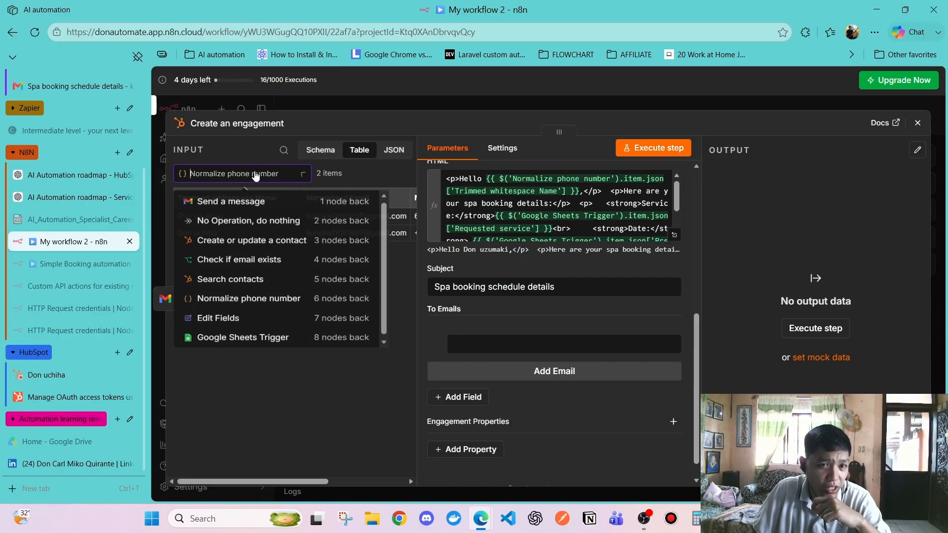
left_click(244, 315)
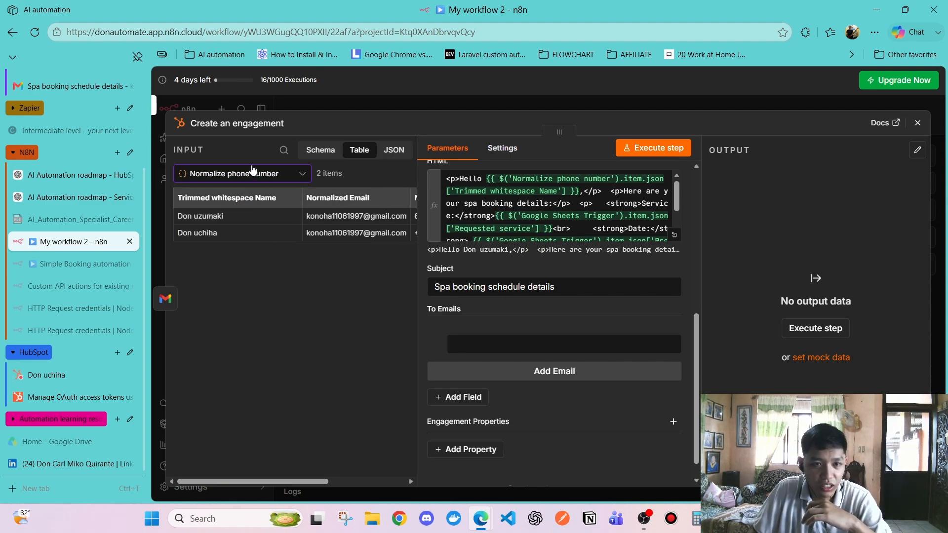
left_click(252, 171)
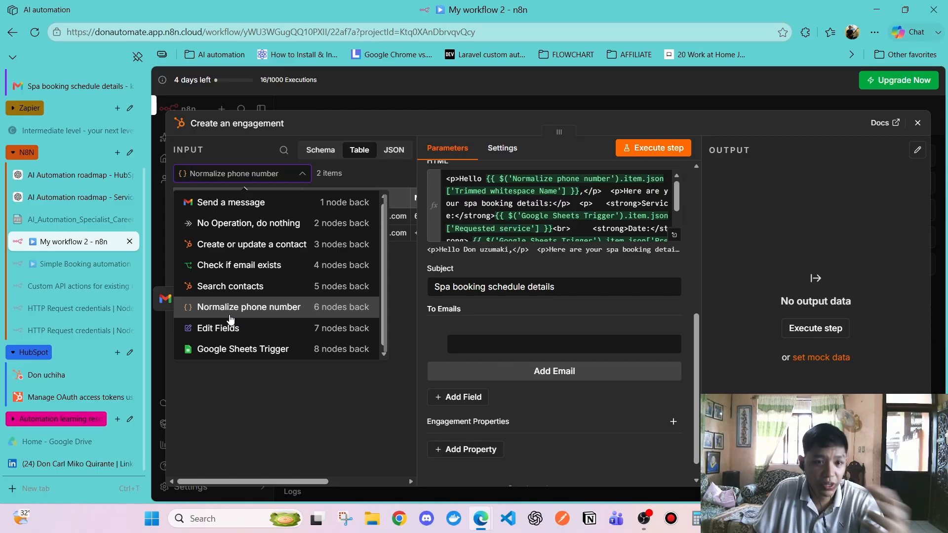
left_click(231, 311)
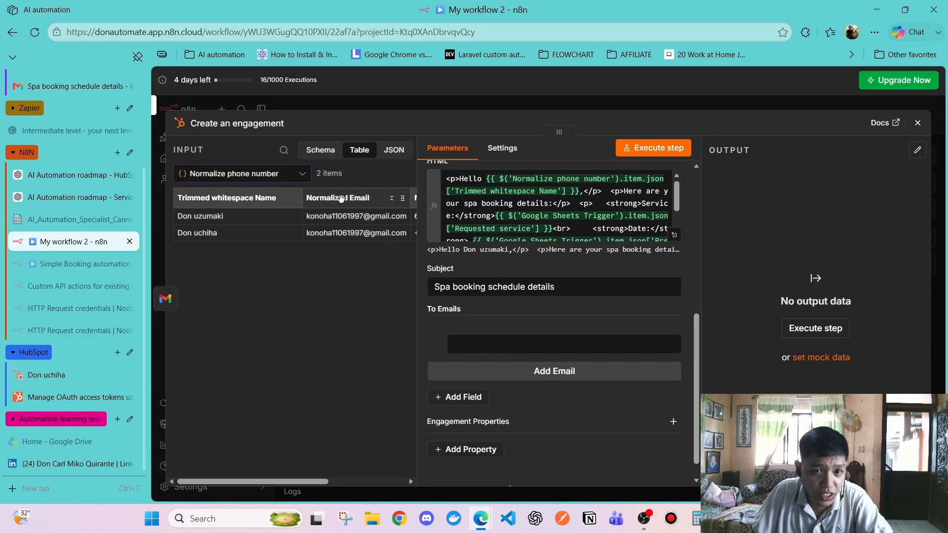
Map Normalized Email from Normalize phone number into the To Emails field
left_click_drag(340, 198, 489, 344)
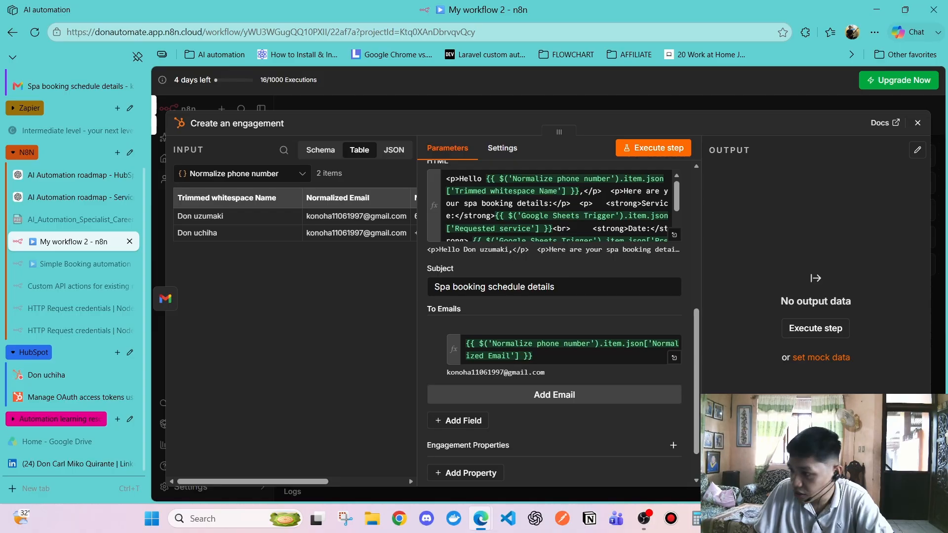
scroll(554, 321, "down", 1)
left_click(502, 148)
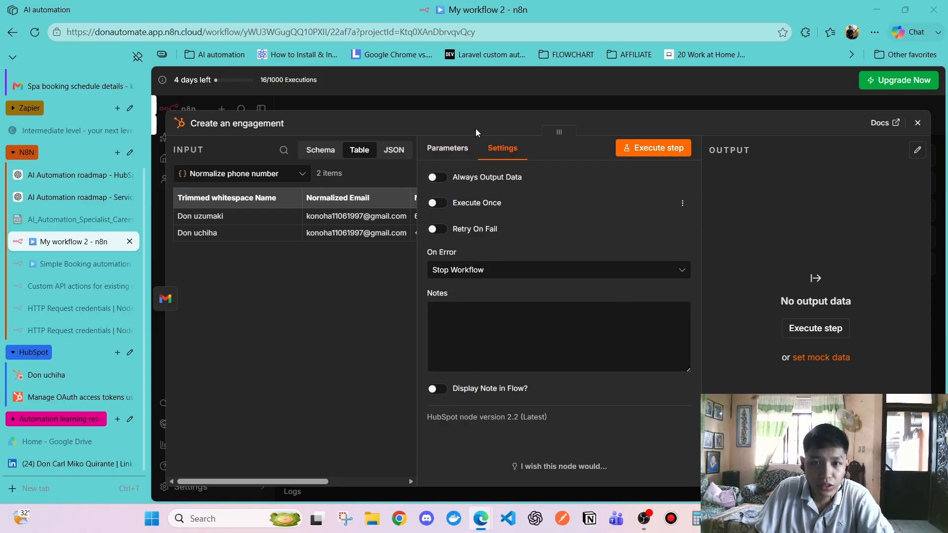
Turn on Always Output Data in the Create an engagement node's settings
left_click(436, 177)
left_click(474, 148)
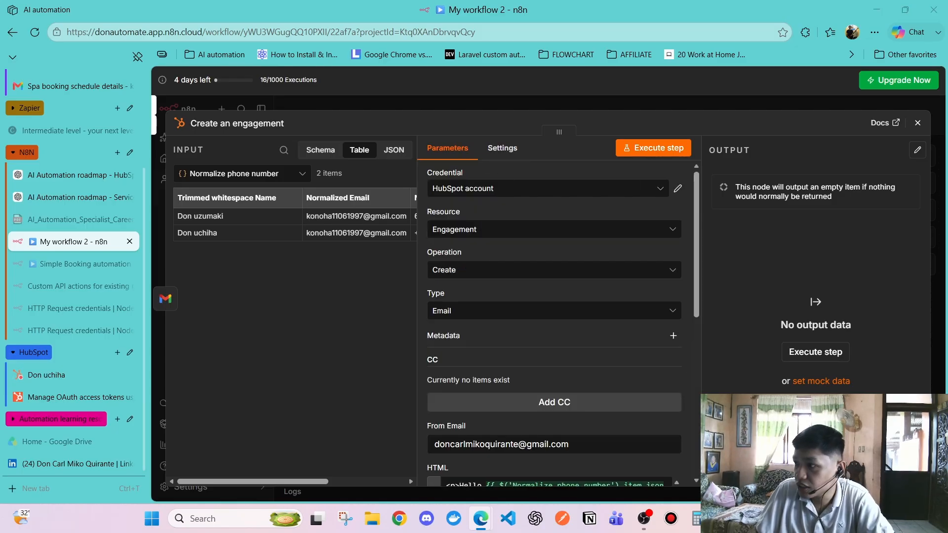
left_click(504, 148)
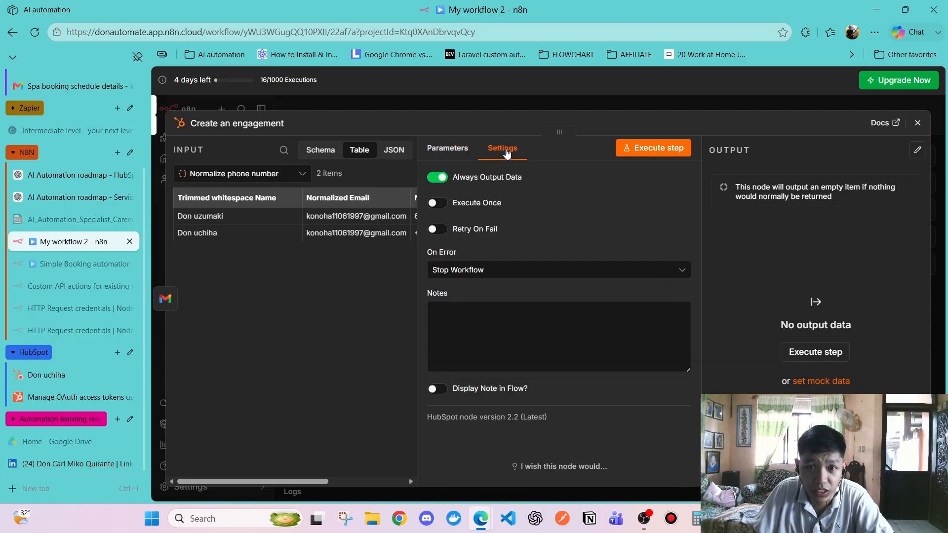
left_click(451, 156)
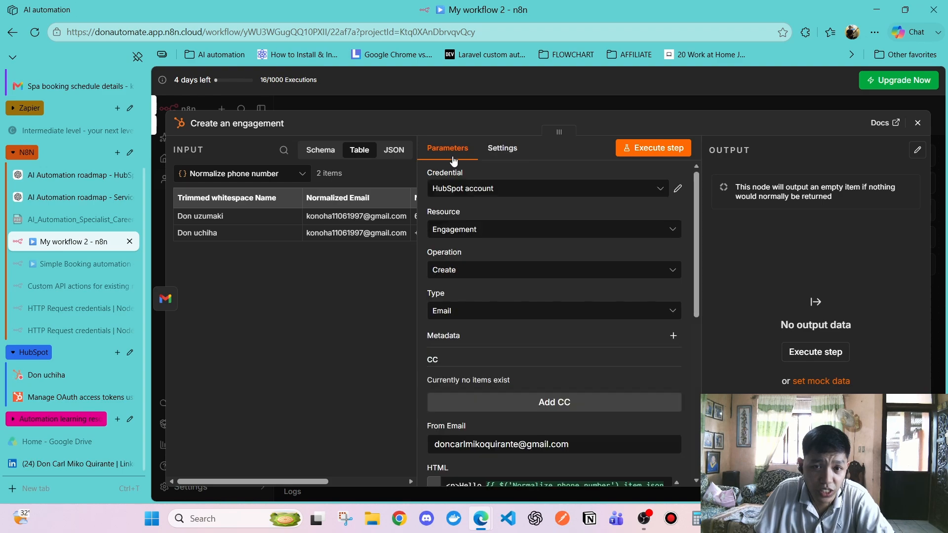
left_click(503, 149)
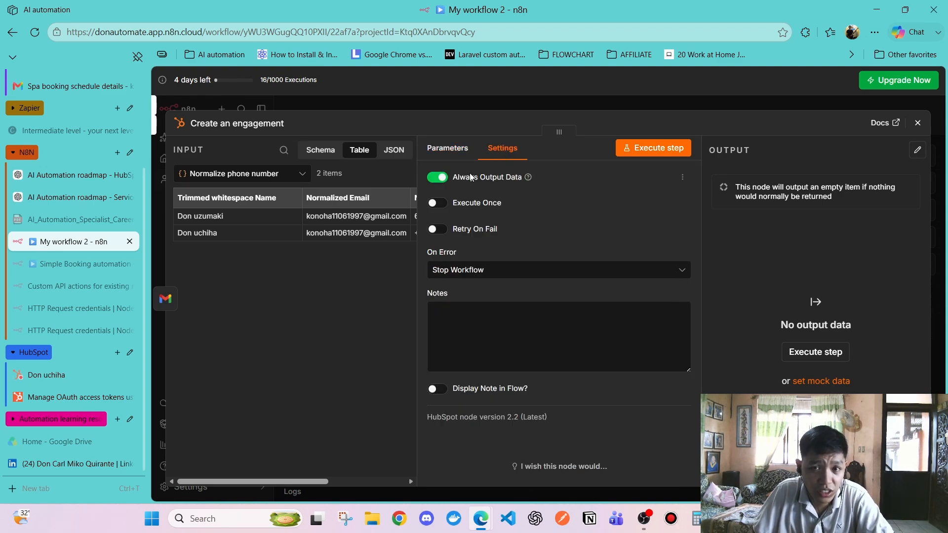
left_click(917, 124)
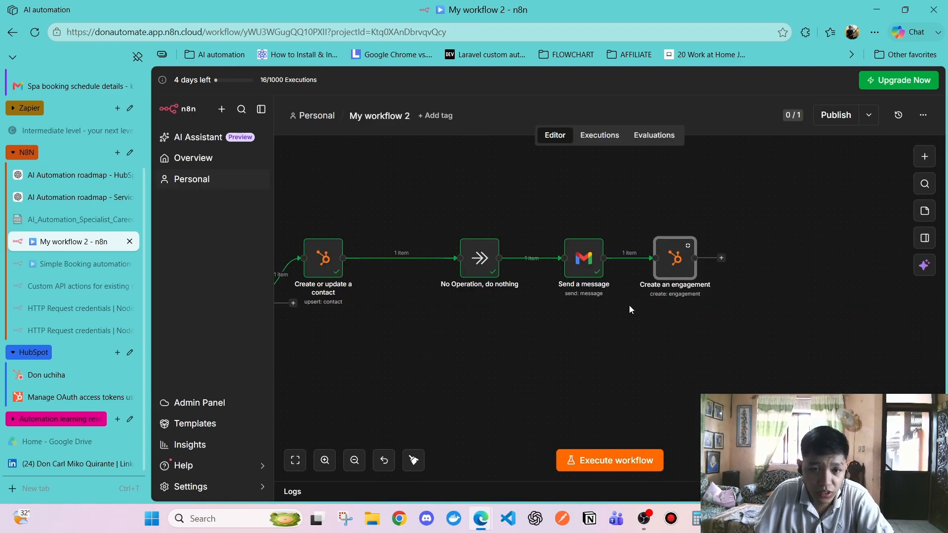
Reopen Create an engagement to confirm Always Output Data, then return to the canvas
scroll(573, 328, "left", 5)
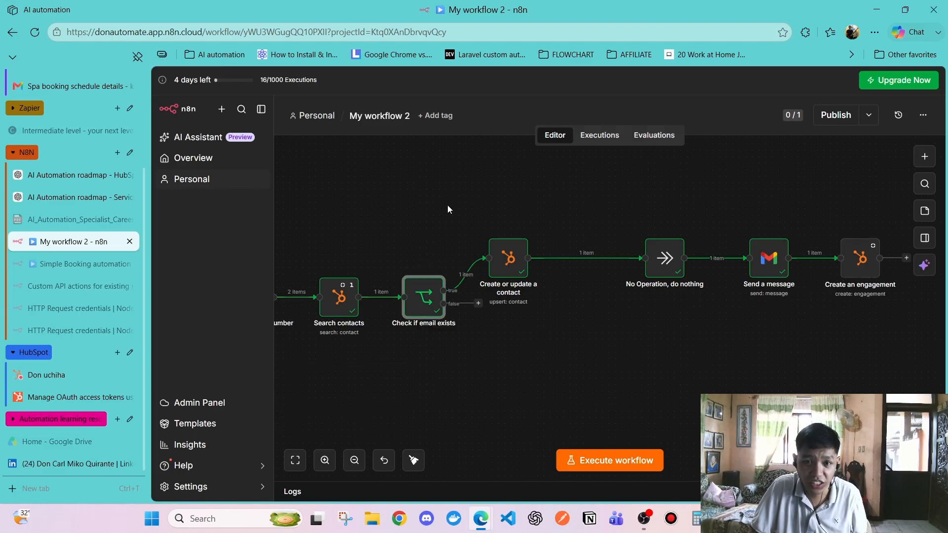
scroll(551, 298, "right", 3)
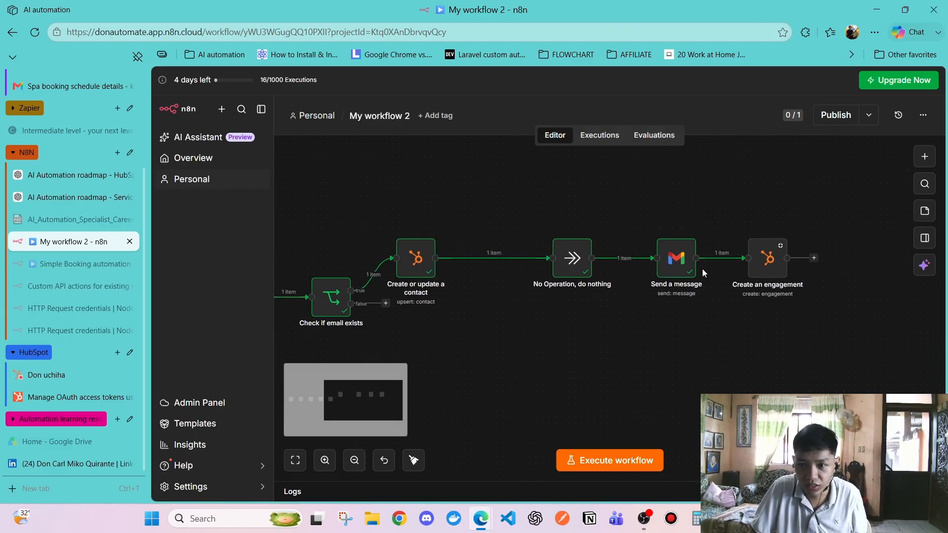
double_click(765, 264)
left_click(503, 148)
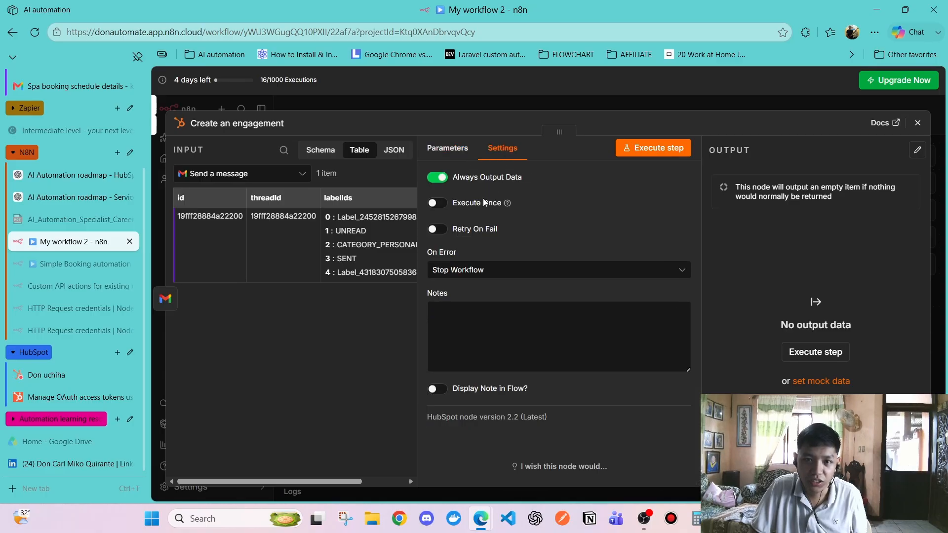
left_click(918, 122)
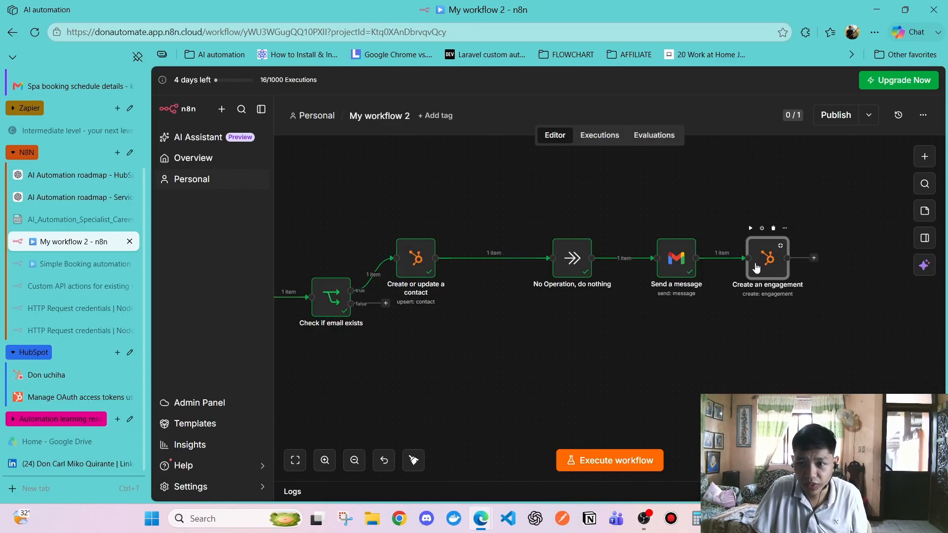
scroll(538, 301, "left", 5)
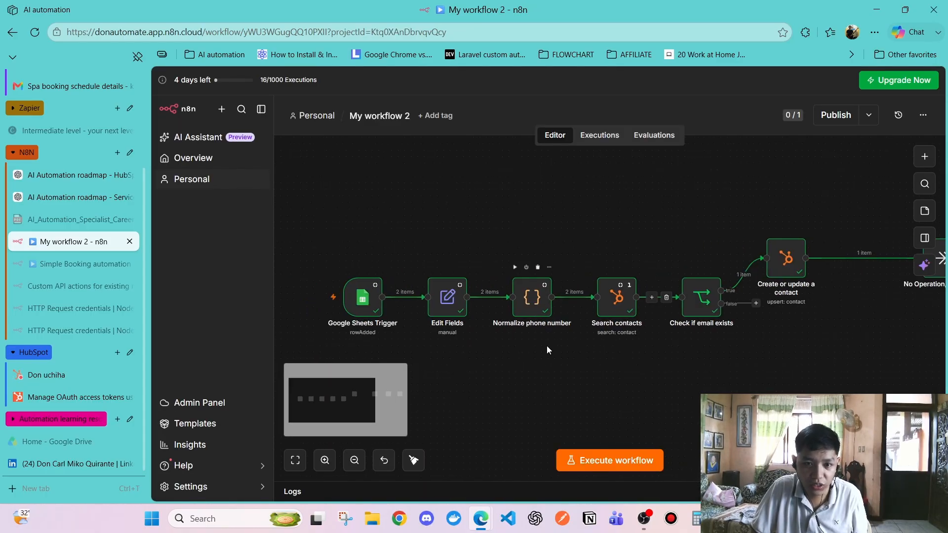
Execute the whole workflow and check the Create an engagement node's output
left_click(611, 462)
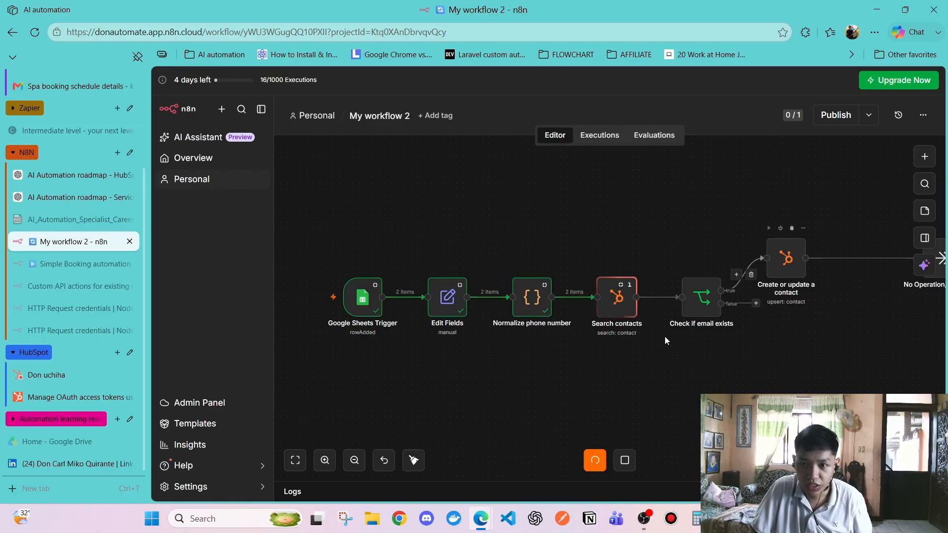
scroll(637, 346, "right", 6)
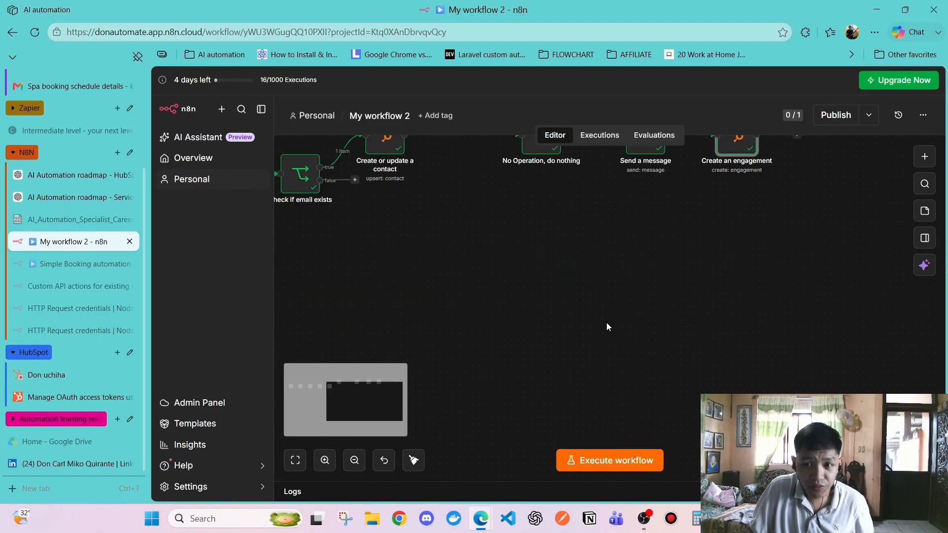
scroll(603, 336, "up", 2)
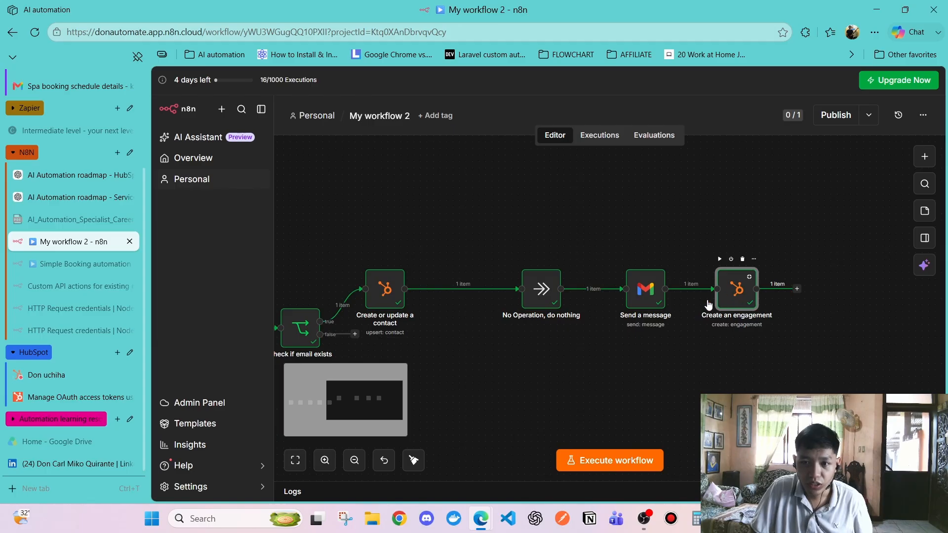
double_click(736, 290)
left_click(918, 124)
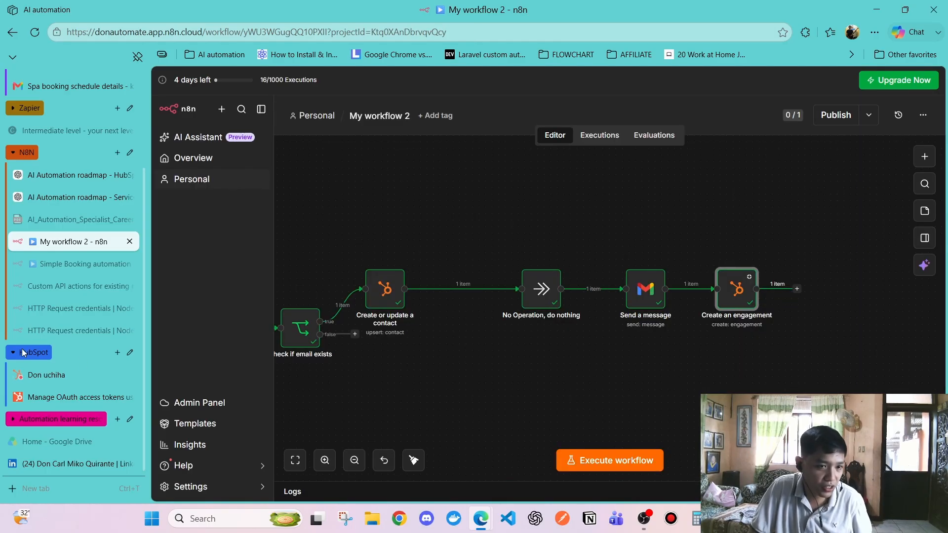
Check the HubSpot contact page, then open the Spa booking schedule details email in Gmail
left_click(64, 374)
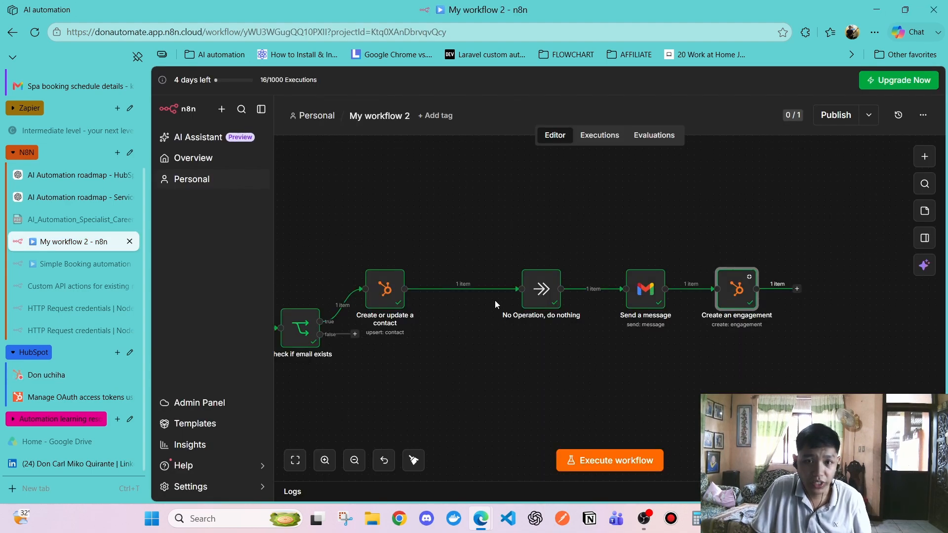
left_click(383, 302)
left_click(453, 364)
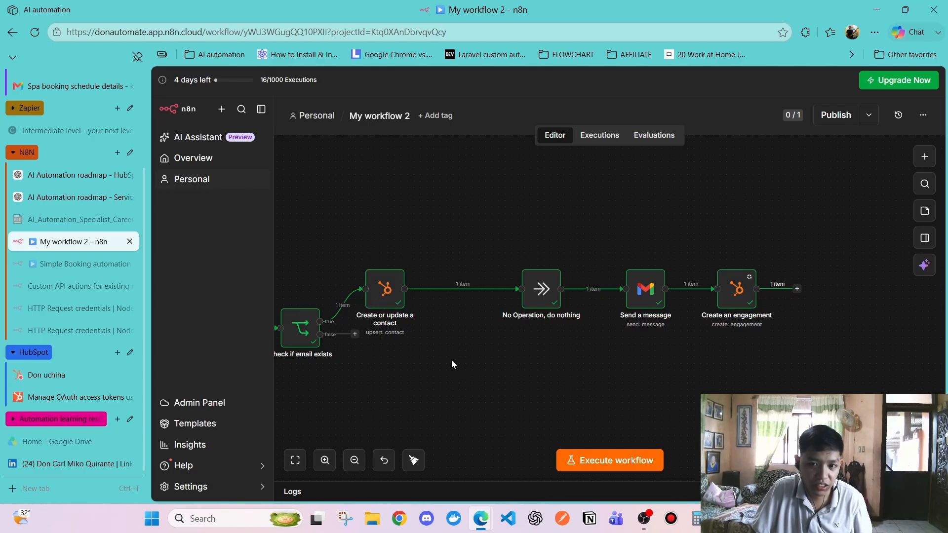
key("alt+Tab")
key("alt+Tab")
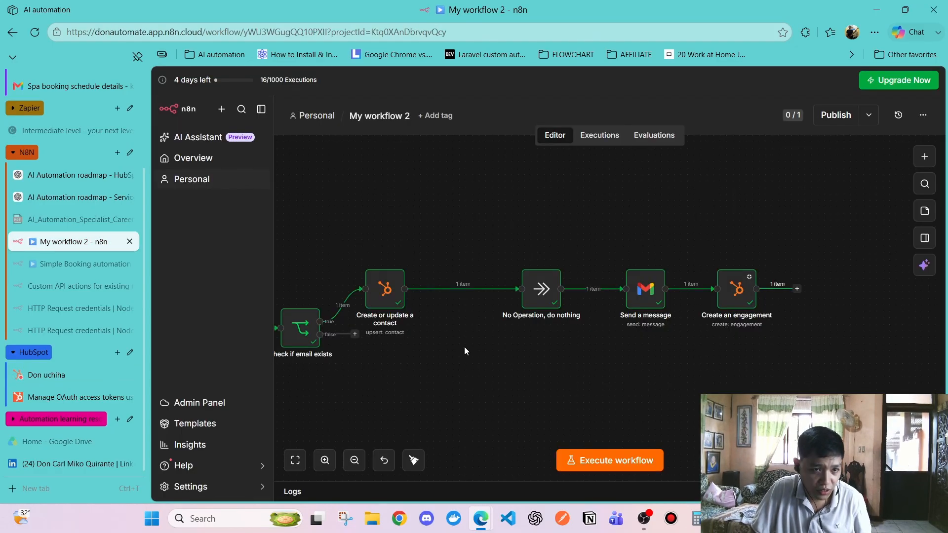
scroll(74, 258, "up", 3)
left_click(82, 212)
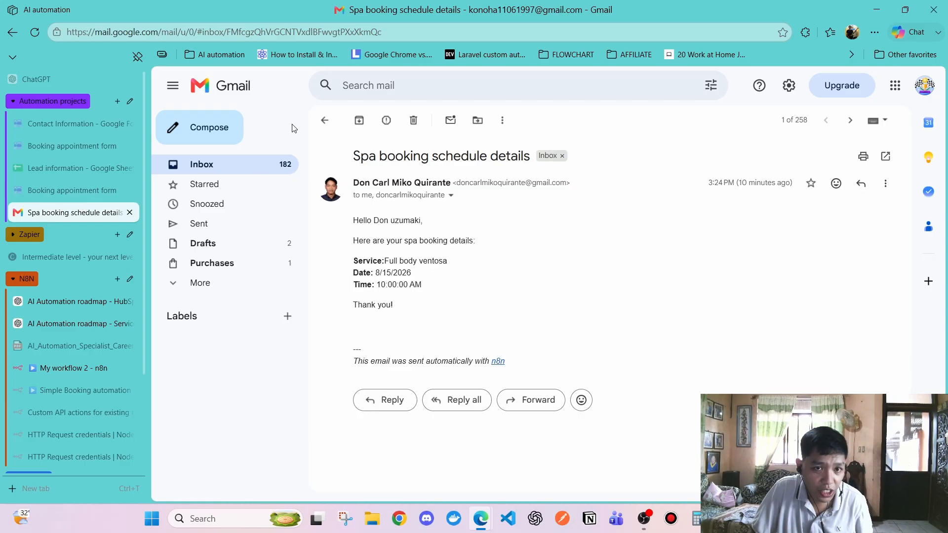
Open the newest 3:34 PM Spa booking schedule details email from the inbox and read its greeting
left_click(323, 121)
left_click(418, 186)
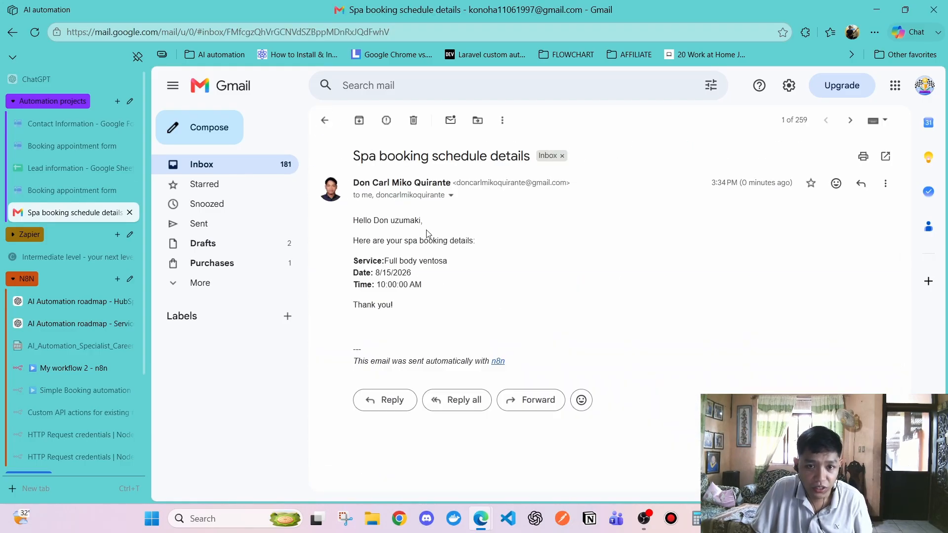
left_click_drag(373, 221, 425, 241)
left_click(426, 255)
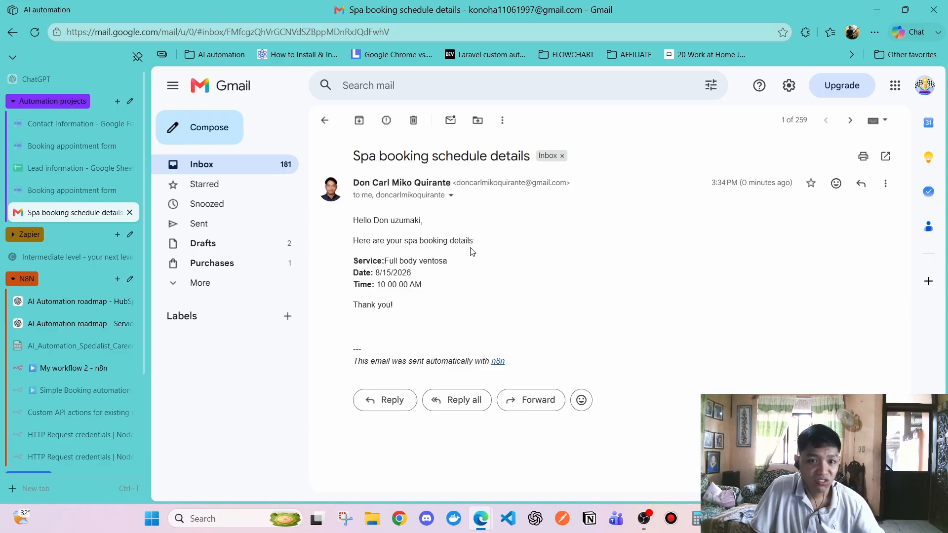
left_click(60, 191)
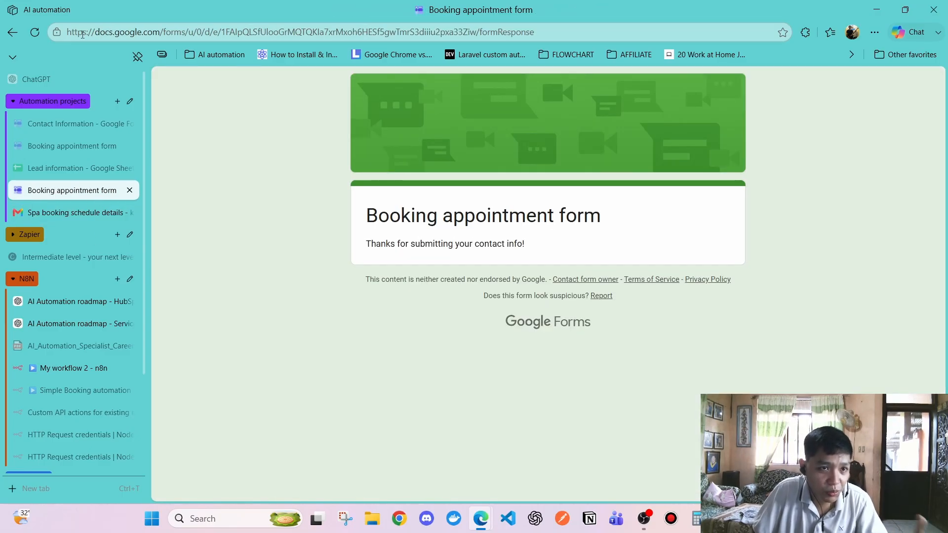
Reload the booking form and fill in the customer's full name, email address and phone number
left_click(36, 32)
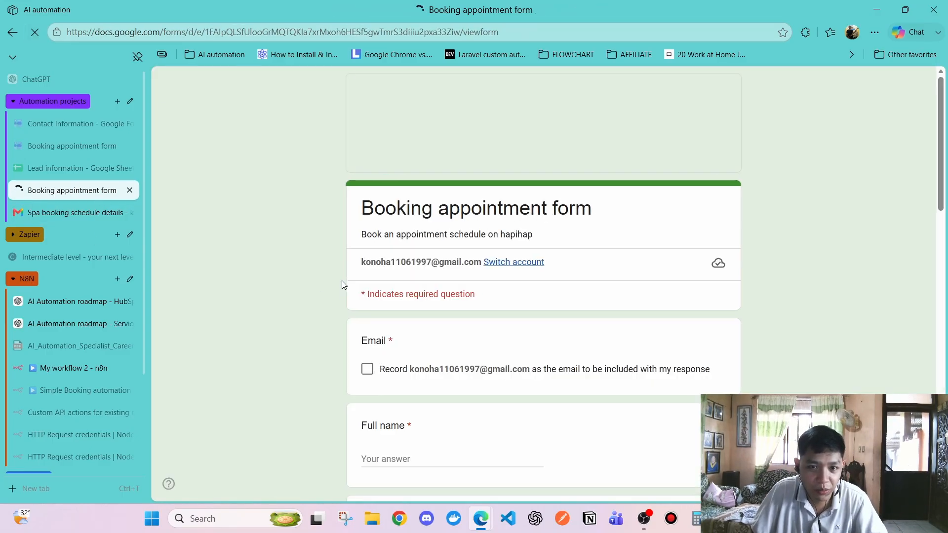
scroll(366, 293, "down", 1)
left_click(366, 307)
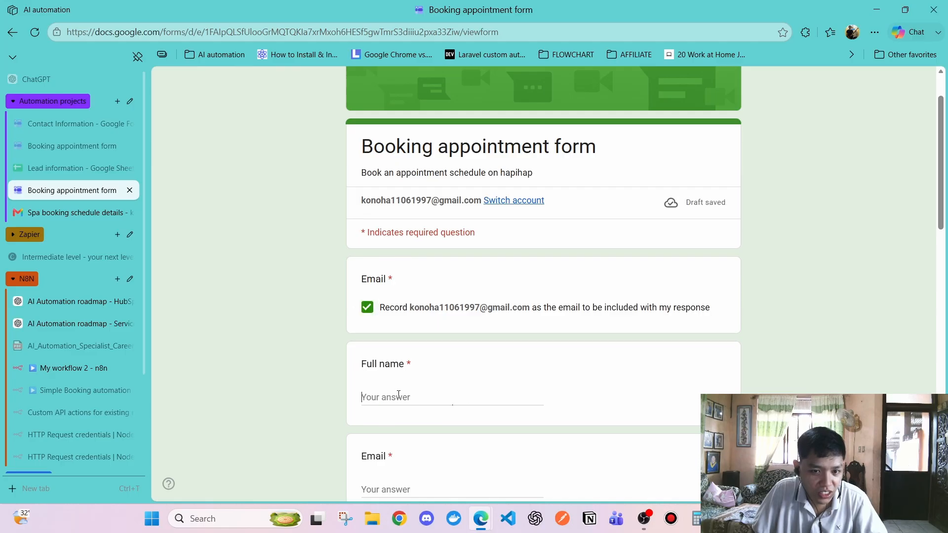
left_click(398, 397)
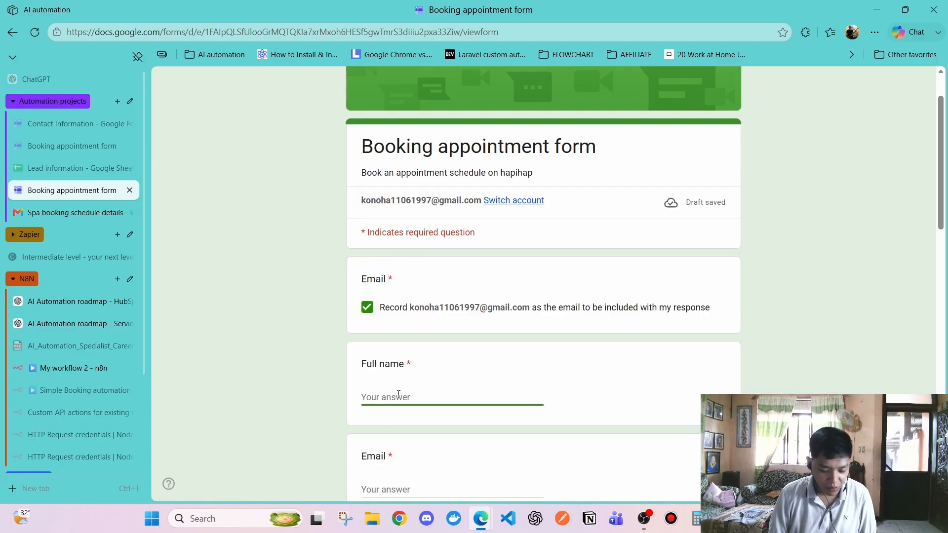
type("Choey")
scroll(400, 394, "down", 3)
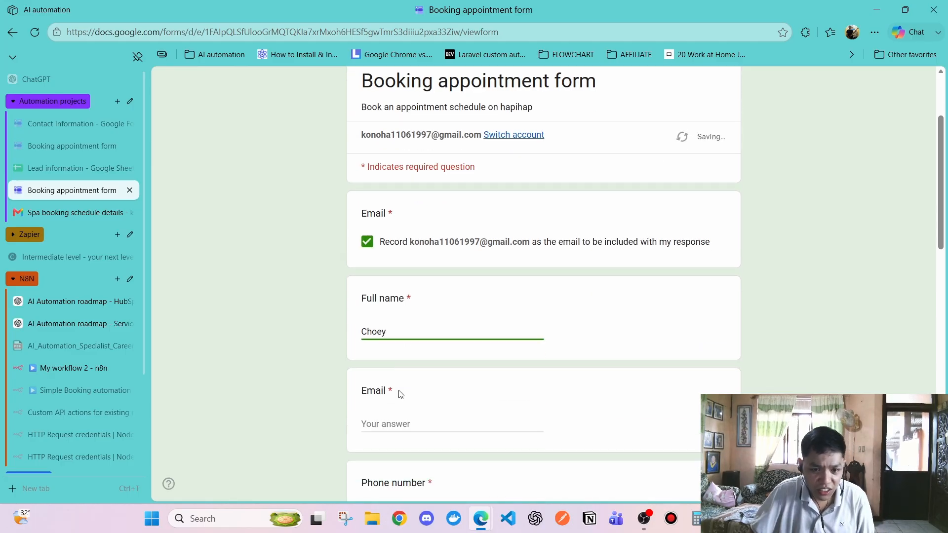
left_click(417, 303)
scroll(417, 304, "up", 3)
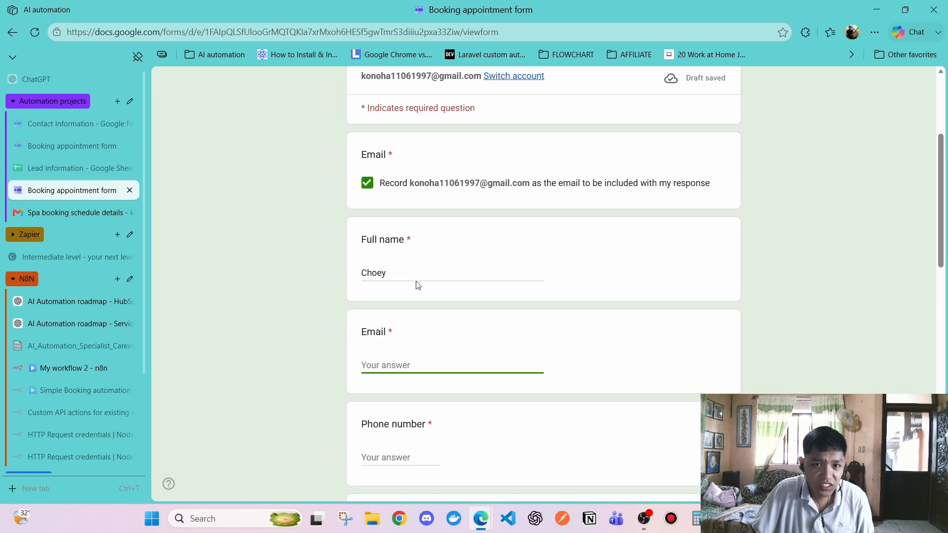
left_click_drag(410, 307, 529, 311)
scroll(529, 311, "down", 3)
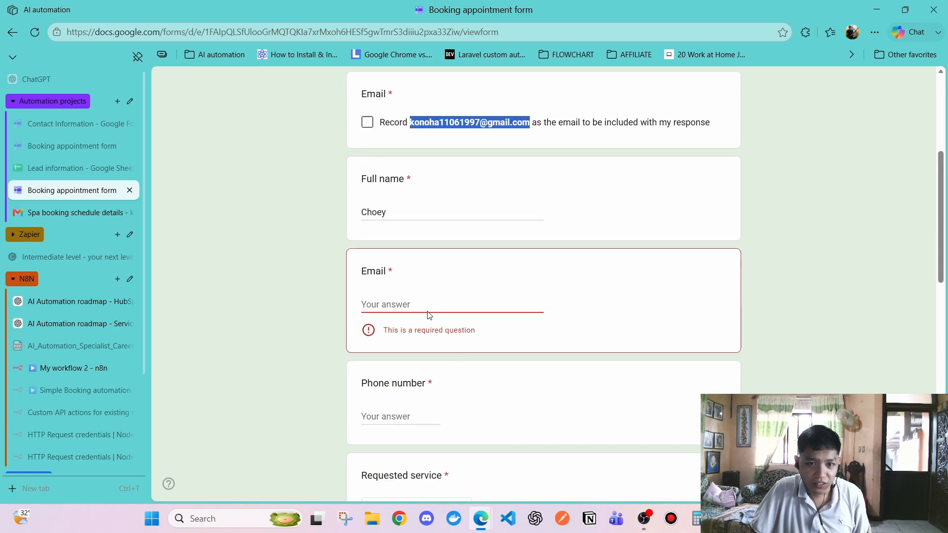
left_click(429, 315)
key("ctrl+v")
left_click(367, 122)
scroll(367, 351, "down", 1)
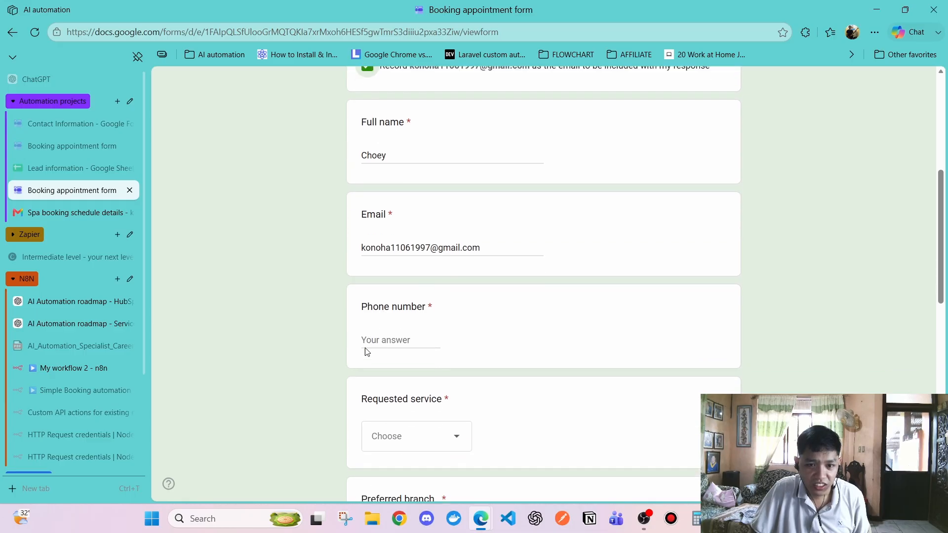
left_click(379, 336)
type("0")
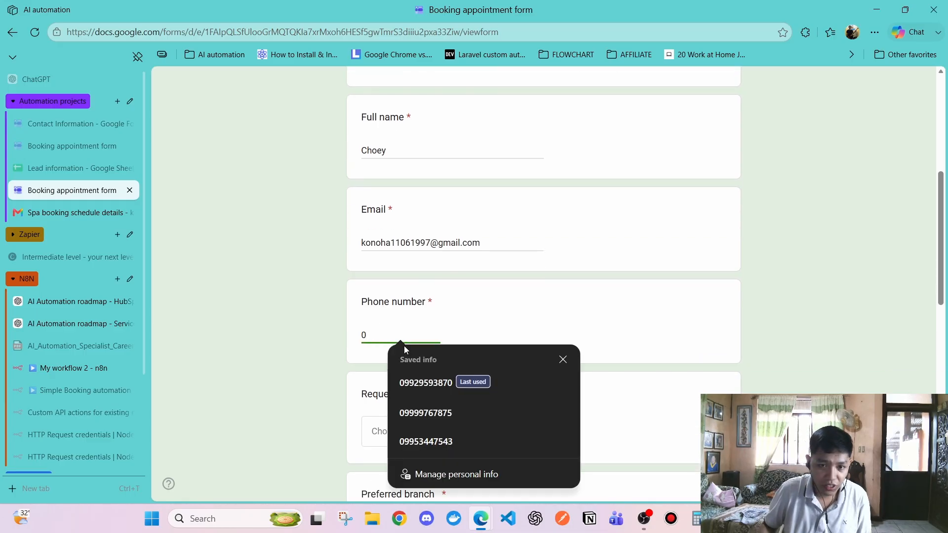
left_click(428, 413)
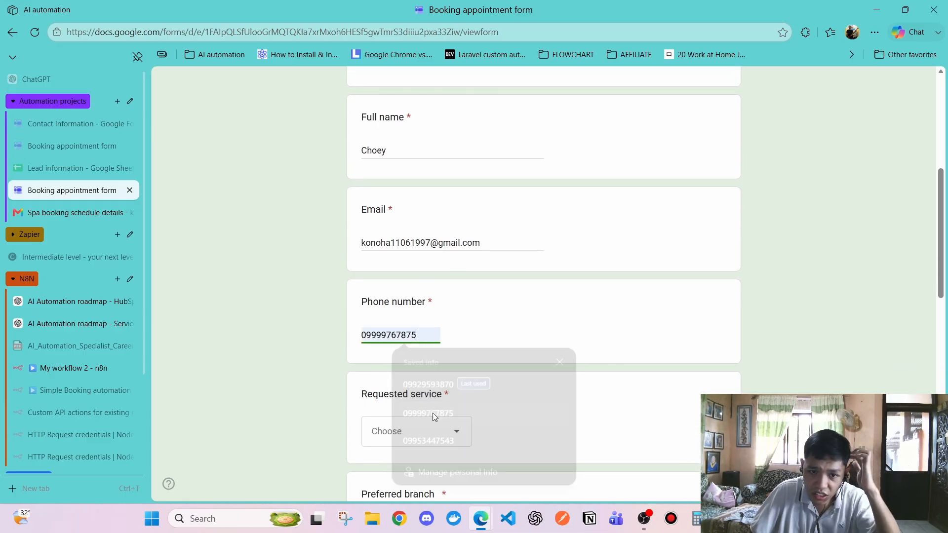
Choose Full body ventosa as service, Iriga branch, and the first listed therapist
left_click(409, 431)
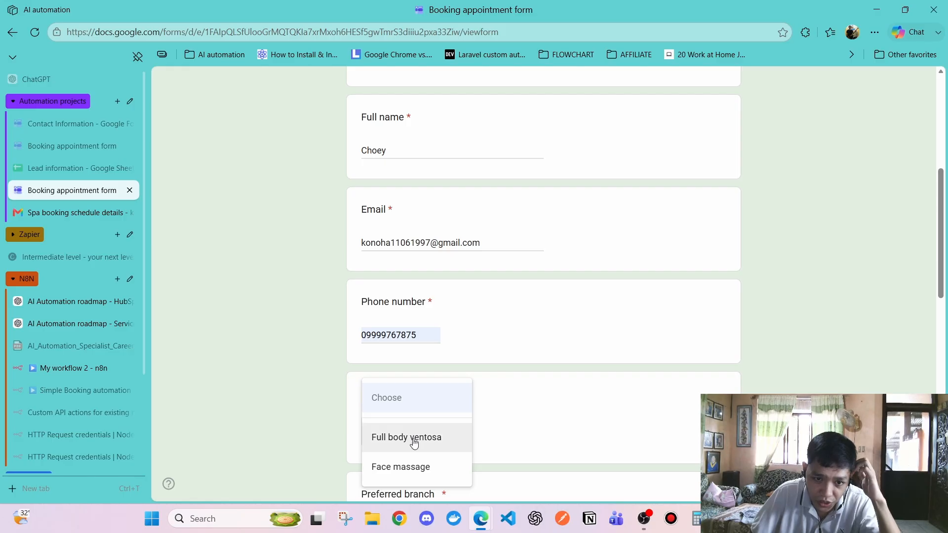
left_click(413, 436)
scroll(412, 363, "down", 1)
scroll(413, 365, "down", 2)
left_click(416, 411)
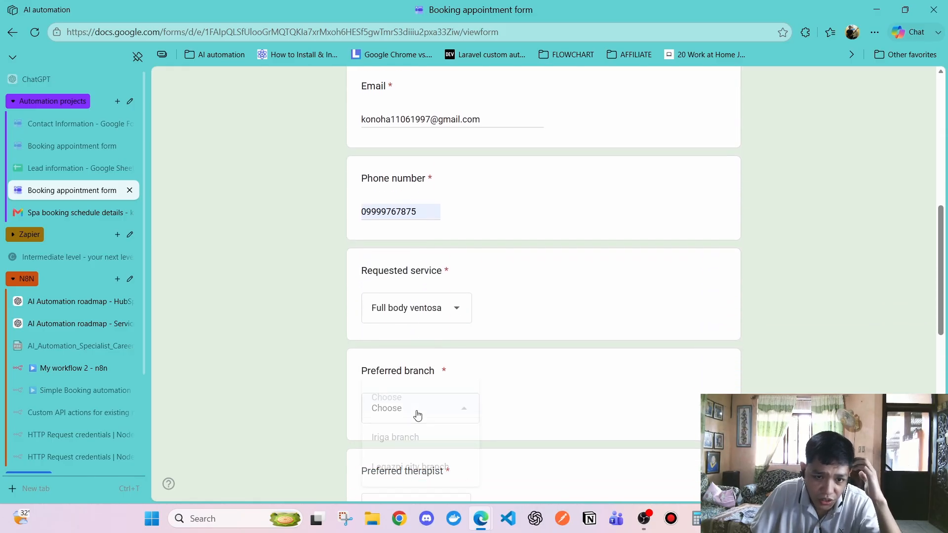
left_click(416, 436)
scroll(427, 391, "down", 2)
left_click(423, 399)
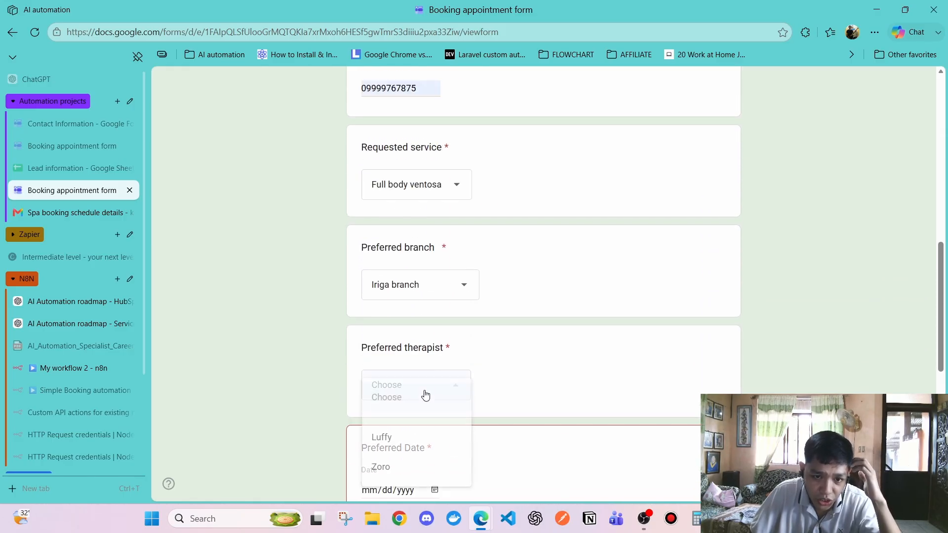
left_click(417, 439)
scroll(425, 395, "down", 4)
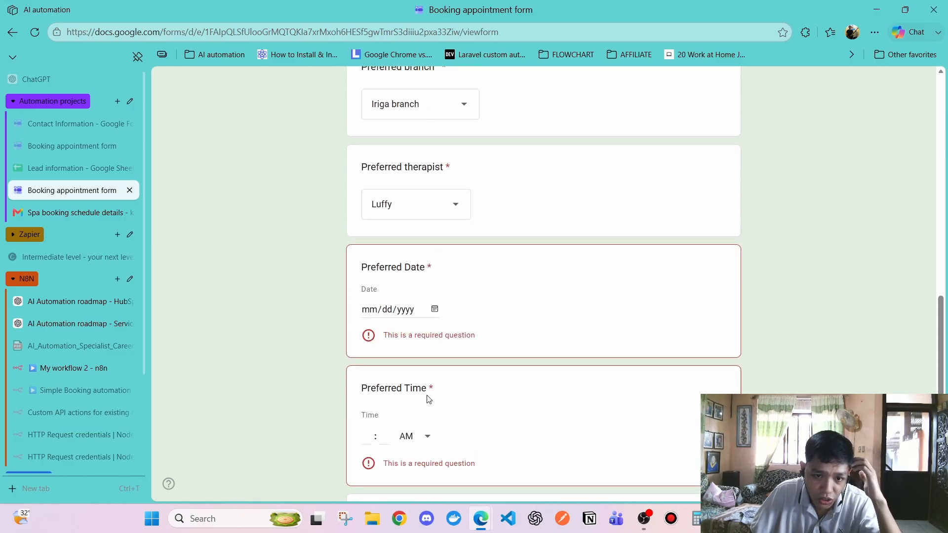
Set the date to 08/18/2026 and time to 05:00 PM, tick consent, and submit the form
left_click(434, 305)
left_click(412, 423)
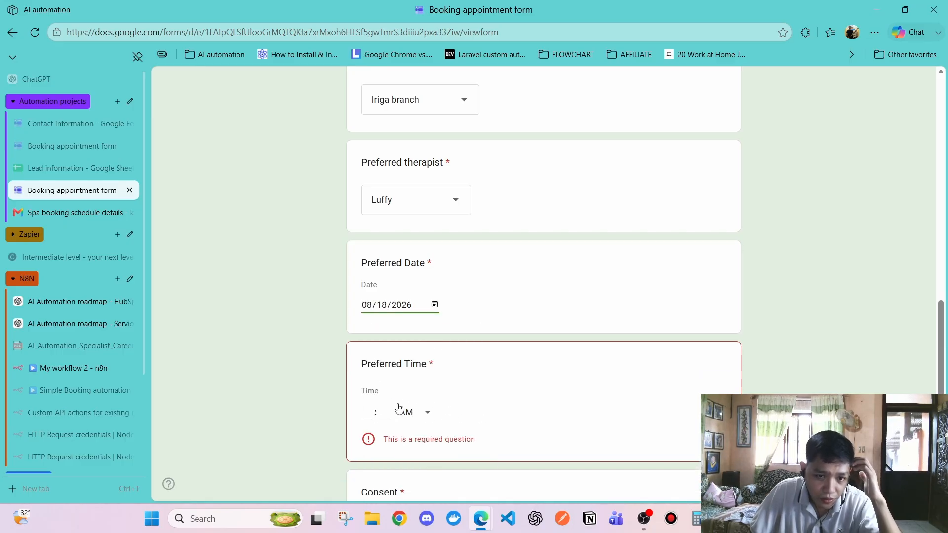
type("05 : ")
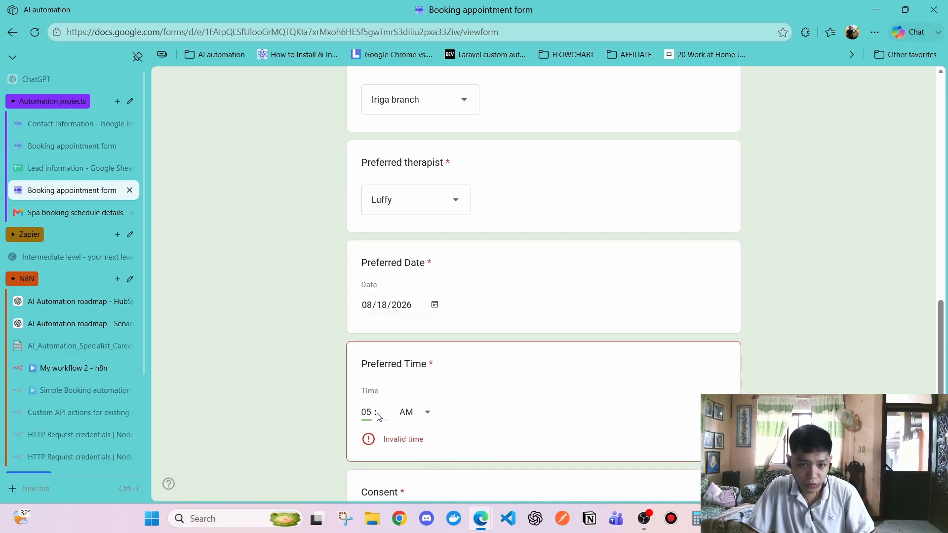
type("00")
left_click(410, 416)
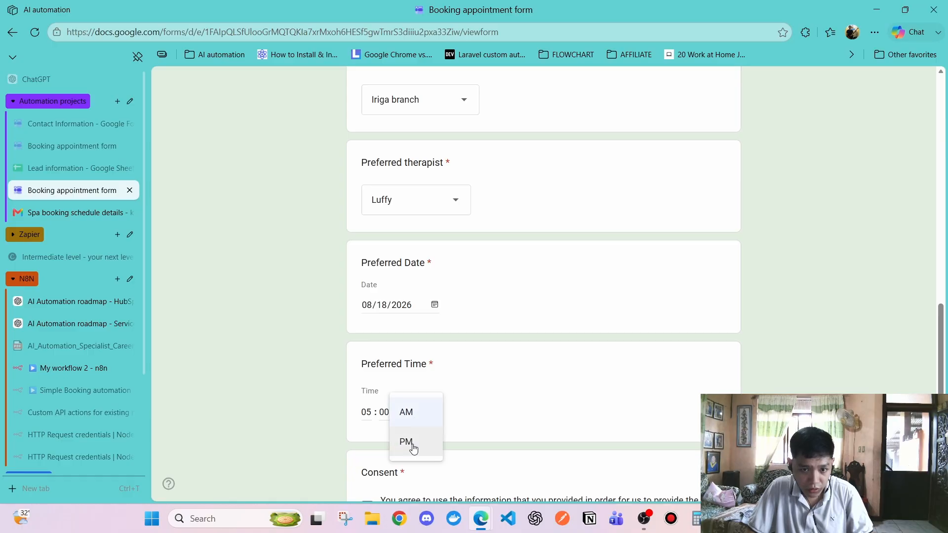
left_click(413, 445)
scroll(485, 360, "down", 1)
left_click(370, 443)
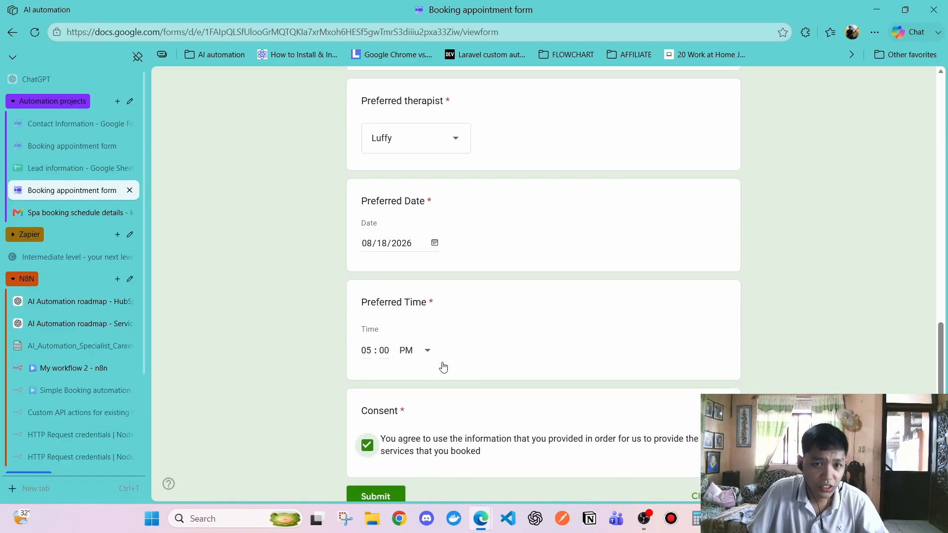
scroll(443, 366, "up", 11)
scroll(443, 366, "down", 6)
scroll(445, 368, "down", 8)
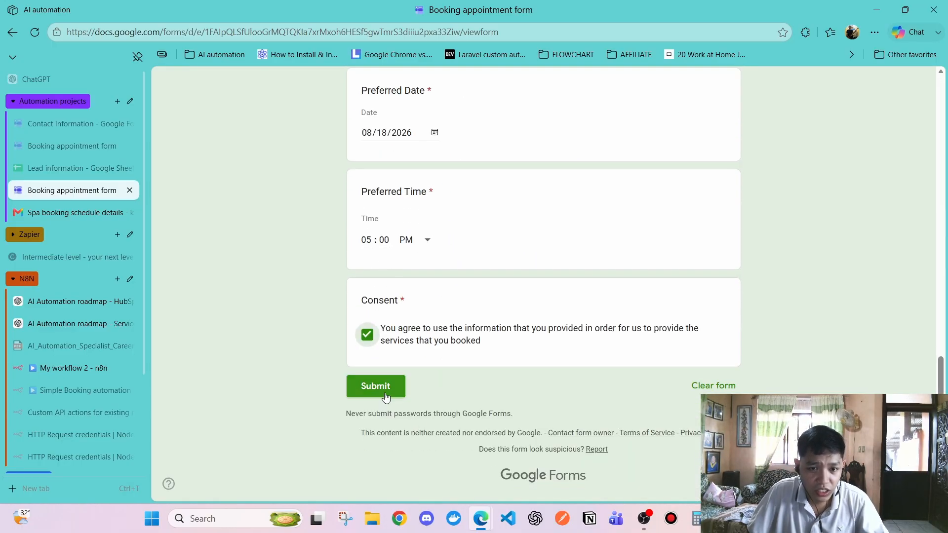
left_click(375, 386)
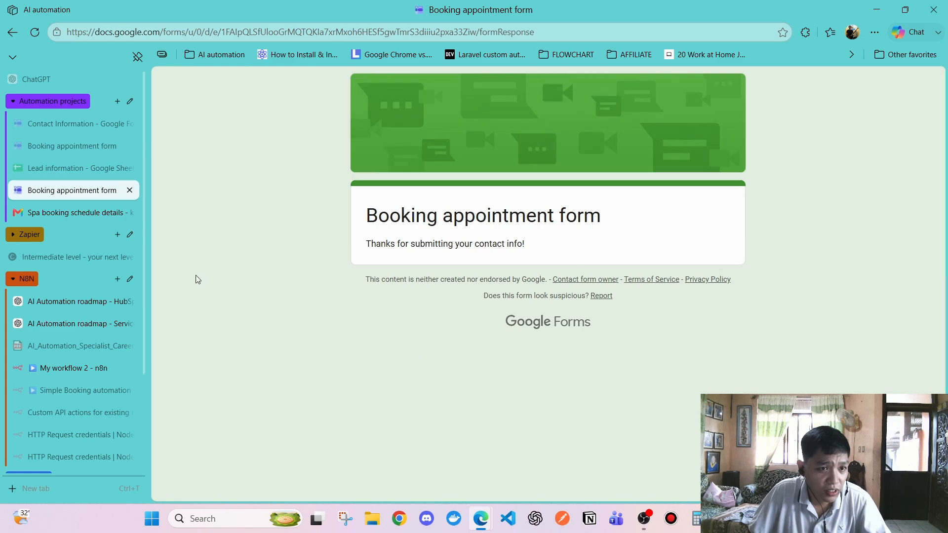
Check the Gmail inbox, then open My workflow 2's Executions list in n8n
left_click(69, 212)
left_click(232, 165)
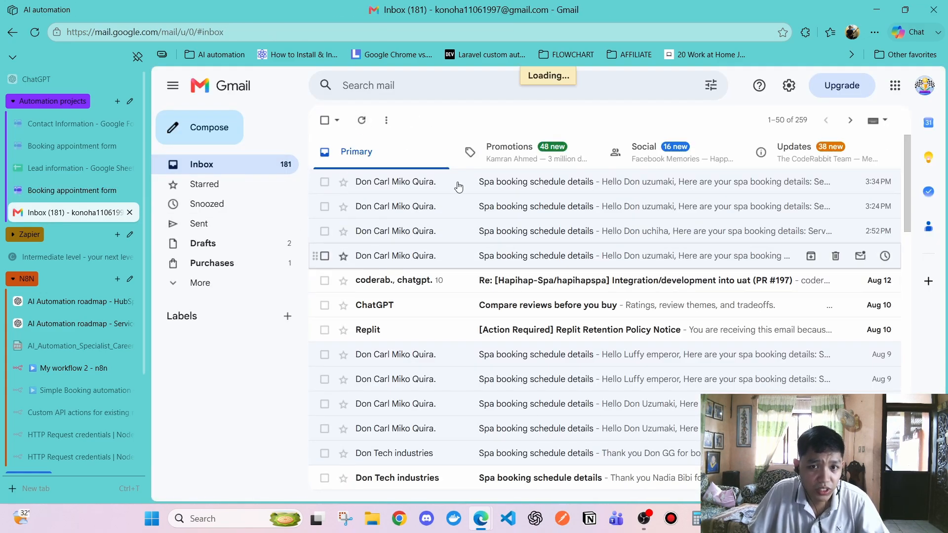
left_click(63, 371)
left_click(599, 135)
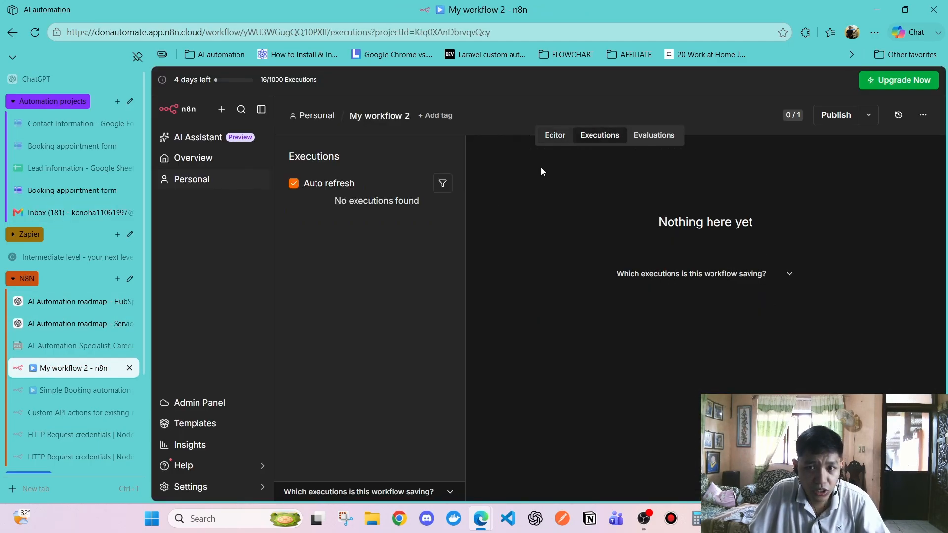
left_click(555, 135)
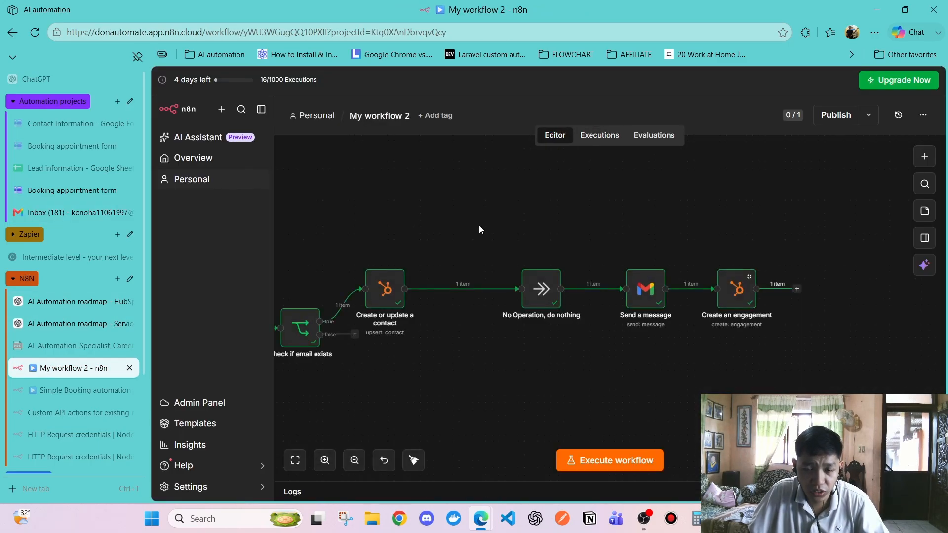
left_click(604, 135)
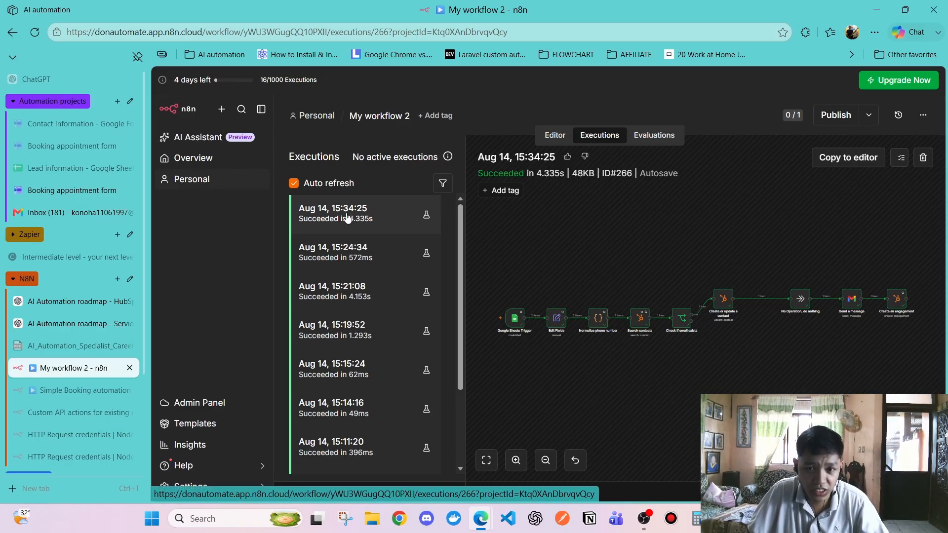
Reload n8n and recheck Gmail and the form's thank-you page before returning to Executions
left_click(48, 212)
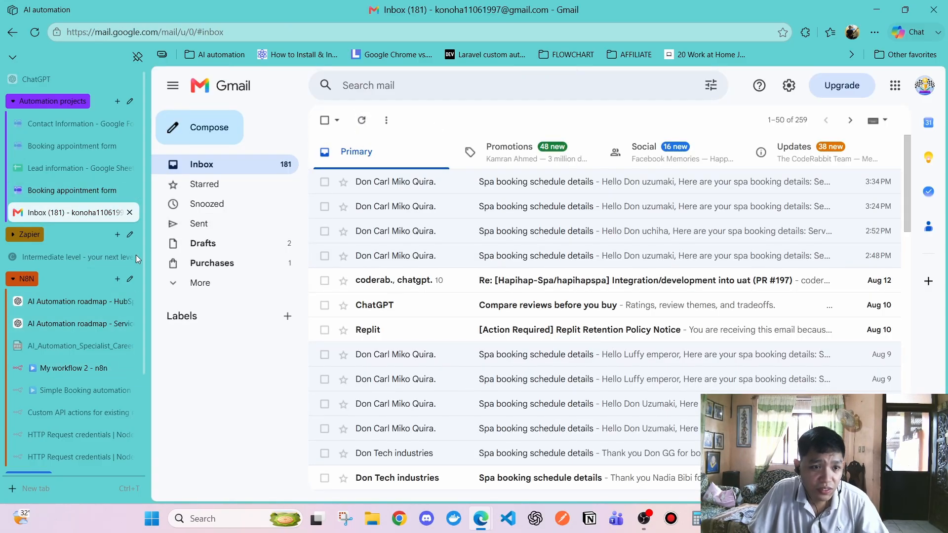
left_click(65, 370)
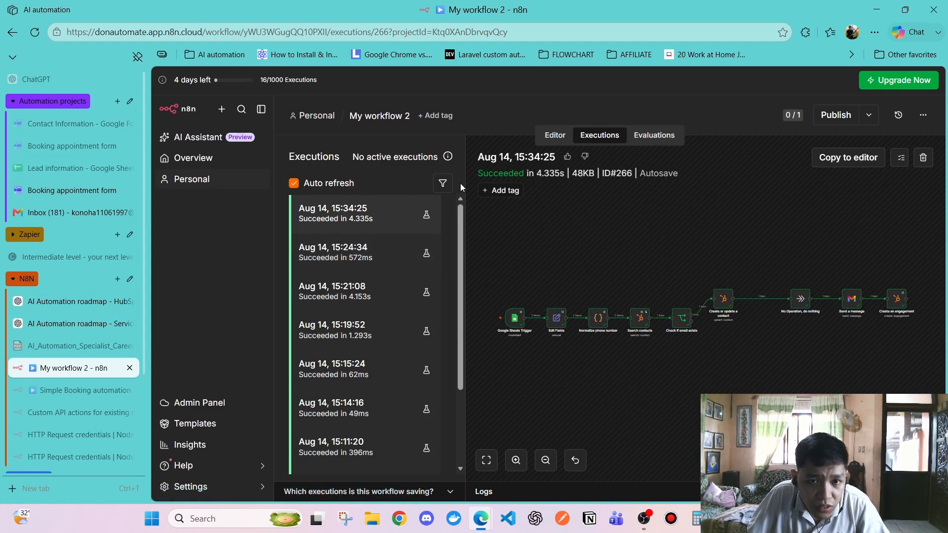
left_click(36, 33)
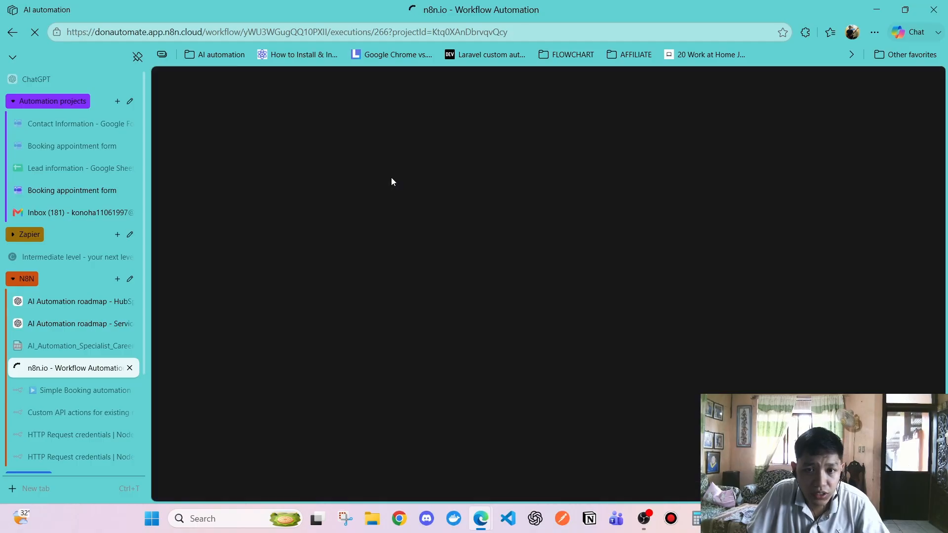
left_click(94, 217)
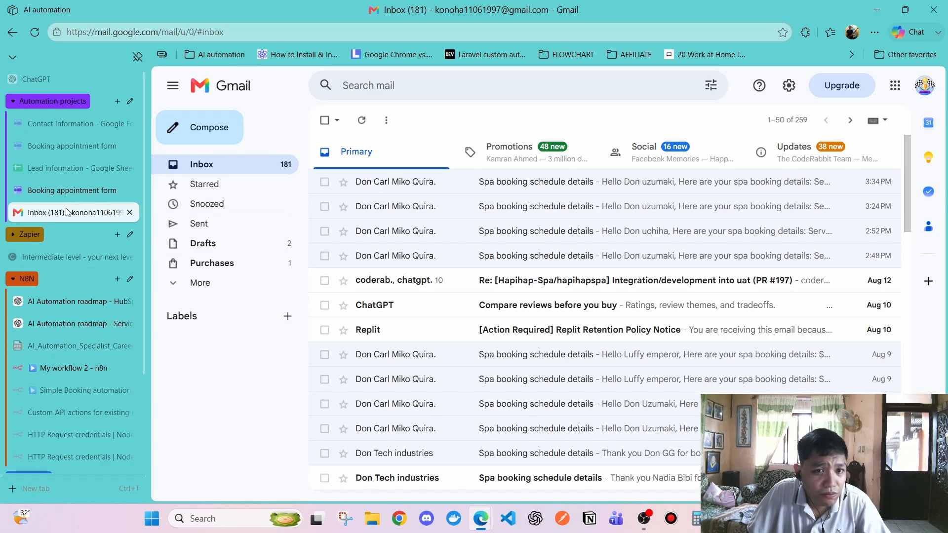
left_click(59, 191)
left_click(49, 213)
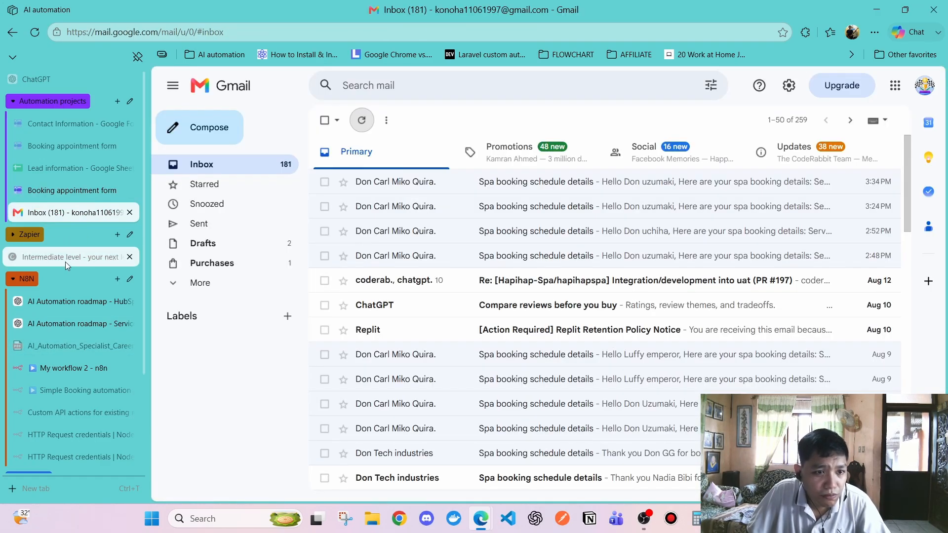
left_click(55, 366)
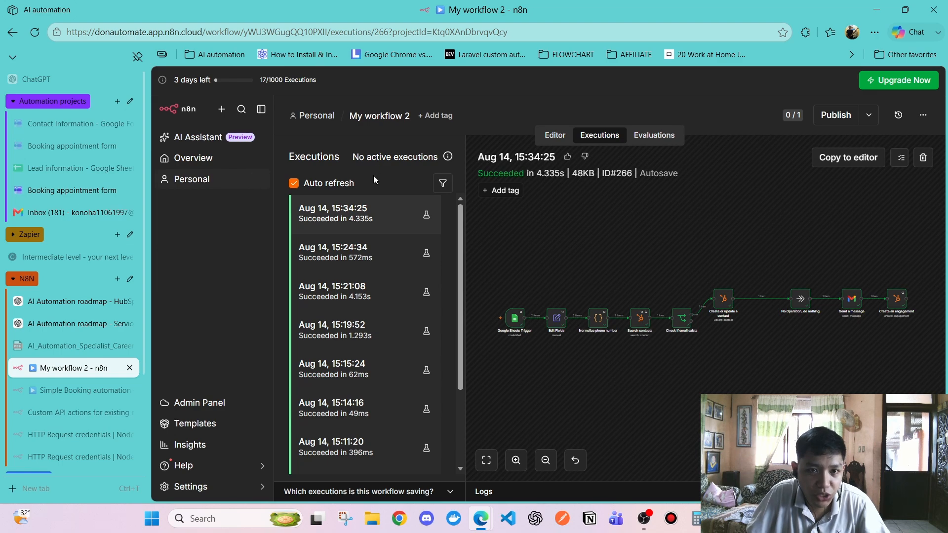
Toggle between the workflow canvas and the executions list, leaving the workflow name unchanged
left_click(384, 117)
left_click(183, 224)
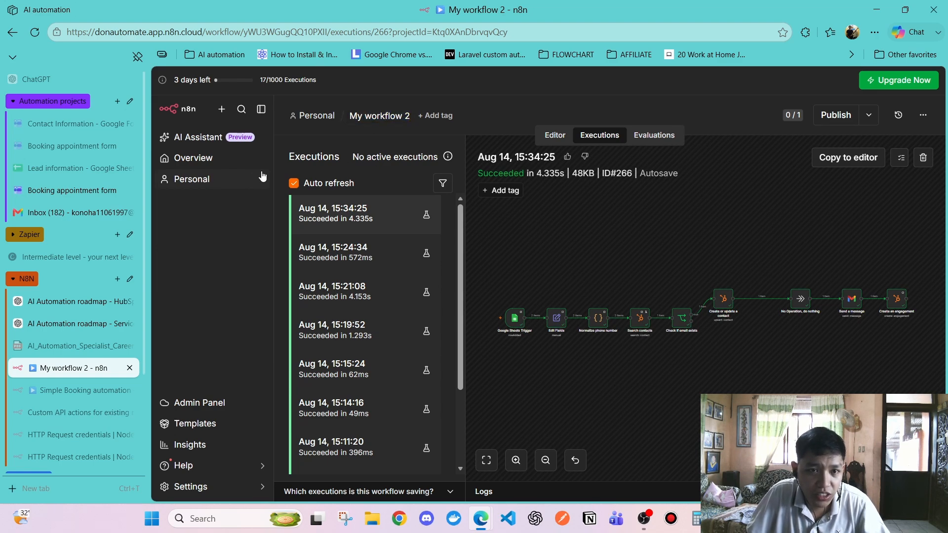
left_click(554, 135)
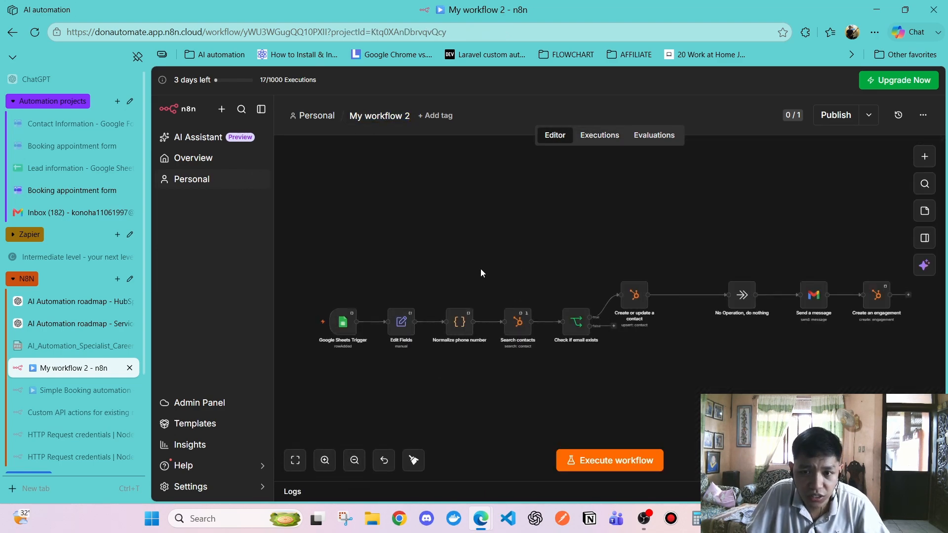
scroll(643, 323, "up", 3)
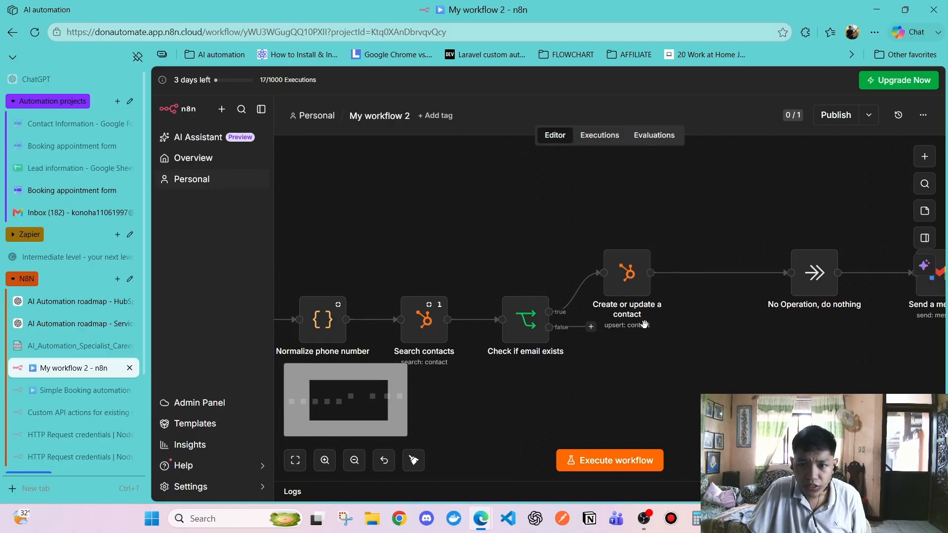
scroll(597, 353, "down", 3)
left_click(600, 136)
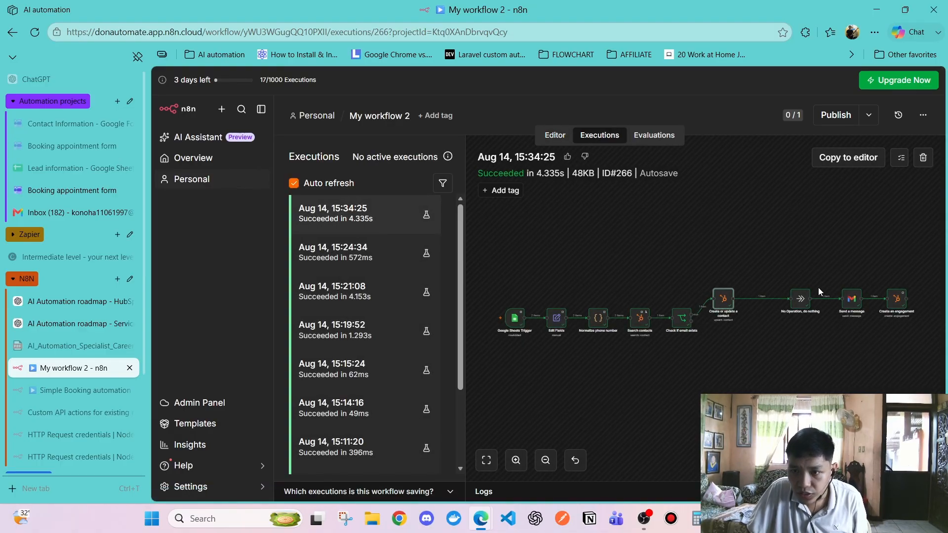
Inspect the Send a message step's parameters and output in the latest execution
double_click(851, 307)
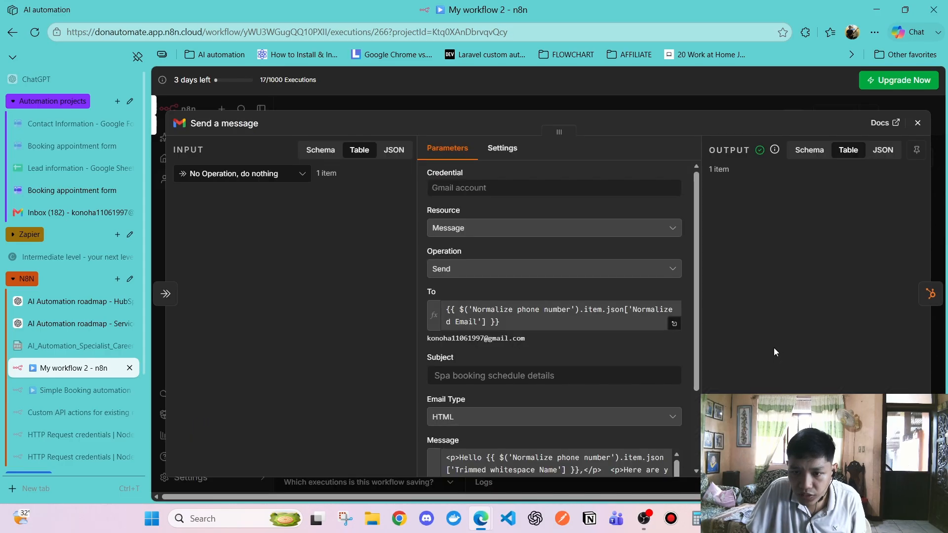
scroll(785, 375, "right", 2)
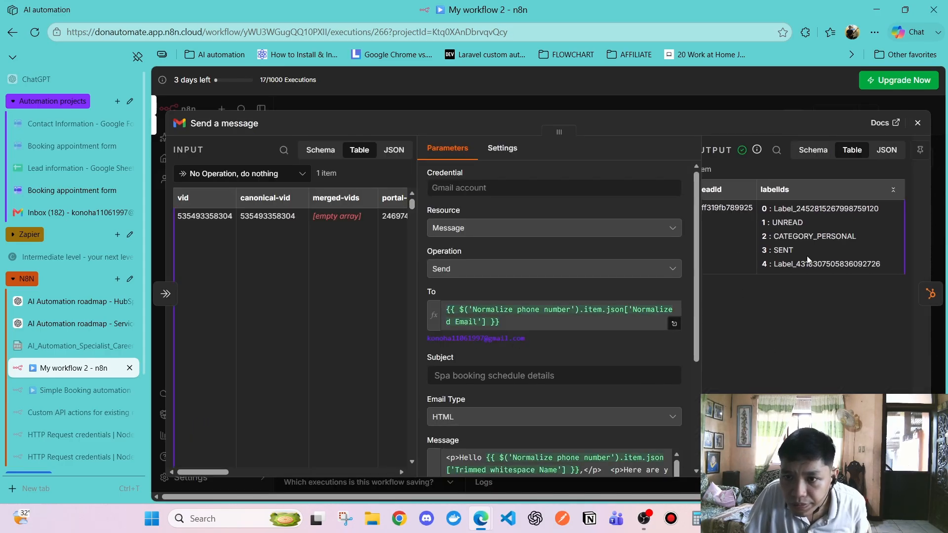
scroll(790, 279, "left", 2)
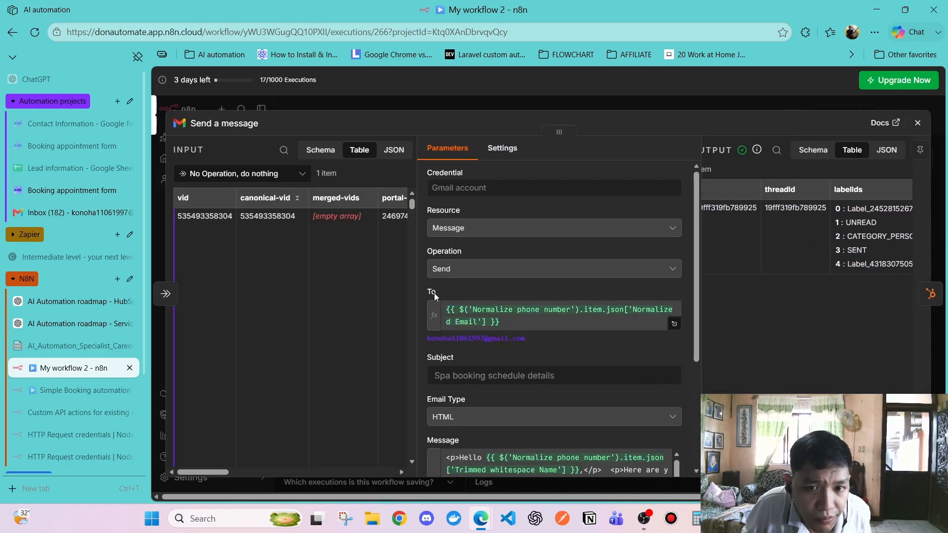
scroll(543, 355, "down", 3)
scroll(544, 355, "down", 1)
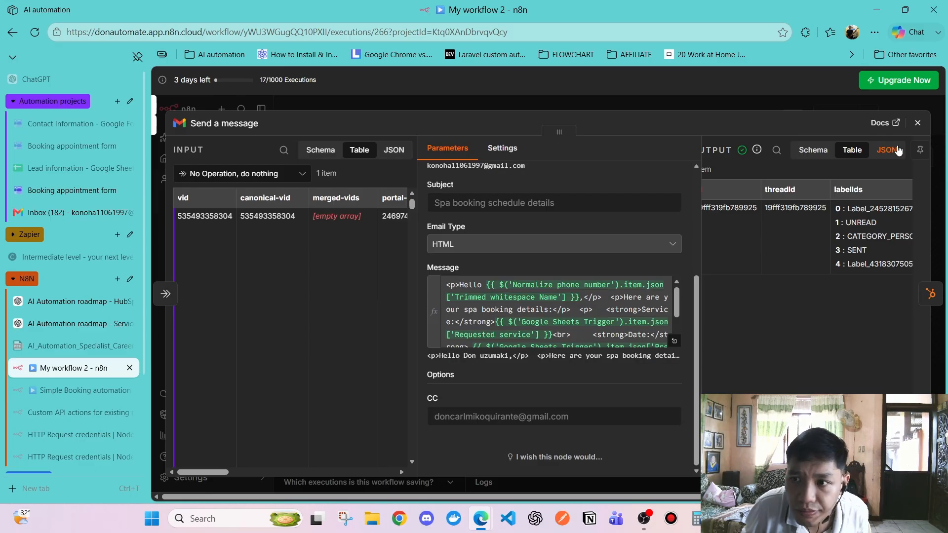
left_click(916, 124)
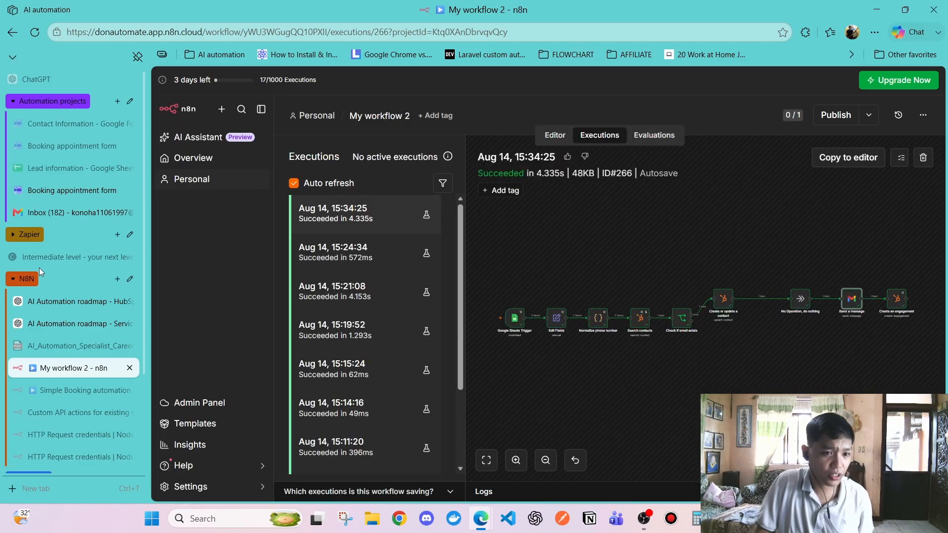
left_click(79, 213)
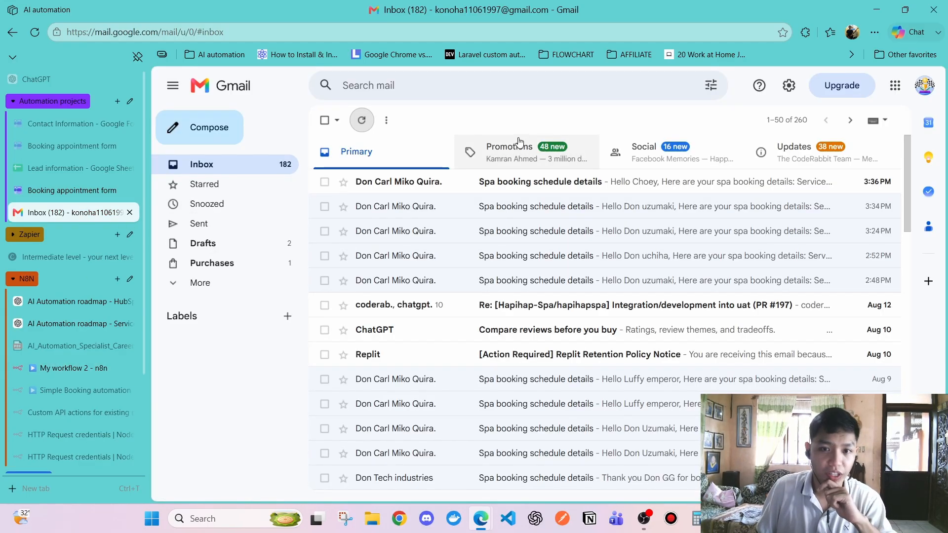
Open the 3:36 PM Spa booking schedule details email and read its greeting and booking lines
left_click(441, 188)
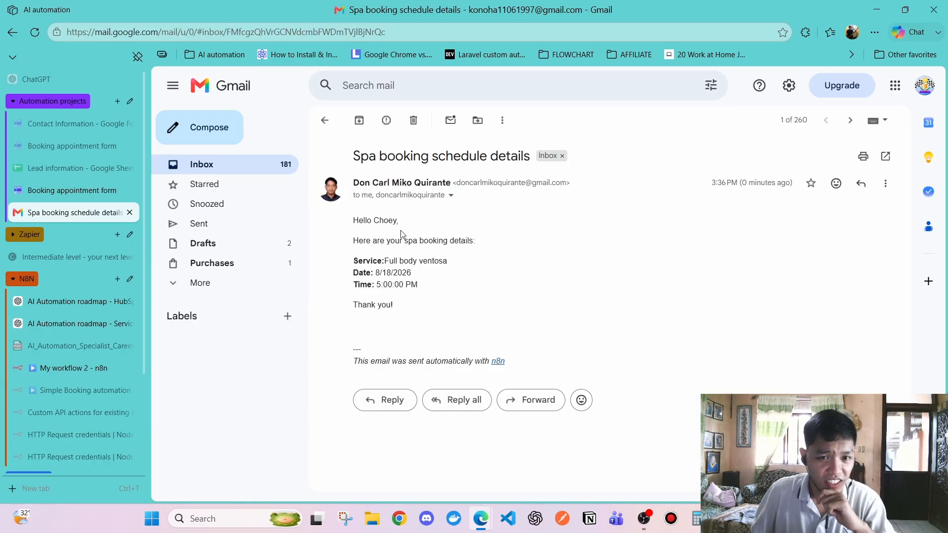
left_click_drag(353, 223, 441, 326)
left_click(442, 327)
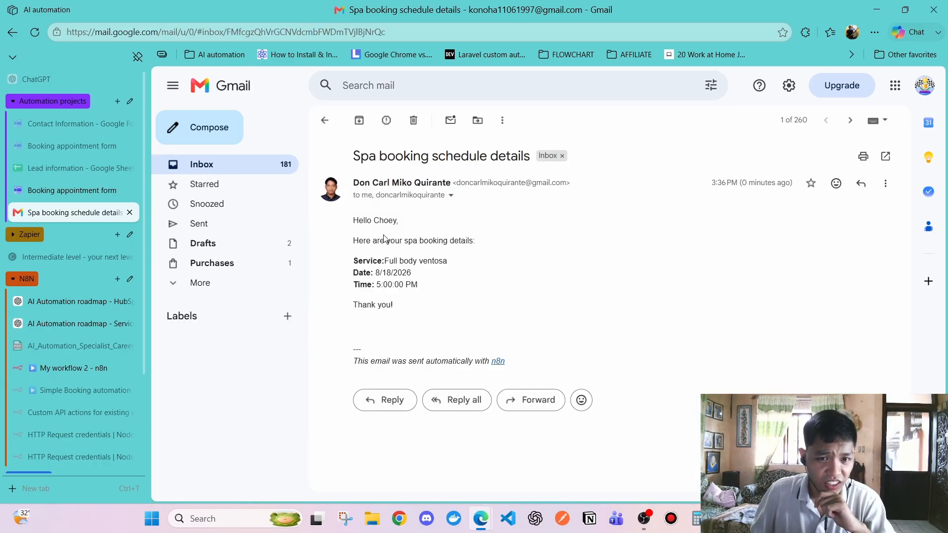
left_click_drag(353, 220, 410, 226)
left_click(443, 279)
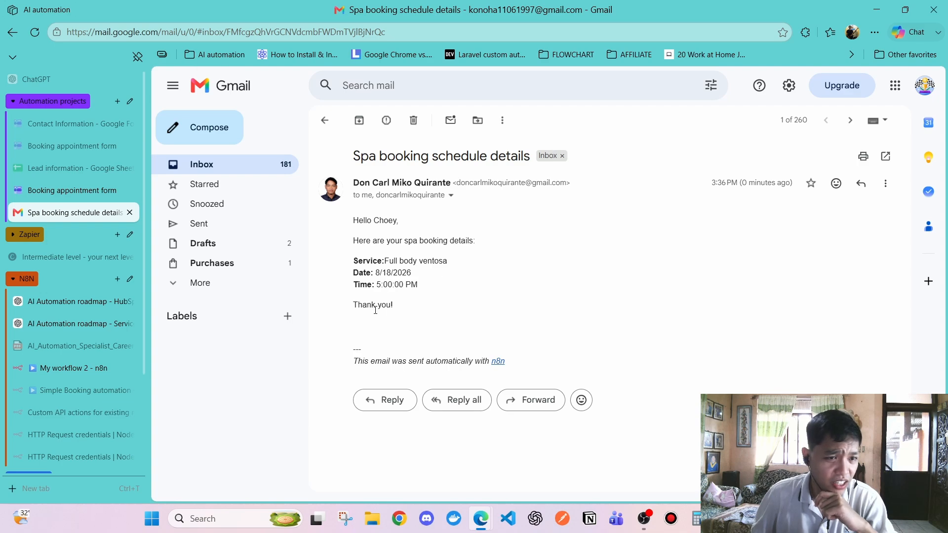
scroll(96, 340, "down", 3)
Reload the HubSpot contact record to show the logged booking email, then return to My workflow 2's editor
left_click(79, 378)
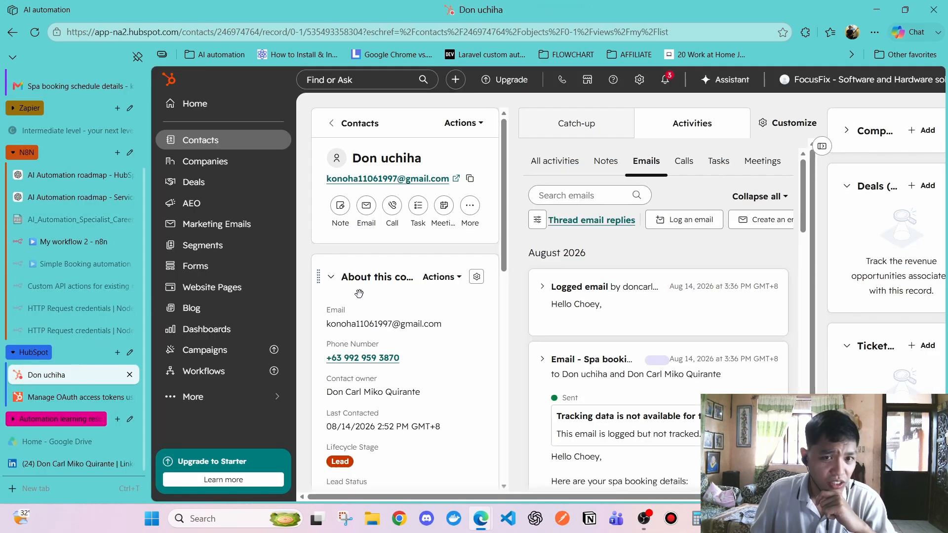
left_click(34, 31)
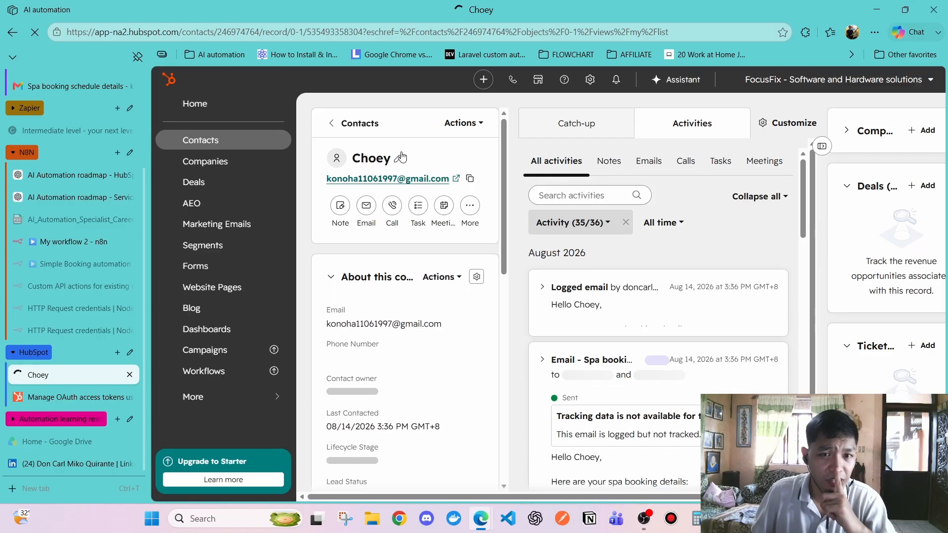
left_click(75, 247)
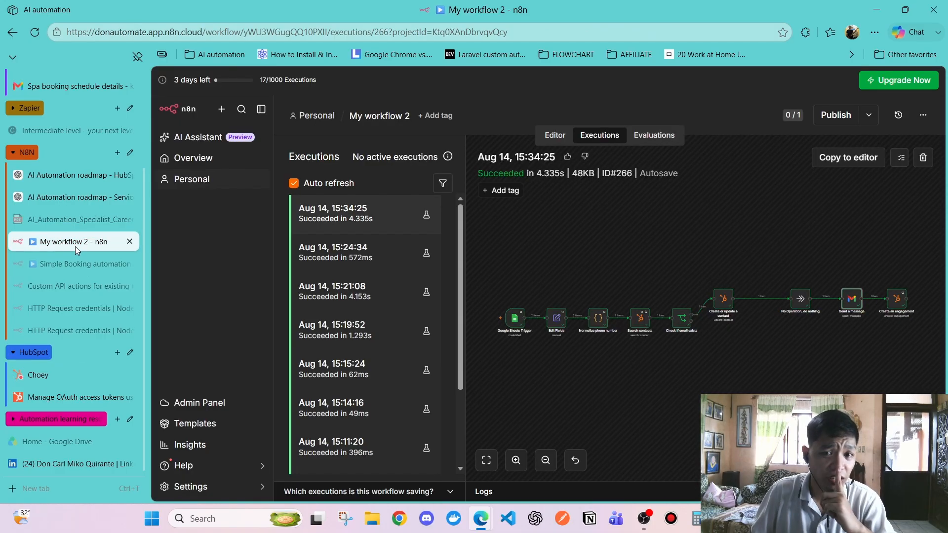
left_click(554, 135)
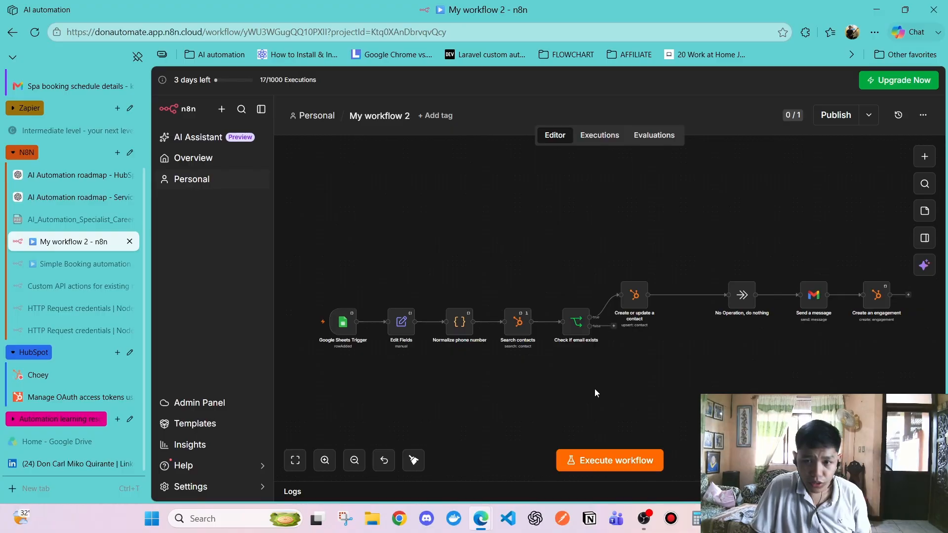
scroll(595, 389, "up", 5)
scroll(533, 333, "left", 3)
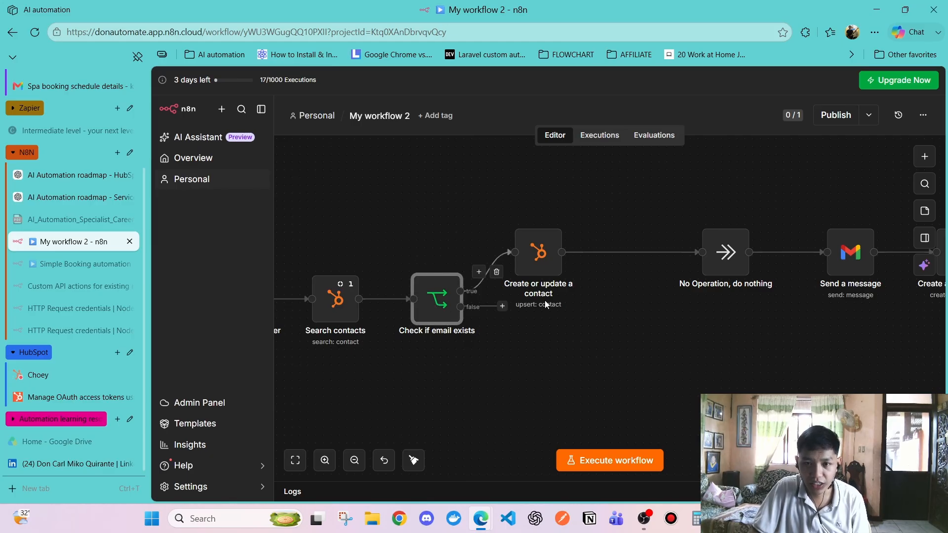
scroll(544, 300, "right", 10)
scroll(544, 300, "left", 8)
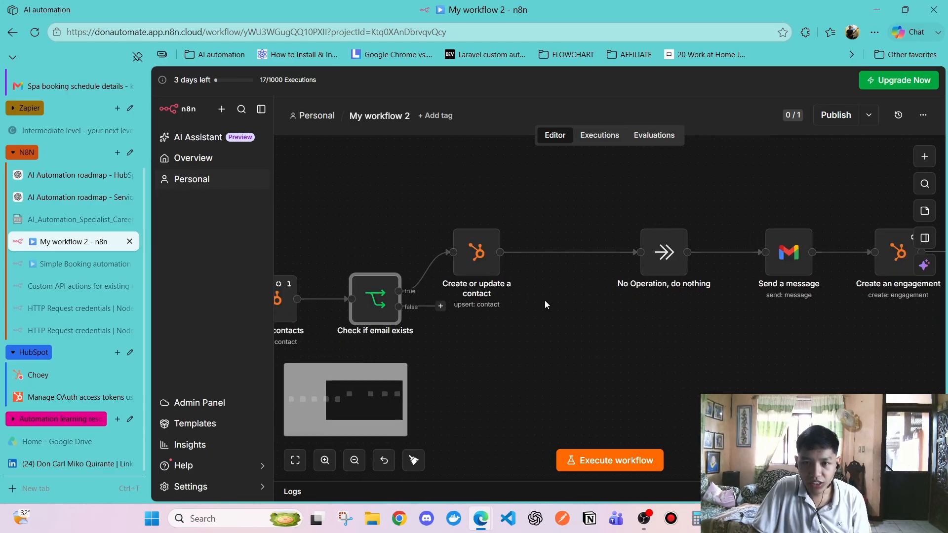
scroll(416, 306, "left", 3)
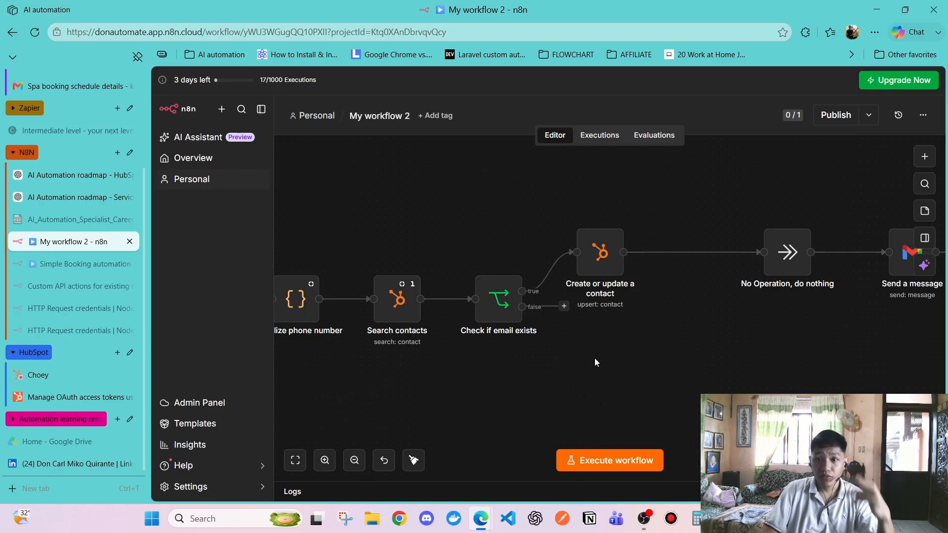
left_click(601, 273)
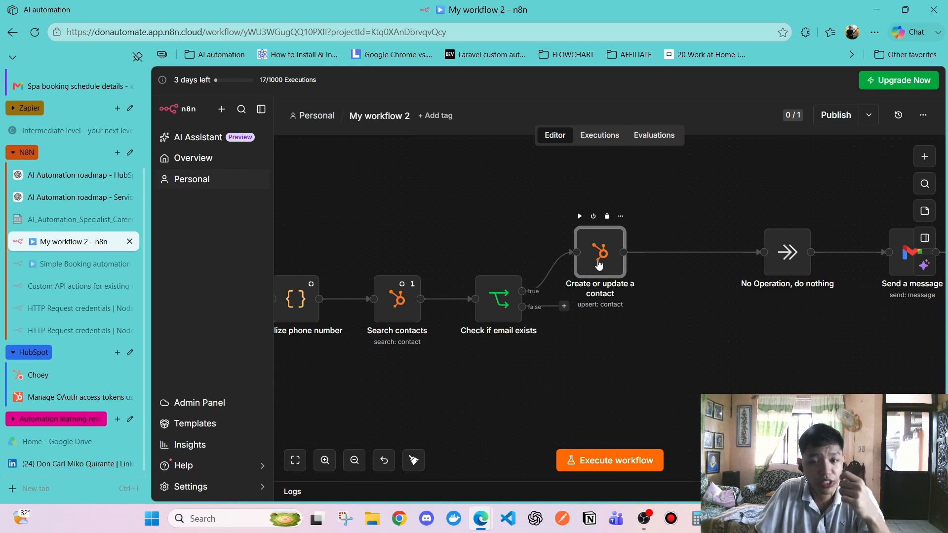
left_click(500, 309)
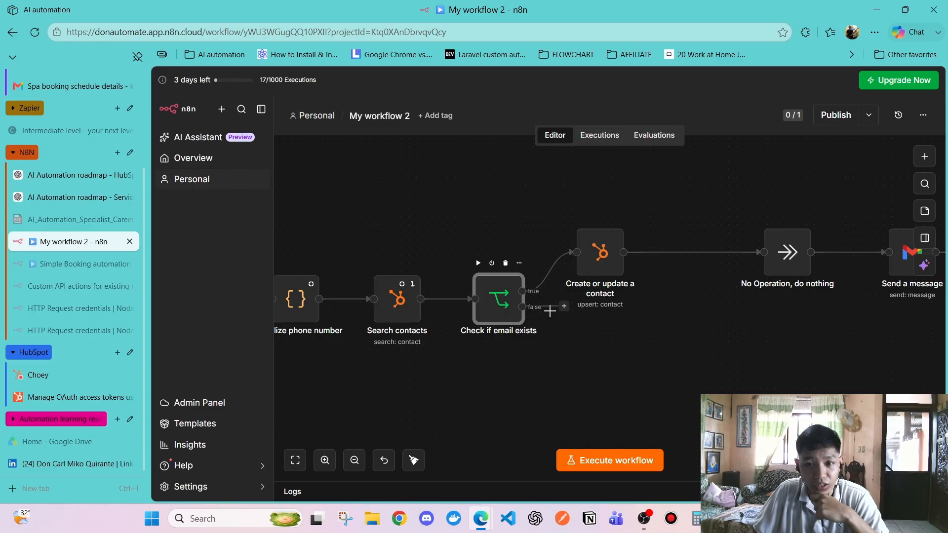
double_click(509, 301)
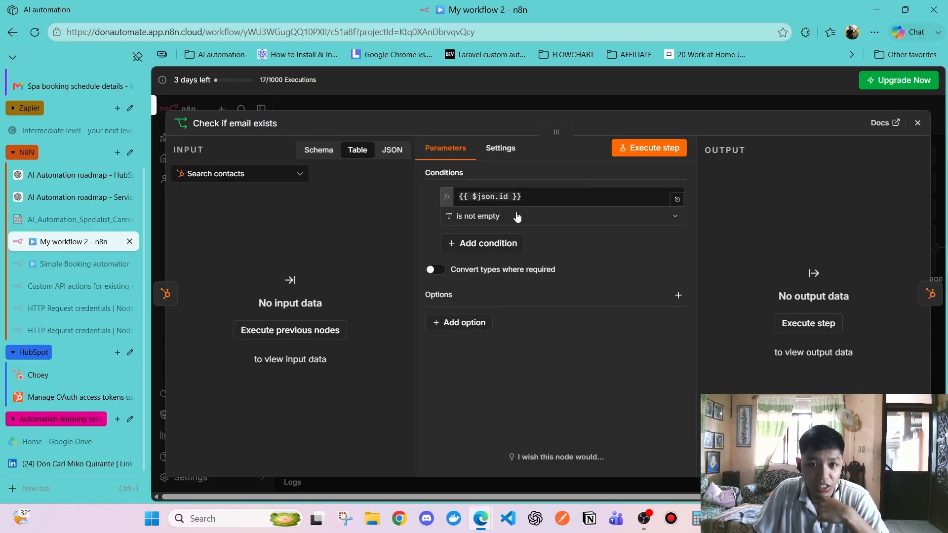
left_click(918, 123)
double_click(497, 299)
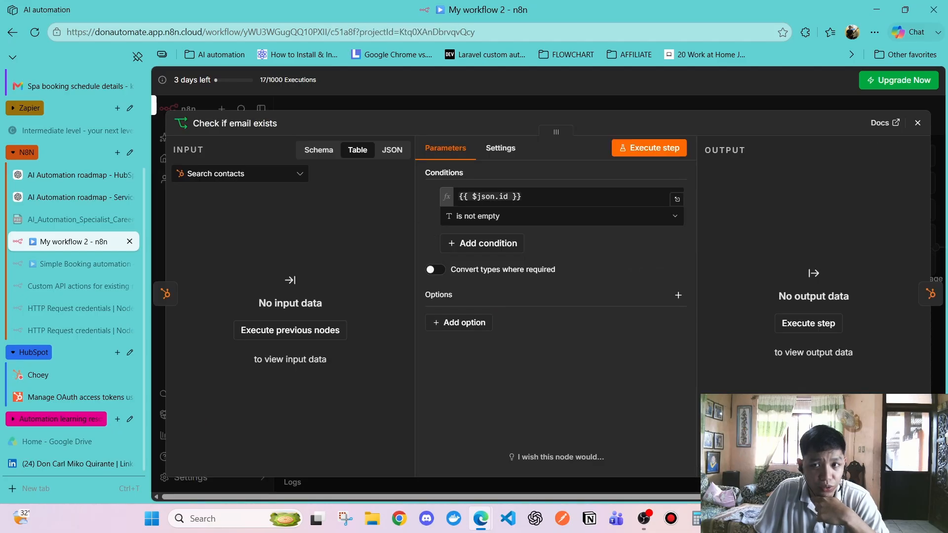
left_click(917, 123)
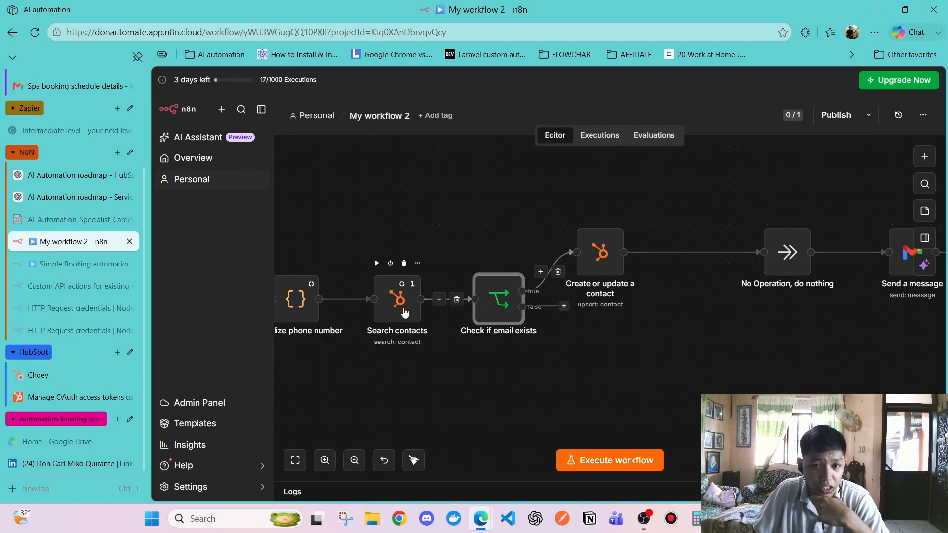
double_click(394, 280)
scroll(535, 285, "down", 5)
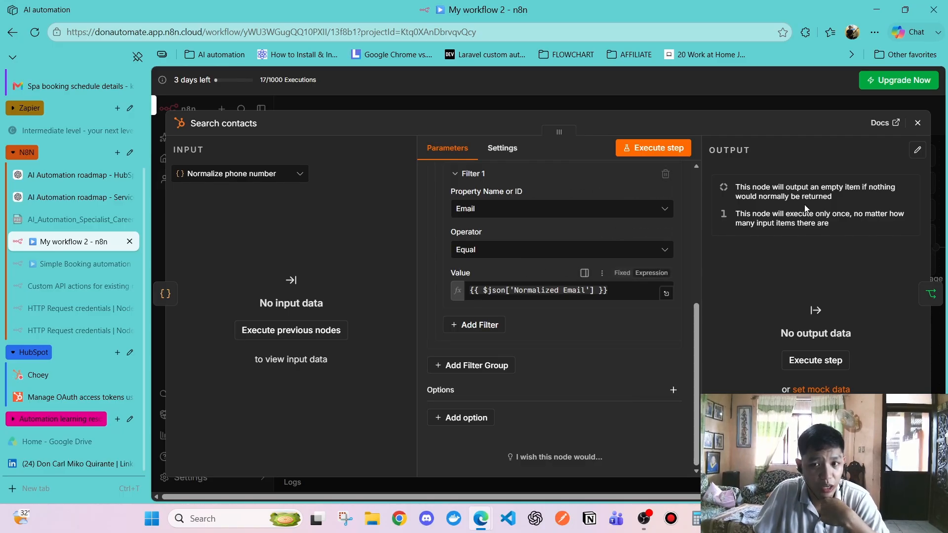
left_click_drag(608, 290, 540, 291)
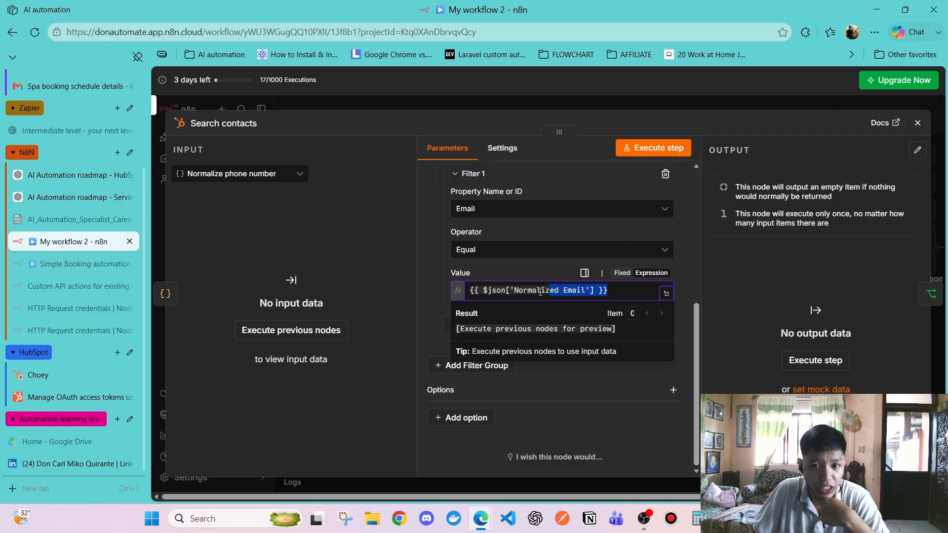
left_click(917, 122)
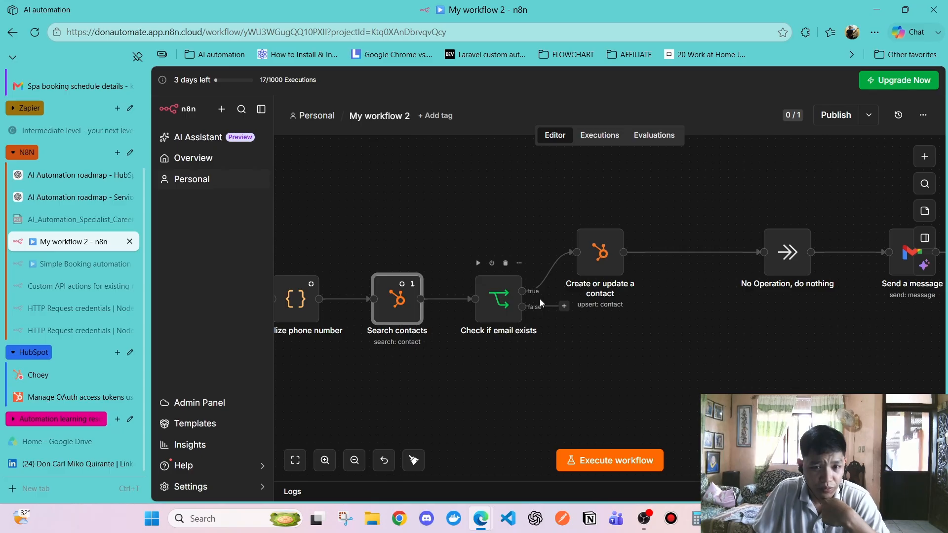
double_click(505, 305)
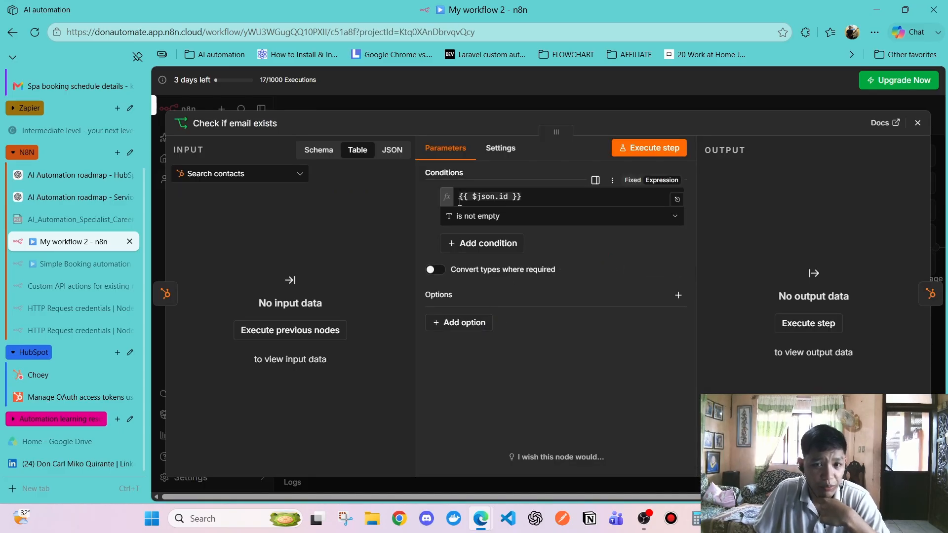
left_click(237, 174)
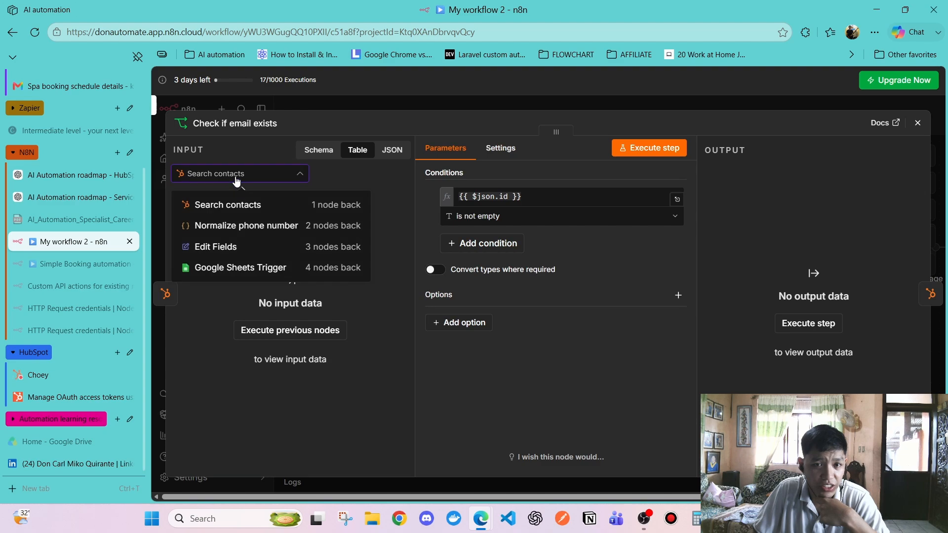
left_click(237, 178)
left_click(249, 178)
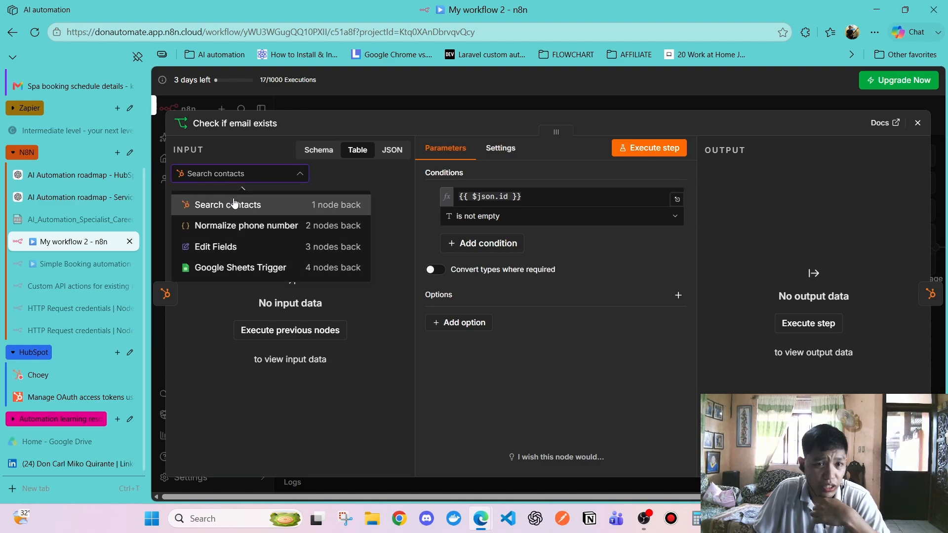
left_click(236, 208)
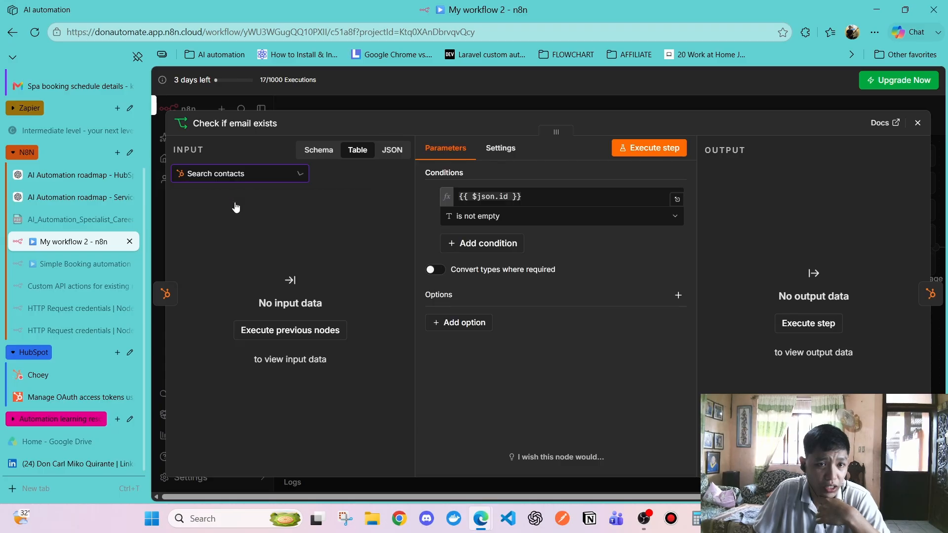
left_click(244, 178)
left_click(248, 181)
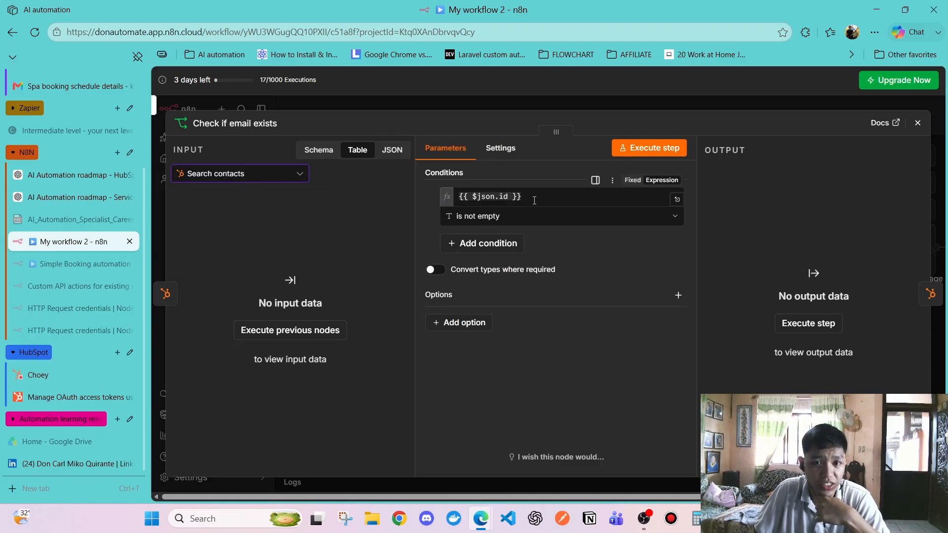
left_click(916, 123)
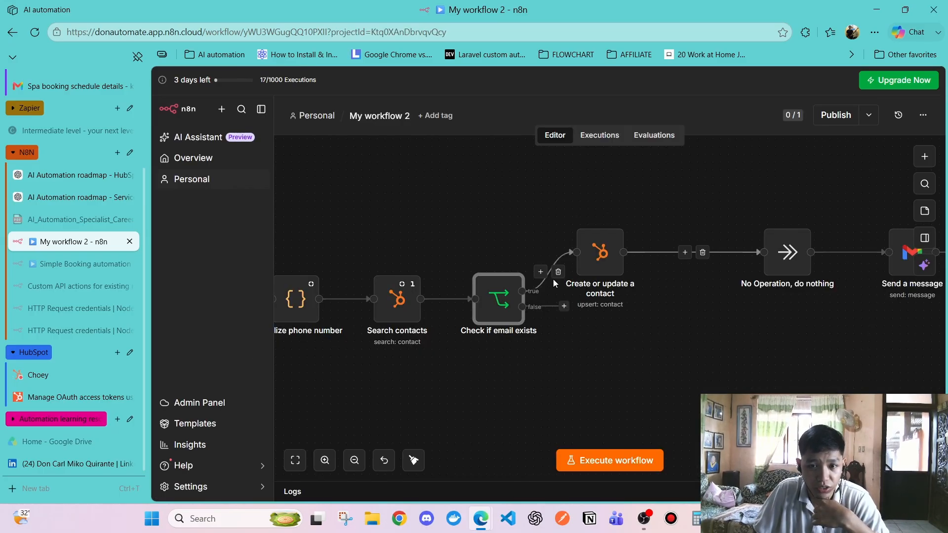
Open and close the Create or update a contact node's settings to review them
left_click(605, 254)
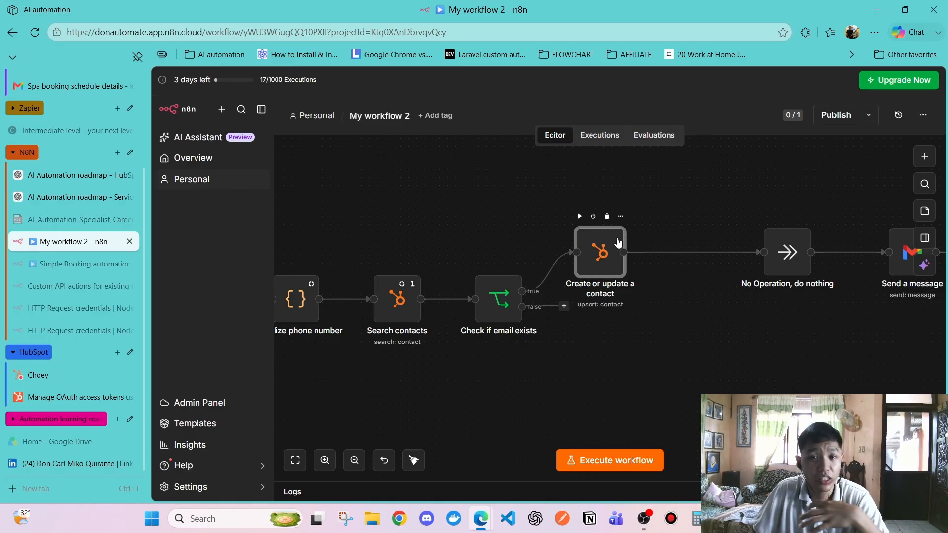
double_click(607, 253)
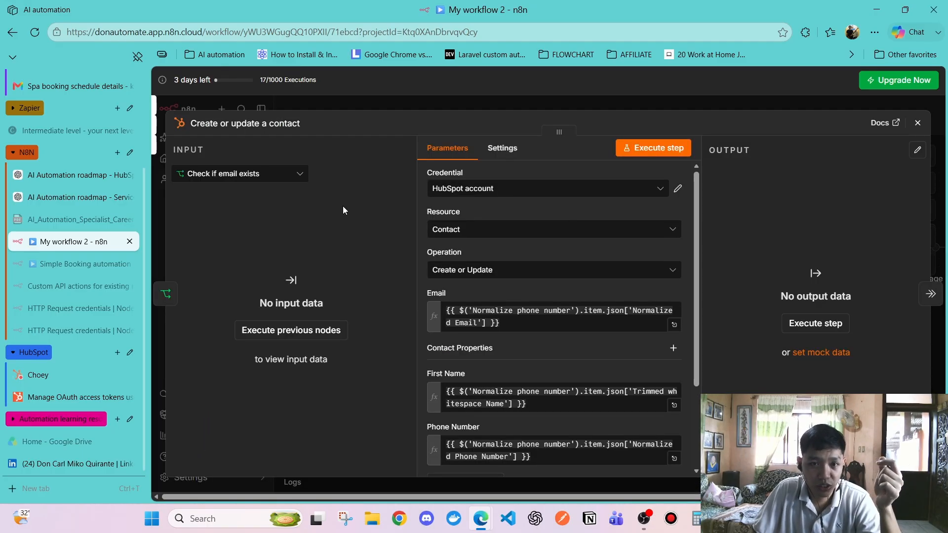
left_click(917, 123)
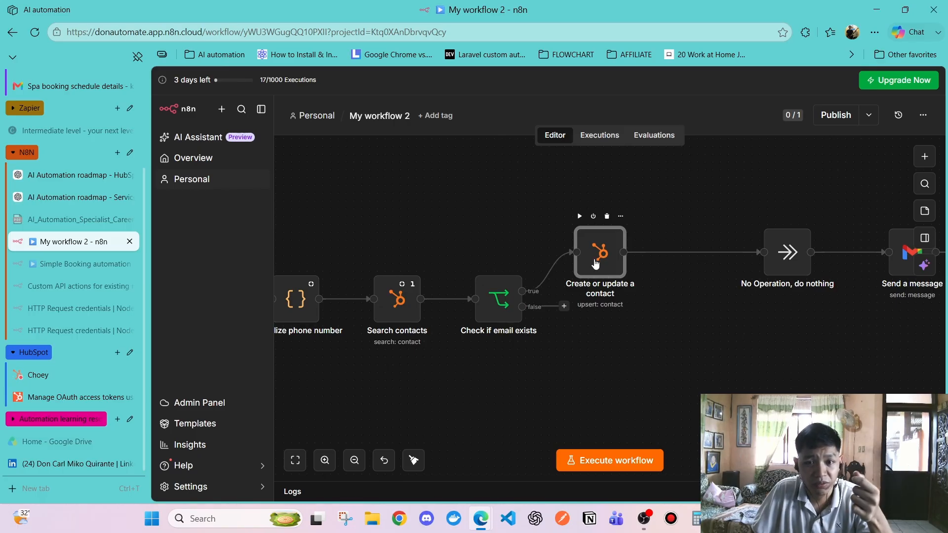
Bring up the node picker on the false output of Check if email exists
left_click(679, 291)
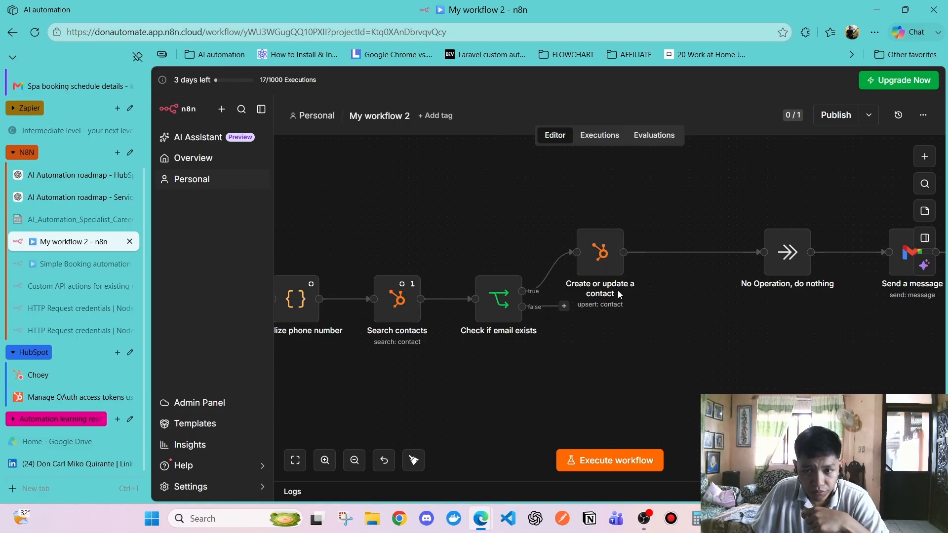
left_click(498, 311)
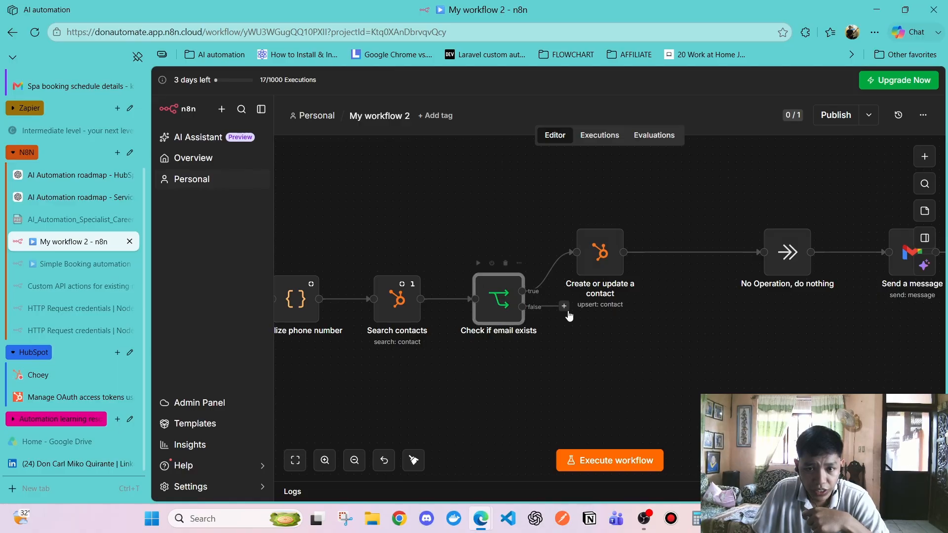
left_click(564, 306)
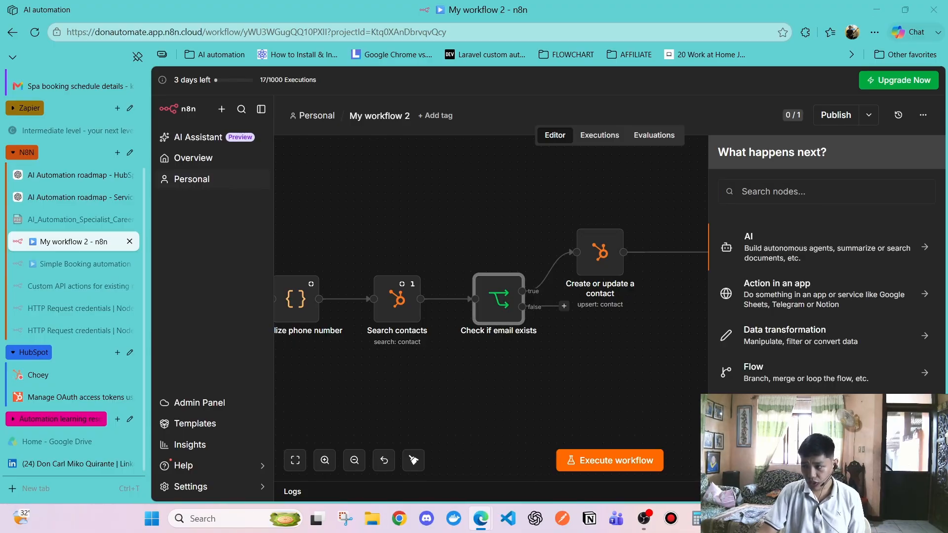
Search 'HUB' and add HubSpot's Search contacts action to the false branch
left_click(750, 193)
type("HUB")
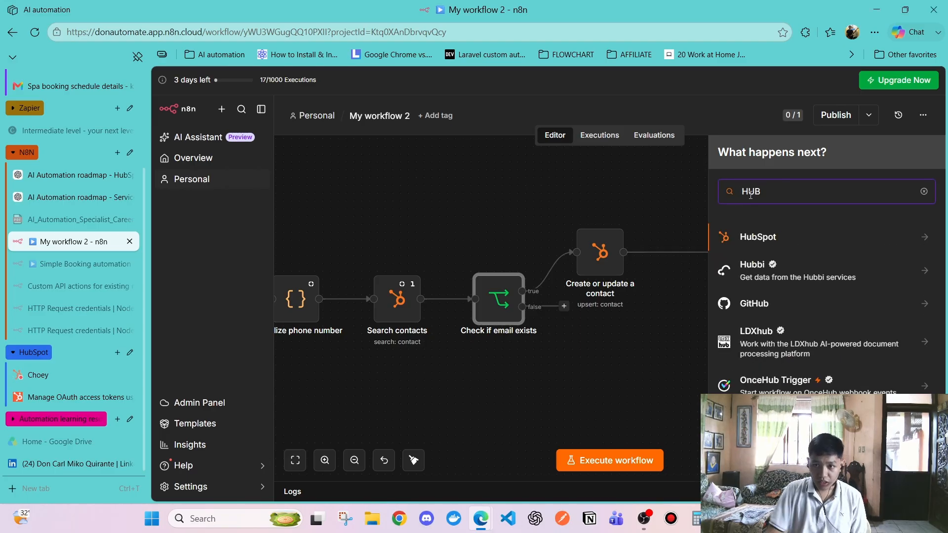
left_click(788, 233)
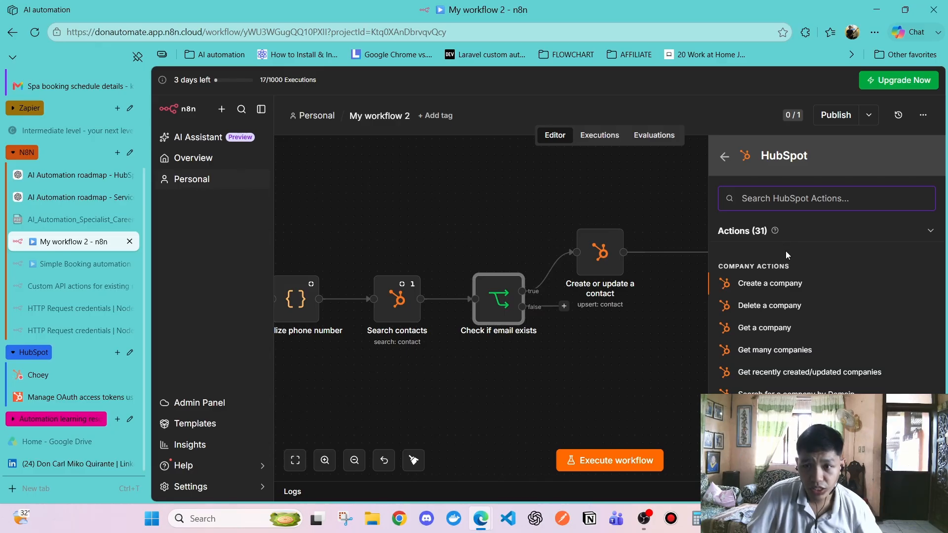
scroll(788, 288, "down", 4)
scroll(787, 291, "up", 2)
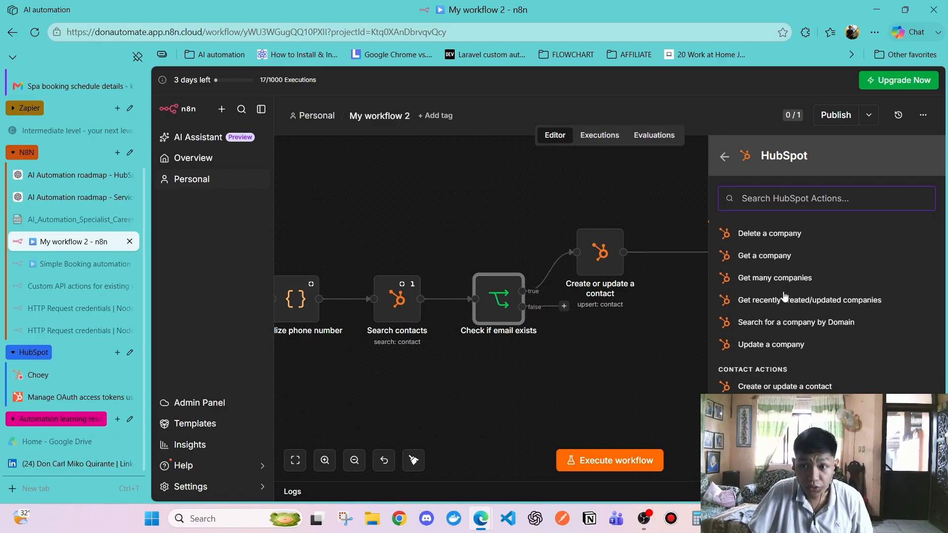
scroll(792, 324, "down", 3)
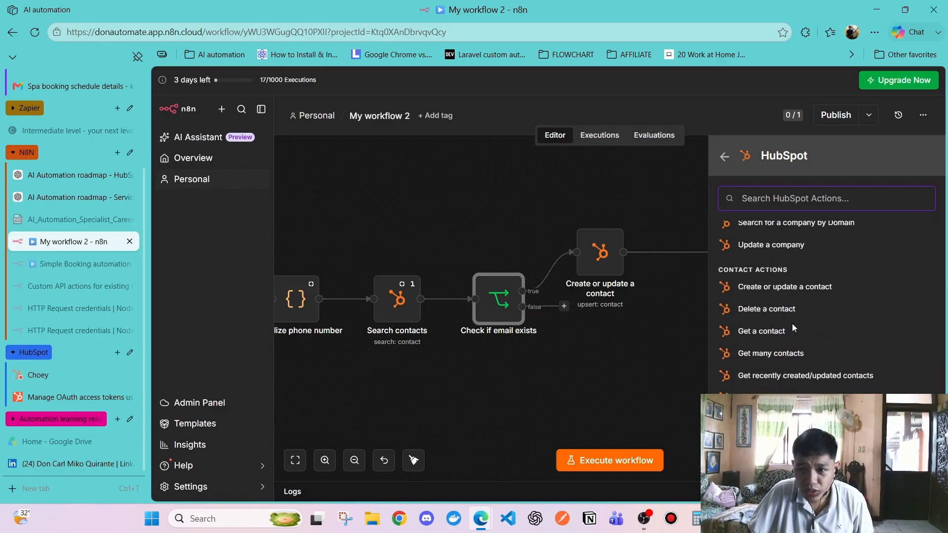
scroll(792, 351, "up", 3)
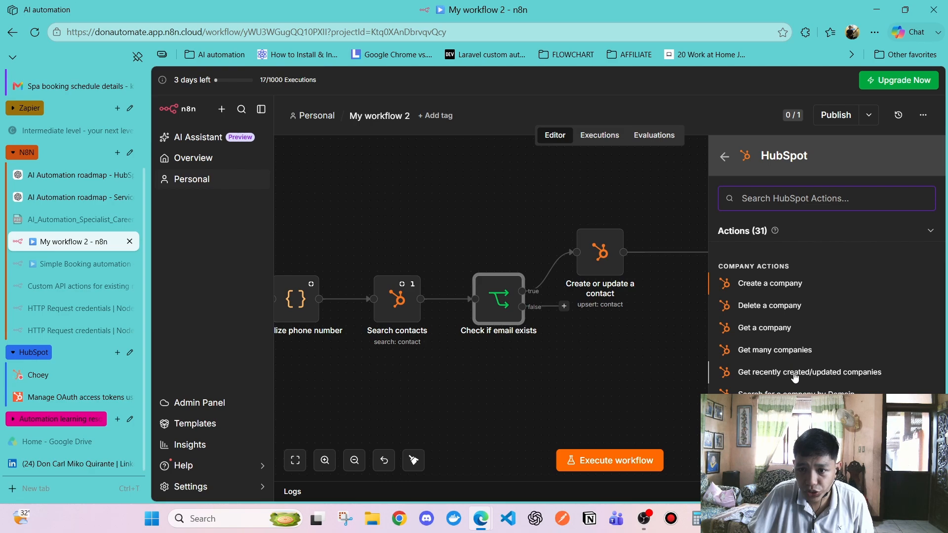
scroll(793, 378, "down", 5)
scroll(785, 336, "up", 2)
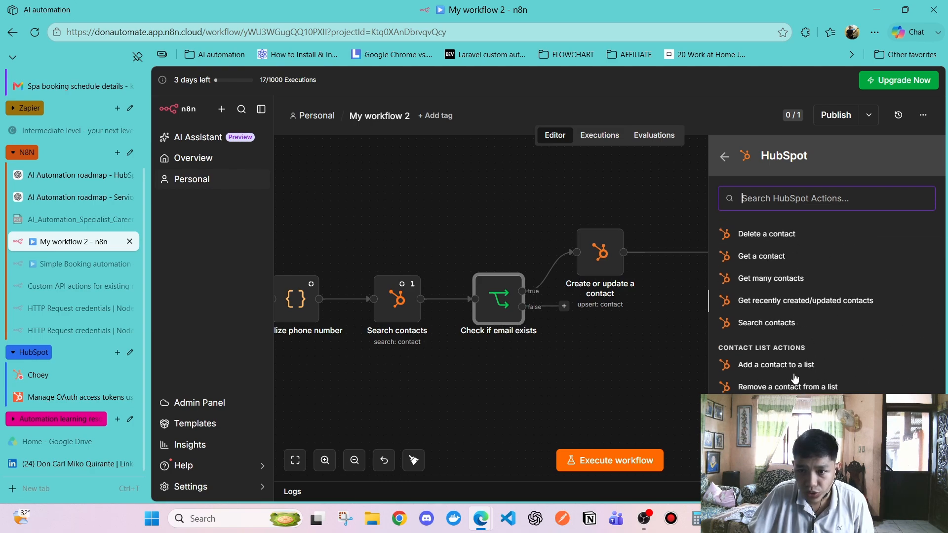
left_click(767, 324)
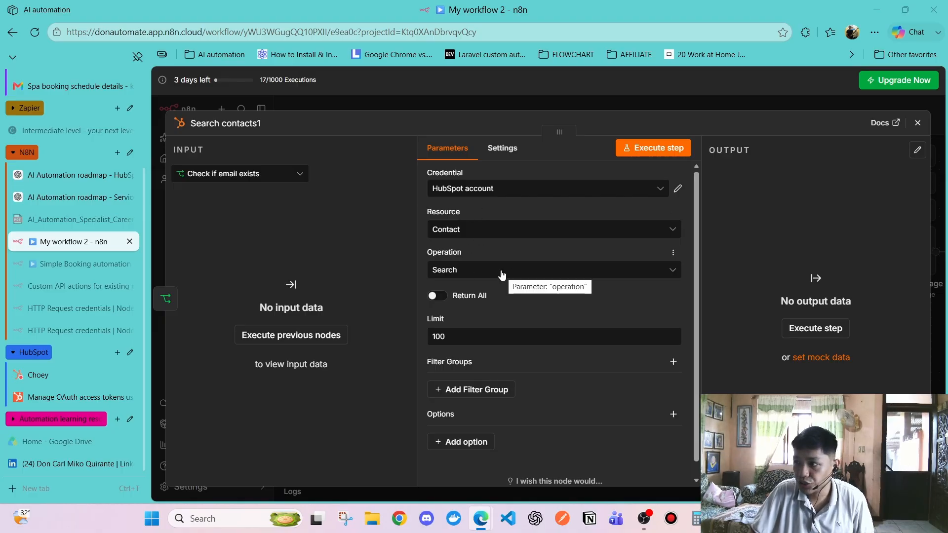
Add Filter Group 1 with a Phone Number property filter using operator Equal
scroll(473, 348, "down", 1)
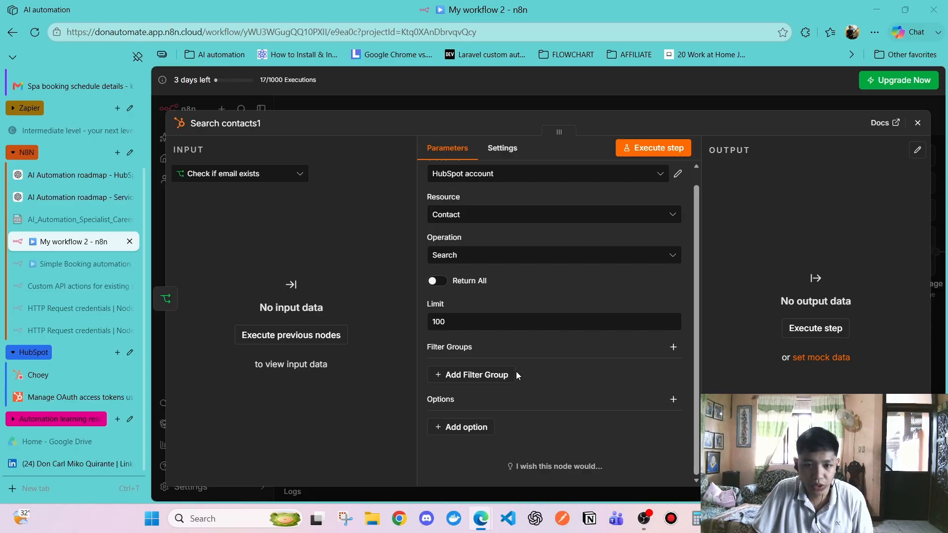
left_click(493, 375)
scroll(492, 356, "down", 2)
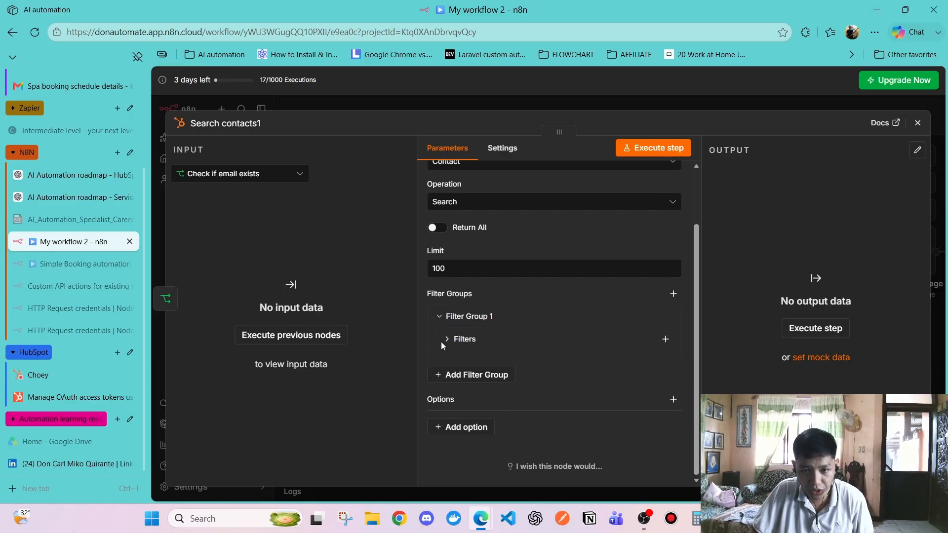
left_click(664, 339)
left_click(499, 398)
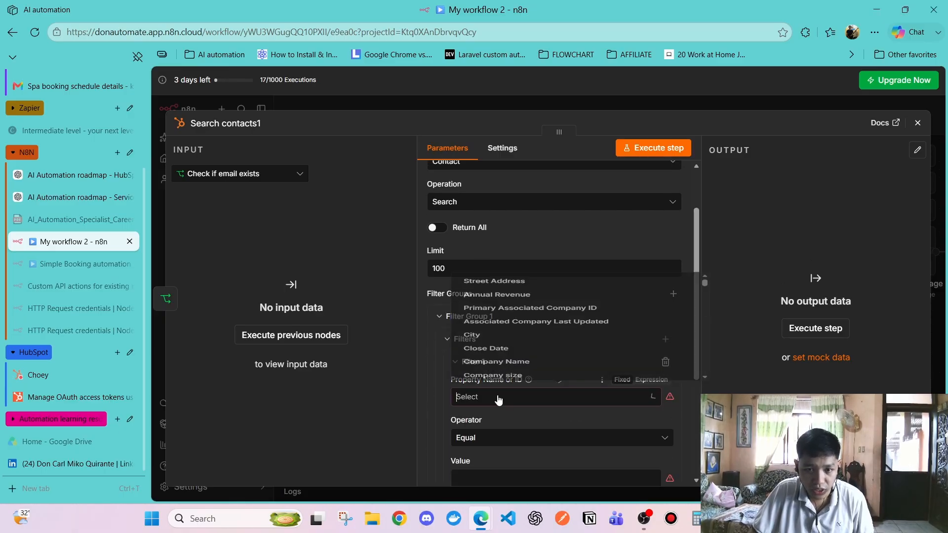
scroll(536, 296, "down", 10)
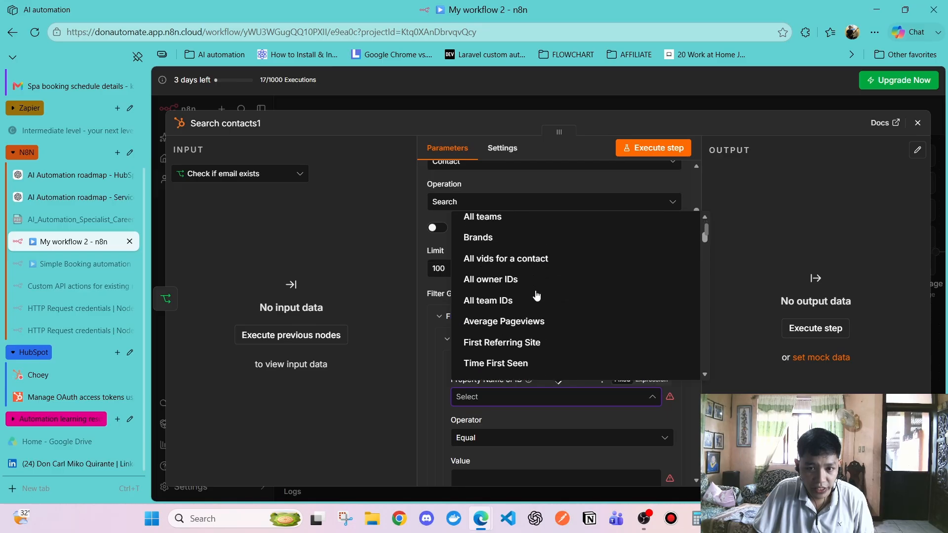
scroll(536, 295, "down", 10)
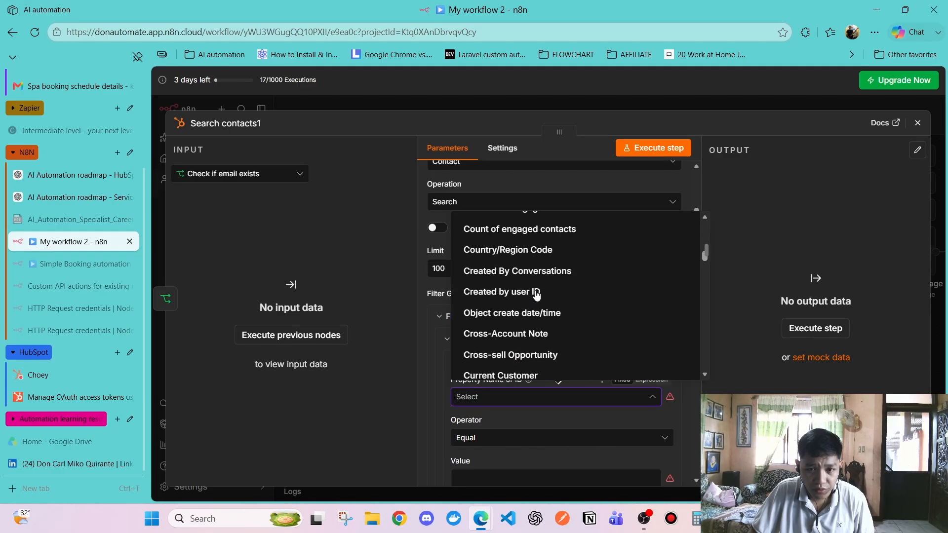
scroll(537, 295, "down", 10)
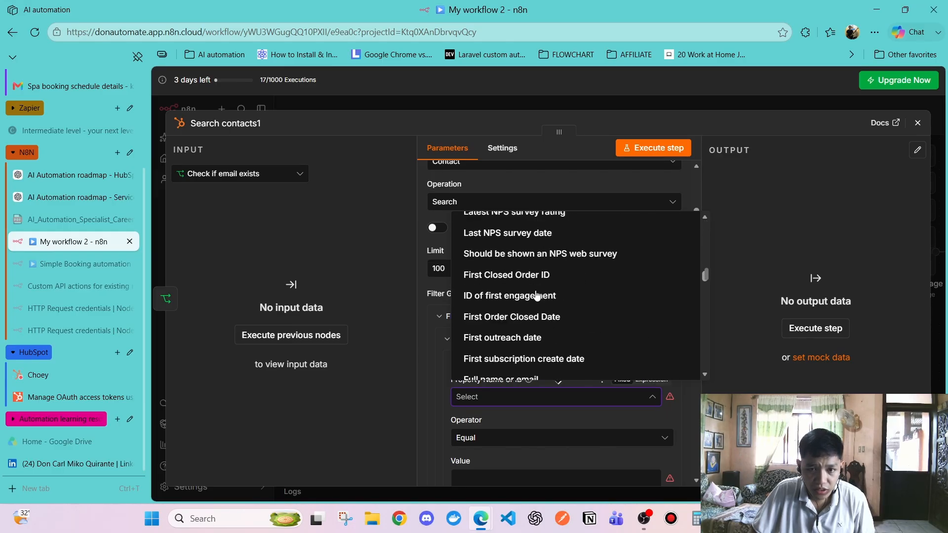
scroll(536, 295, "down", 10)
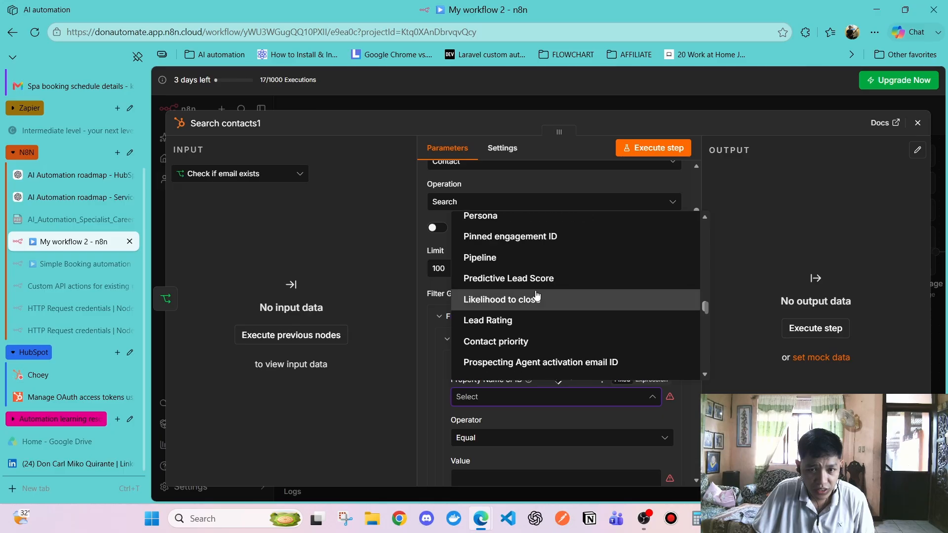
scroll(537, 295, "down", 5)
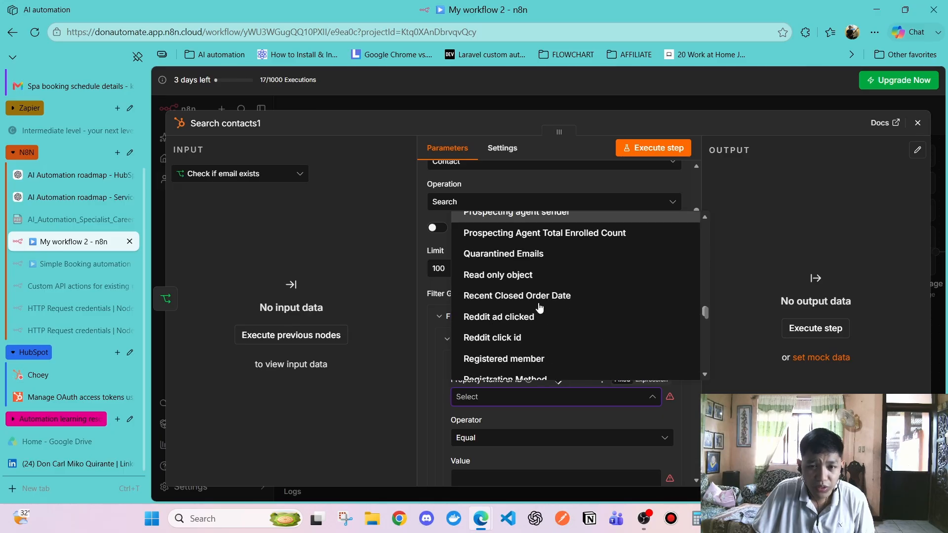
scroll(540, 308, "down", 10)
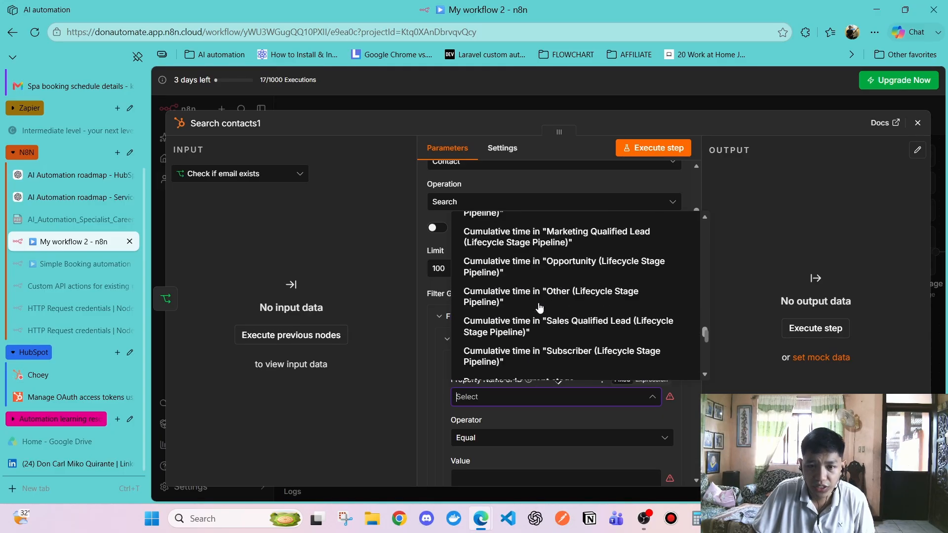
scroll(540, 308, "down", 5)
scroll(541, 309, "down", 1)
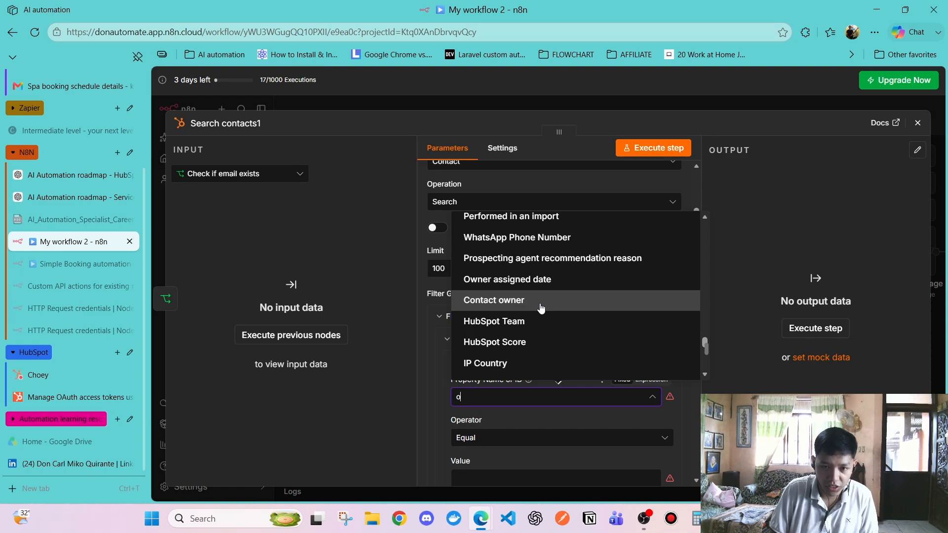
scroll(541, 308, "up", 1)
type("phone")
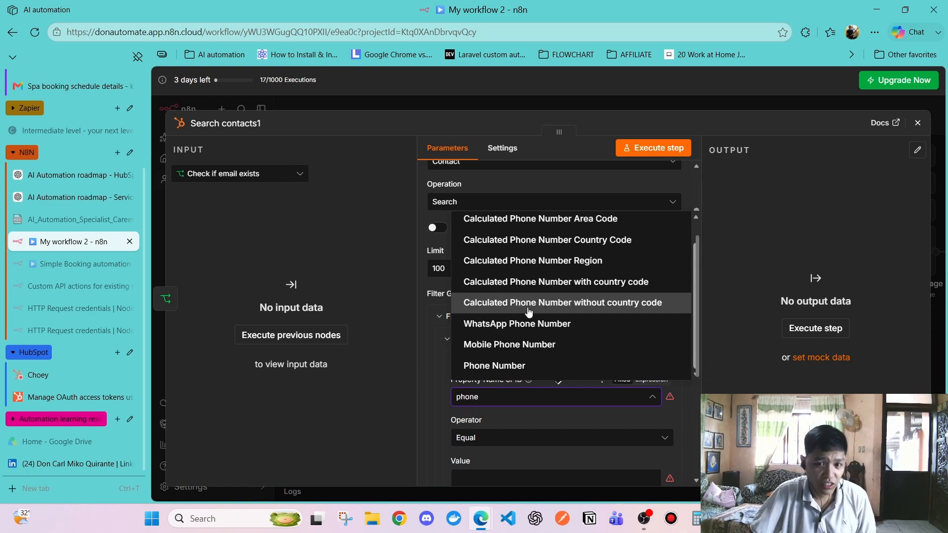
left_click(495, 365)
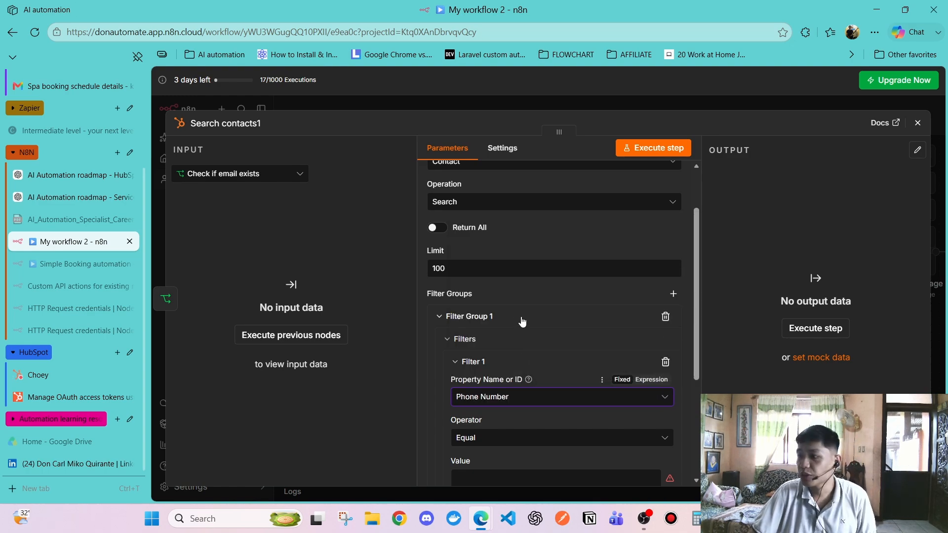
Make the filter value an expression and load Normalize phone number data as a table input
scroll(518, 322, "down", 3)
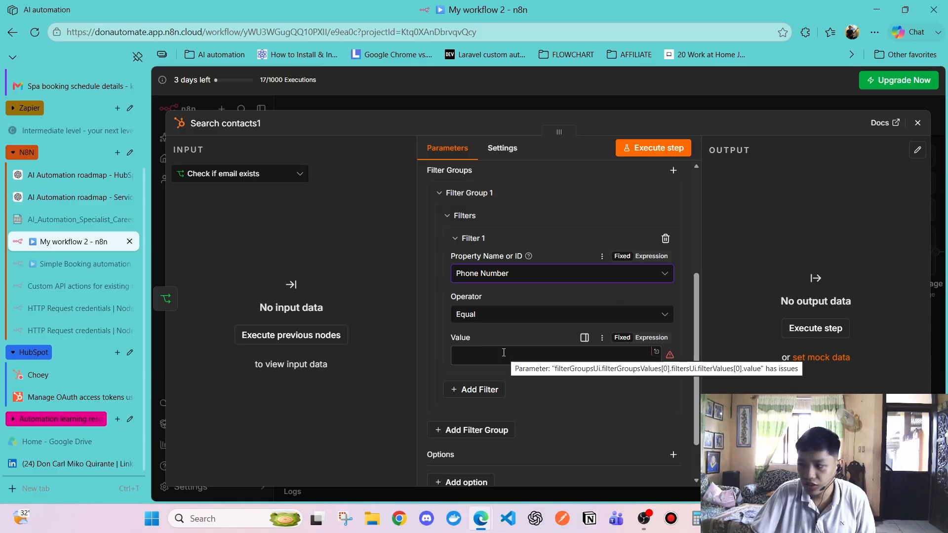
left_click(219, 172)
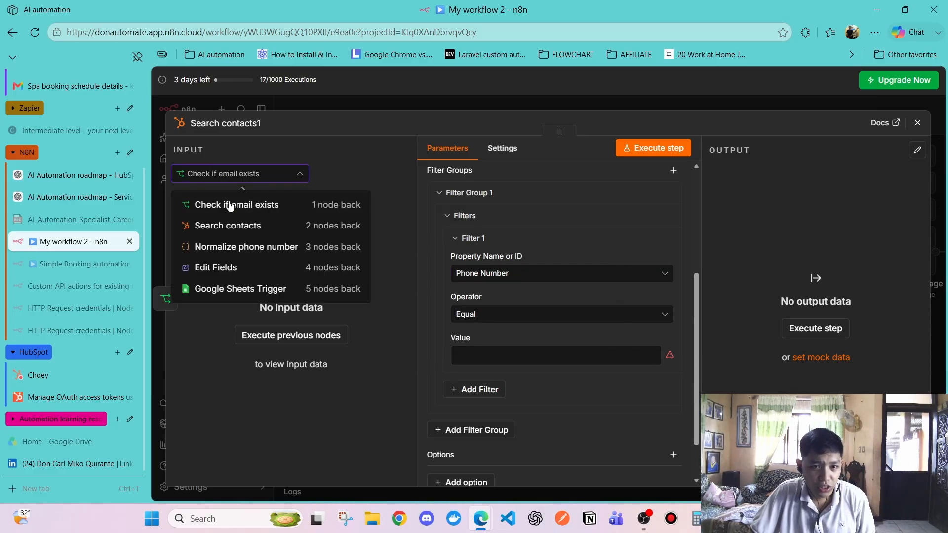
left_click(252, 248)
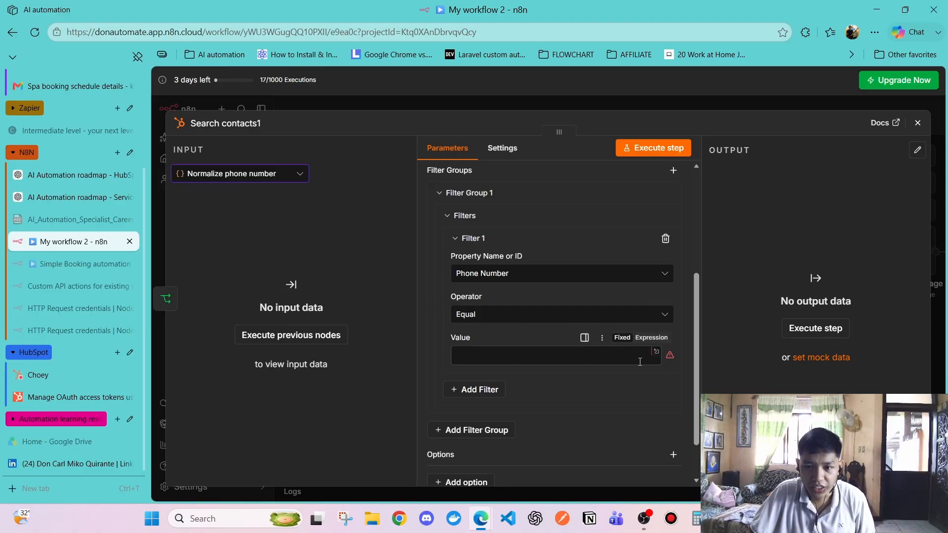
left_click(652, 338)
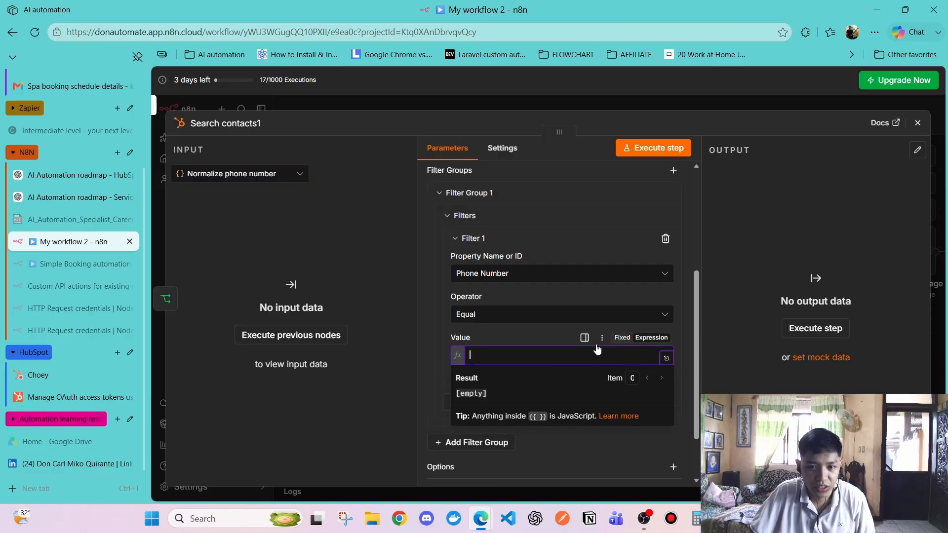
left_click(297, 172)
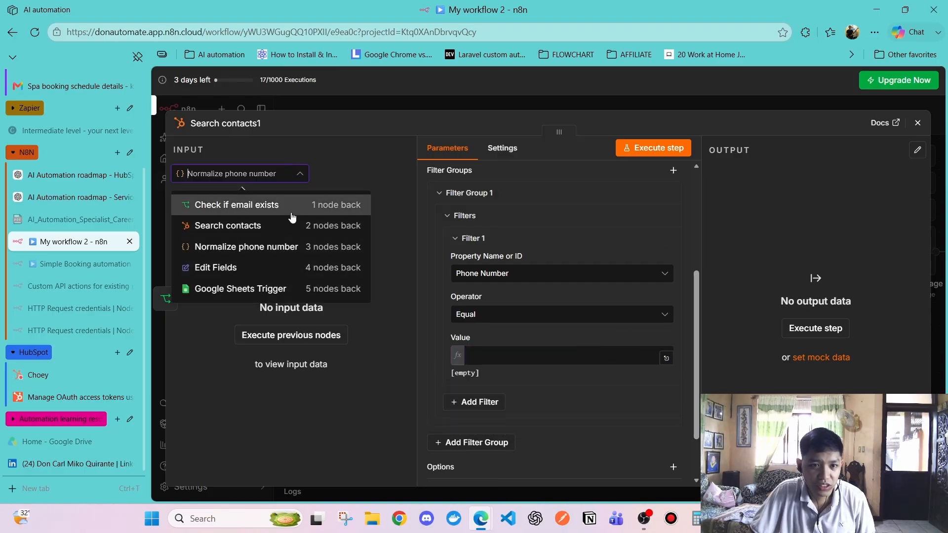
left_click(281, 248)
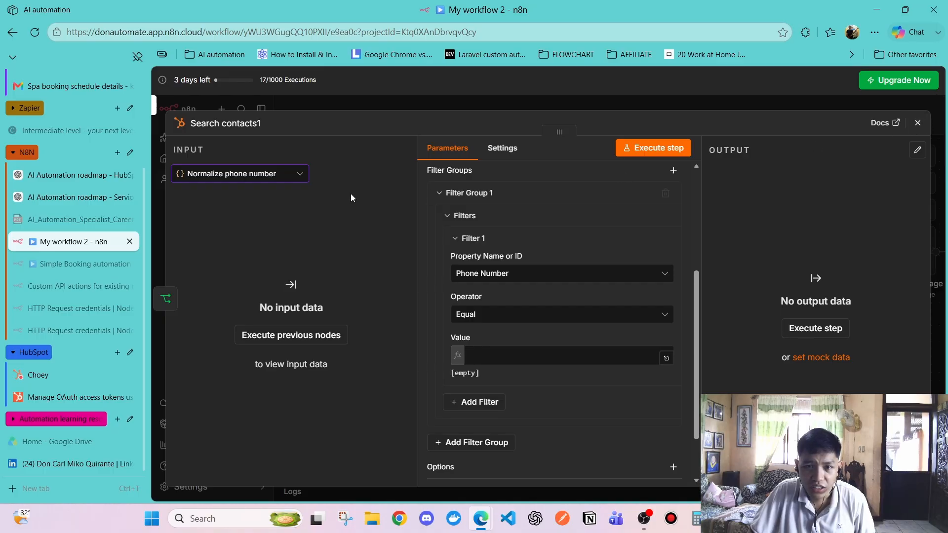
left_click(635, 149)
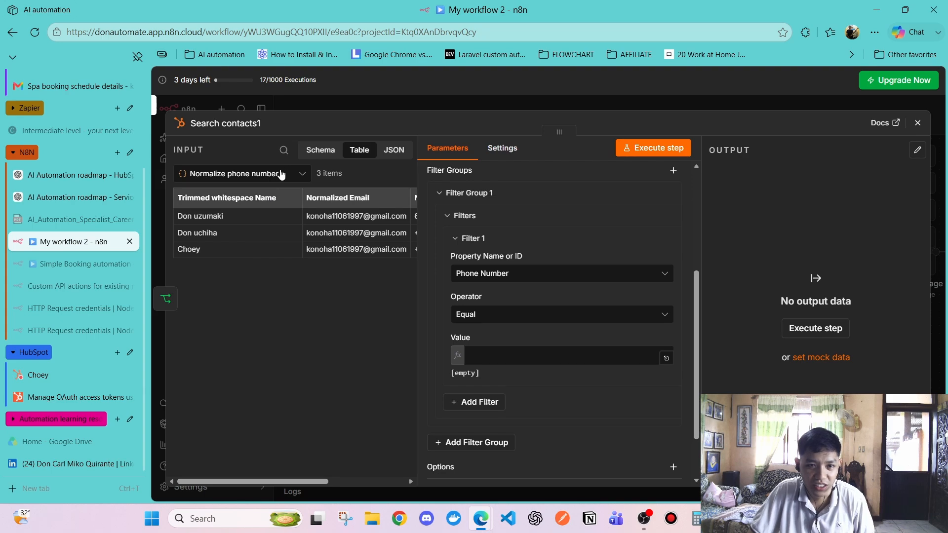
left_click(360, 151)
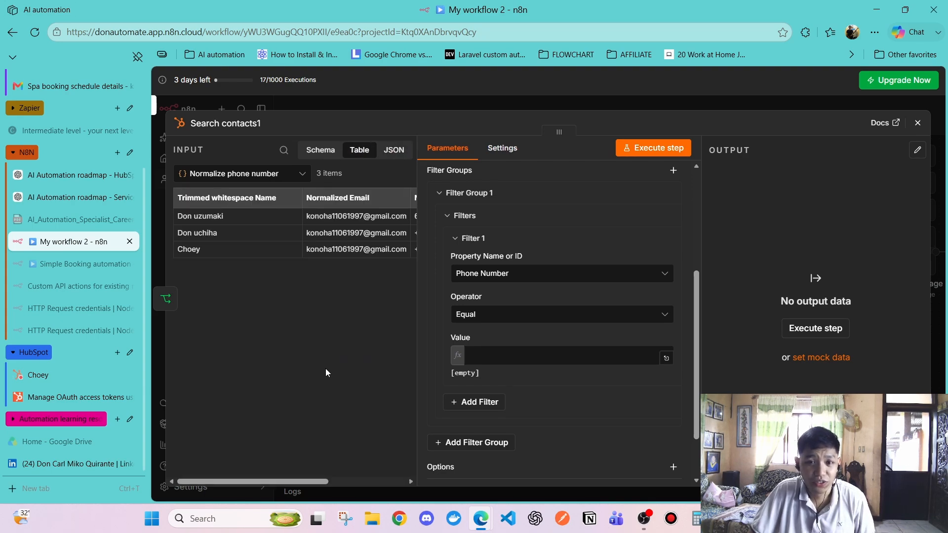
left_click_drag(289, 481, 303, 481)
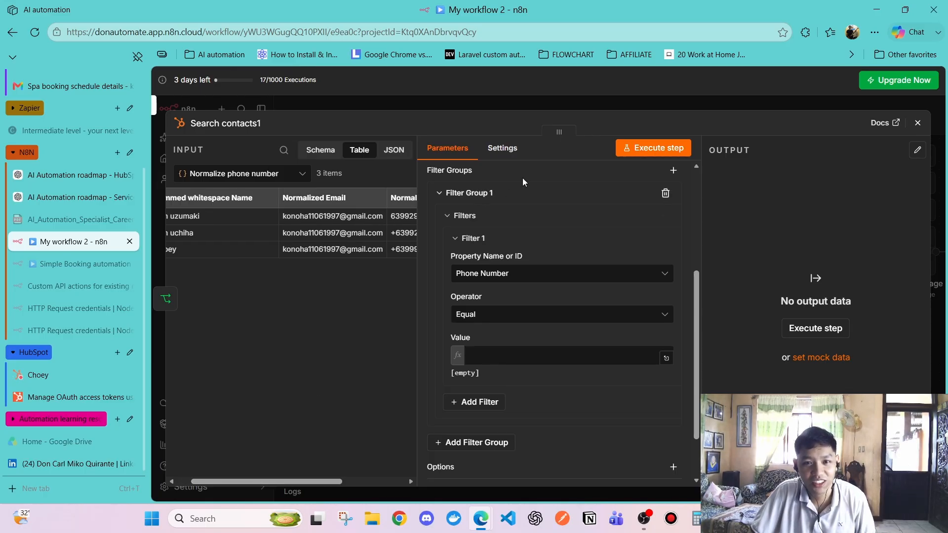
left_click(276, 178)
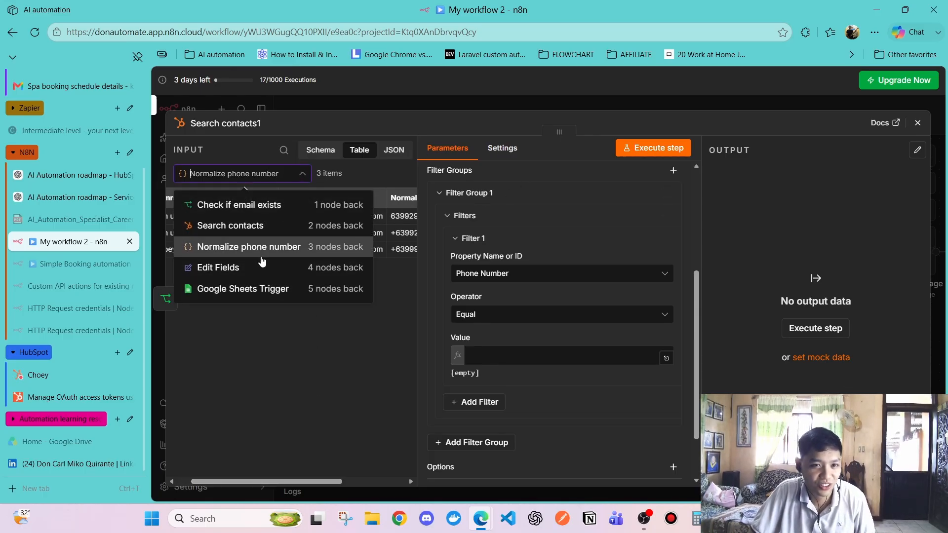
left_click(309, 350)
left_click(256, 179)
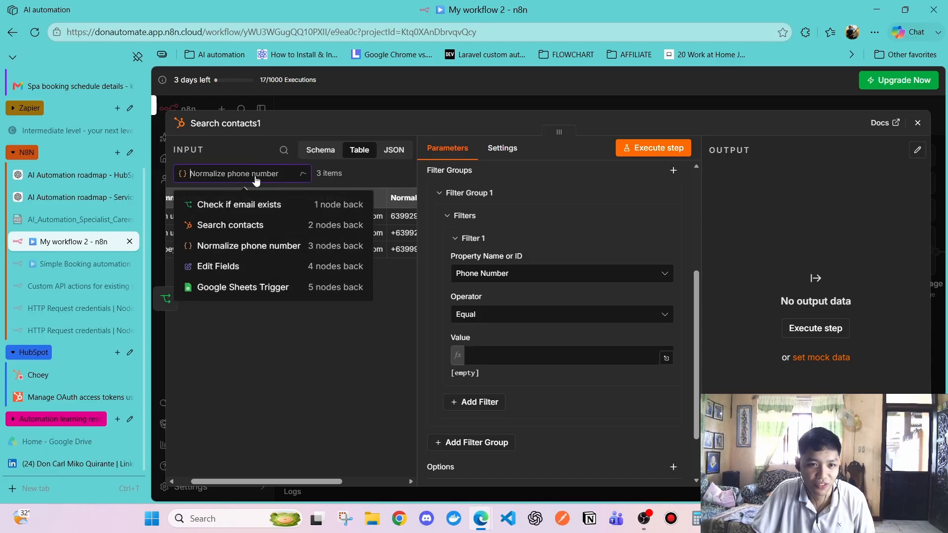
left_click(301, 316)
left_click_drag(310, 481, 293, 480)
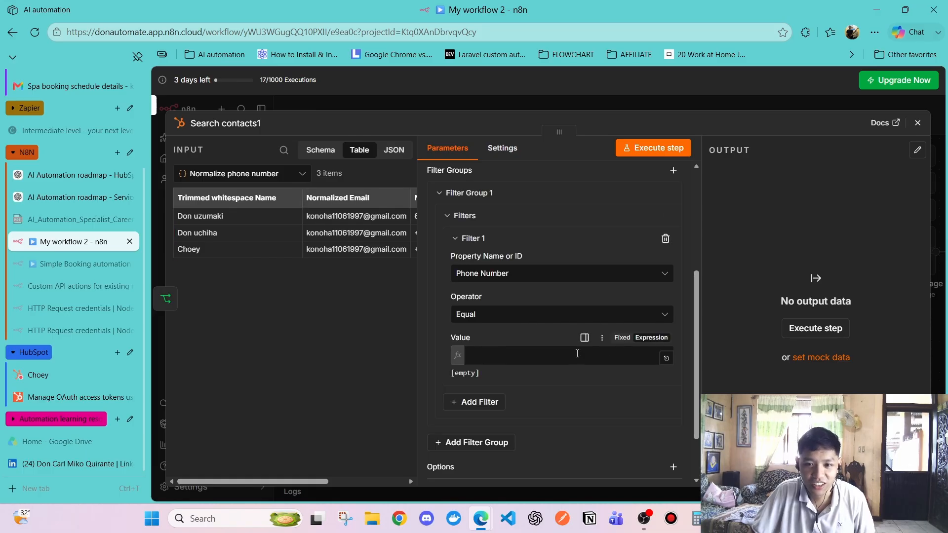
scroll(302, 218, "right", 3)
scroll(296, 210, "left", 3)
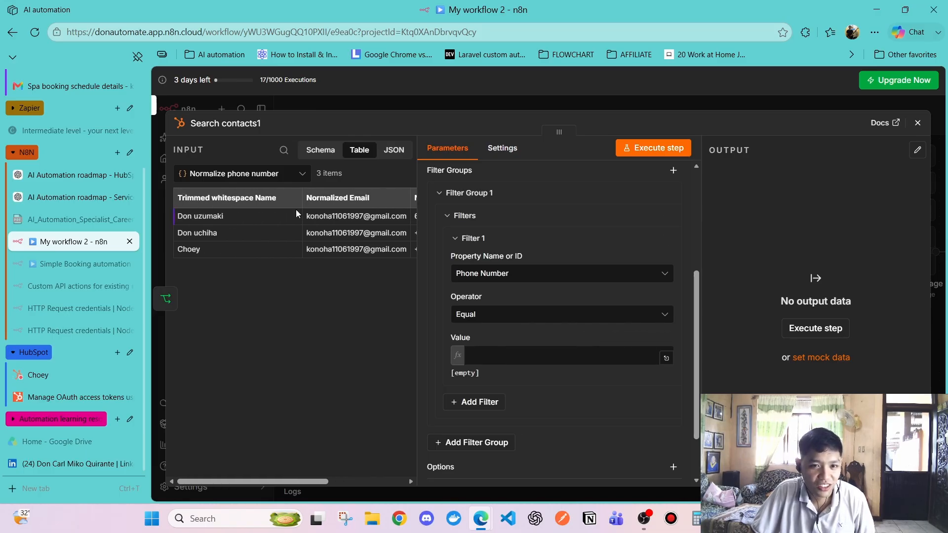
scroll(296, 213, "right", 3)
scroll(295, 210, "left", 3)
Drag Normalized Phone Number from the input table into the filter's Value field
scroll(302, 209, "right", 3)
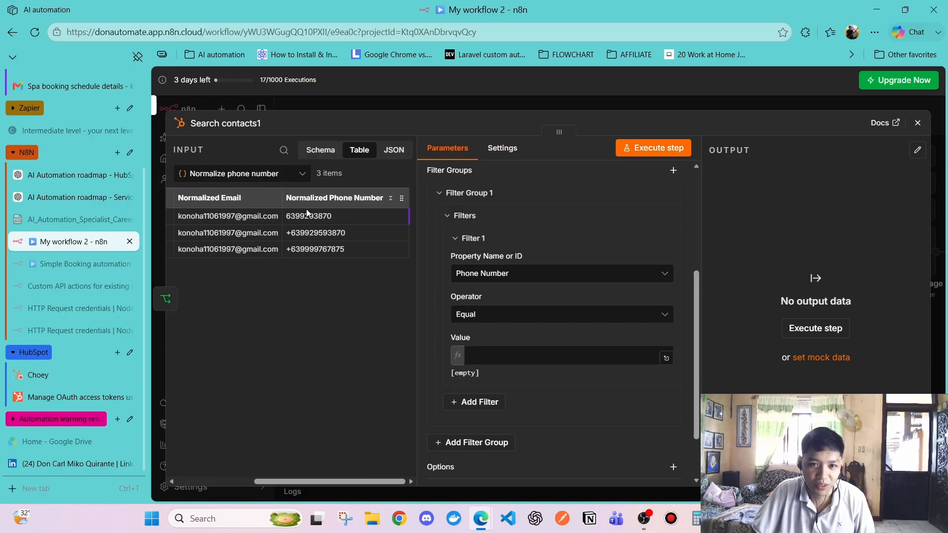
left_click_drag(321, 199, 490, 362)
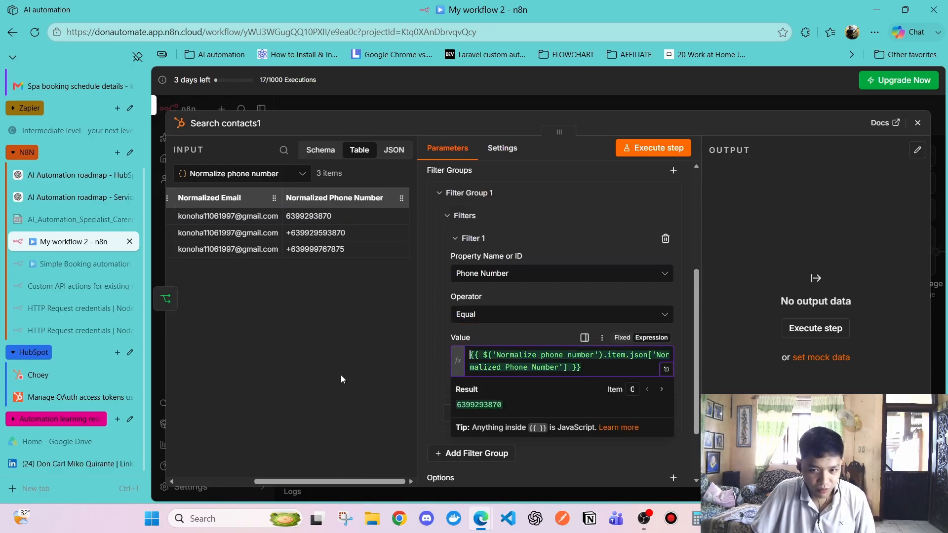
left_click(600, 369)
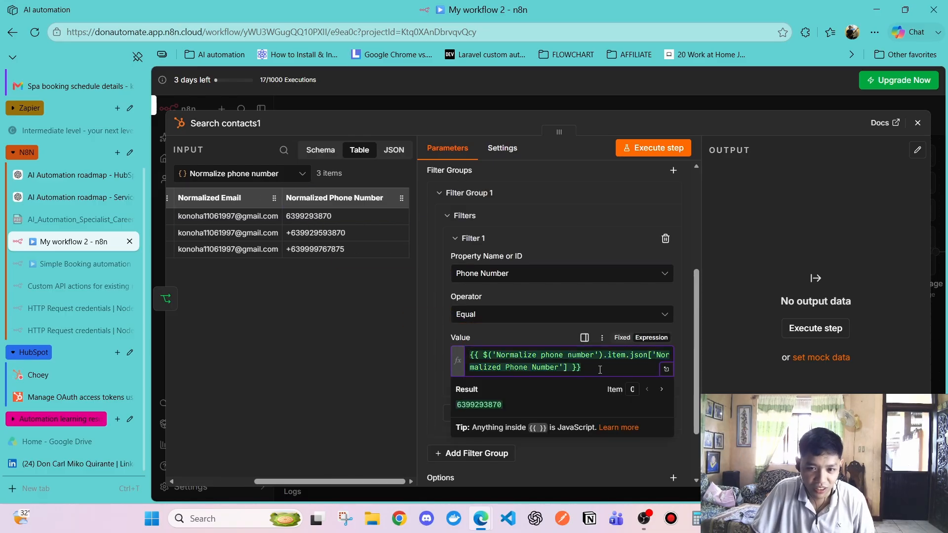
left_click_drag(484, 354, 588, 355)
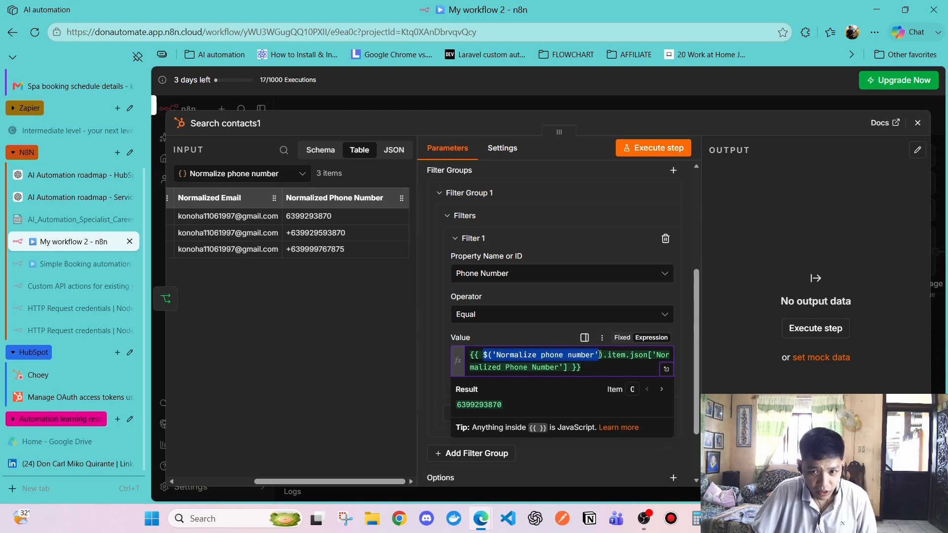
left_click(606, 356)
left_click_drag(607, 356, 569, 371)
left_click(611, 368)
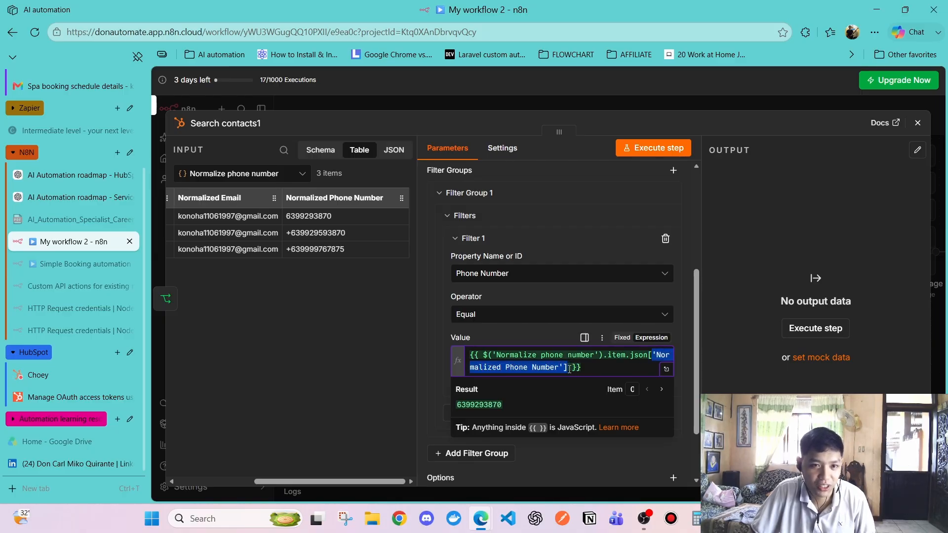
left_click(357, 344)
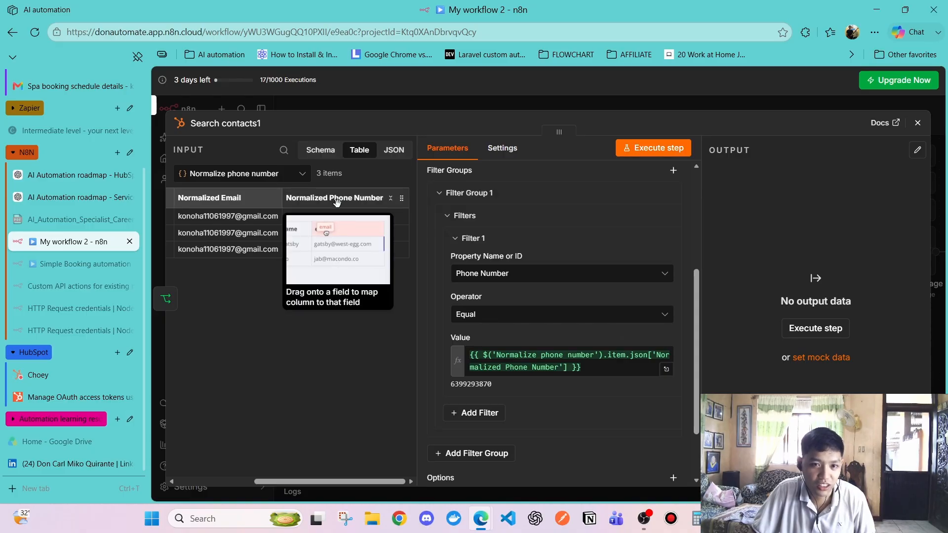
left_click(566, 369)
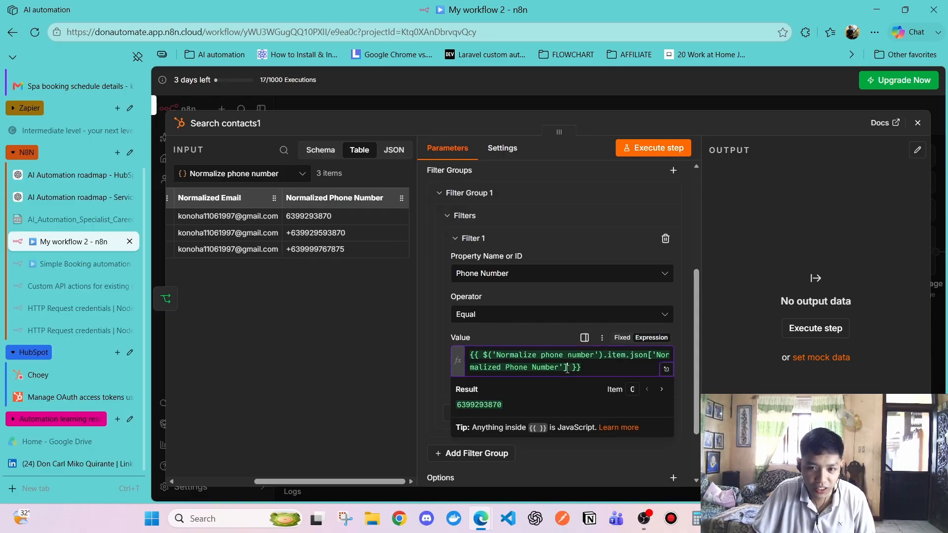
left_click(320, 370)
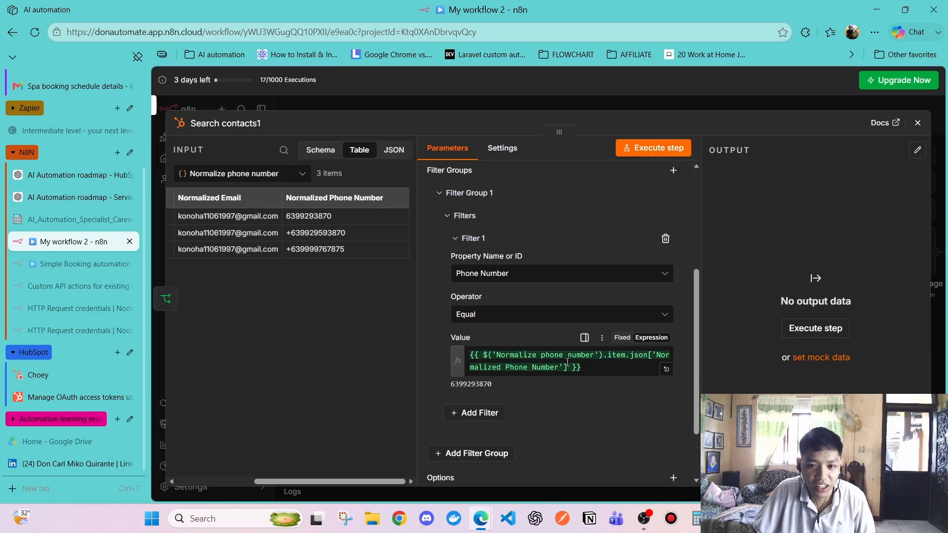
left_click_drag(567, 364, 626, 355)
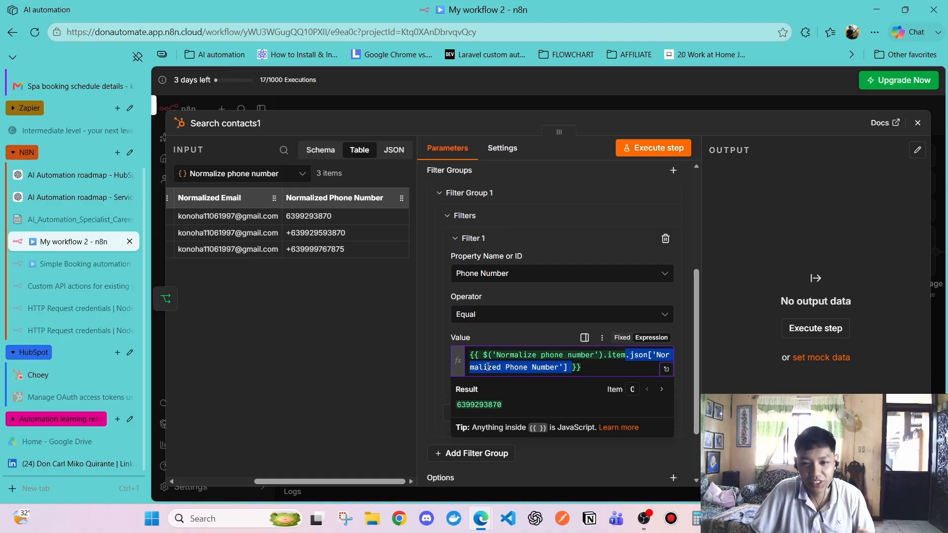
left_click(364, 381)
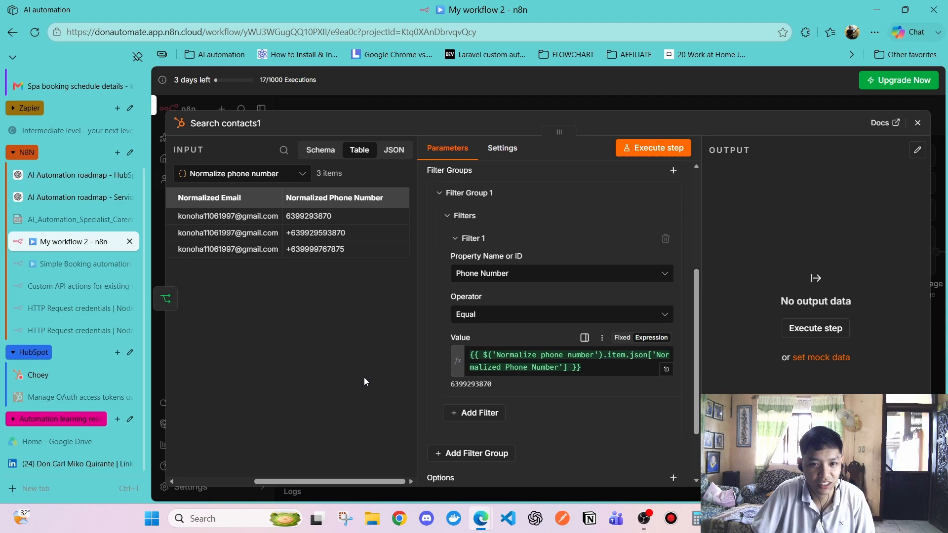
left_click(570, 366)
left_click(432, 364)
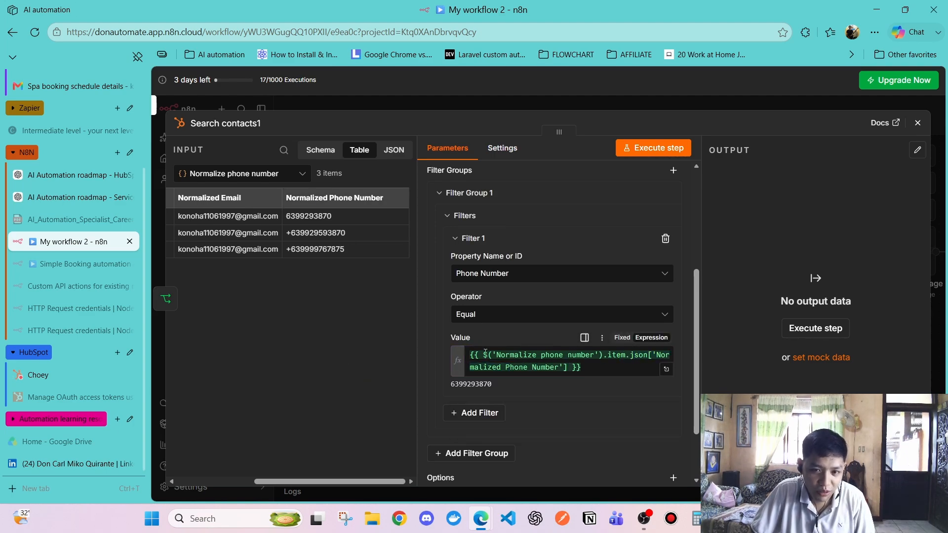
left_click_drag(485, 355, 571, 370)
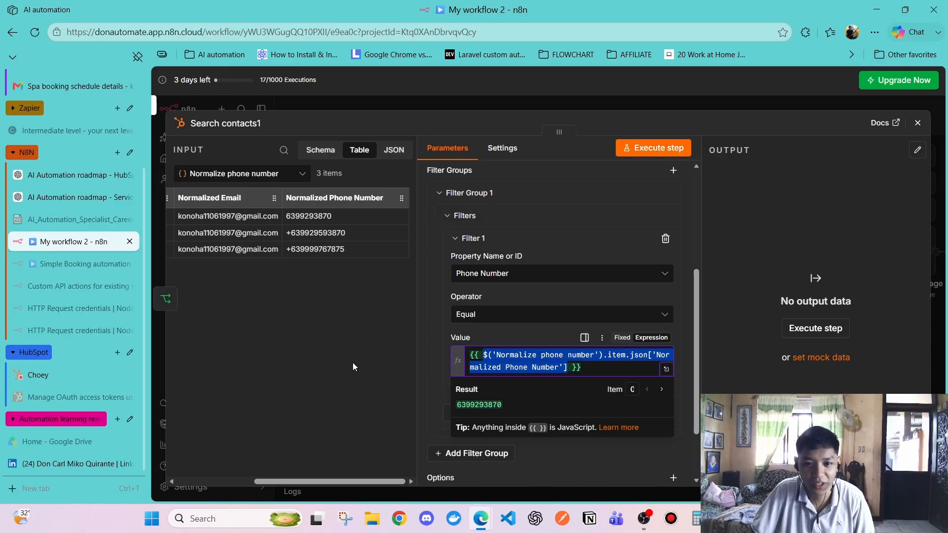
left_click(317, 377)
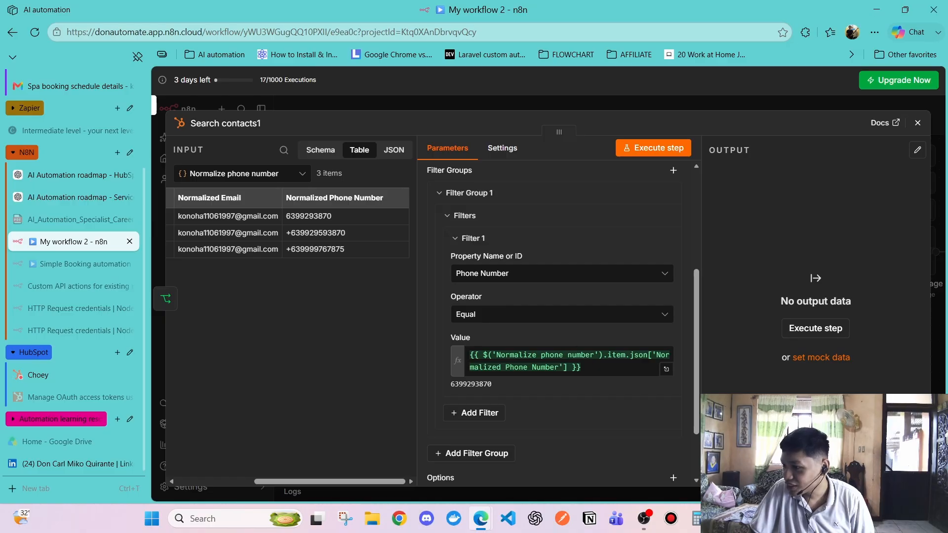
Switch on Always Output Data and Execute Once for Search contacts1, then close the node
left_click(497, 150)
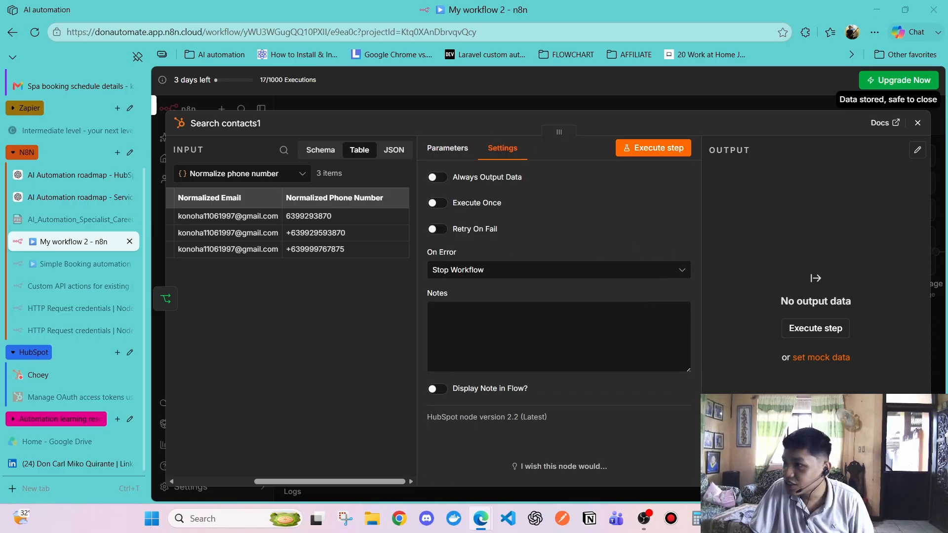
left_click(437, 177)
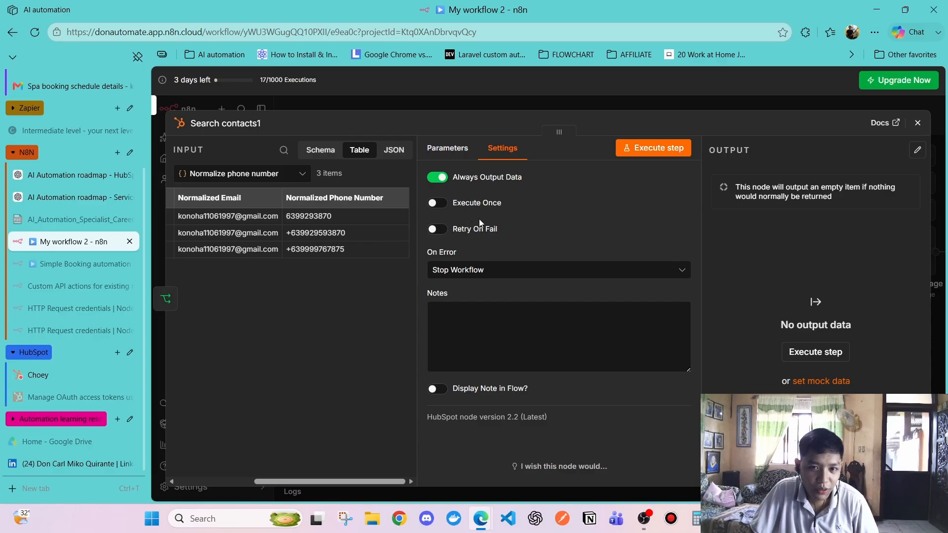
left_click(437, 203)
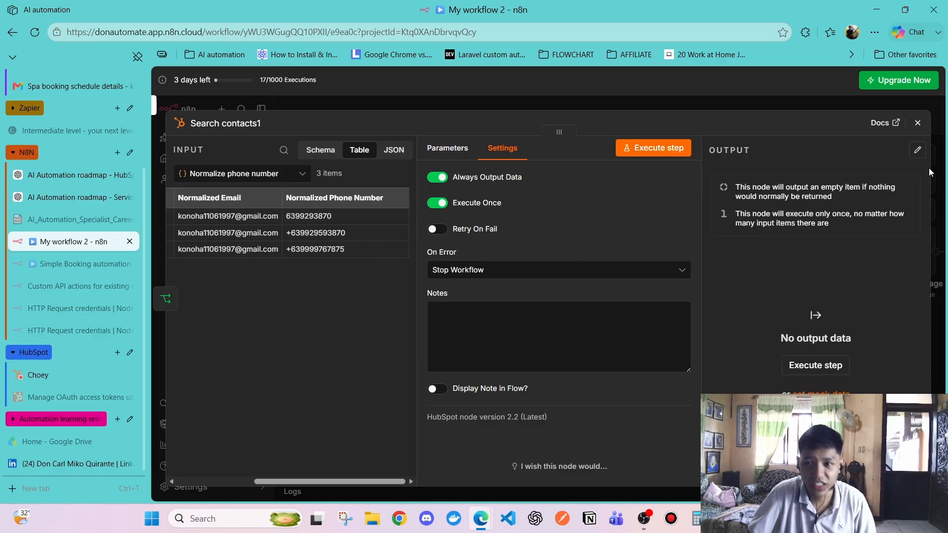
left_click(917, 122)
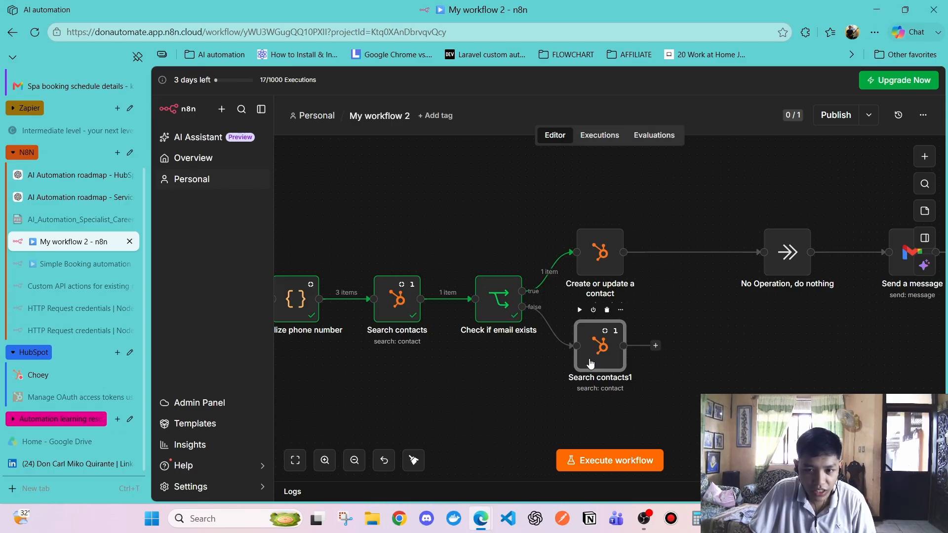
Check Search contacts1's settings, then execute the whole workflow
double_click(591, 362)
left_click(633, 152)
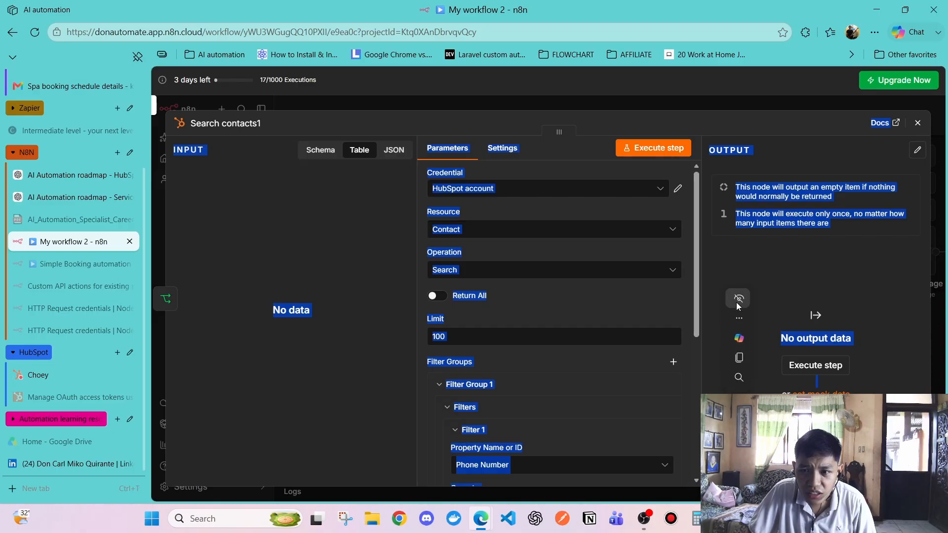
left_click(917, 123)
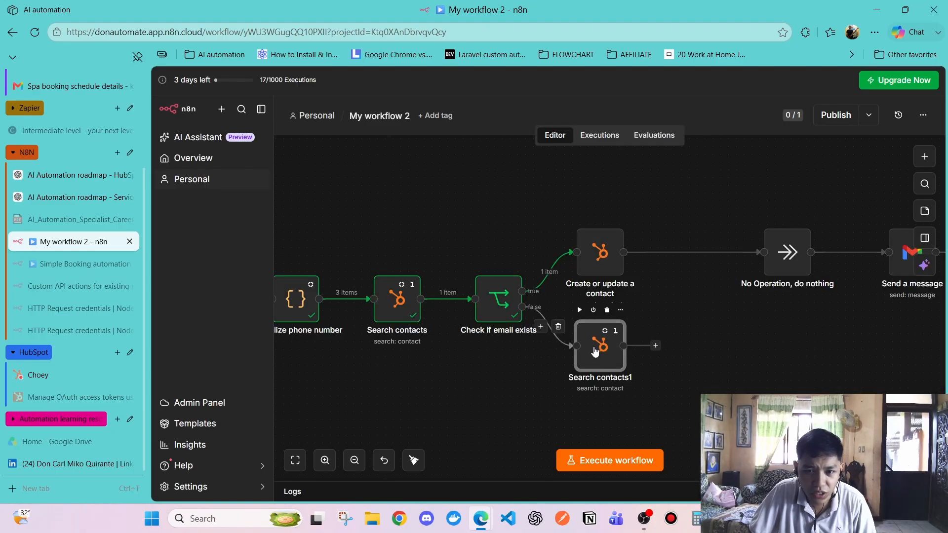
left_click(590, 464)
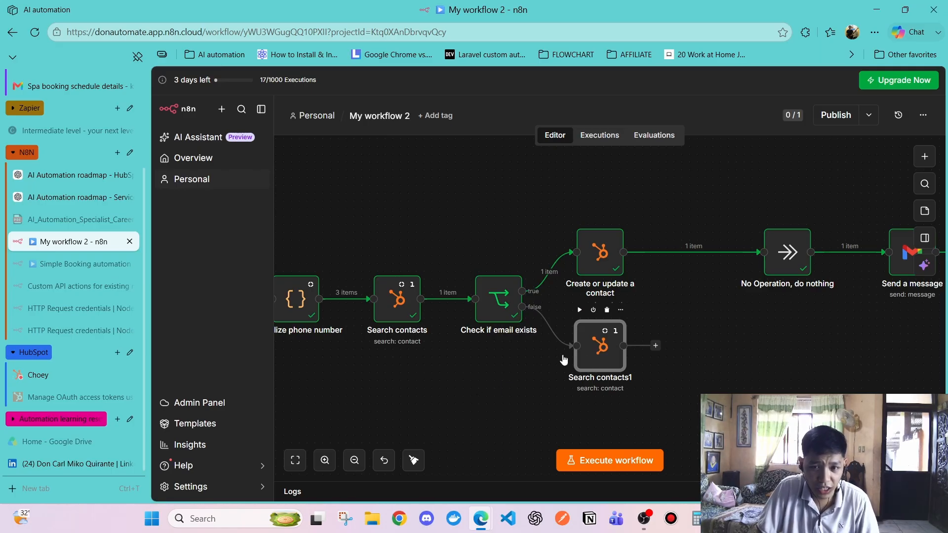
Review Search contacts1 and Check if email exists on the canvas after the run
left_click(501, 382)
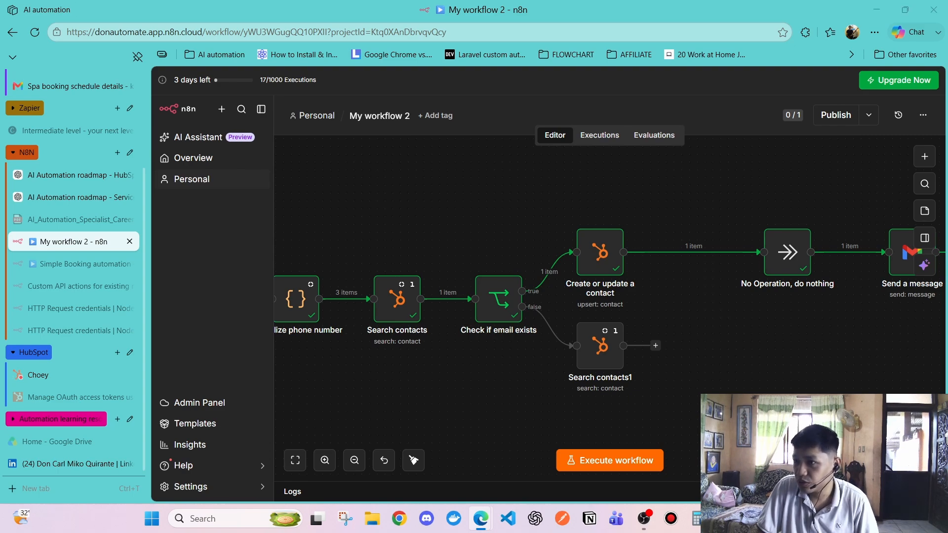
left_click(592, 365)
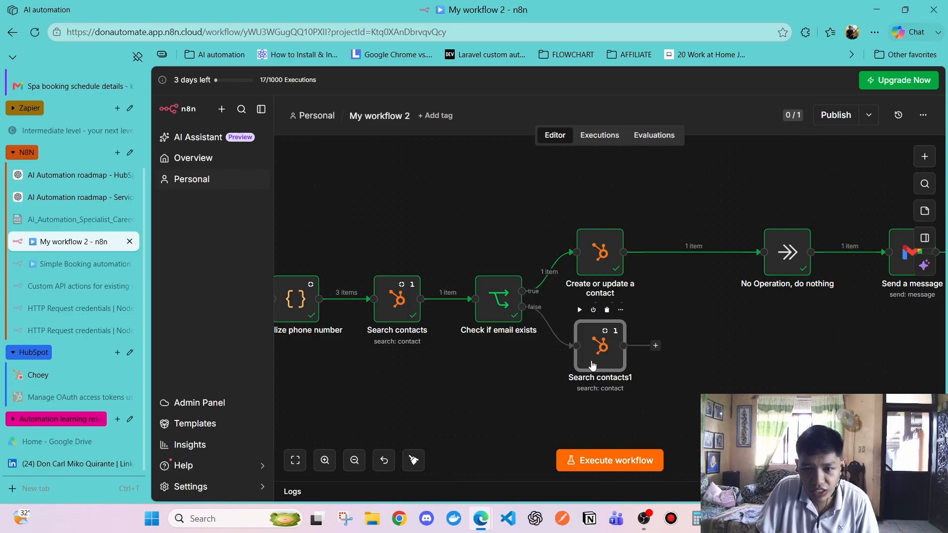
double_click(592, 365)
left_click(917, 123)
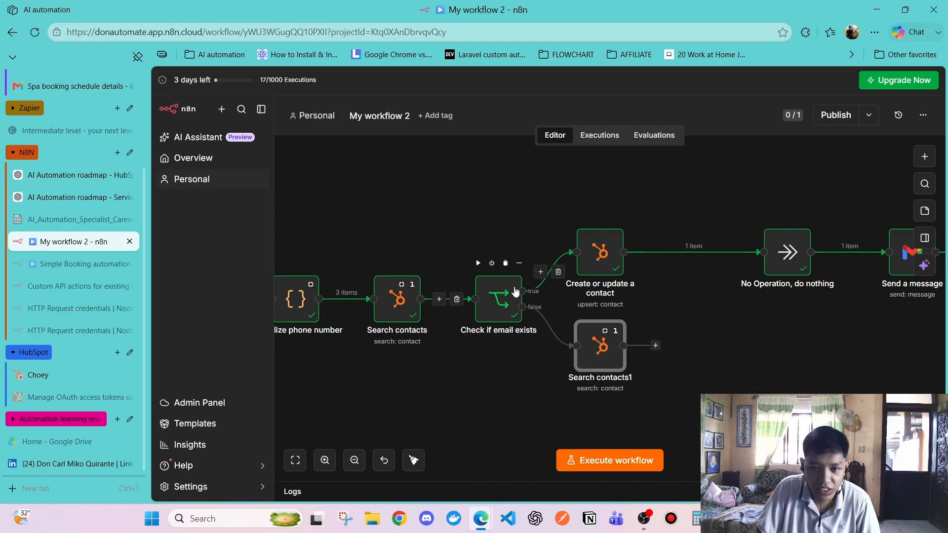
left_click(503, 315)
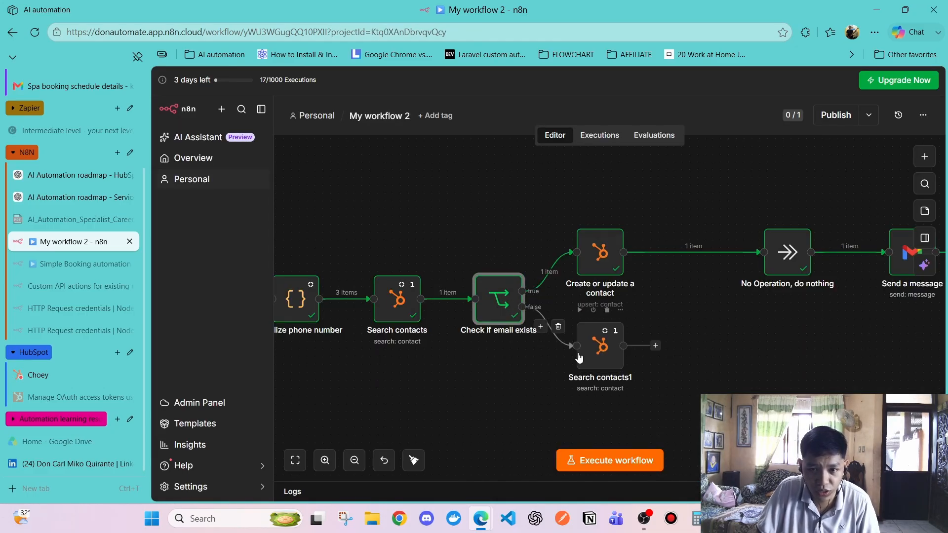
left_click(593, 361)
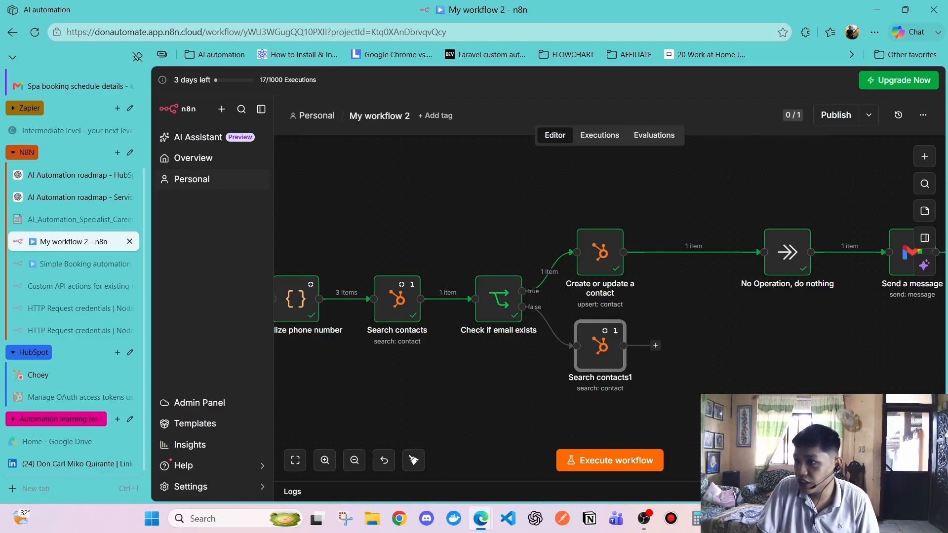
double_click(600, 346)
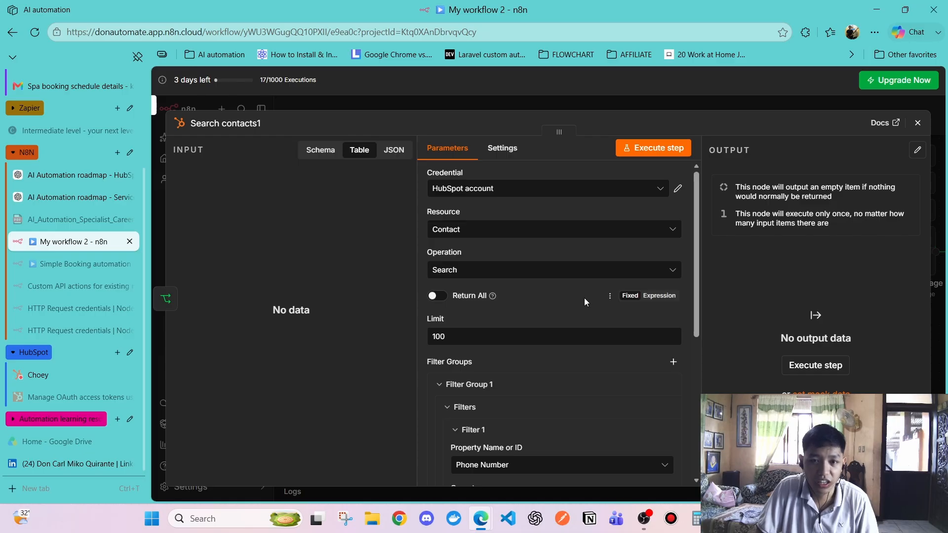
scroll(582, 295, "down", 4)
scroll(581, 292, "up", 4)
scroll(580, 293, "down", 5)
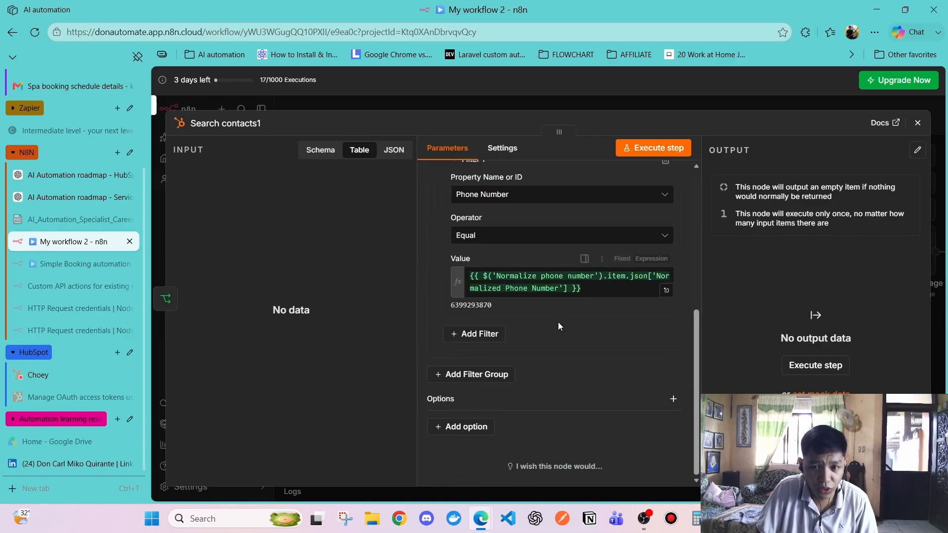
scroll(491, 294, "up", 4)
scroll(494, 295, "down", 1)
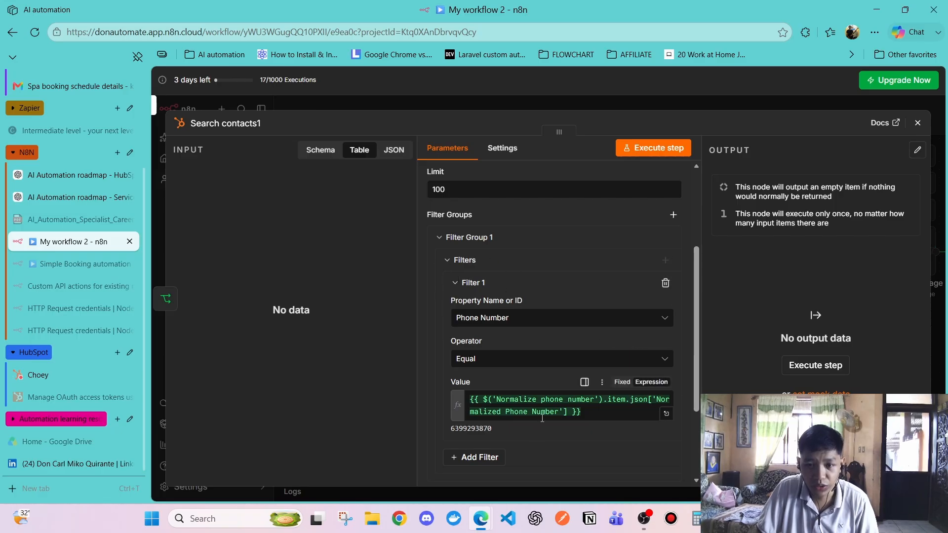
left_click(918, 122)
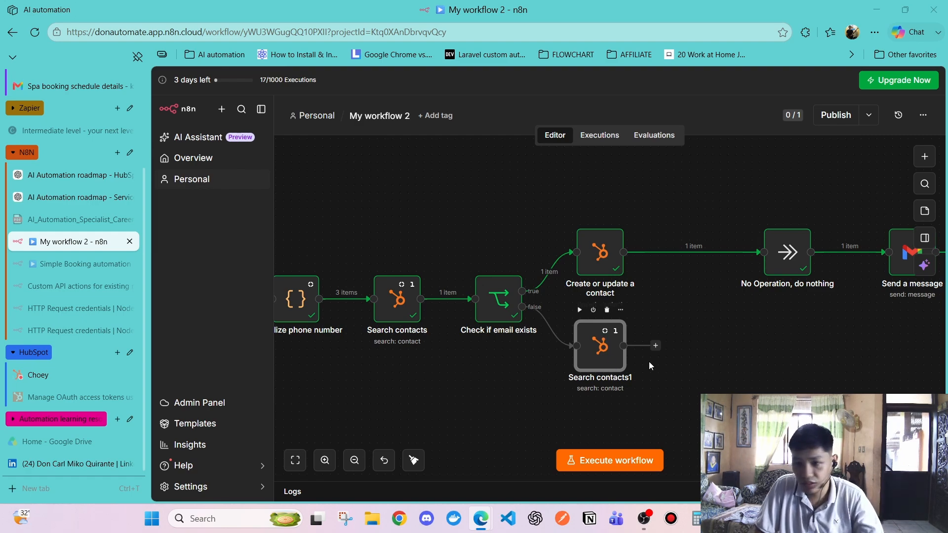
Add an If node after Search contacts1, keeping Search contacts1 as its input
left_click(656, 345)
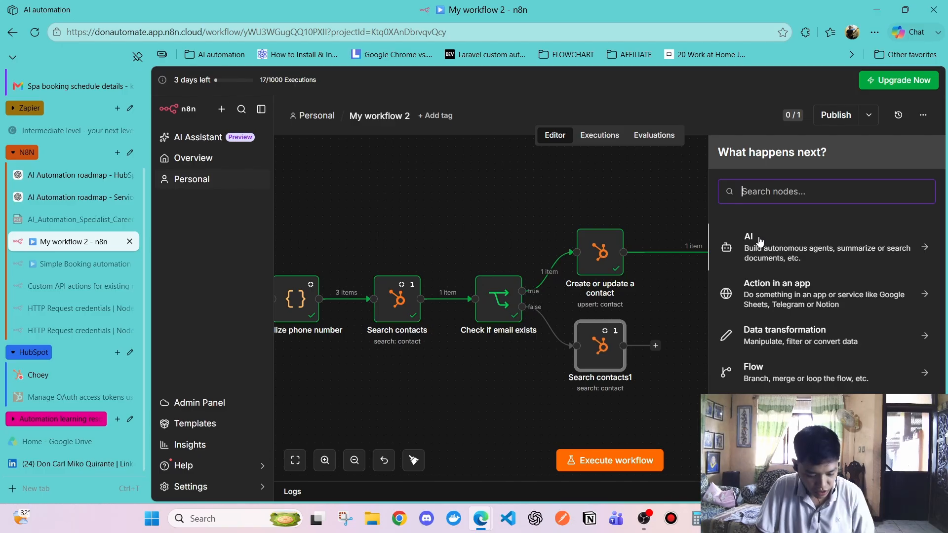
type("if")
left_click(758, 239)
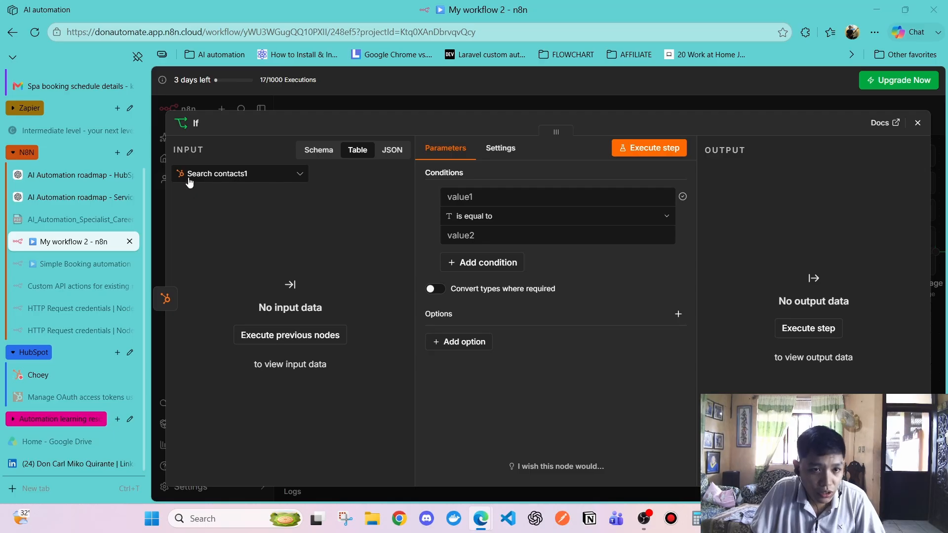
left_click(232, 178)
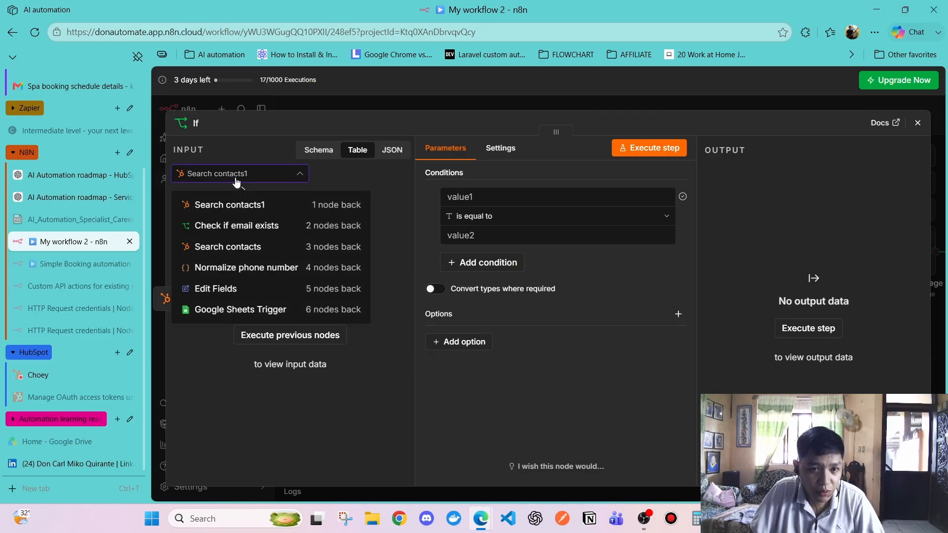
left_click(242, 241)
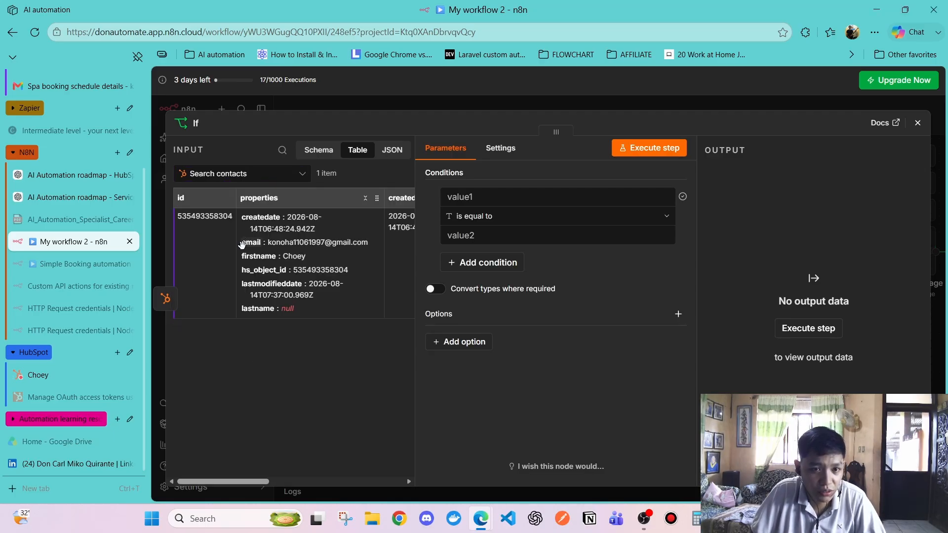
left_click(240, 176)
left_click(244, 211)
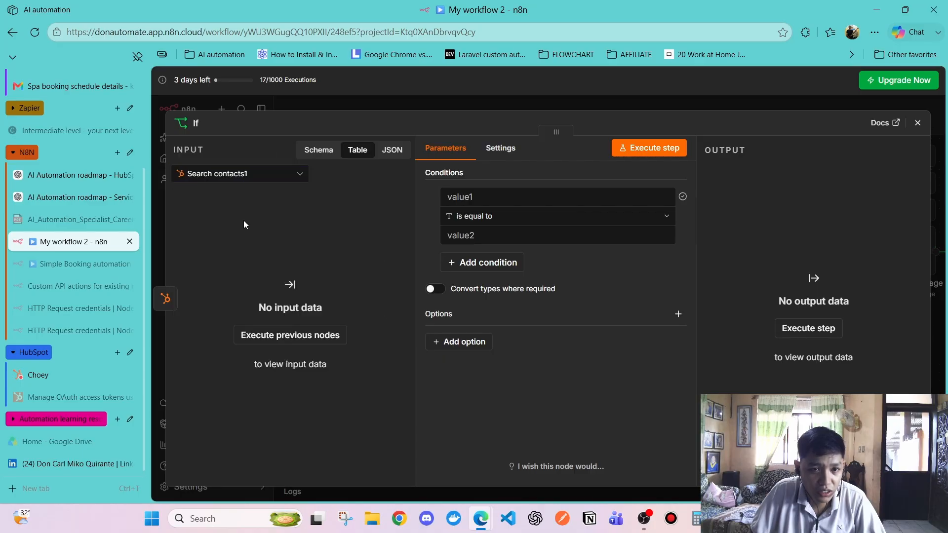
left_click(251, 180)
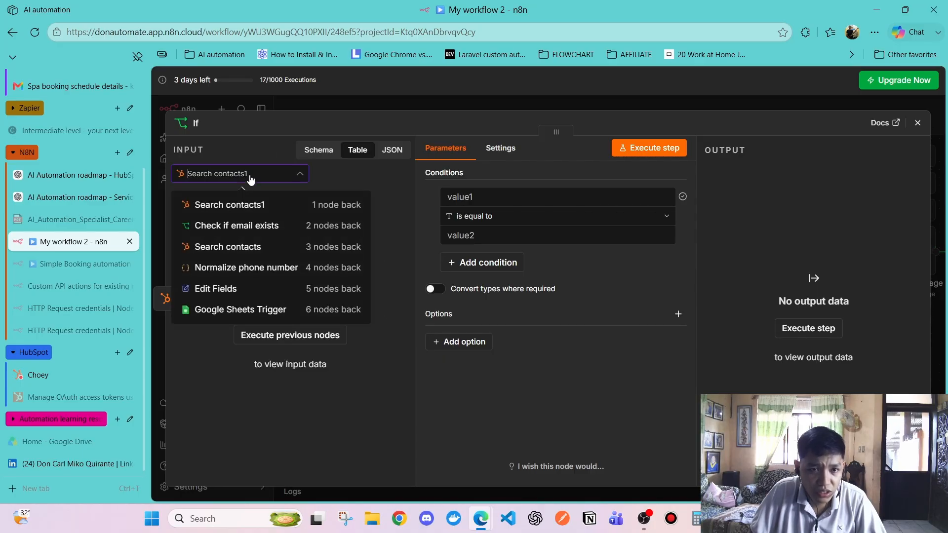
left_click(251, 177)
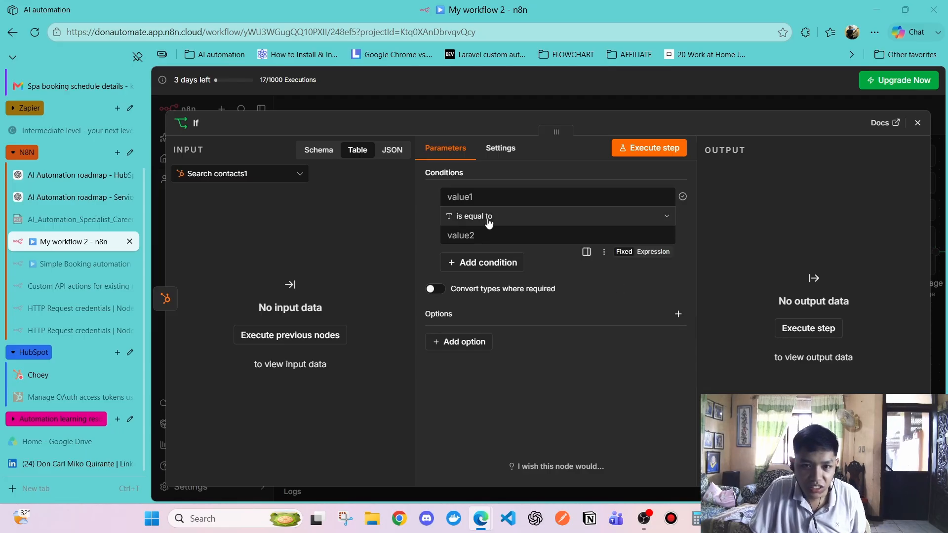
Set the If condition to {{ $json.id }} is not empty
left_click(484, 196)
type("{{ $json.id }}")
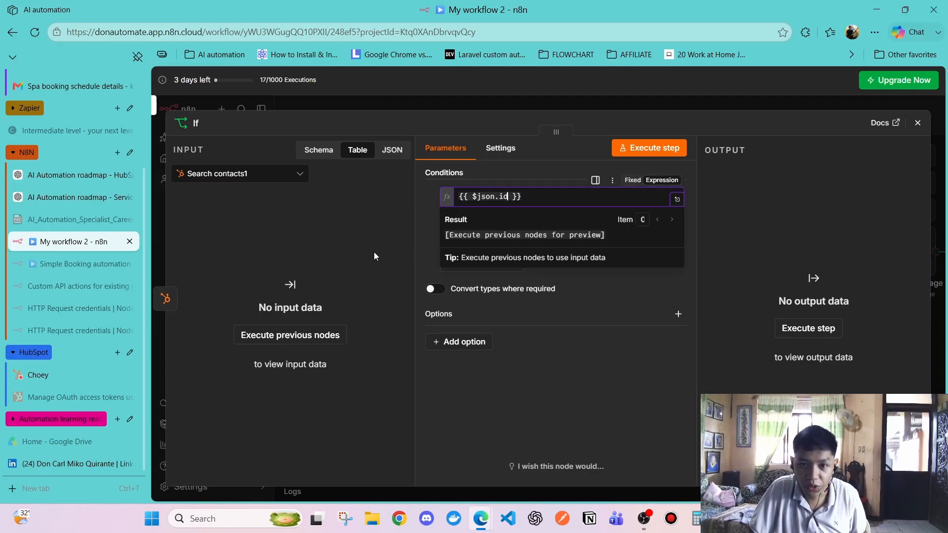
left_click(360, 243)
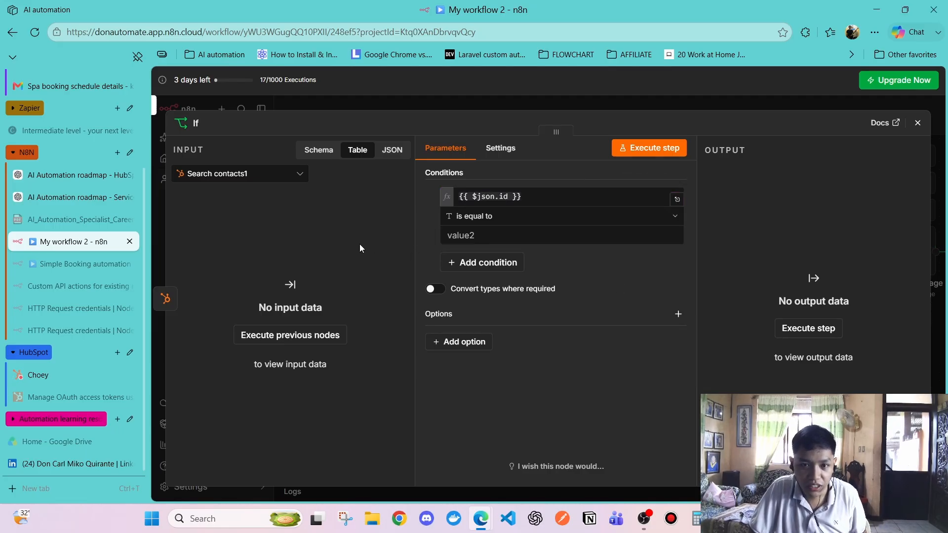
left_click(500, 216)
mouse_move(518, 247)
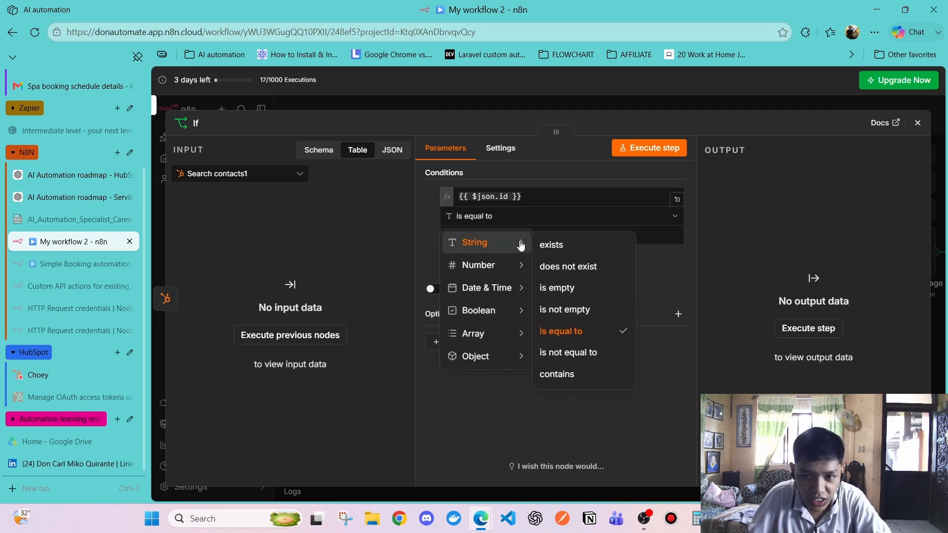
left_click(612, 310)
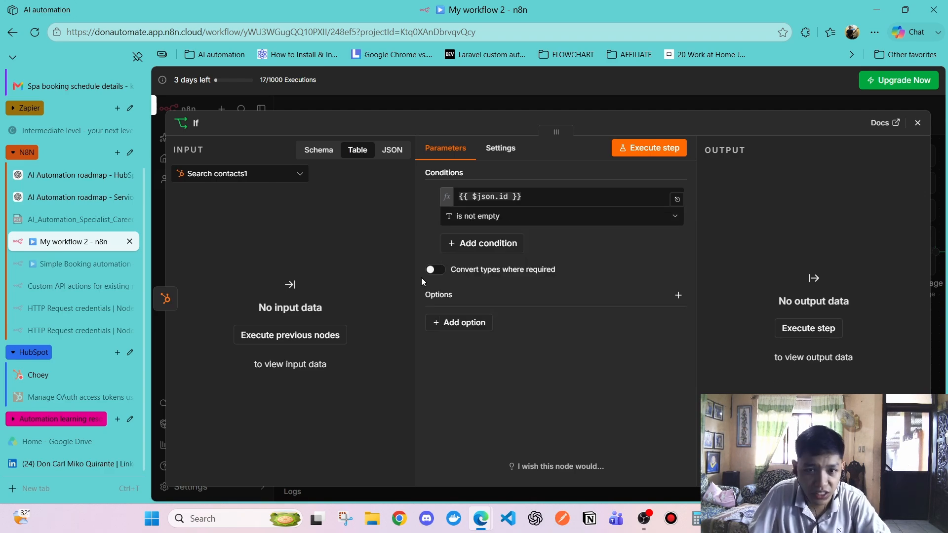
Turn on 'Convert types where required' in the new If node
left_click(917, 122)
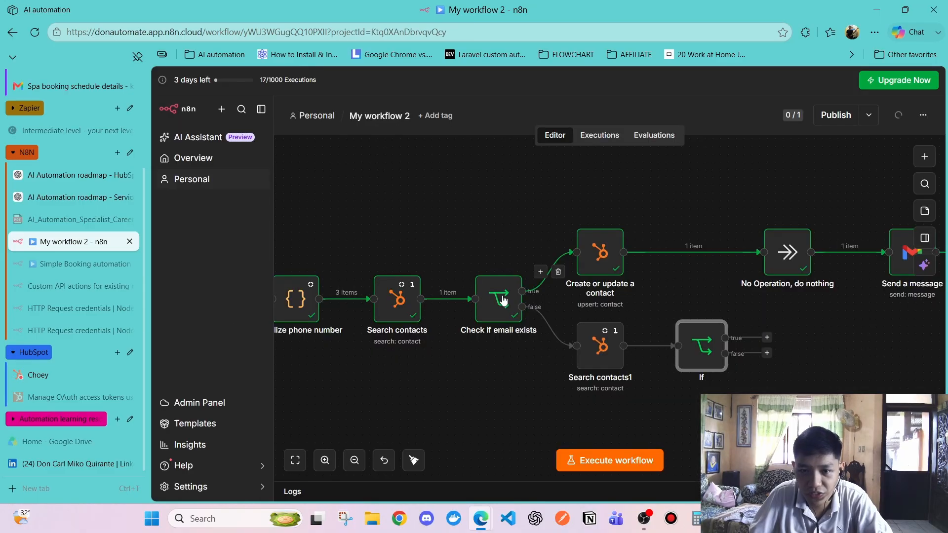
double_click(702, 346)
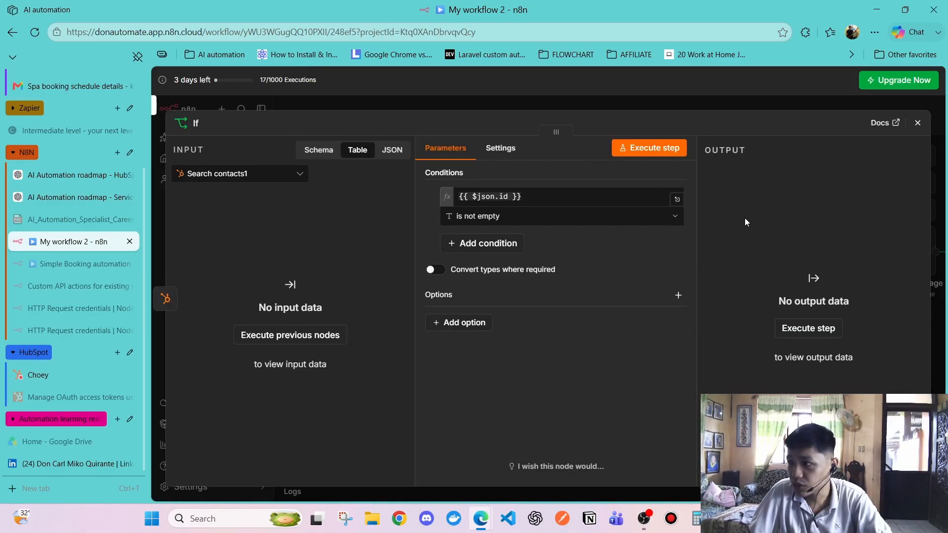
left_click(435, 269)
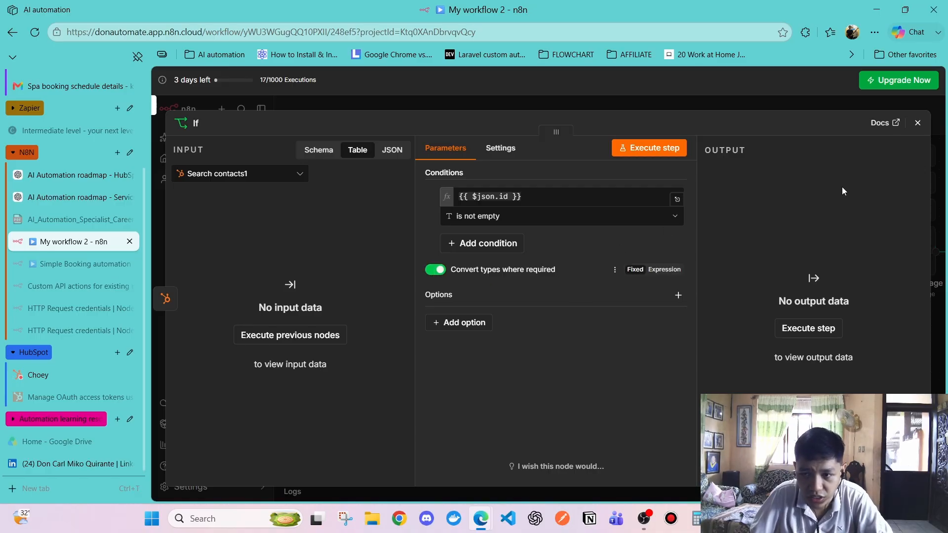
left_click(918, 122)
Turn on 'Convert types where required' in Check if email exists, then recheck the If node
double_click(488, 301)
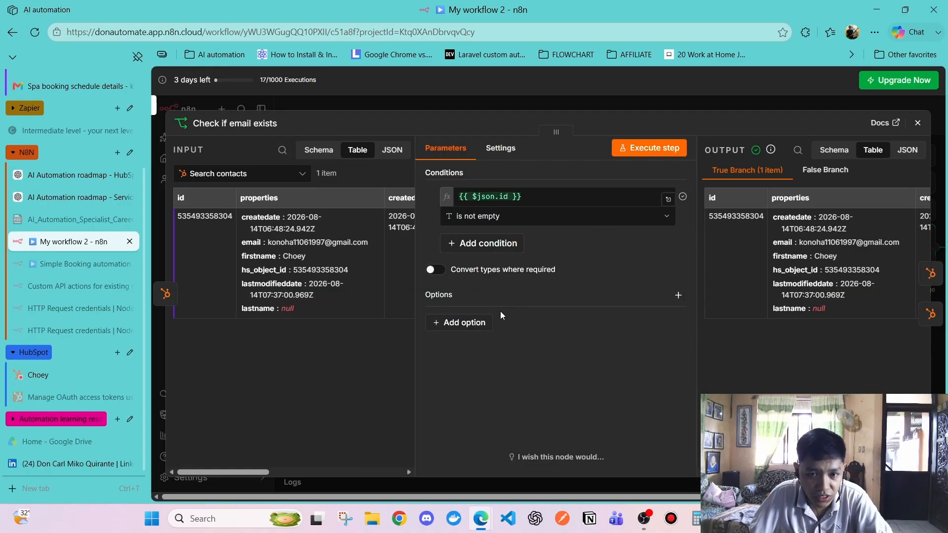
left_click(434, 270)
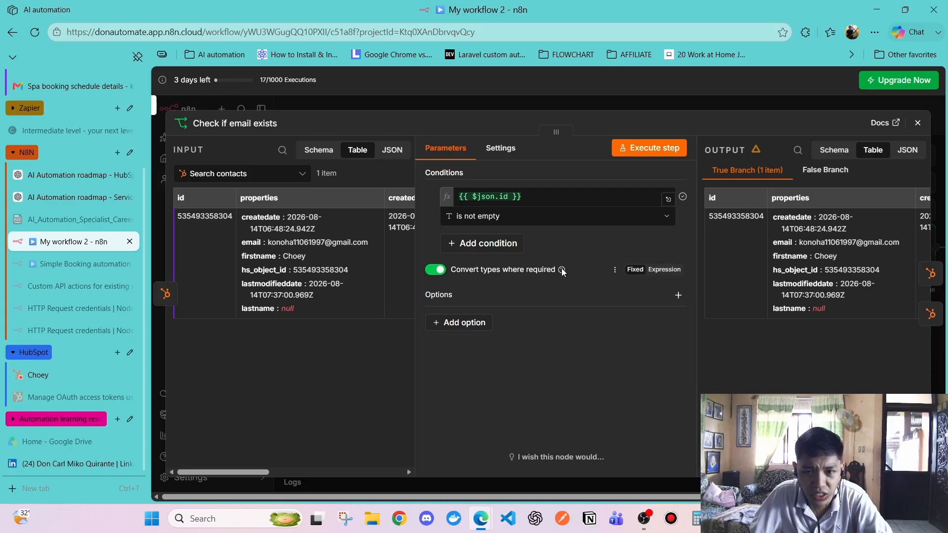
mouse_move(561, 275)
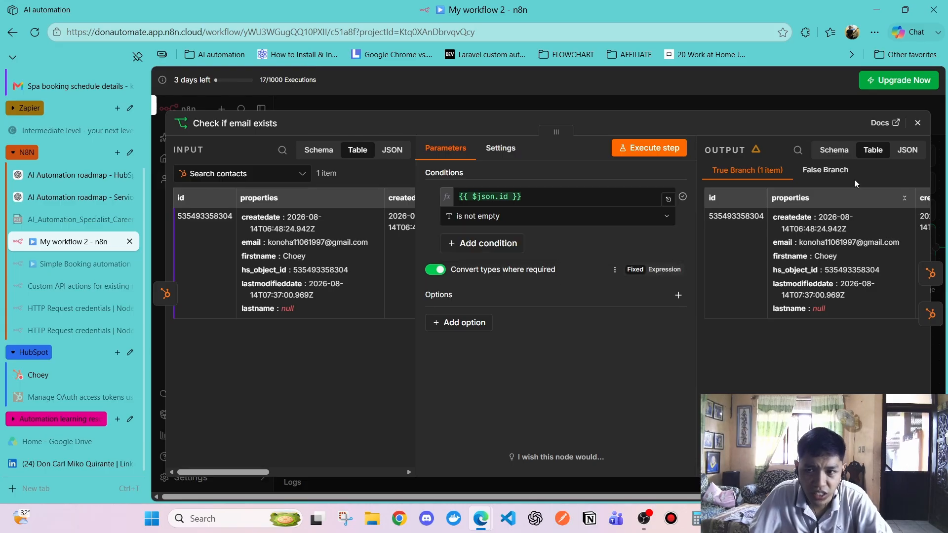
left_click(917, 122)
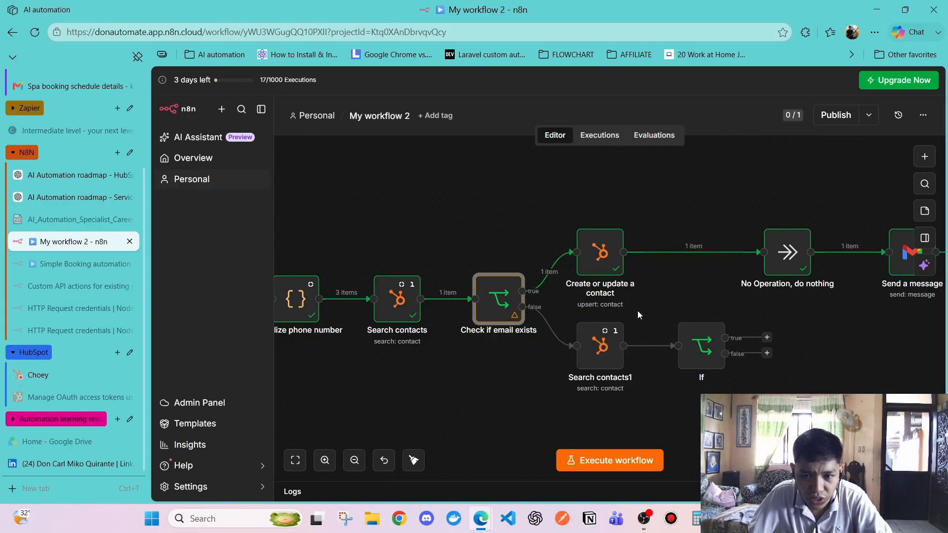
double_click(712, 357)
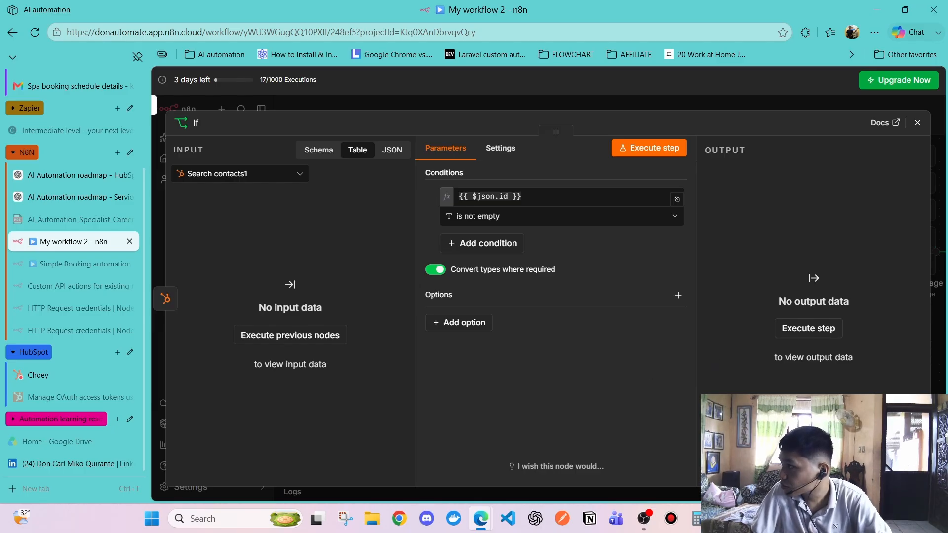
left_click(918, 122)
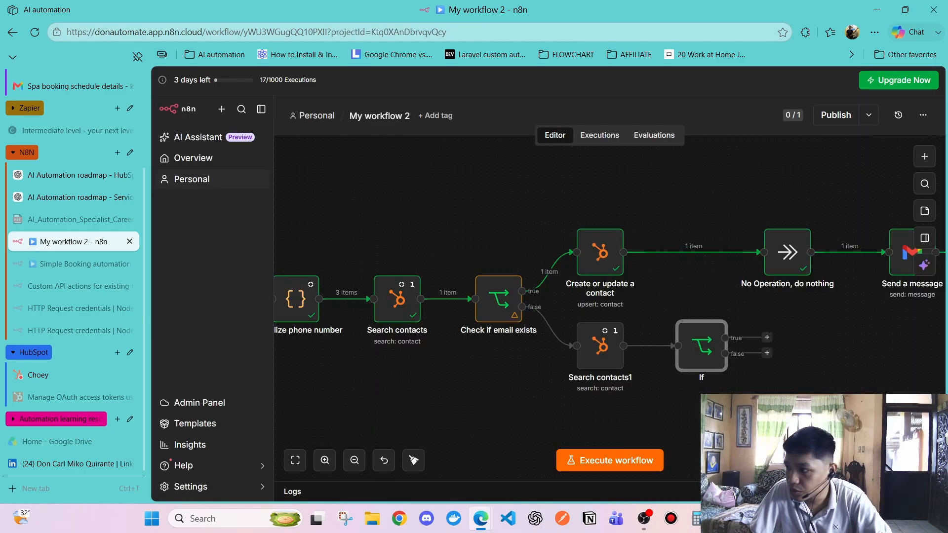
double_click(698, 345)
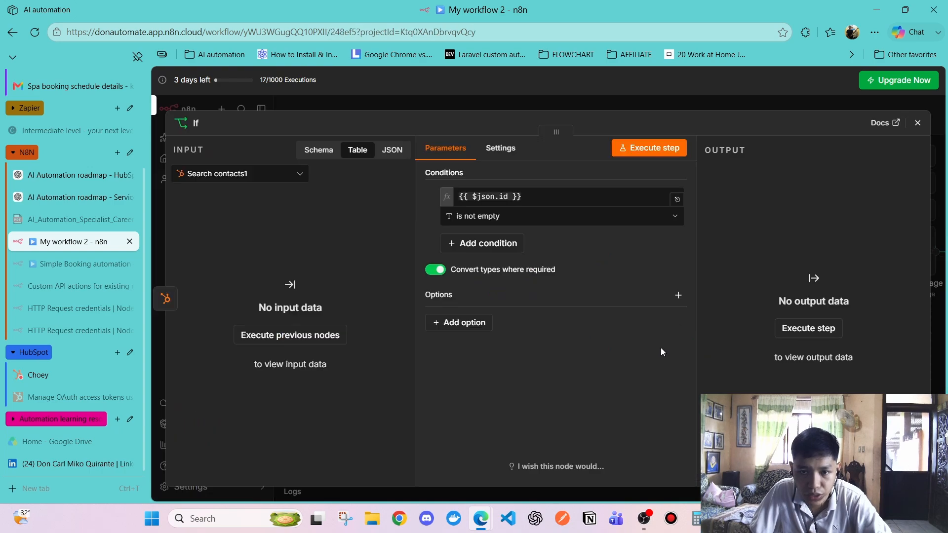
left_click(918, 122)
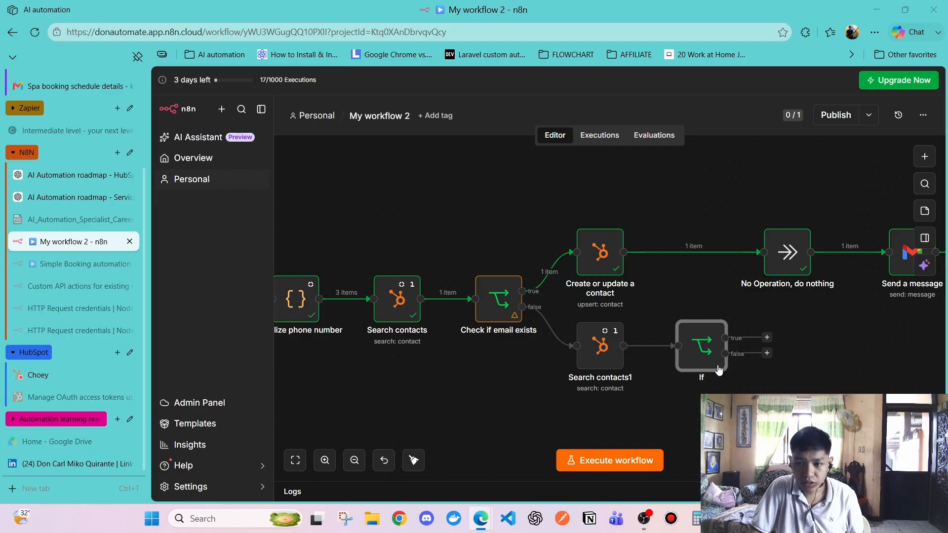
left_click(767, 338)
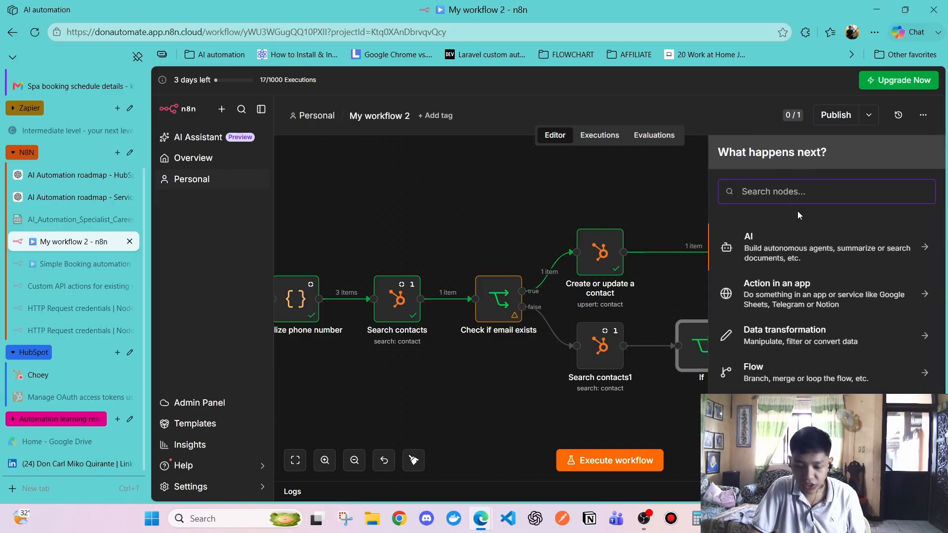
type("htt")
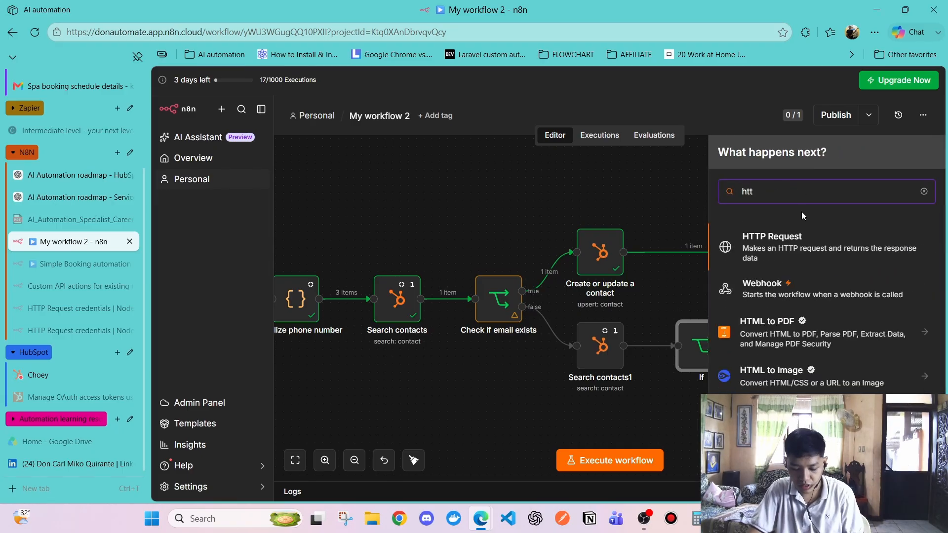
type("p")
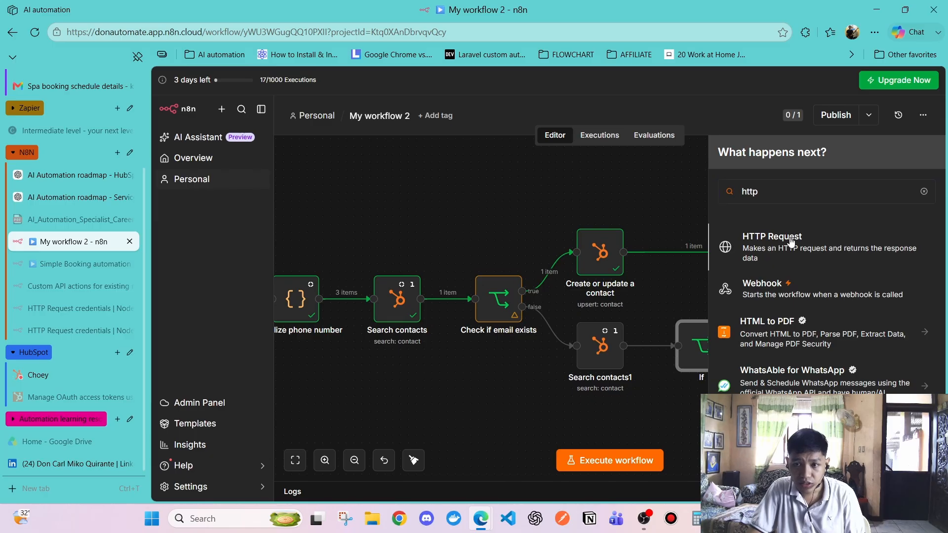
left_click(791, 242)
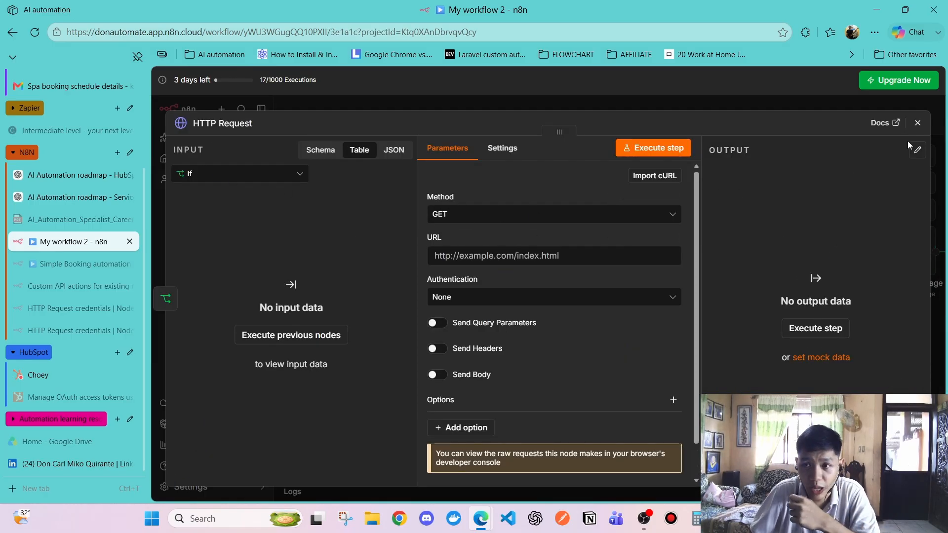
left_click(917, 123)
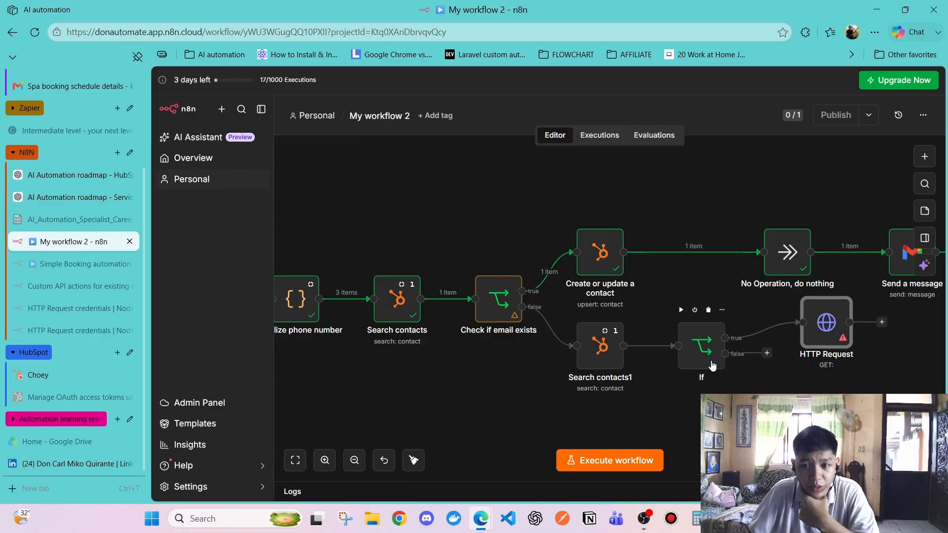
left_click(645, 395)
left_click(605, 364)
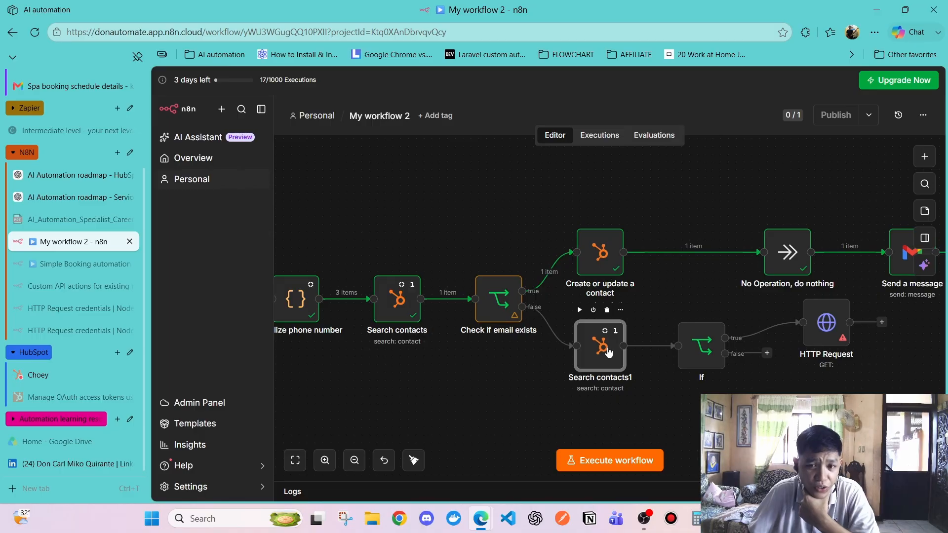
left_click(710, 359)
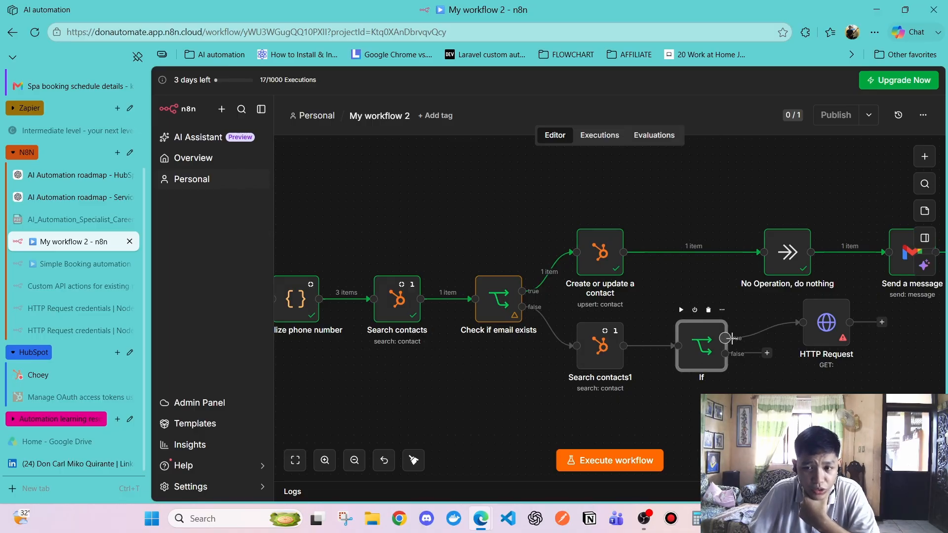
left_click(827, 323)
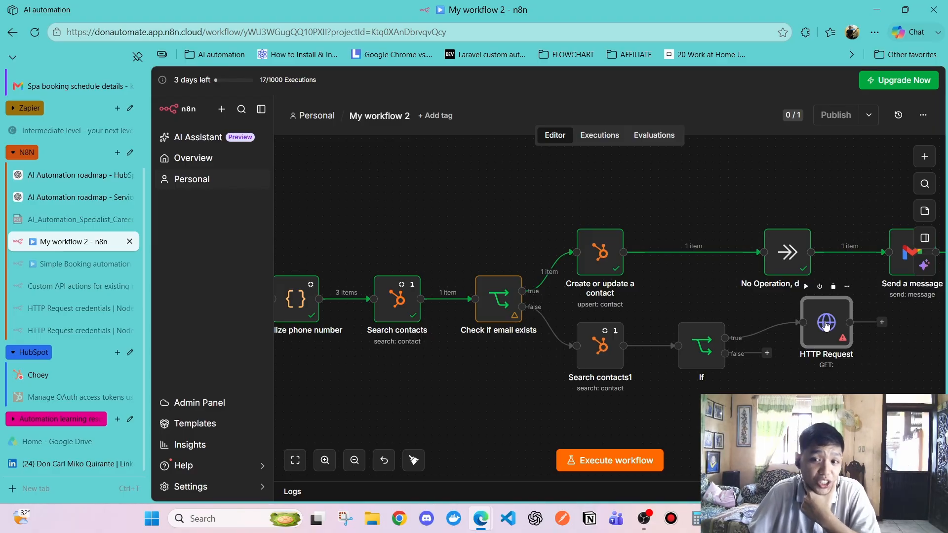
double_click(826, 323)
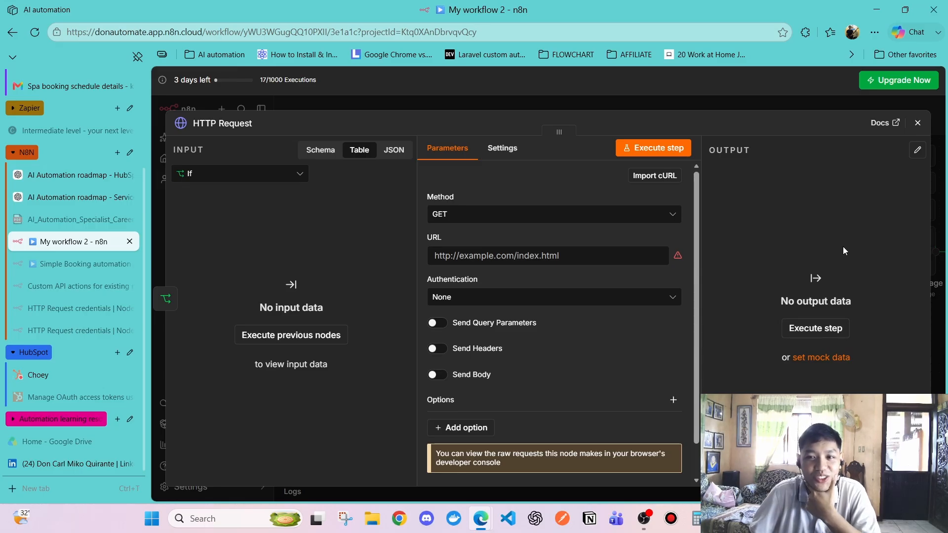
left_click(917, 123)
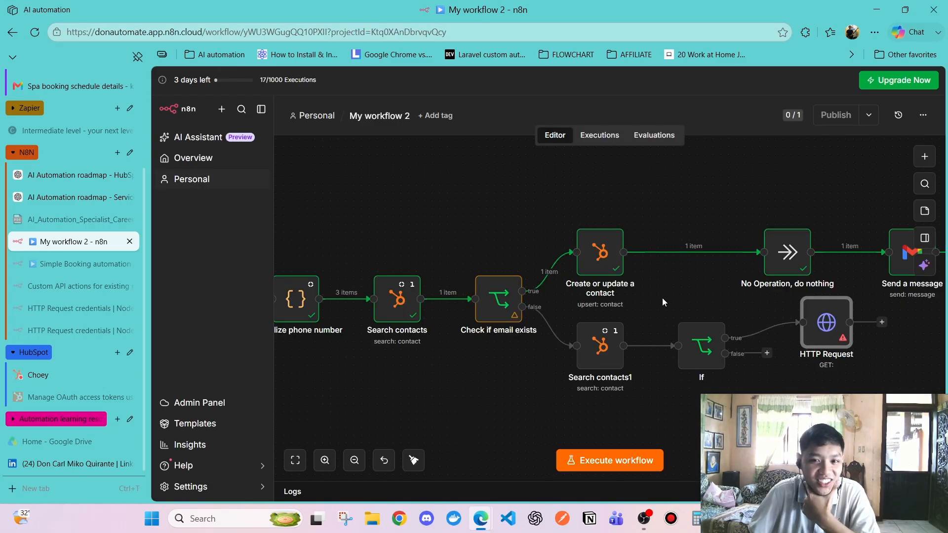
left_click(648, 309)
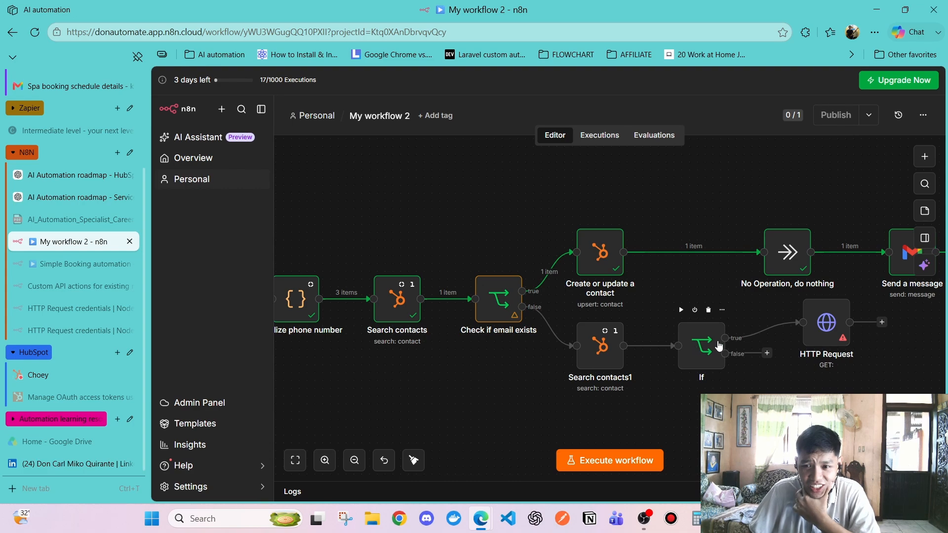
mouse_move(762, 337)
left_click(823, 322)
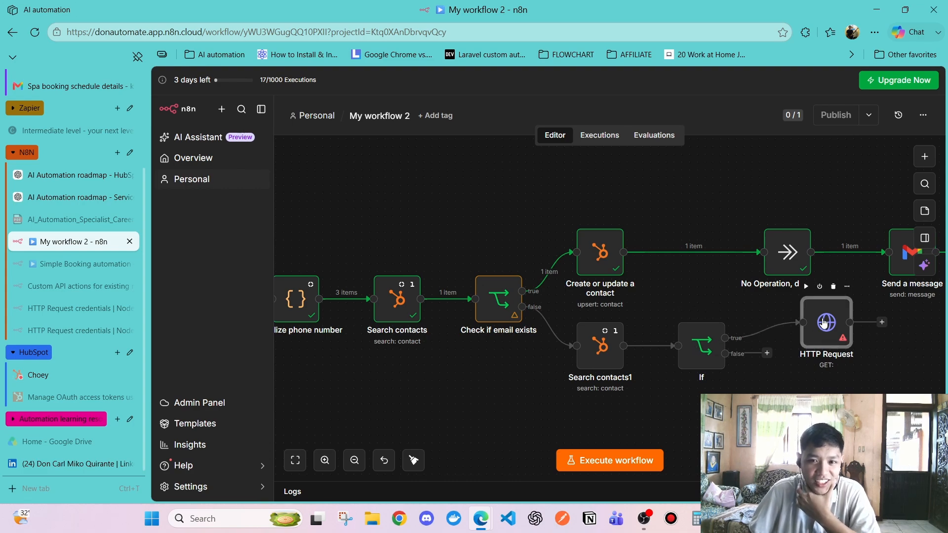
left_click(500, 304)
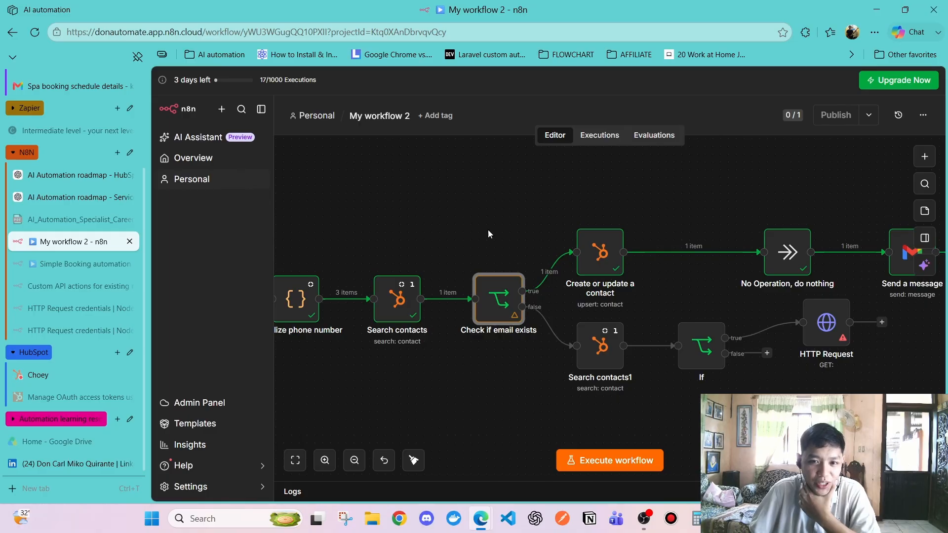
Rename the Create or update a contact node to 'update a contact'
mouse_move(508, 292)
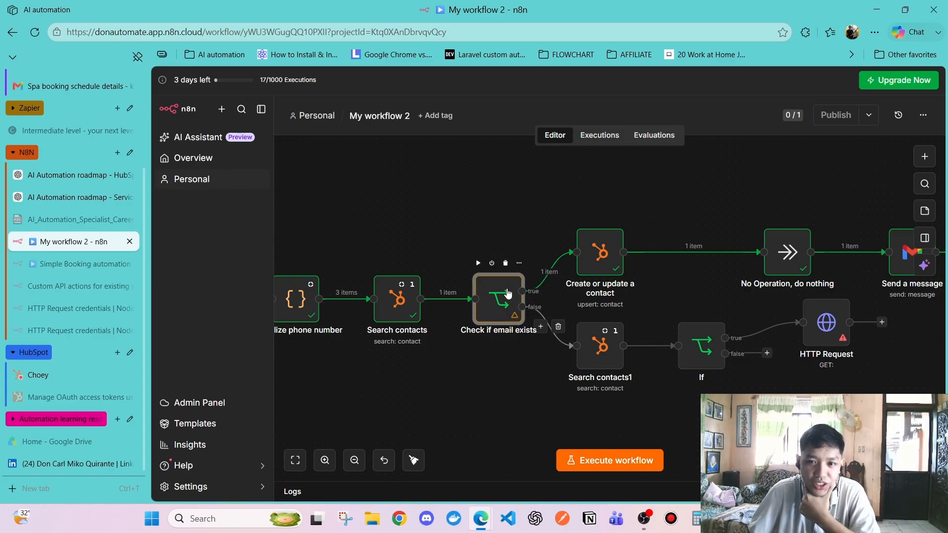
left_click(599, 261)
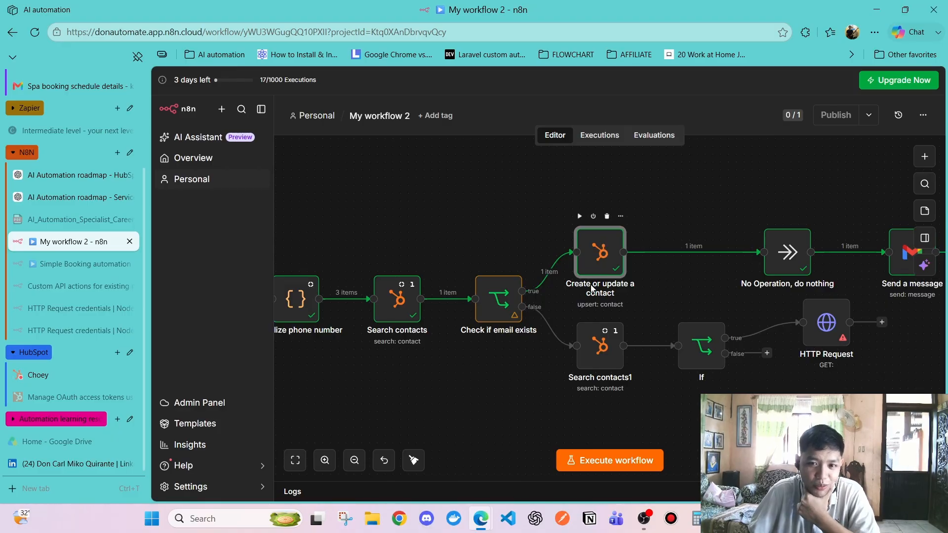
double_click(595, 251)
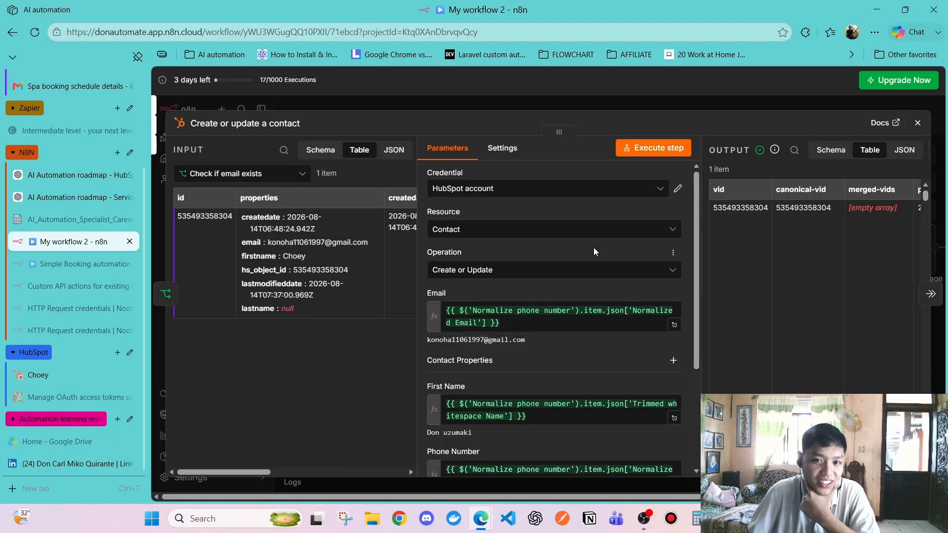
left_click(228, 126)
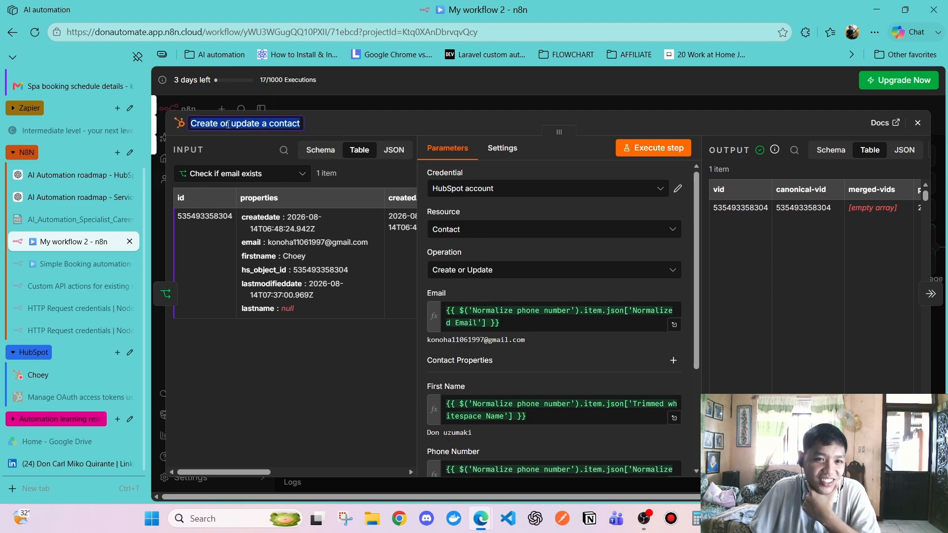
left_click(235, 121)
left_click_drag(233, 121, 188, 121)
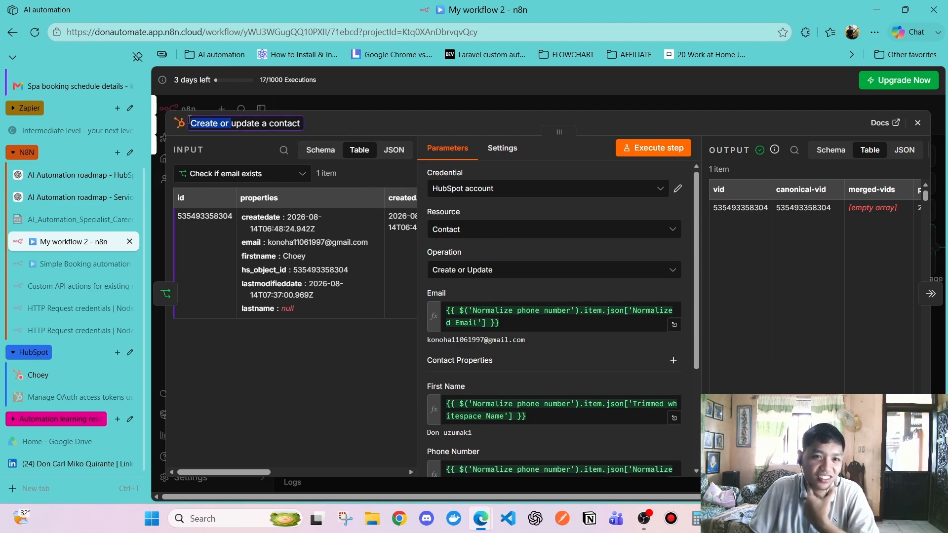
key("BackSpace")
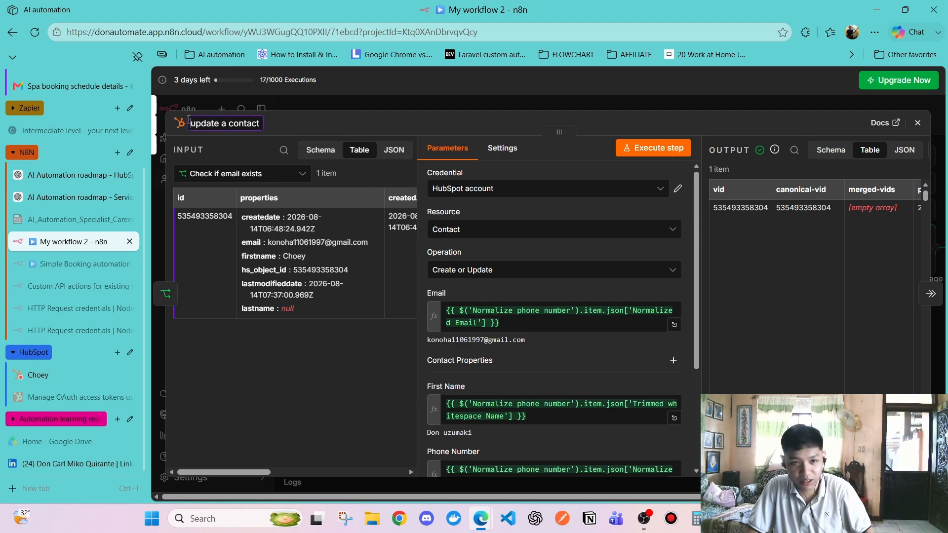
left_click(439, 124)
left_click(917, 123)
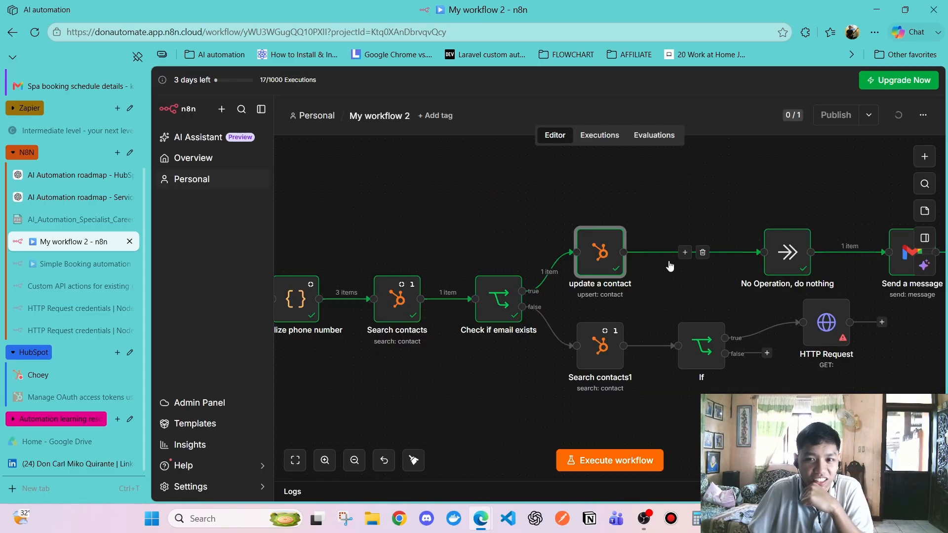
Open and close the No Operation, do nothing node's details
left_click(785, 256)
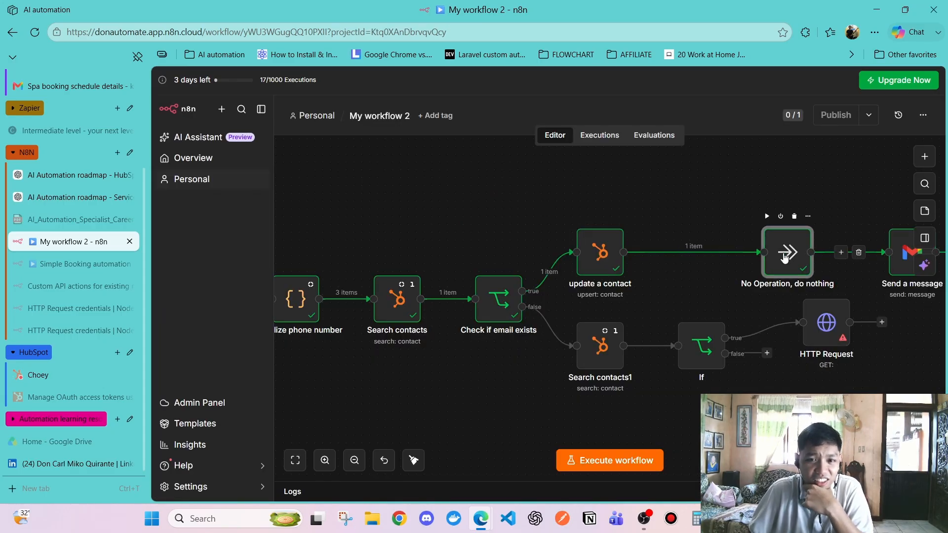
key("Return")
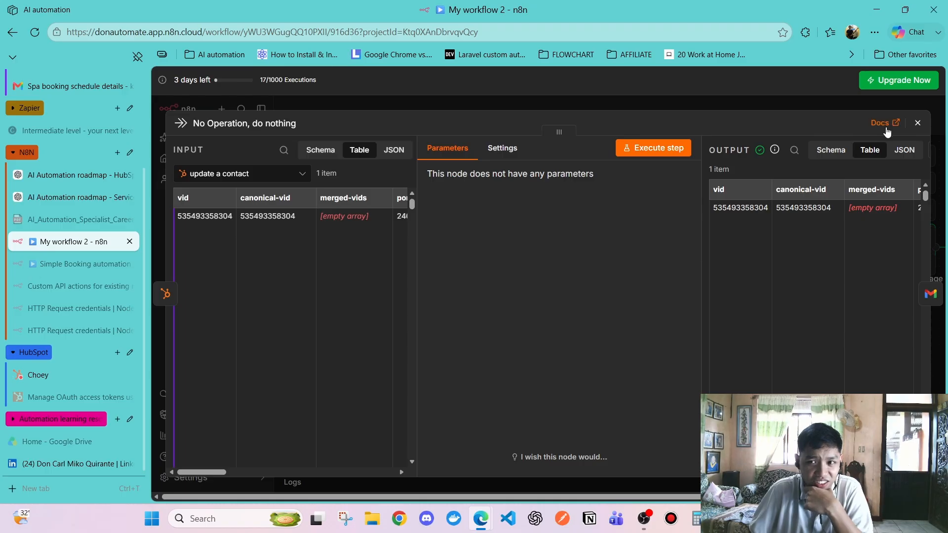
left_click(918, 123)
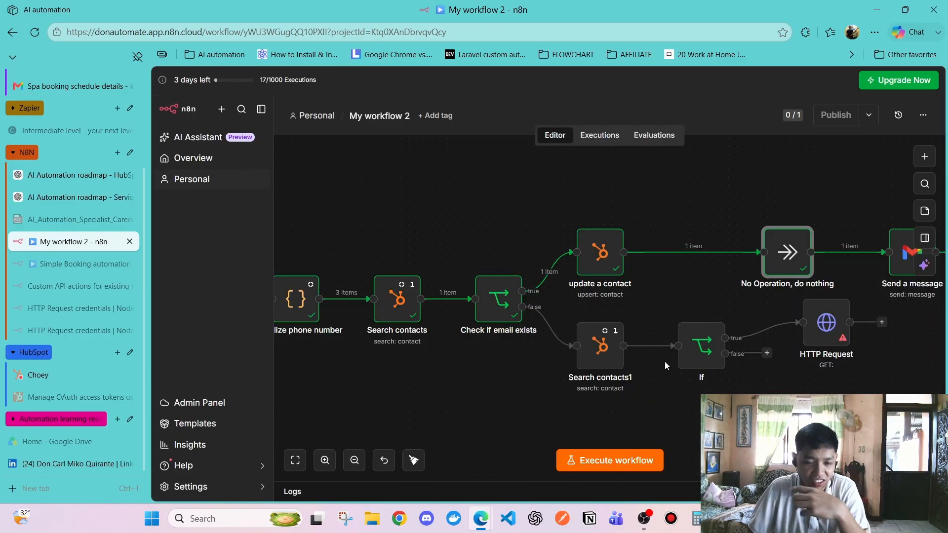
Review the Search contacts1, If and HTTP Request nodes in turn on the canvas
scroll(650, 351, "right", 5)
scroll(650, 352, "left", 5)
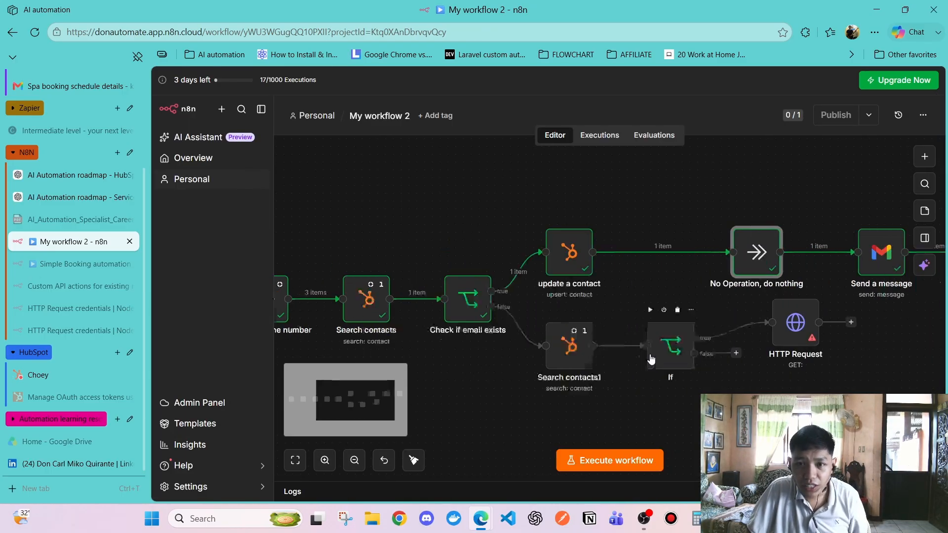
left_click(616, 400)
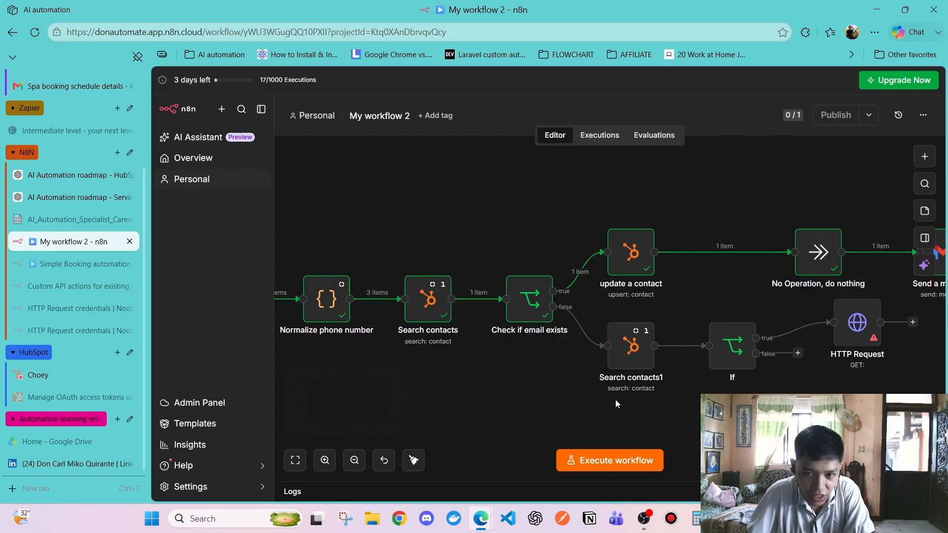
left_click(619, 362)
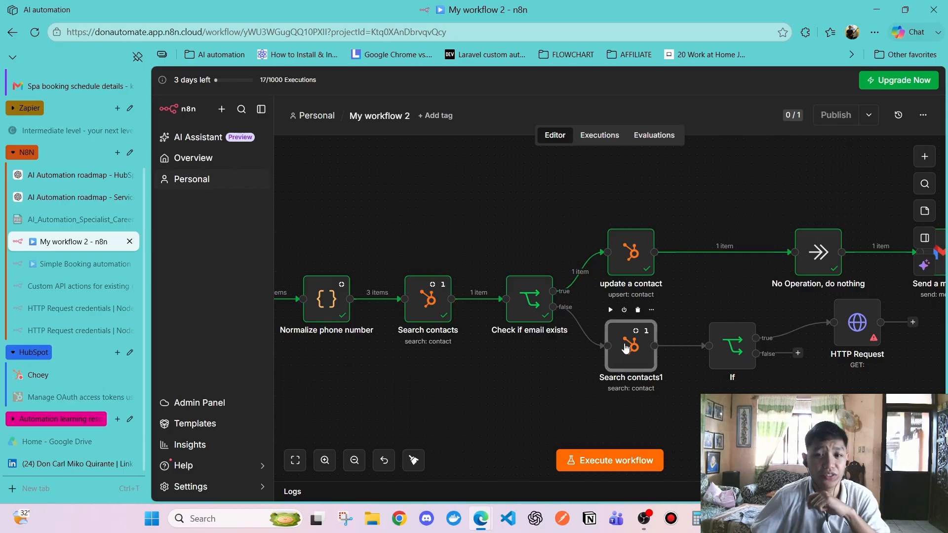
left_click(566, 366)
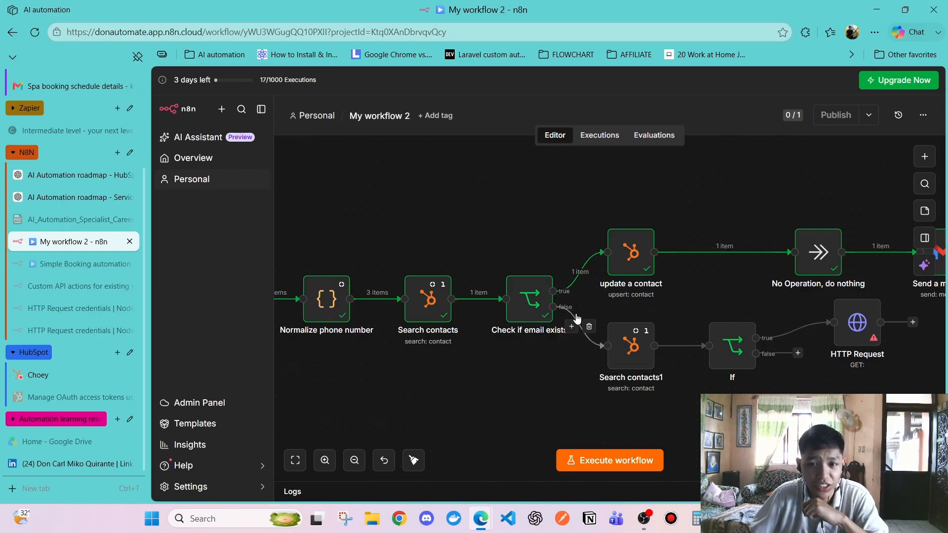
left_click(616, 350)
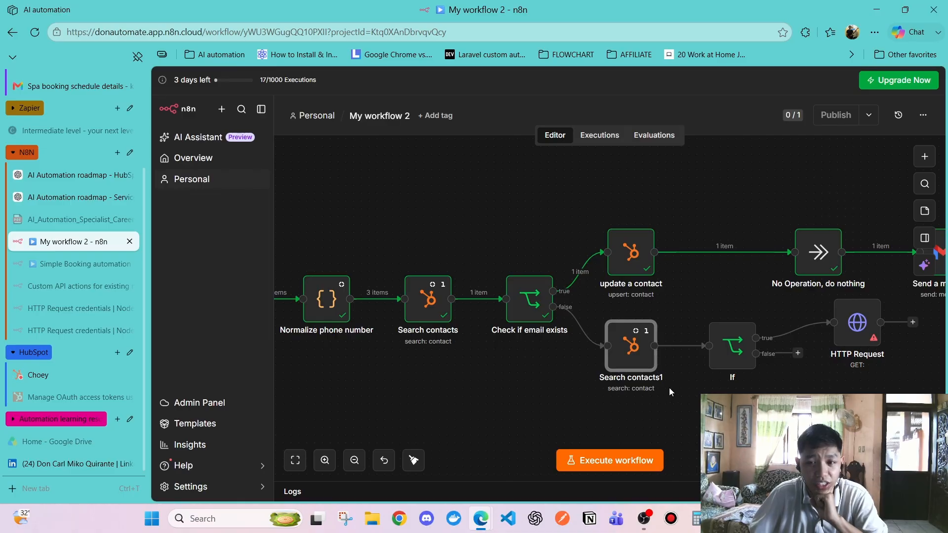
left_click(740, 360)
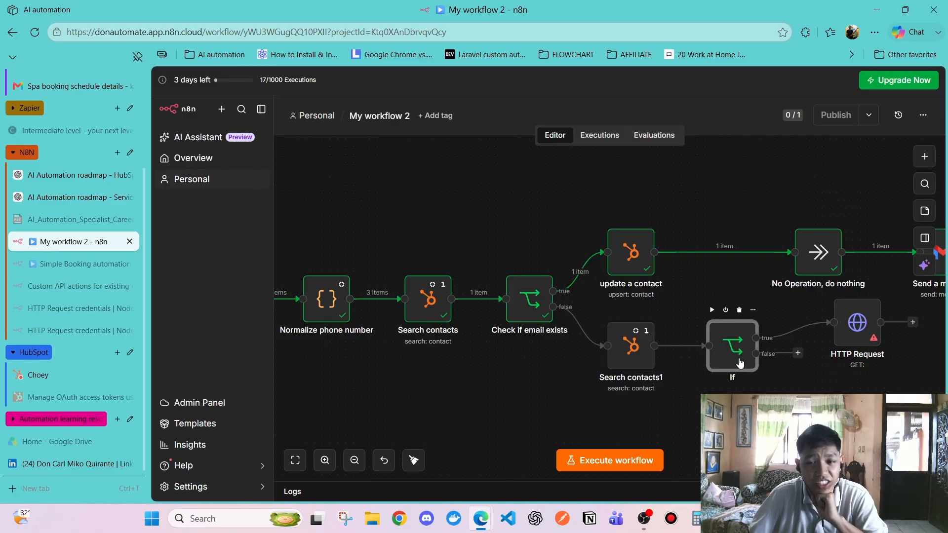
left_click(857, 321)
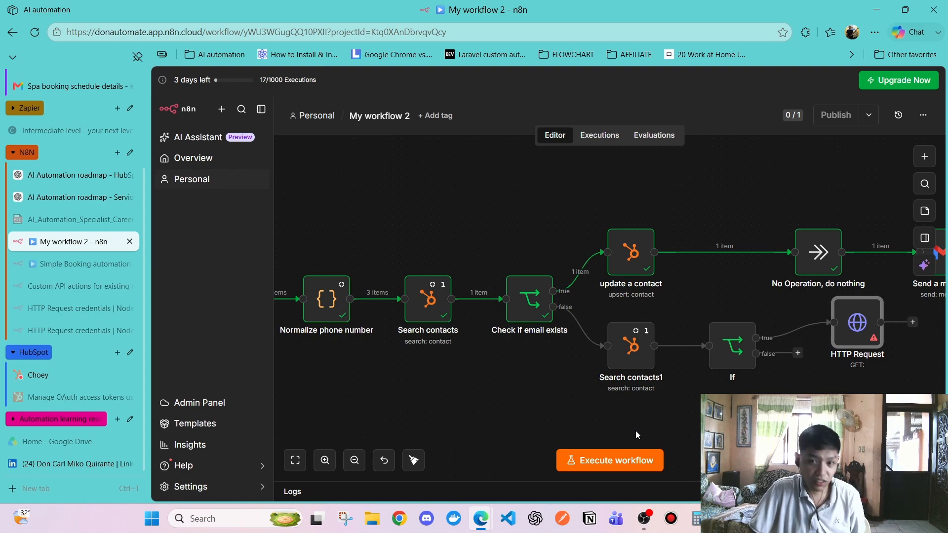
Inspect the HTTP Request node's settings, still GET with an empty URL, closing and reopening them
scroll(635, 431, "right", 5)
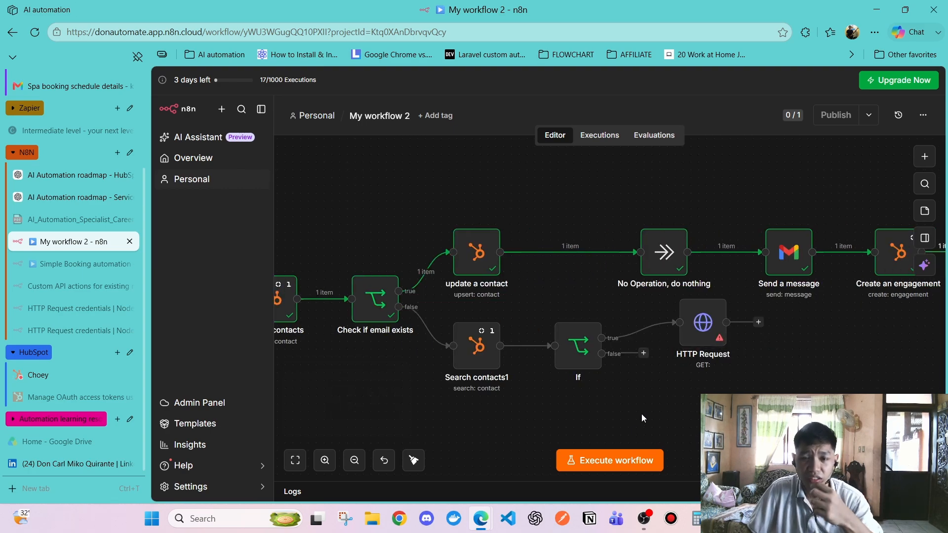
left_click(689, 338)
double_click(689, 338)
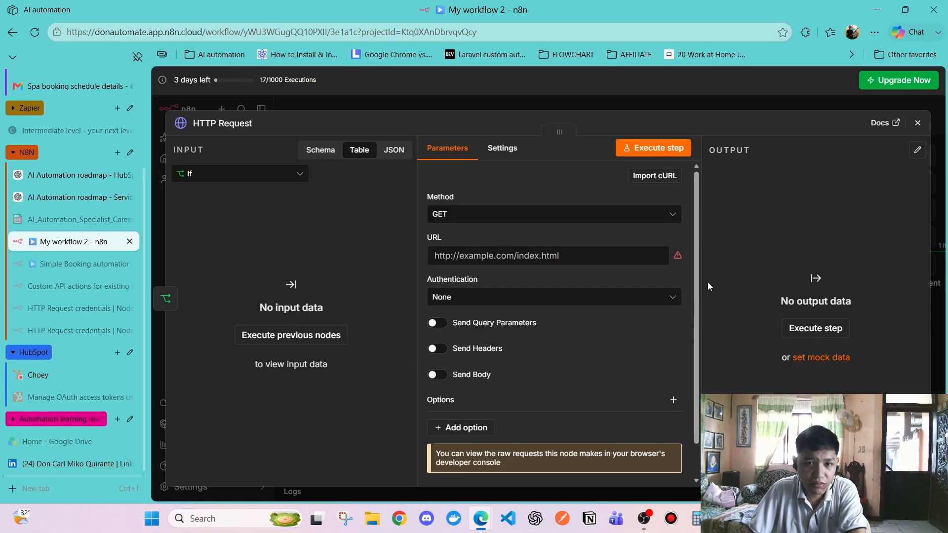
left_click(918, 122)
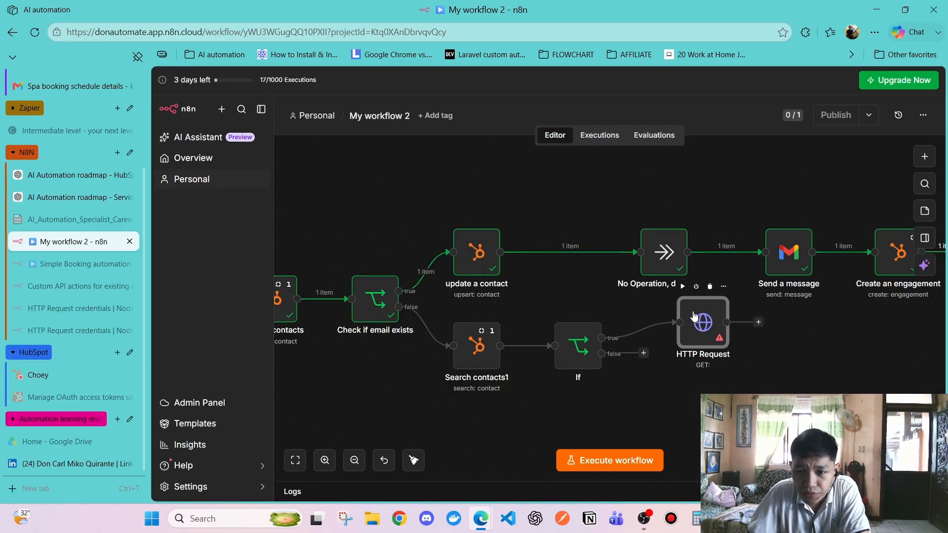
double_click(680, 335)
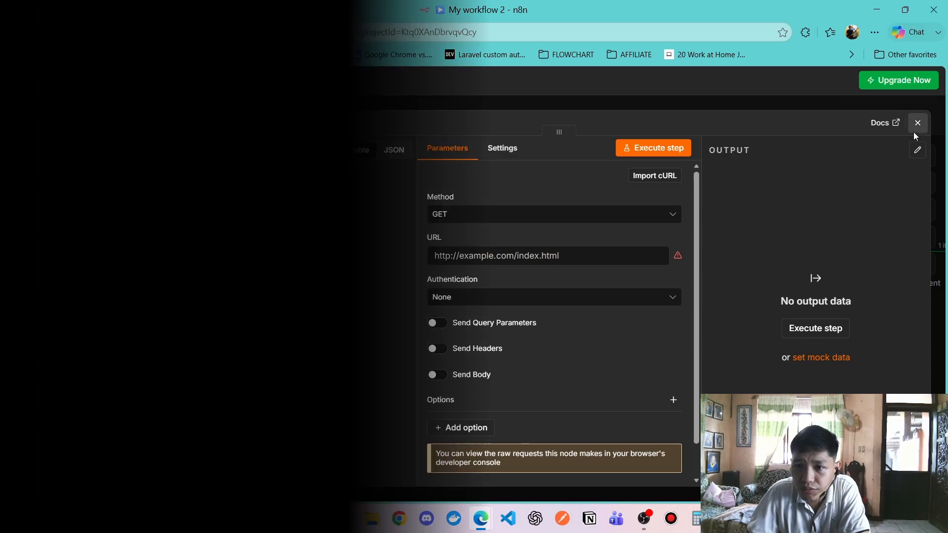
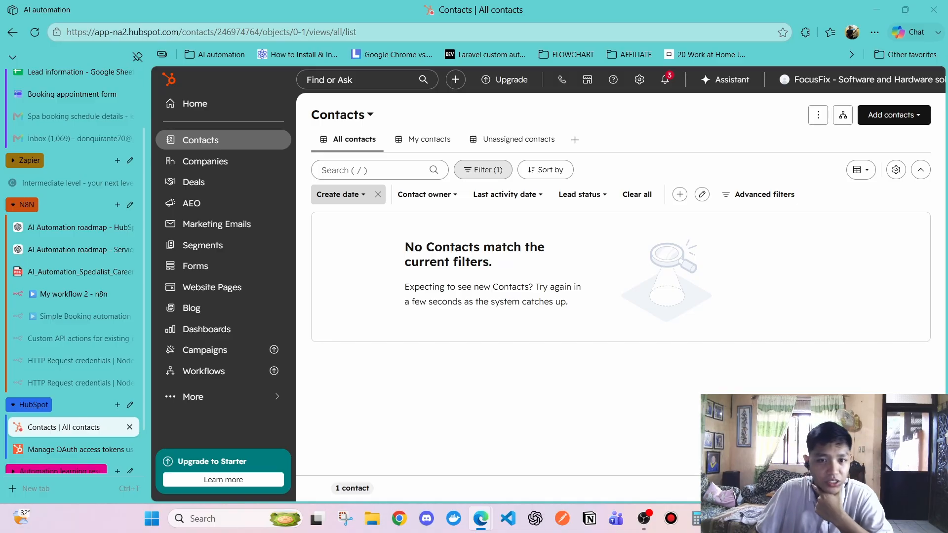
Look over the Booking appointment form and the Lead information sheet tabs
scroll(79, 301, "up", 2)
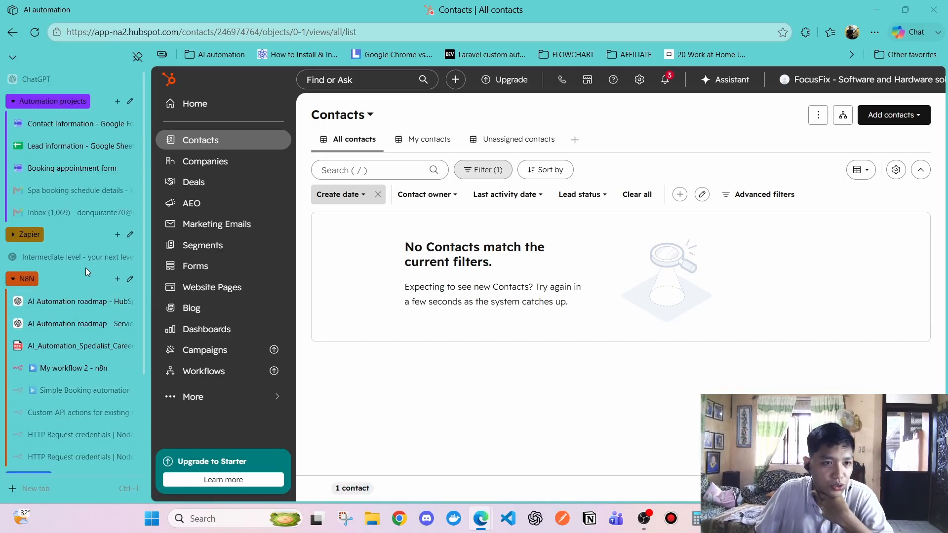
left_click(67, 167)
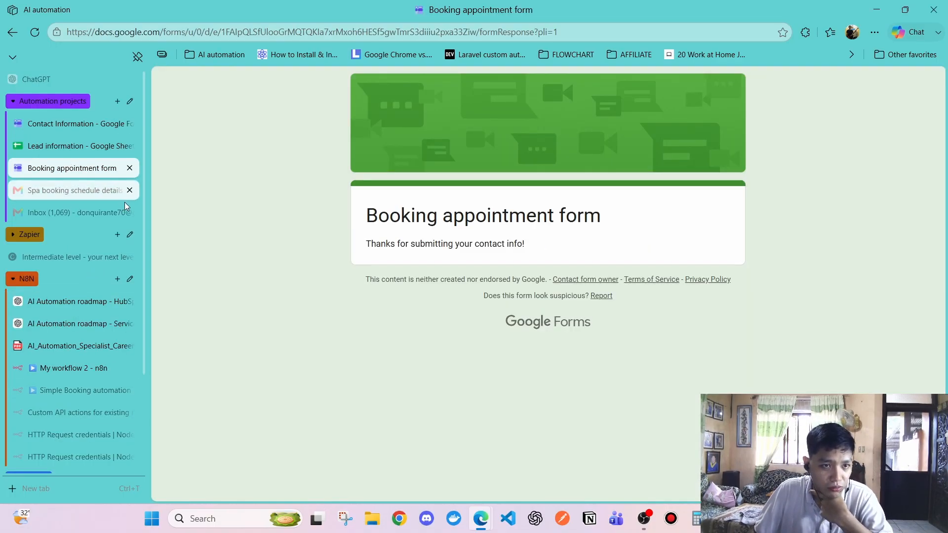
left_click(34, 34)
left_click(78, 147)
Delete all responses from the Contact Information form, confirming with OK
left_click(69, 119)
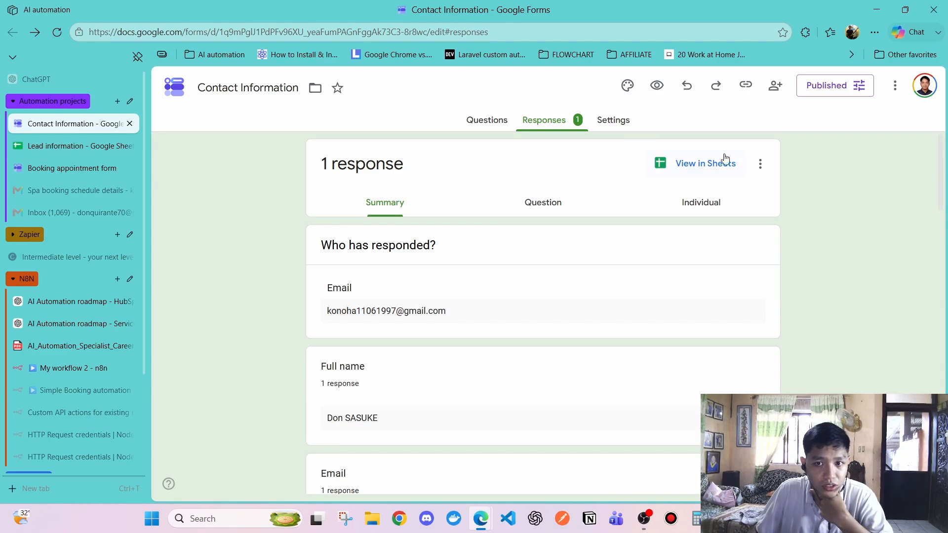
left_click(760, 164)
left_click(615, 324)
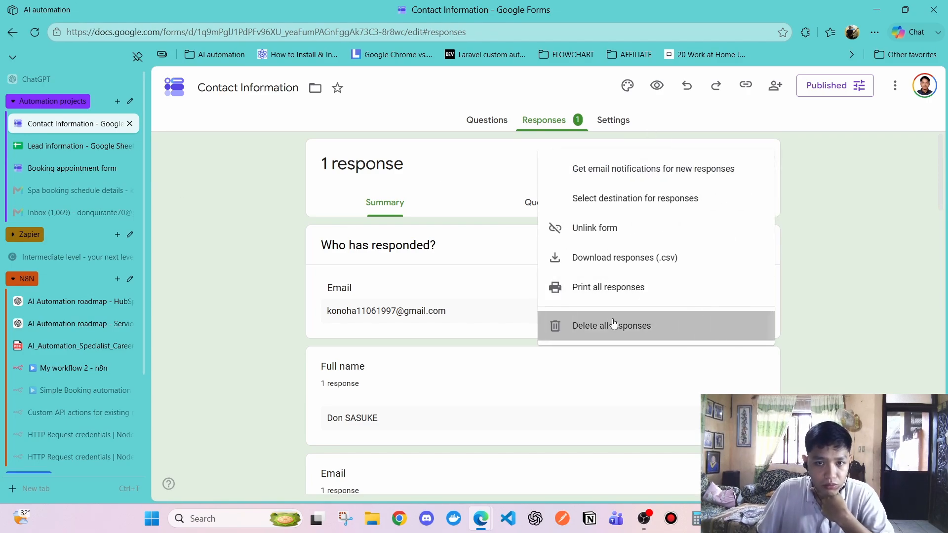
left_click(645, 325)
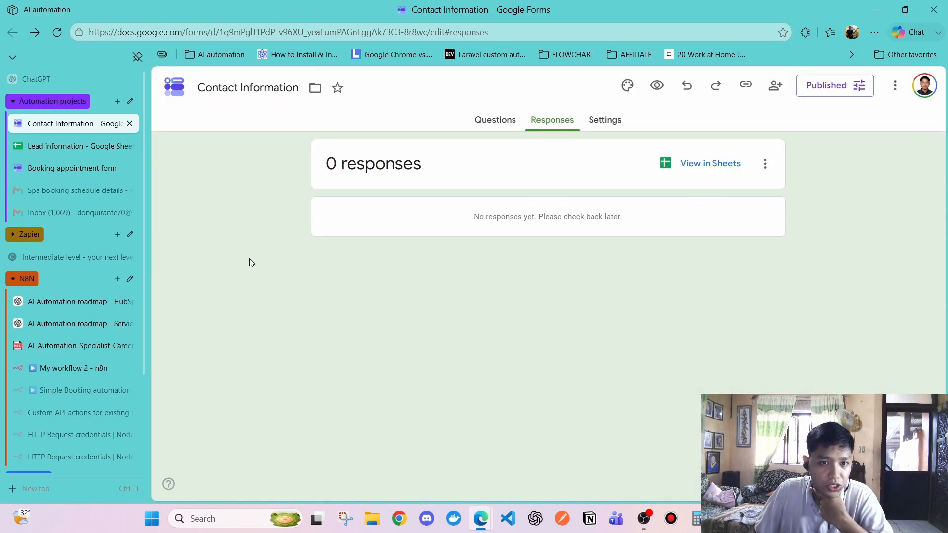
left_click(62, 168)
left_click(57, 147)
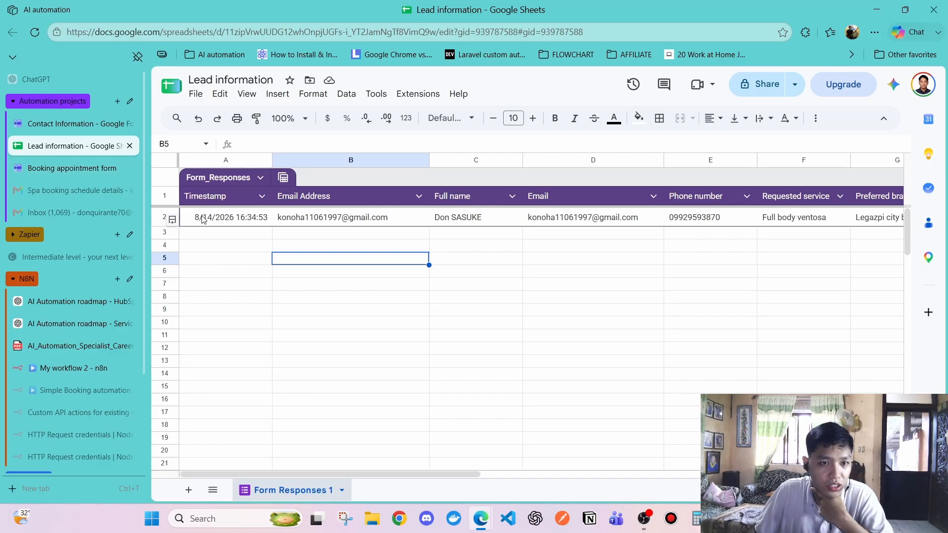
Delete row 2 with the old response from the Form Responses 1 sheet
right_click(163, 216)
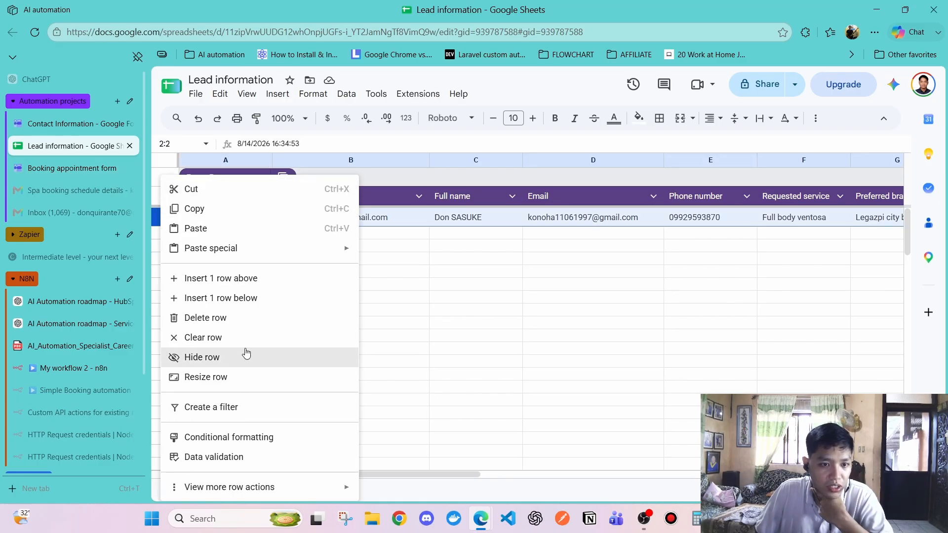
left_click(206, 318)
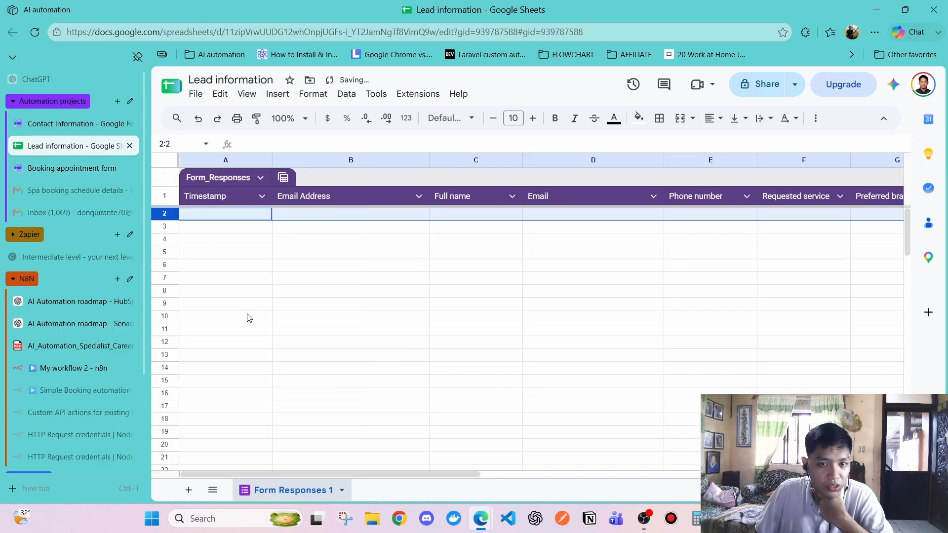
left_click(263, 230)
left_click(82, 169)
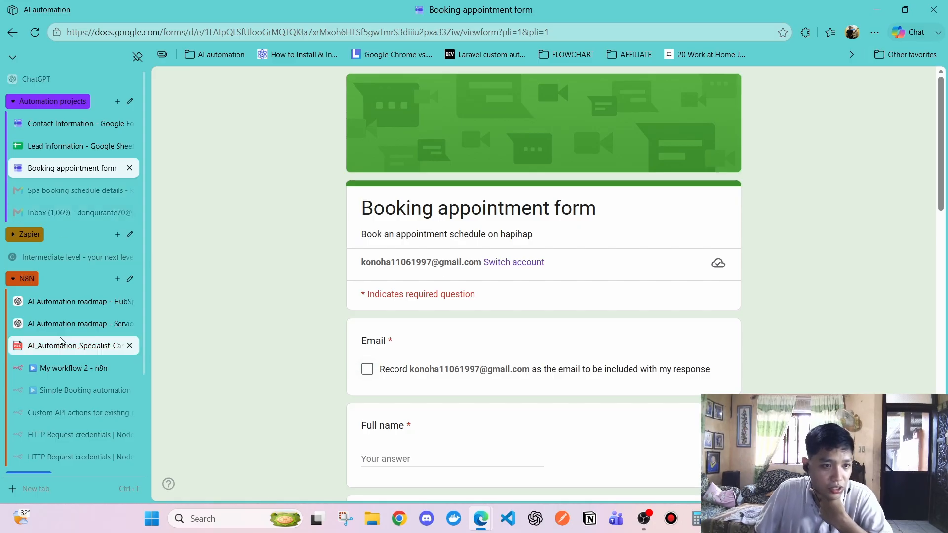
scroll(55, 321, "down", 2)
Check the Create date filter and reset the All contacts view to show all 49 contacts
left_click(75, 421)
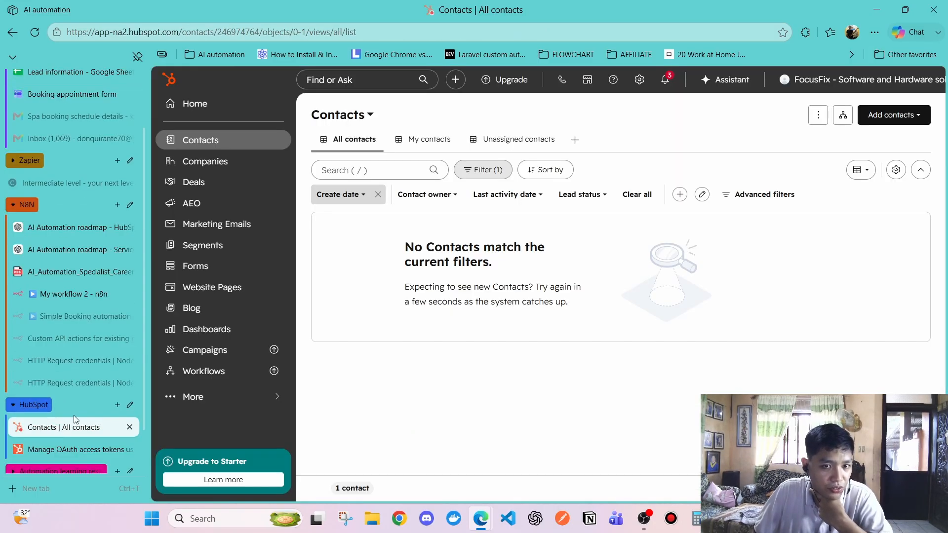
left_click(351, 196)
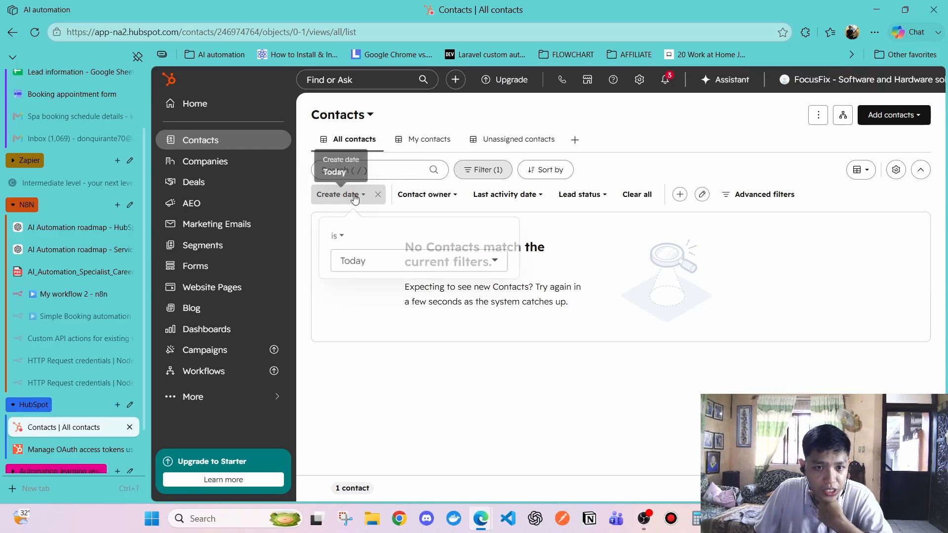
left_click(385, 309)
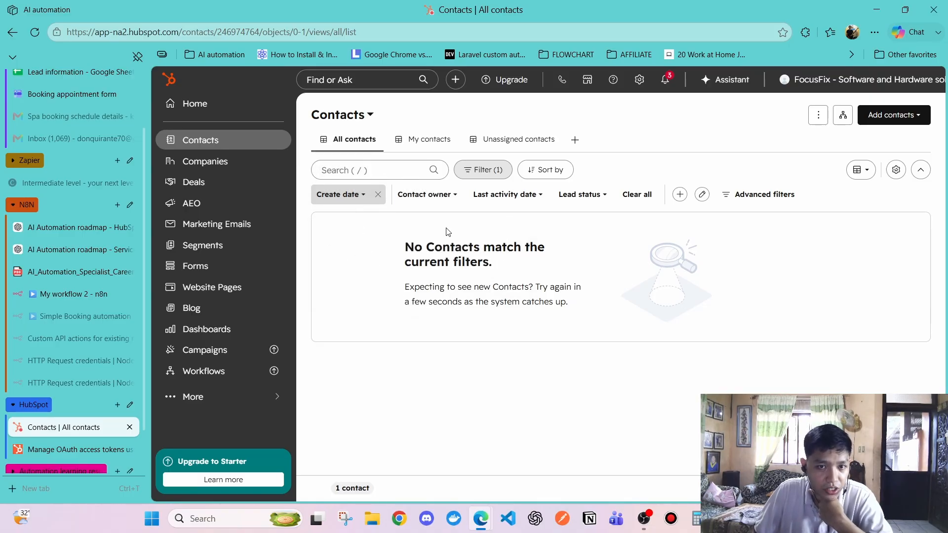
left_click(356, 144)
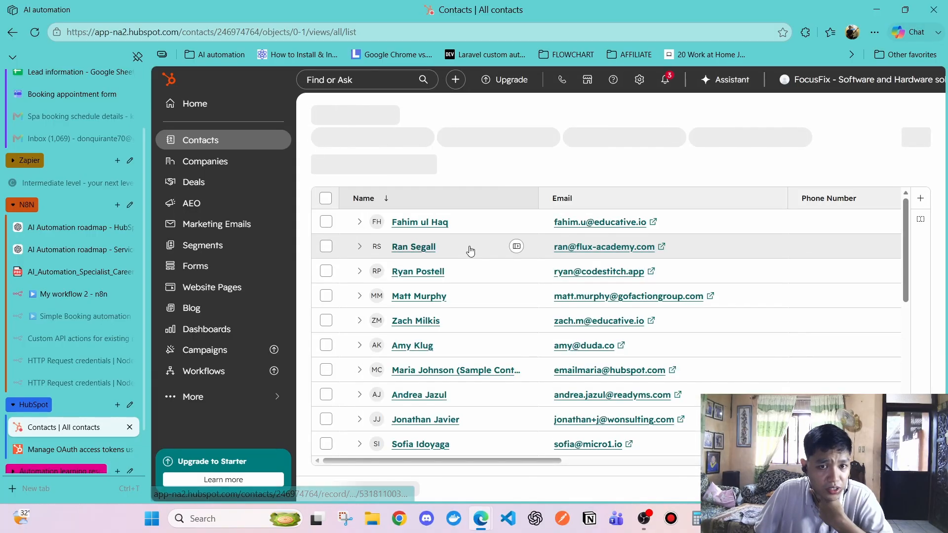
scroll(459, 286, "down", 5)
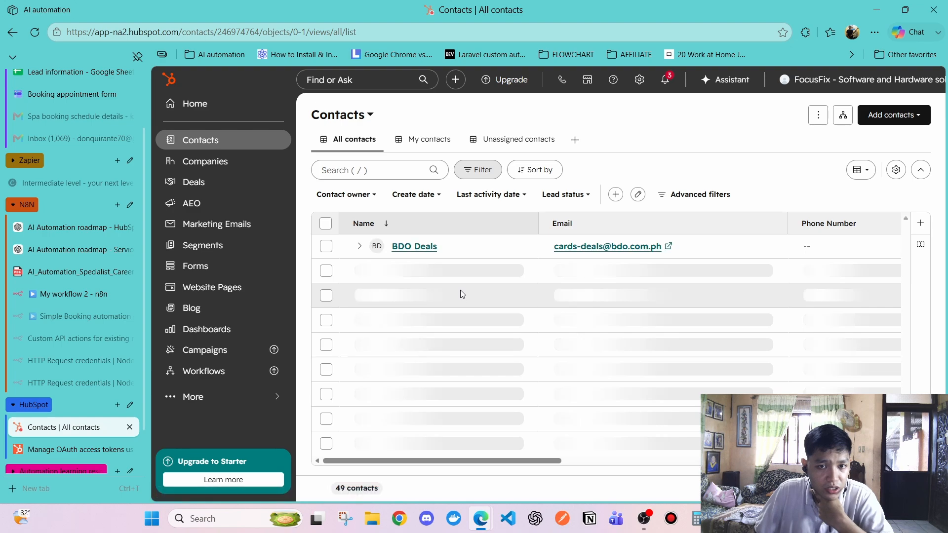
scroll(461, 295, "down", 3)
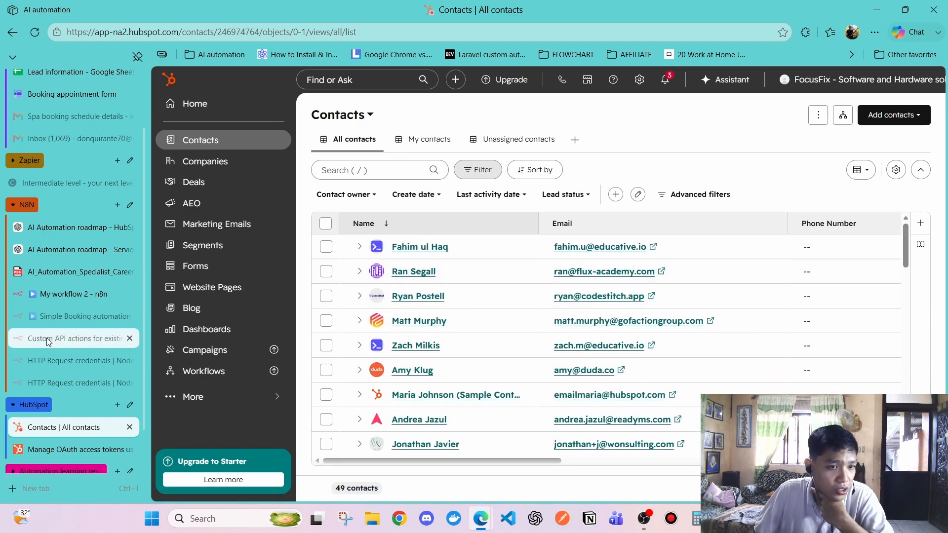
scroll(57, 134, "up", 2)
left_click(65, 166)
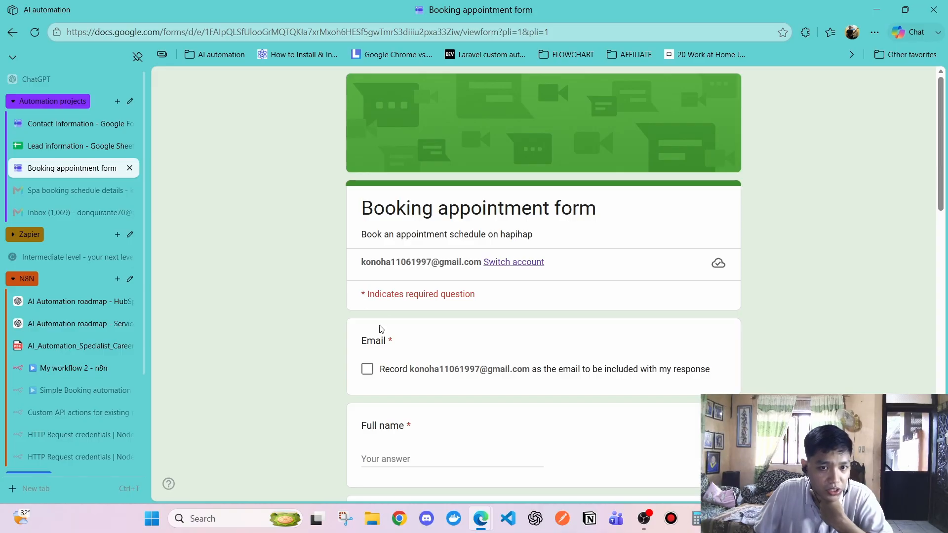
Tick Record email, enter the full name and submit the booking, then check the sheet's new row
left_click(367, 369)
scroll(400, 406, "down", 3)
left_click(415, 339)
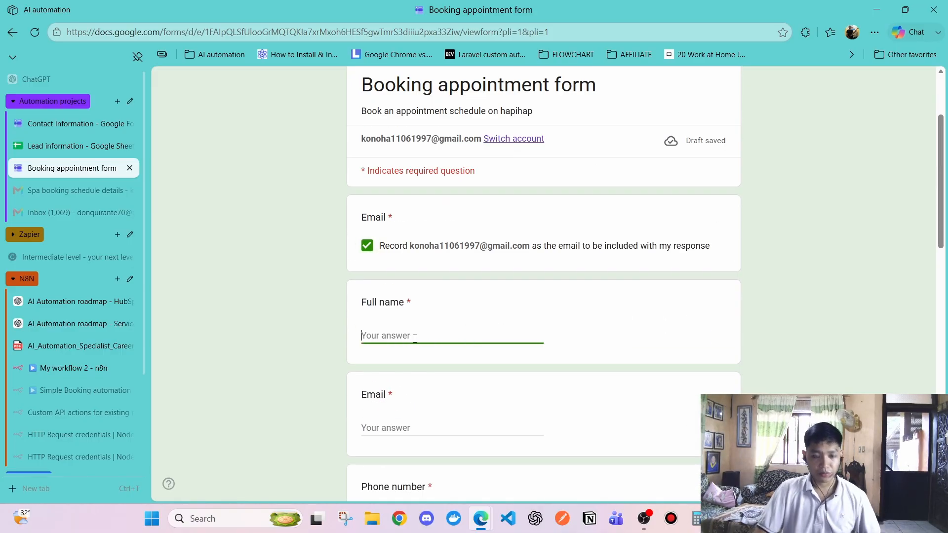
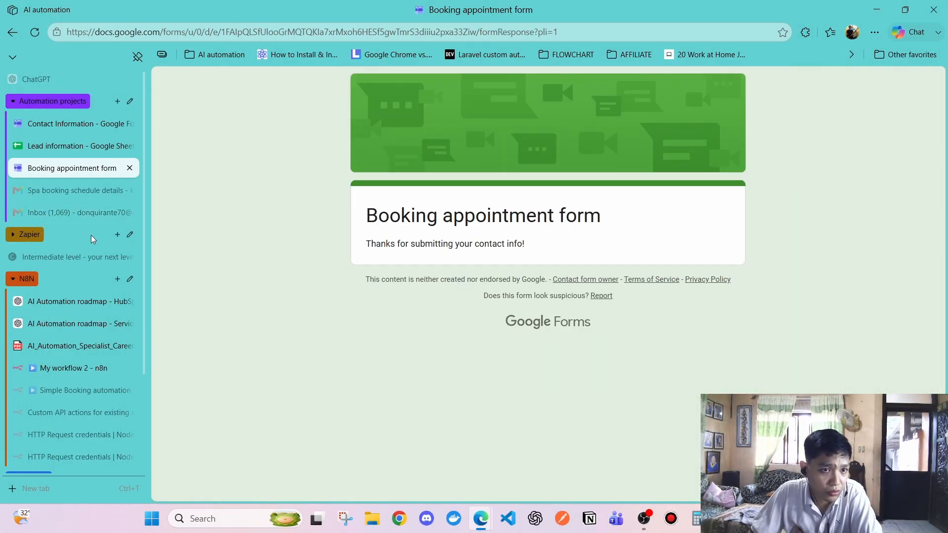
left_click(48, 146)
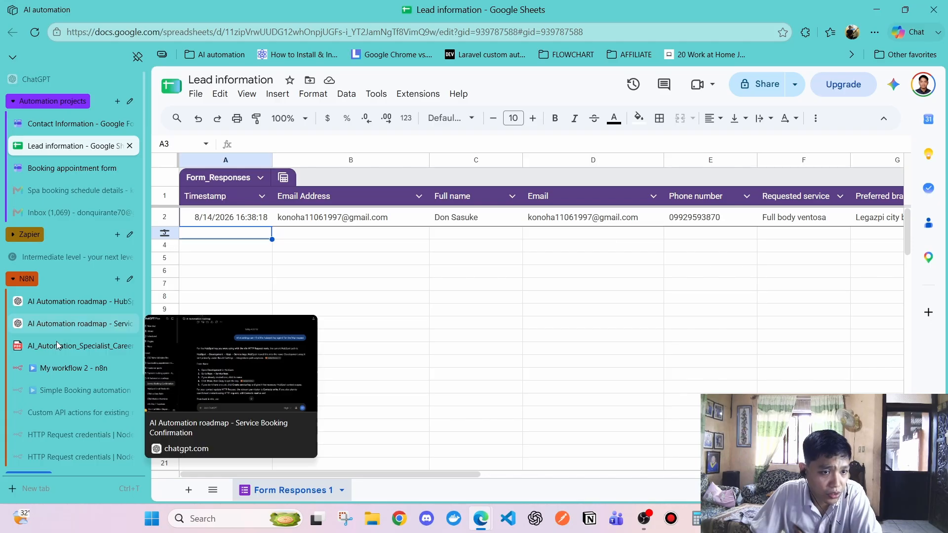
Reload the n8n executions and HubSpot contacts pages to pick up the new booking
left_click(56, 369)
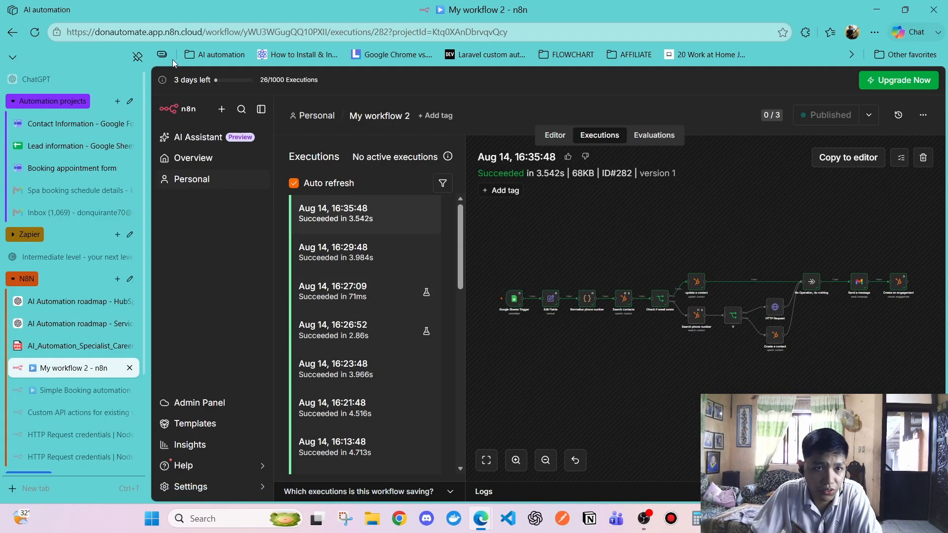
left_click(35, 31)
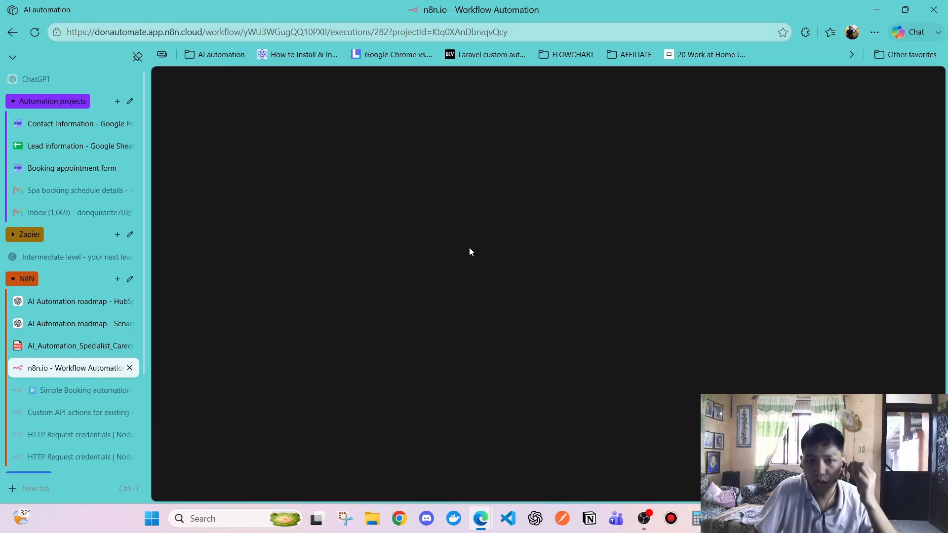
scroll(89, 390, "down", 3)
left_click(64, 375)
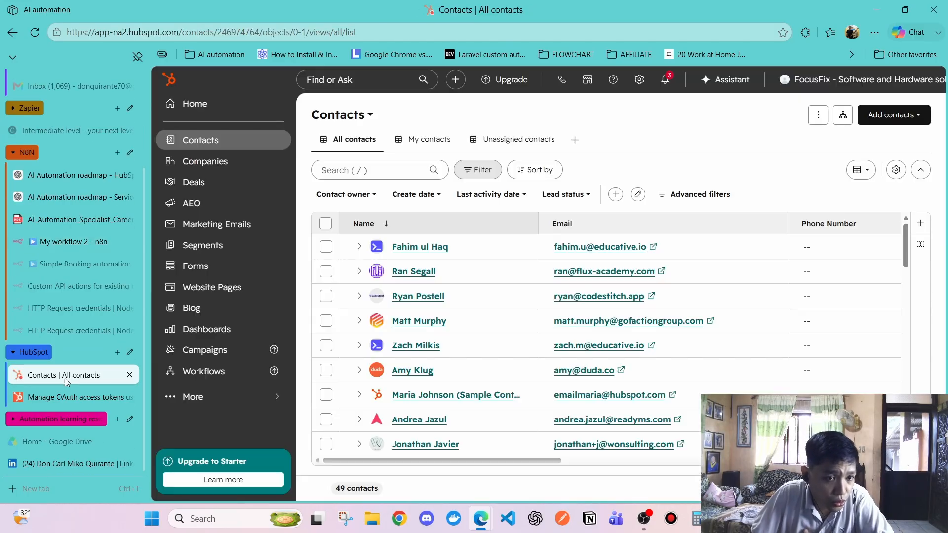
left_click(36, 31)
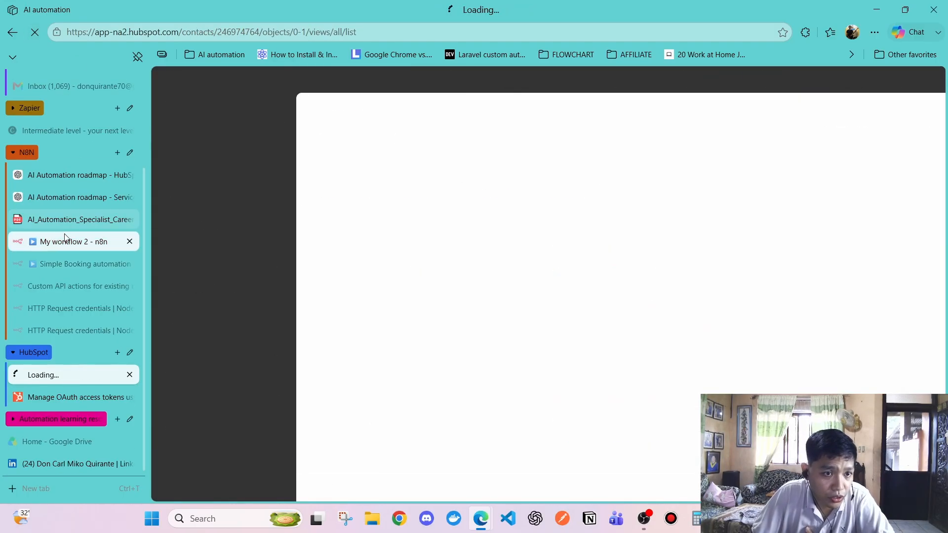
left_click(66, 239)
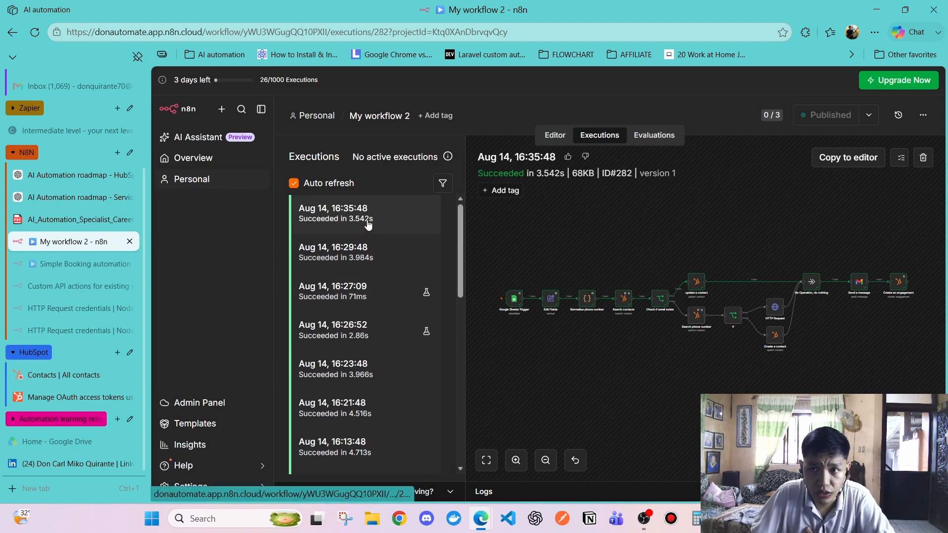
Open the newest Aug 14 16:38:48 execution from the executions list
left_click(558, 136)
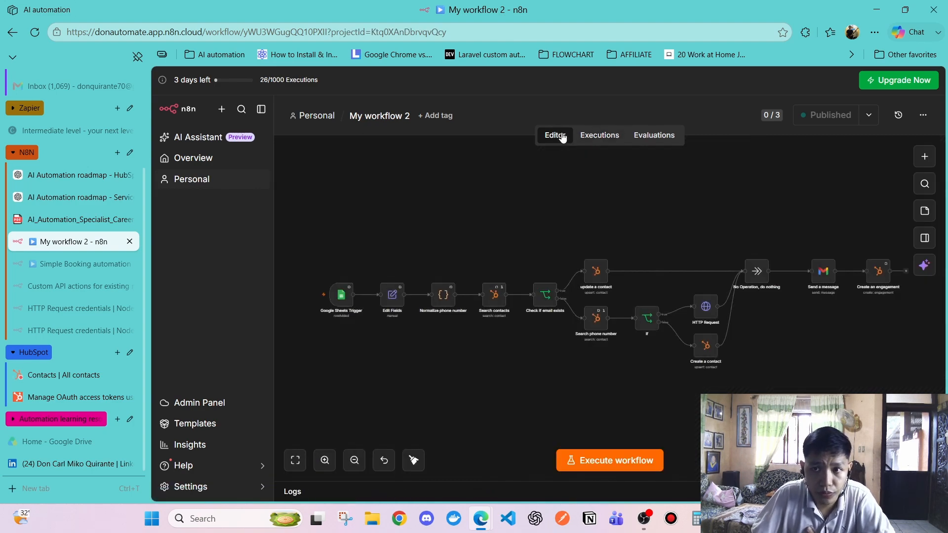
left_click(595, 139)
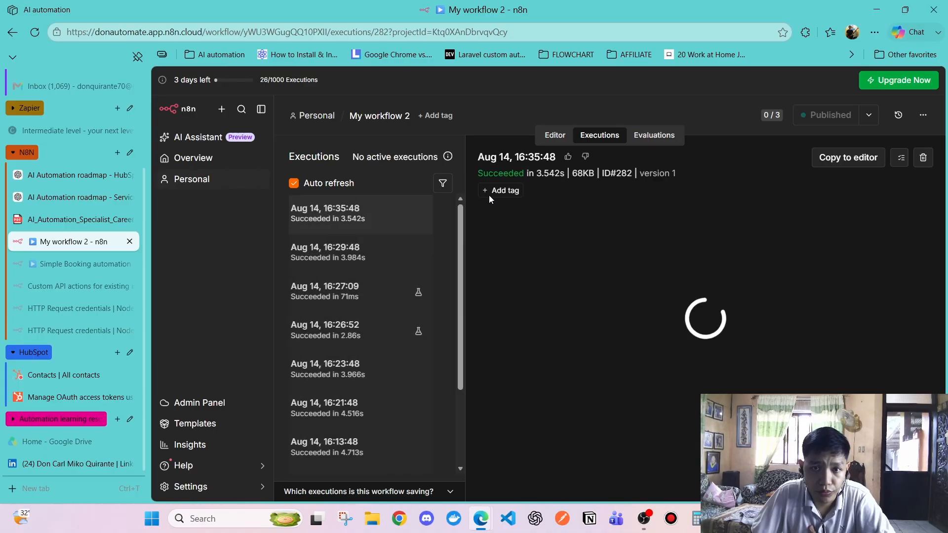
scroll(381, 295, "down", 3)
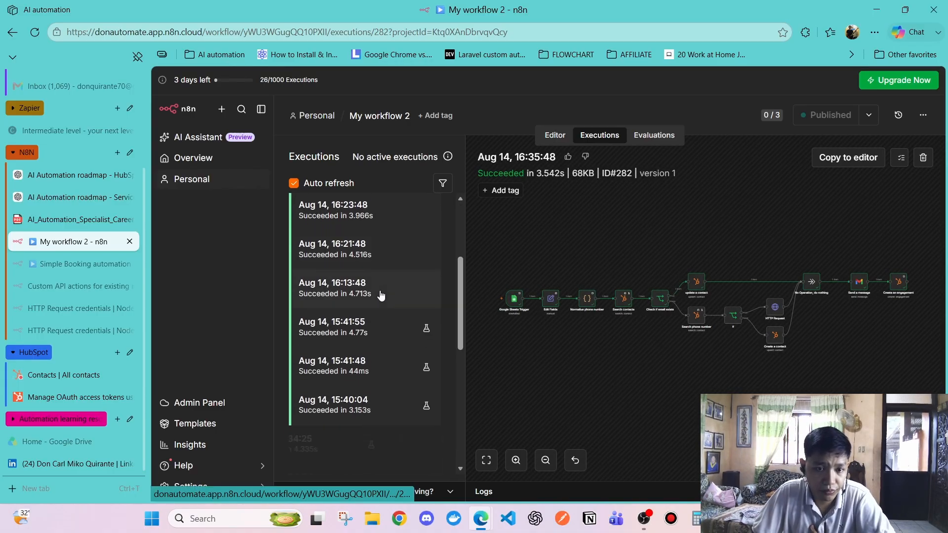
scroll(381, 294, "up", 3)
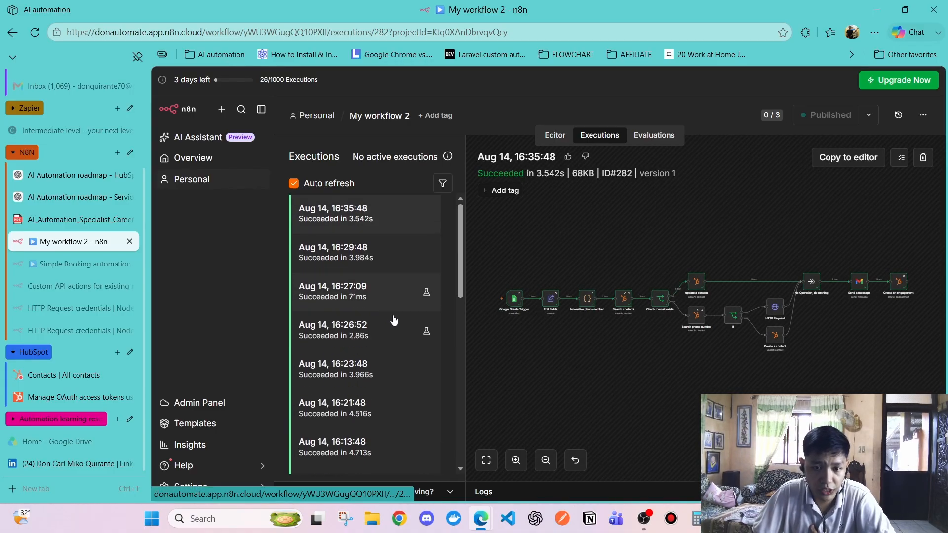
left_click(643, 524)
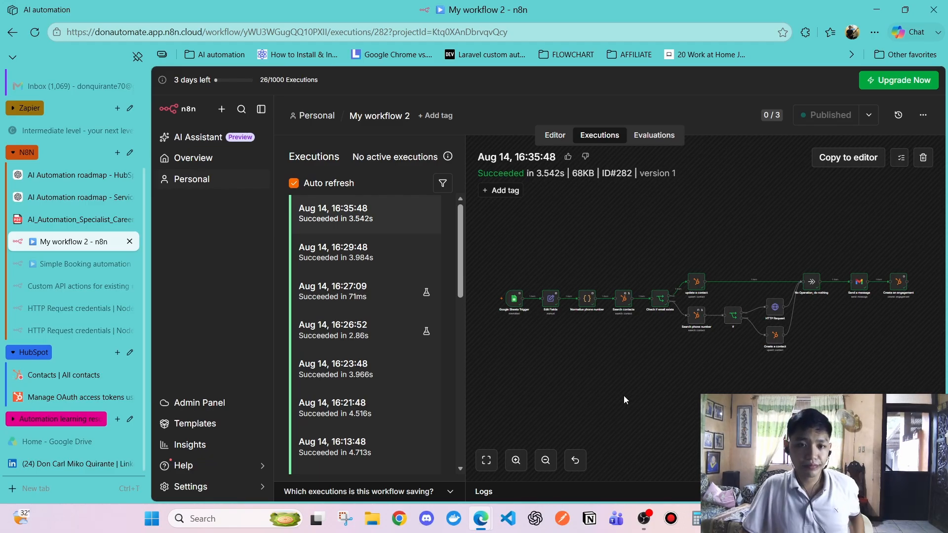
left_click(346, 213)
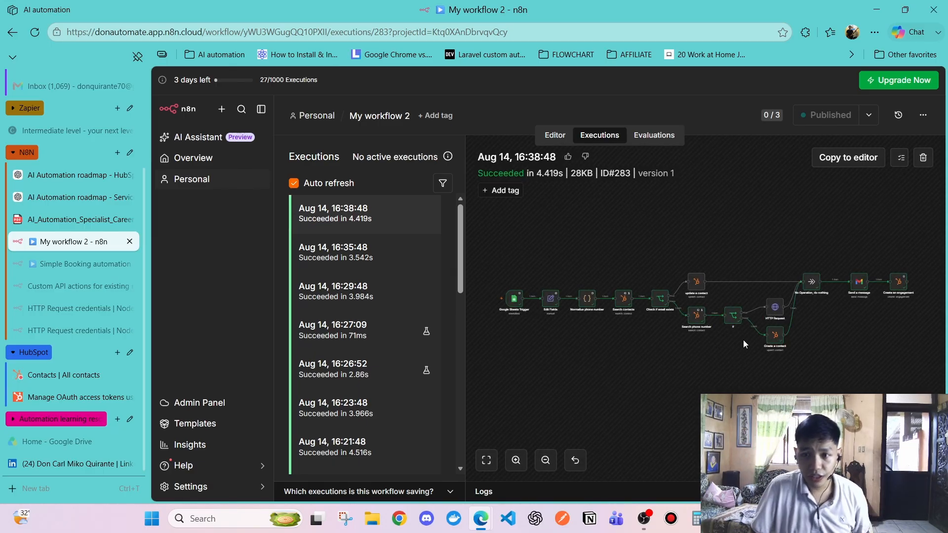
Inspect the Search phone number node's input and output in the latest run
scroll(742, 340, "up", 5)
scroll(720, 311, "left", 3)
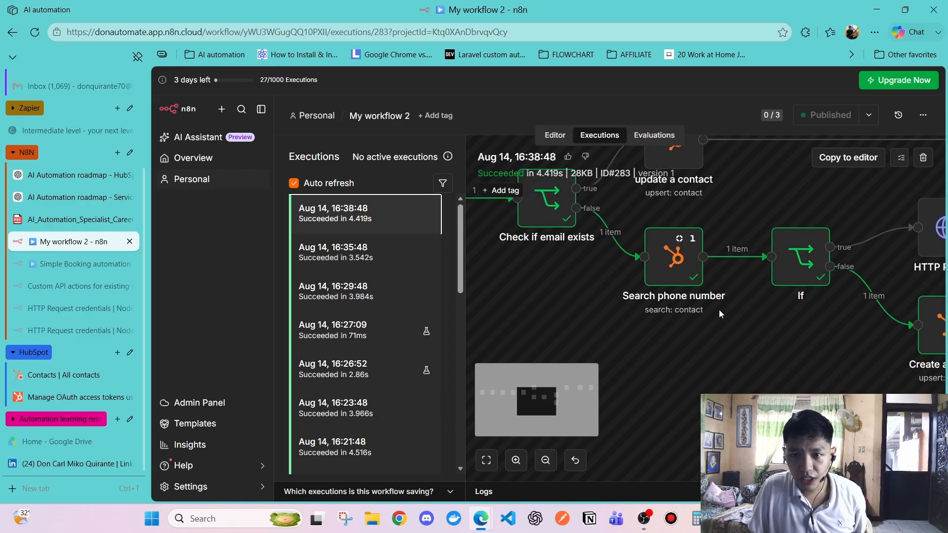
scroll(717, 308, "right", 4)
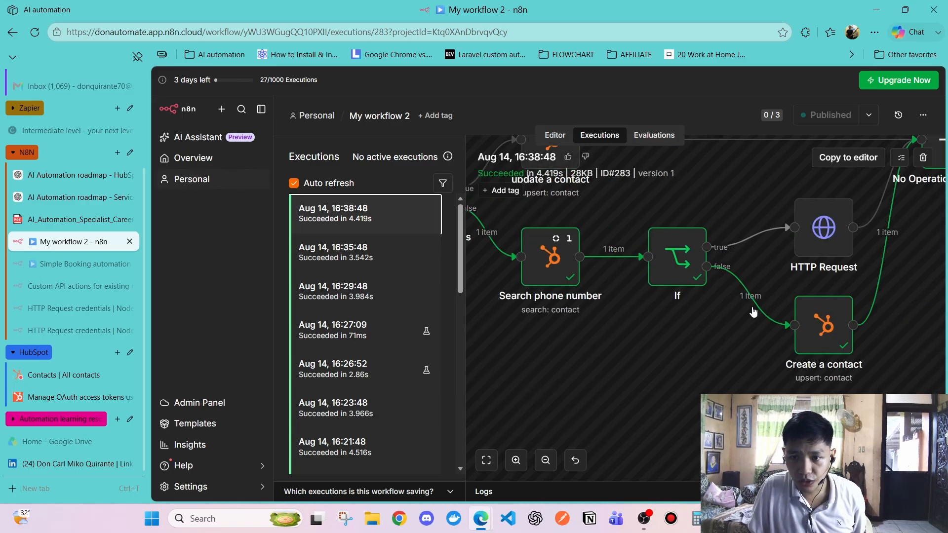
scroll(671, 323, "down", 2)
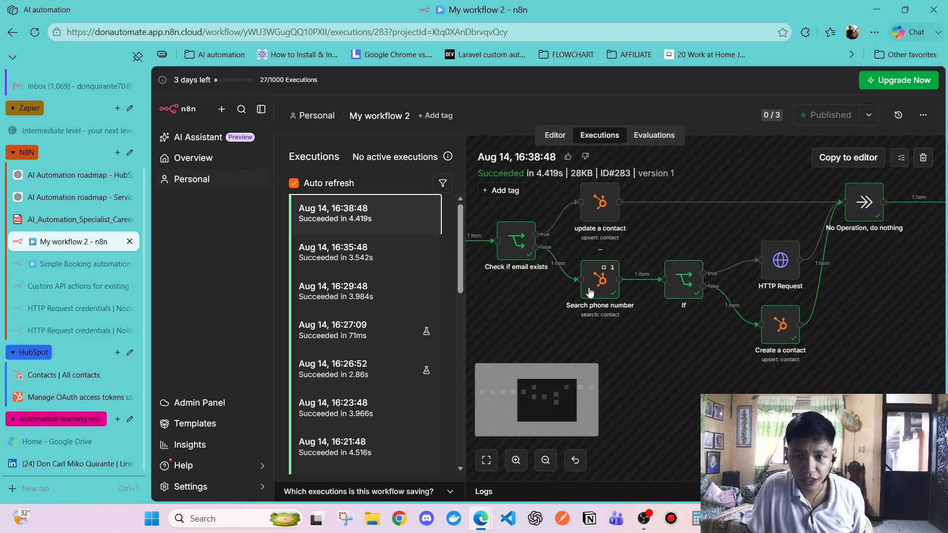
scroll(609, 296, "left", 3)
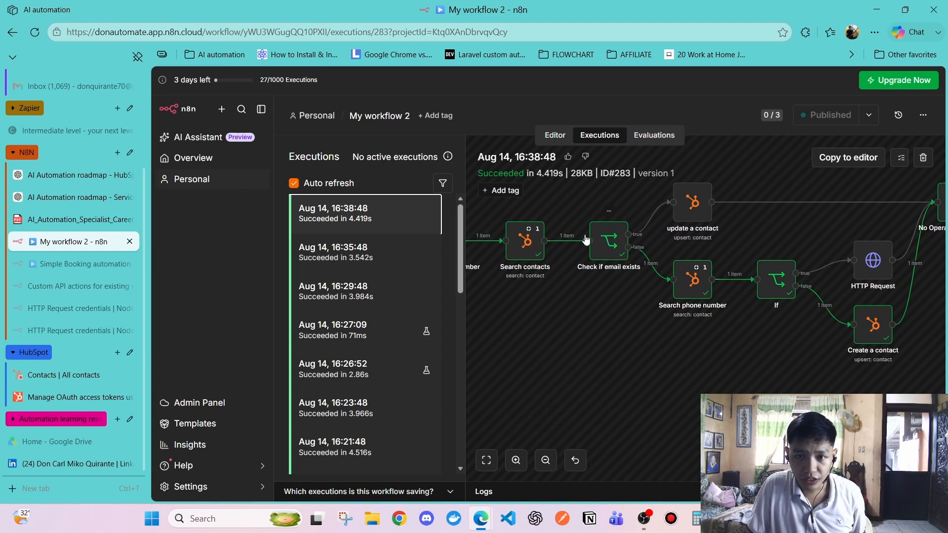
scroll(598, 244, "left", 3)
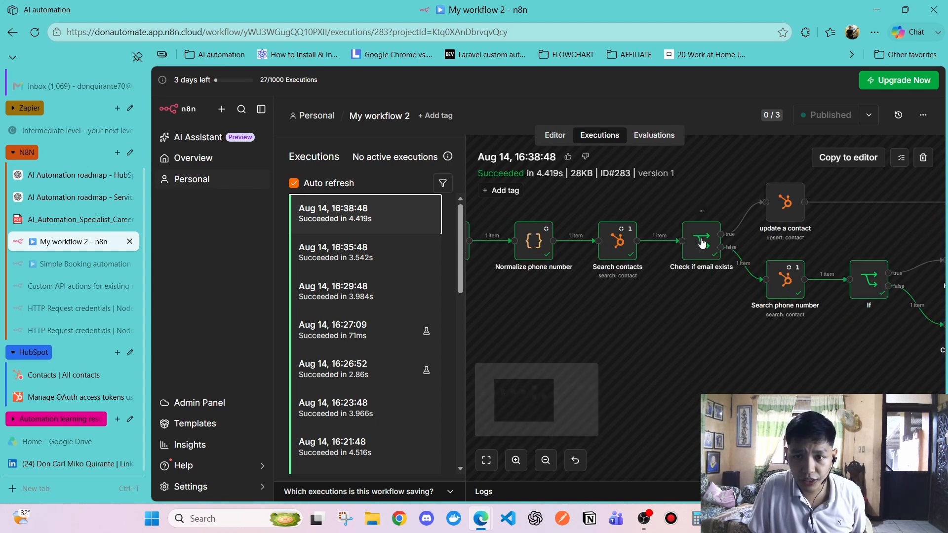
left_click(702, 242)
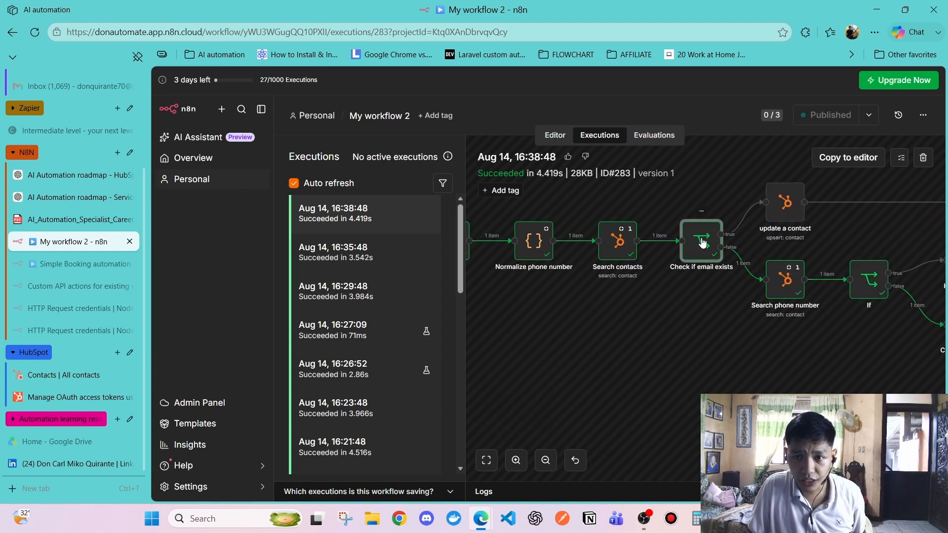
left_click(783, 283)
scroll(780, 285, "right", 5)
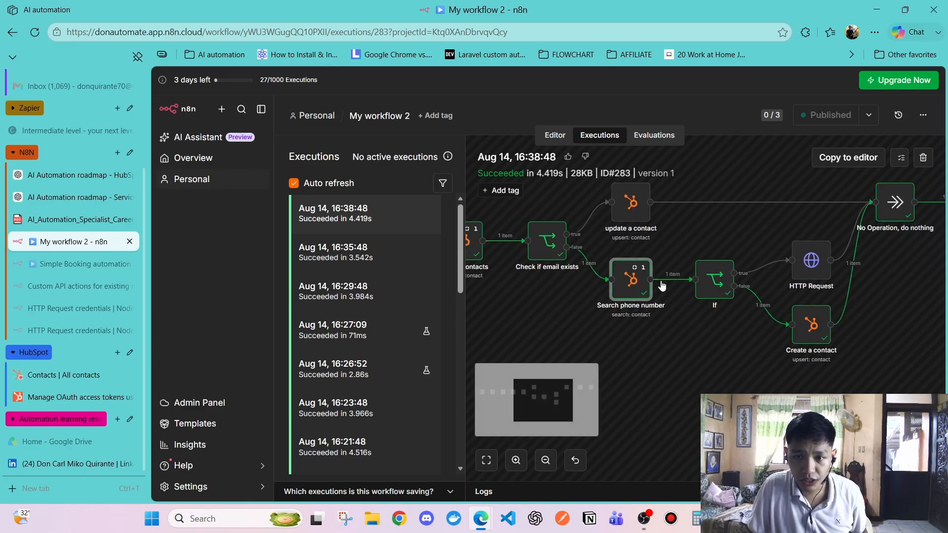
double_click(625, 281)
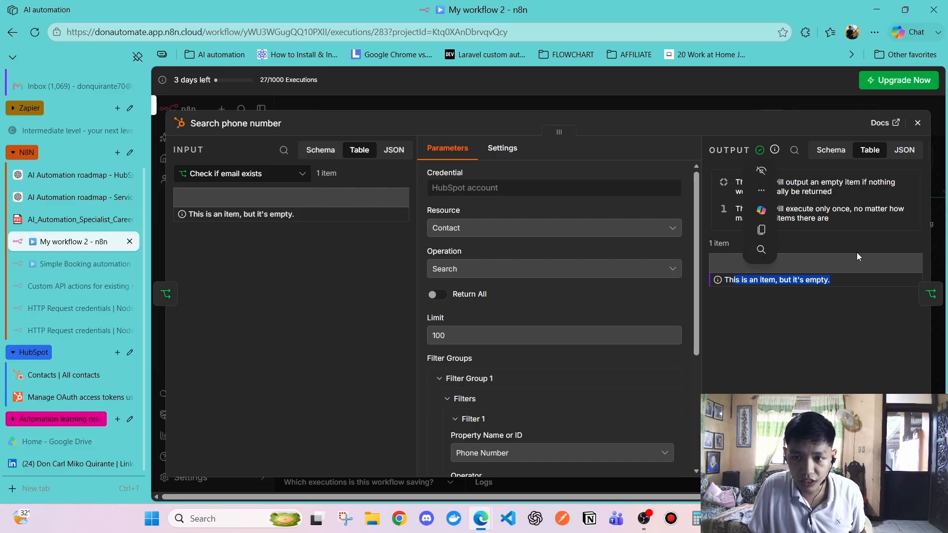
left_click(918, 123)
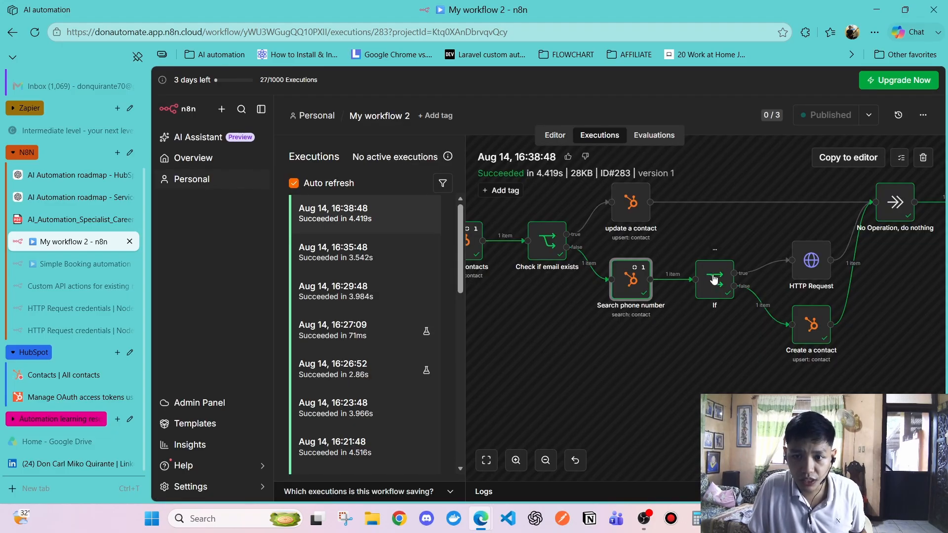
Inspect the If node's branches and the Create a contact node's data from the run
double_click(703, 279)
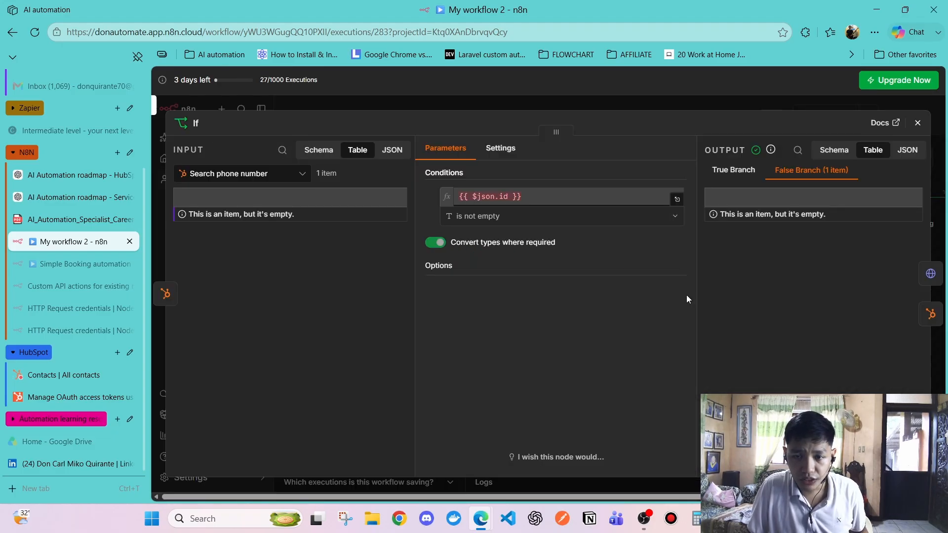
left_click(917, 122)
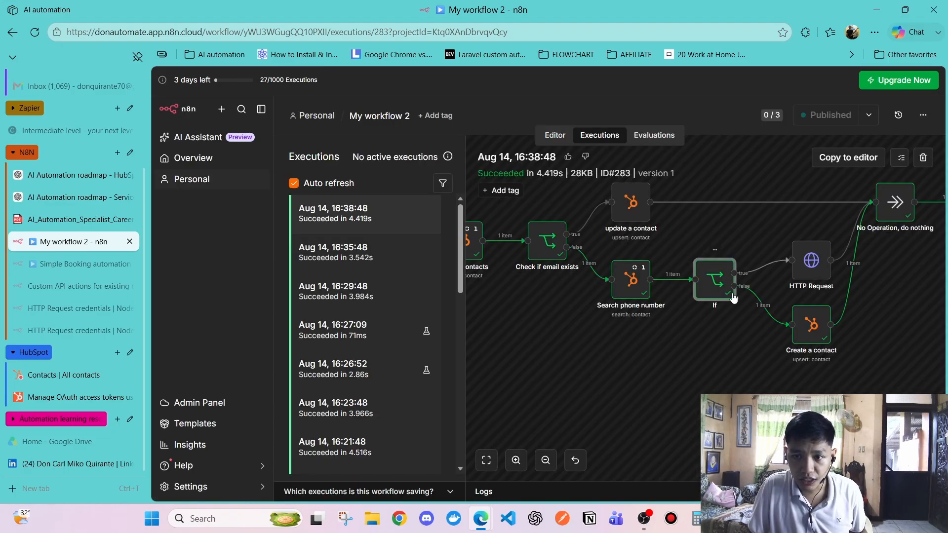
double_click(809, 326)
scroll(513, 276, "down", 2)
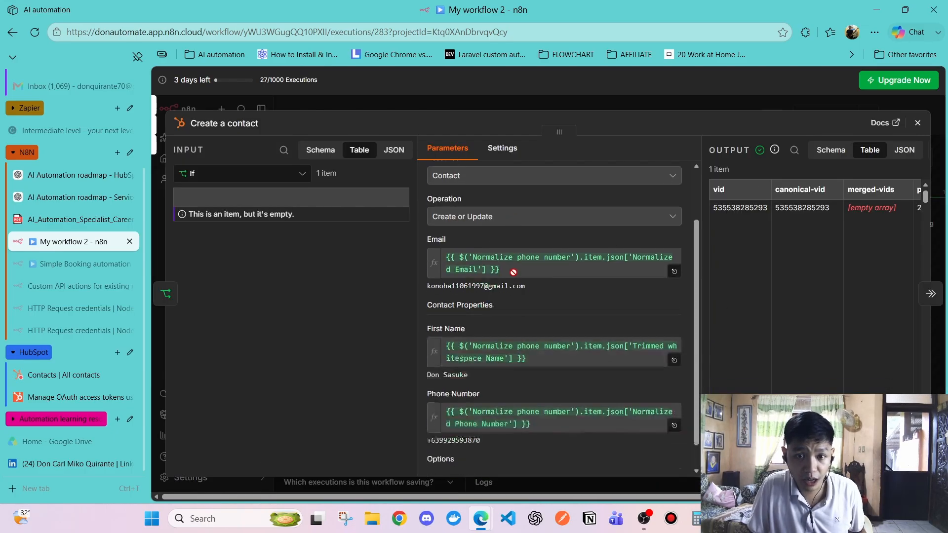
left_click(917, 124)
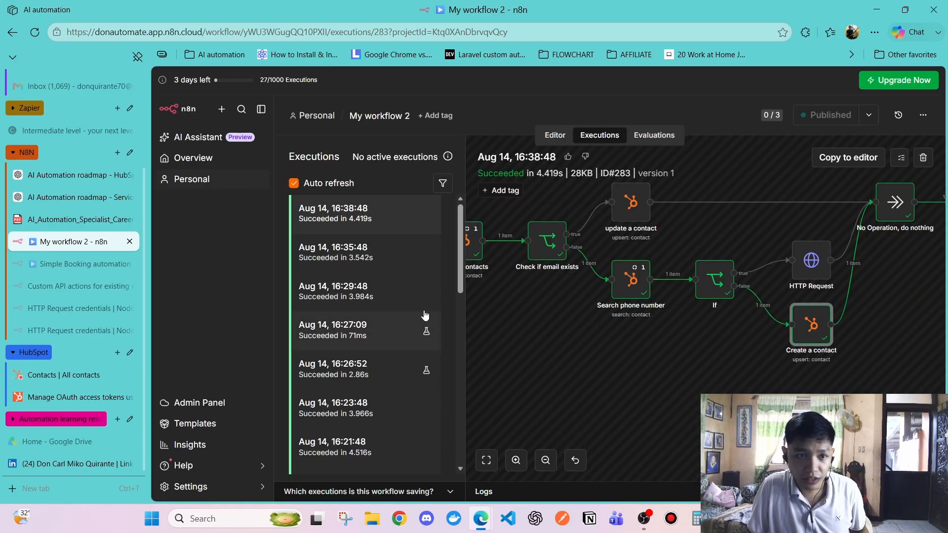
scroll(71, 325, "up", 3)
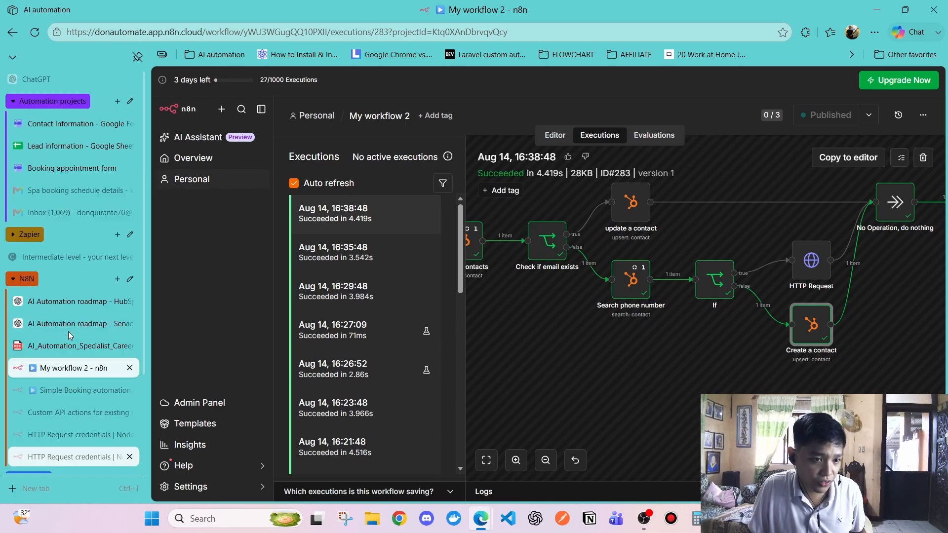
left_click(48, 210)
Open the newest Spa booking schedule details email and read its greeting and service lines
left_click(50, 190)
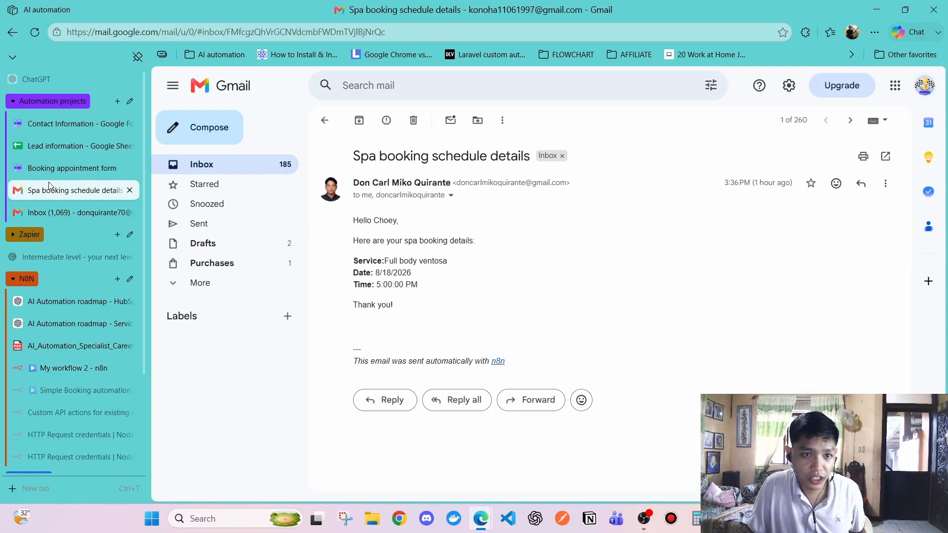
left_click(193, 157)
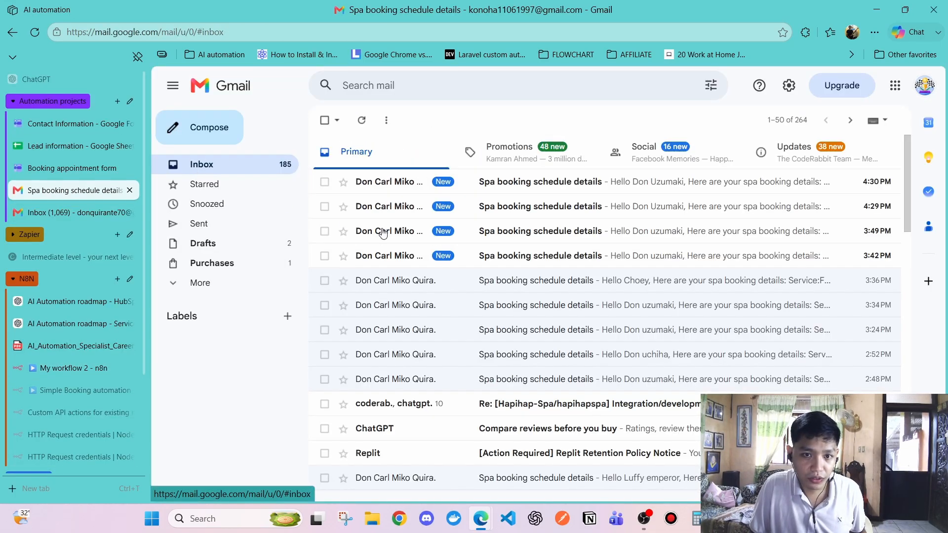
left_click(404, 182)
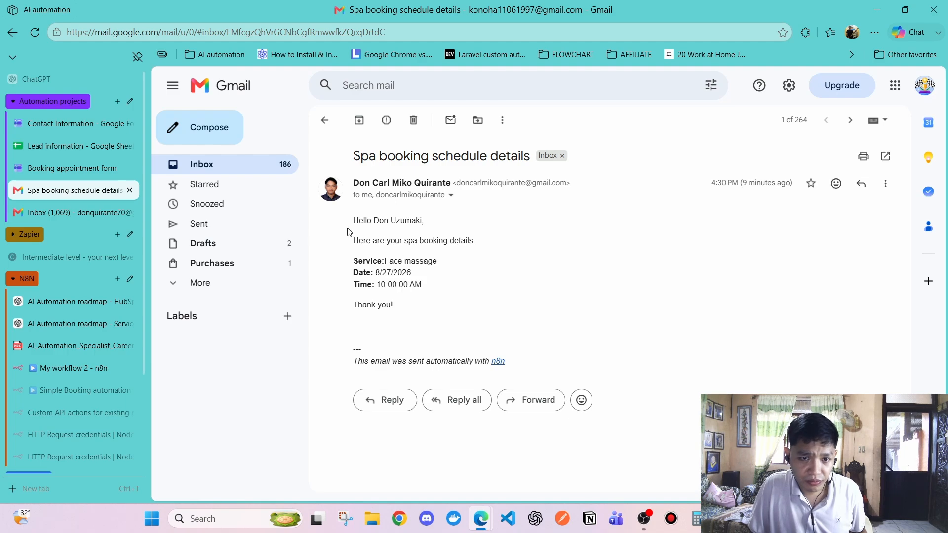
left_click_drag(349, 232, 434, 258)
left_click(427, 292)
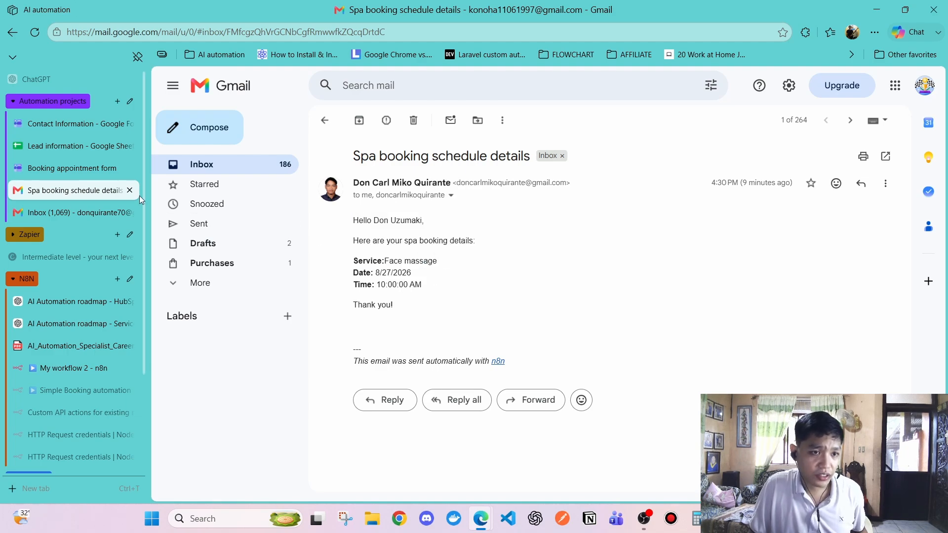
scroll(72, 383, "down", 3)
Filter HubSpot contacts to those created Today and open the new contact's record
left_click(64, 375)
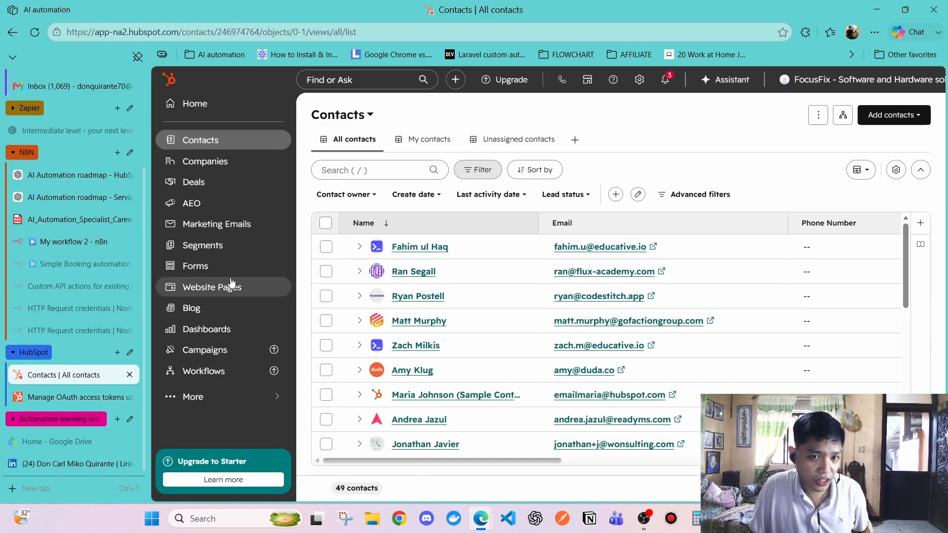
left_click(424, 196)
left_click(397, 348)
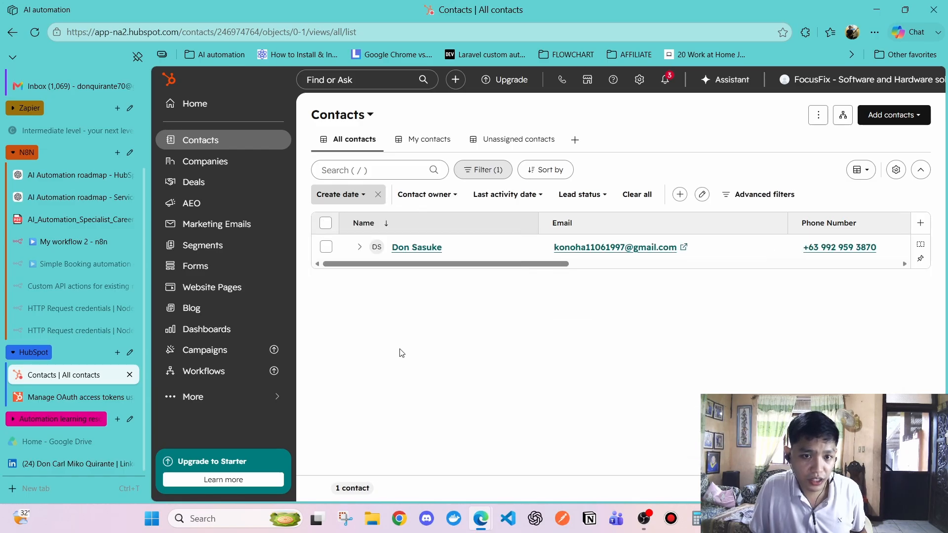
left_click(416, 250)
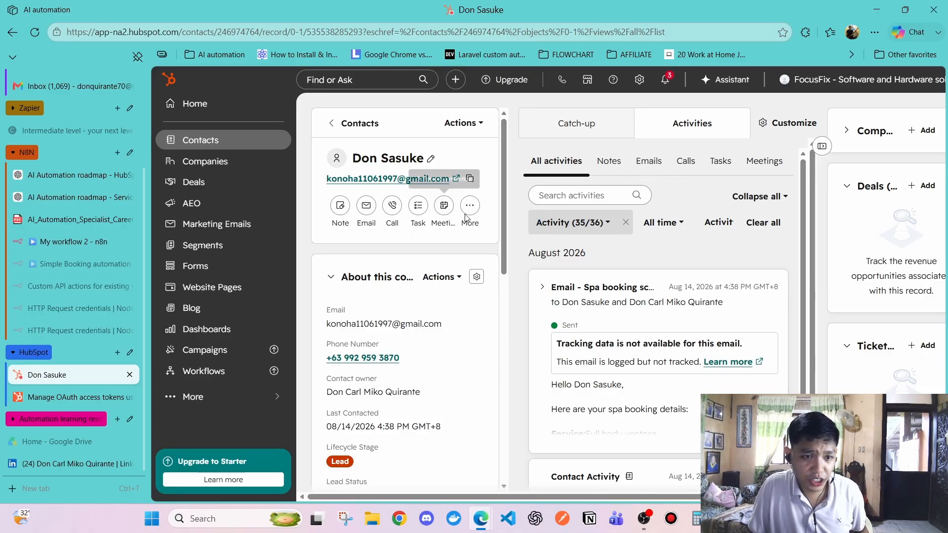
Read the contact's logged Spa booking email, checking its booking date and time
left_click(649, 162)
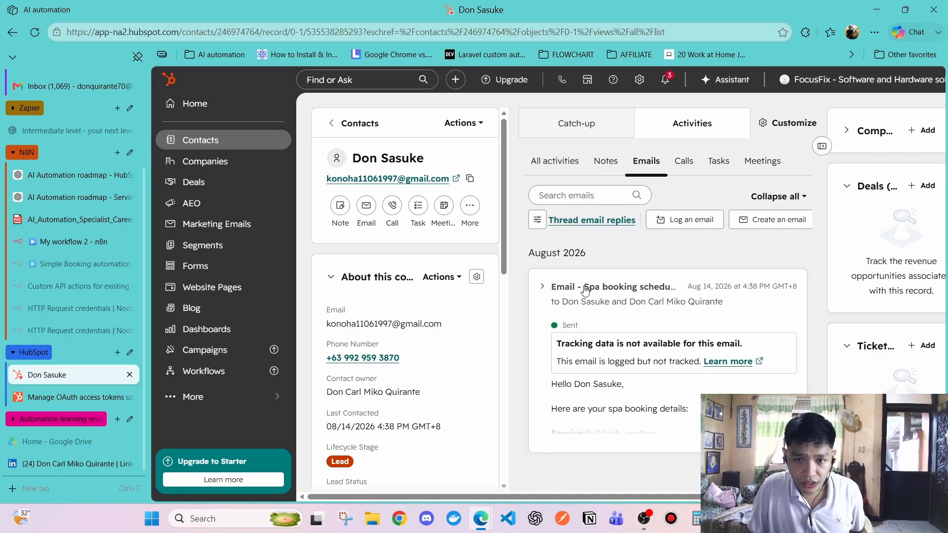
left_click(543, 291)
left_click(545, 289)
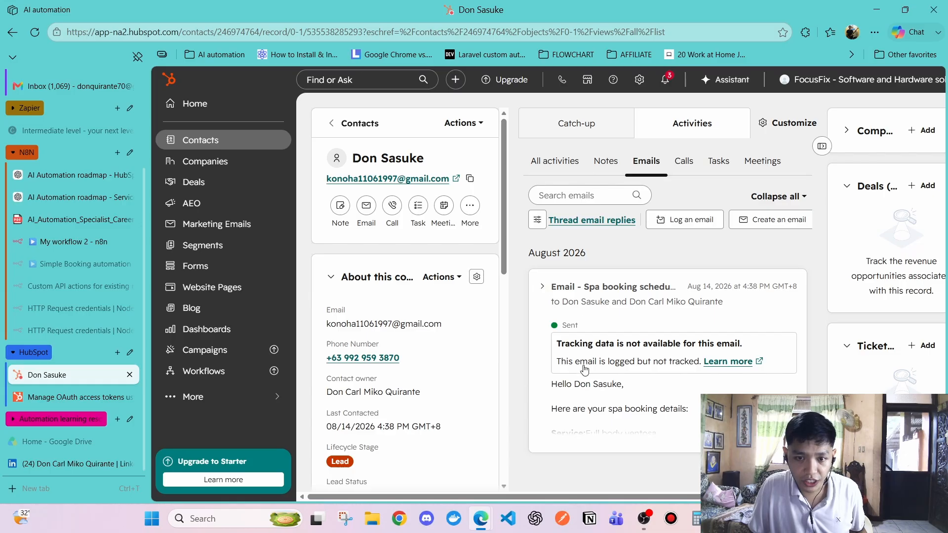
left_click(542, 289)
scroll(586, 349, "down", 2)
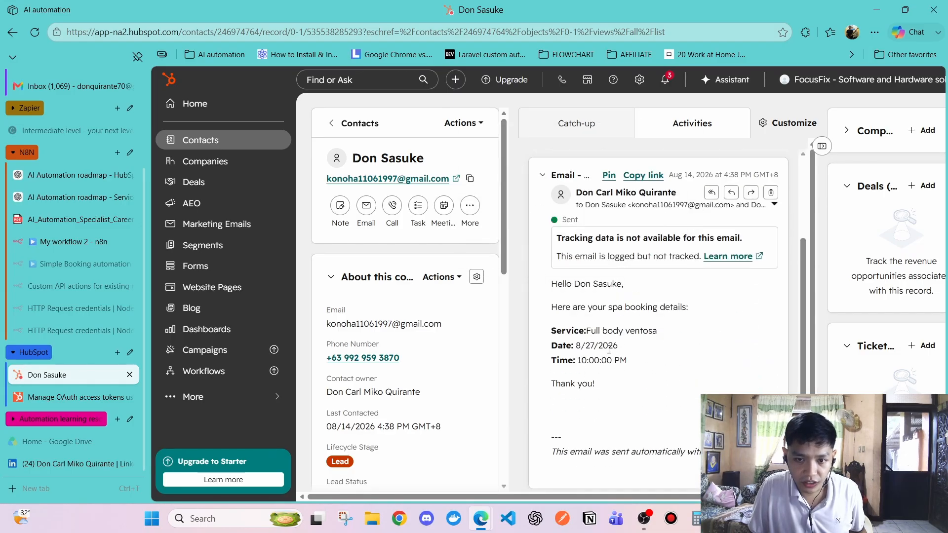
left_click_drag(581, 346, 632, 362)
left_click(634, 388)
scroll(587, 248, "up", 3)
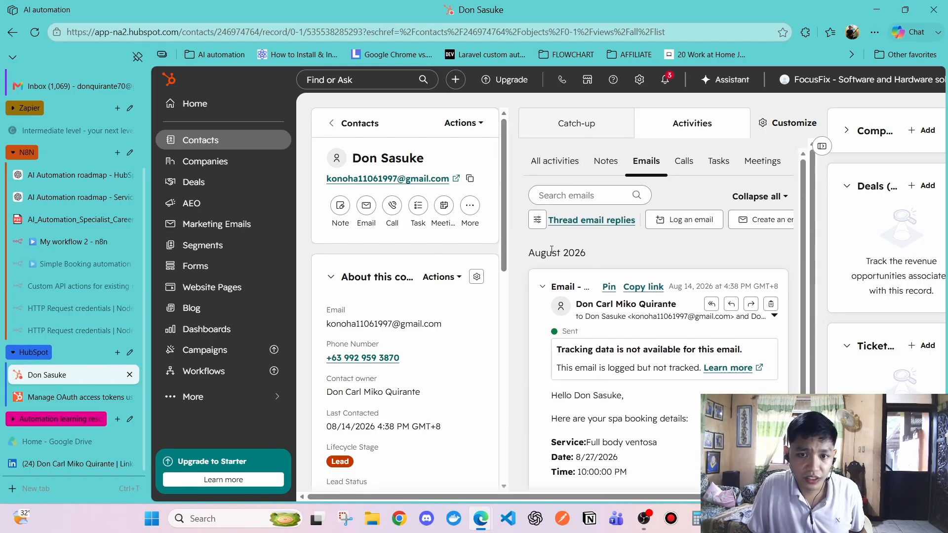
left_click(544, 286)
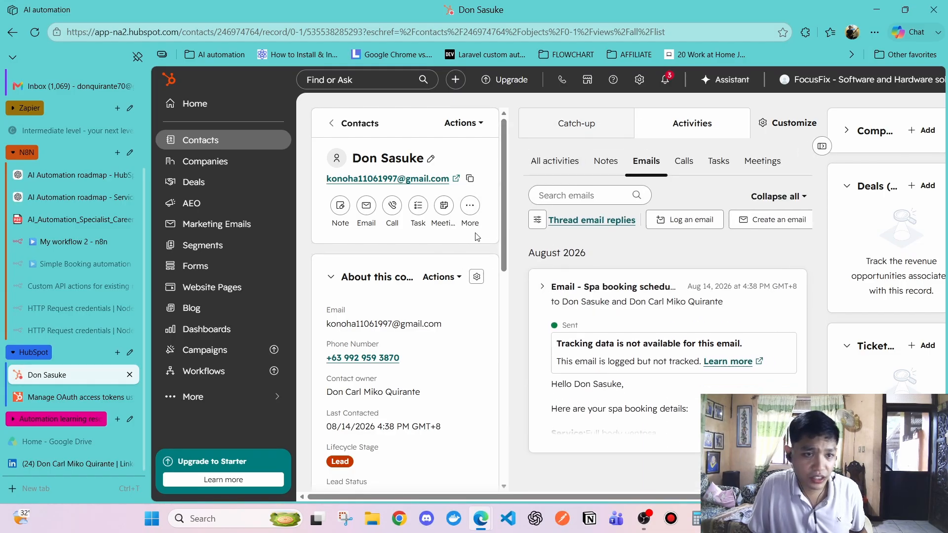
left_click(60, 249)
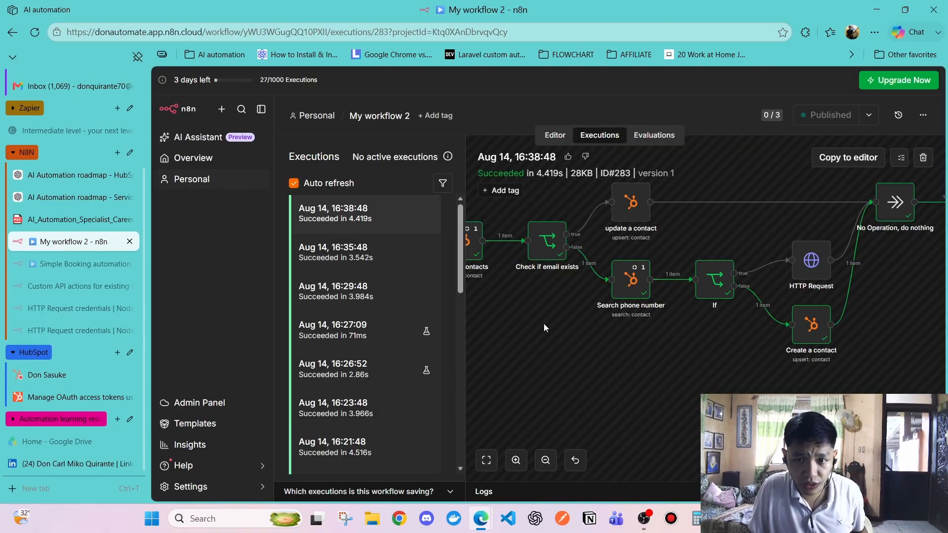
Review the HTTP Request node's PATCH update settings, from the run and in the Editor
scroll(600, 331, "right", 3)
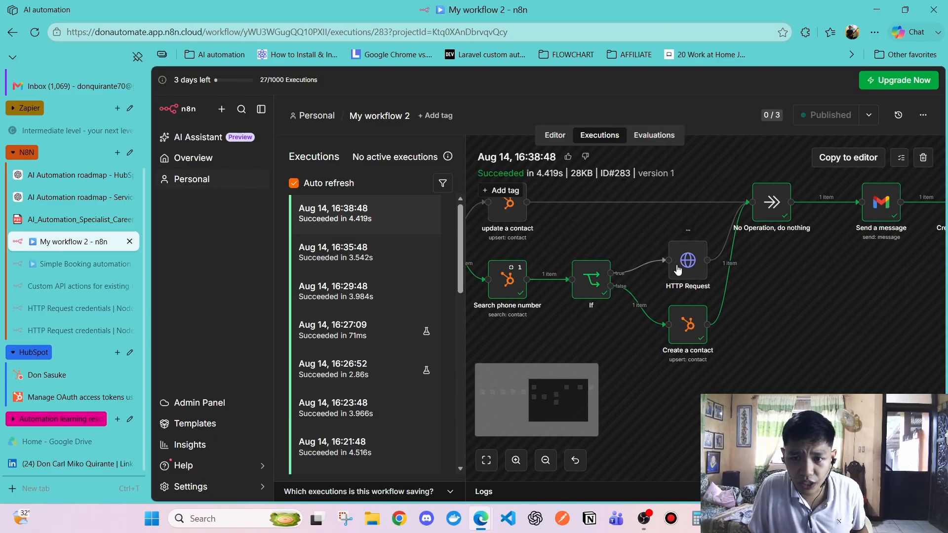
double_click(699, 263)
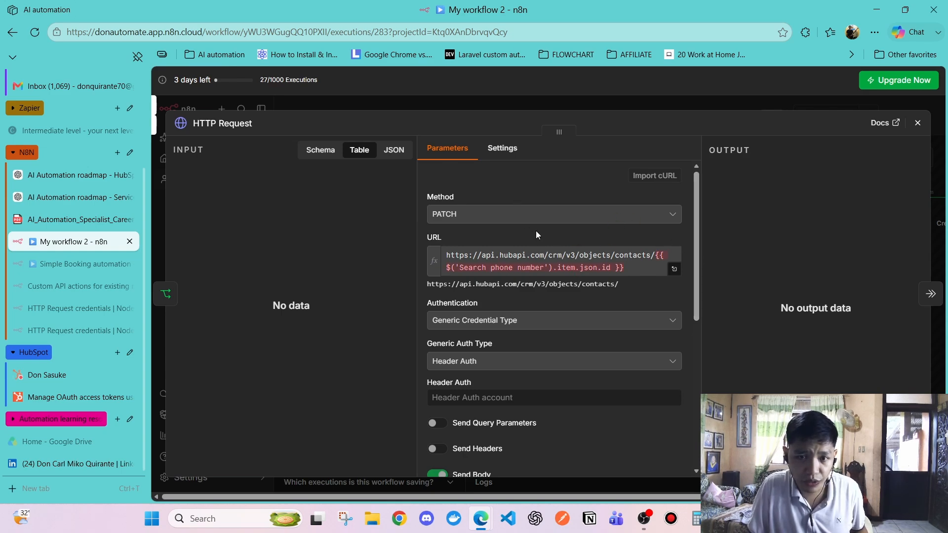
left_click(916, 123)
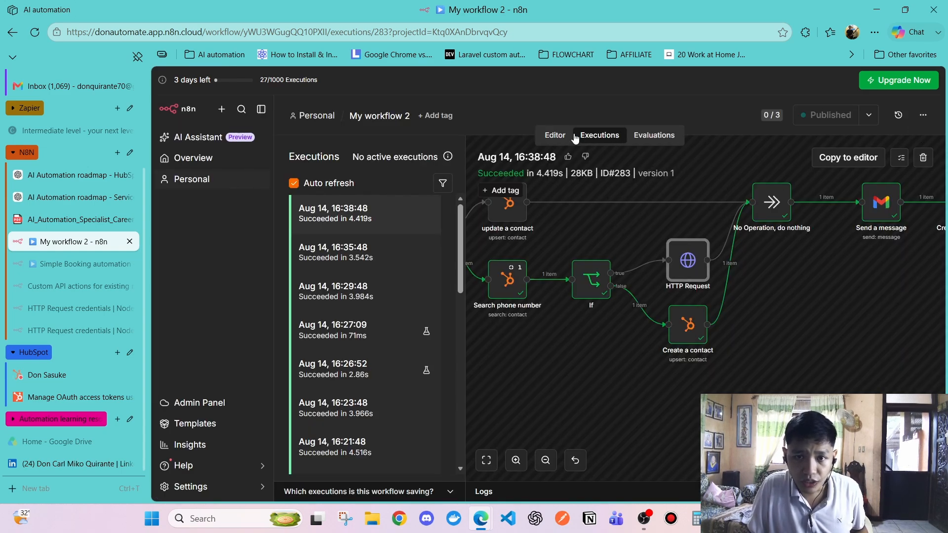
left_click(558, 135)
double_click(711, 316)
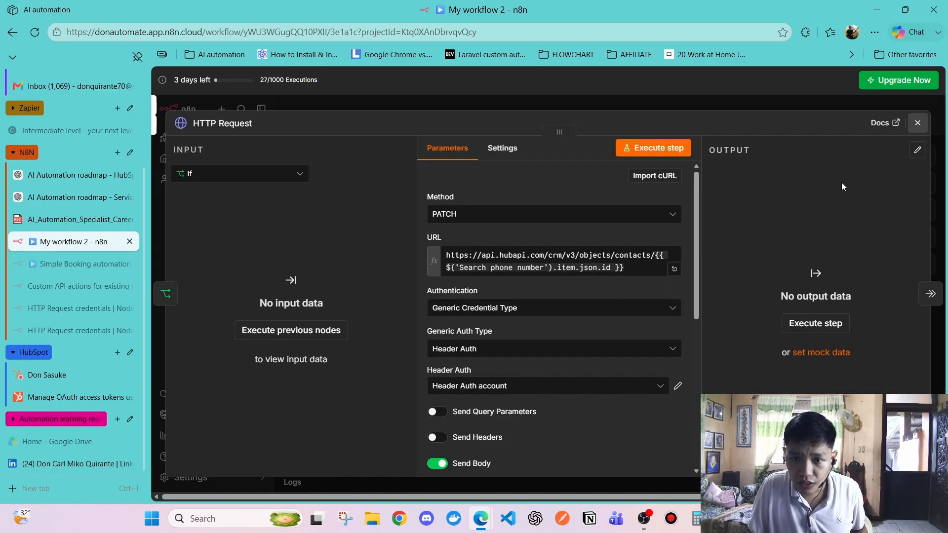
key("Escape")
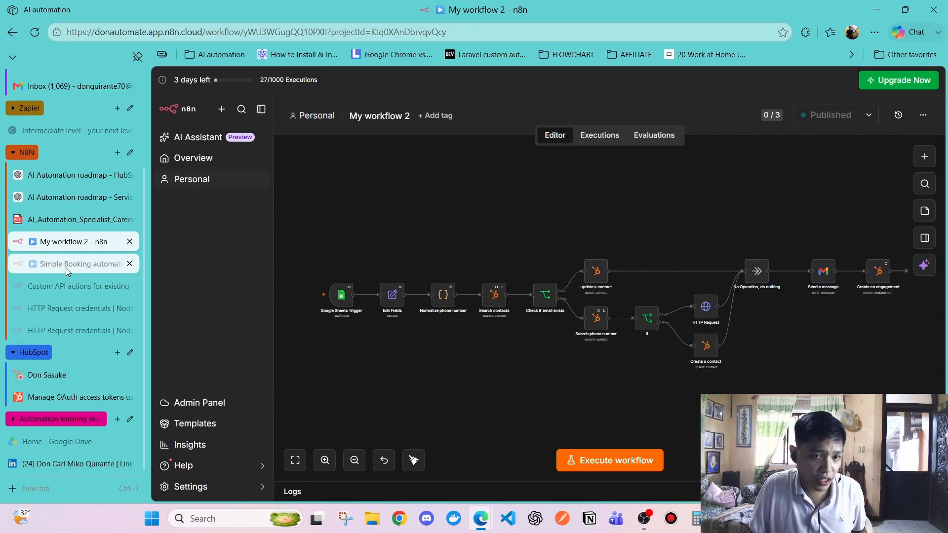
Select the If and HTTP Request nodes on the editor canvas, then deselect them
scroll(647, 334, "up", 5)
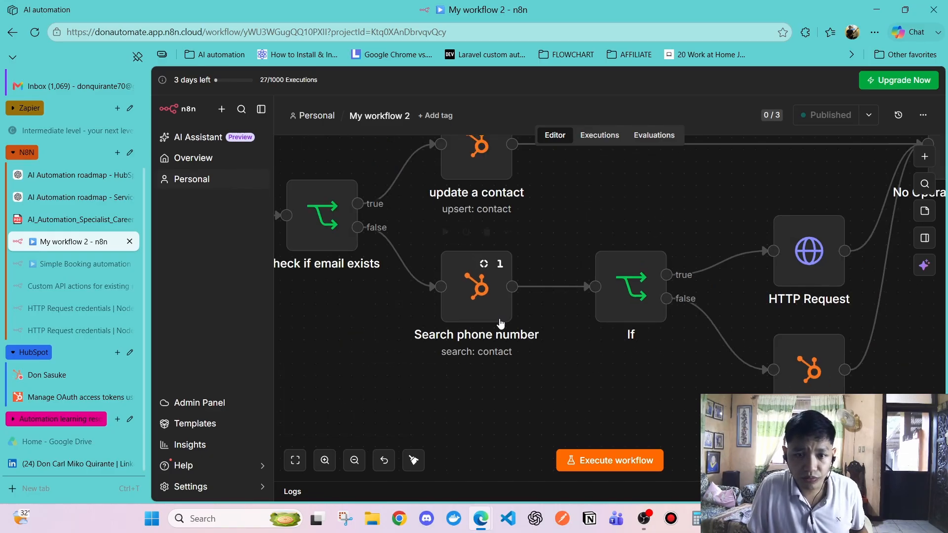
left_click(638, 288)
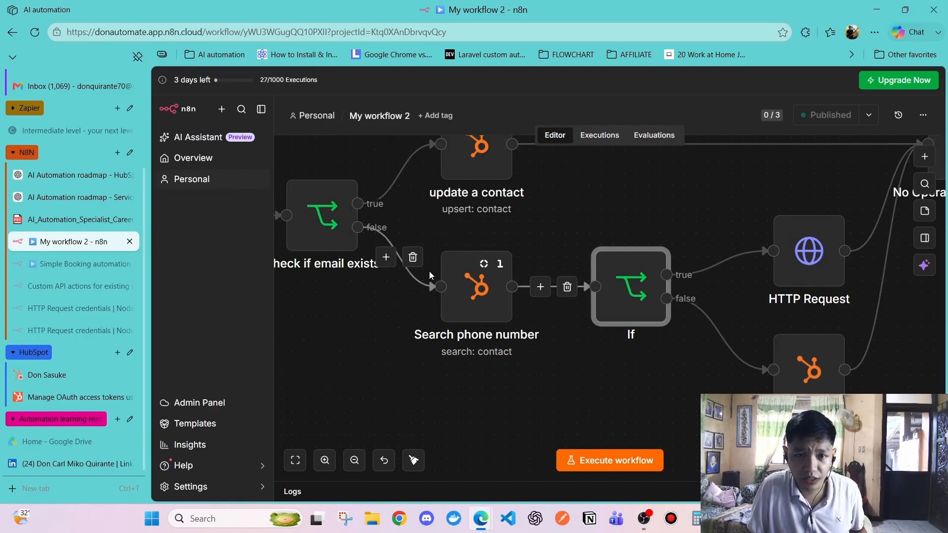
left_click(806, 261)
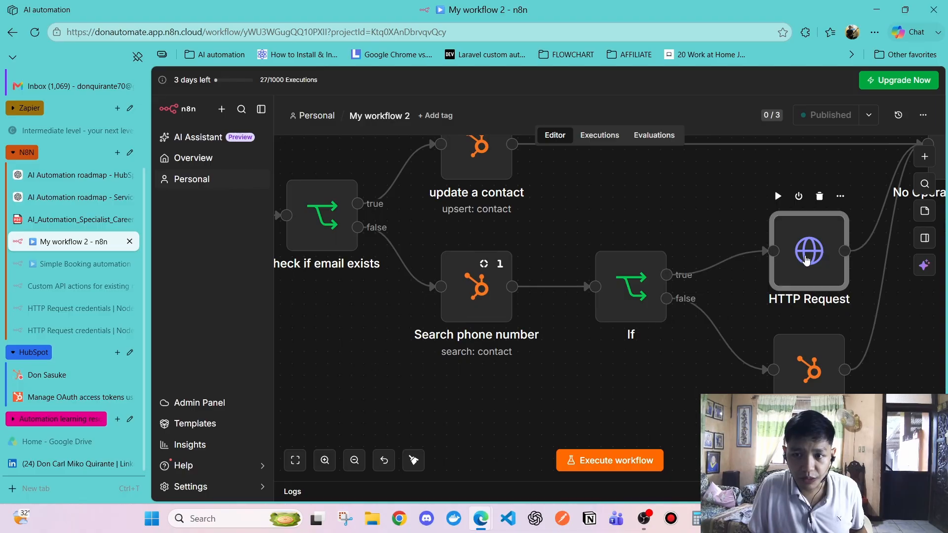
scroll(686, 224, "right", 2)
scroll(686, 224, "left", 1)
left_click(624, 212)
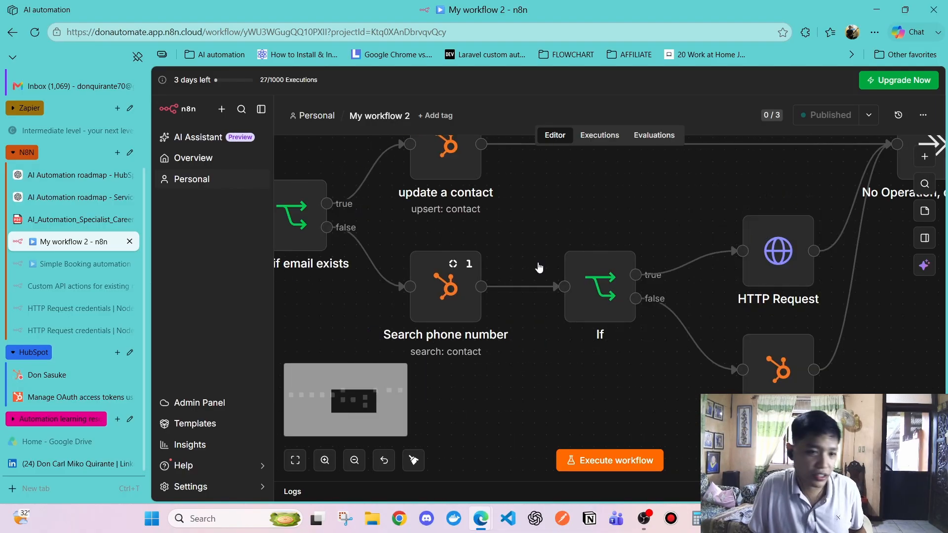
scroll(40, 223, "up", 3)
Start another booking response and toggle Record email, briefly checking the If node in n8n
left_click(43, 170)
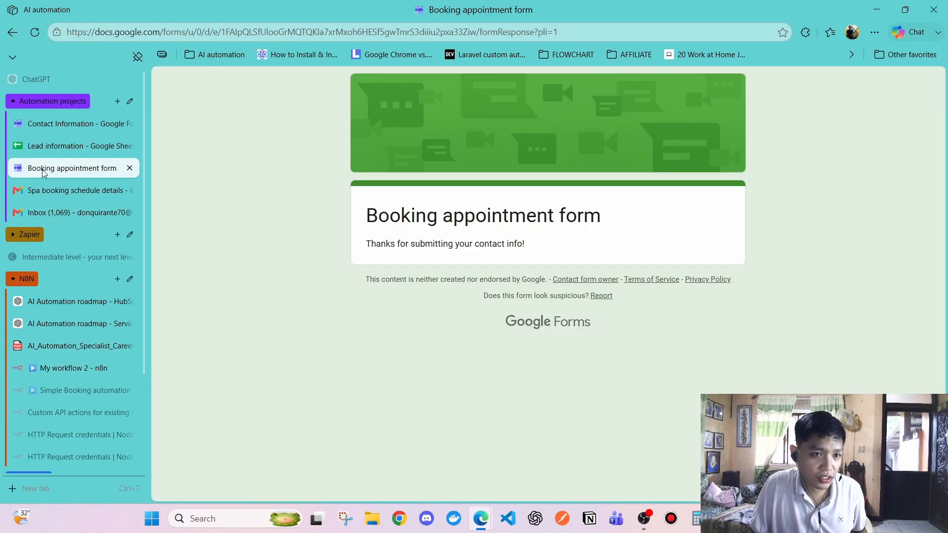
left_click(42, 31)
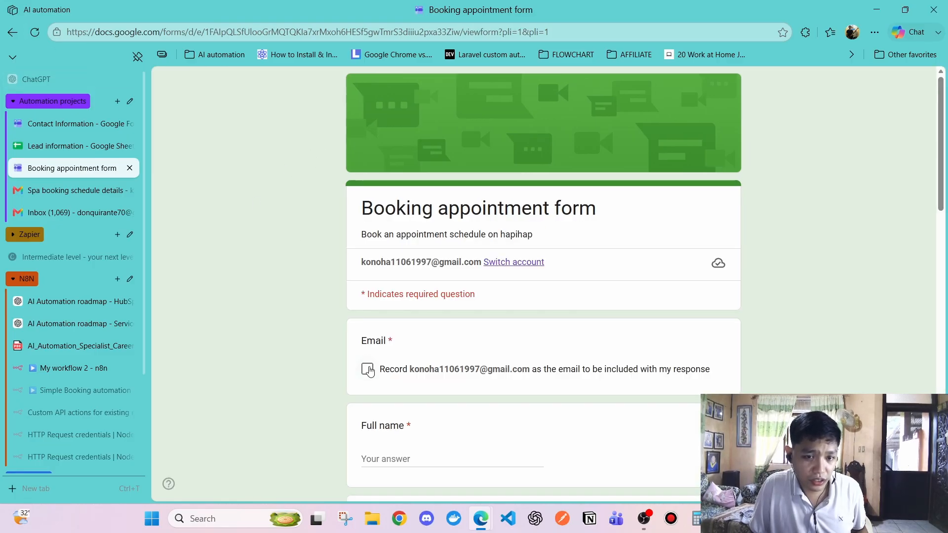
left_click(367, 369)
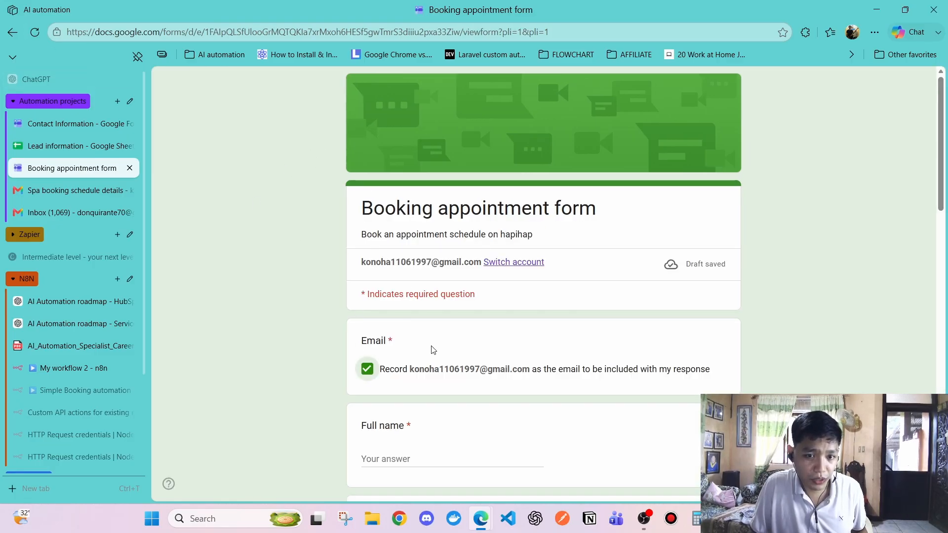
scroll(434, 350, "down", 3)
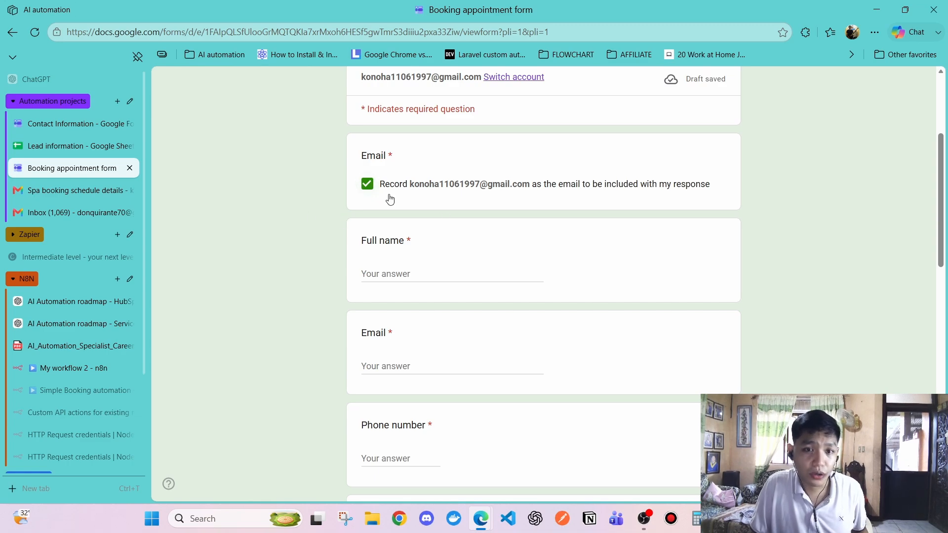
left_click_drag(410, 183, 488, 186)
left_click(487, 186)
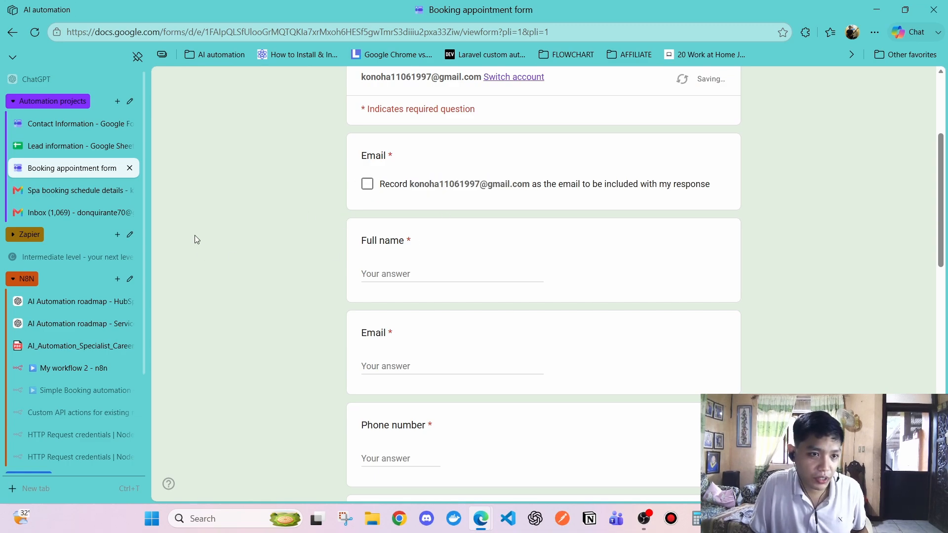
key("alt+Tab")
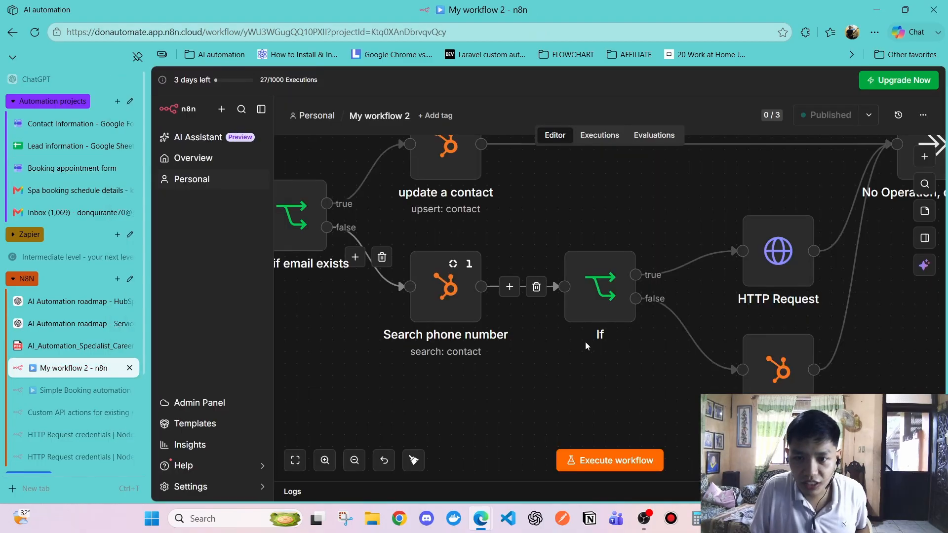
left_click(600, 284)
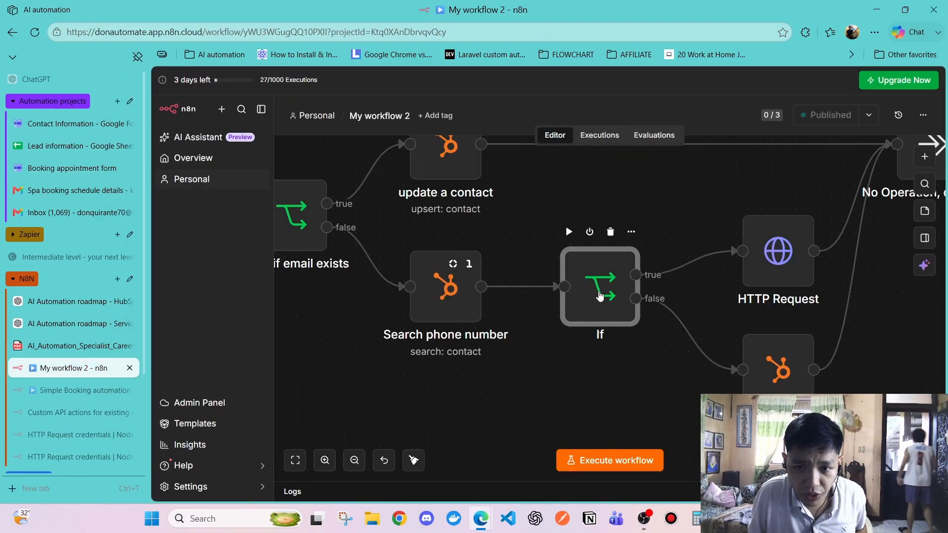
key("alt+Tab")
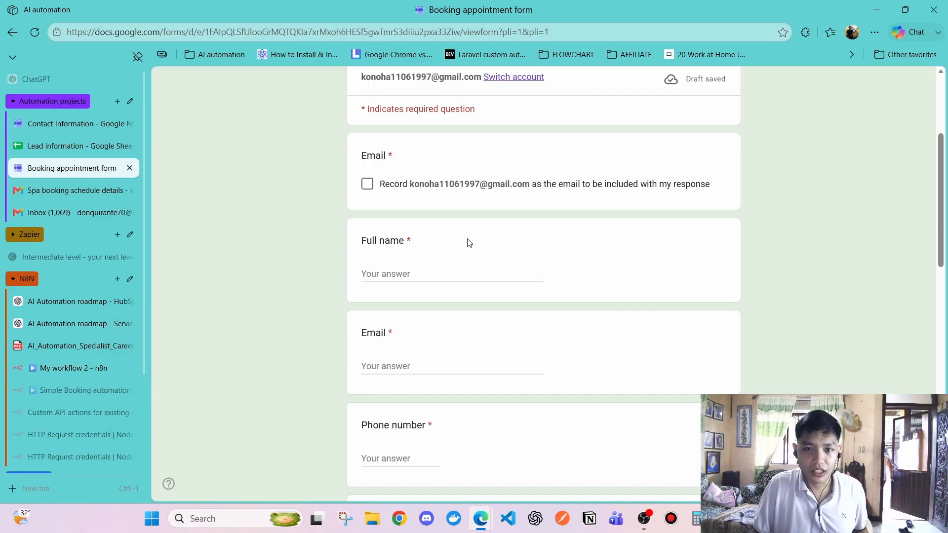
scroll(522, 239, "up", 4)
Switch the form to a different Google account and tick Record email
left_click(520, 261)
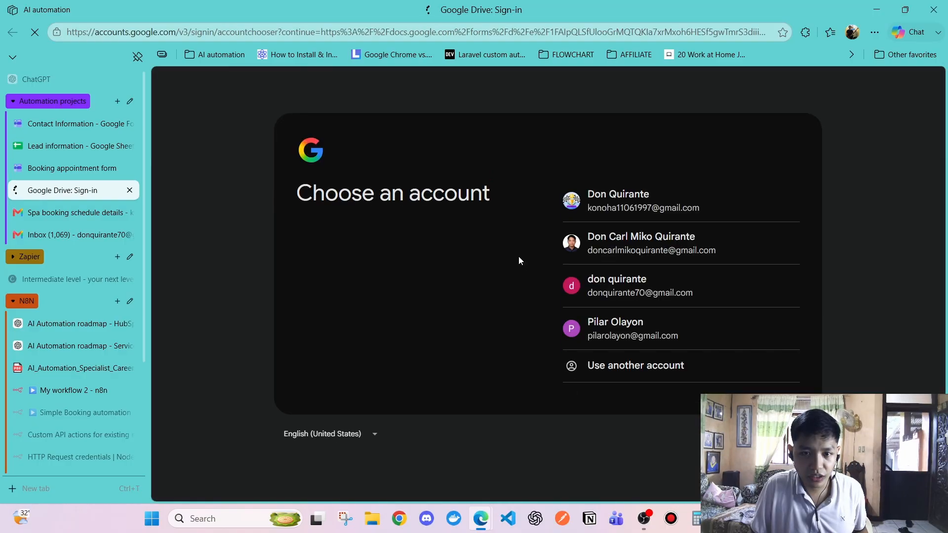
left_click(624, 291)
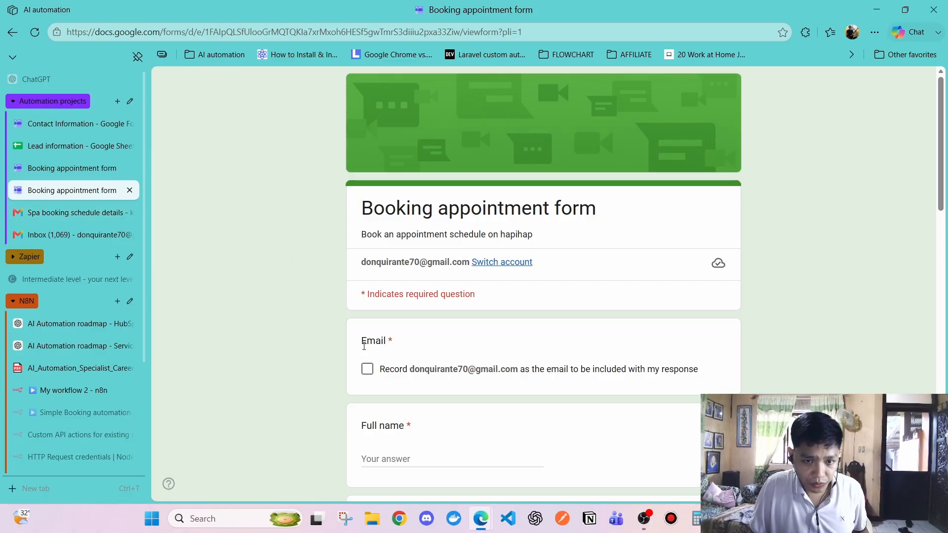
left_click(367, 369)
scroll(437, 324, "down", 3)
Enter the full name and paste the account's email address into the Email answer
left_click(433, 274)
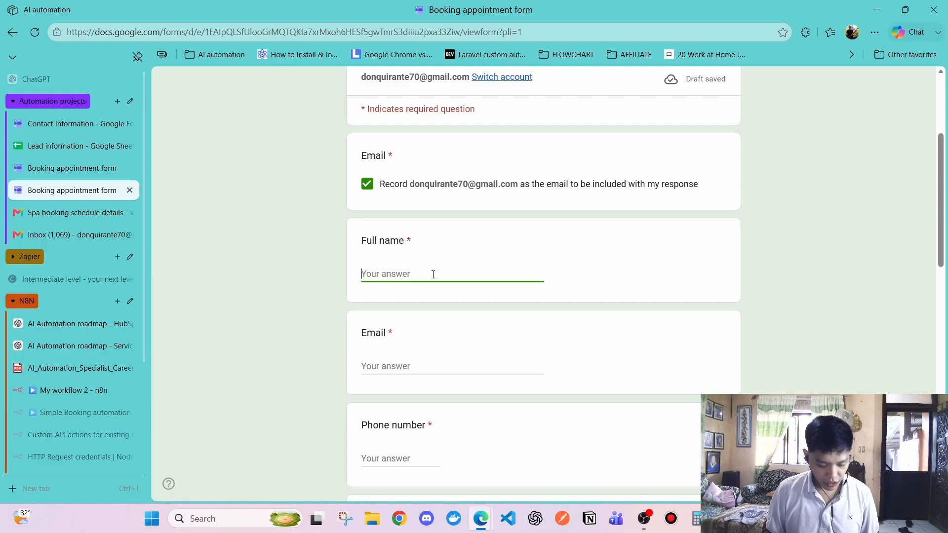
type("Kakashi Roronoa")
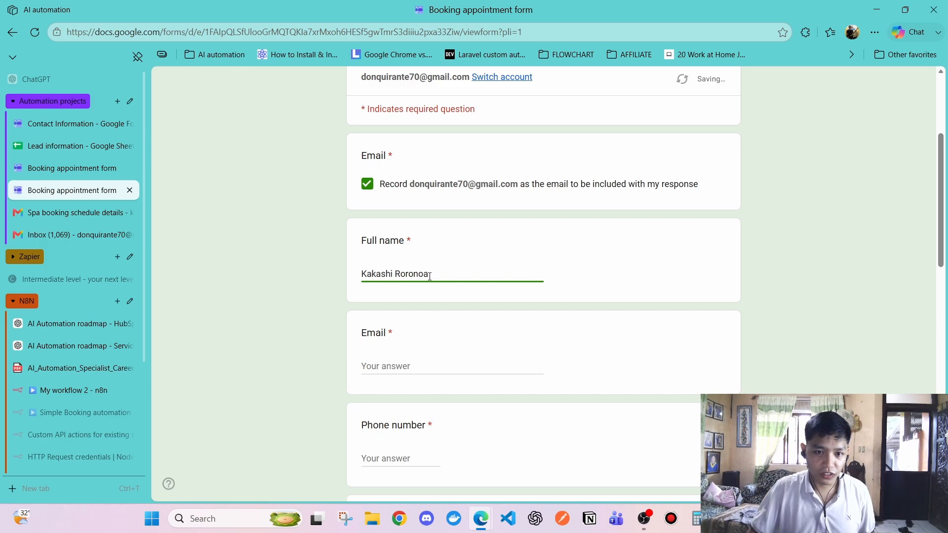
left_click(421, 372)
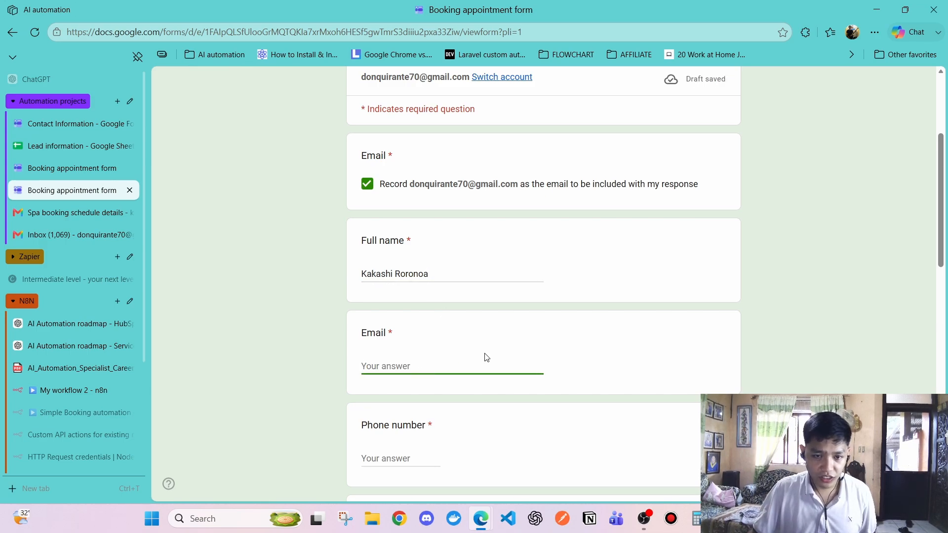
left_click_drag(413, 182, 519, 191)
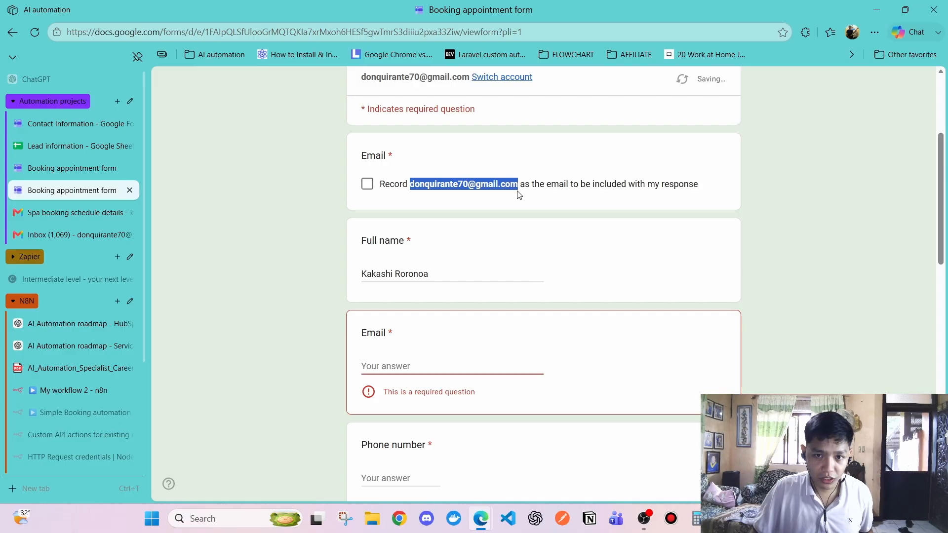
key("ctrl+c")
left_click(368, 183)
left_click(398, 370)
key("ctrl+v")
scroll(422, 316, "down", 5)
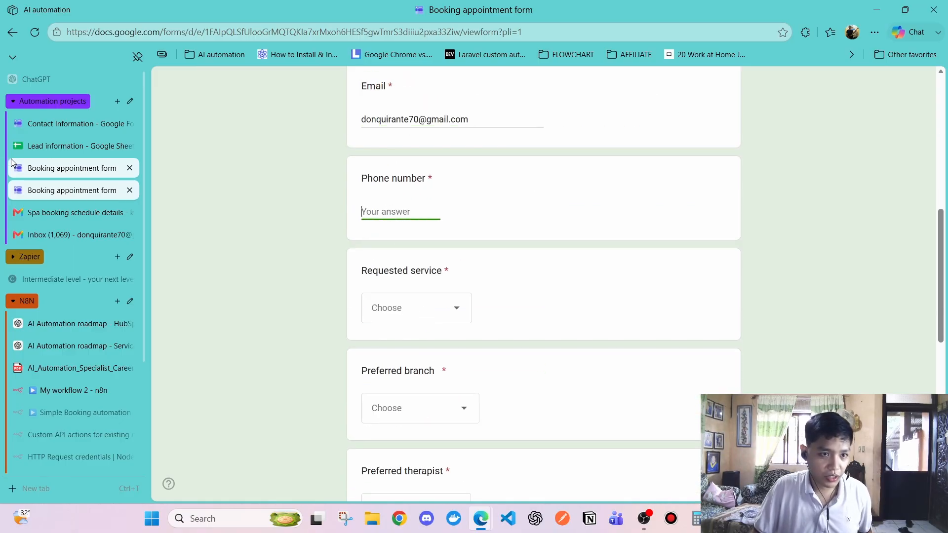
Check the Lead information sheet, selecting the HTTP Request node in n8n along the way
left_click(50, 146)
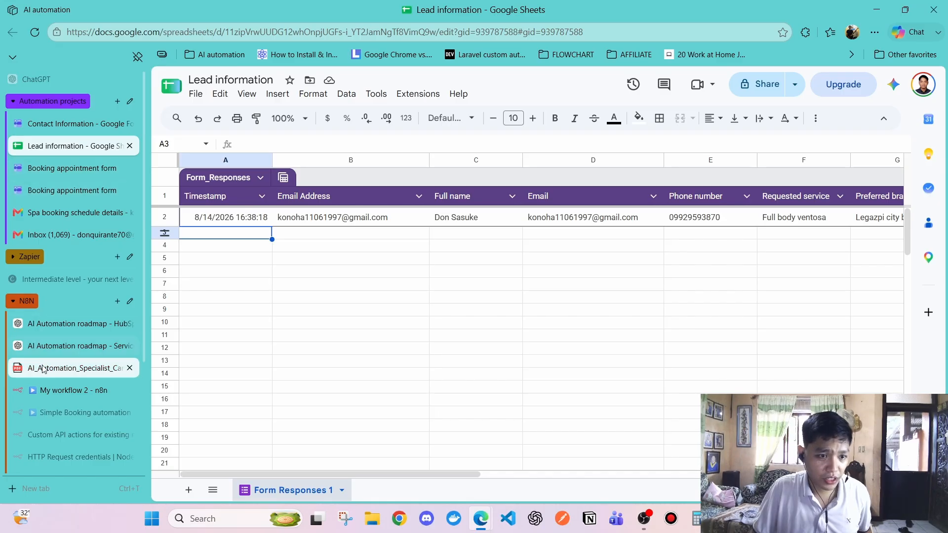
left_click(50, 391)
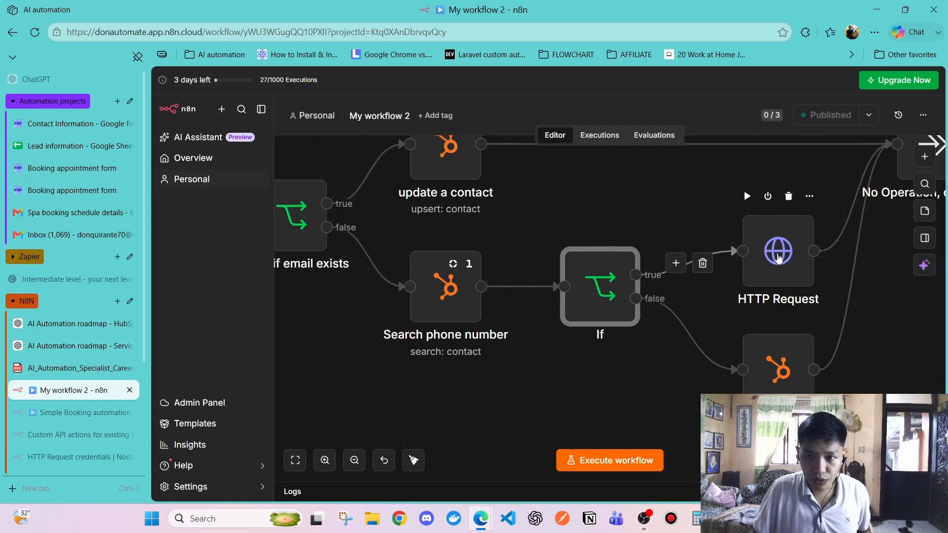
left_click(773, 257)
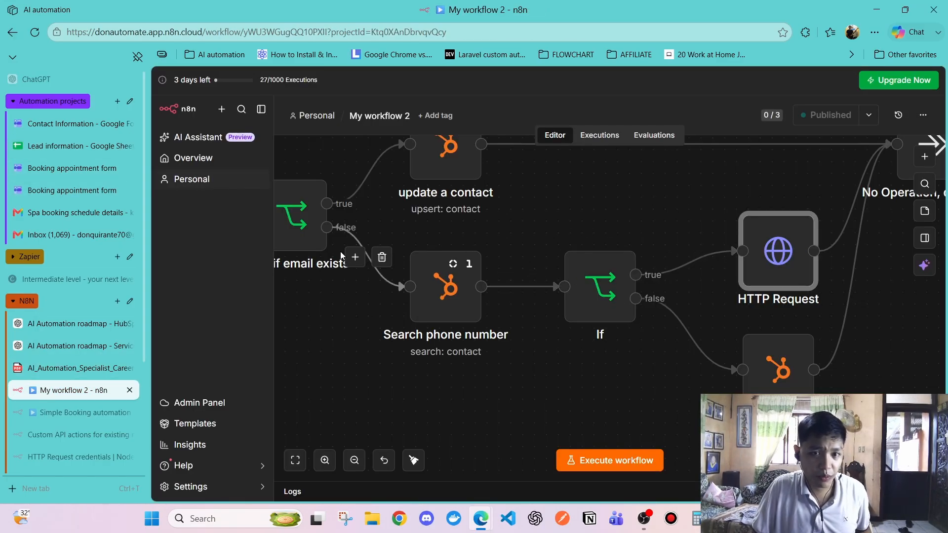
key("alt+Tab")
key("alt+Tab")
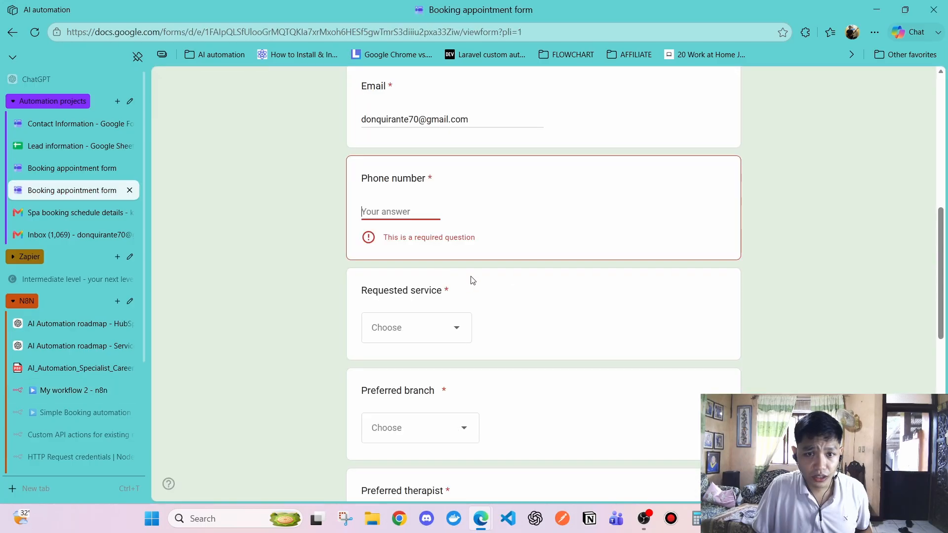
left_click(49, 148)
scroll(547, 249, "right", 3)
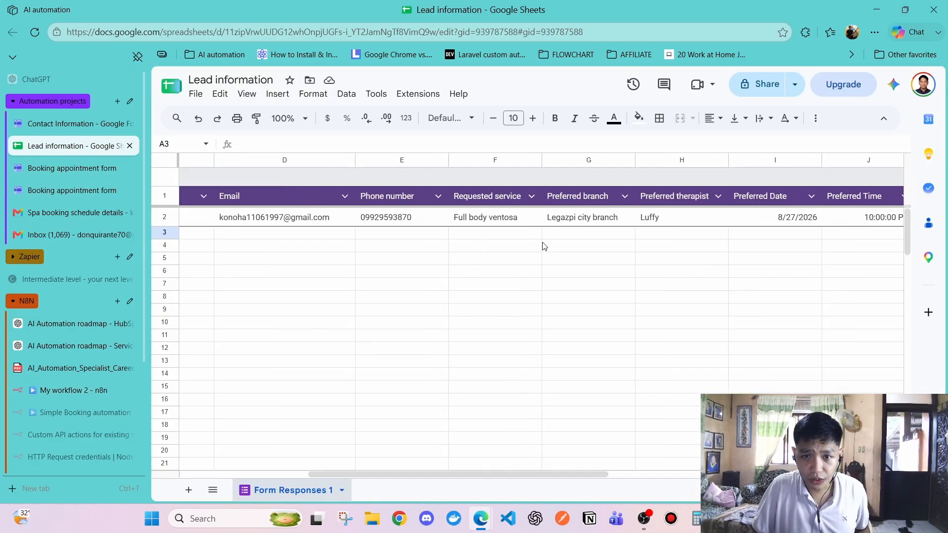
scroll(425, 235, "left", 2)
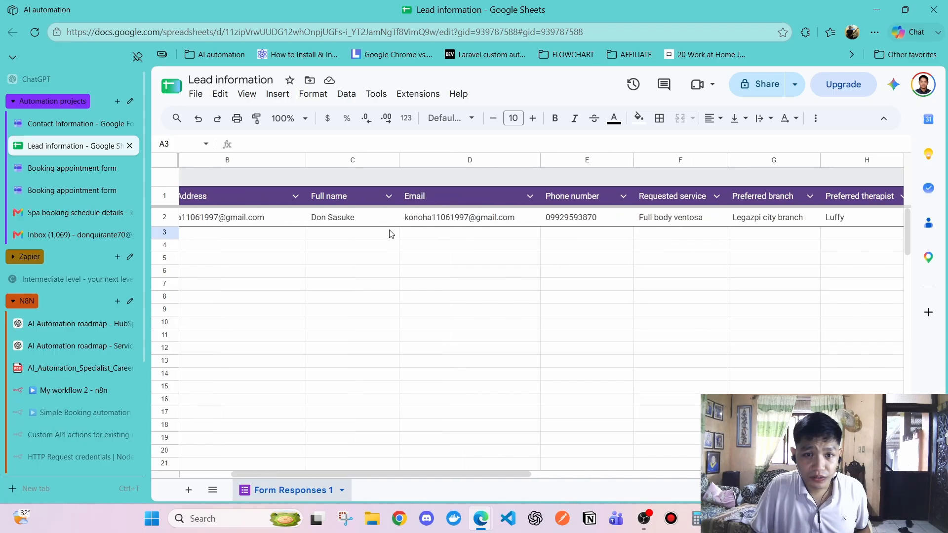
scroll(68, 351, "down", 3)
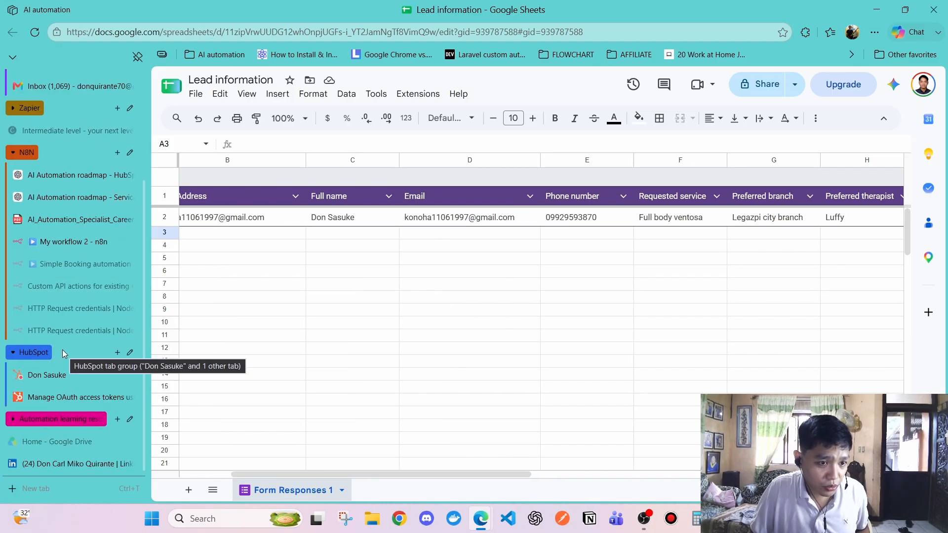
left_click(52, 375)
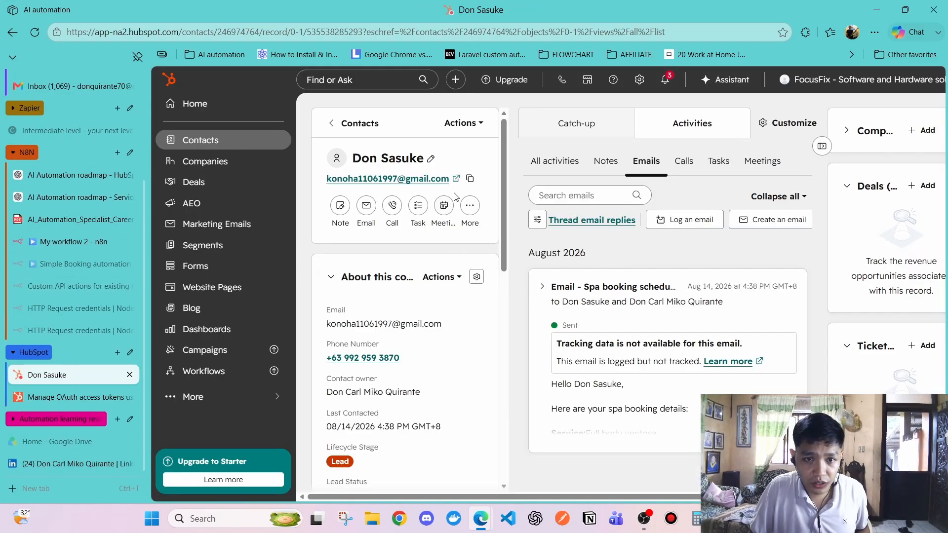
left_click_drag(405, 360, 343, 365)
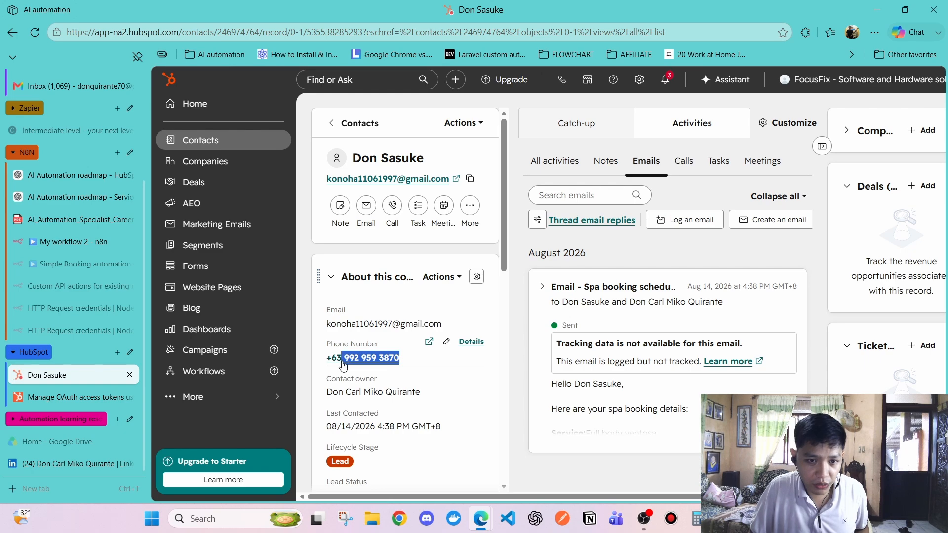
left_click(344, 364)
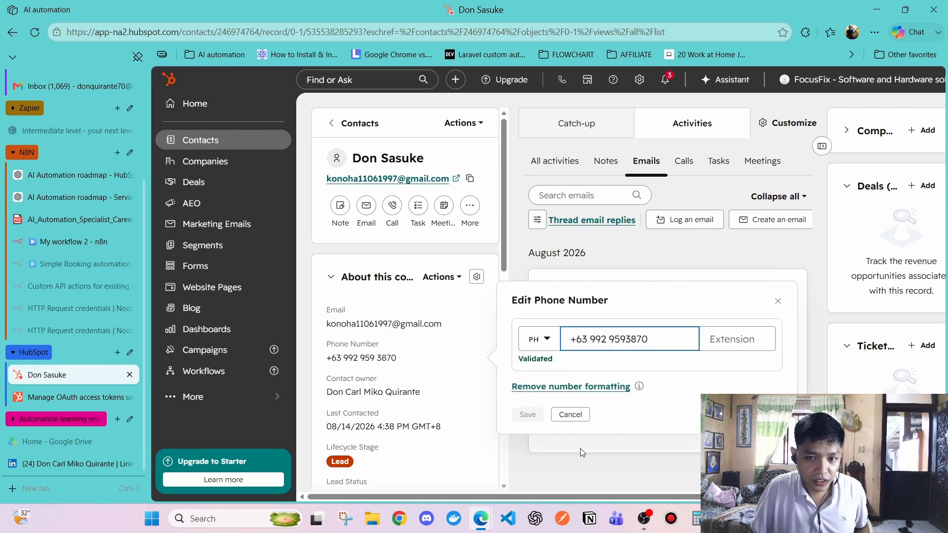
left_click(605, 465)
left_click_drag(404, 357, 337, 357)
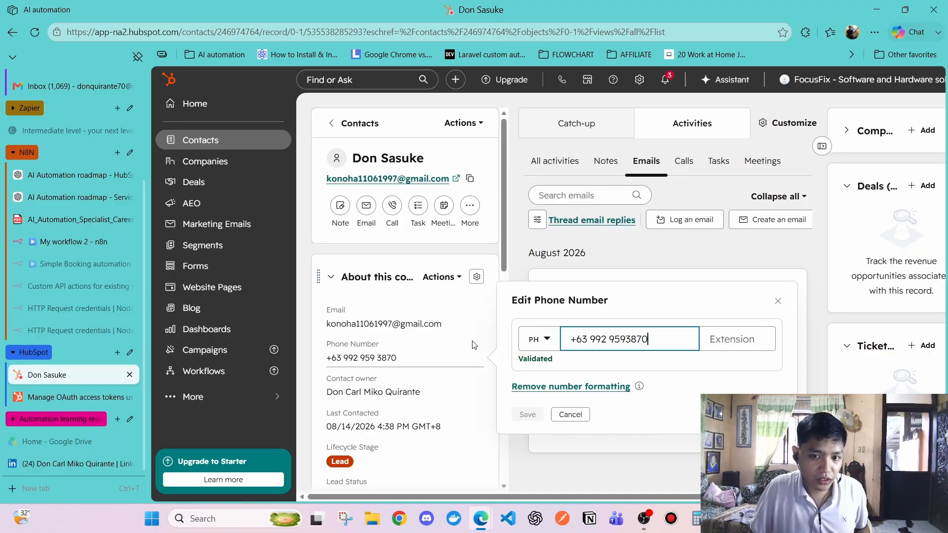
left_click_drag(647, 340, 601, 341)
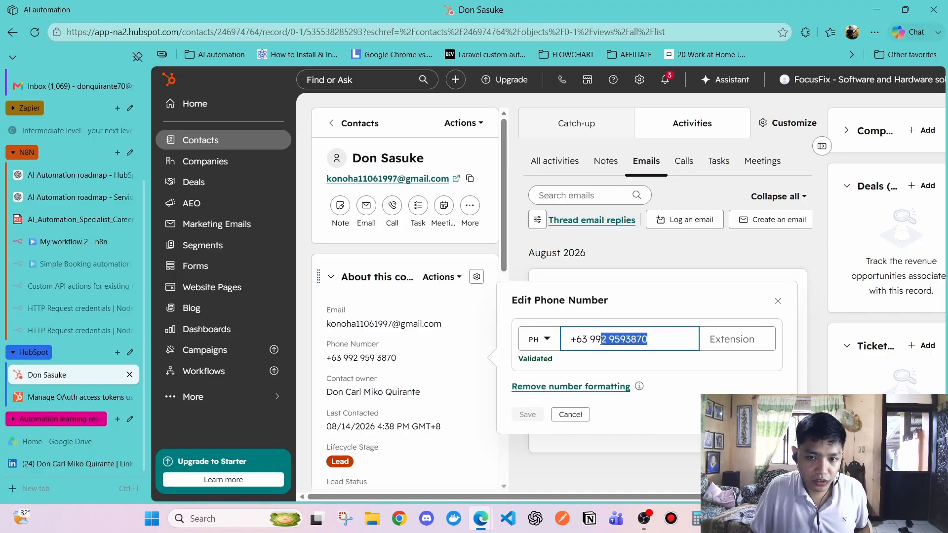
left_click(606, 468)
key("alt+Tab")
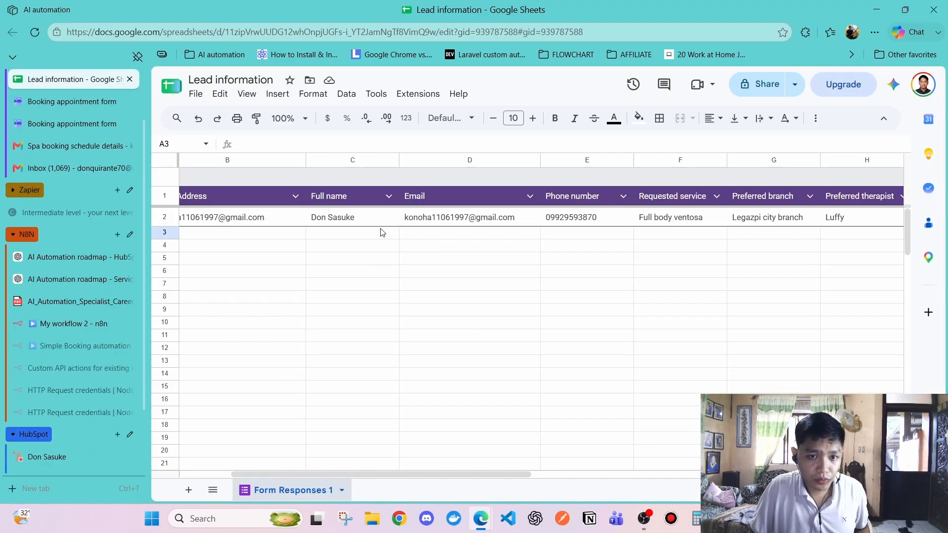
In the second booking form, paste the phone number and choose Full body ventosa as the service
scroll(73, 218, "up", 2)
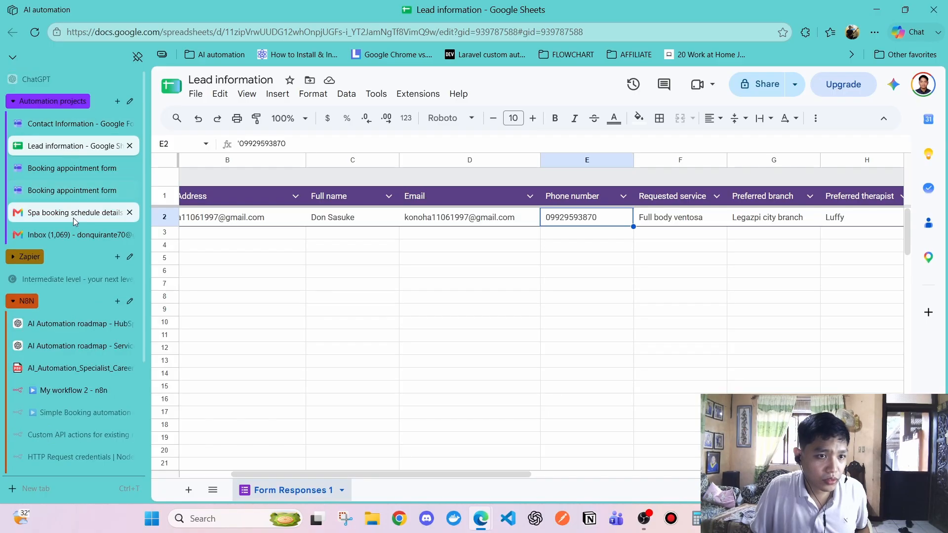
left_click(72, 192)
key("ctrl+v")
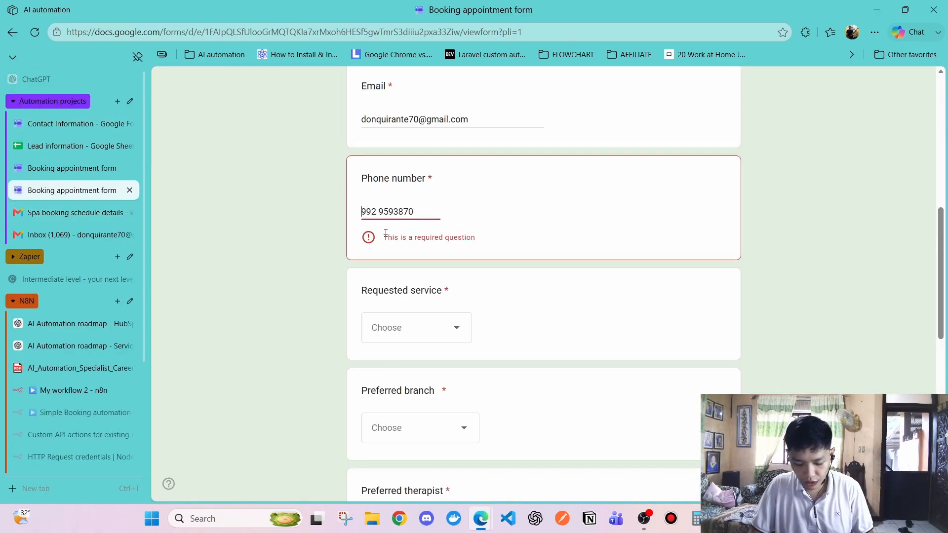
type("0")
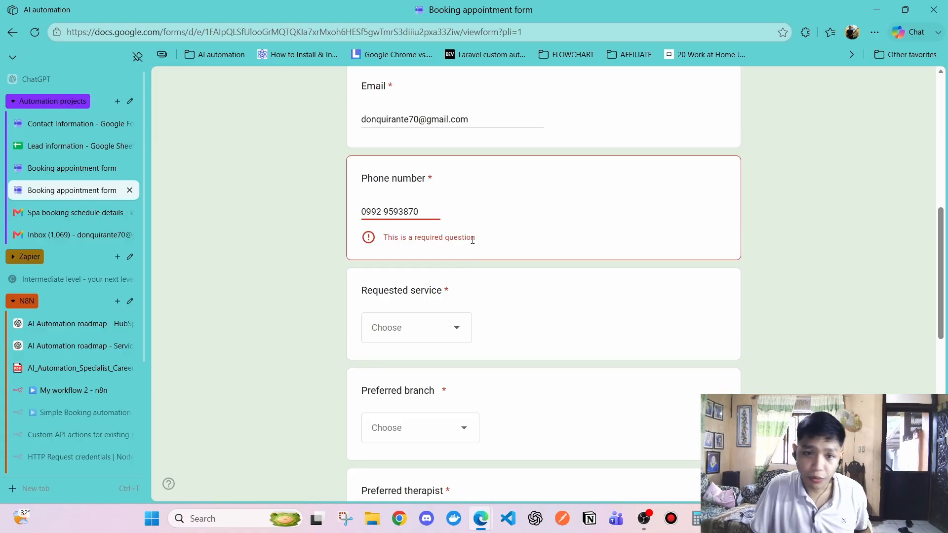
scroll(451, 243, "up", 3)
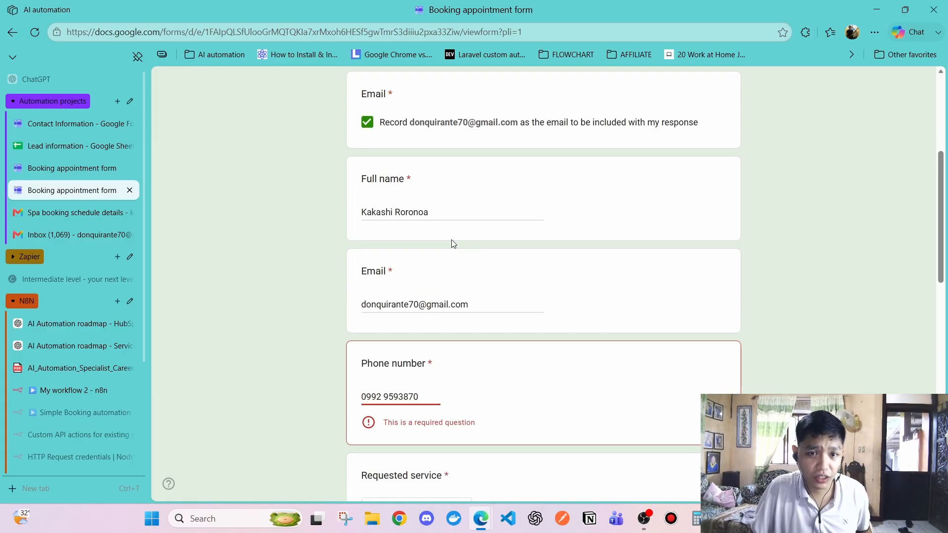
scroll(476, 244, "down", 4)
left_click(424, 262)
left_click(420, 309)
scroll(425, 340, "down", 3)
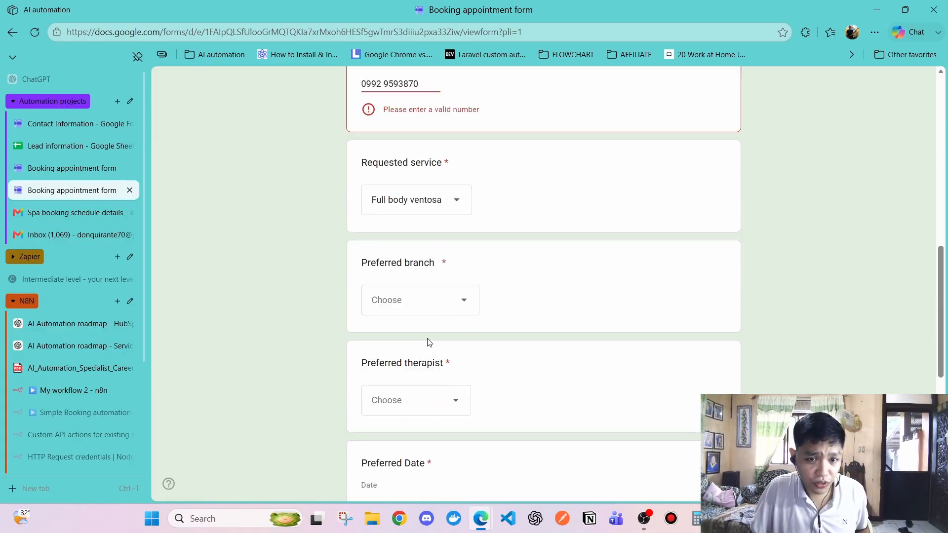
Choose Legazpi city branch, a preferred therapist, date 08/31/2026 and 7:00 AM, and tick consent
left_click(413, 247)
left_click(412, 311)
left_click(404, 347)
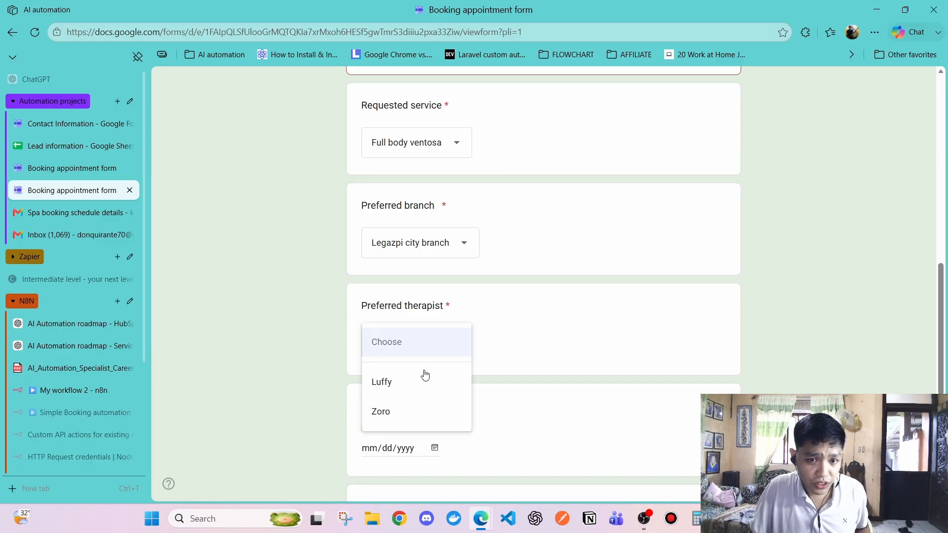
left_click(444, 411)
scroll(491, 272, "down", 3)
left_click(434, 325)
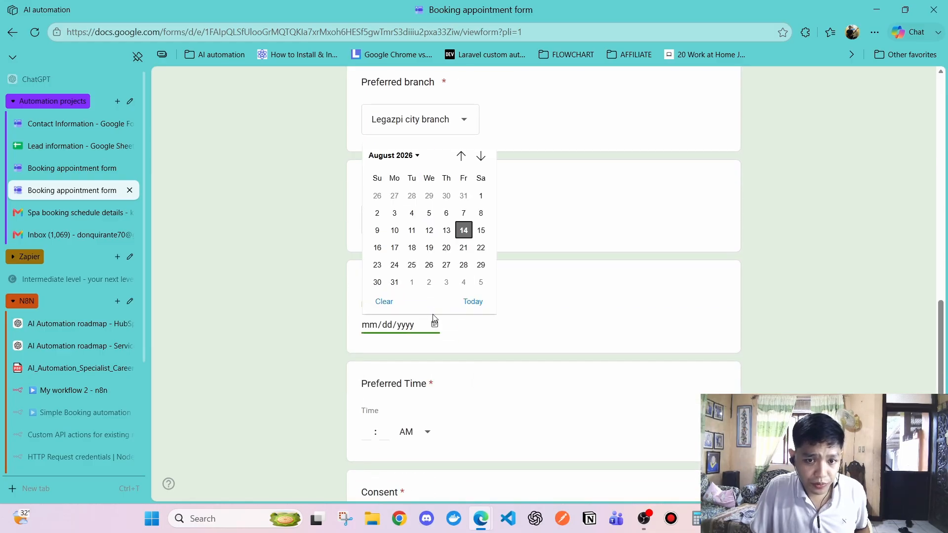
left_click(394, 281)
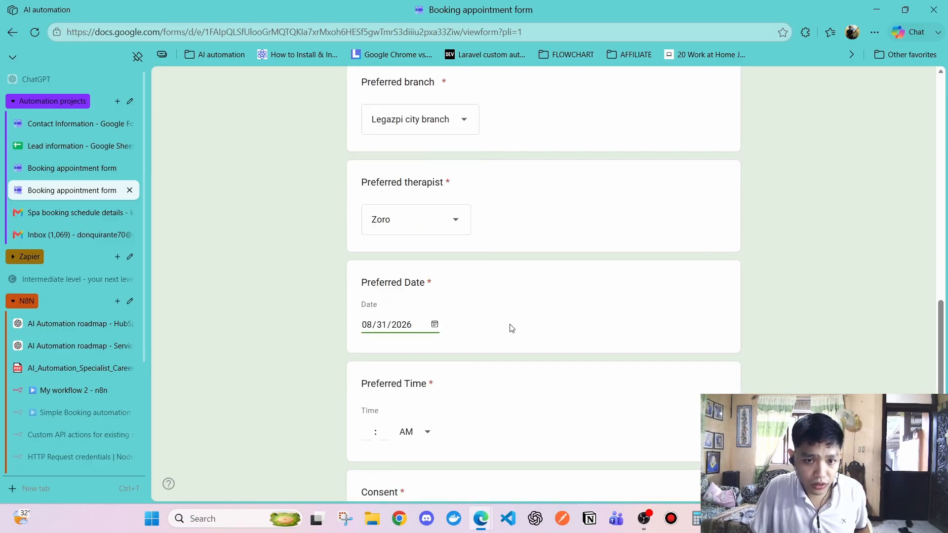
scroll(508, 328, "down", 3)
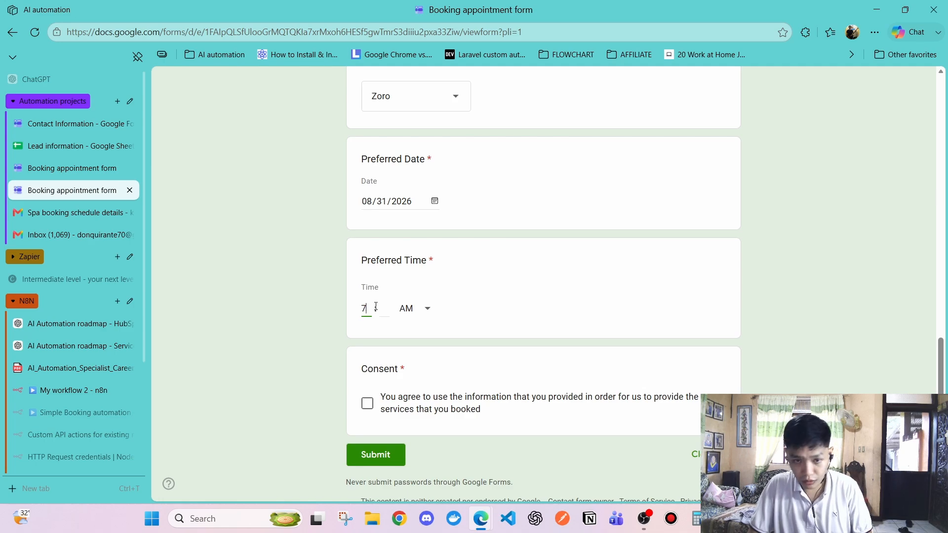
left_click(385, 308)
type("00")
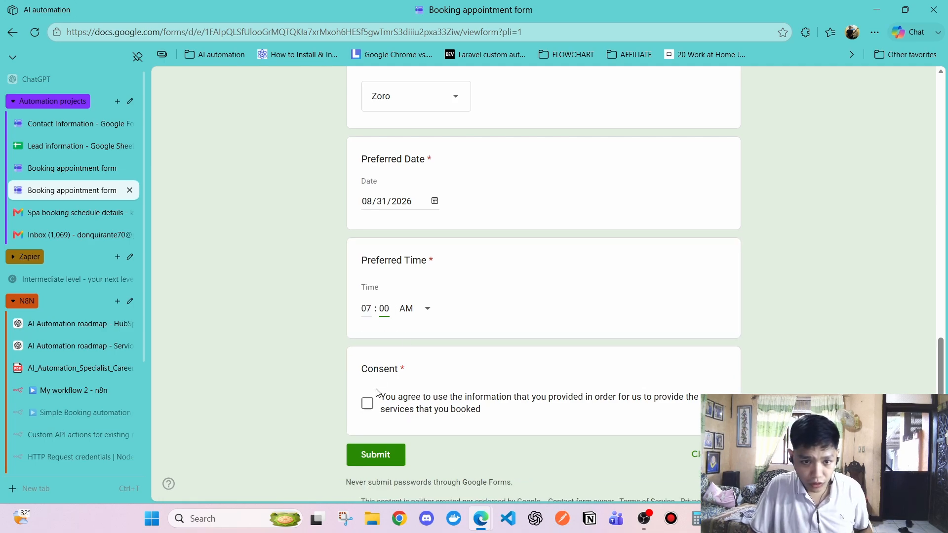
left_click(368, 403)
Remove the space from the phone number after checking the format in the Lead information sheet
scroll(464, 288, "up", 20)
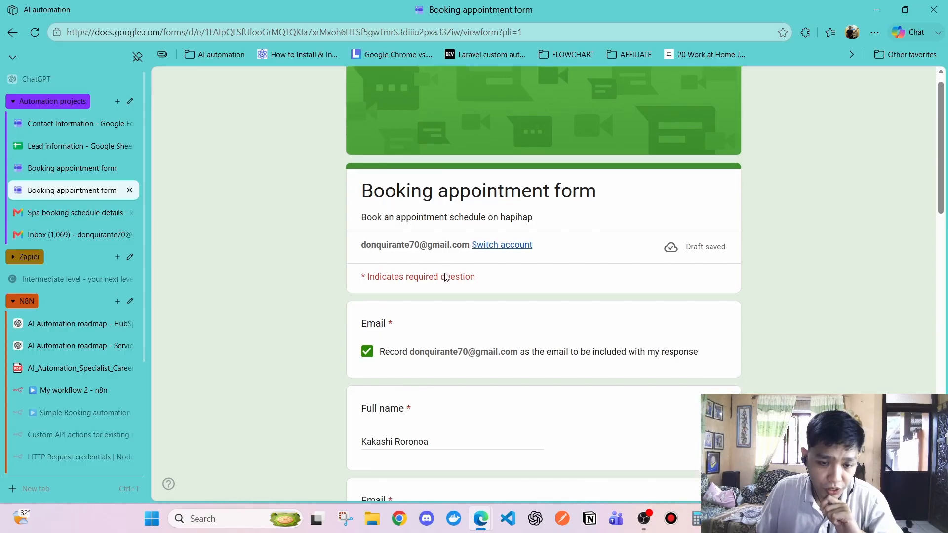
scroll(486, 286, "down", 7)
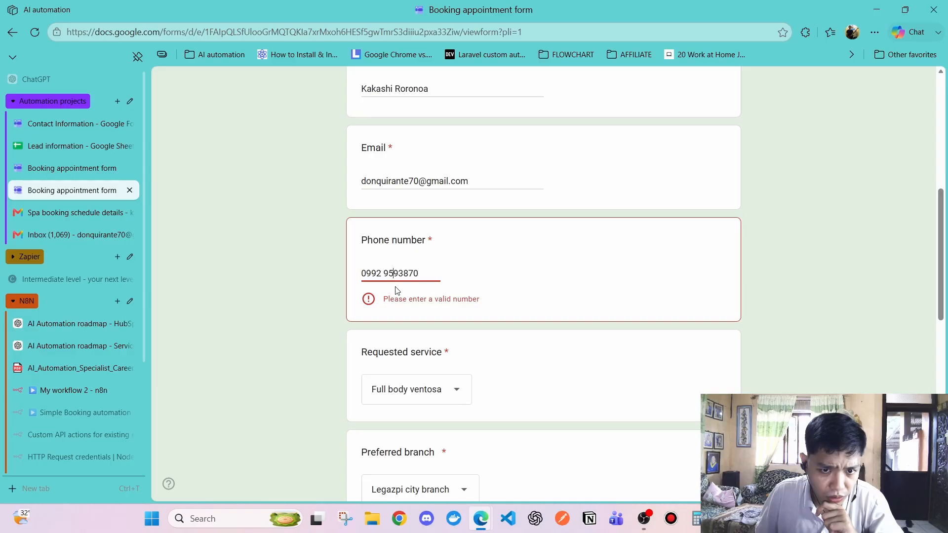
left_click(400, 307)
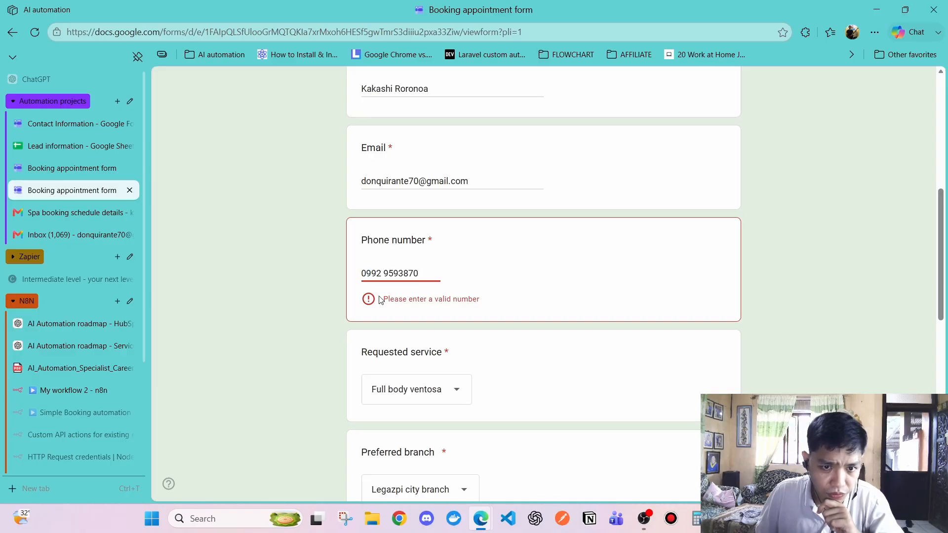
left_click(387, 275)
key("BackSpace")
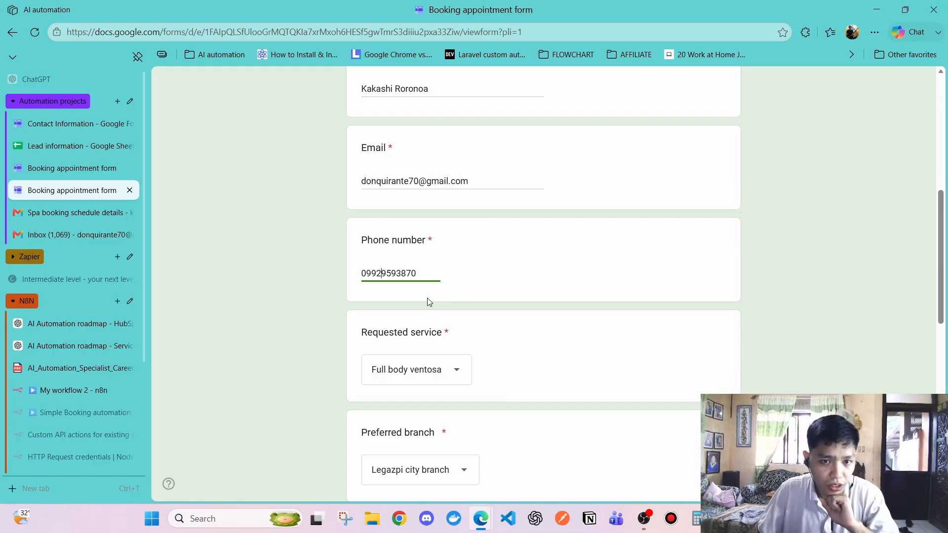
left_click(37, 155)
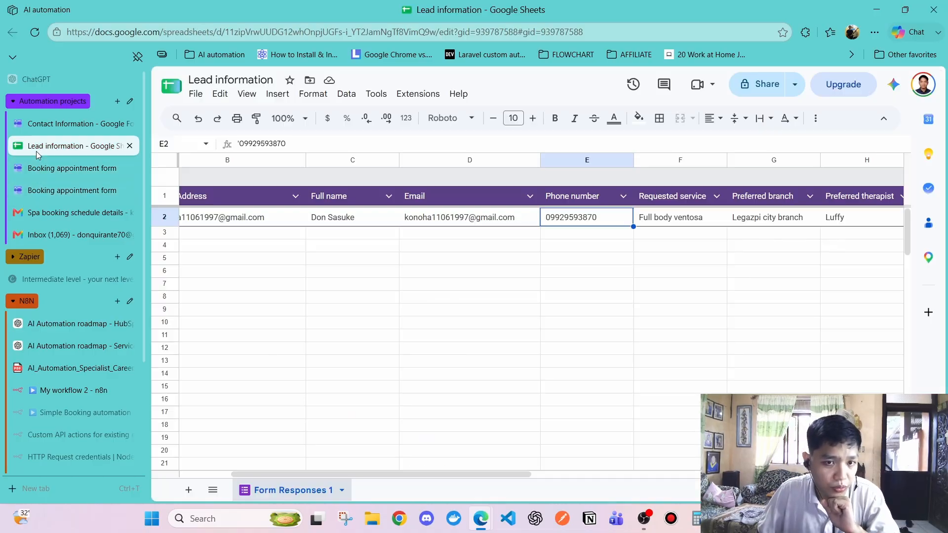
left_click(57, 171)
left_click(67, 189)
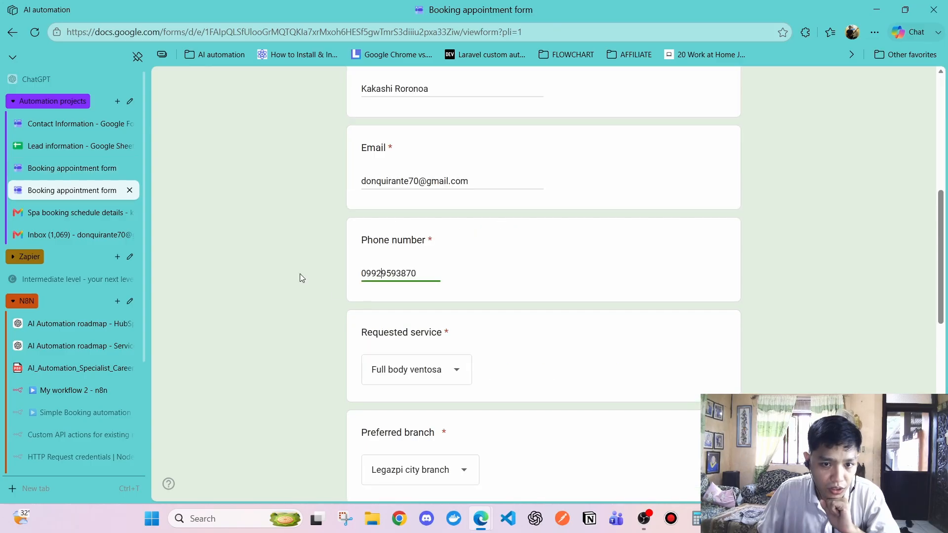
Submit the completed 08/31/2026 7:00 AM booking form
scroll(296, 274, "down", 10)
scroll(289, 274, "up", 15)
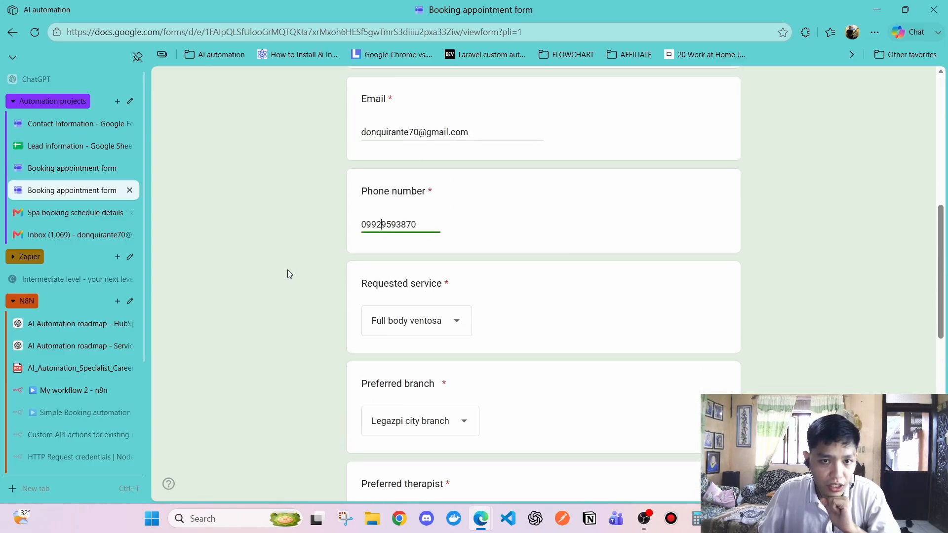
scroll(290, 274, "down", 10)
scroll(288, 270, "down", 4)
left_click(386, 388)
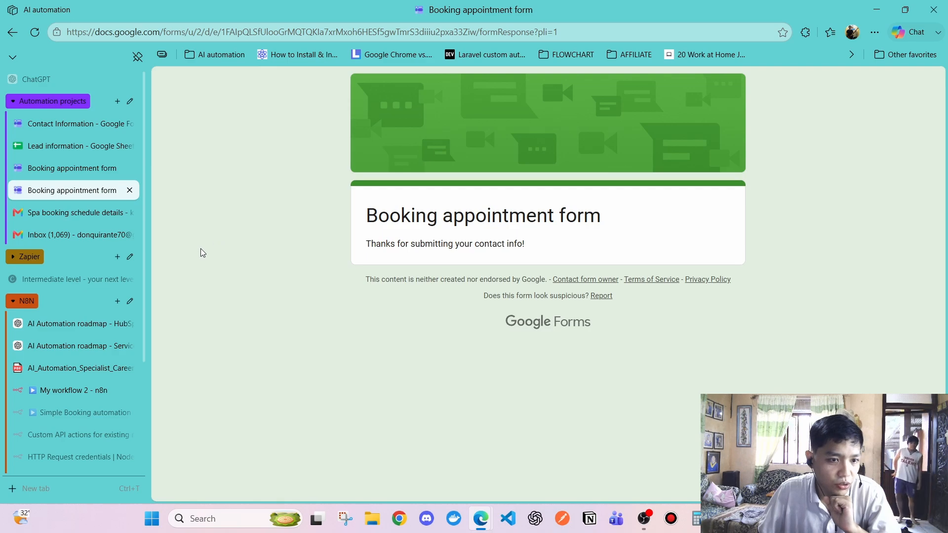
scroll(62, 345, "down", 3)
scroll(62, 345, "down", 3)
Leave the lead's HubSpot record and reload My workflow 2 in n8n to show the full flow
left_click(49, 378)
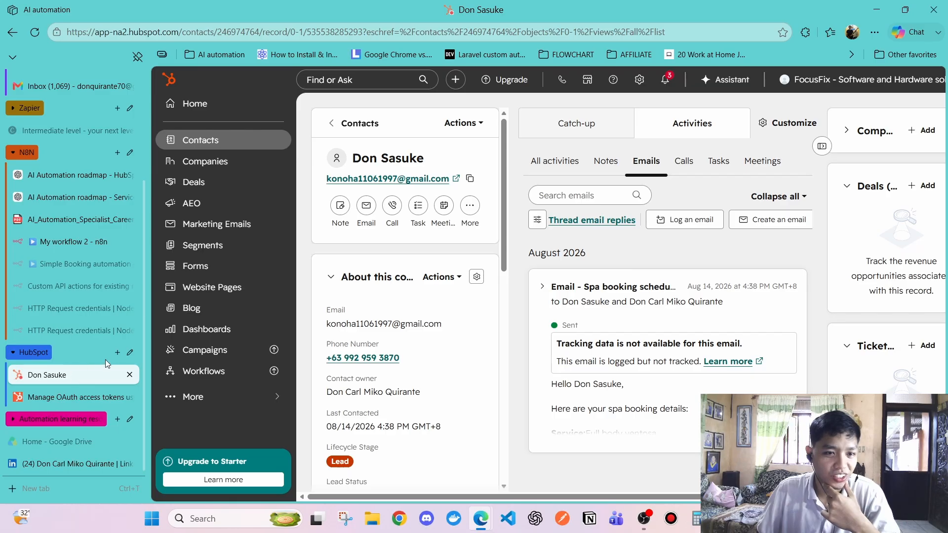
left_click(46, 242)
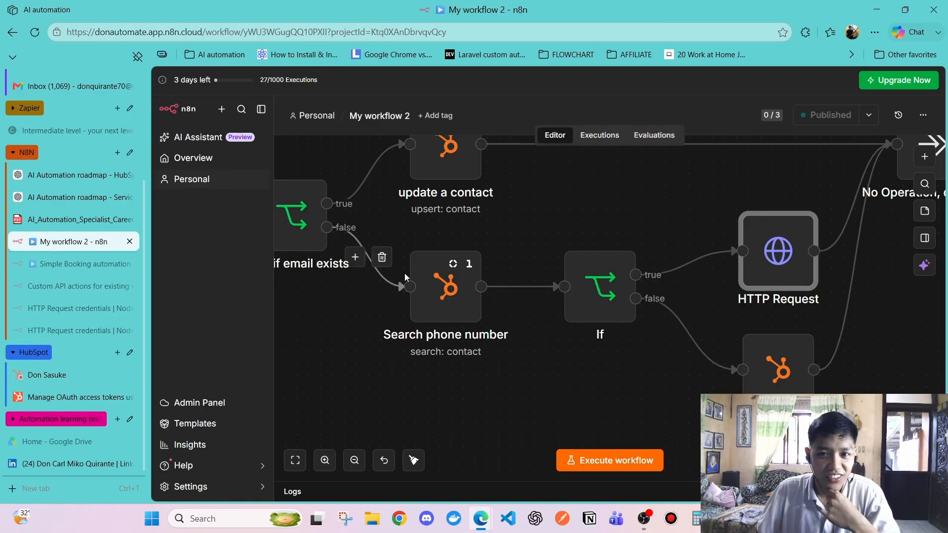
left_click(44, 24)
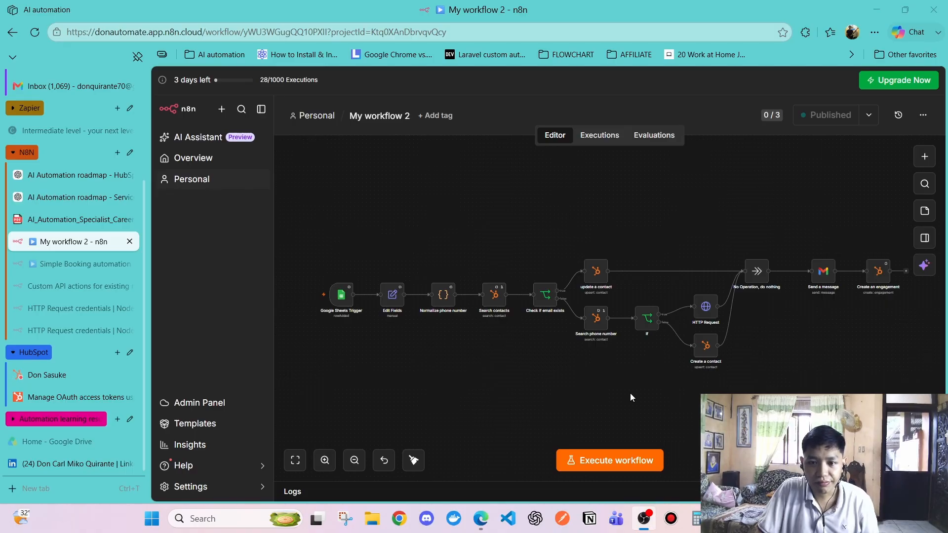
scroll(623, 366, "down", 2)
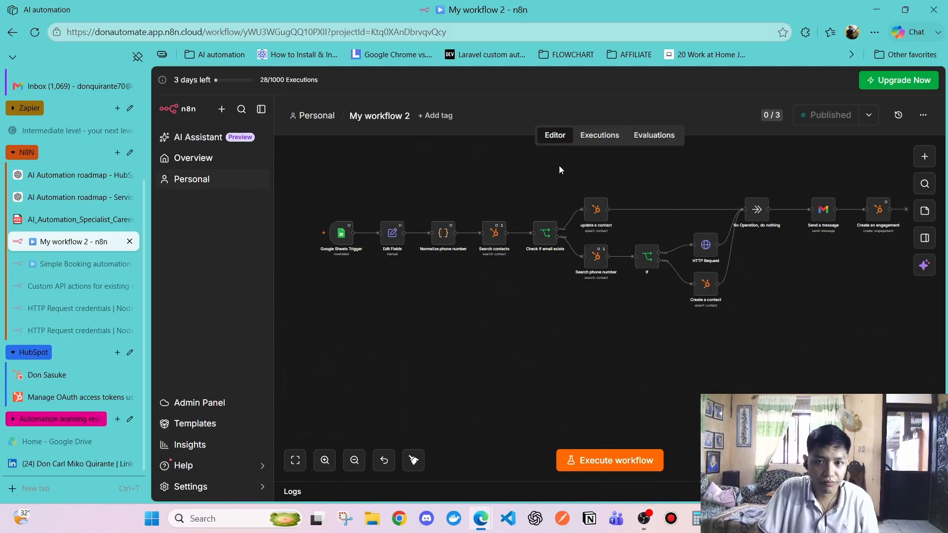
Load the latest run in the Executions view, then go to the HubSpot contact record
left_click(601, 135)
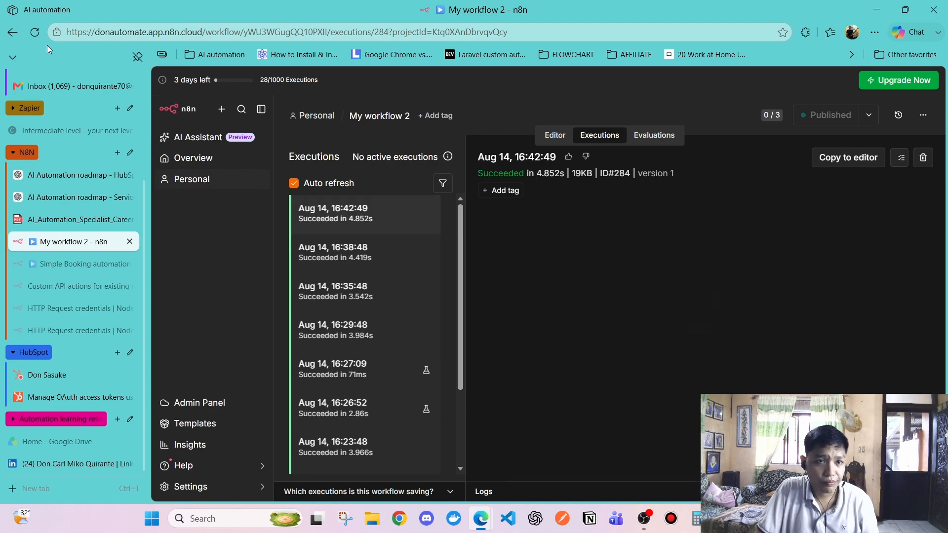
left_click(35, 32)
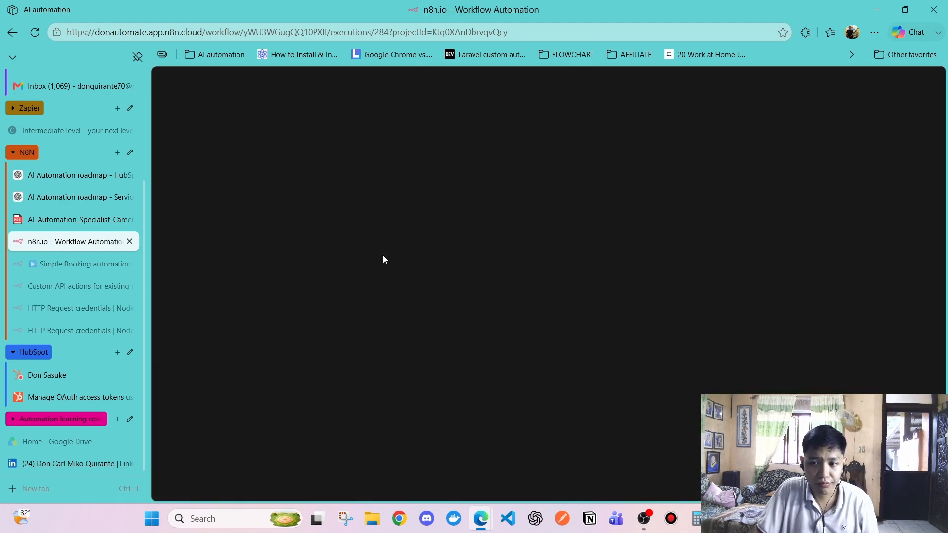
right_click(380, 247)
left_click(316, 210)
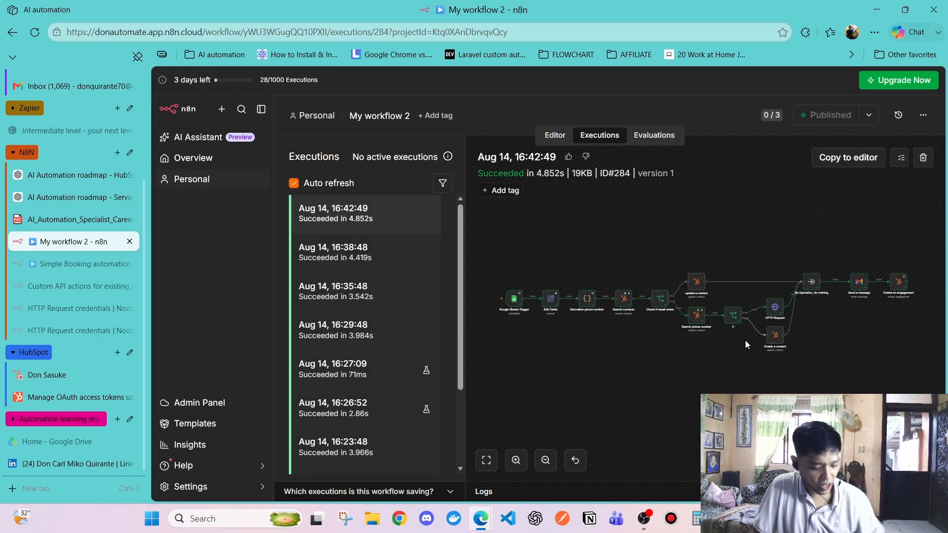
scroll(752, 331, "up", 5)
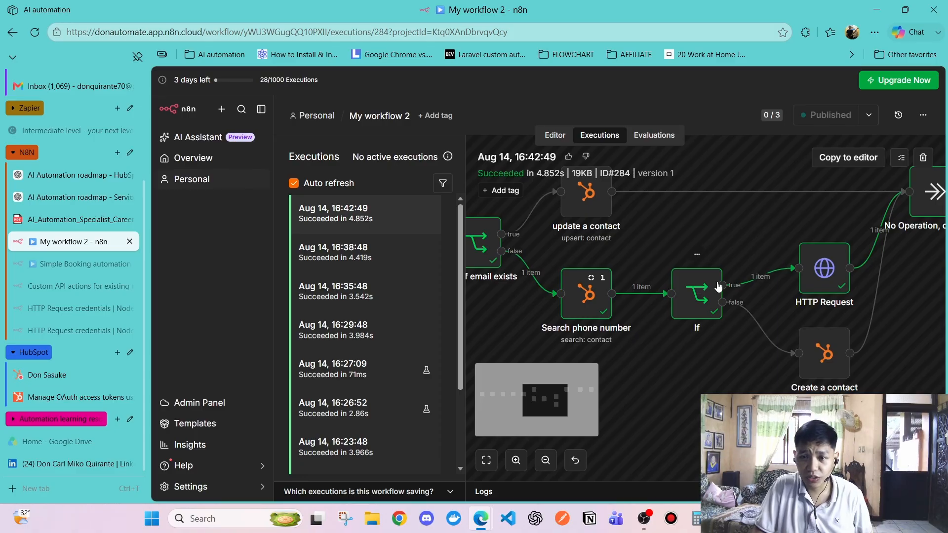
left_click(43, 377)
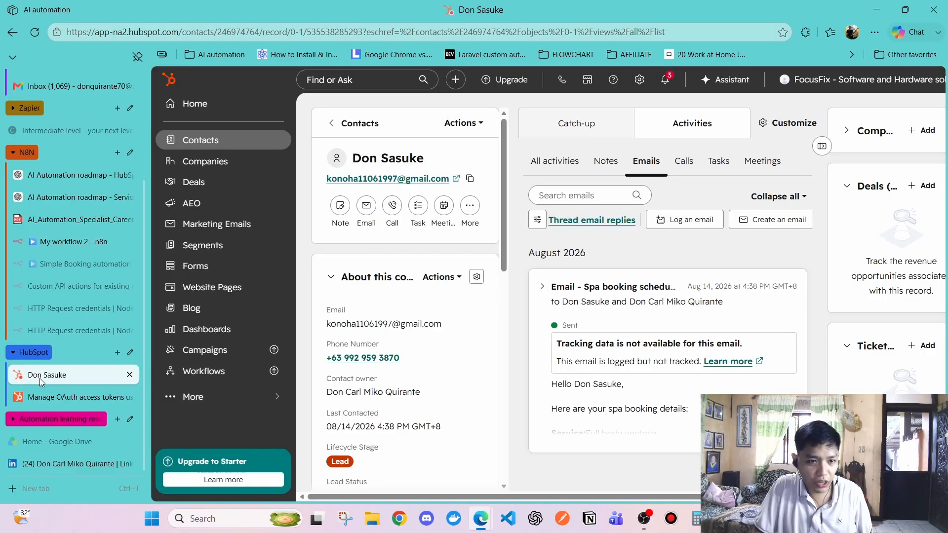
Refresh the contact, confirm the Create date = Today filter shows only one contact, open it, return to n8n
left_click(46, 31)
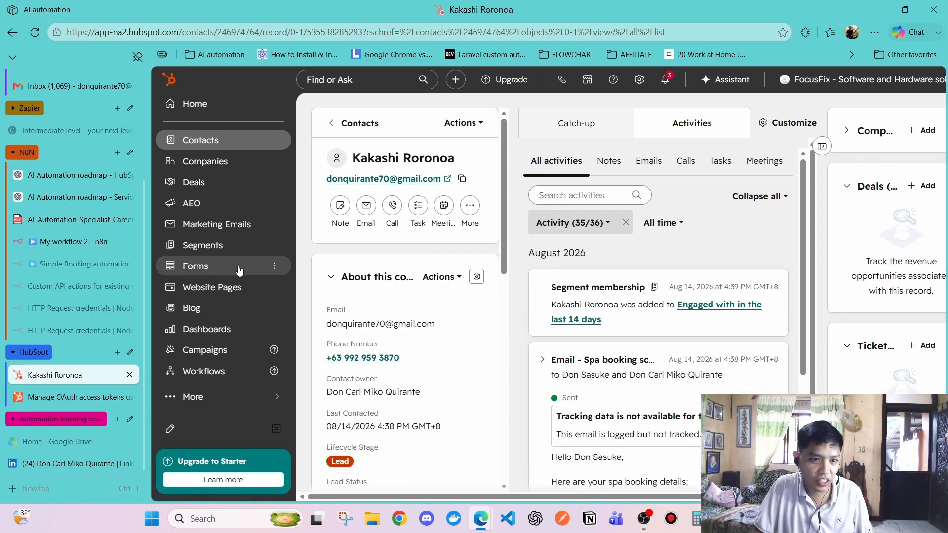
left_click(349, 129)
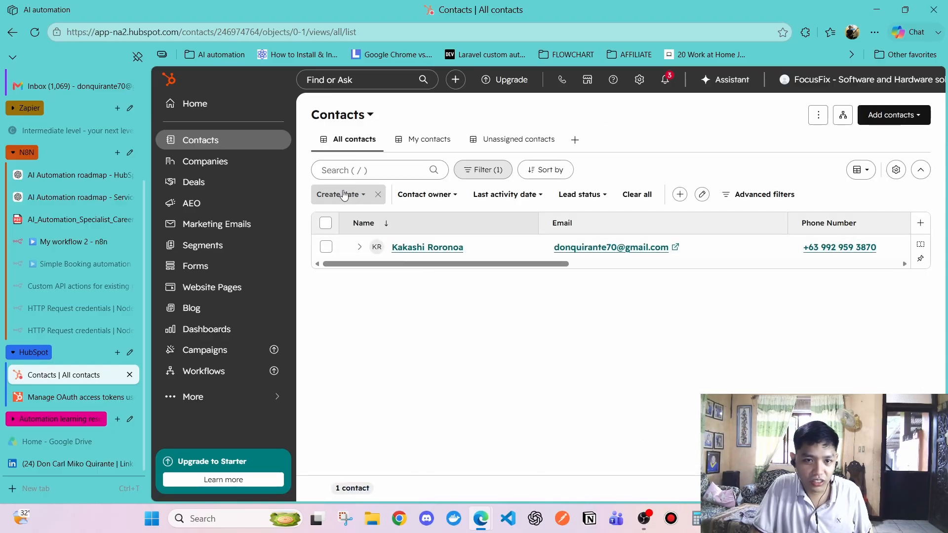
left_click(344, 194)
left_click(360, 262)
left_click(404, 282)
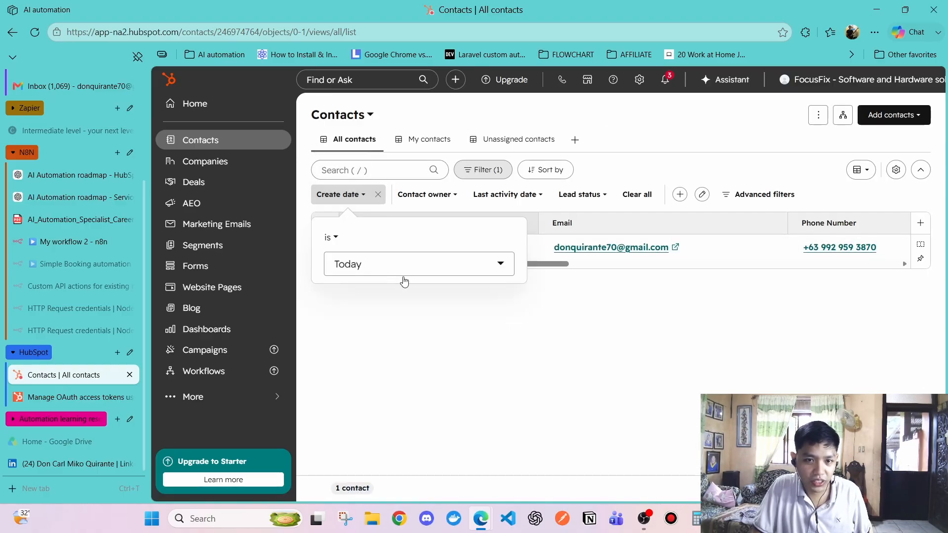
left_click(446, 328)
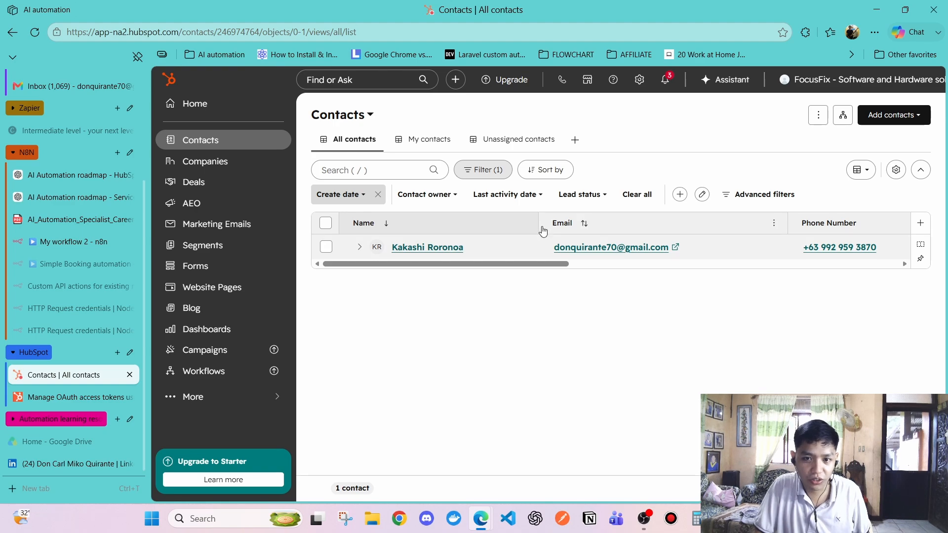
left_click_drag(435, 265, 365, 275)
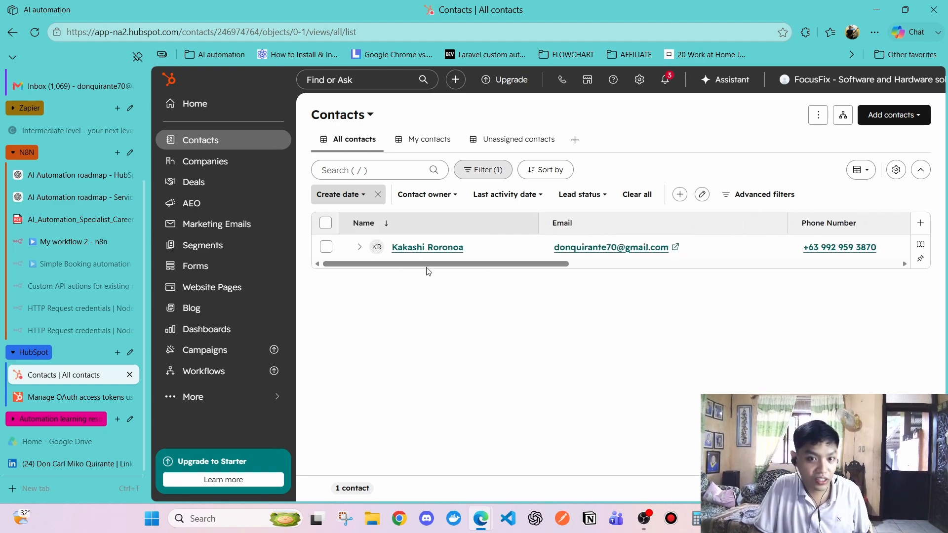
left_click(428, 247)
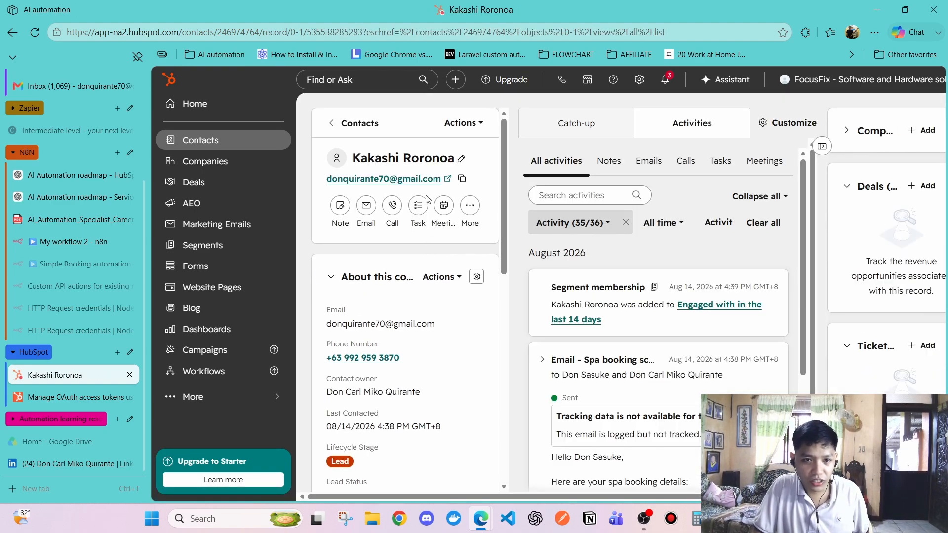
key("alt+Tab")
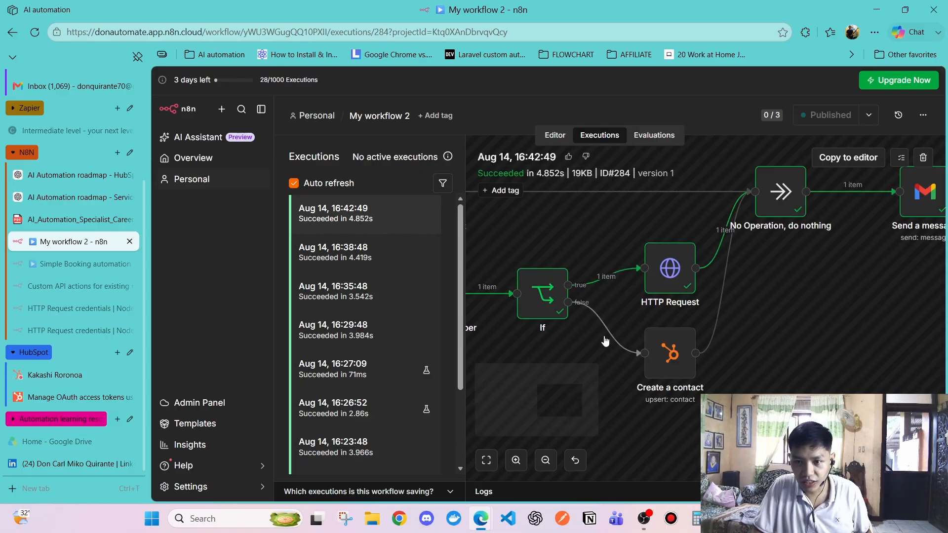
scroll(605, 340, "left", 3)
Inspect the Search phone number and Check if email exists results in the latest run
double_click(559, 293)
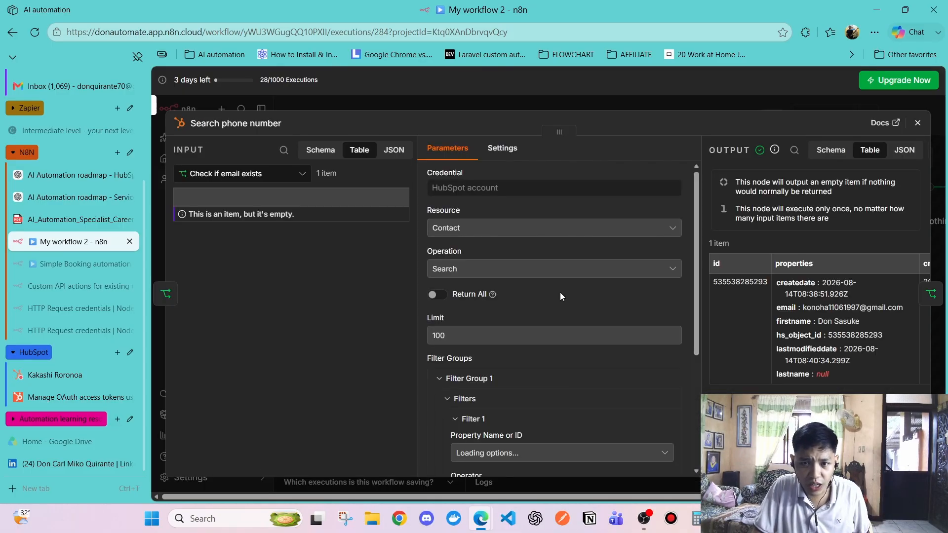
scroll(760, 335, "right", 5)
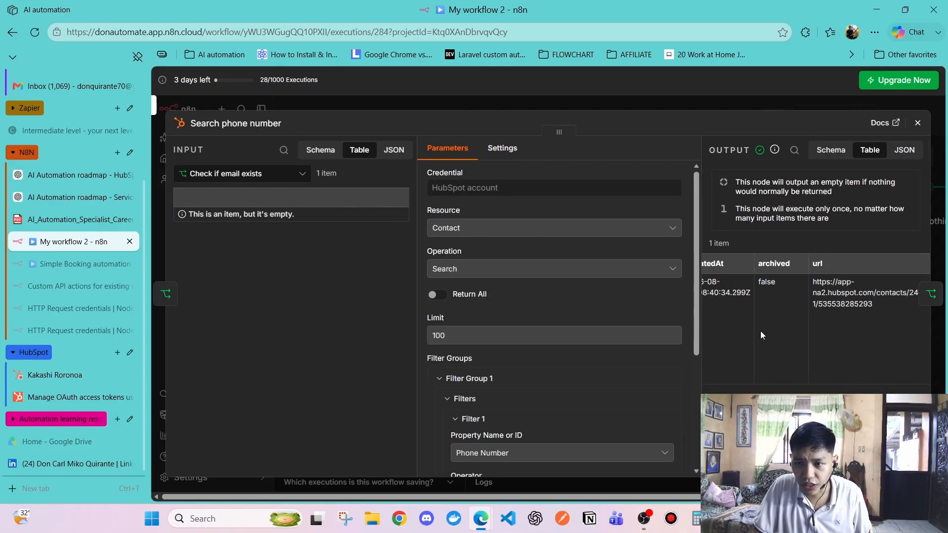
scroll(760, 331, "left", 5)
left_click(916, 123)
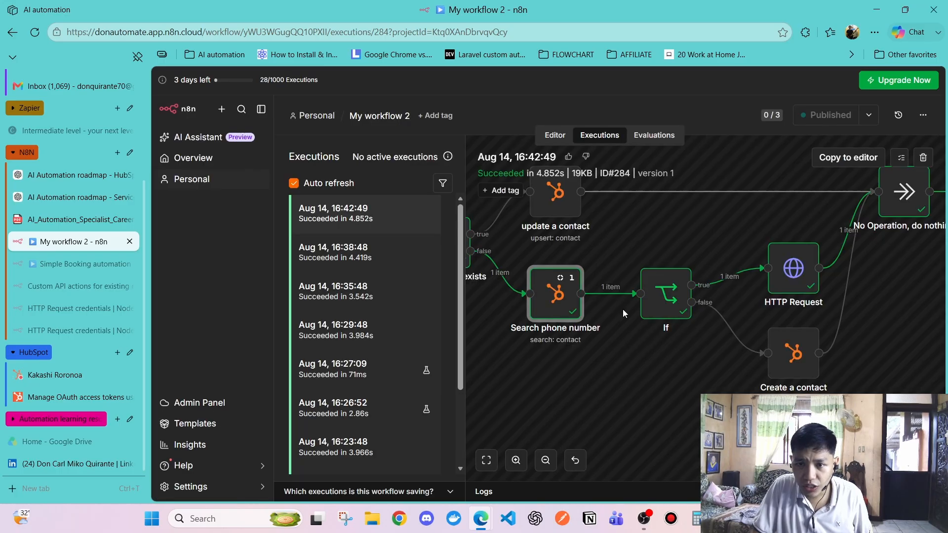
scroll(623, 309, "left", 3)
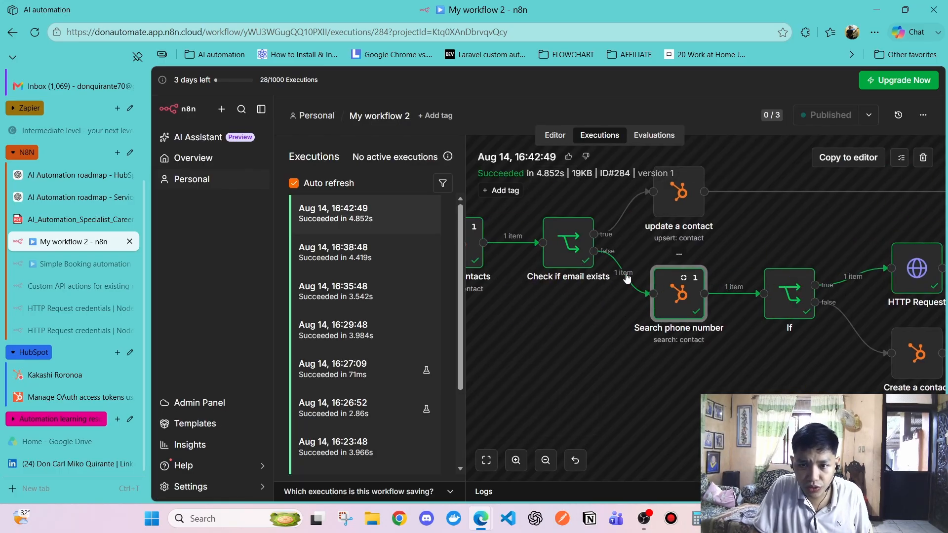
double_click(563, 252)
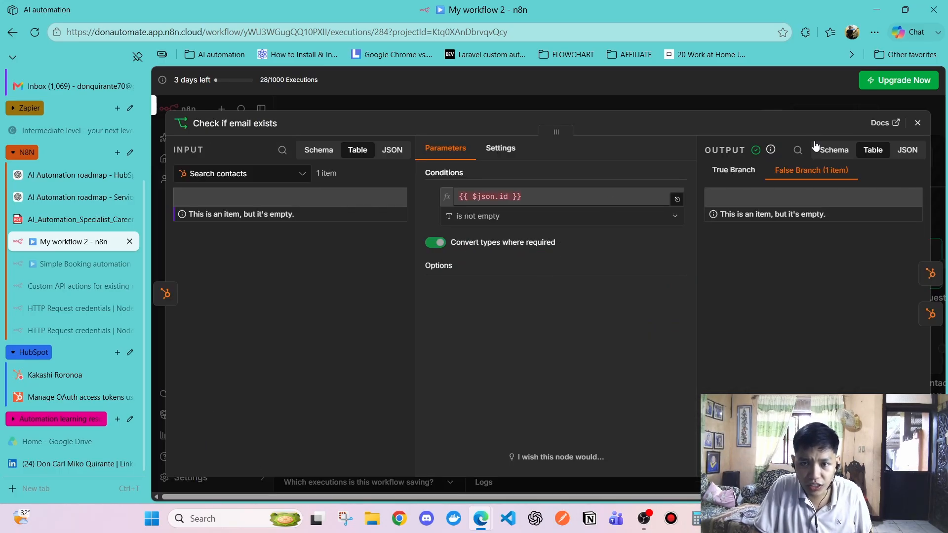
left_click(917, 123)
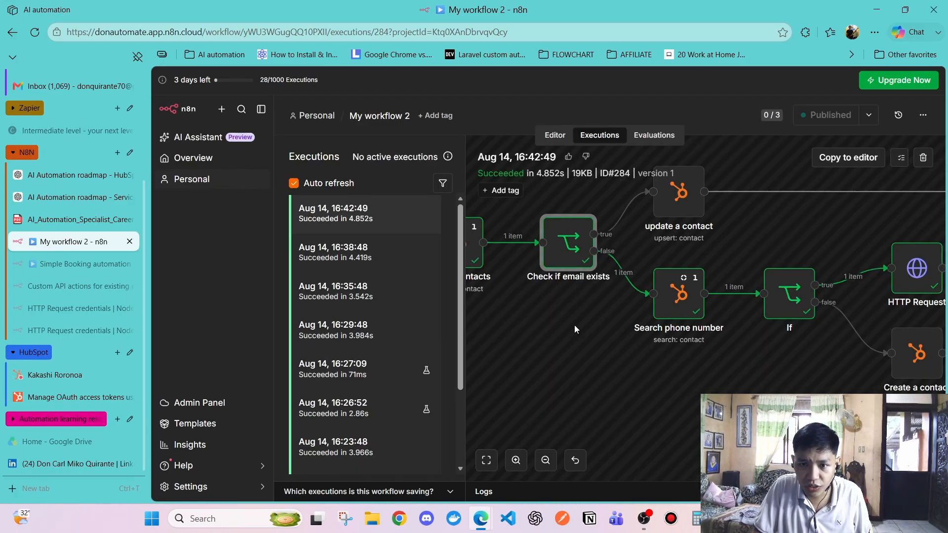
Check the found contact's firstname and confirm the If node routed it to the true branch
double_click(680, 309)
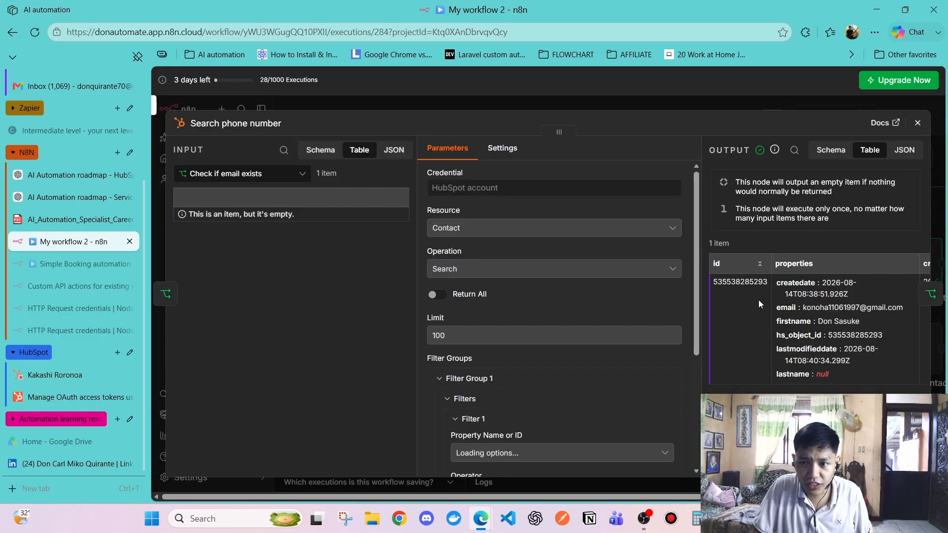
left_click_drag(818, 322, 850, 322)
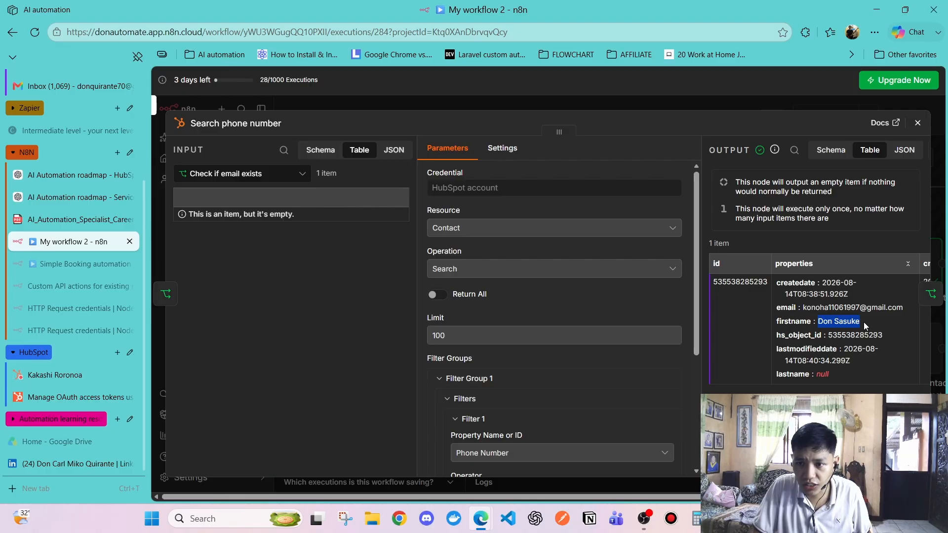
key("Escape")
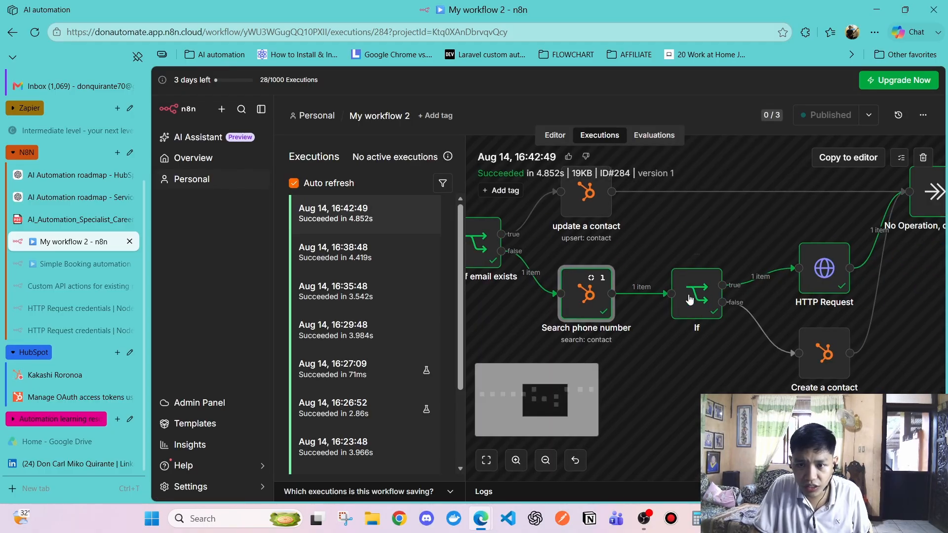
double_click(704, 295)
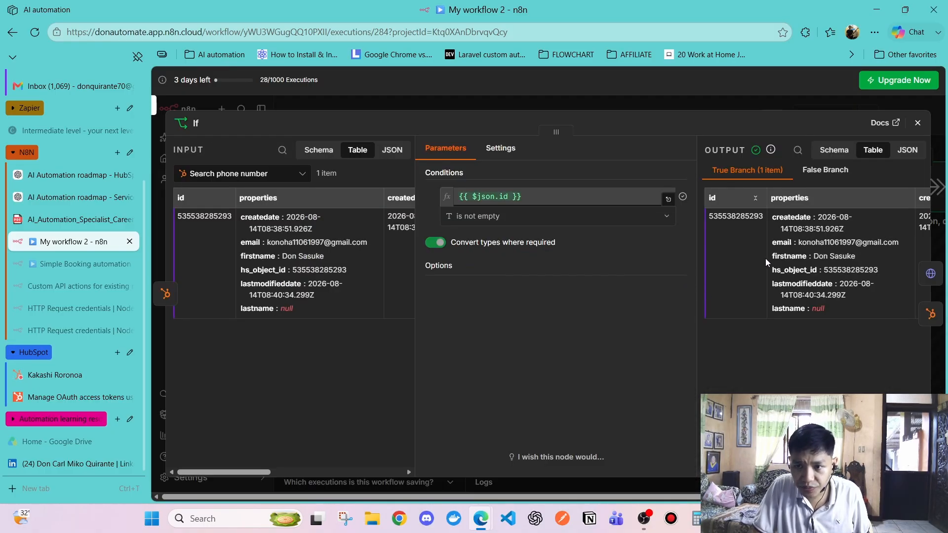
scroll(759, 260, "right", 5)
scroll(748, 260, "left", 5)
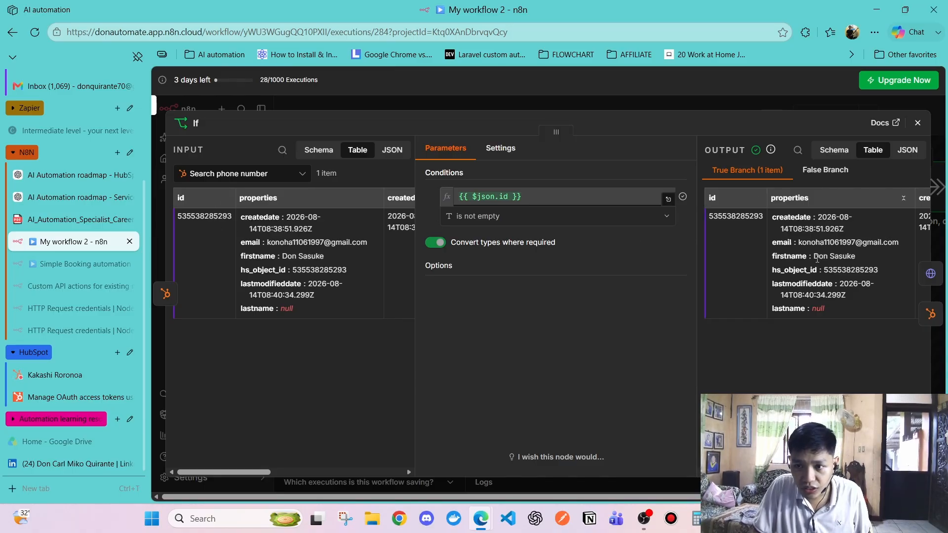
left_click(918, 123)
scroll(701, 291, "right", 3)
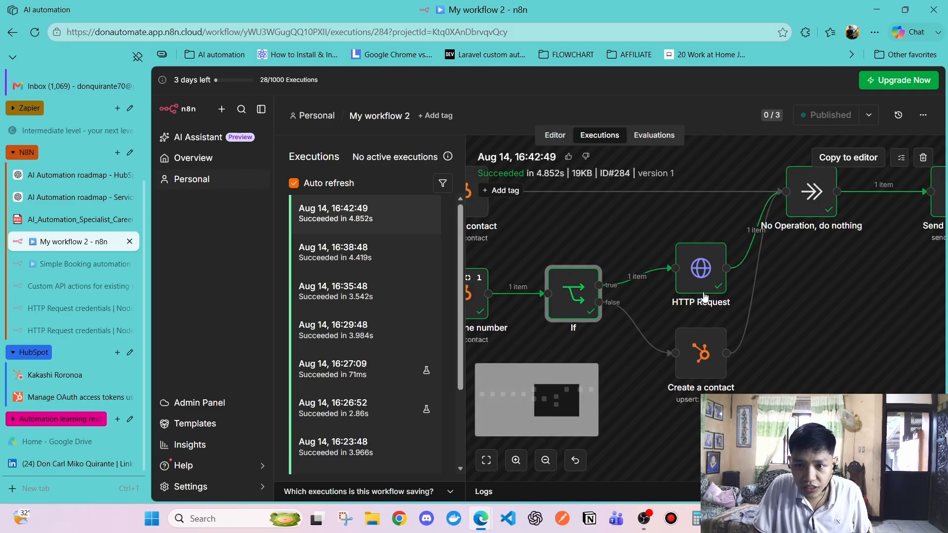
Review the HTTP Request output against Search phone number input, confirming the updated firstname, then view the whole run
double_click(698, 276)
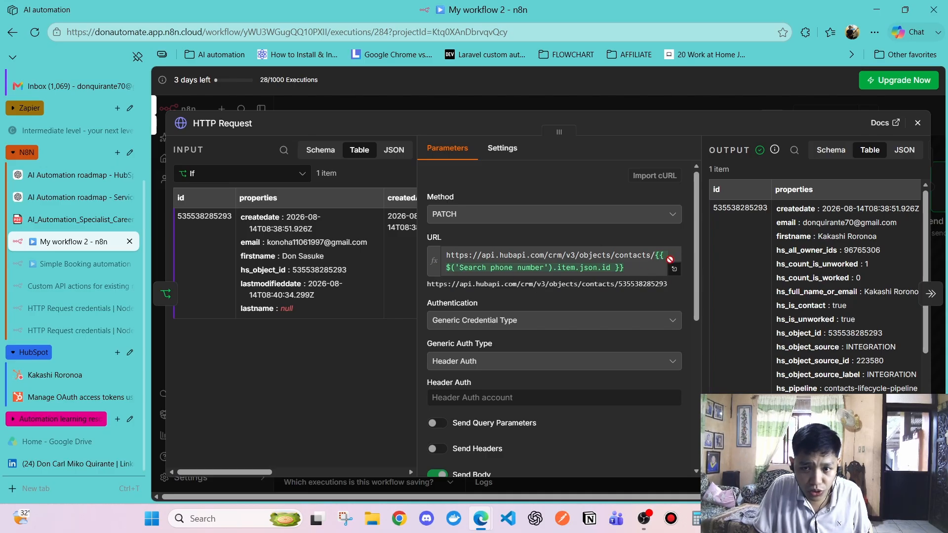
left_click(198, 174)
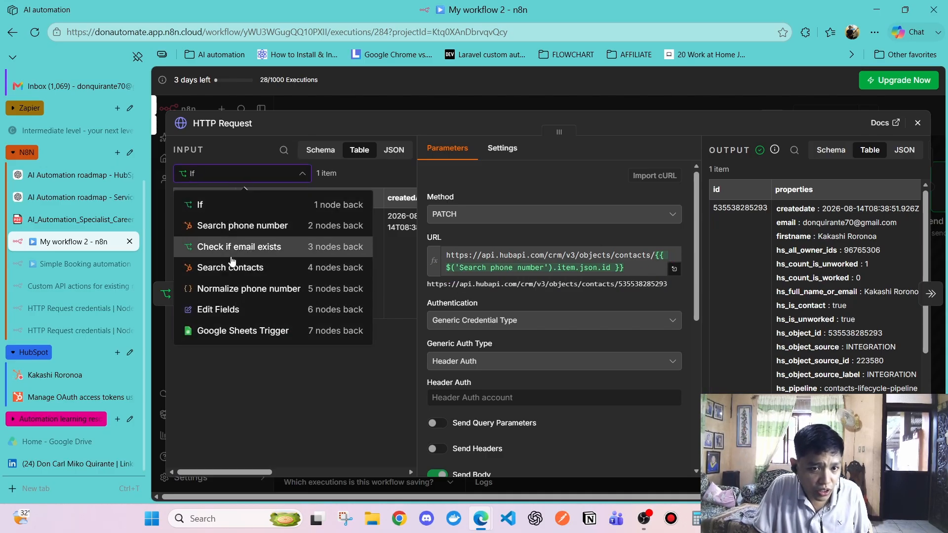
left_click(237, 225)
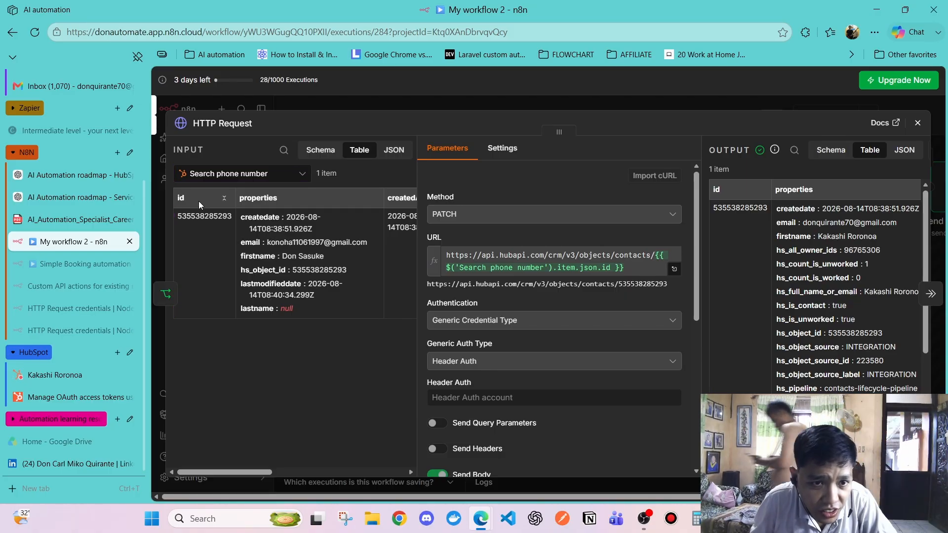
scroll(786, 255, "down", 3)
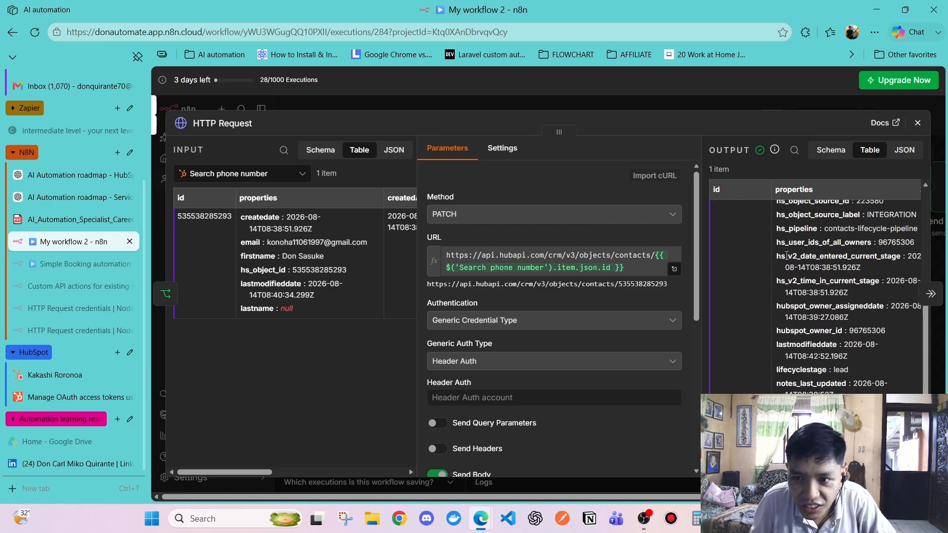
scroll(786, 256, "up", 3)
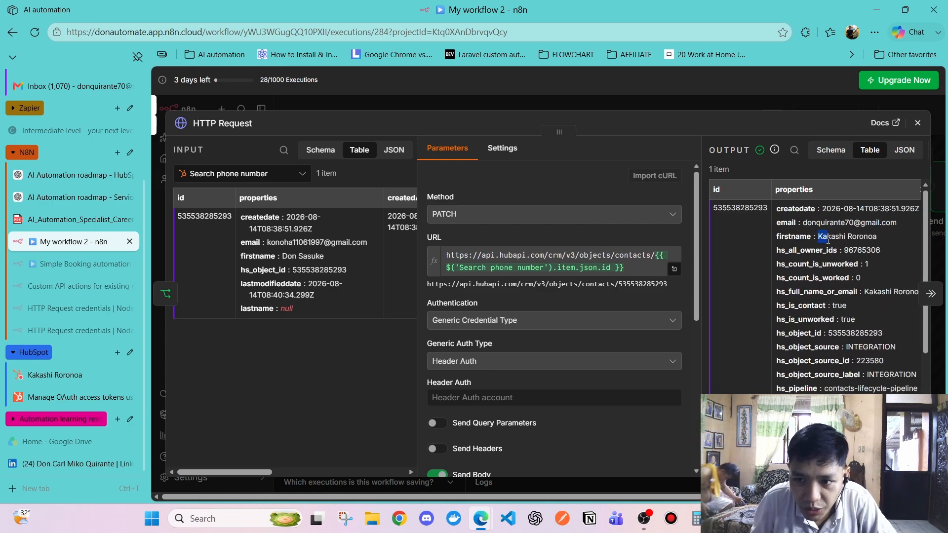
left_click(814, 238)
left_click_drag(834, 234, 814, 344)
left_click(764, 297)
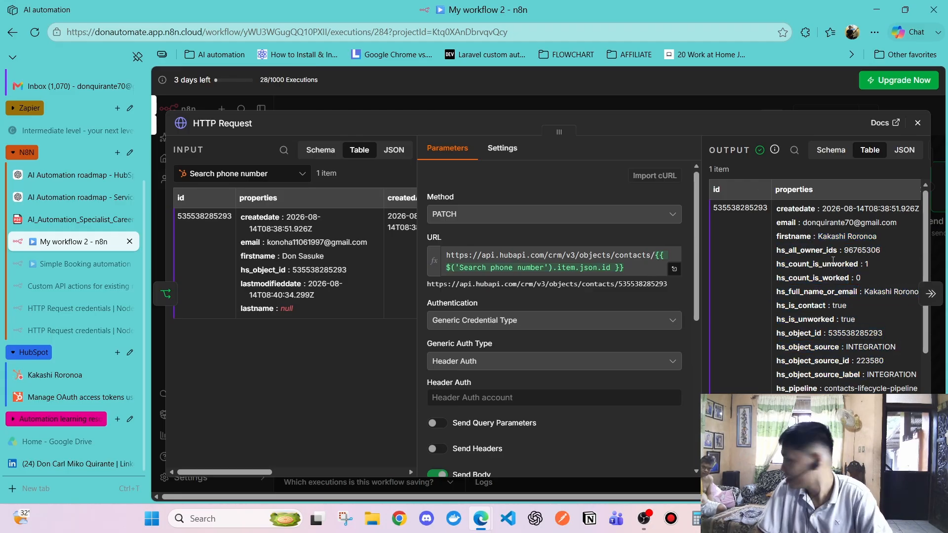
left_click(918, 122)
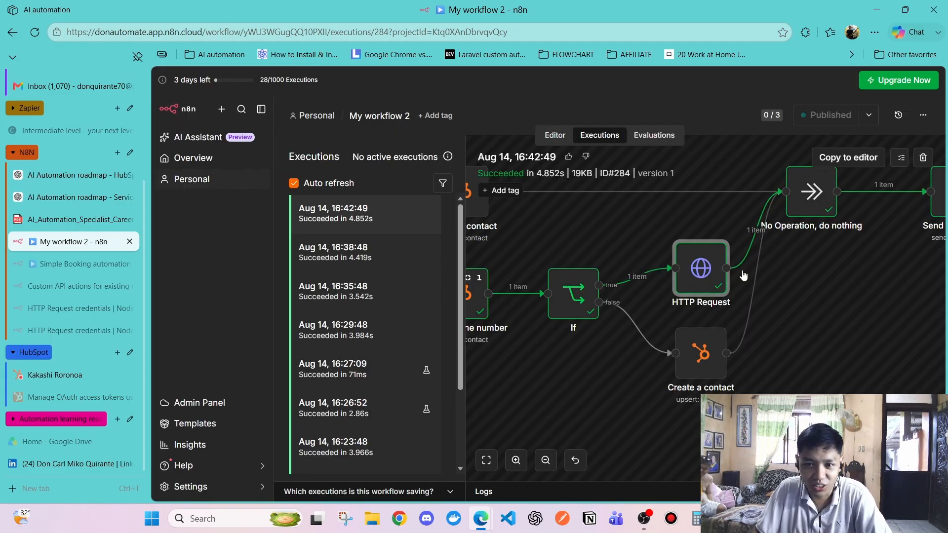
scroll(767, 268, "right", 6)
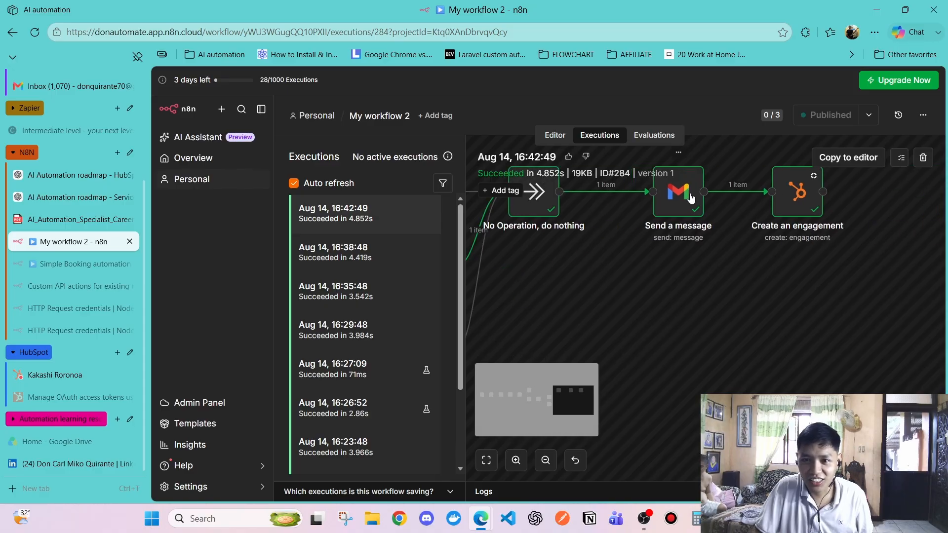
scroll(699, 330, "down", 3)
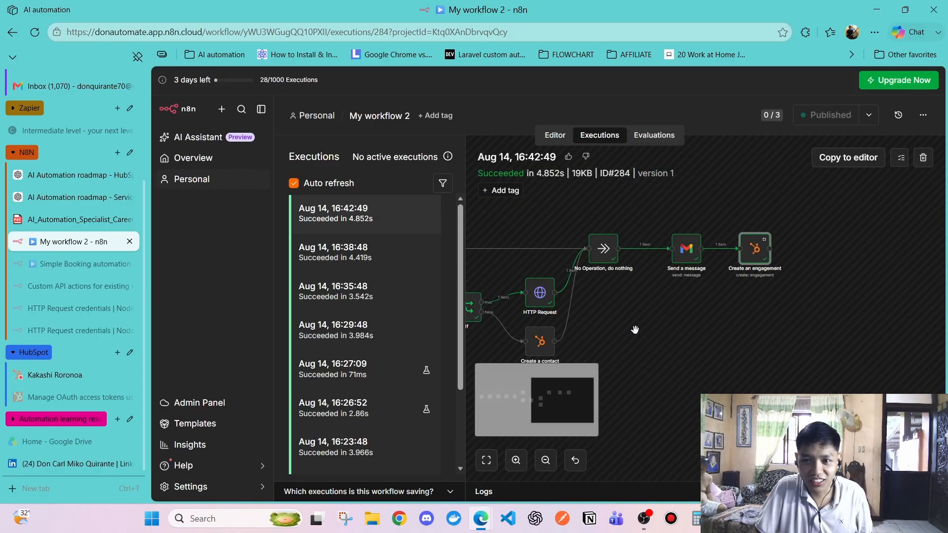
scroll(56, 229, "up", 3)
Read the other account's newest spa booking confirmation email, from greeting to booking date
left_click(56, 231)
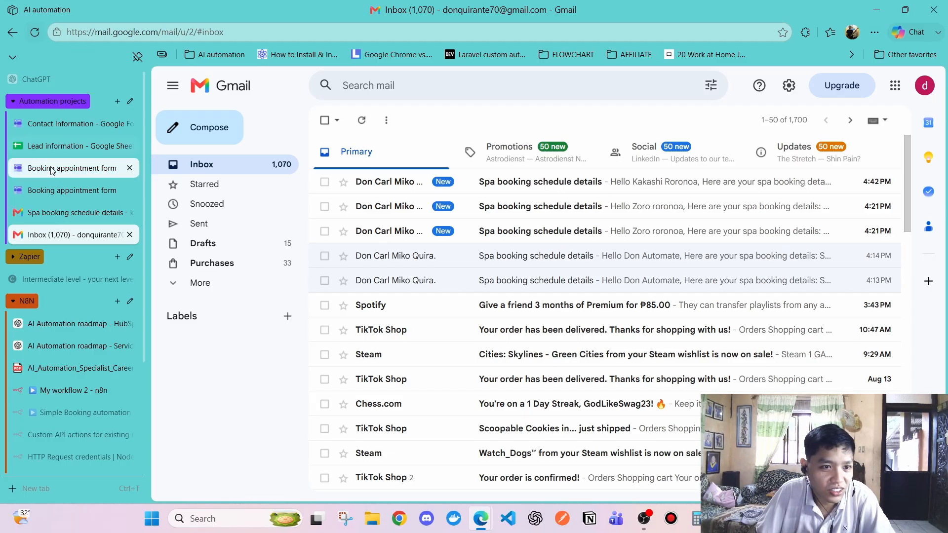
left_click(54, 212)
left_click(324, 120)
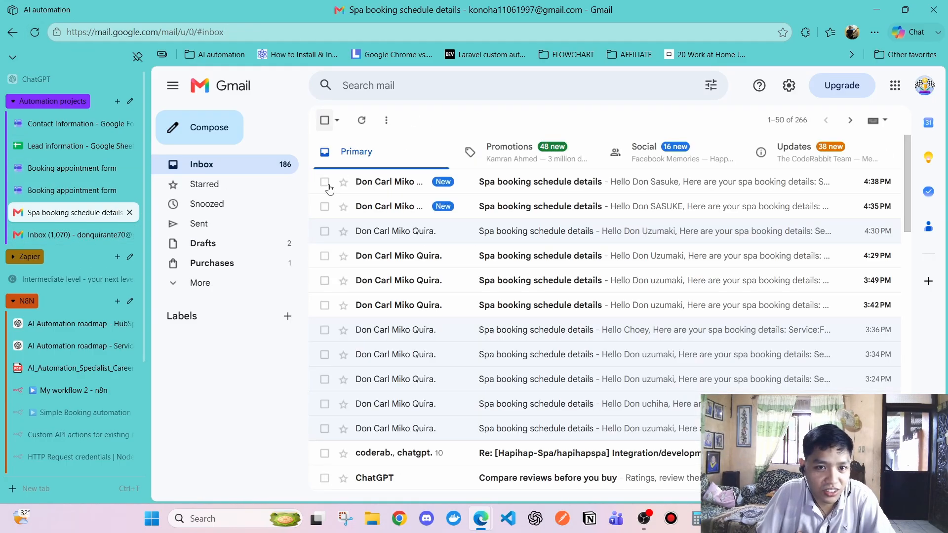
left_click(398, 183)
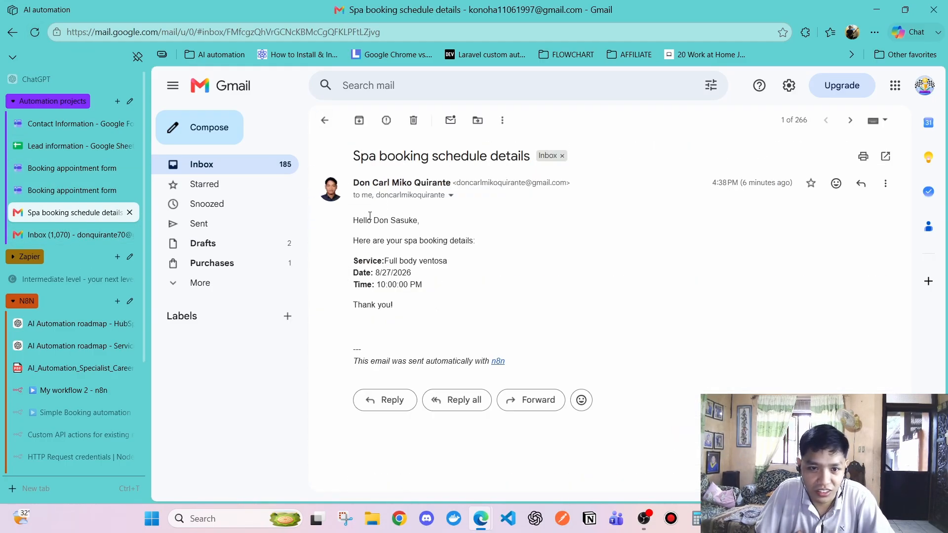
left_click_drag(370, 215, 414, 286)
left_click(440, 320)
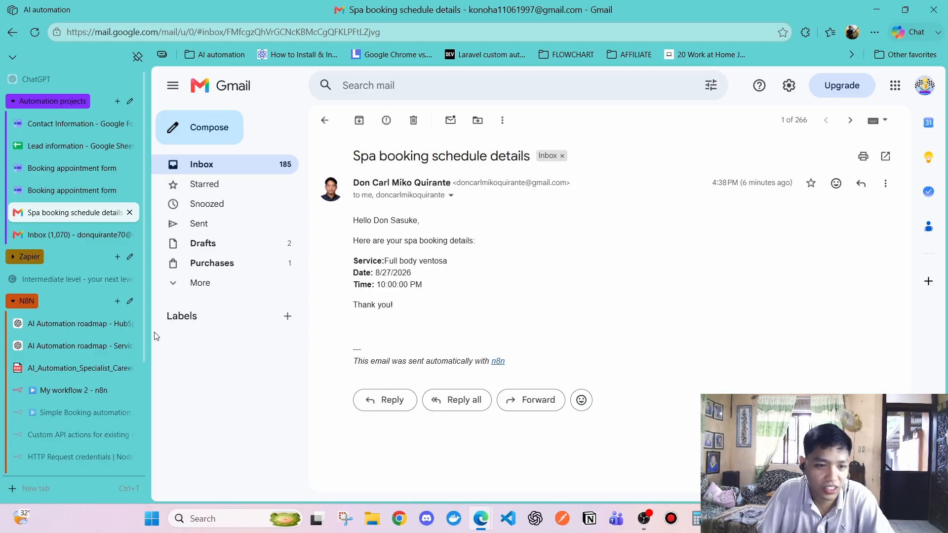
scroll(67, 371, "down", 2)
scroll(65, 375, "down", 2)
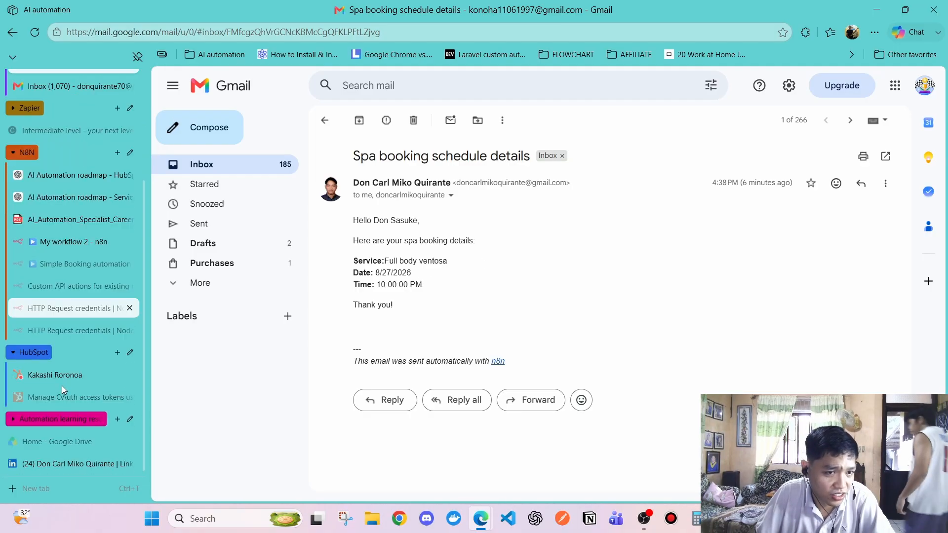
Compare it with n8n's Send a message node, then return to the main Gmail inbox
left_click(87, 242)
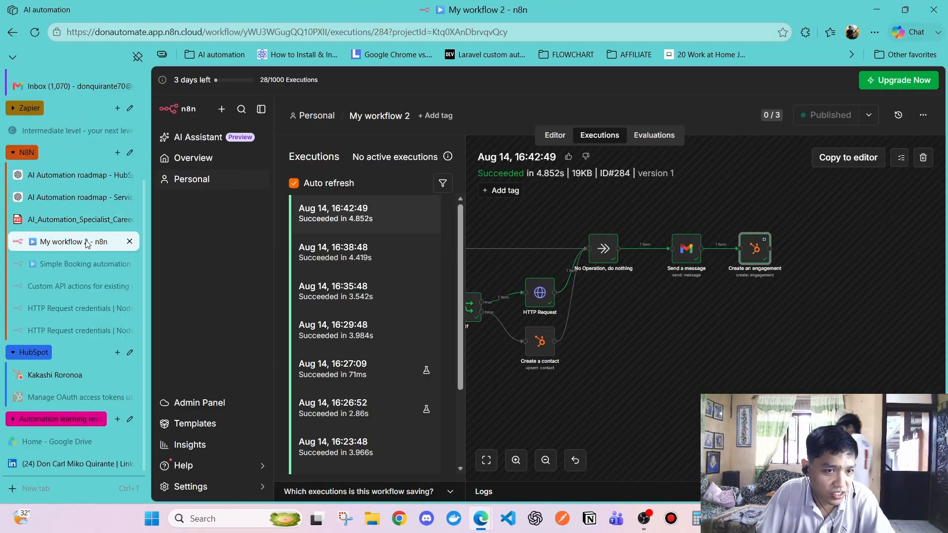
double_click(686, 249)
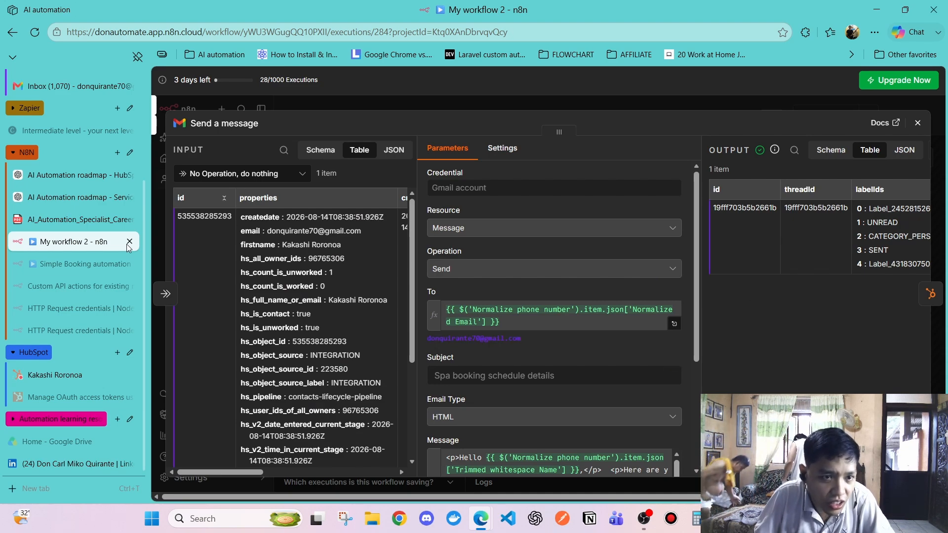
scroll(127, 247, "up", 3)
left_click(73, 234)
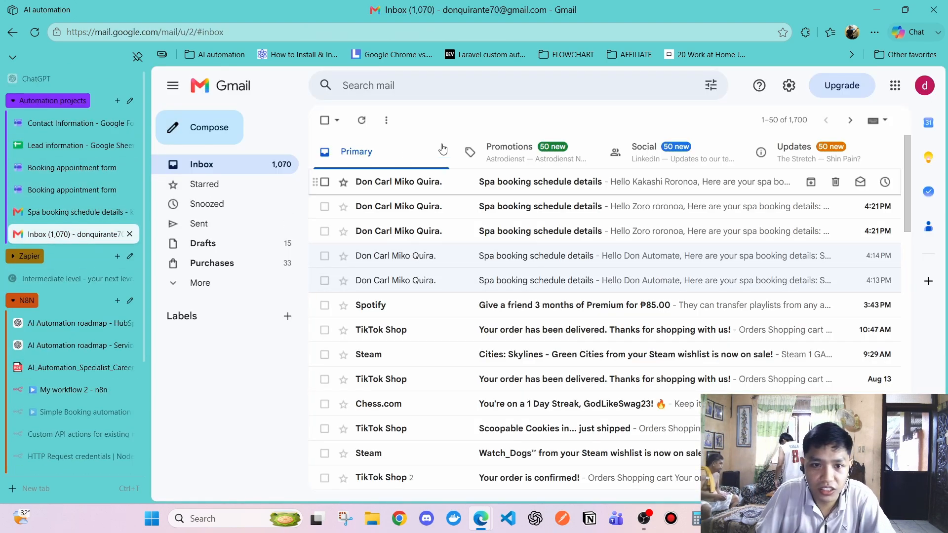
Read the Full body ventosa, 8/31/2026, 7:00 AM confirmation, then check the full name in sheet cell C3
left_click(452, 184)
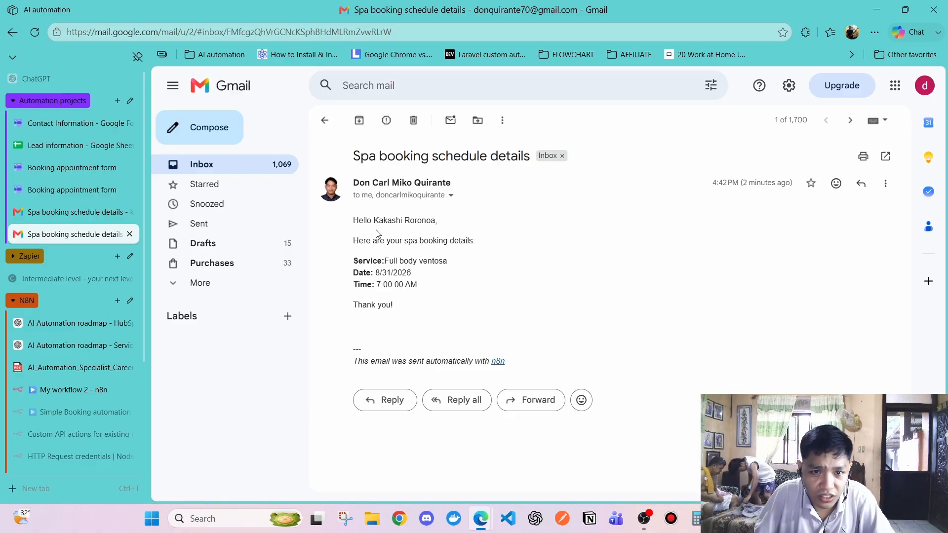
left_click_drag(360, 219, 451, 235)
left_click(383, 247)
left_click(420, 296)
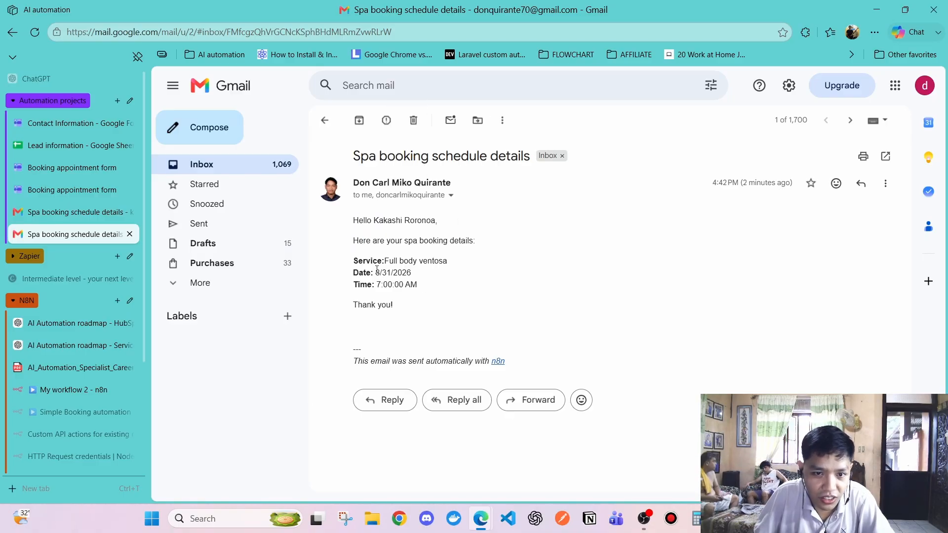
left_click_drag(354, 259, 425, 312)
left_click(408, 302)
left_click(424, 312)
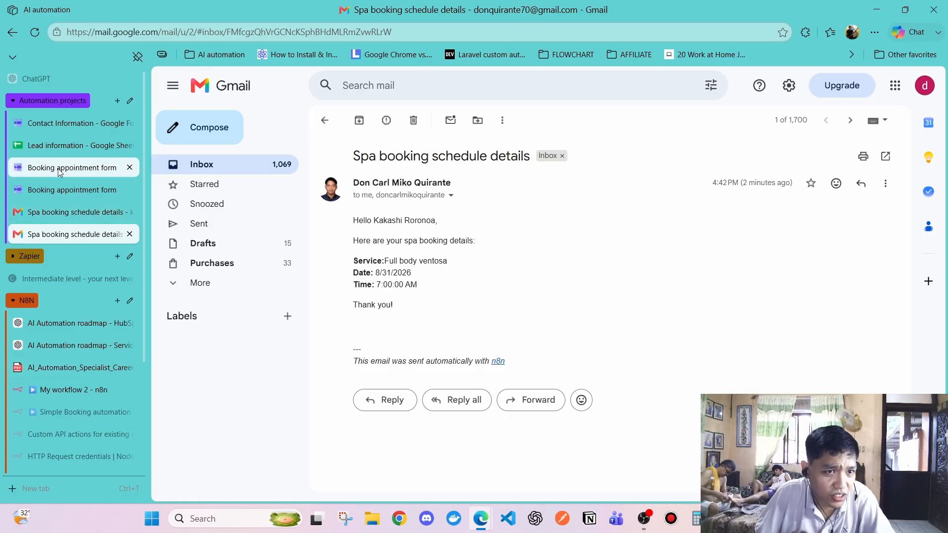
left_click(69, 146)
left_click(384, 239)
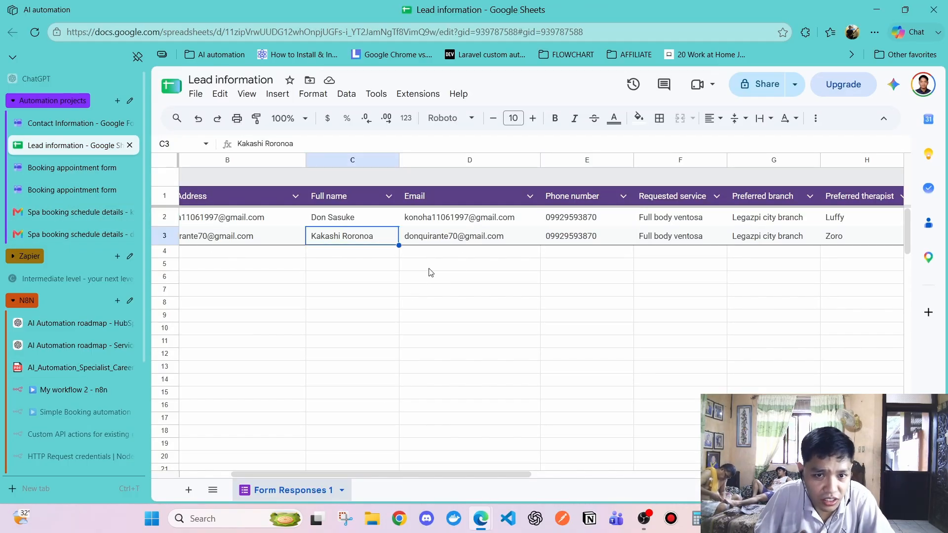
Compare row 3's email, date and time cells with the 8/31/2026 date in the confirmation email
left_click(484, 238)
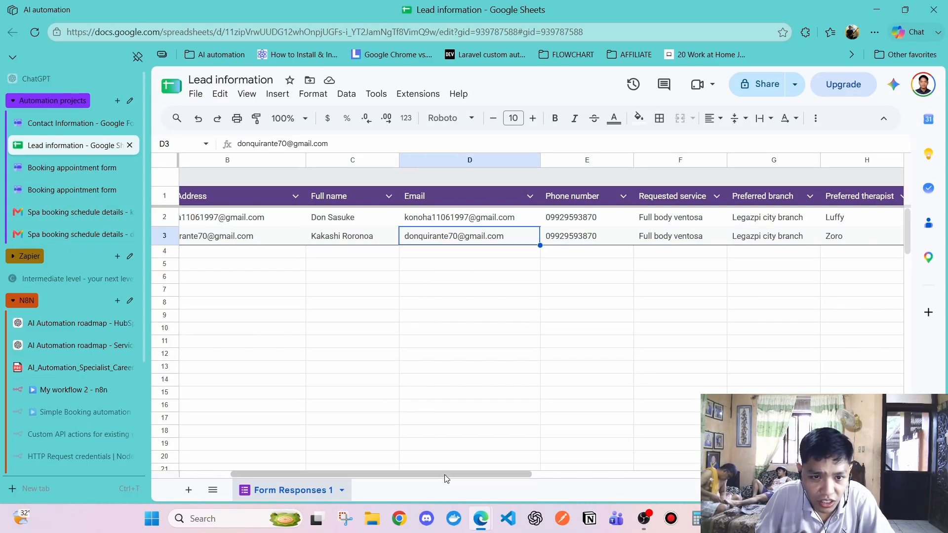
left_click_drag(444, 475, 634, 481)
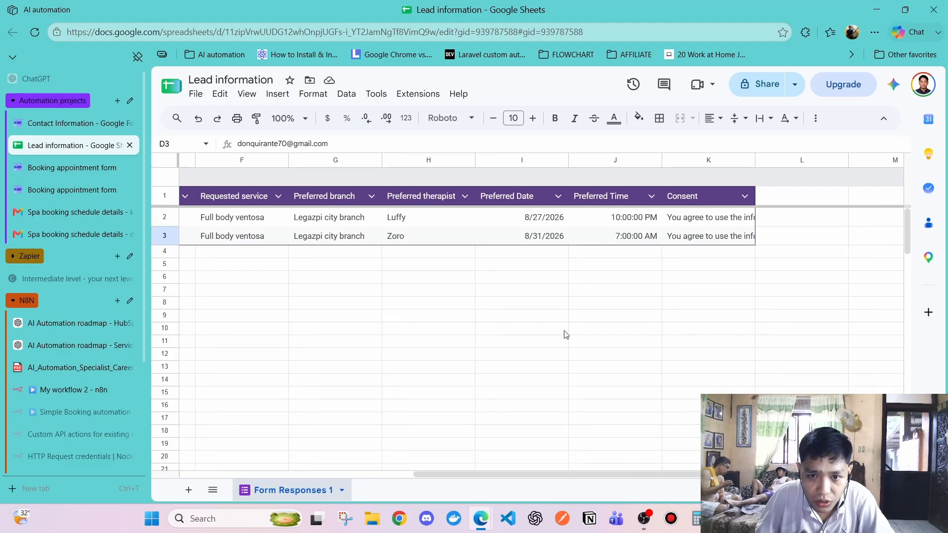
left_click(630, 241)
left_click(534, 236)
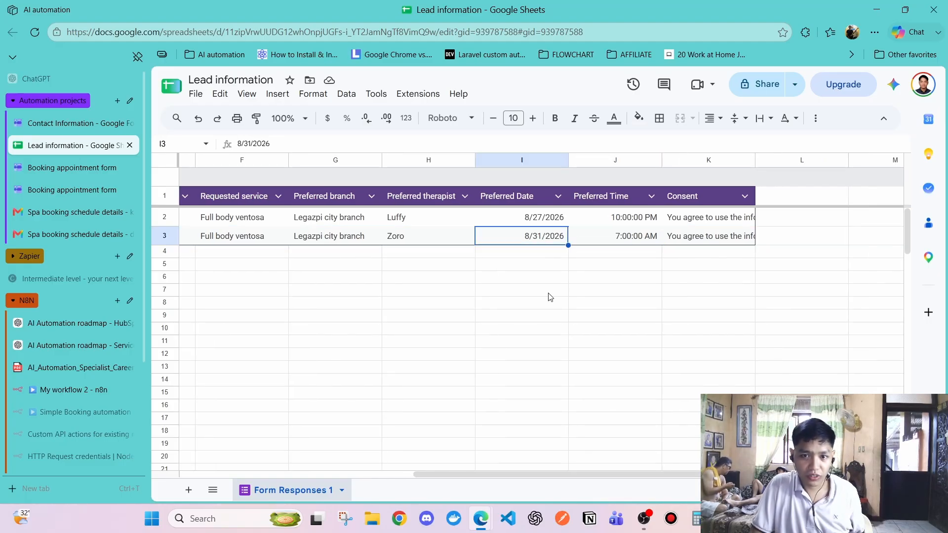
key("alt+Tab")
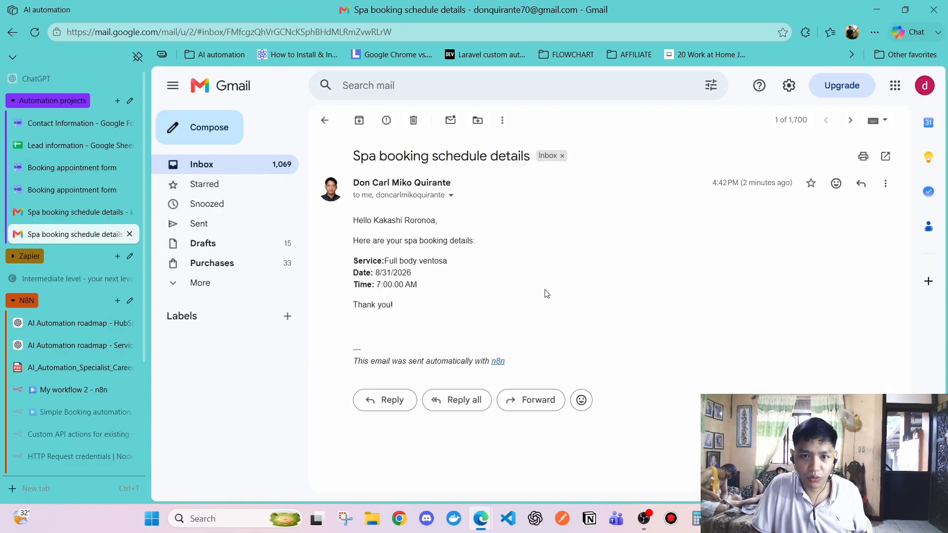
left_click_drag(384, 273, 421, 296)
left_click(447, 286)
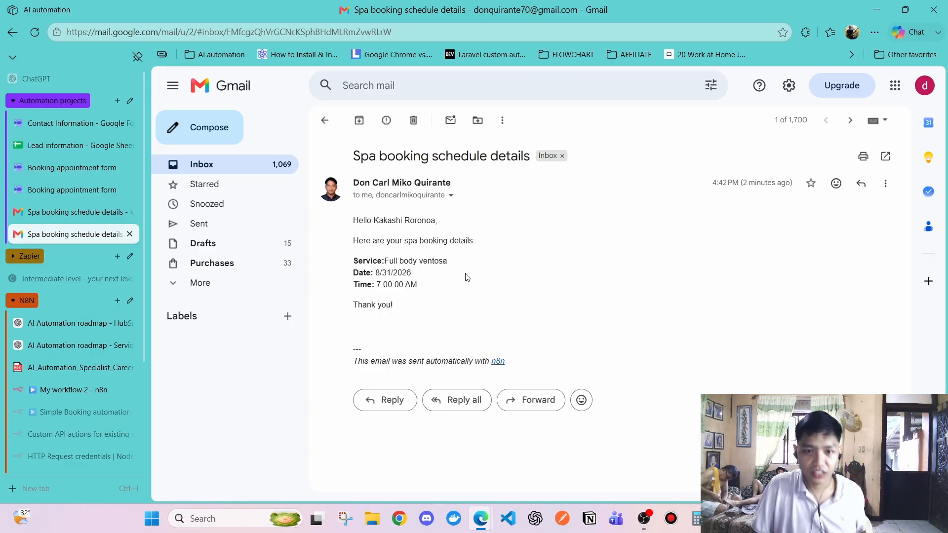
Close the Send a message panel and open My workflow 2 from the Personal workflows list
left_click(74, 390)
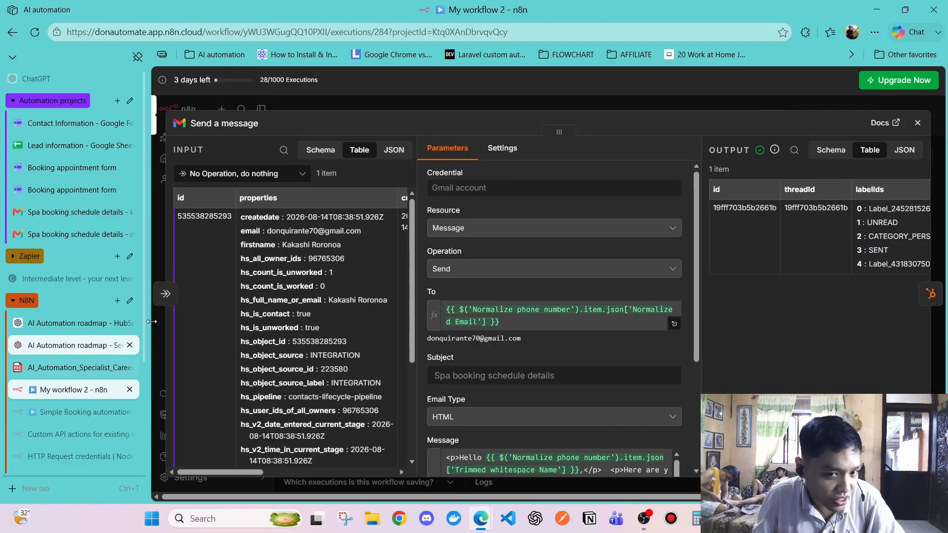
left_click(917, 122)
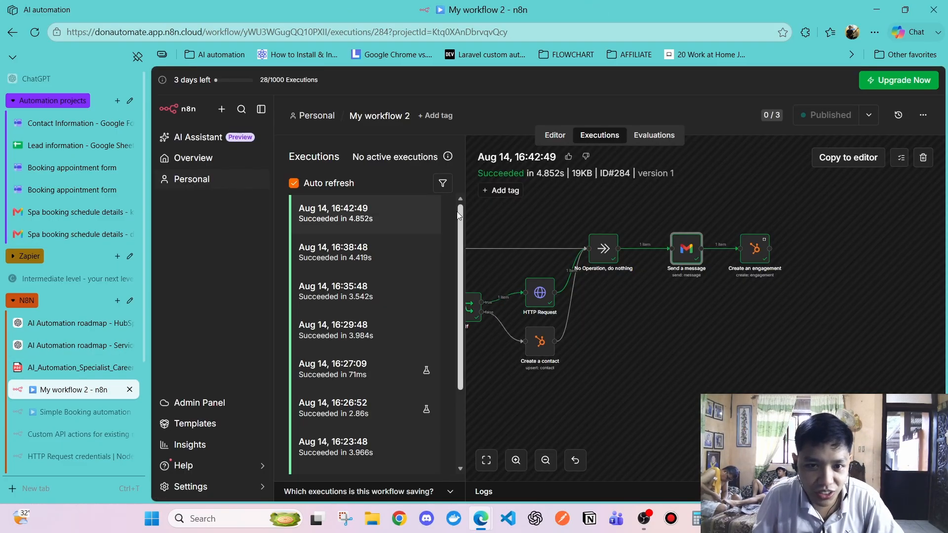
left_click(197, 181)
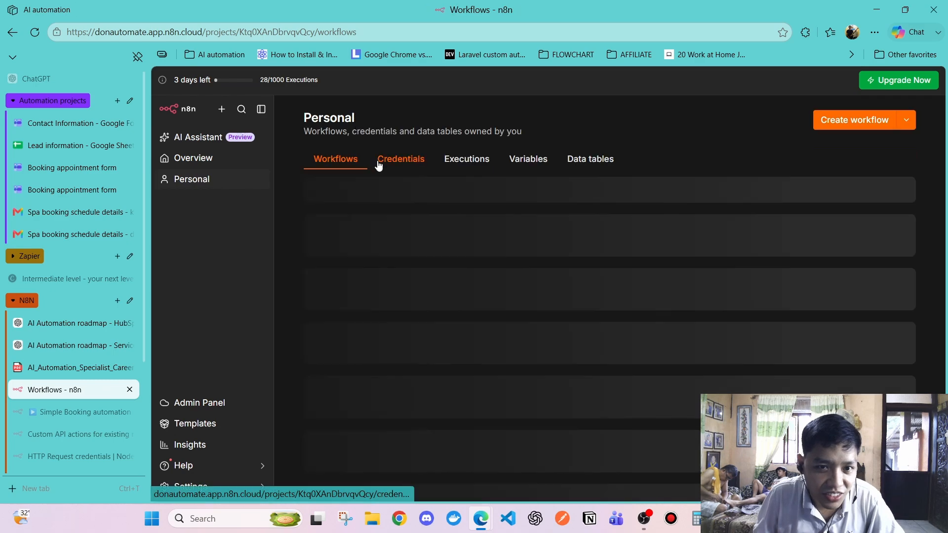
left_click(337, 226)
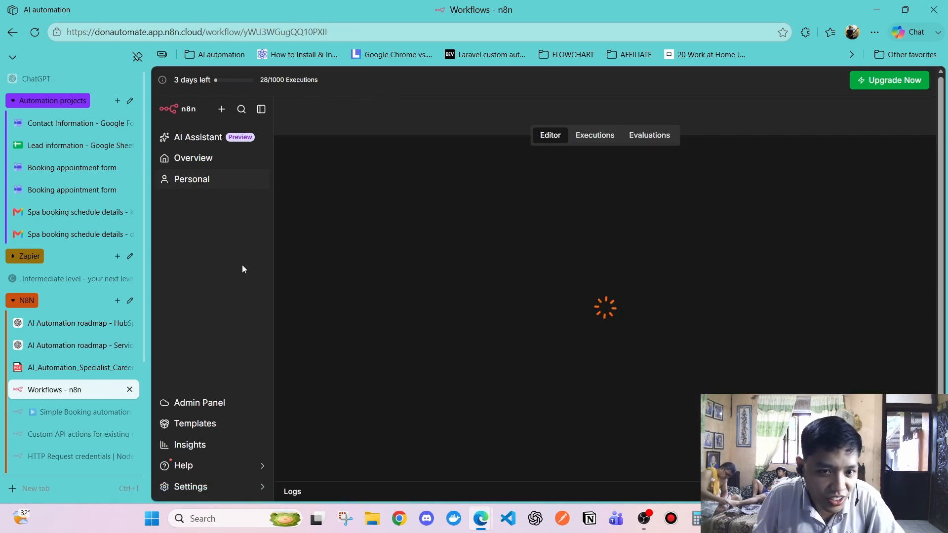